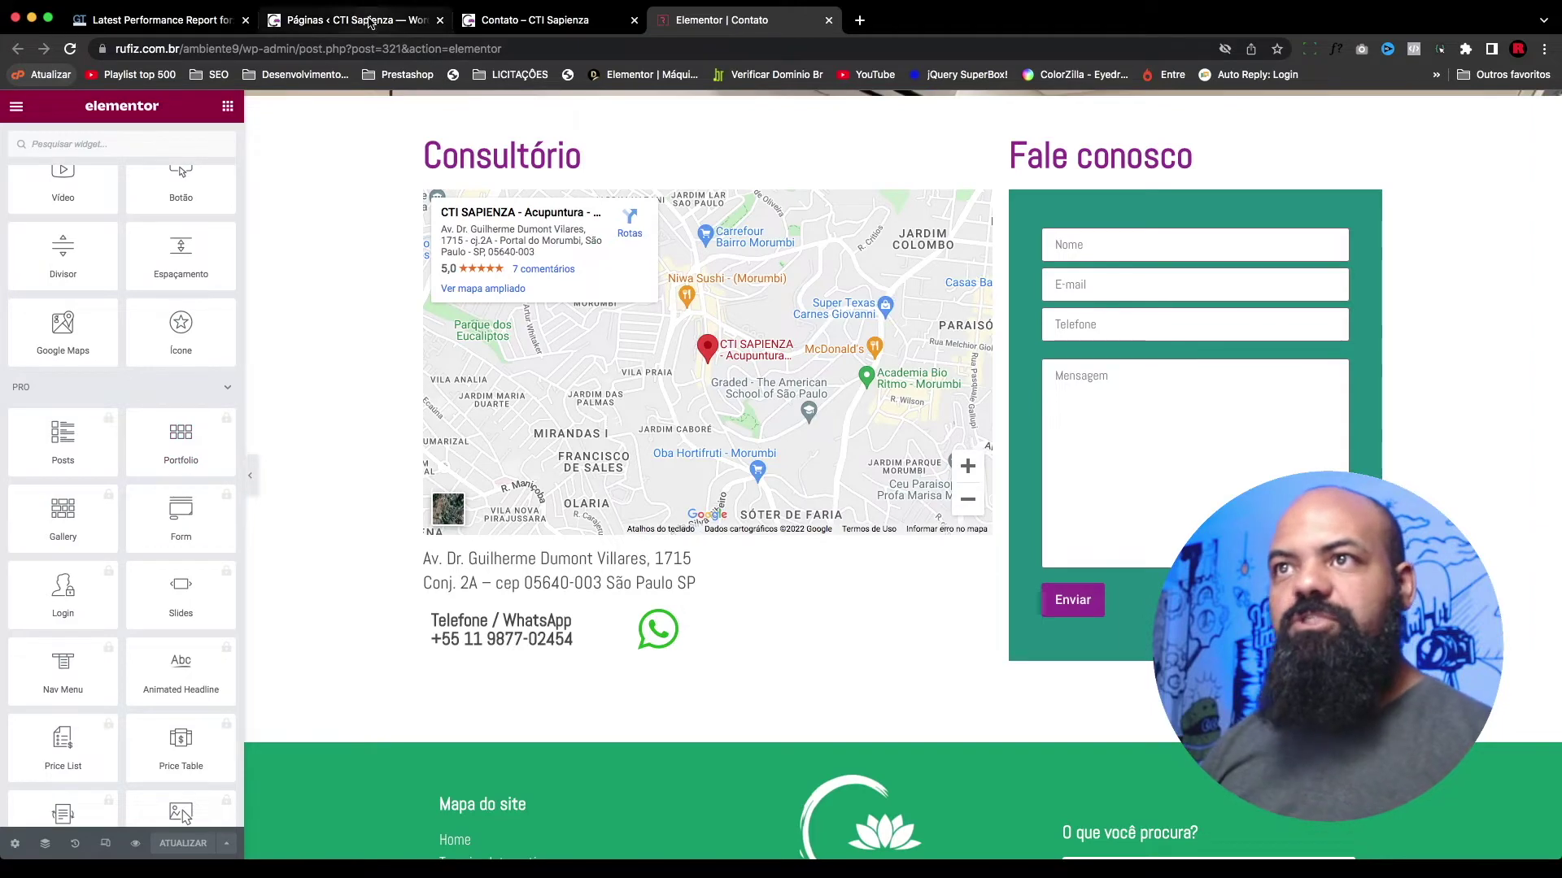
Step: Go to the Add New Plugins page and search the directory for 'happy addon'
{"action": "left_click", "coordinate": [368, 22]}
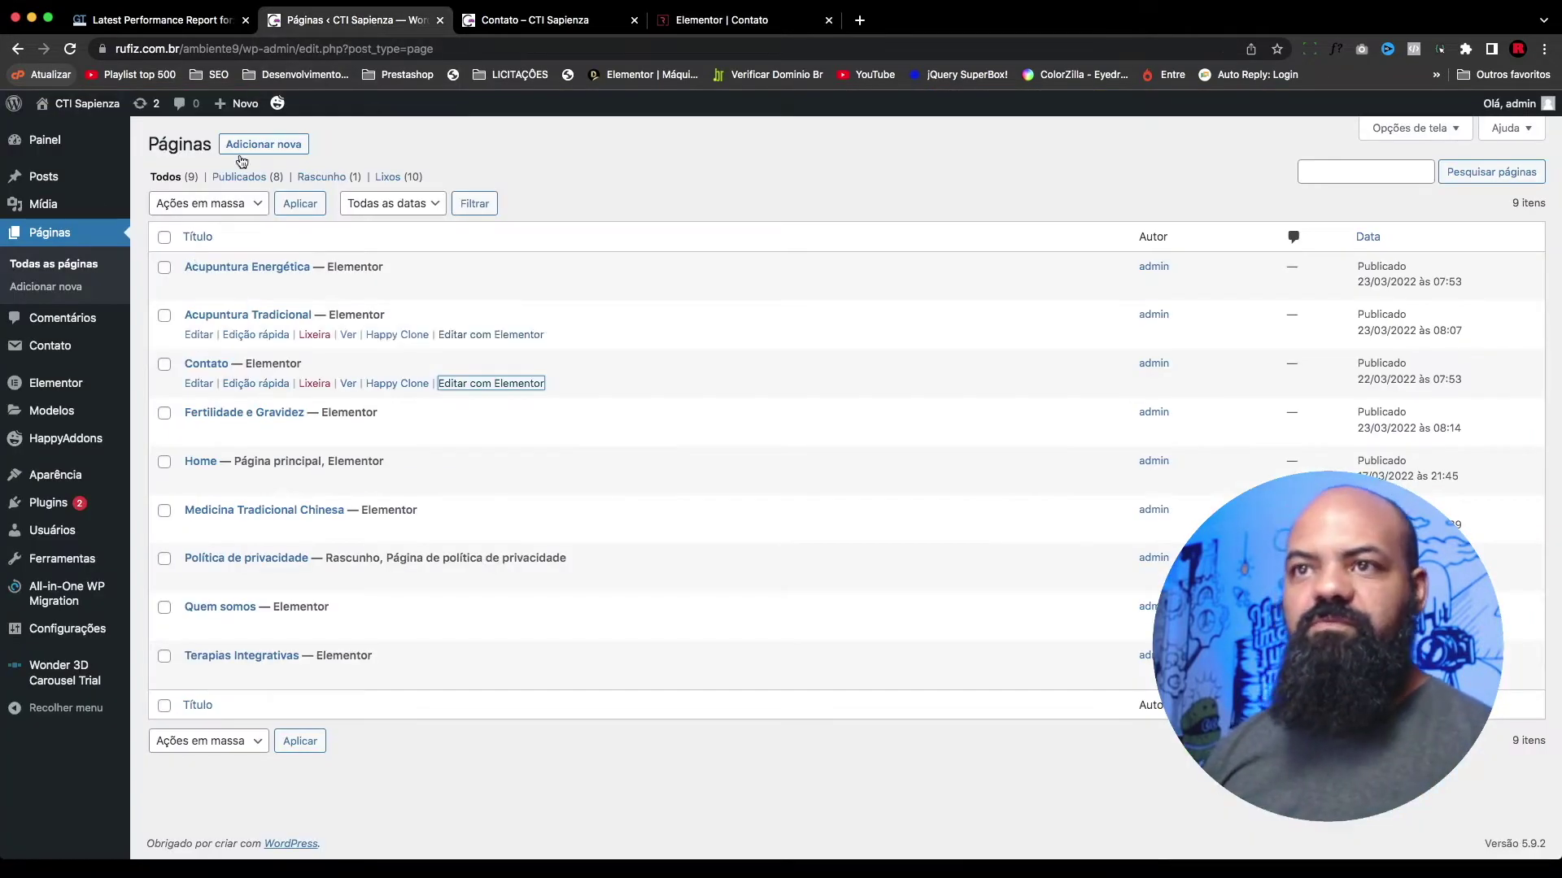
{"action": "mouse_move", "coordinate": [63, 506]}
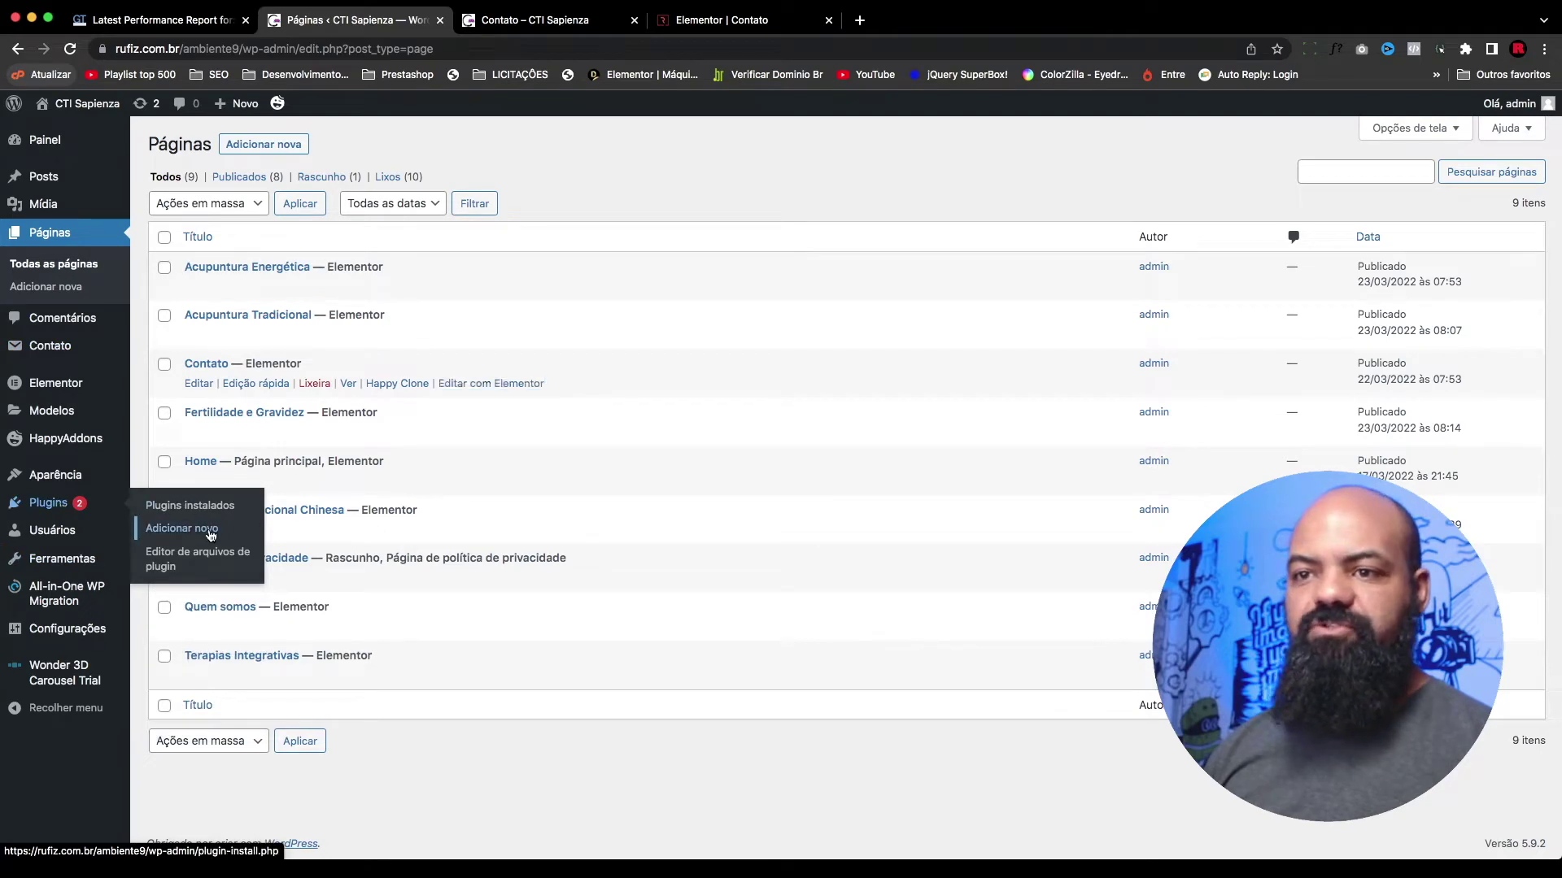
{"action": "left_click", "coordinate": [211, 534]}
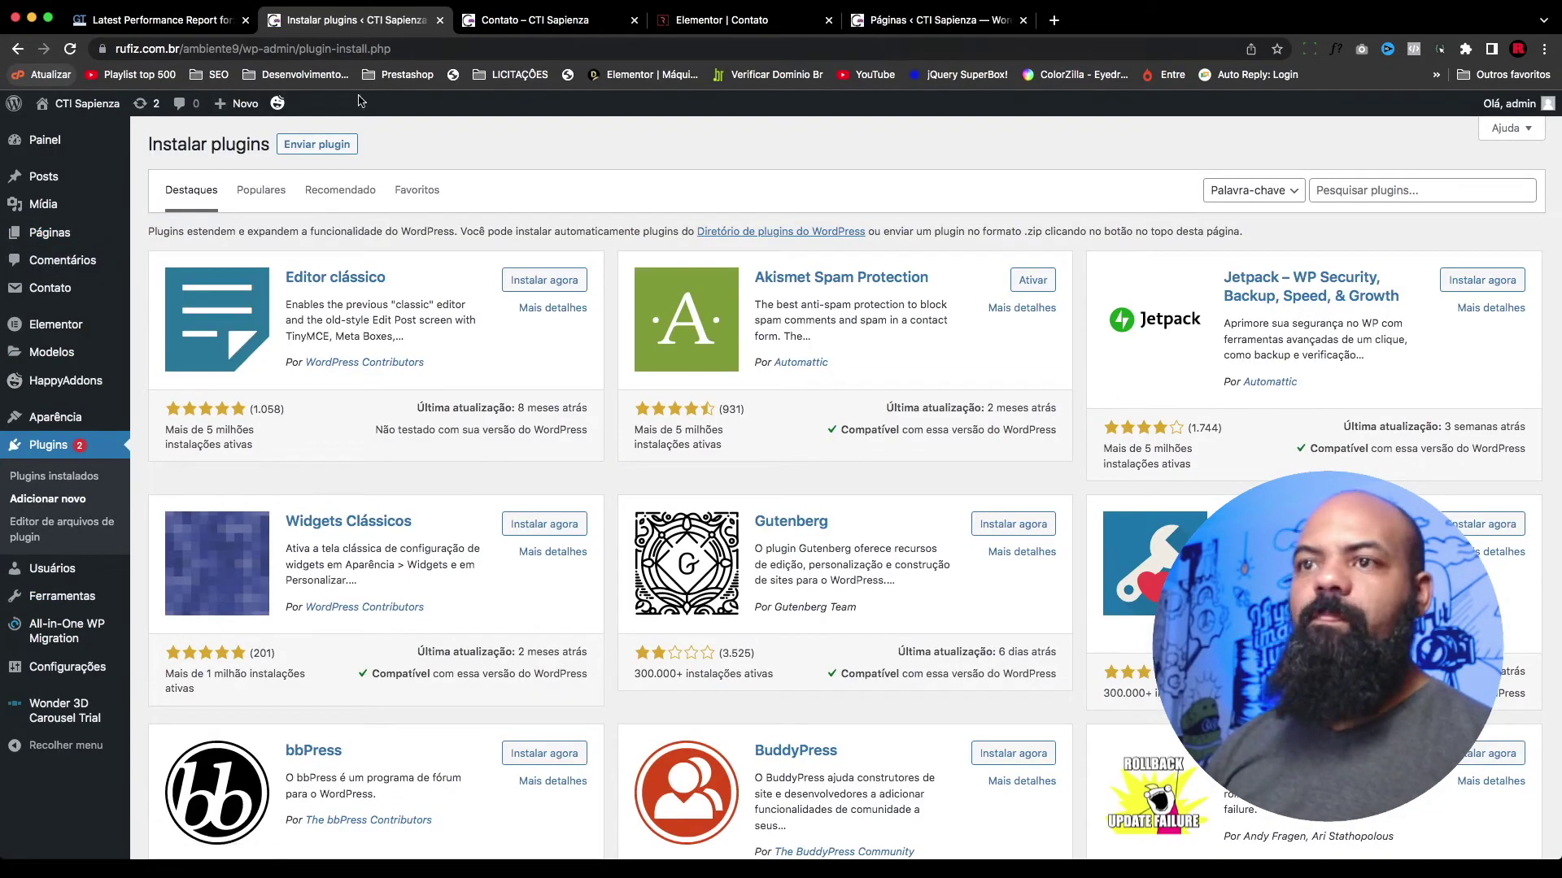
{"action": "left_click", "coordinate": [1361, 192]}
{"action": "type", "text": "happy"}
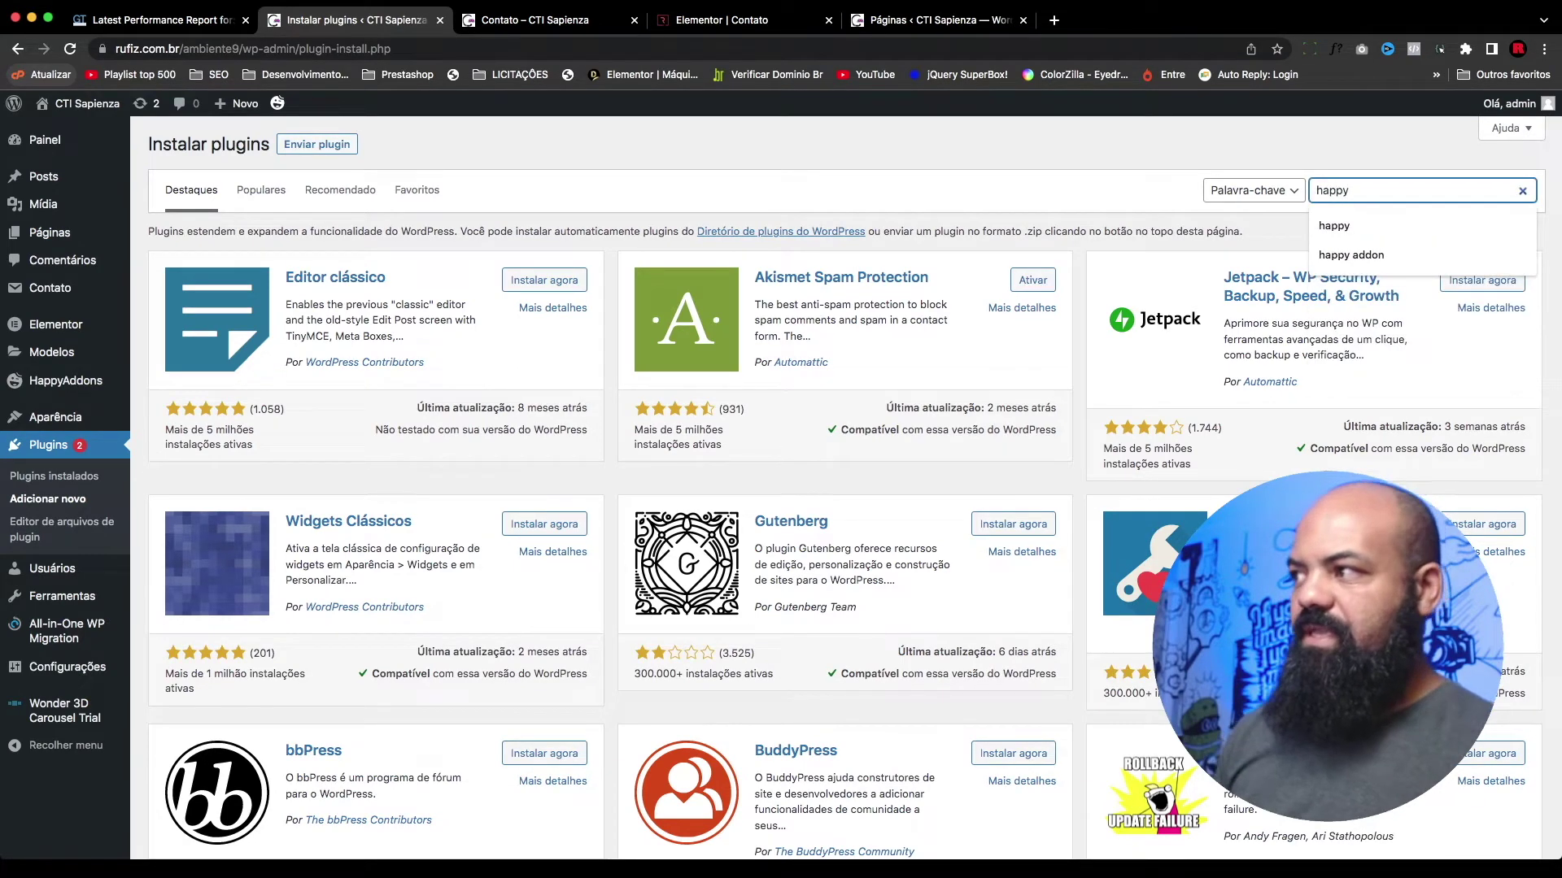
{"action": "key", "text": "Down"}
{"action": "key", "text": "Down"}
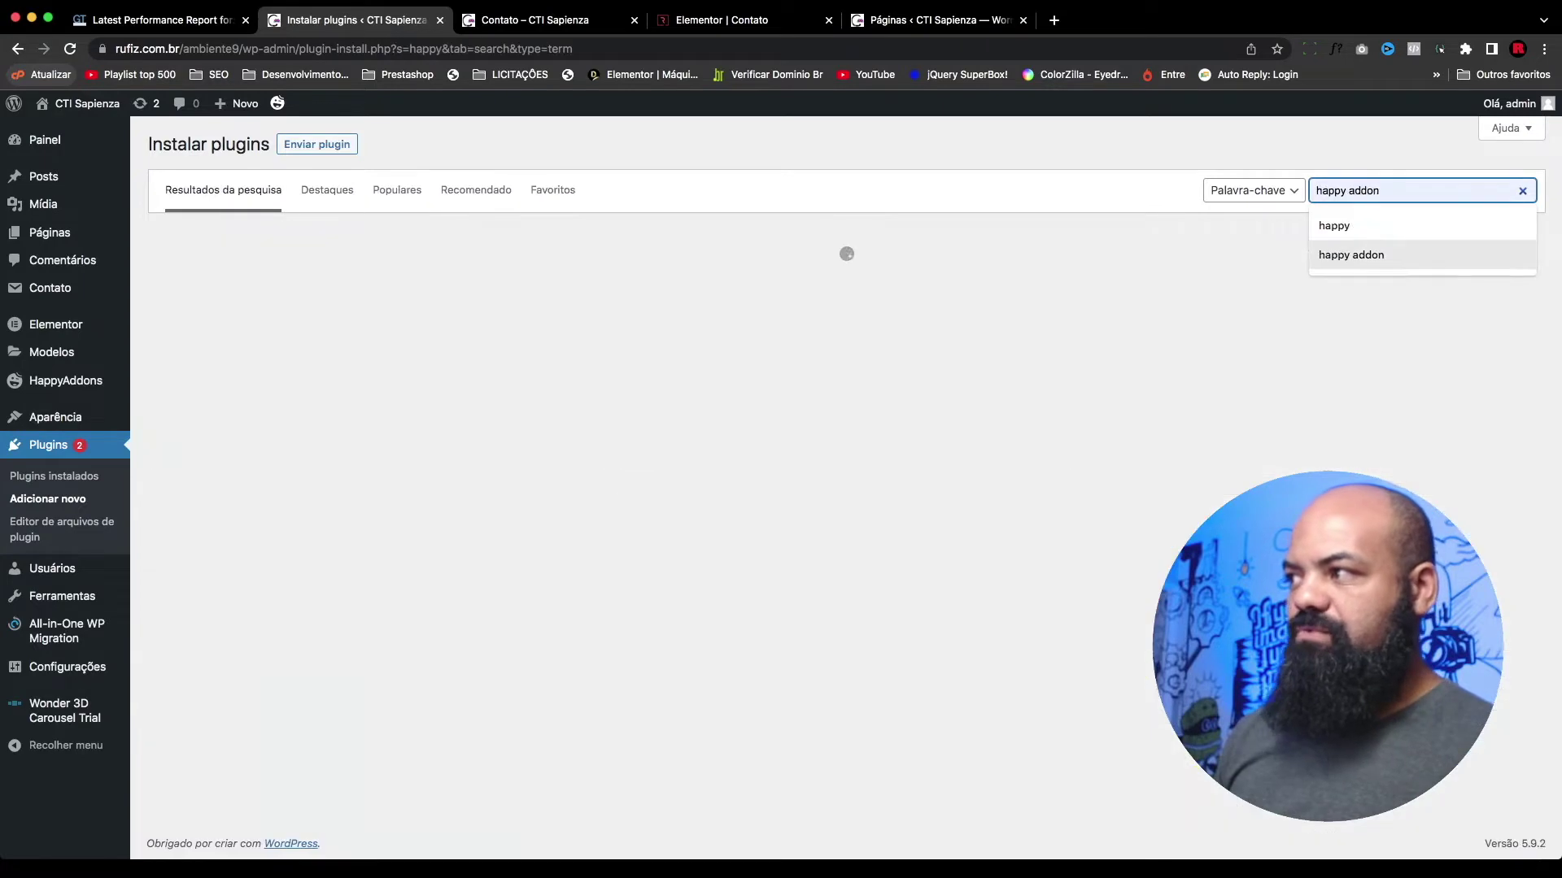
{"action": "key", "text": "Return"}
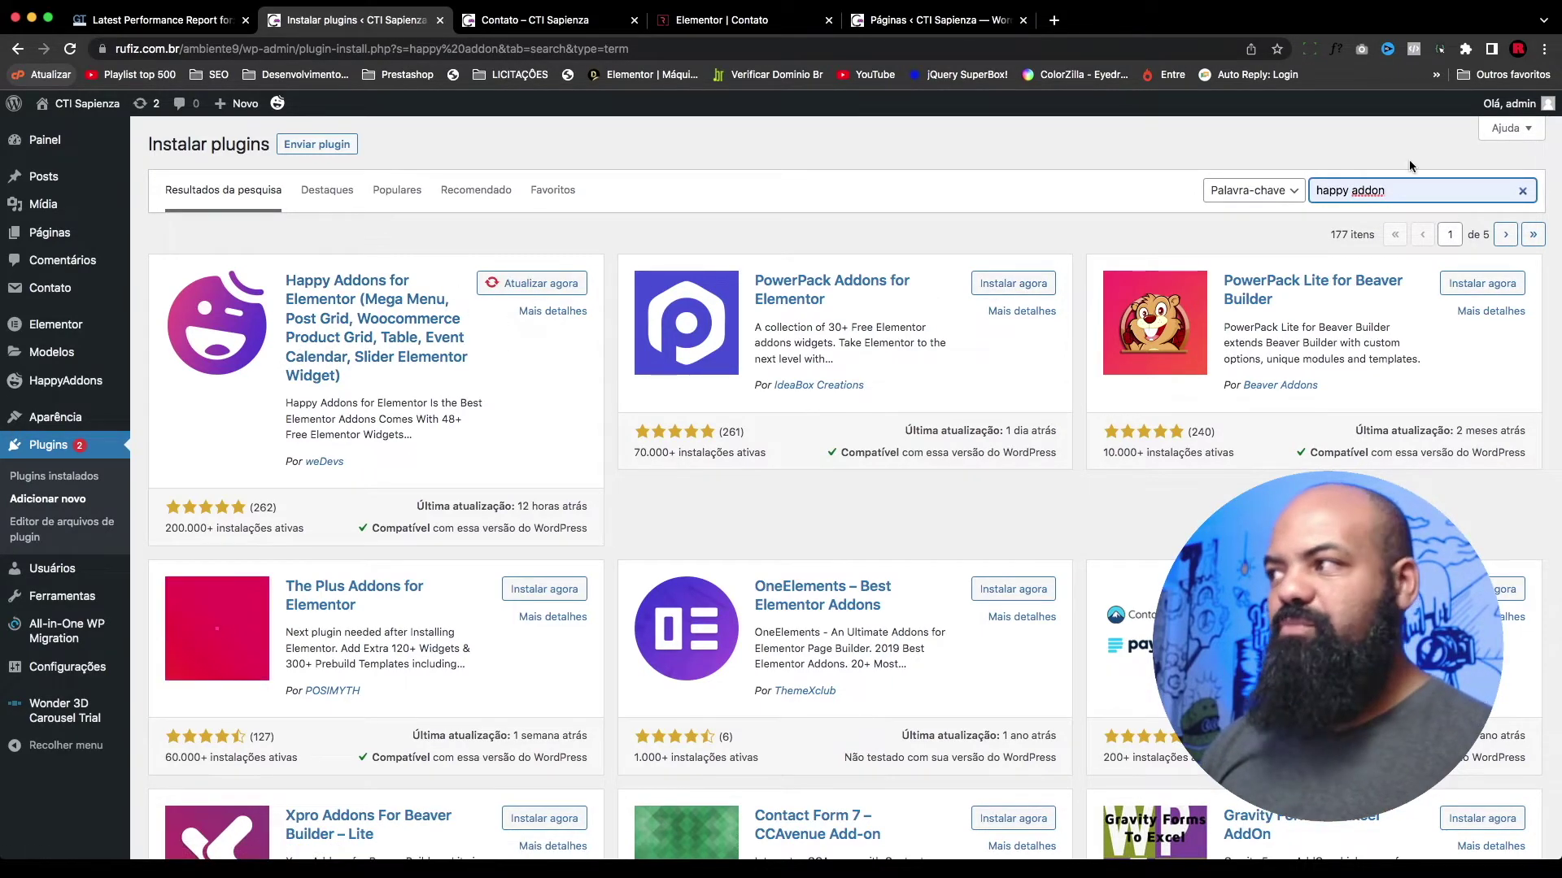
Step: Replace the plugin search with 'contact form' to find Contact Form 7, already active
{"action": "triple_click", "coordinate": [1383, 192]}
{"action": "type", "text": "conta"}
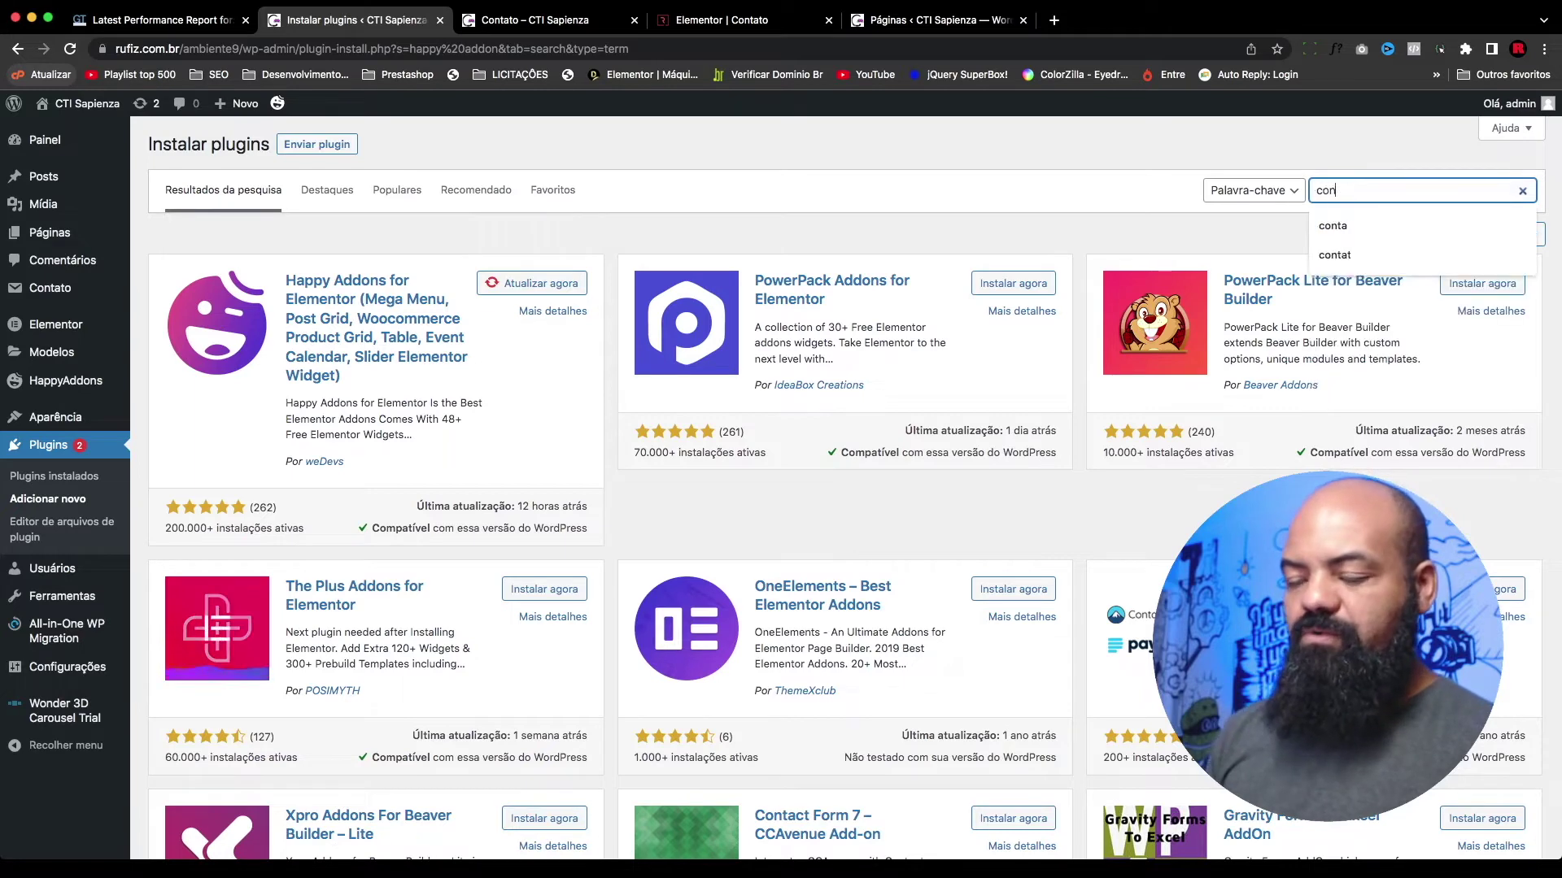
{"action": "type", "text": "ct form"}
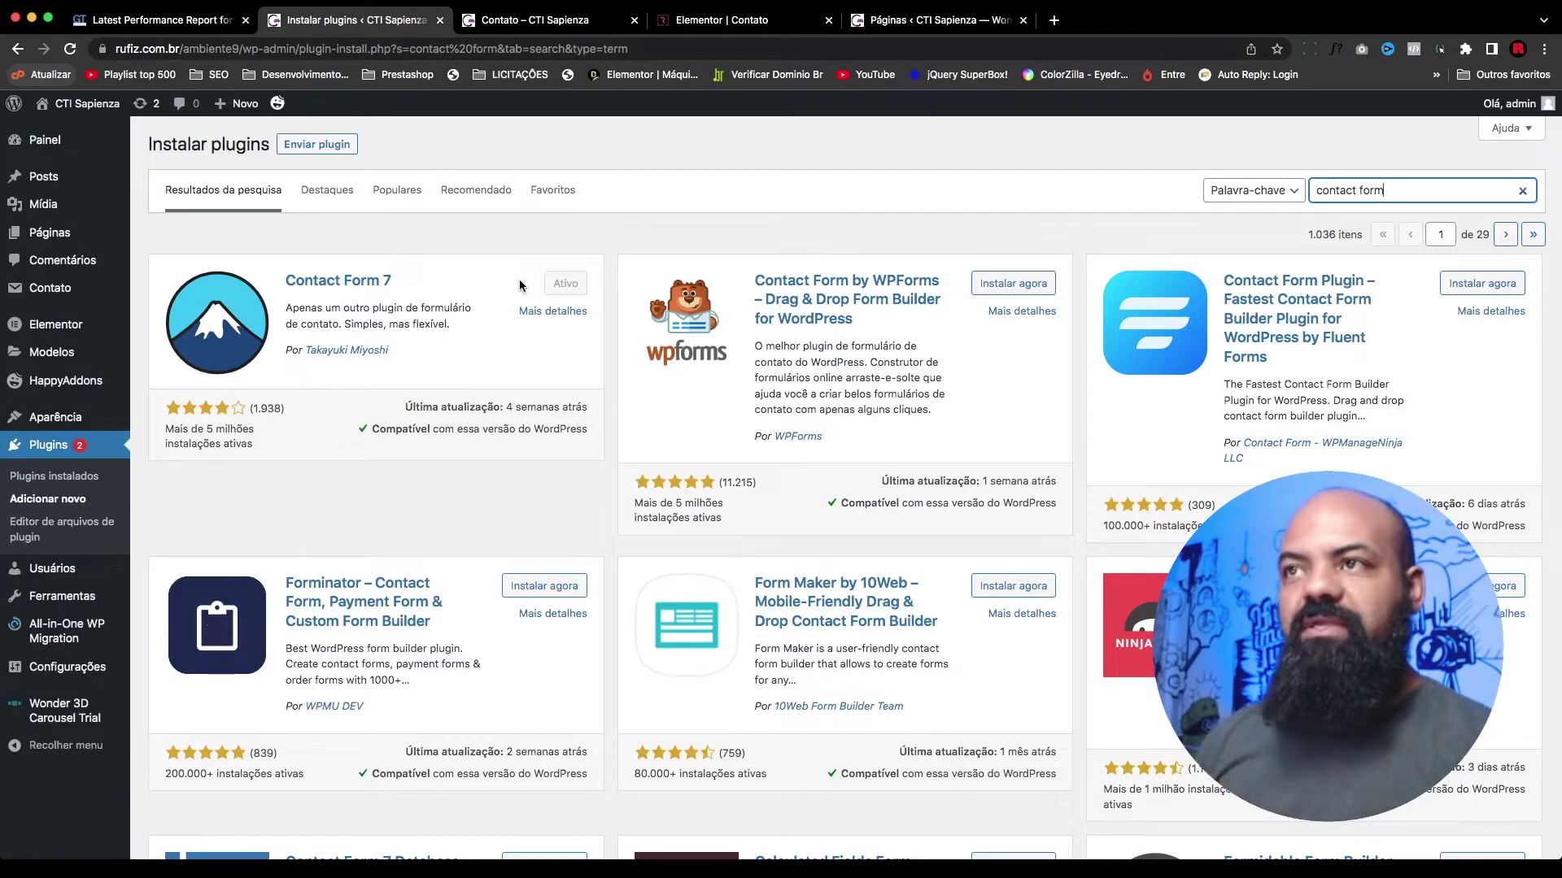
{"action": "left_click", "coordinate": [573, 22]}
Step: Add a new two-column section above the footer of the Contato page in Elementor
{"action": "left_click", "coordinate": [722, 19]}
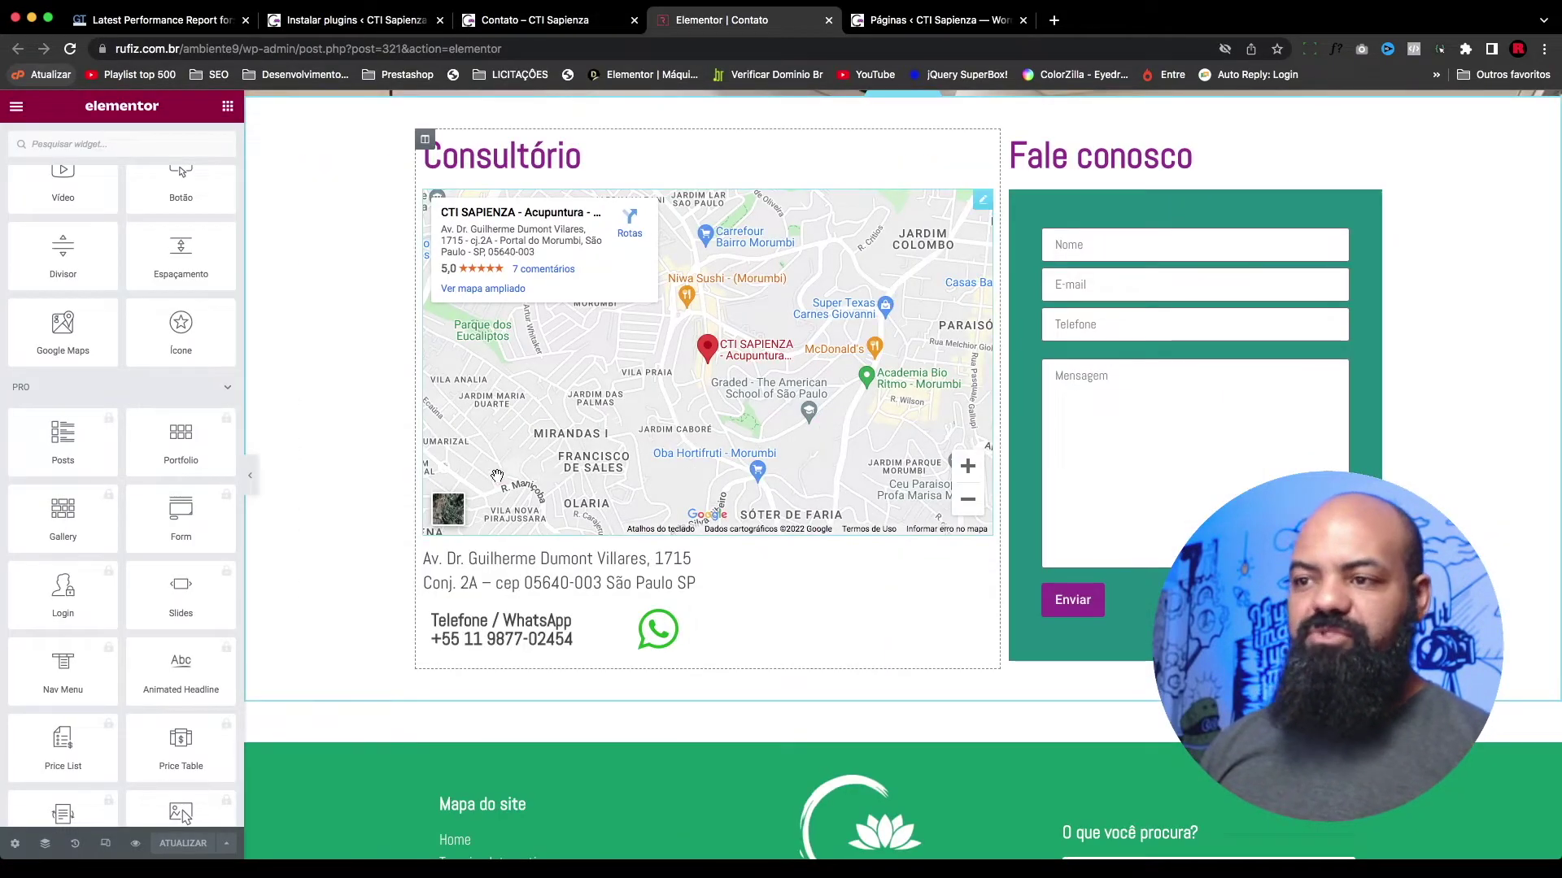
{"action": "scroll", "coordinate": [725, 306], "scroll_direction": "up", "scroll_amount": 2}
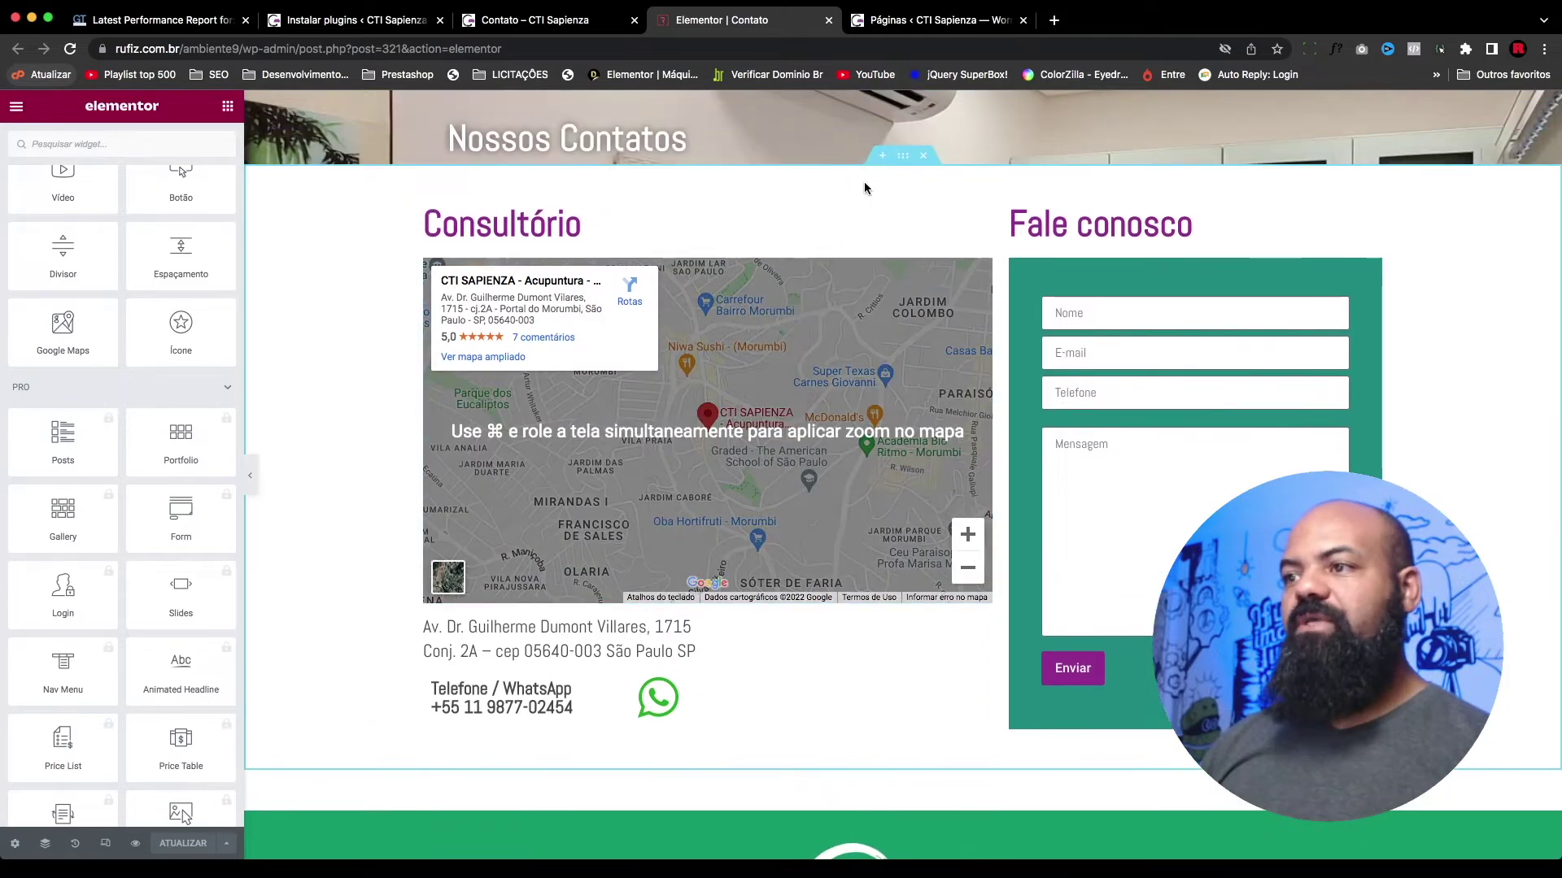
{"action": "scroll", "coordinate": [878, 407], "scroll_direction": "down", "scroll_amount": 3}
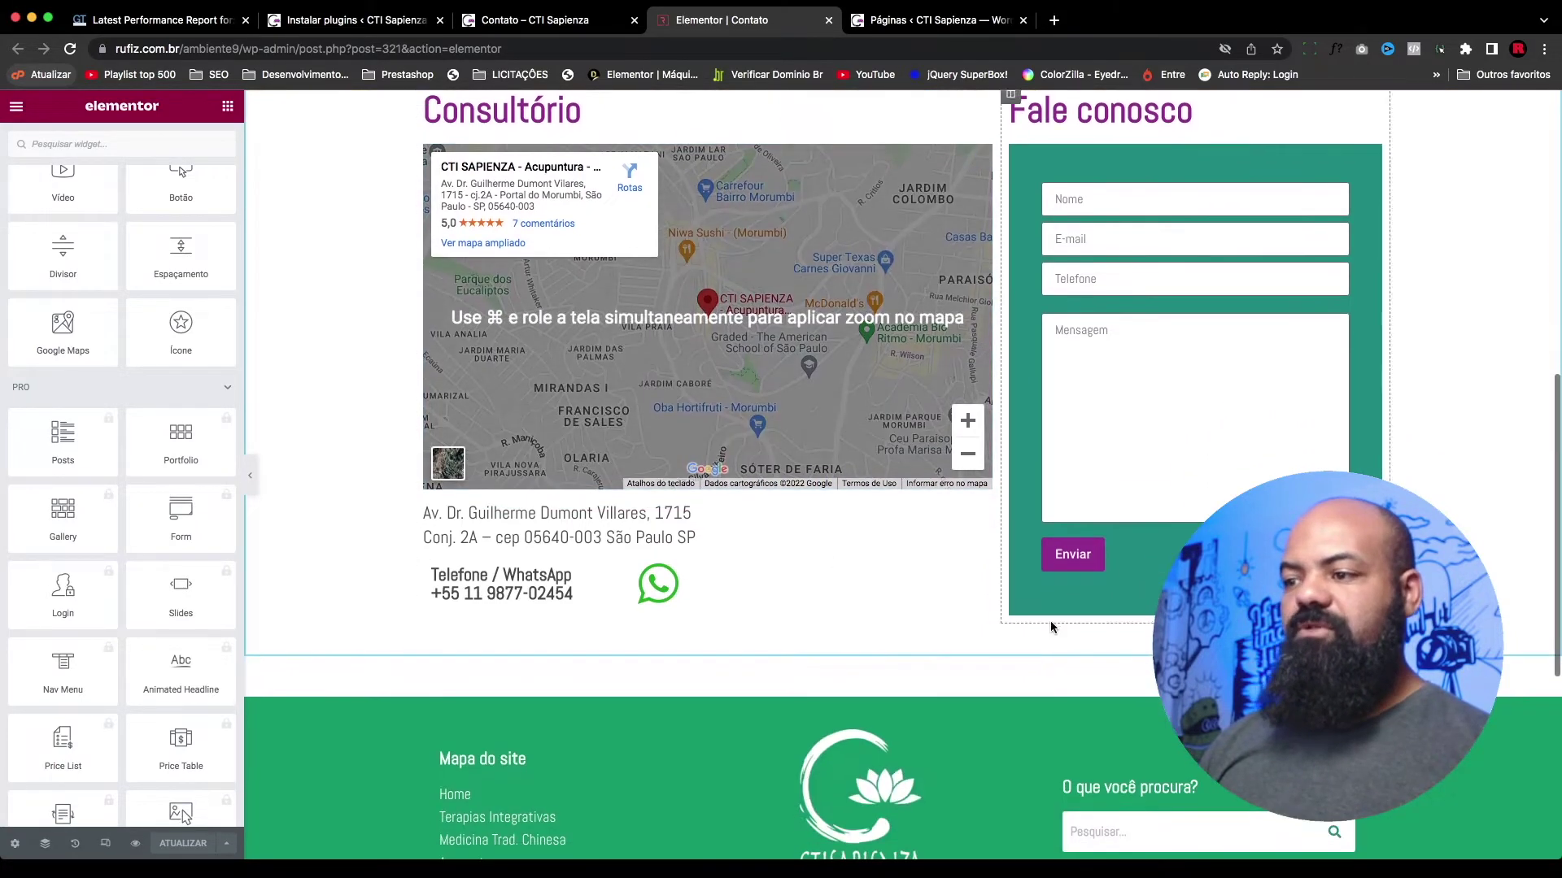
{"action": "scroll", "coordinate": [892, 682], "scroll_direction": "down", "scroll_amount": 1}
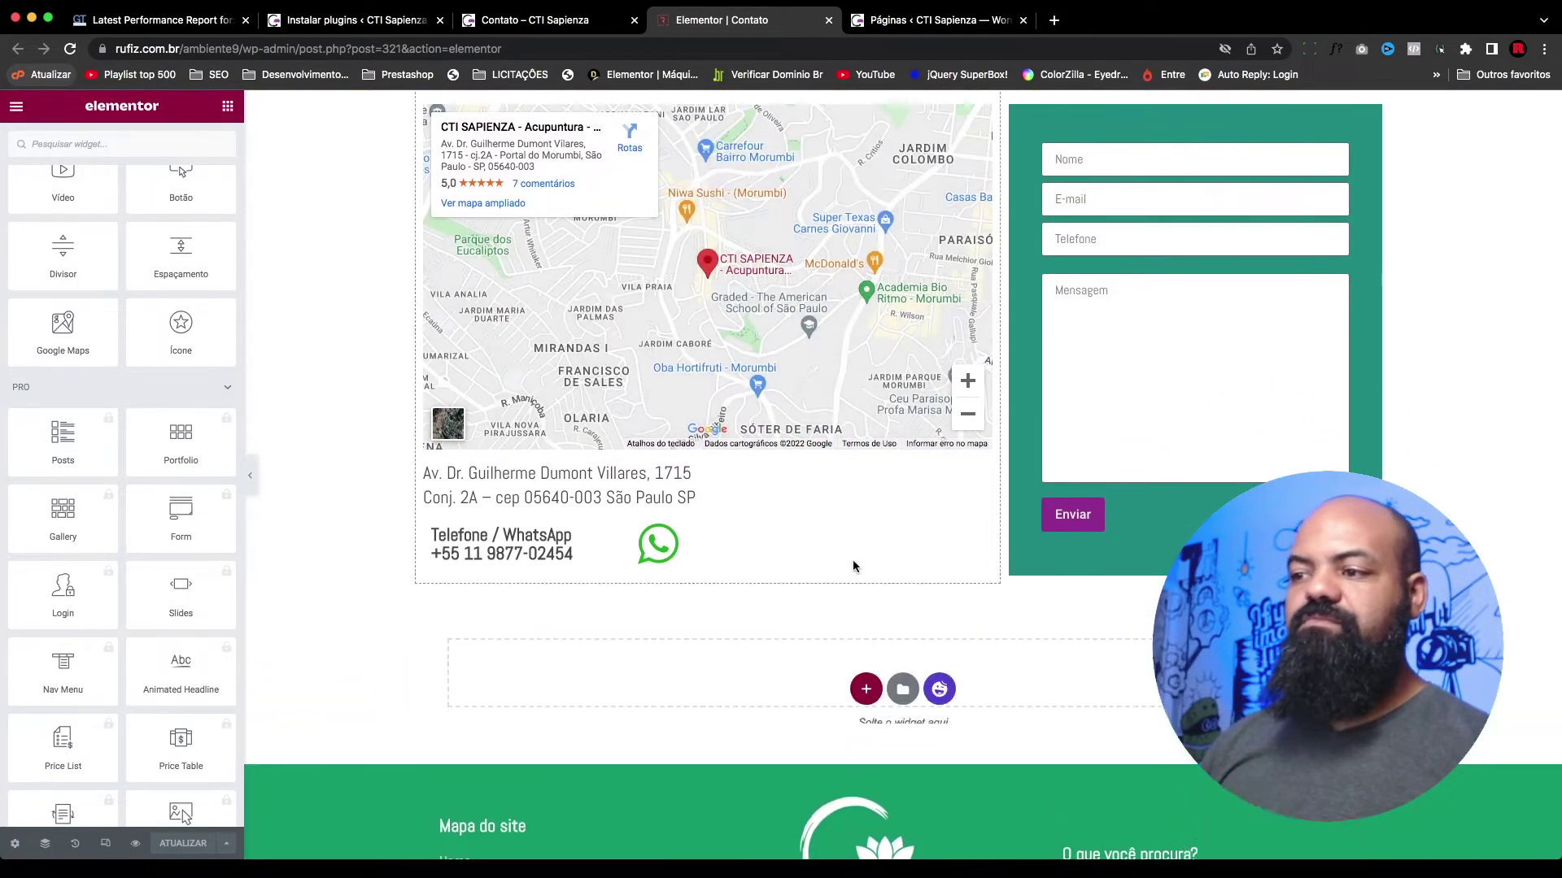
{"action": "left_click", "coordinate": [866, 694]}
{"action": "scroll", "coordinate": [621, 688], "scroll_direction": "down", "scroll_amount": 3}
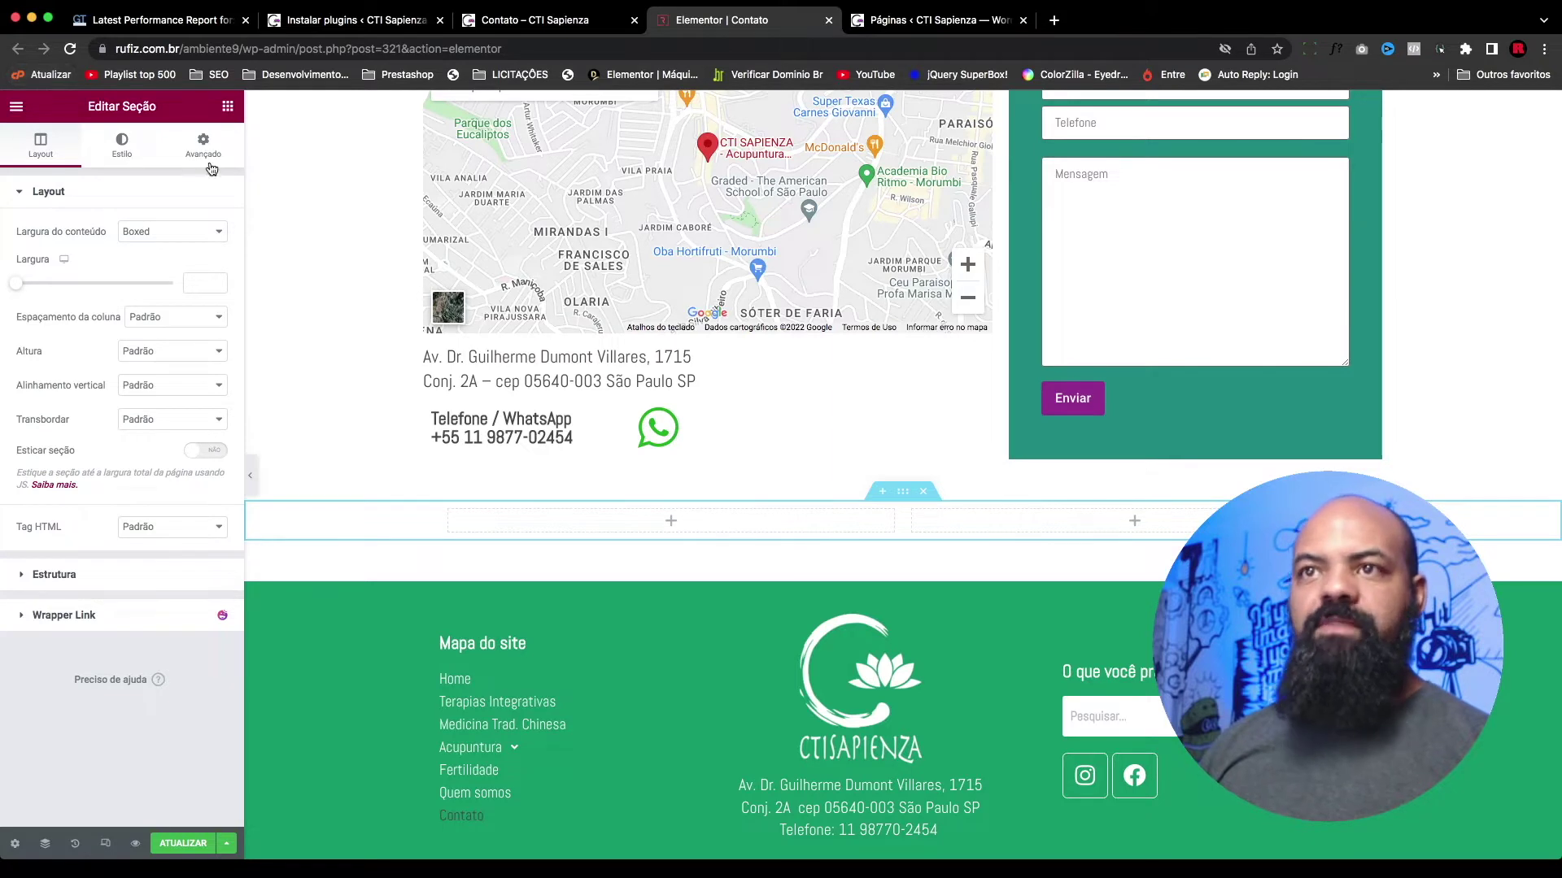
Step: Search the Elements panel for 'form', then return to the plugin search results
{"action": "left_click", "coordinate": [297, 217]}
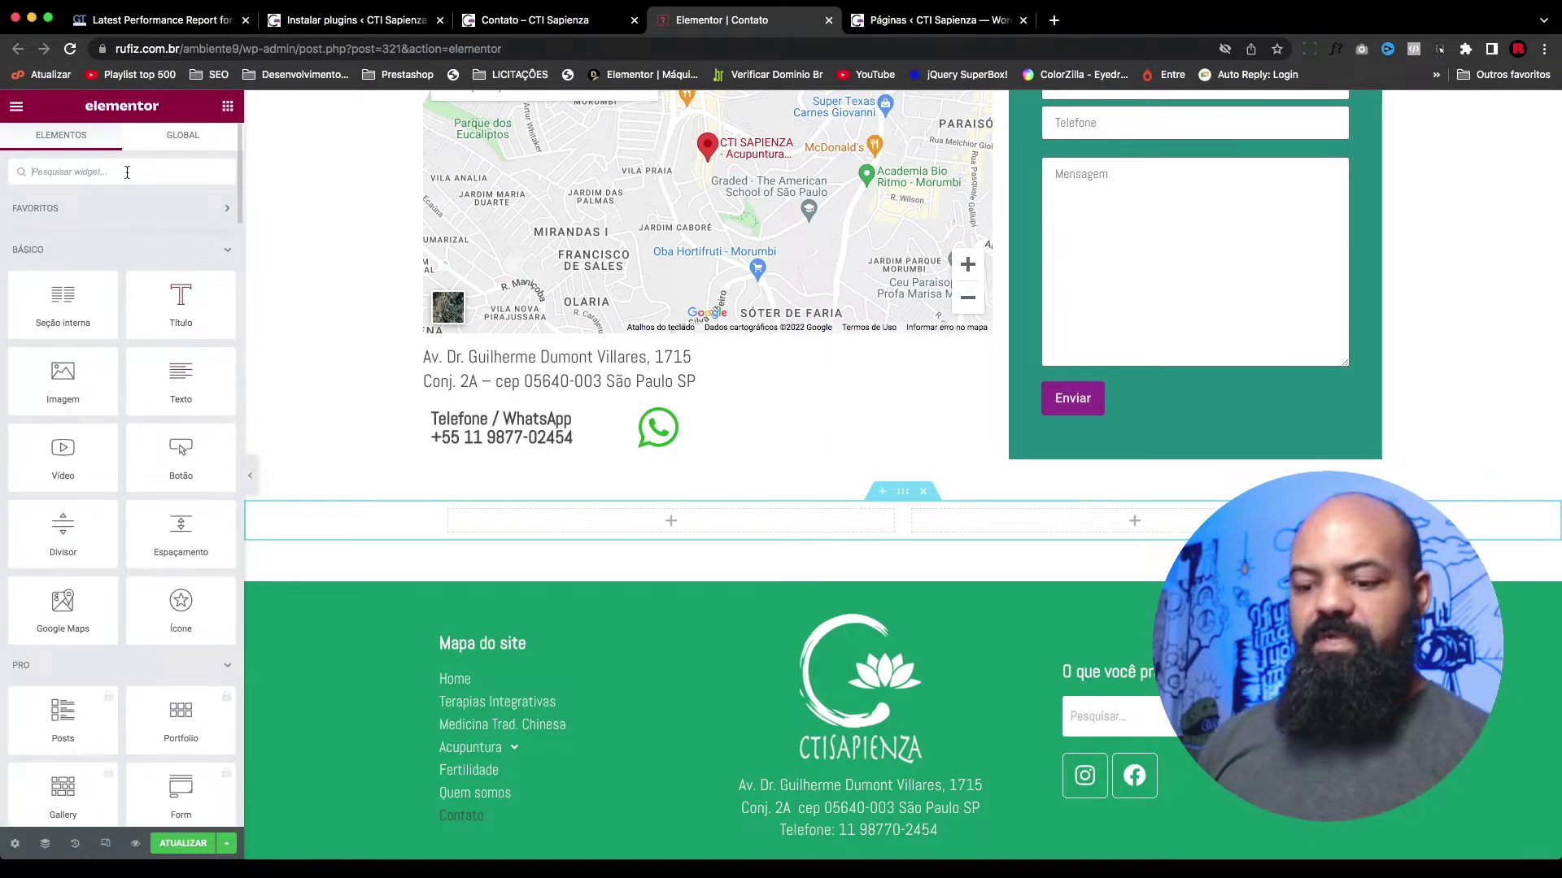
{"action": "type", "text": "form"}
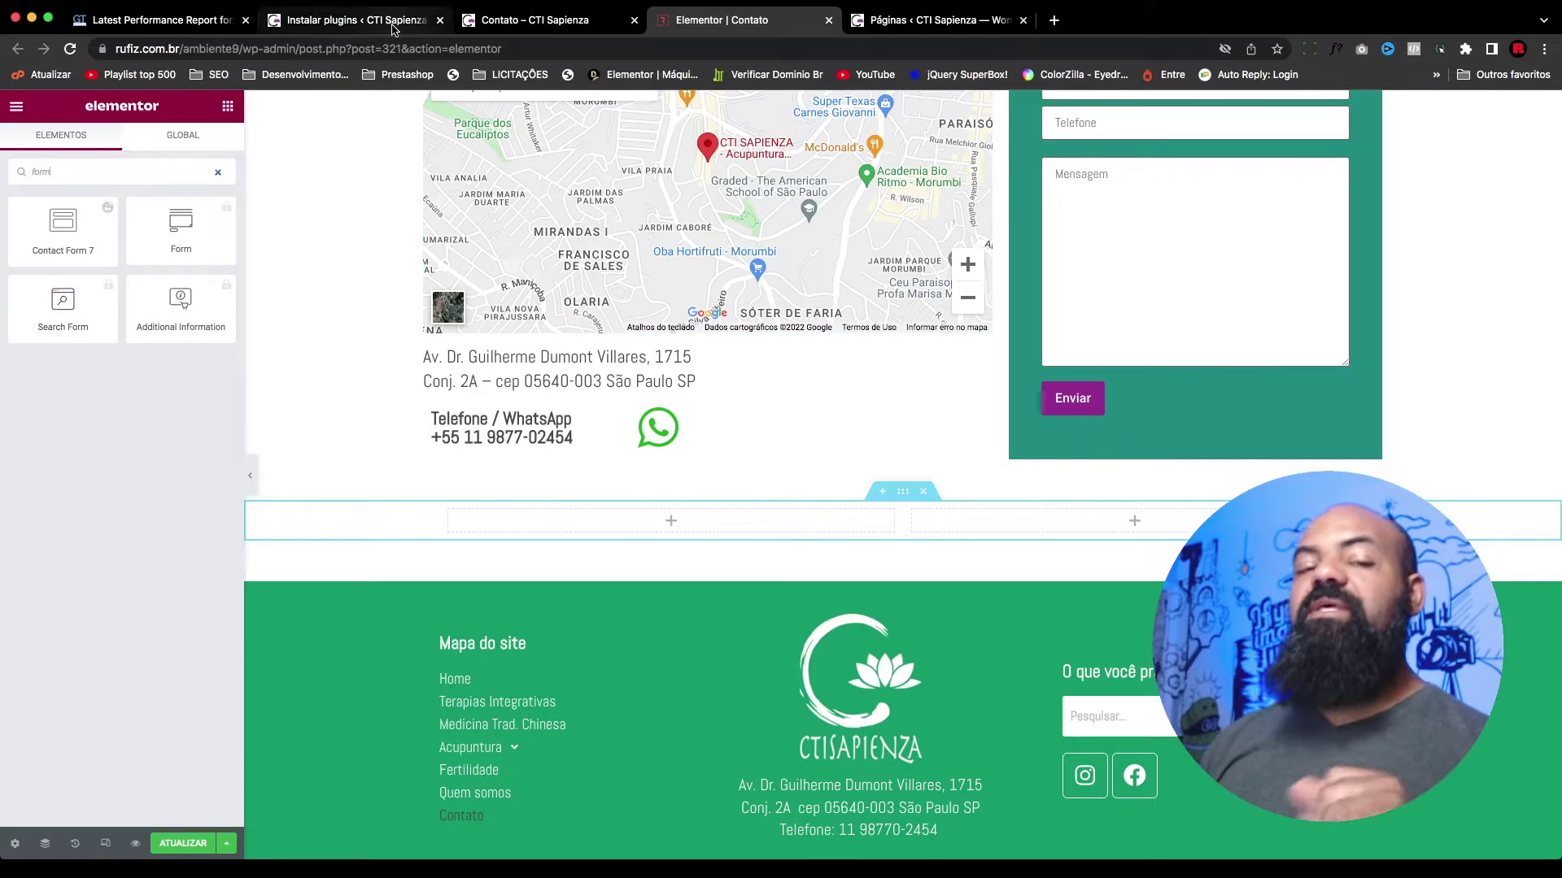
{"action": "left_click", "coordinate": [569, 38]}
{"action": "left_click", "coordinate": [380, 29]}
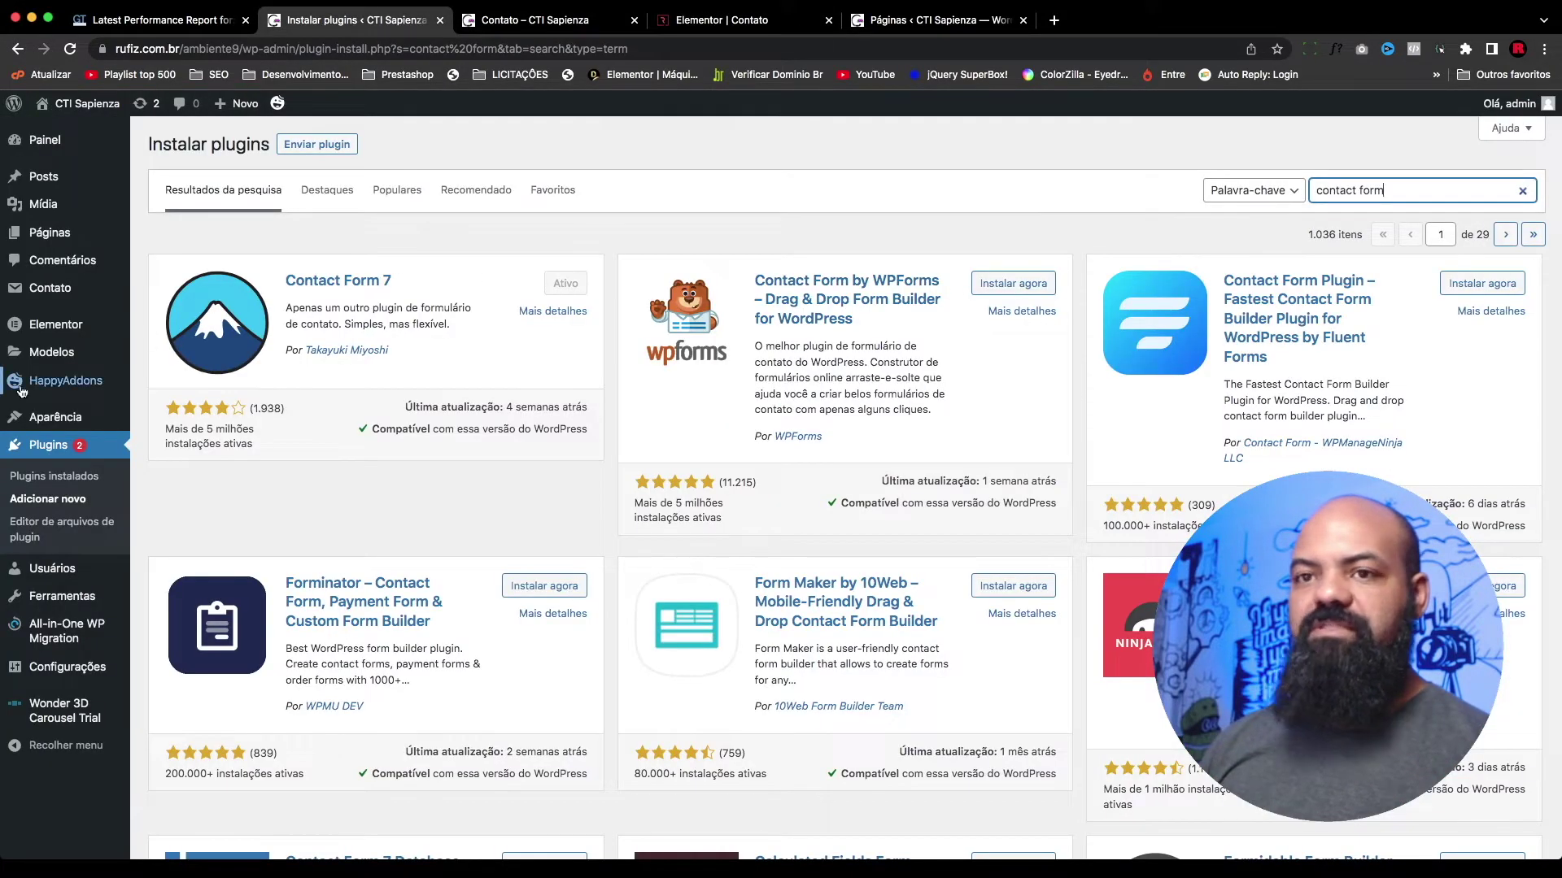
Step: Browse the HappyAddons widgets settings list, then return to the HappyAddons dashboard
{"action": "mouse_move", "coordinate": [73, 381]}
{"action": "left_click", "coordinate": [183, 408]}
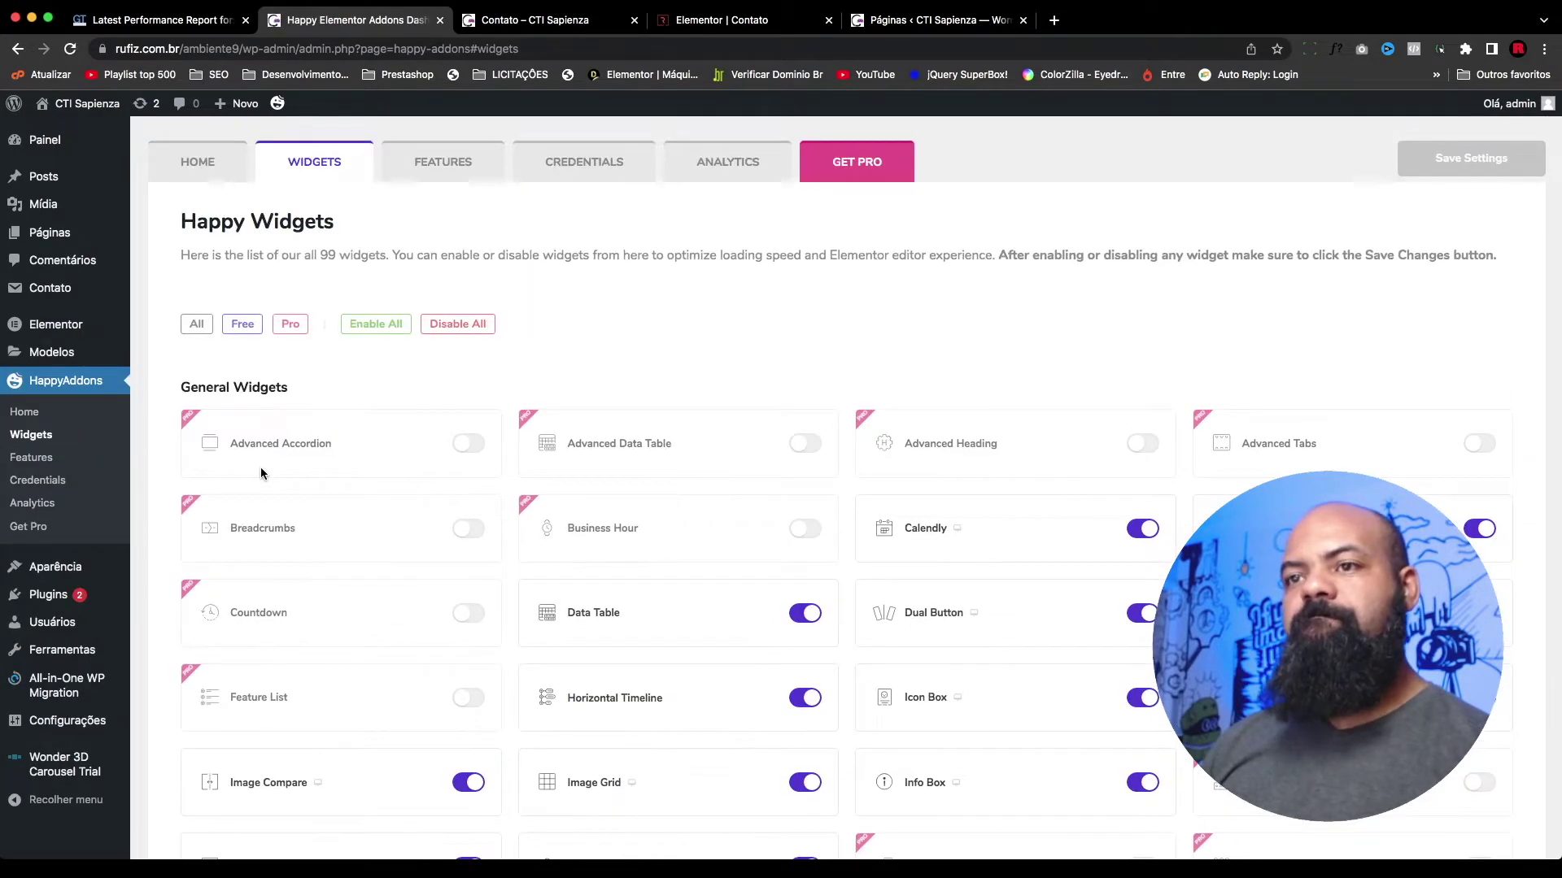
{"action": "scroll", "coordinate": [901, 380], "scroll_direction": "down", "scroll_amount": 10}
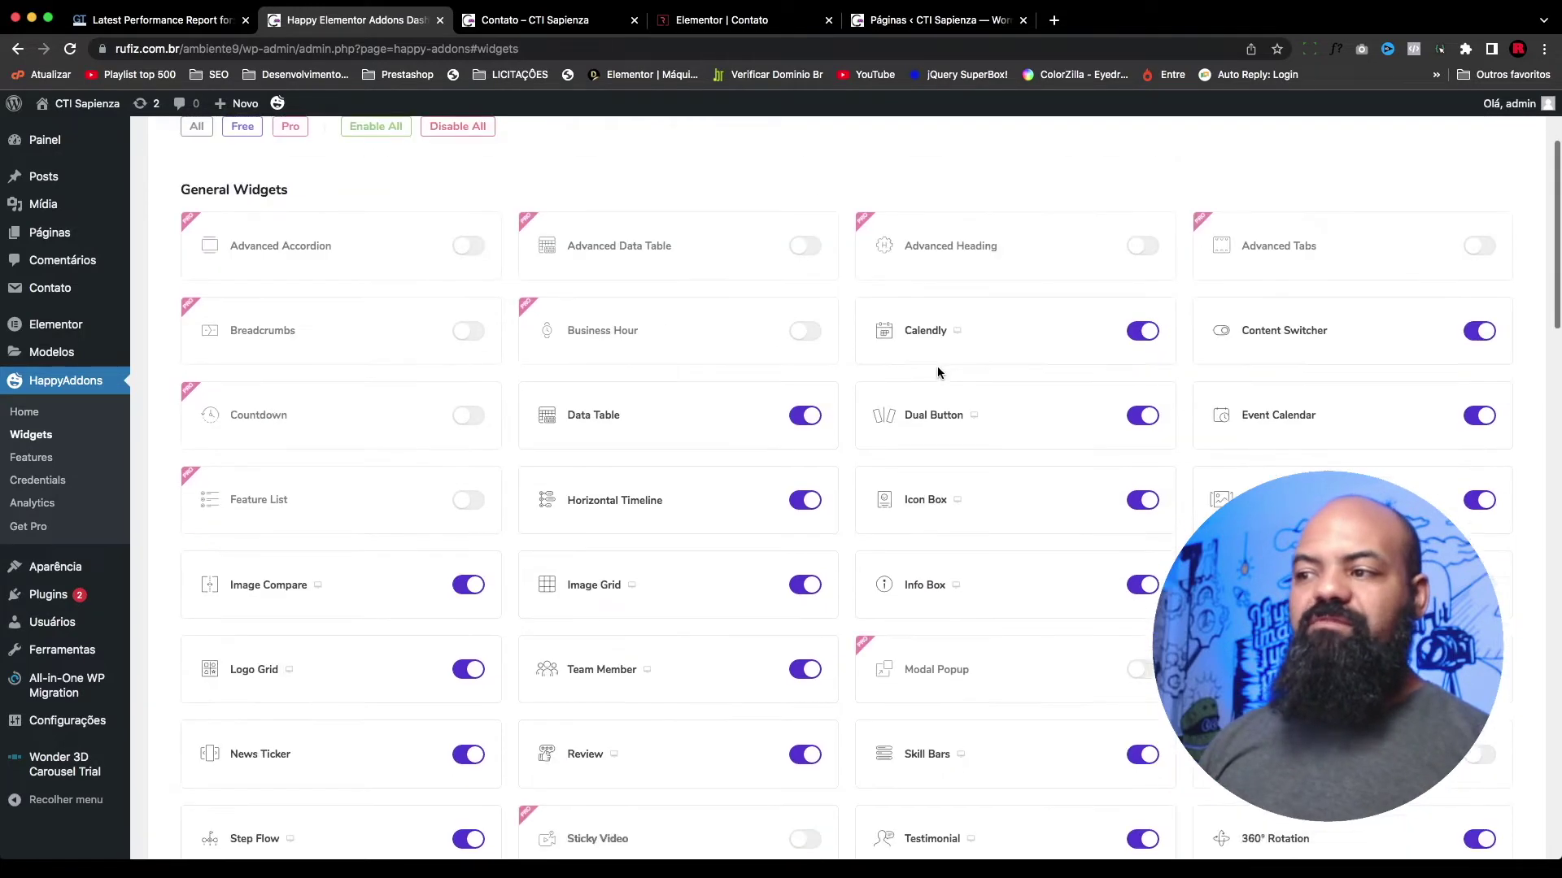
{"action": "scroll", "coordinate": [899, 379], "scroll_direction": "up", "scroll_amount": 10}
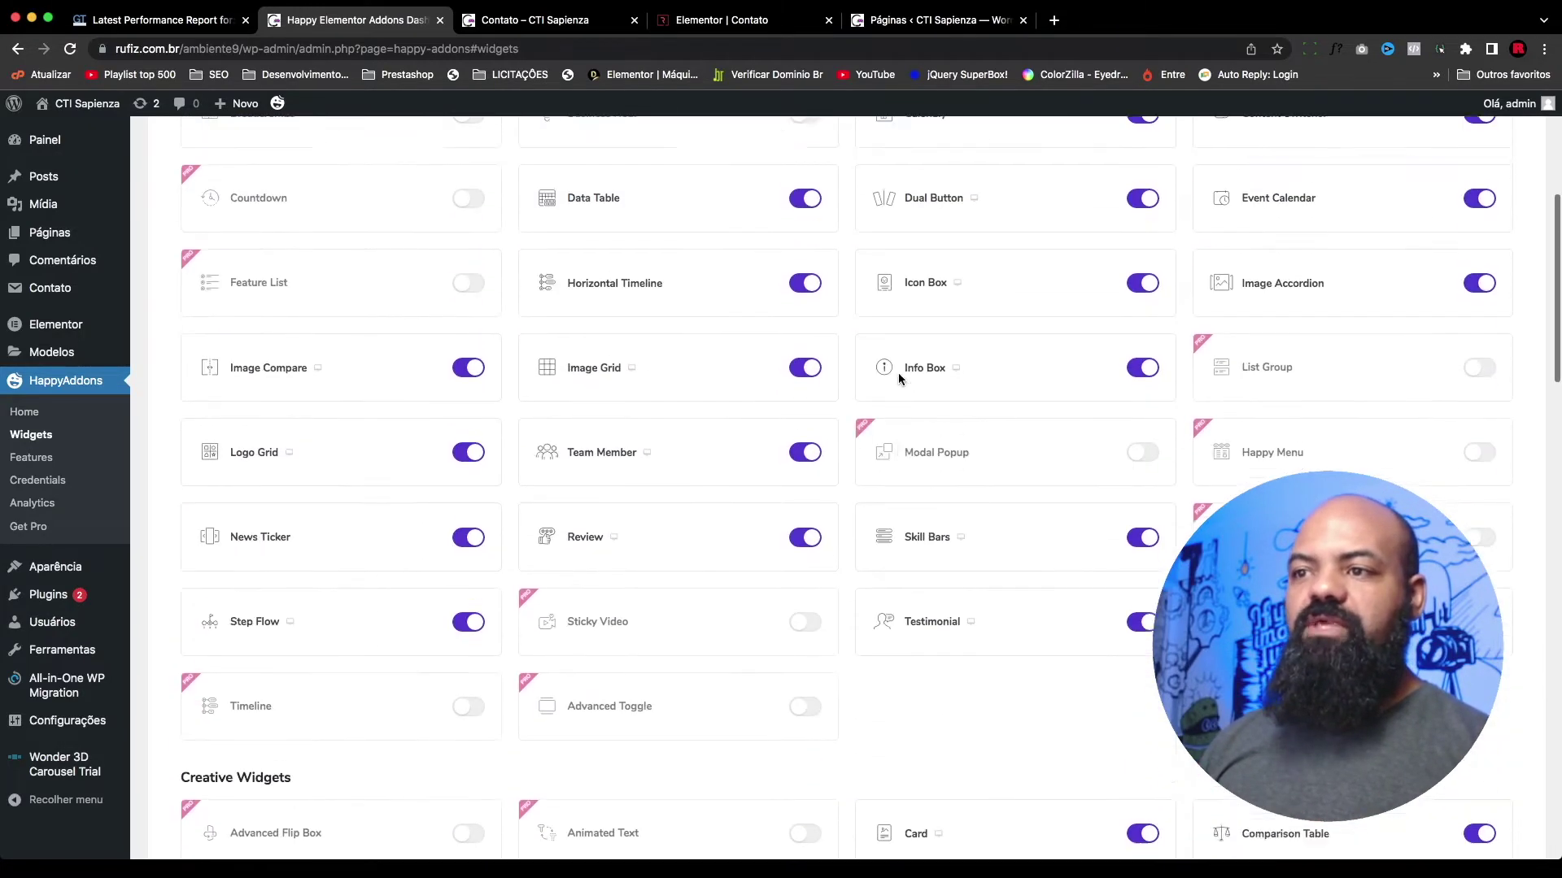
{"action": "scroll", "coordinate": [898, 373], "scroll_direction": "down", "scroll_amount": 3}
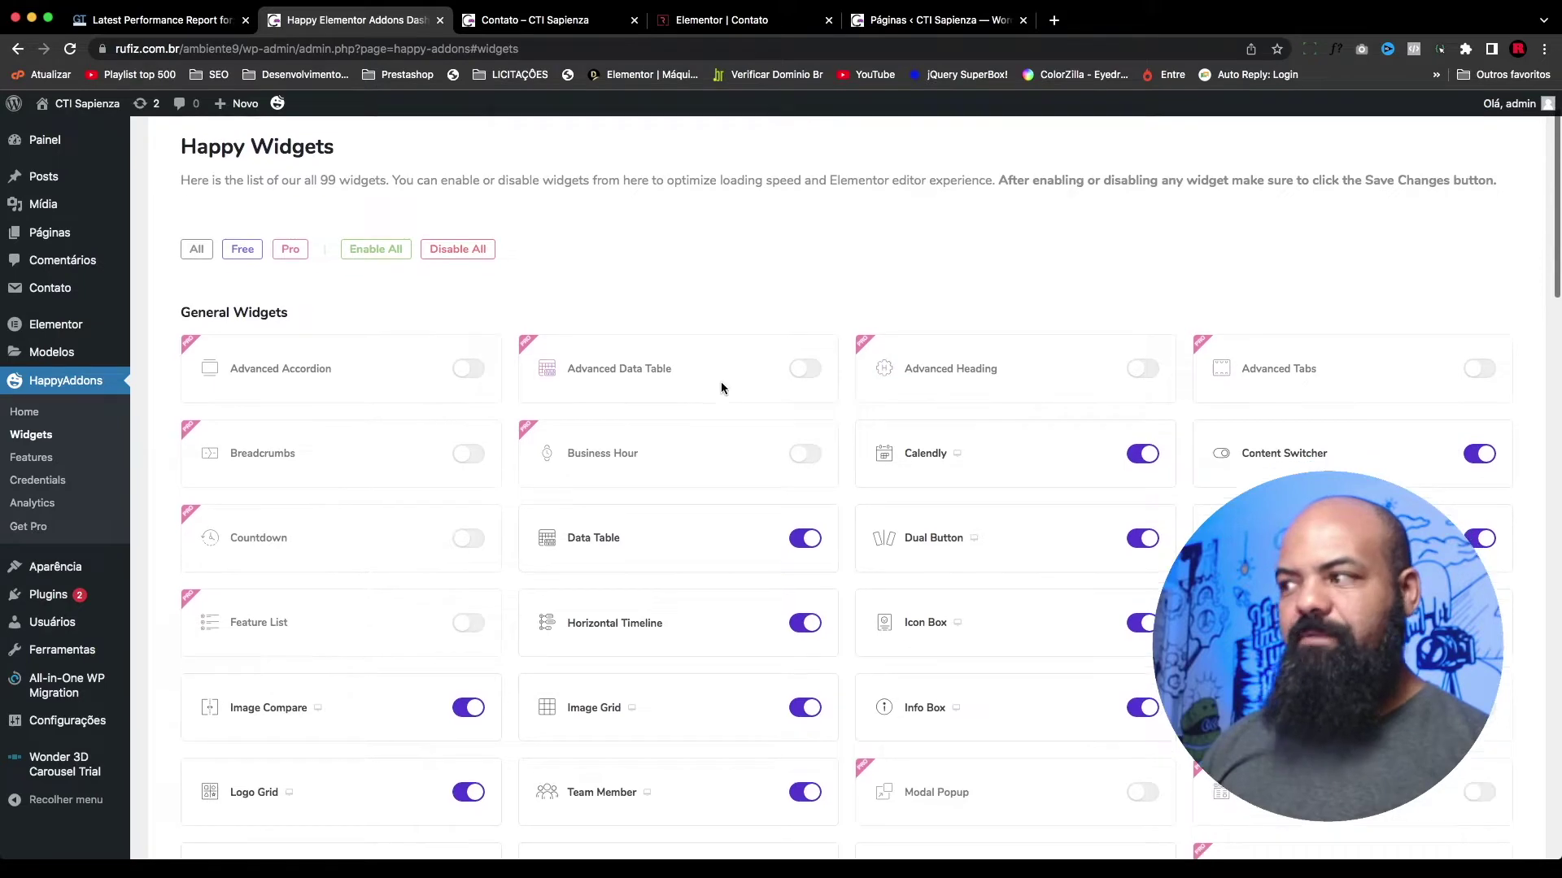
{"action": "scroll", "coordinate": [729, 378], "scroll_direction": "down", "scroll_amount": 15}
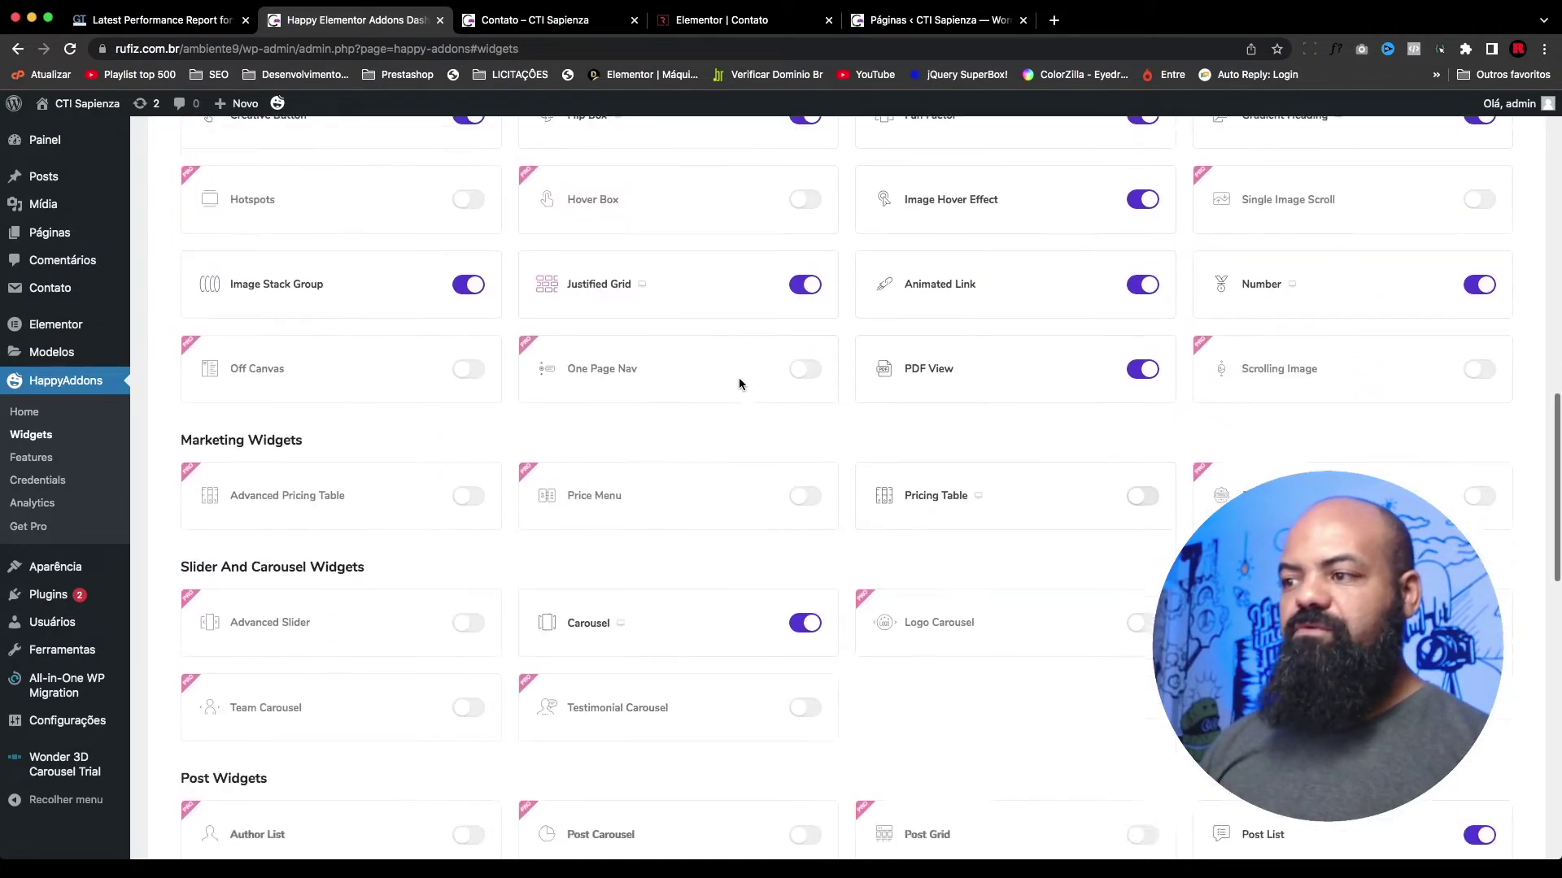
{"action": "scroll", "coordinate": [976, 398], "scroll_direction": "down", "scroll_amount": 5}
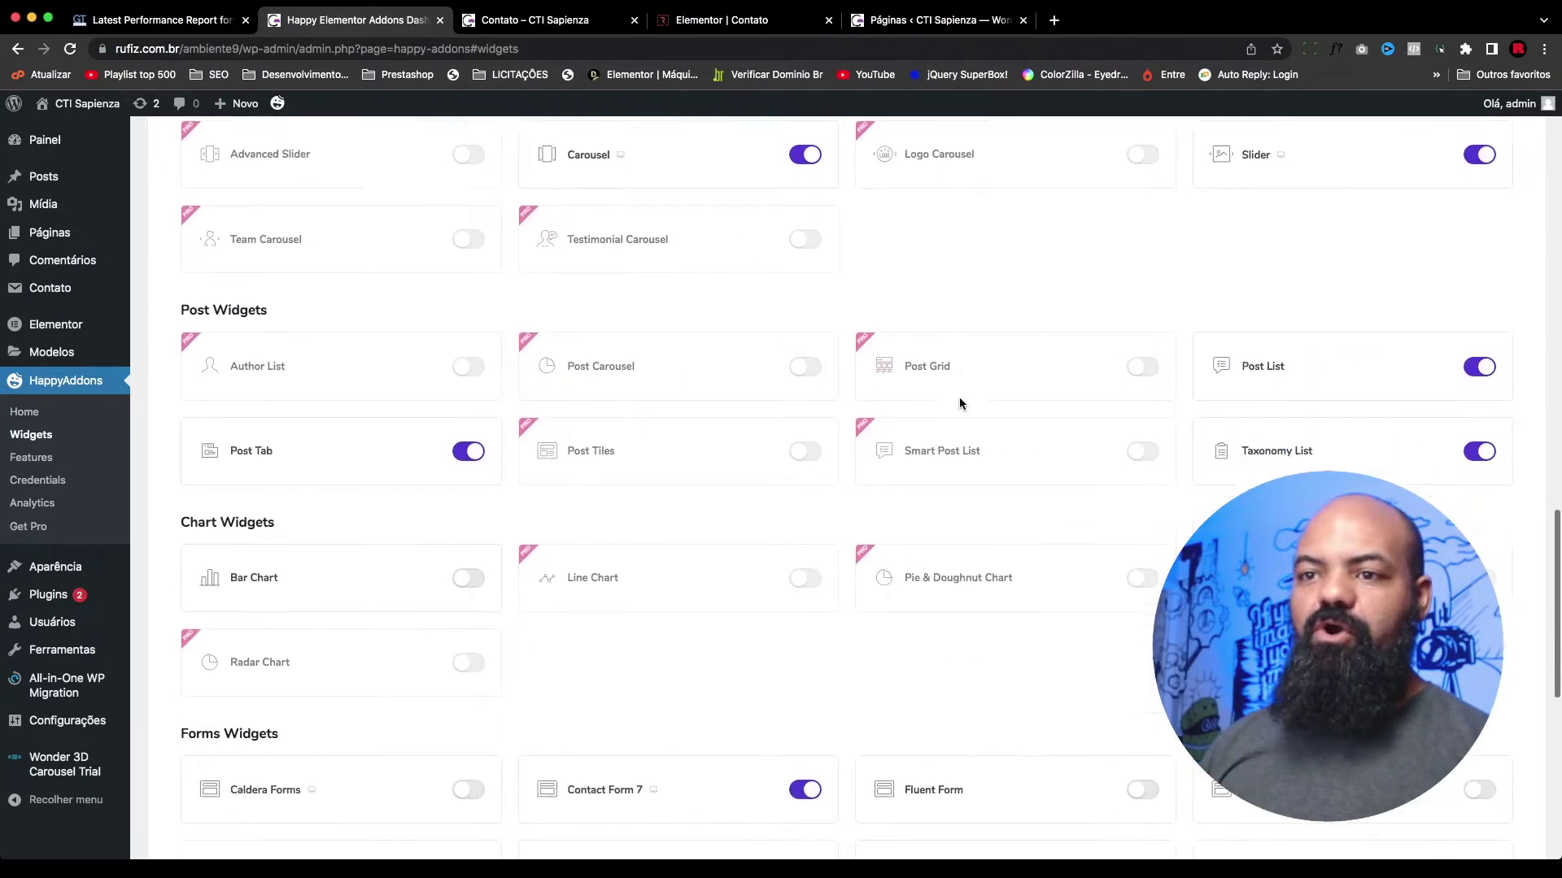
{"action": "scroll", "coordinate": [490, 604], "scroll_direction": "down", "scroll_amount": 1}
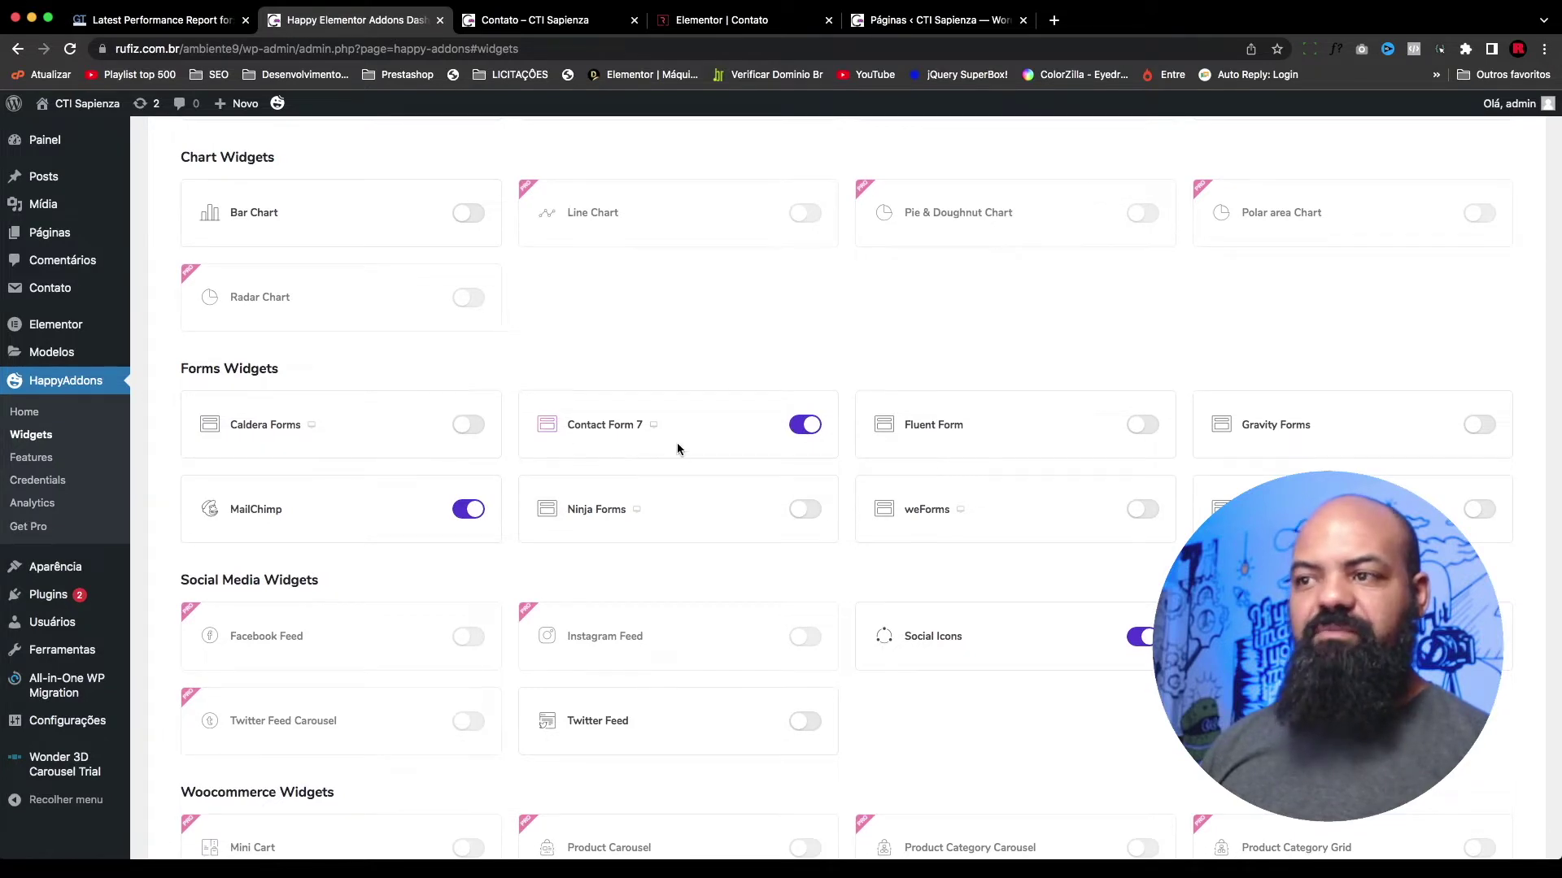
{"action": "scroll", "coordinate": [810, 441], "scroll_direction": "up", "scroll_amount": 1}
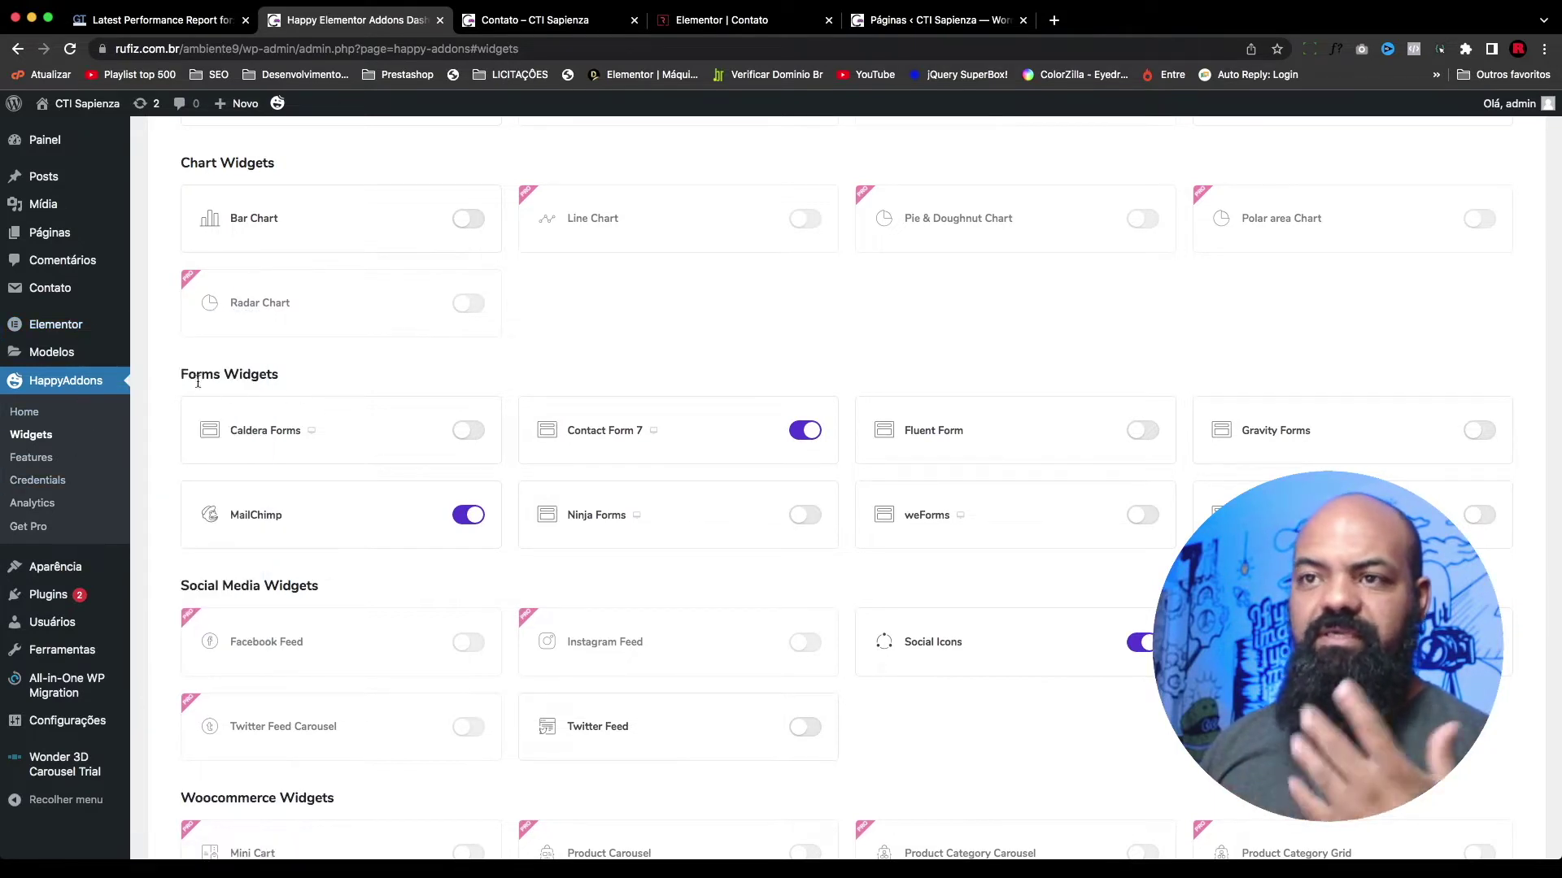
{"action": "left_click", "coordinate": [70, 387]}
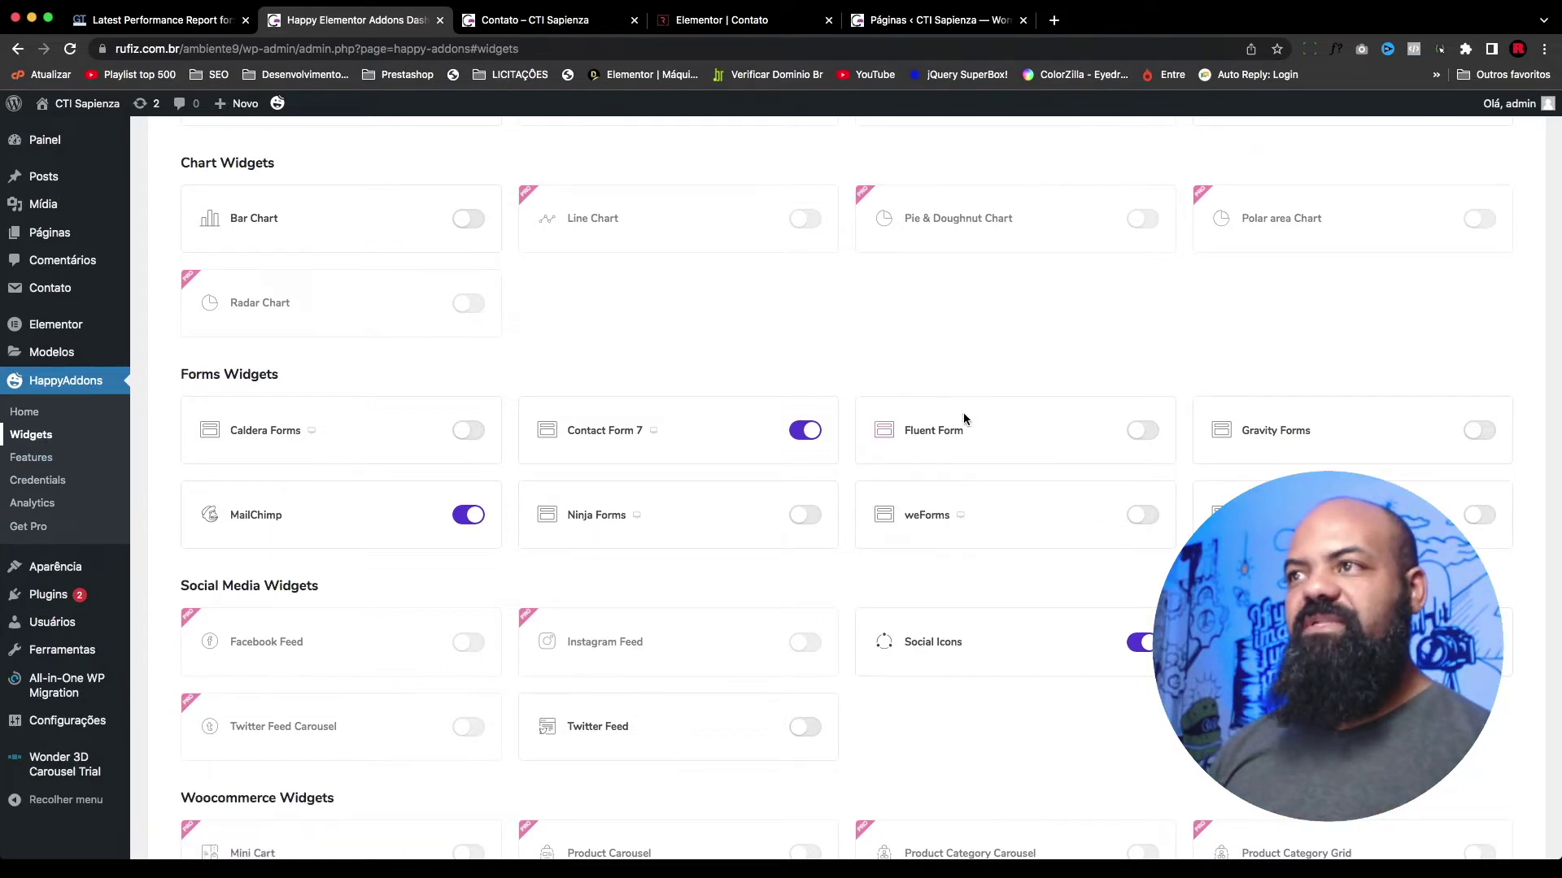
Step: Find the Forms Widgets group via a 'form' page search and enable the Contact Form 7 widget
{"action": "scroll", "coordinate": [809, 432], "scroll_direction": "up", "scroll_amount": 20}
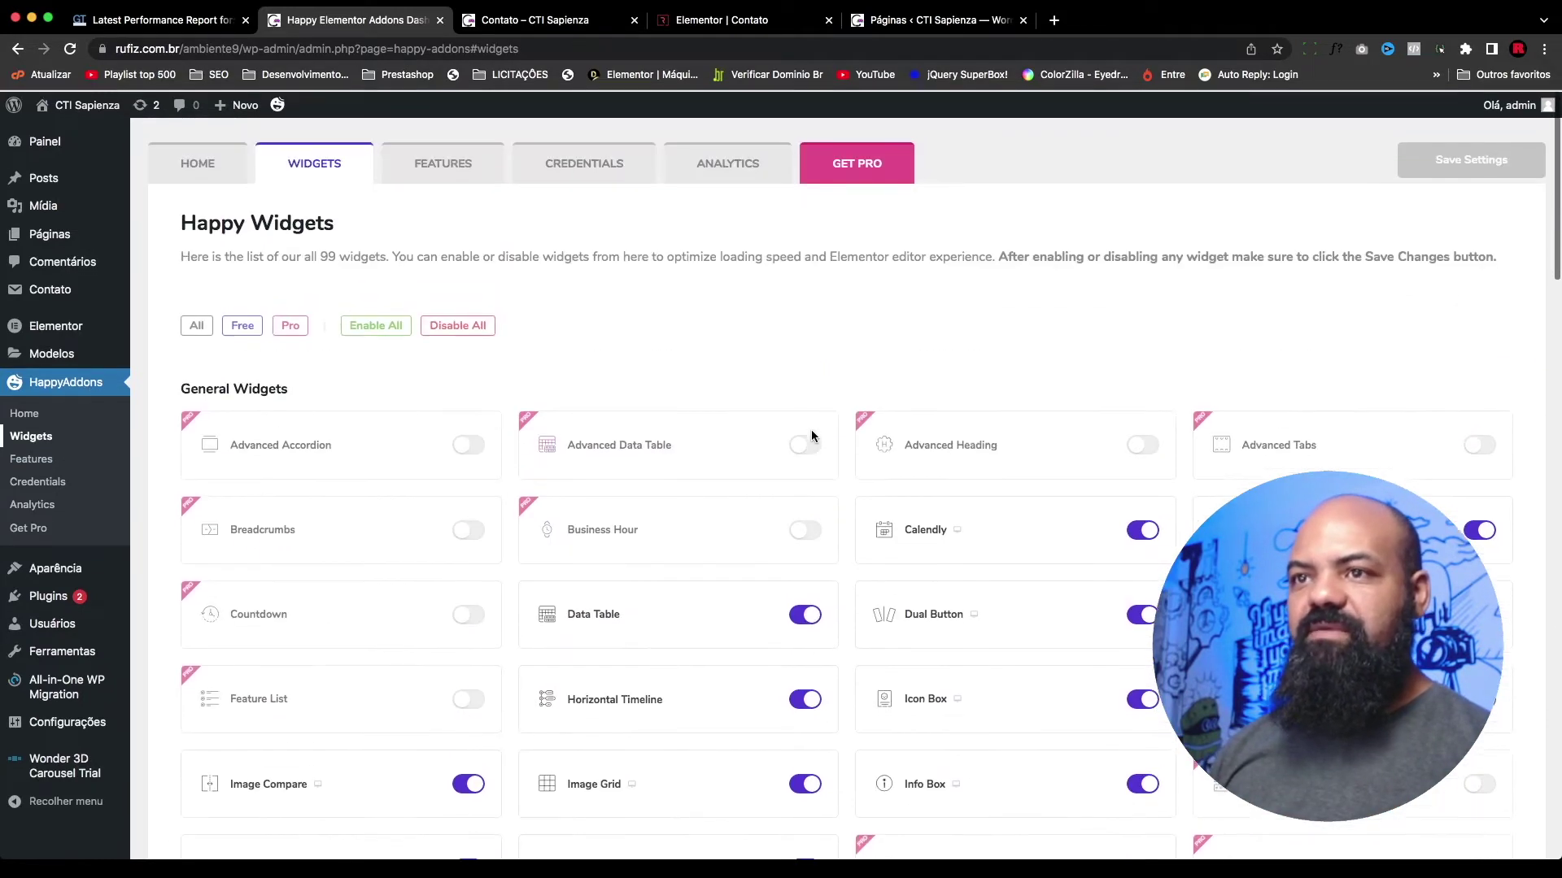
{"action": "scroll", "coordinate": [1007, 350], "scroll_direction": "down", "scroll_amount": 5}
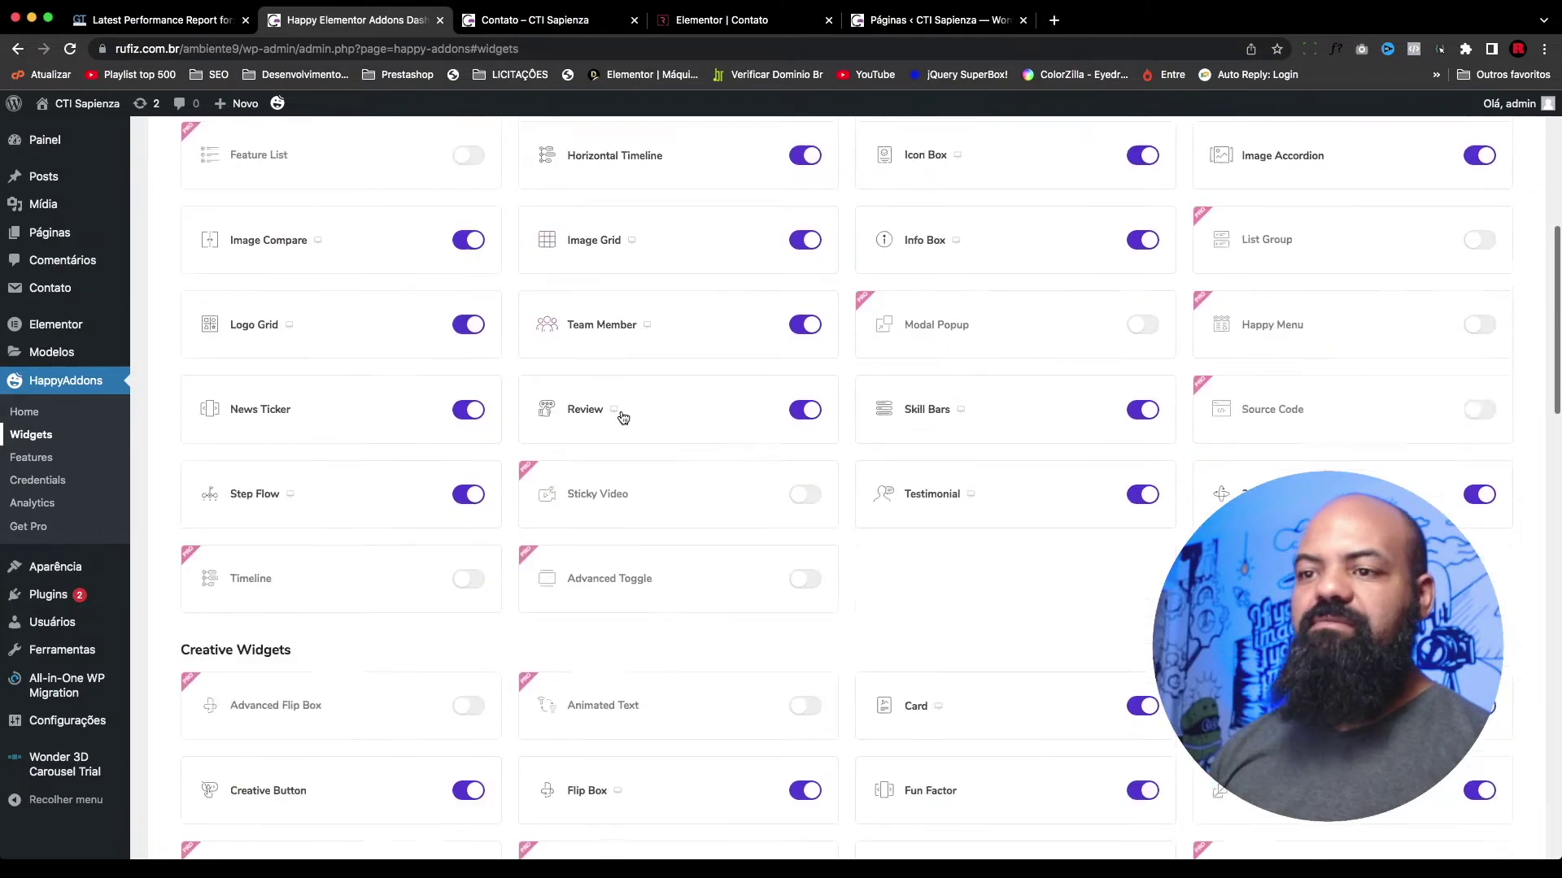
{"action": "scroll", "coordinate": [621, 417], "scroll_direction": "down", "scroll_amount": 17}
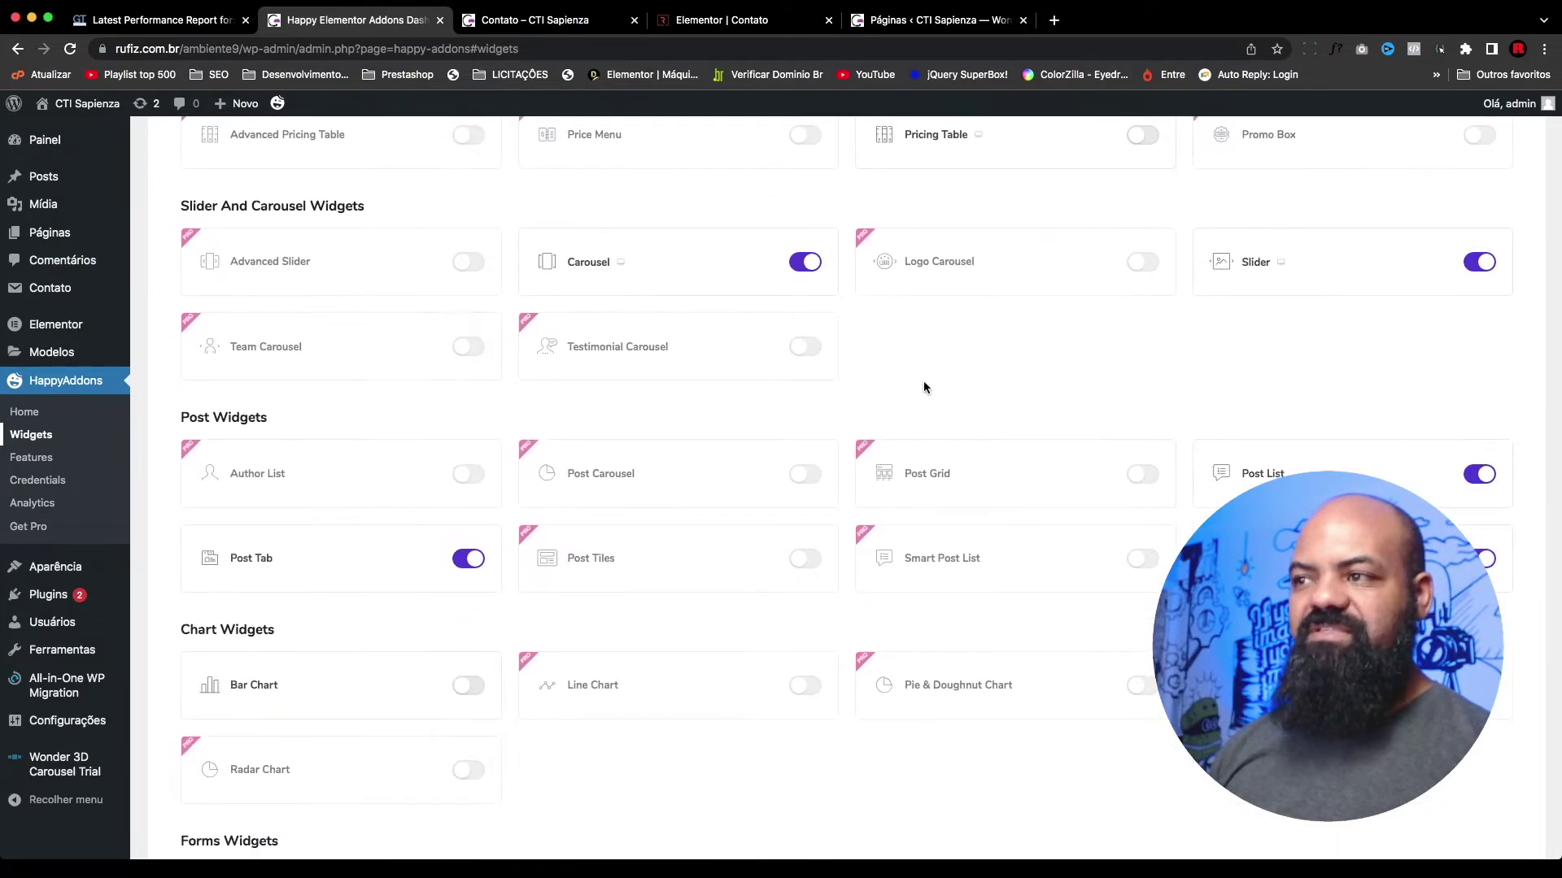
{"action": "scroll", "coordinate": [953, 380], "scroll_direction": "up", "scroll_amount": 20}
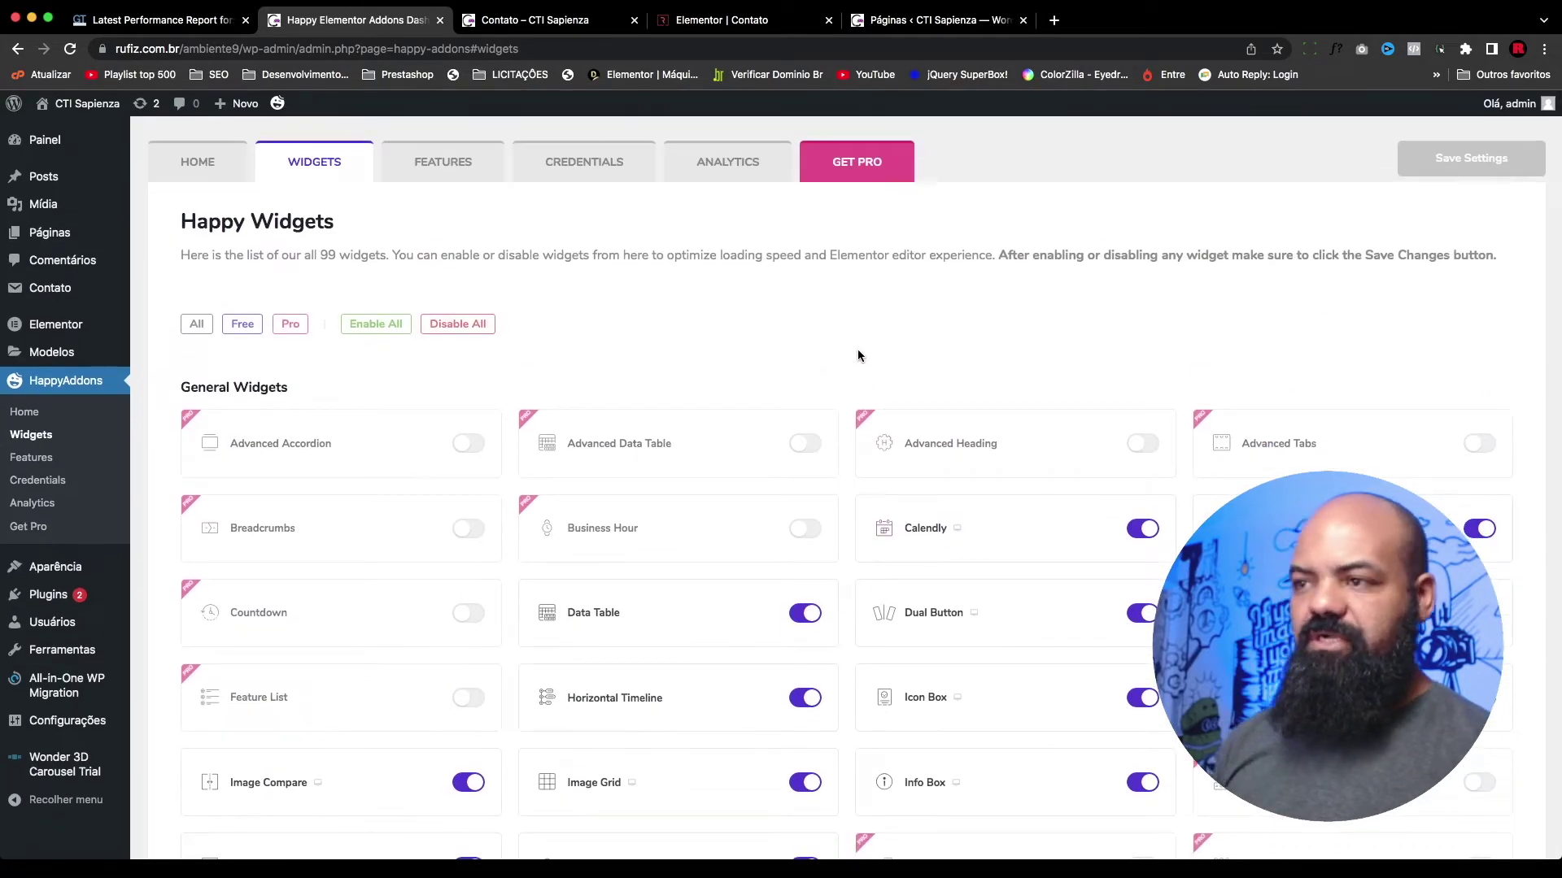
{"action": "key", "text": "super+f"}
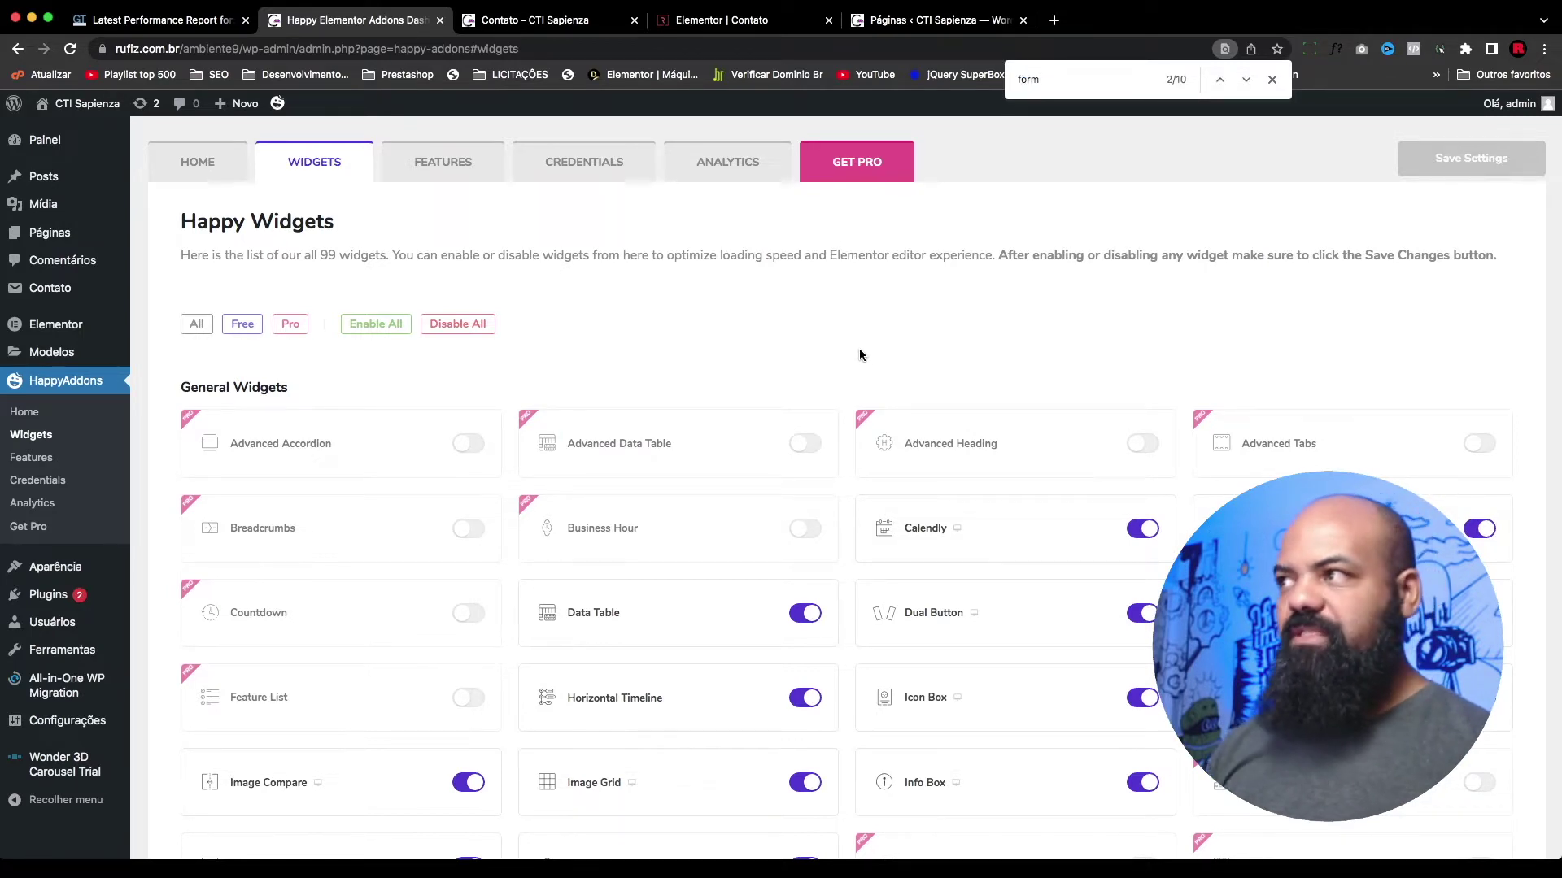
{"action": "key", "text": "Return"}
{"action": "key", "text": "Return"}
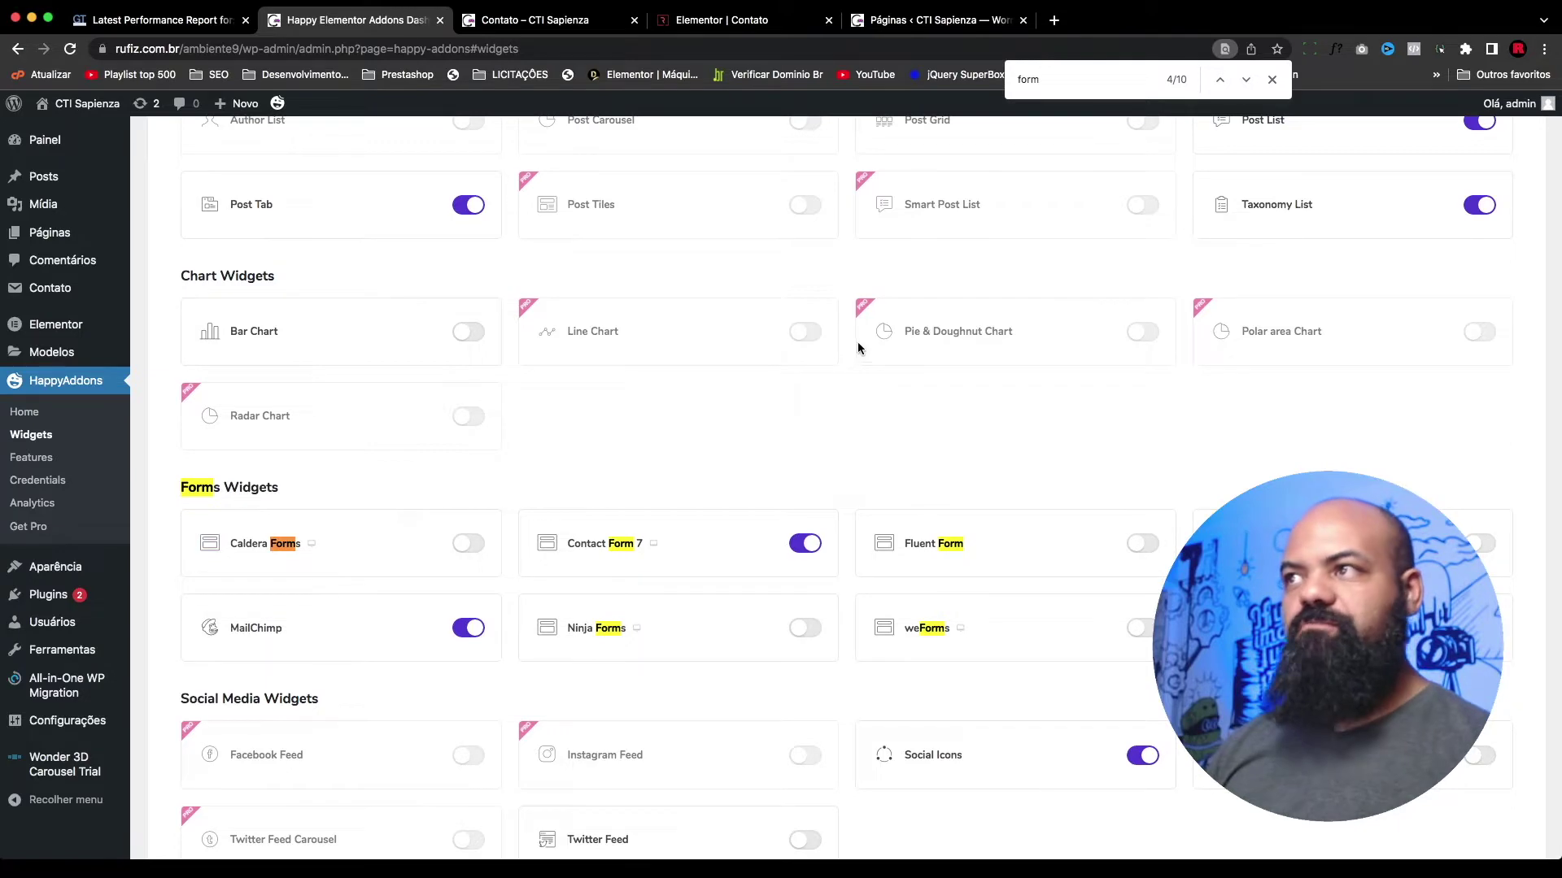
{"action": "left_click", "coordinate": [935, 20]}
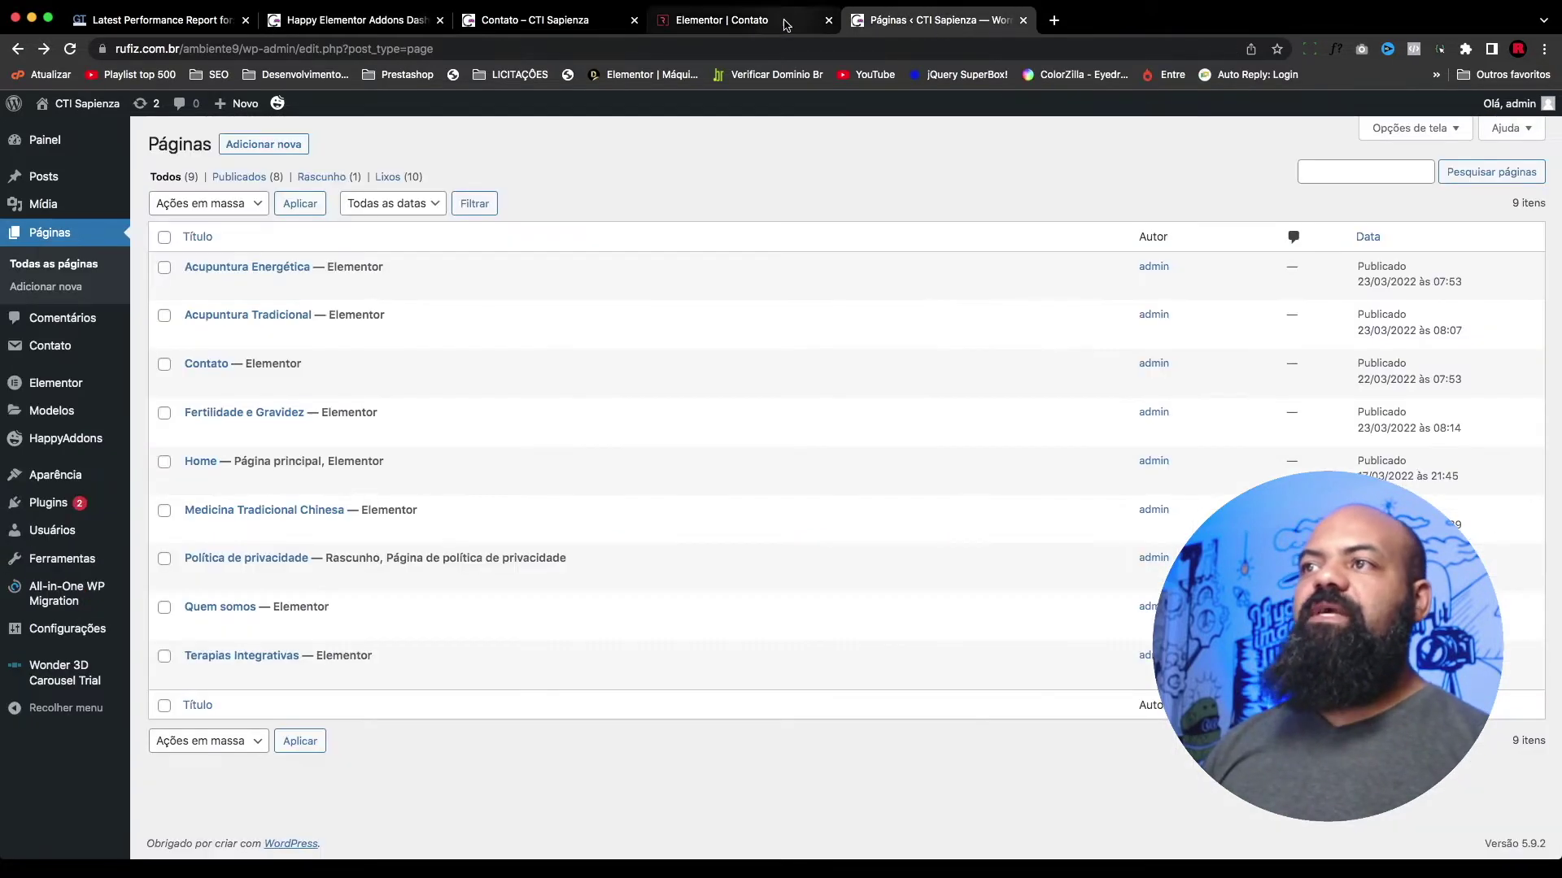
Step: Drag a Contact Form 7 widget into the empty right column of the new section
{"action": "left_click", "coordinate": [786, 25]}
{"action": "scroll", "coordinate": [447, 530], "scroll_direction": "up", "scroll_amount": 3}
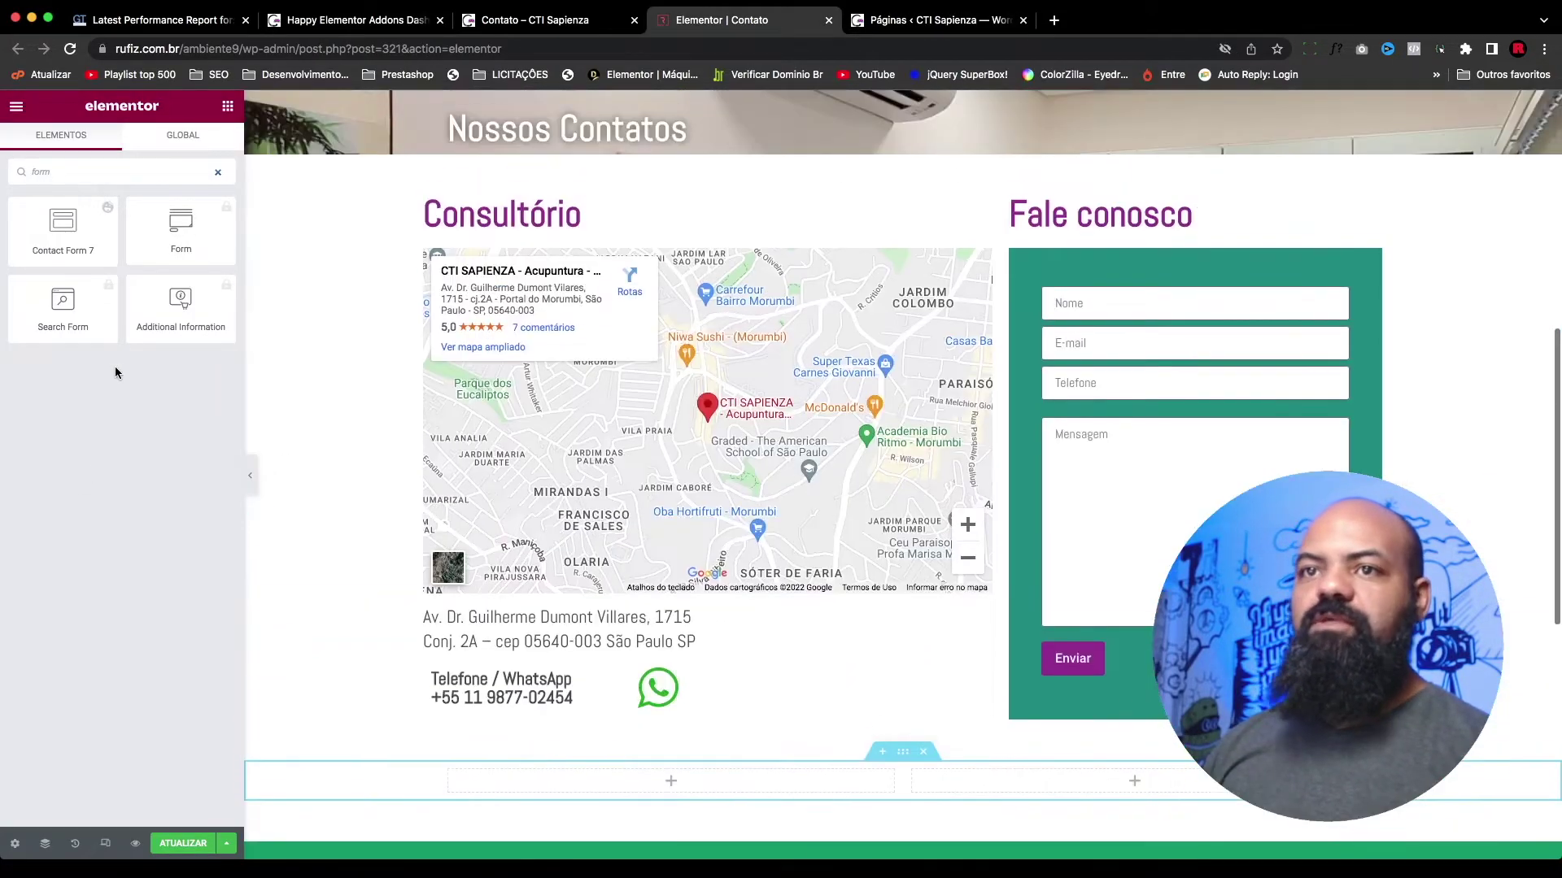
{"action": "left_click_drag", "start_coordinate": [66, 220], "coordinate": [1131, 783]}
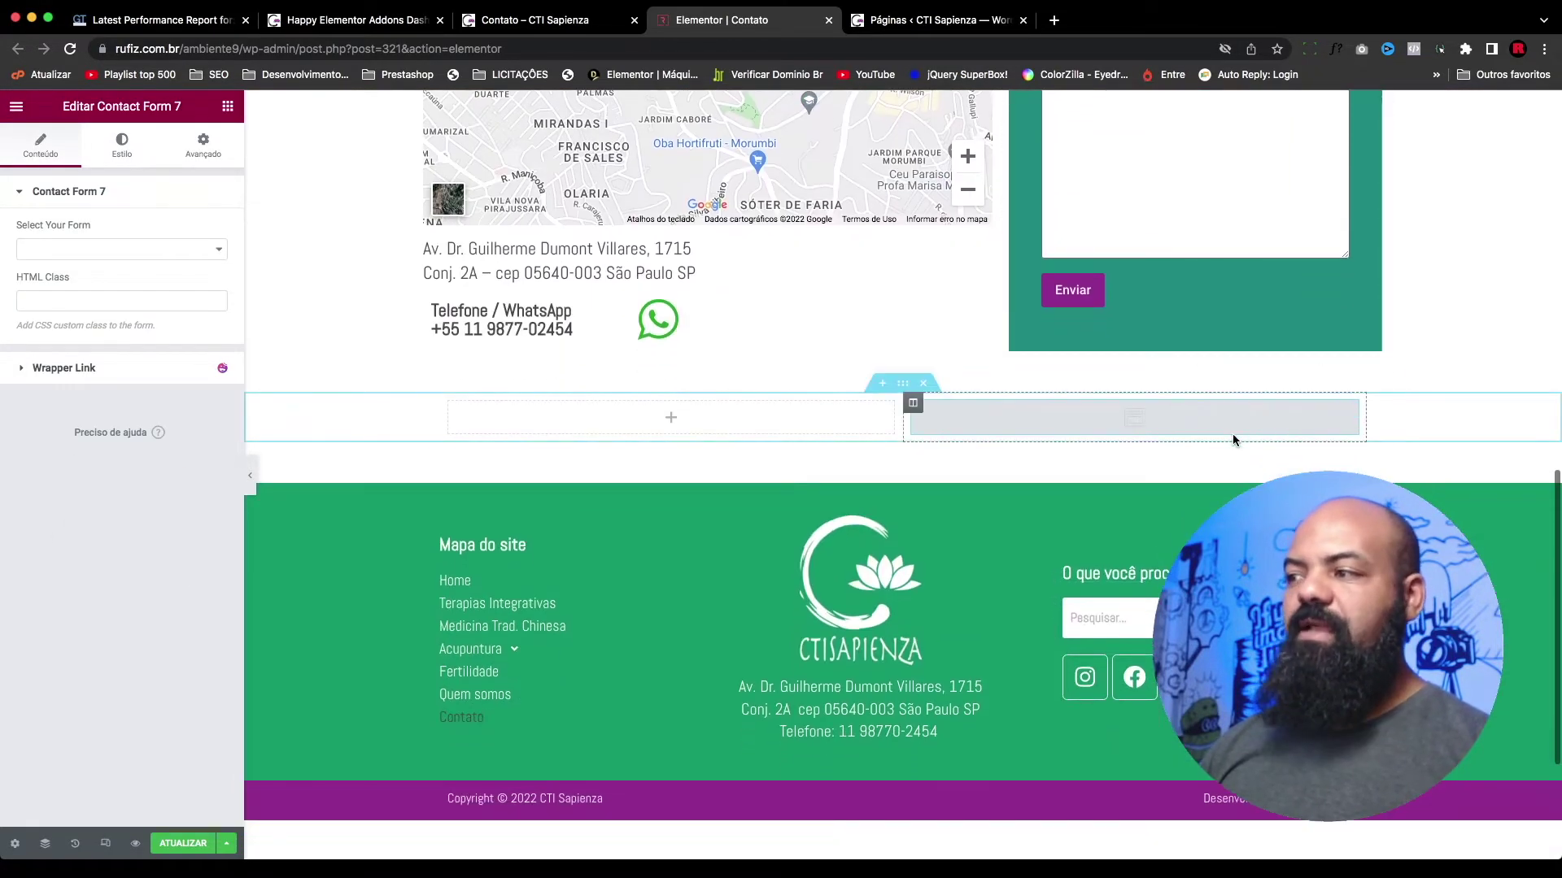
Step: Set the widget's Select Your Form option to Formulário de contato 1
{"action": "left_click", "coordinate": [122, 248]}
{"action": "left_click", "coordinate": [90, 241]}
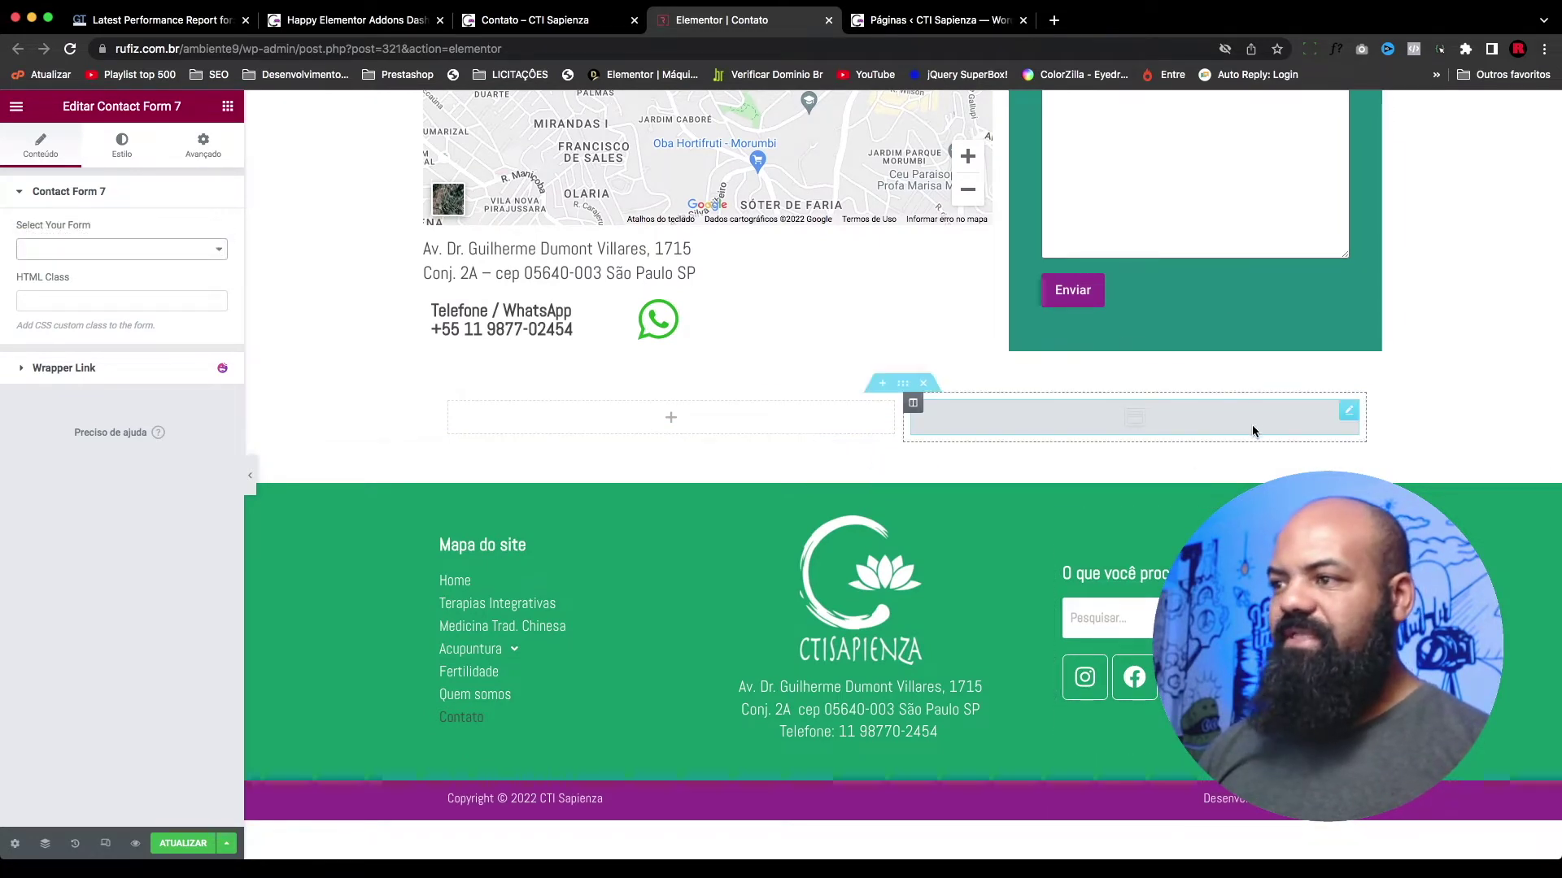
{"action": "left_click", "coordinate": [168, 248]}
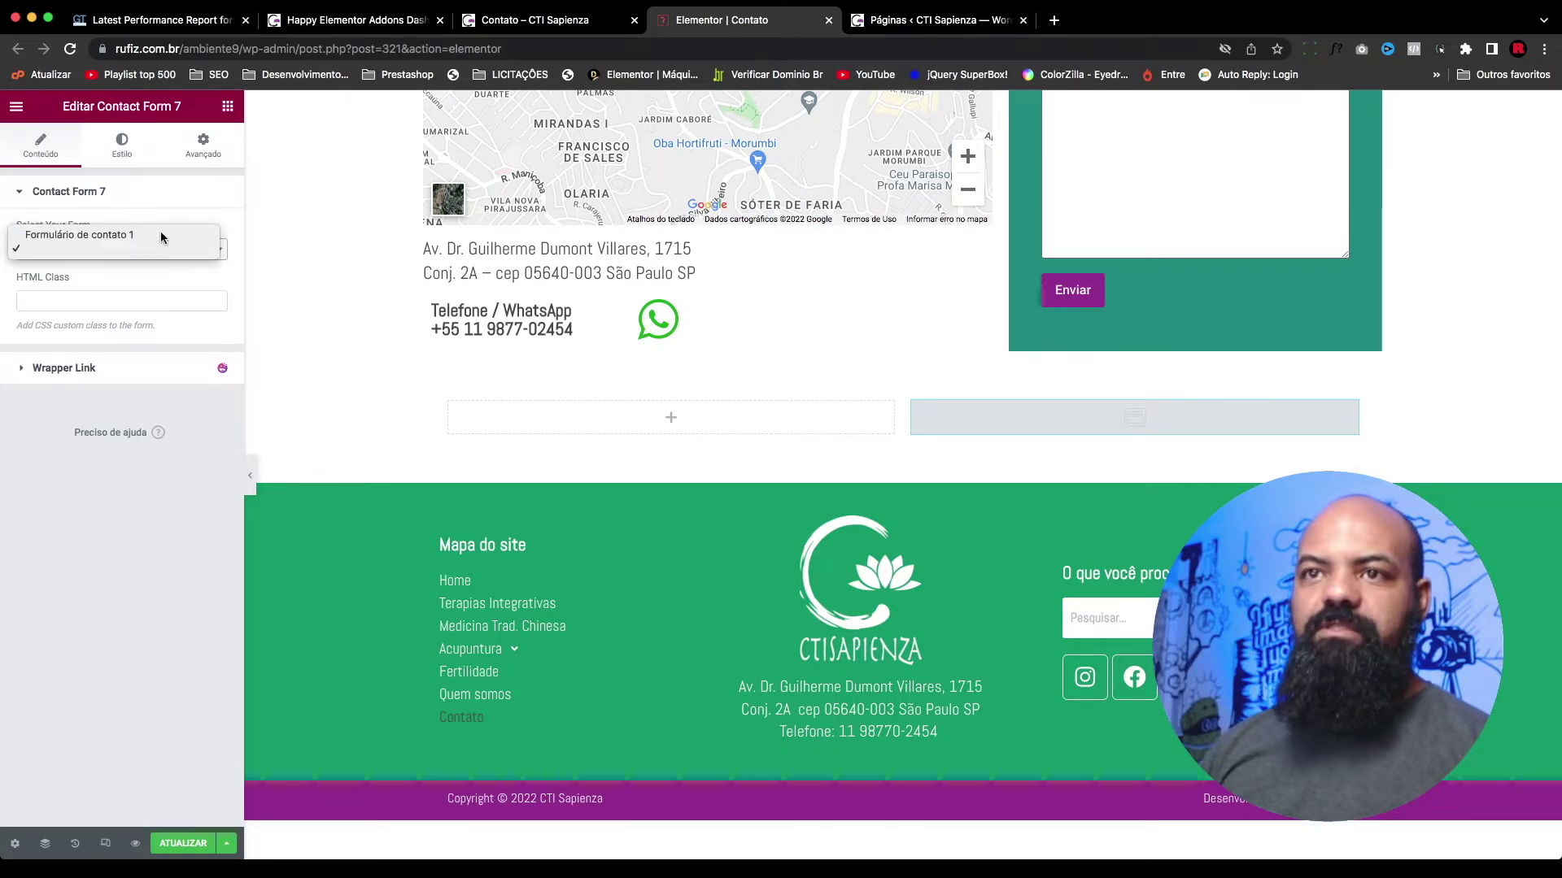
{"action": "left_click", "coordinate": [166, 235]}
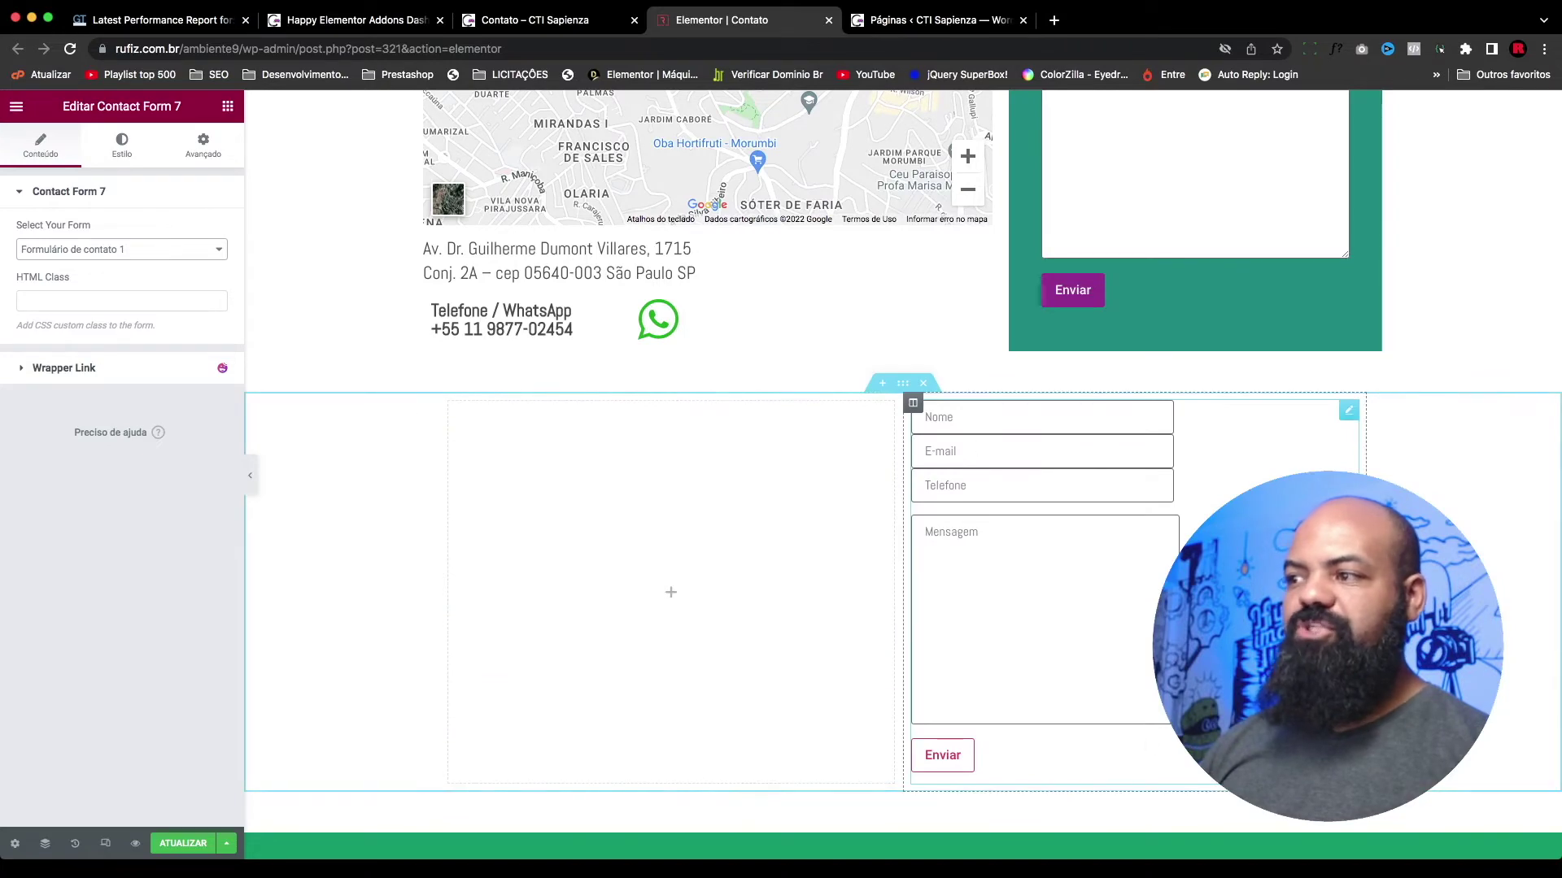
{"action": "scroll", "coordinate": [1169, 280], "scroll_direction": "up", "scroll_amount": 3}
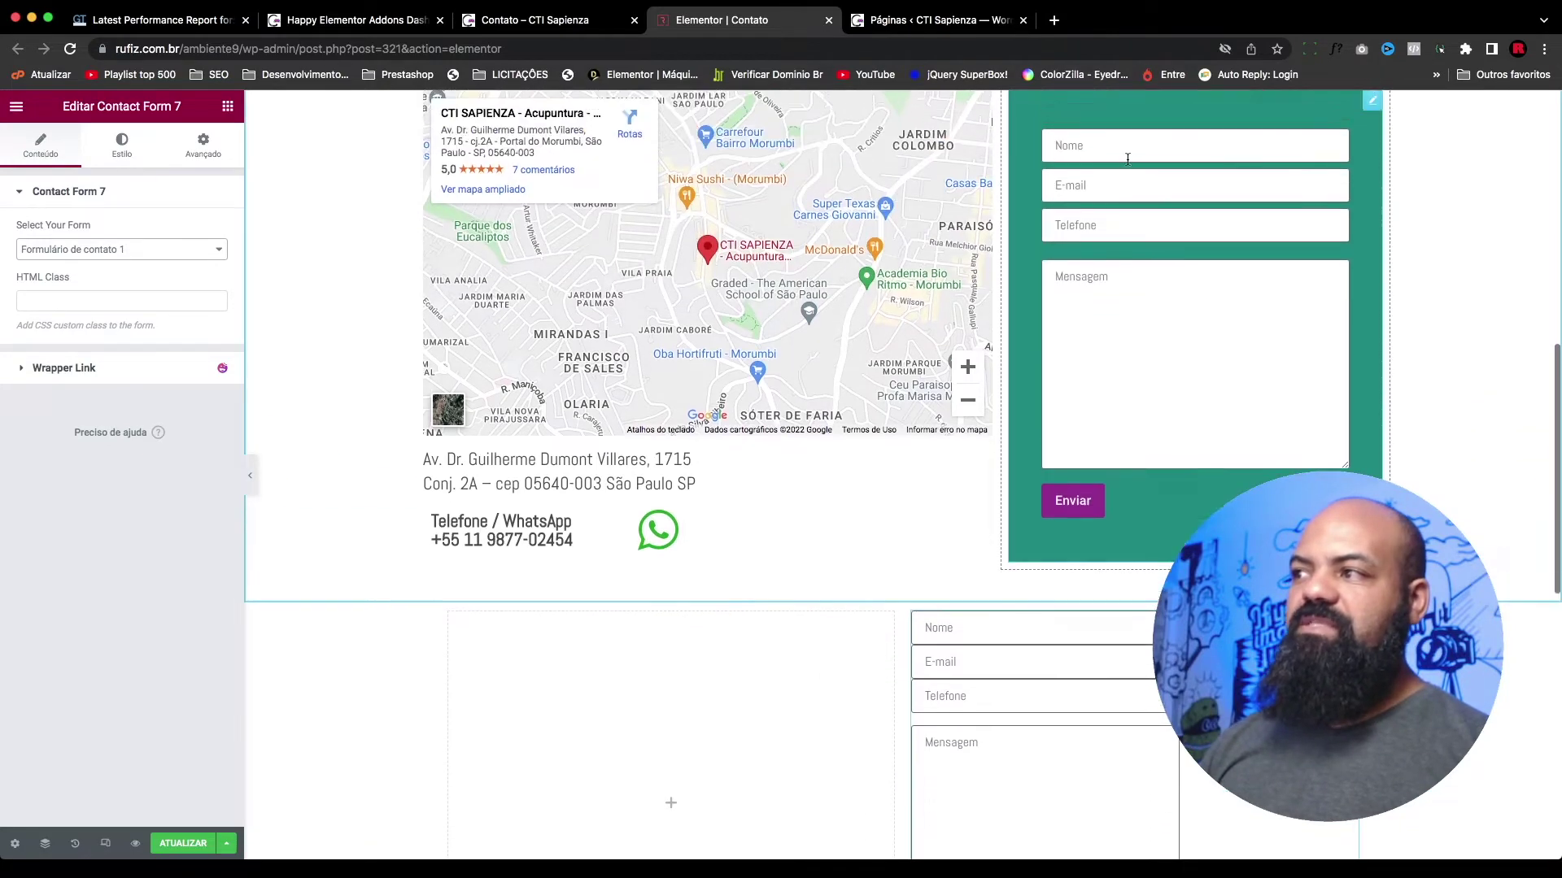
{"action": "scroll", "coordinate": [1158, 140], "scroll_direction": "down", "scroll_amount": 5}
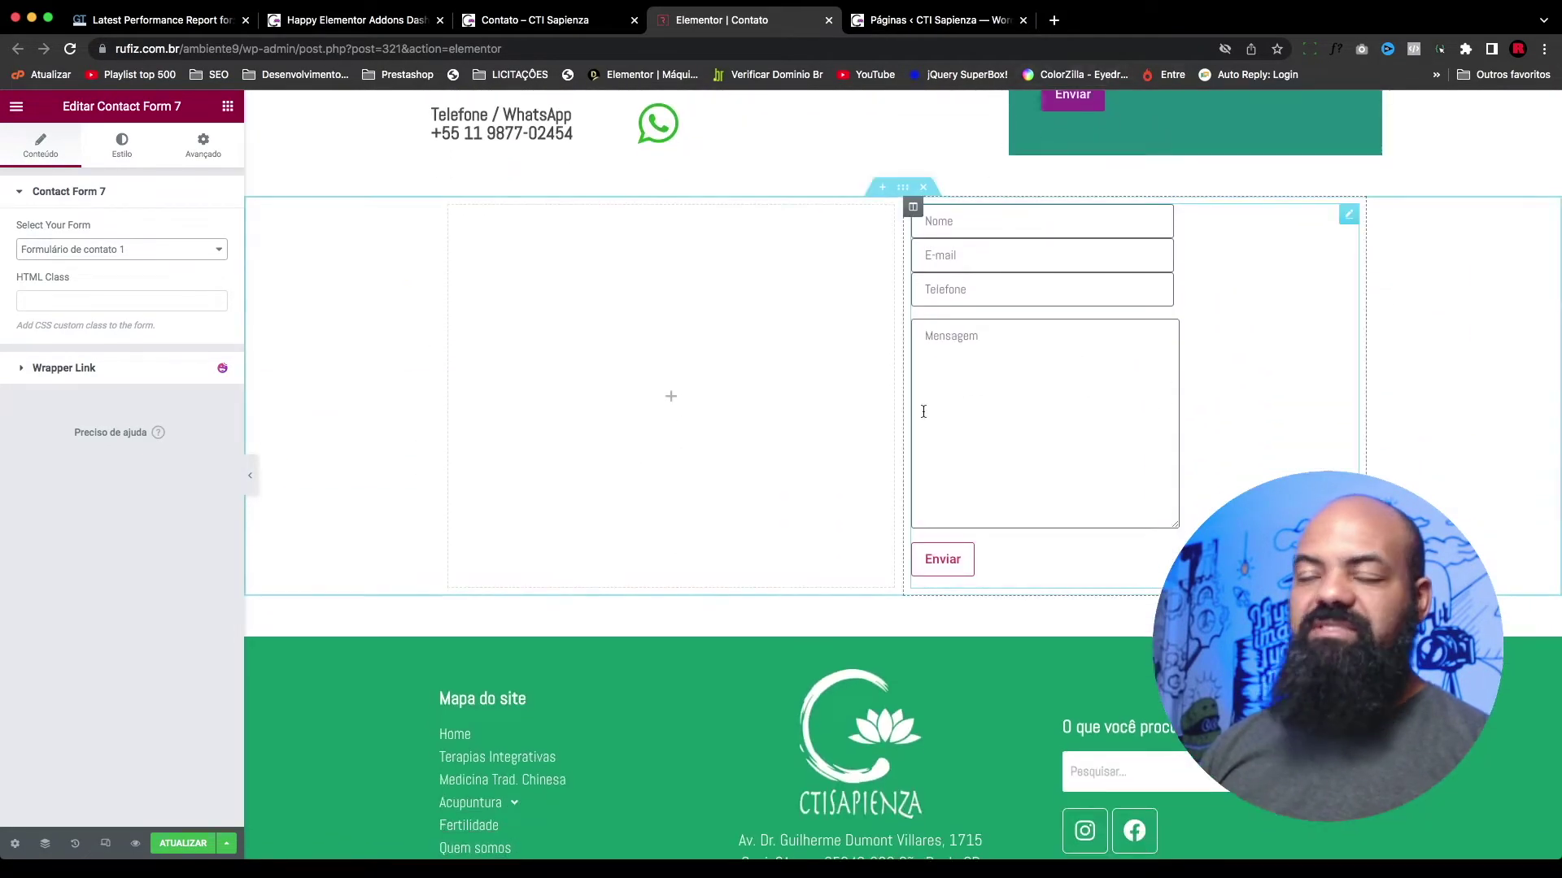
{"action": "left_click", "coordinate": [109, 249]}
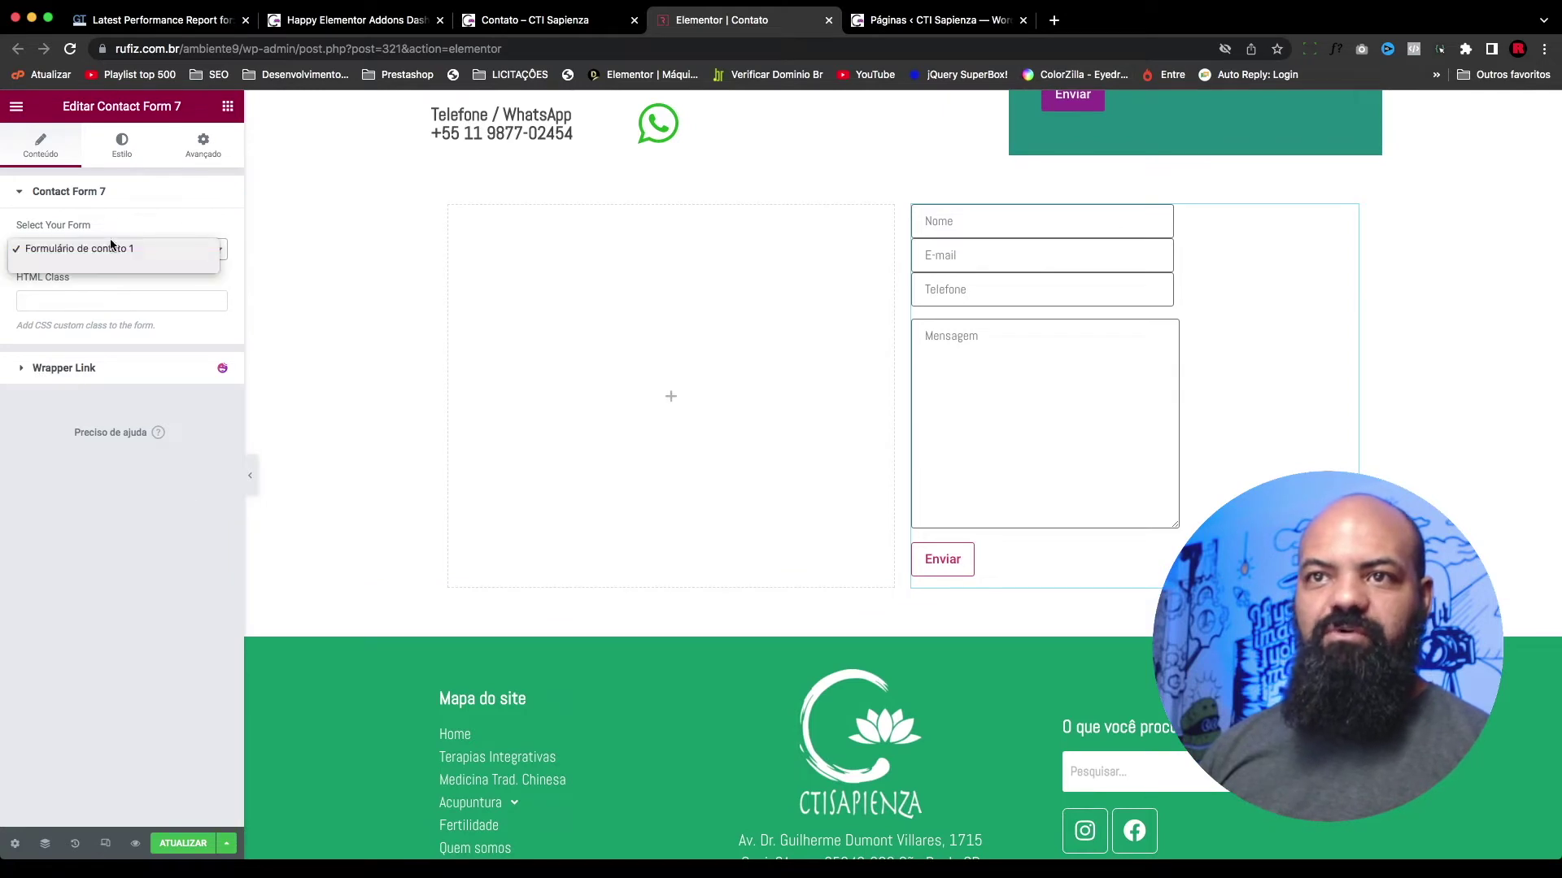
{"action": "left_click", "coordinate": [133, 500]}
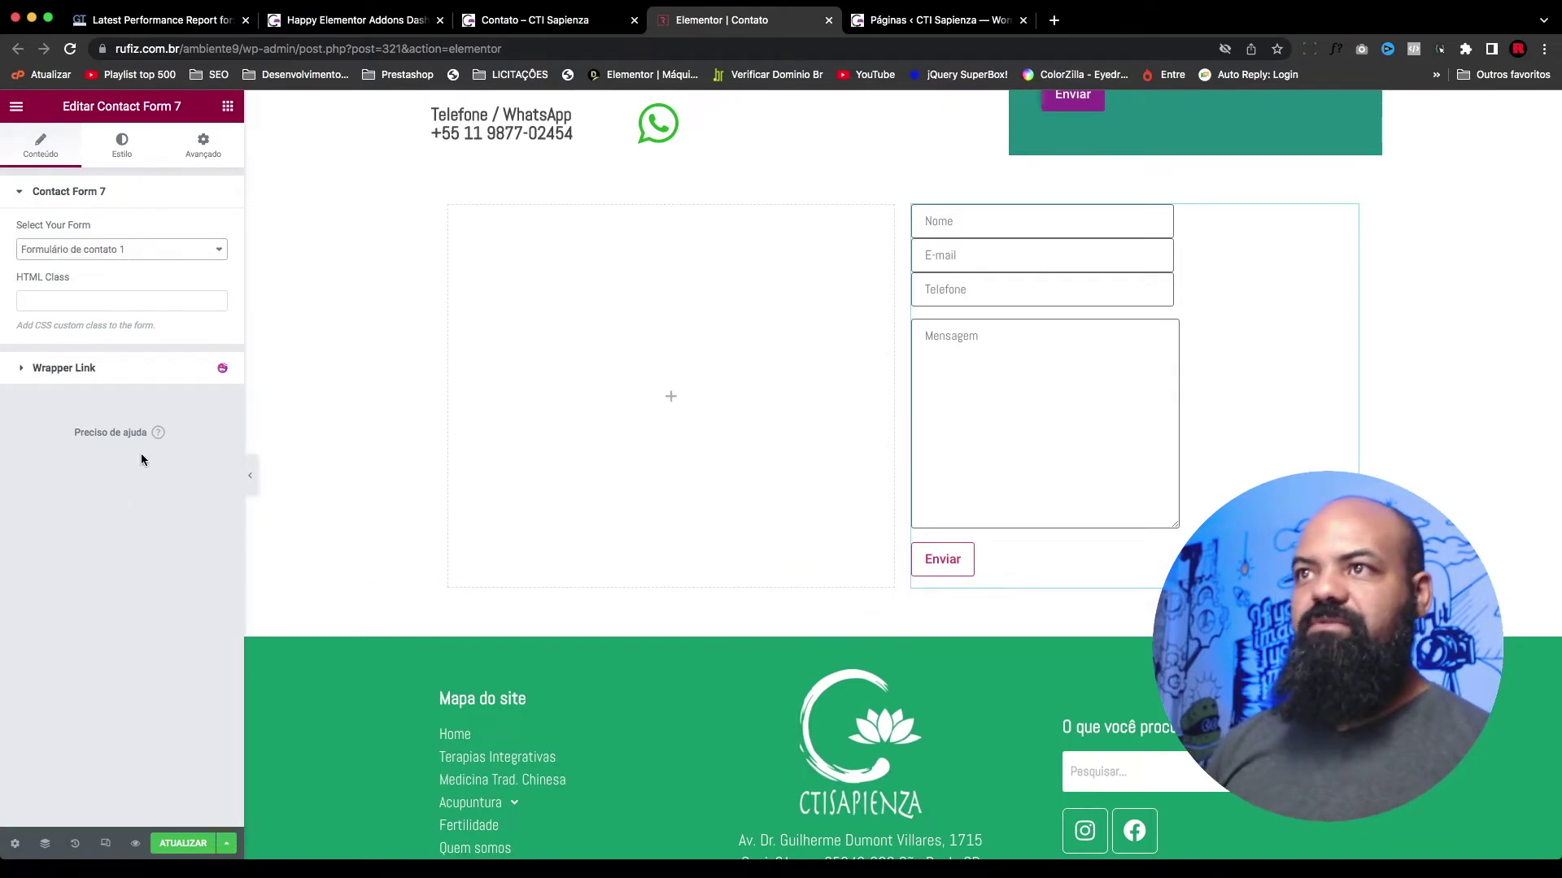
{"action": "left_click", "coordinate": [935, 19]}
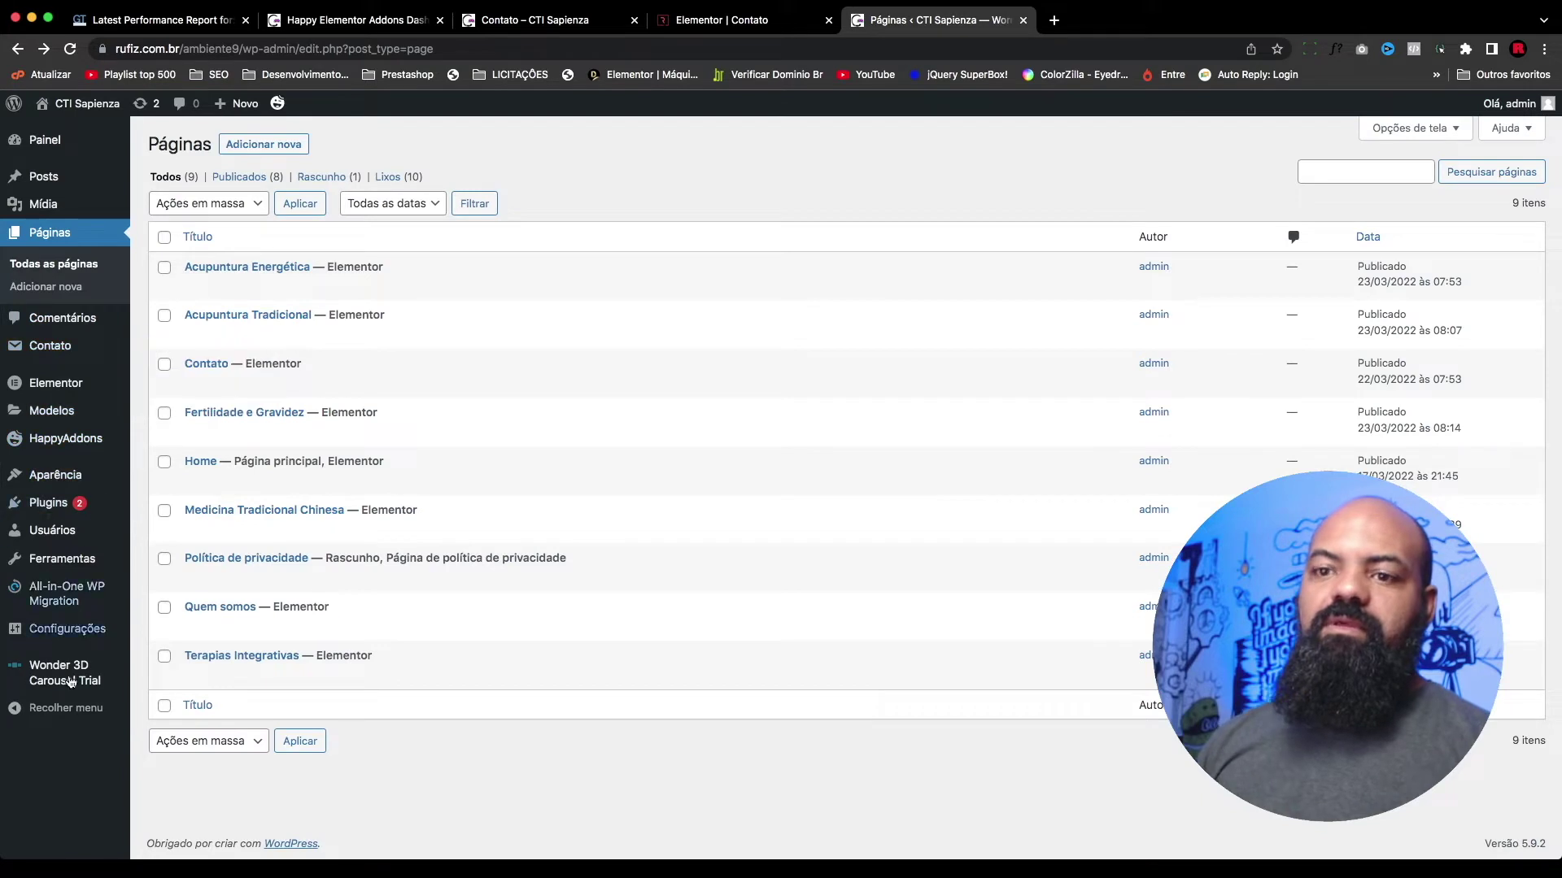
Step: From the Contact Form 7 forms list, start a new form with the default template
{"action": "mouse_move", "coordinate": [86, 345]}
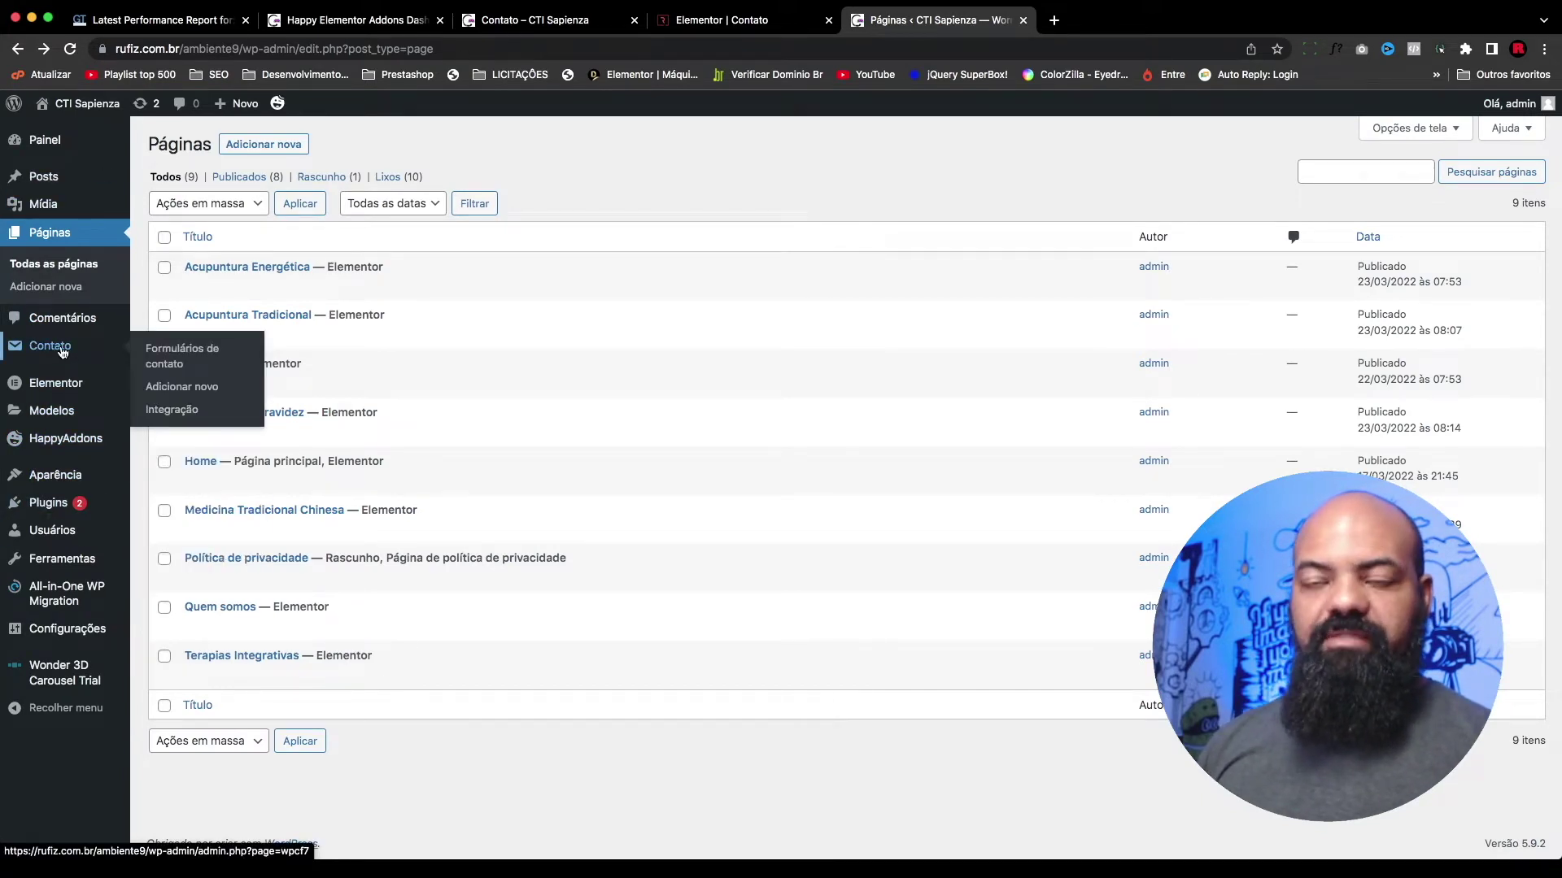
{"action": "left_click", "coordinate": [70, 351]}
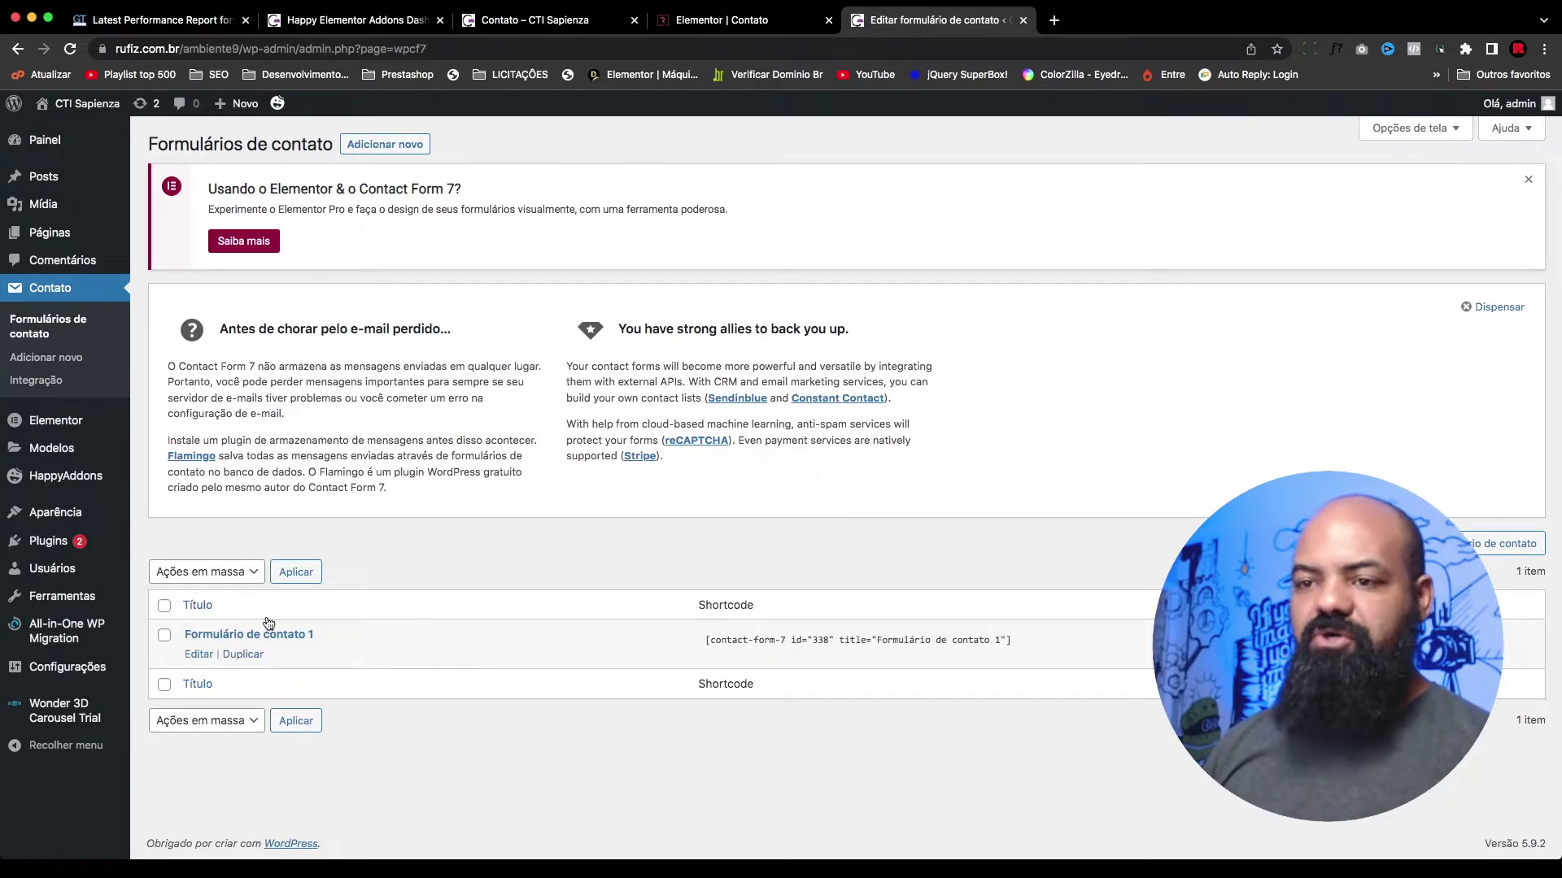
{"action": "mouse_move", "coordinate": [203, 660]}
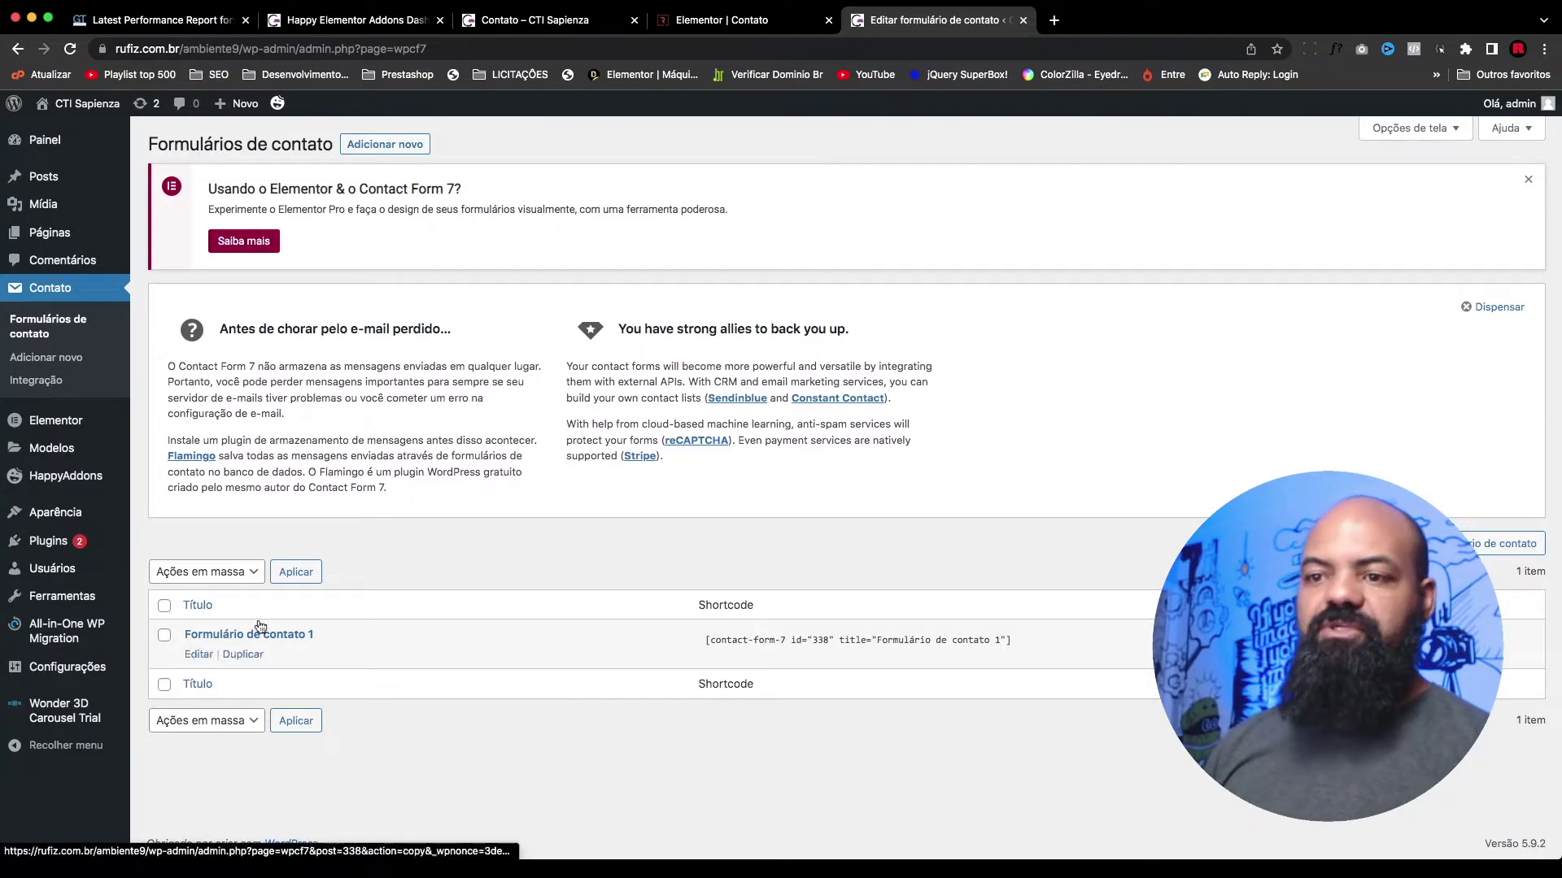
{"action": "left_click", "coordinate": [399, 146]}
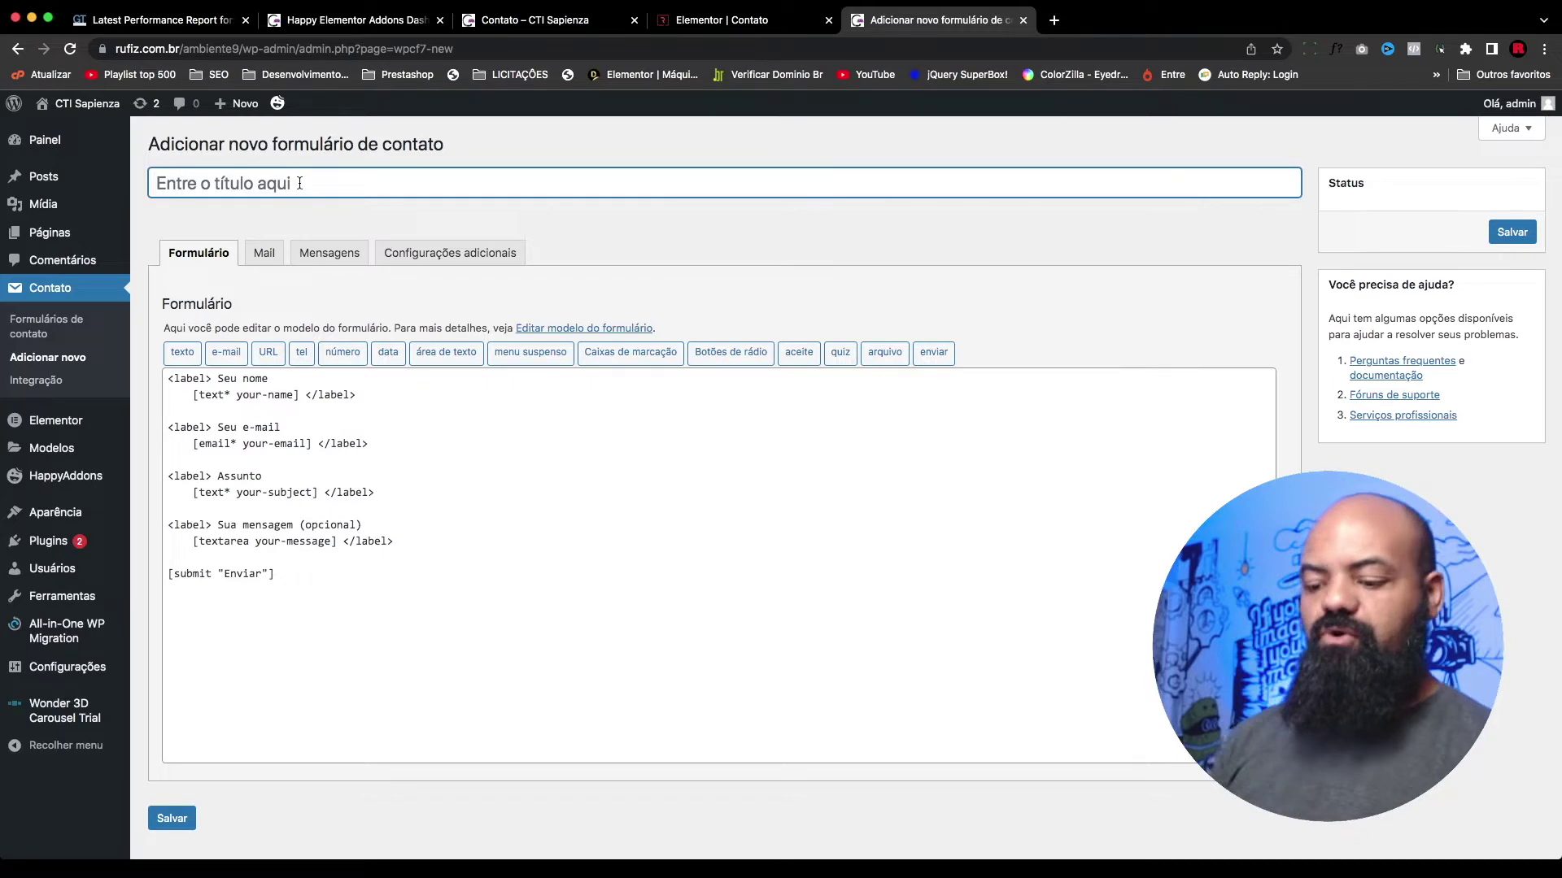
Step: Title the new form 'form teste' and save it
{"action": "type", "text": "form teste"}
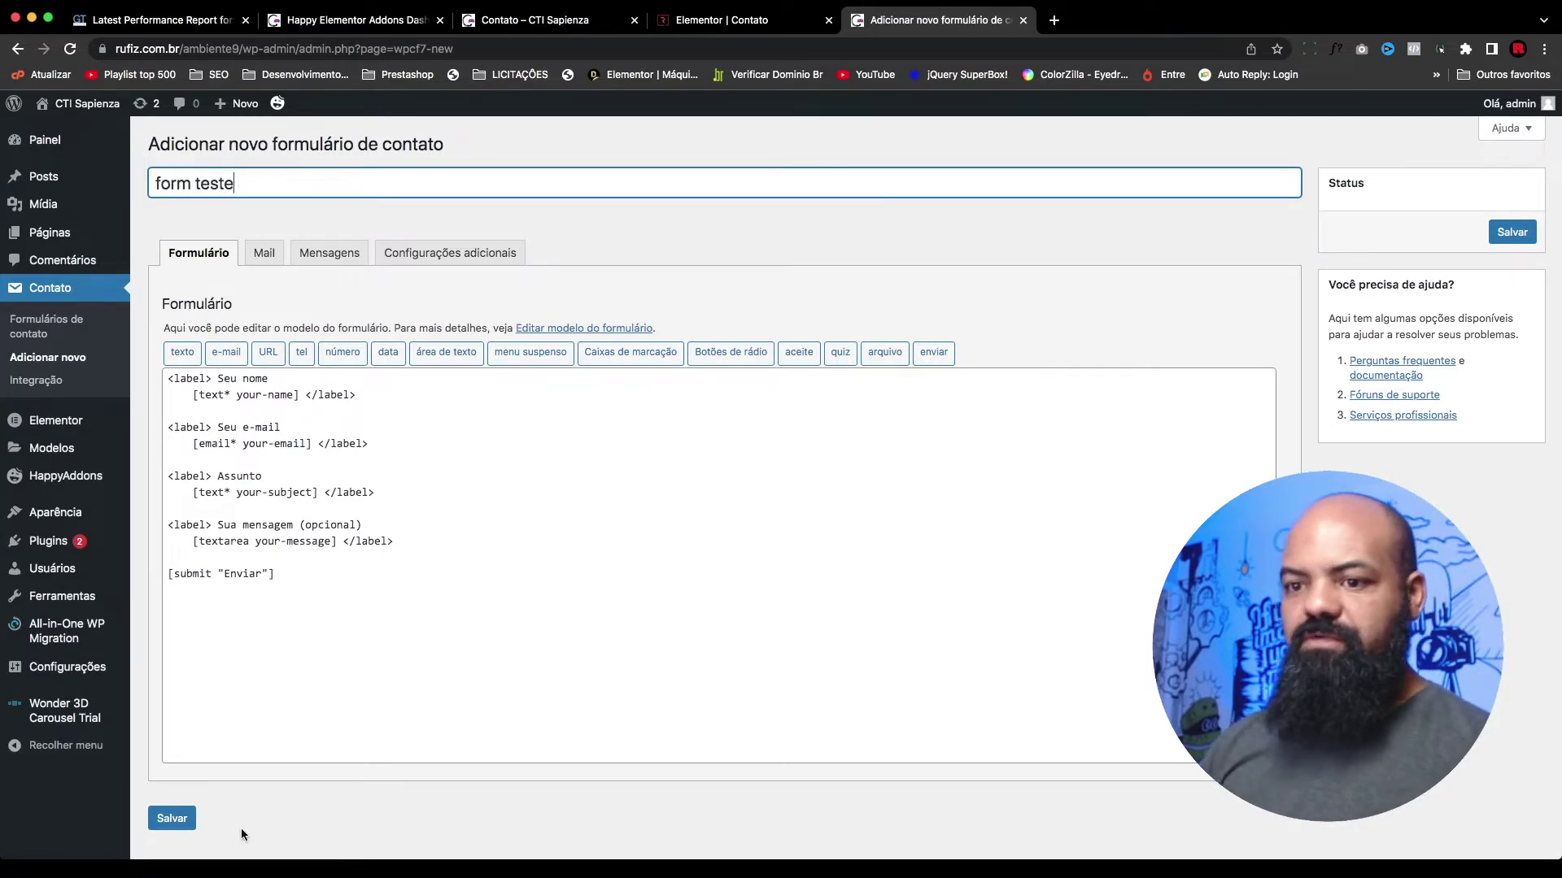
{"action": "left_click", "coordinate": [166, 823]}
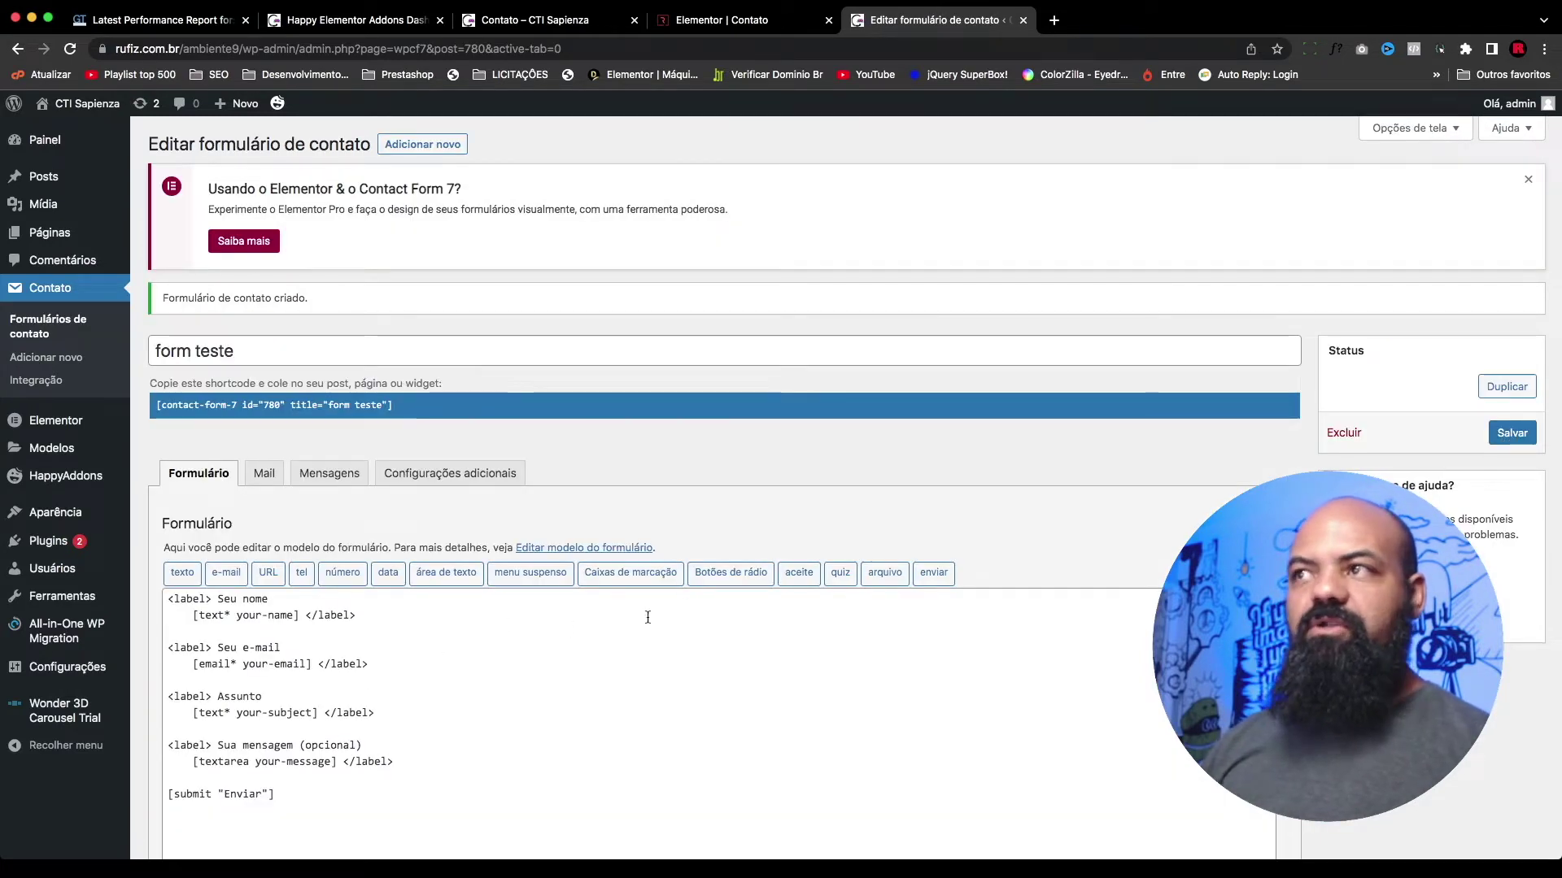
{"action": "key", "text": "ctrl+shift+Tab"}
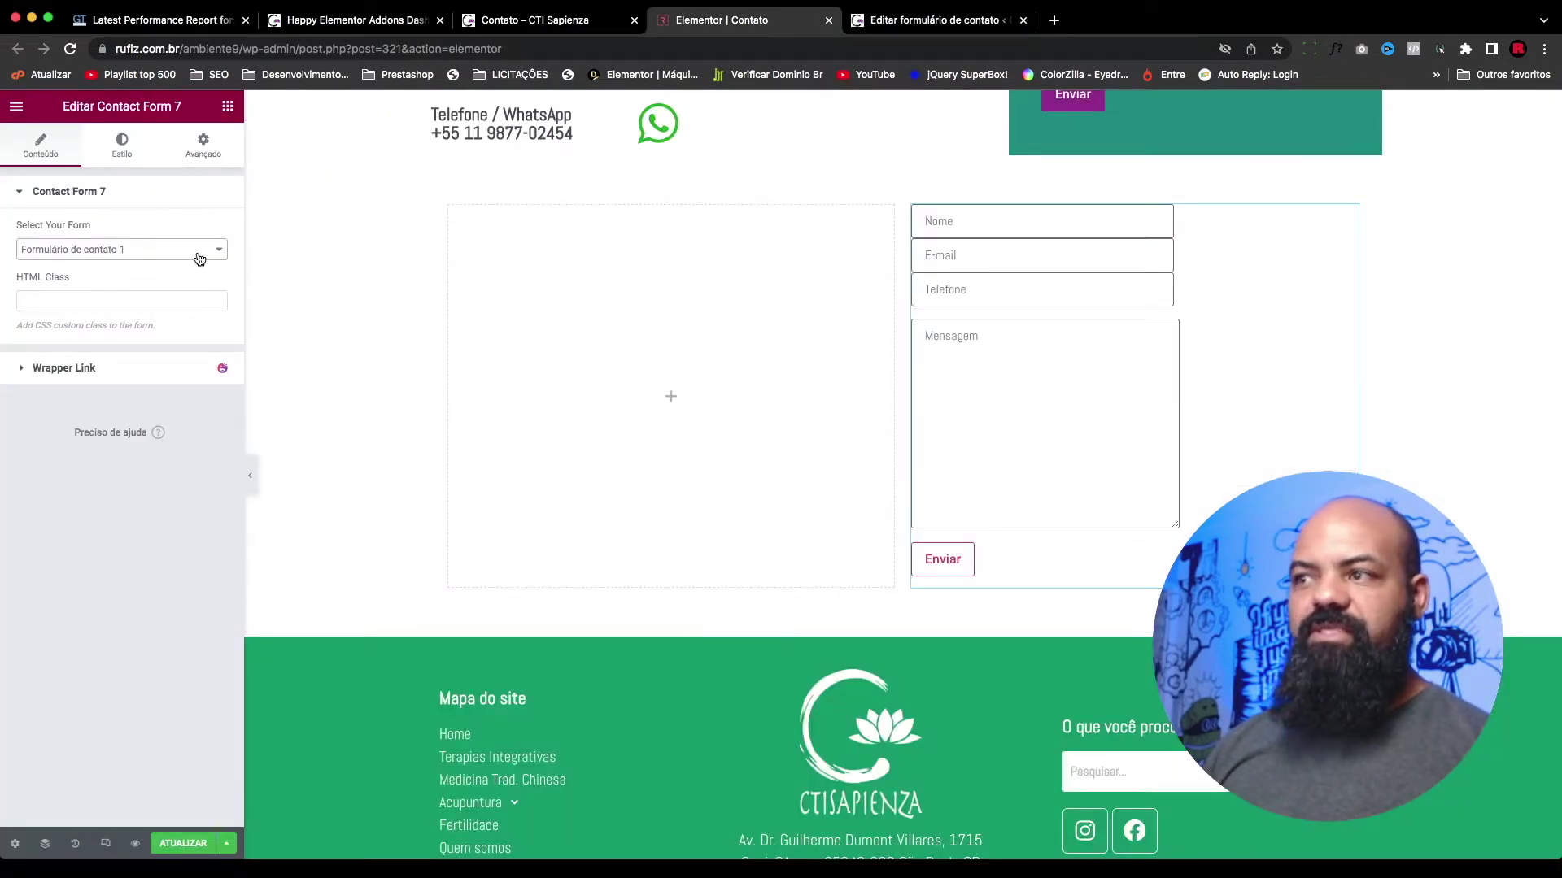
Step: Switch the lower Contact Form 7 widget's form to 'form teste' and check its fields
{"action": "left_click", "coordinate": [165, 250]}
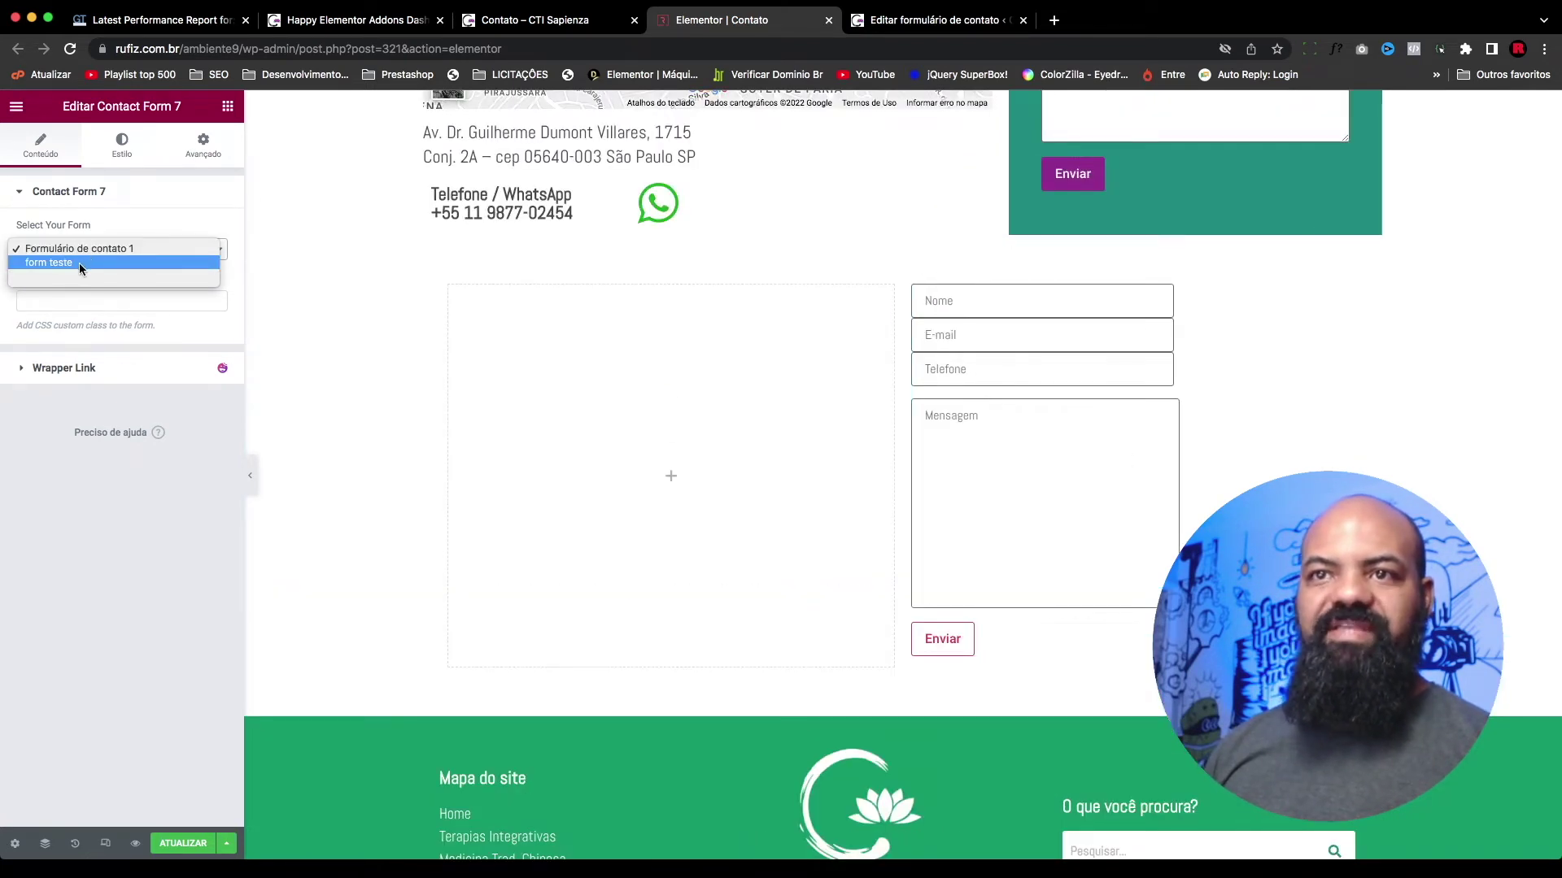
{"action": "left_click", "coordinate": [80, 262]}
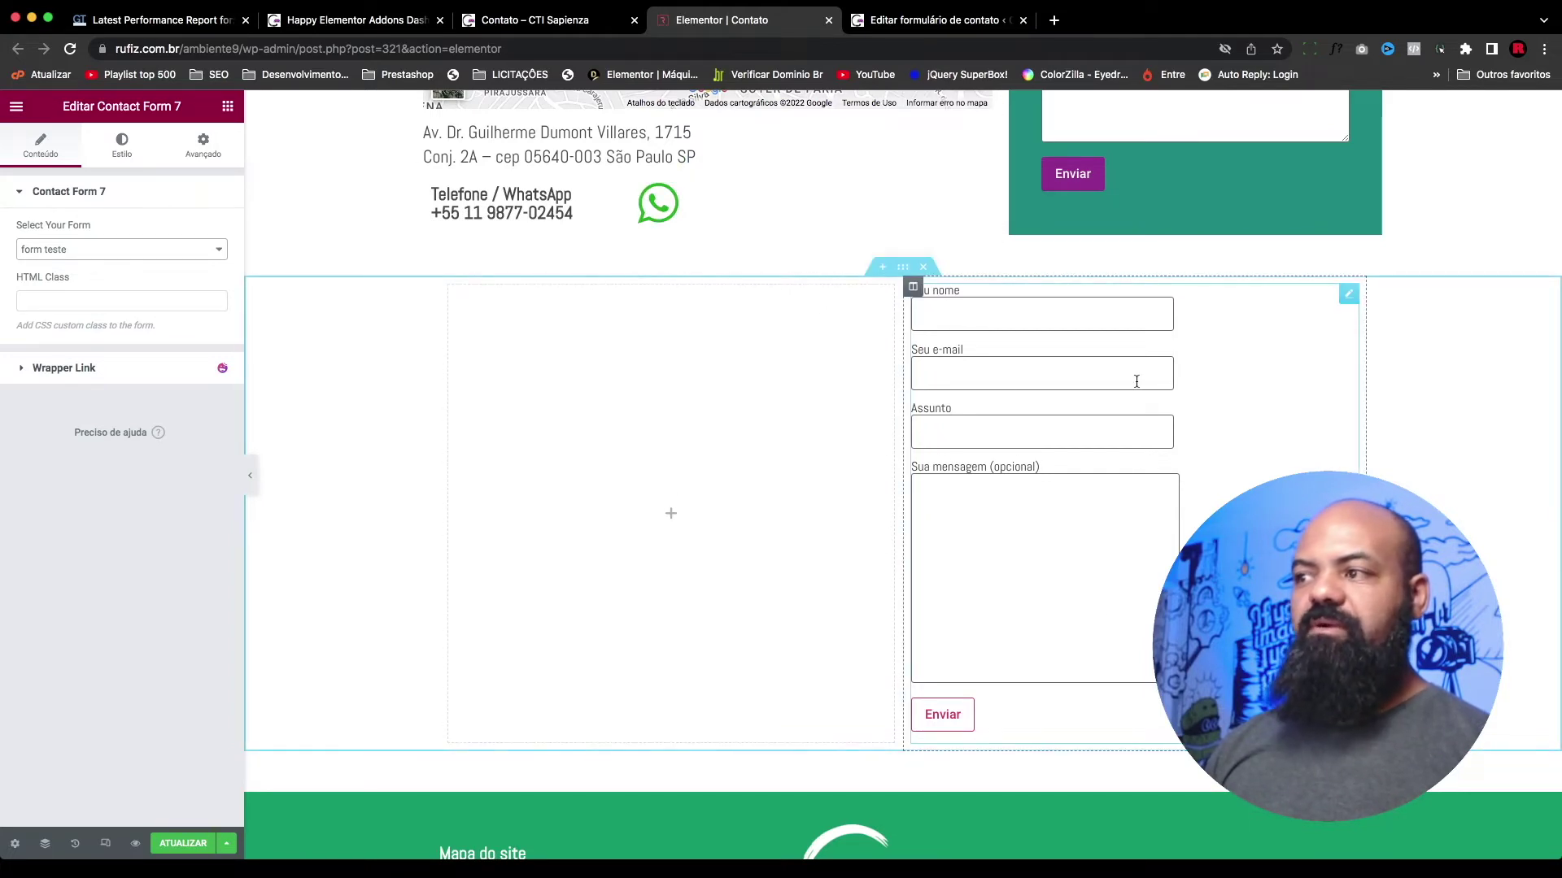
{"action": "scroll", "coordinate": [968, 367], "scroll_direction": "up", "scroll_amount": 1}
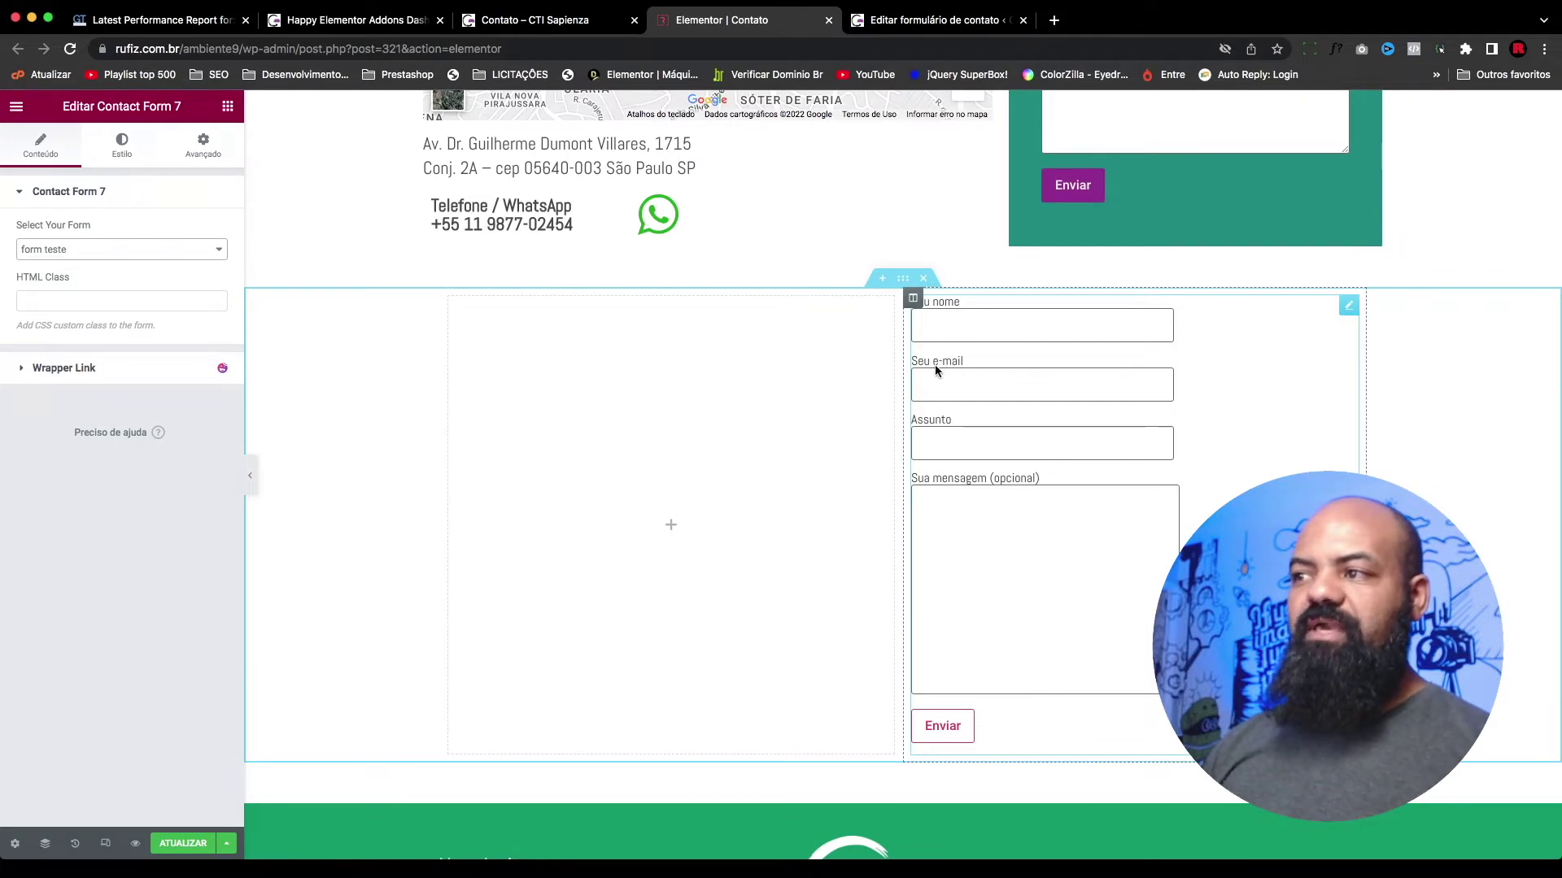
{"action": "left_click", "coordinate": [965, 389]}
{"action": "left_click_drag", "start_coordinate": [1252, 401], "coordinate": [1163, 337]}
{"action": "scroll", "coordinate": [1164, 337], "scroll_direction": "up", "scroll_amount": 5}
{"action": "scroll", "coordinate": [1161, 340], "scroll_direction": "up", "scroll_amount": 2}
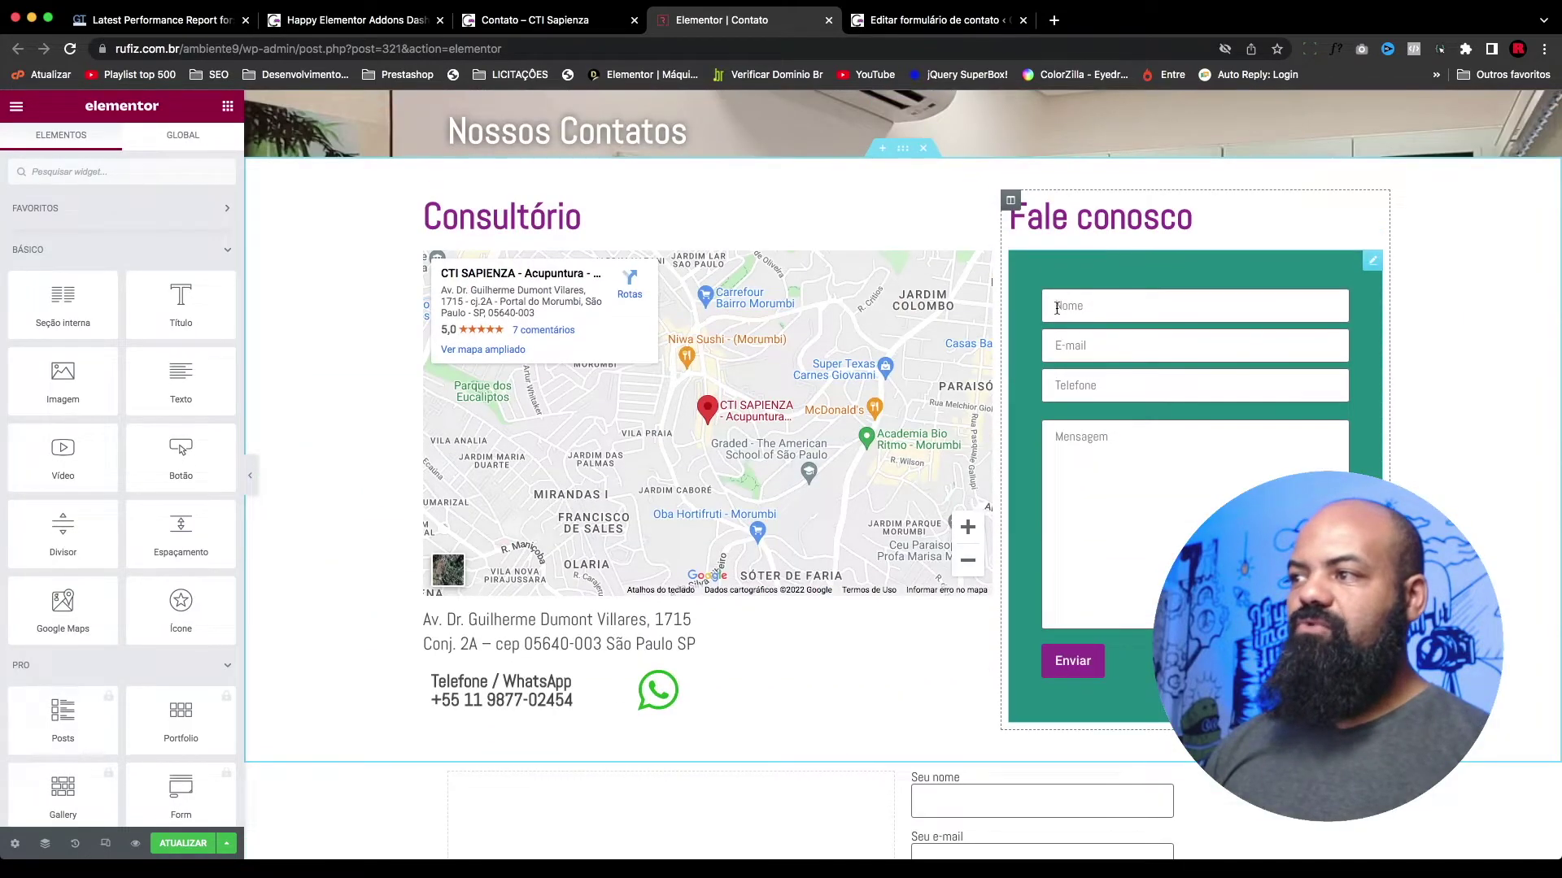
{"action": "scroll", "coordinate": [1063, 305], "scroll_direction": "down", "scroll_amount": 5}
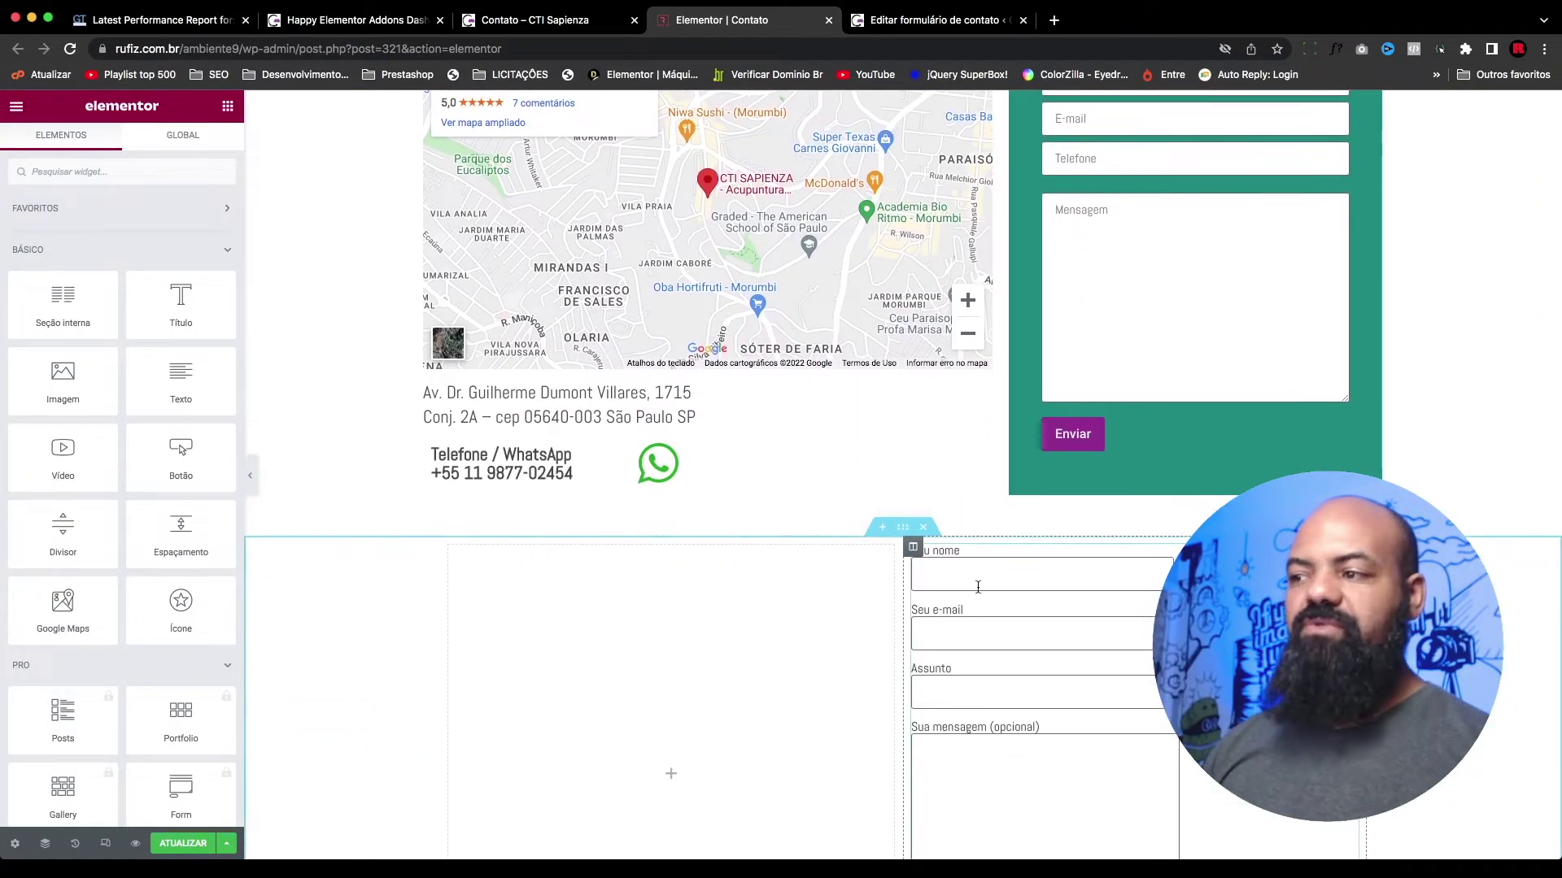
{"action": "scroll", "coordinate": [1119, 336], "scroll_direction": "up", "scroll_amount": 4}
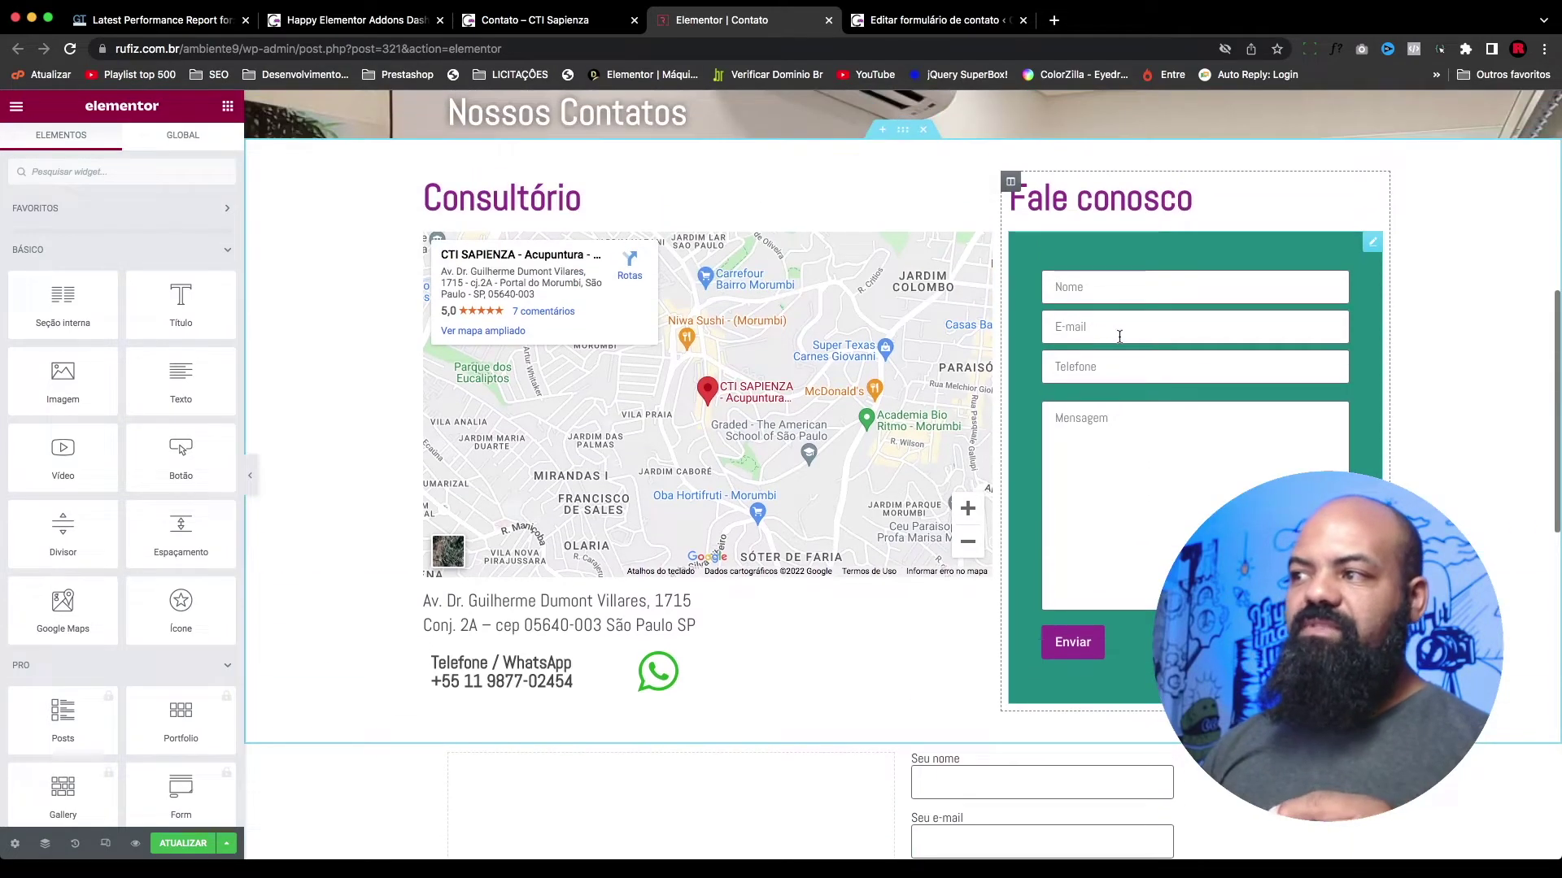
{"action": "scroll", "coordinate": [1078, 330], "scroll_direction": "down", "scroll_amount": 6}
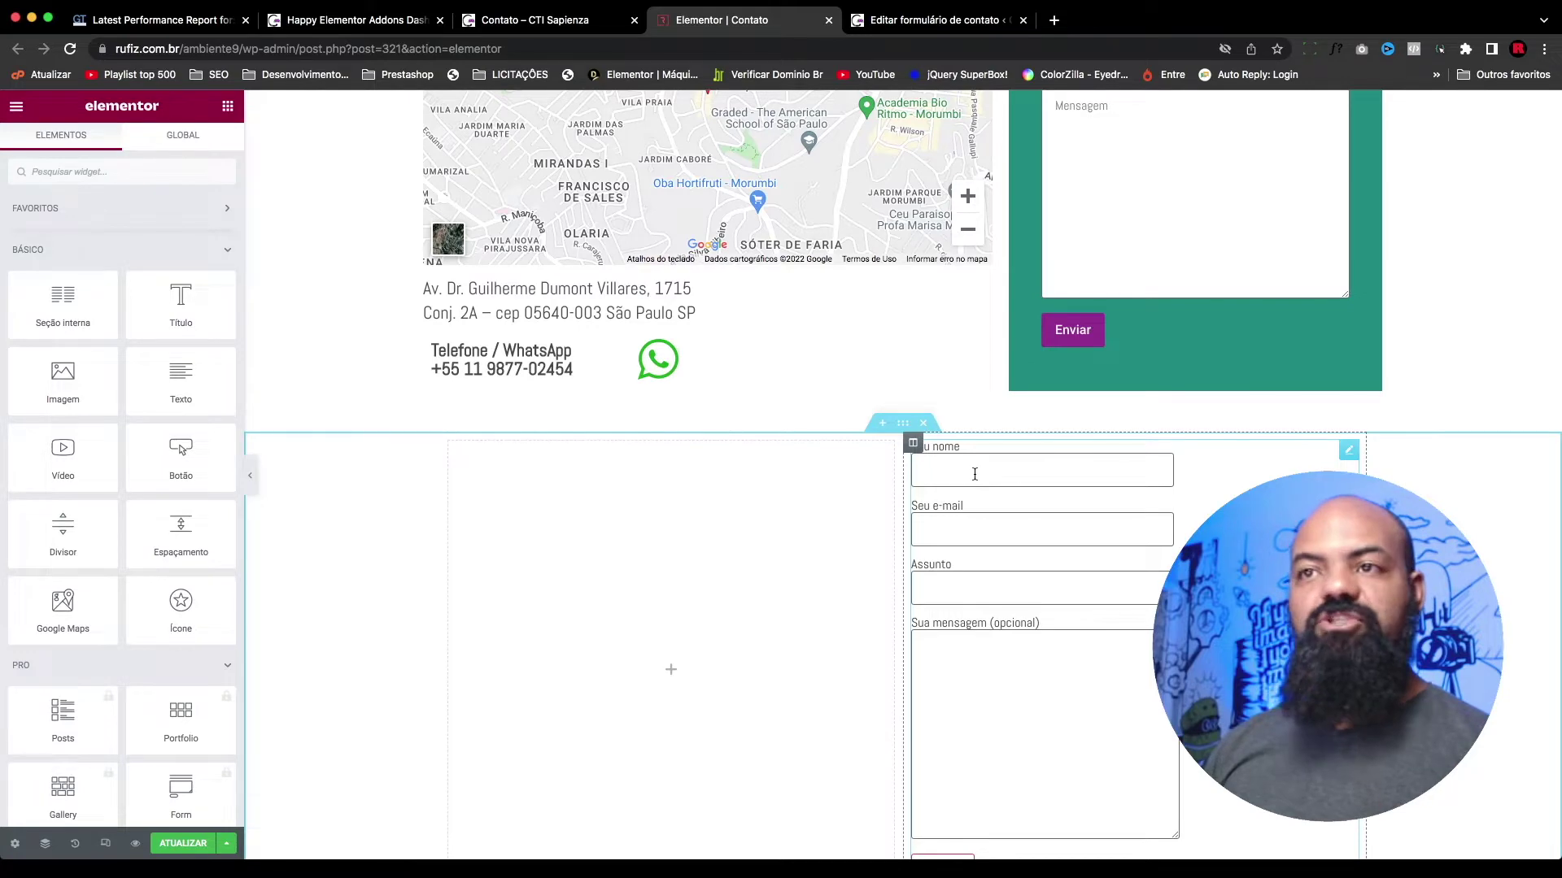
{"action": "left_click", "coordinate": [935, 20]}
Step: Insert a blank line after the your-name field line in the form template
{"action": "scroll", "coordinate": [337, 582], "scroll_direction": "down", "scroll_amount": 1}
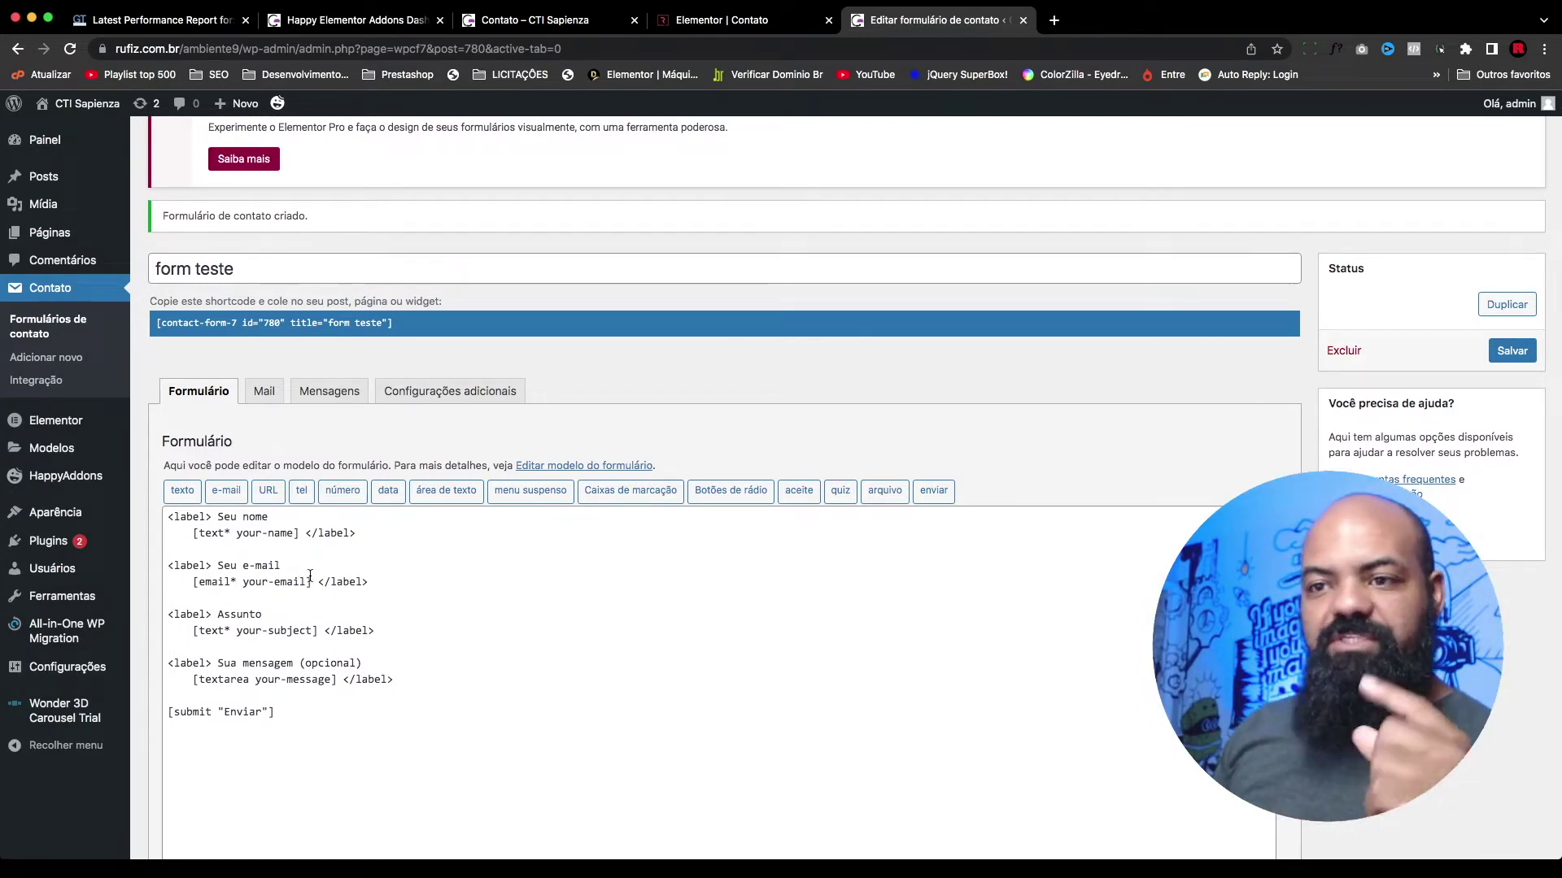
{"action": "scroll", "coordinate": [317, 558], "scroll_direction": "down", "scroll_amount": 1}
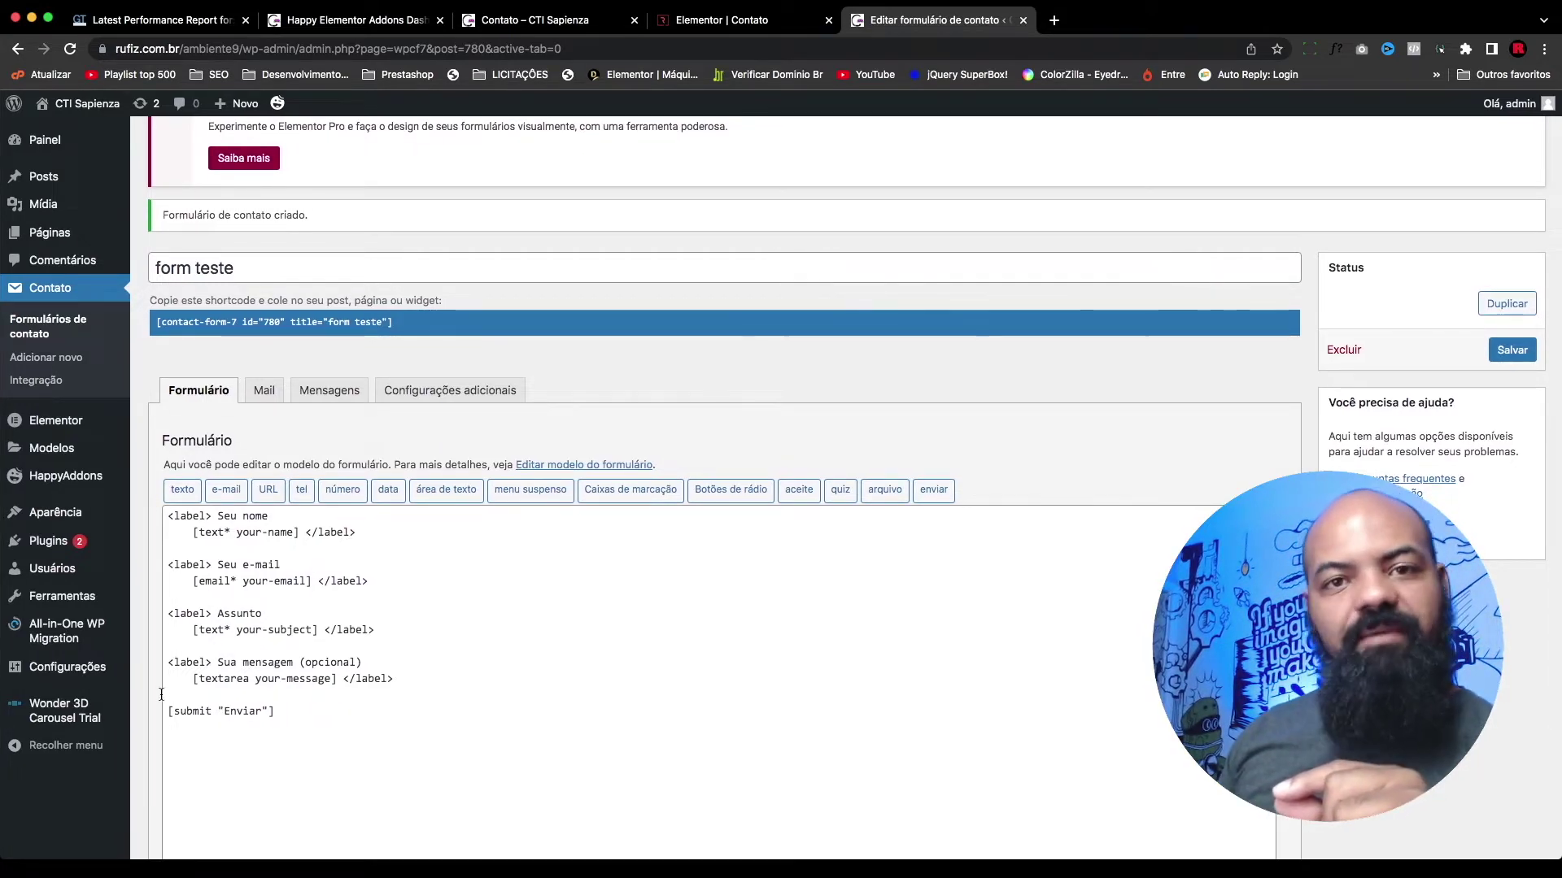
{"action": "scroll", "coordinate": [354, 563], "scroll_direction": "down", "scroll_amount": 1}
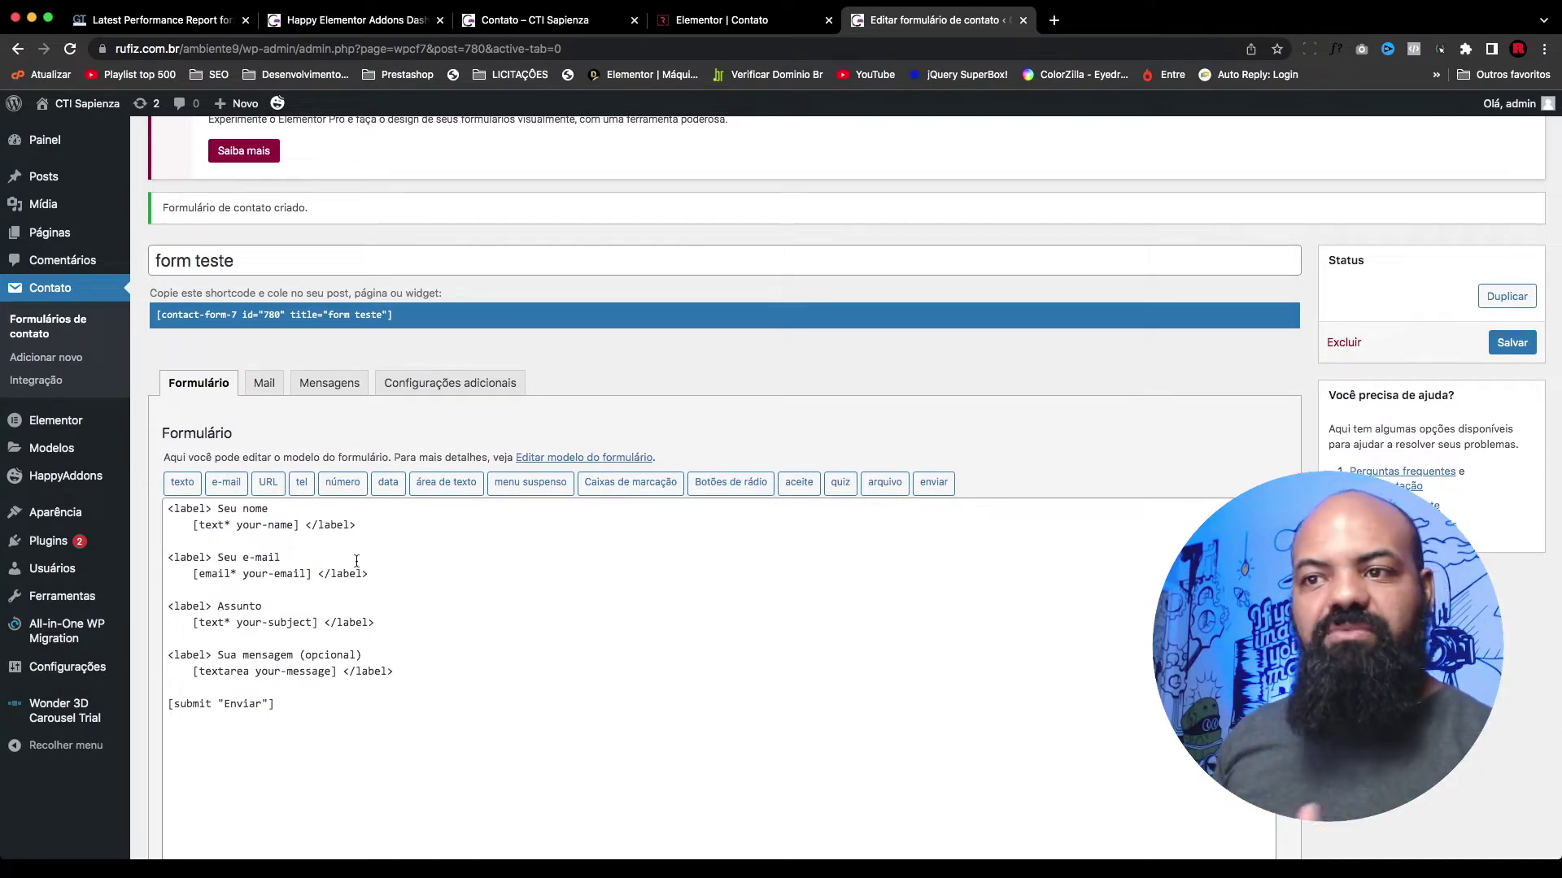
{"action": "left_click", "coordinate": [384, 540]}
{"action": "key", "text": "Return"}
{"action": "scroll", "coordinate": [223, 520], "scroll_direction": "up", "scroll_amount": 2}
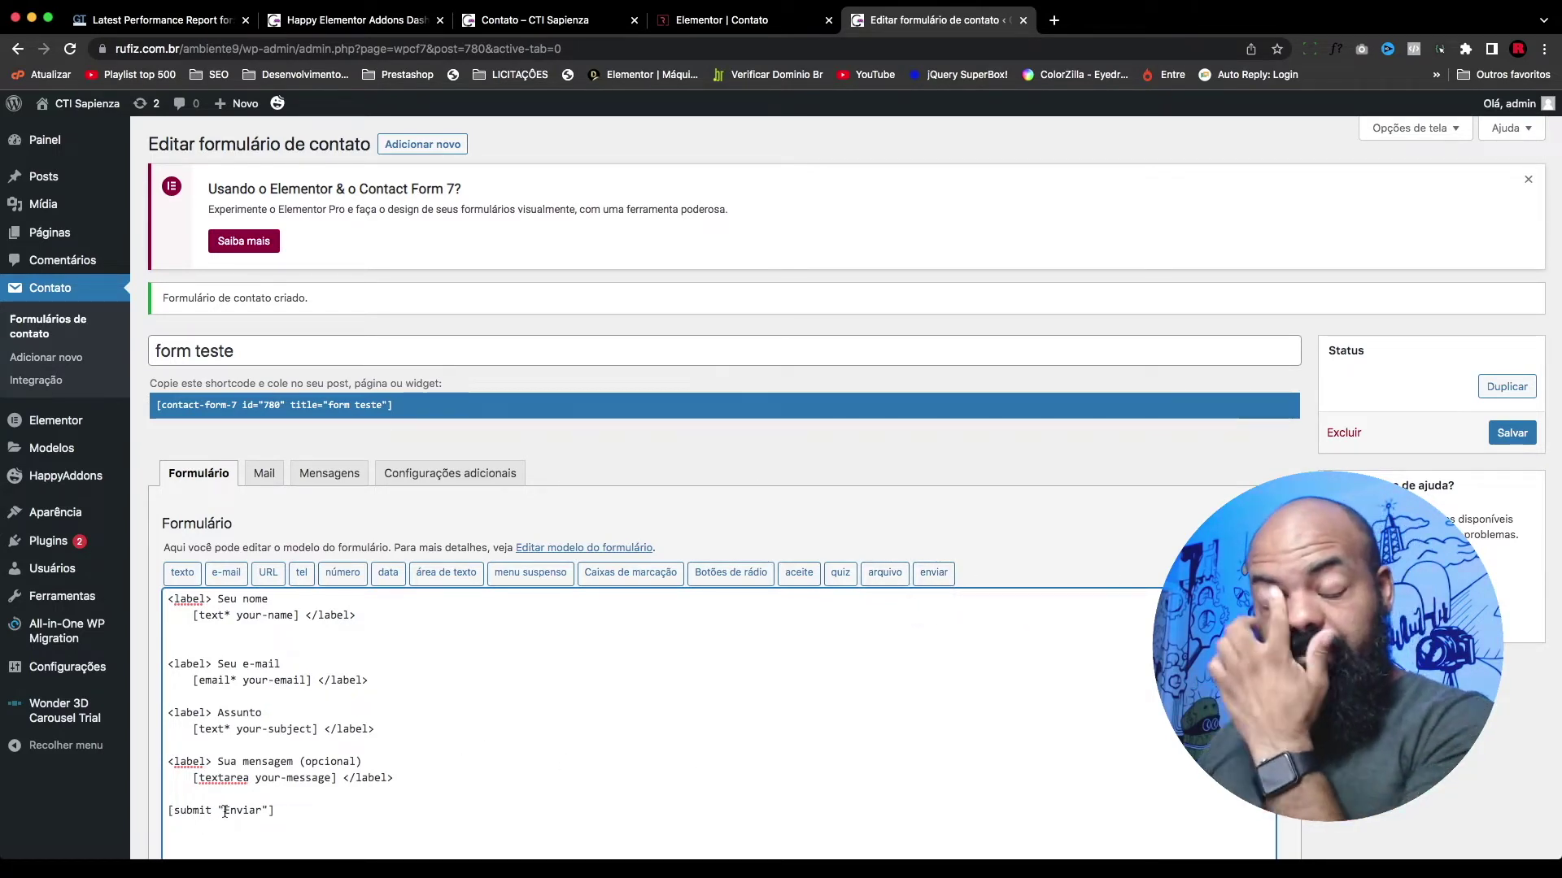
Step: Insert a required tel field with placeholder 'Telefone' below the name field
{"action": "left_click", "coordinate": [302, 574]}
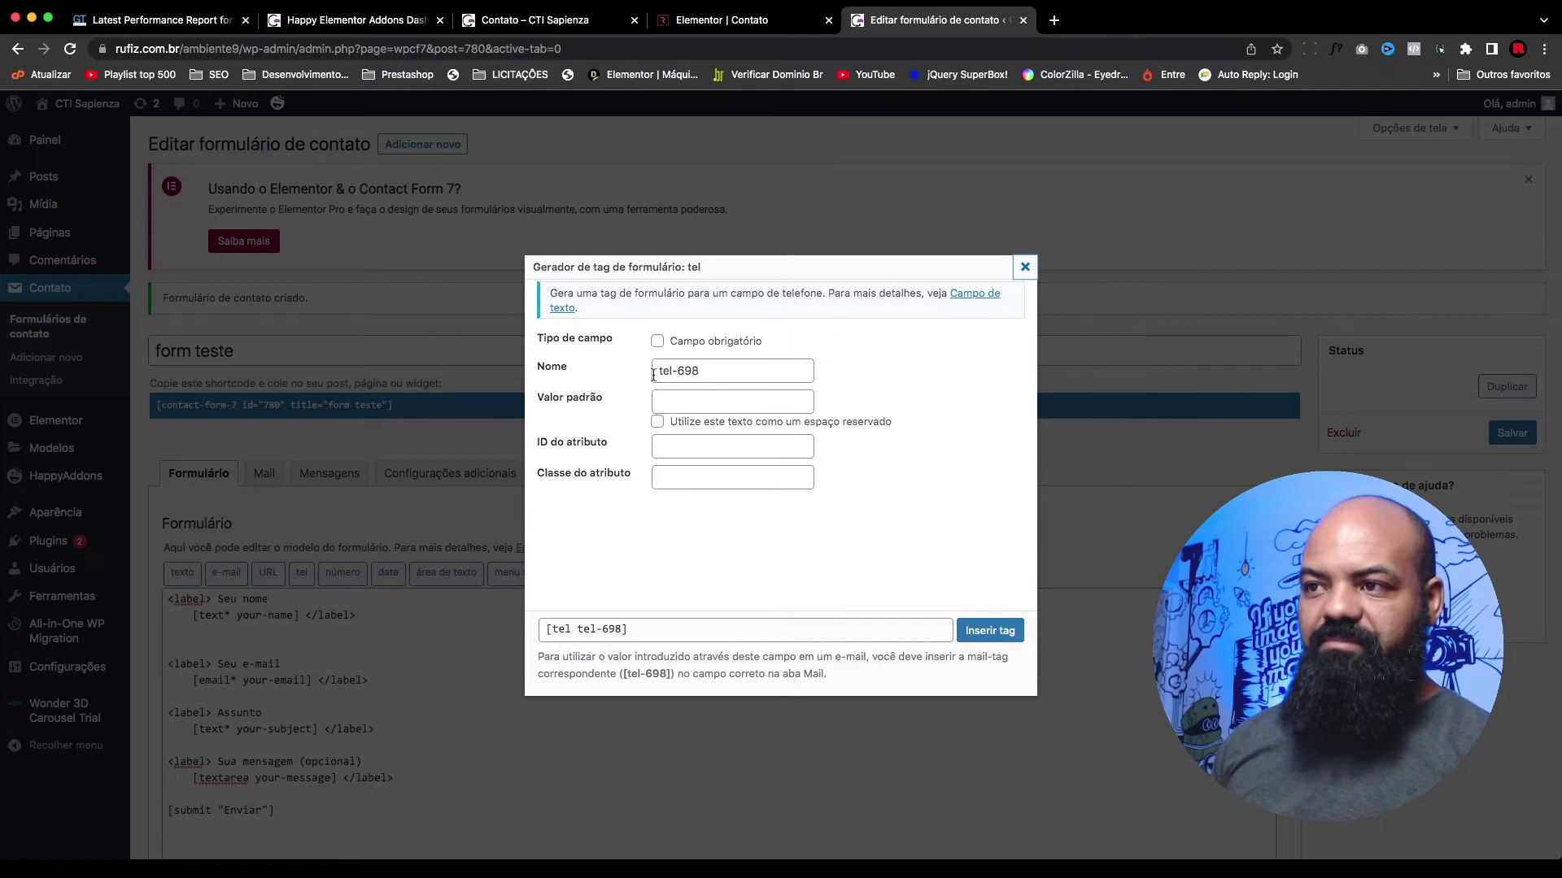
{"action": "left_click", "coordinate": [657, 342]}
{"action": "left_click", "coordinate": [687, 402]}
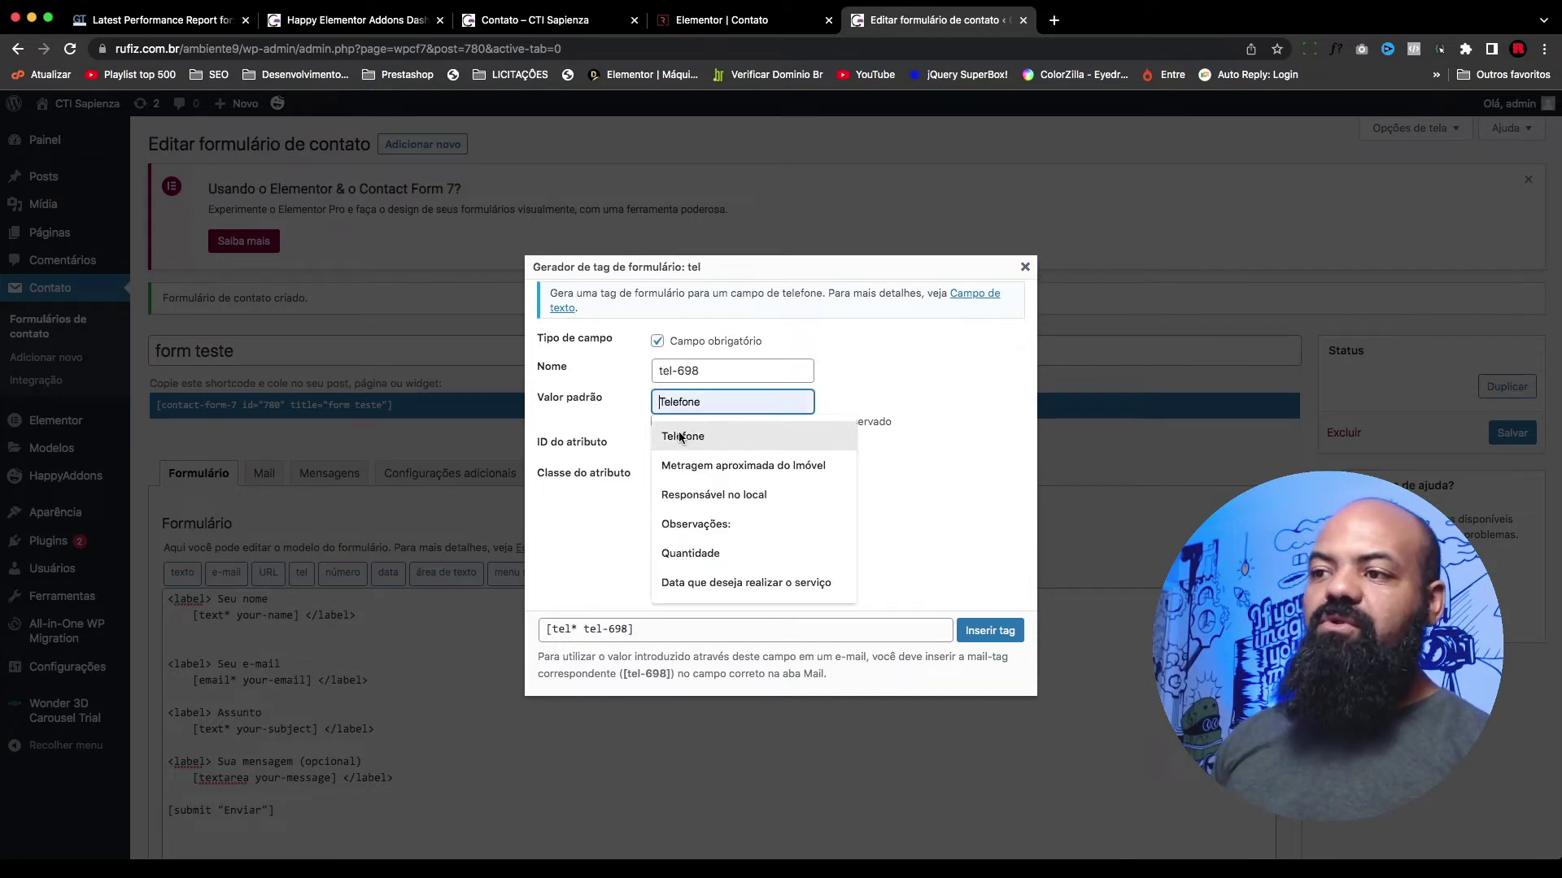
{"action": "left_click", "coordinate": [682, 437]}
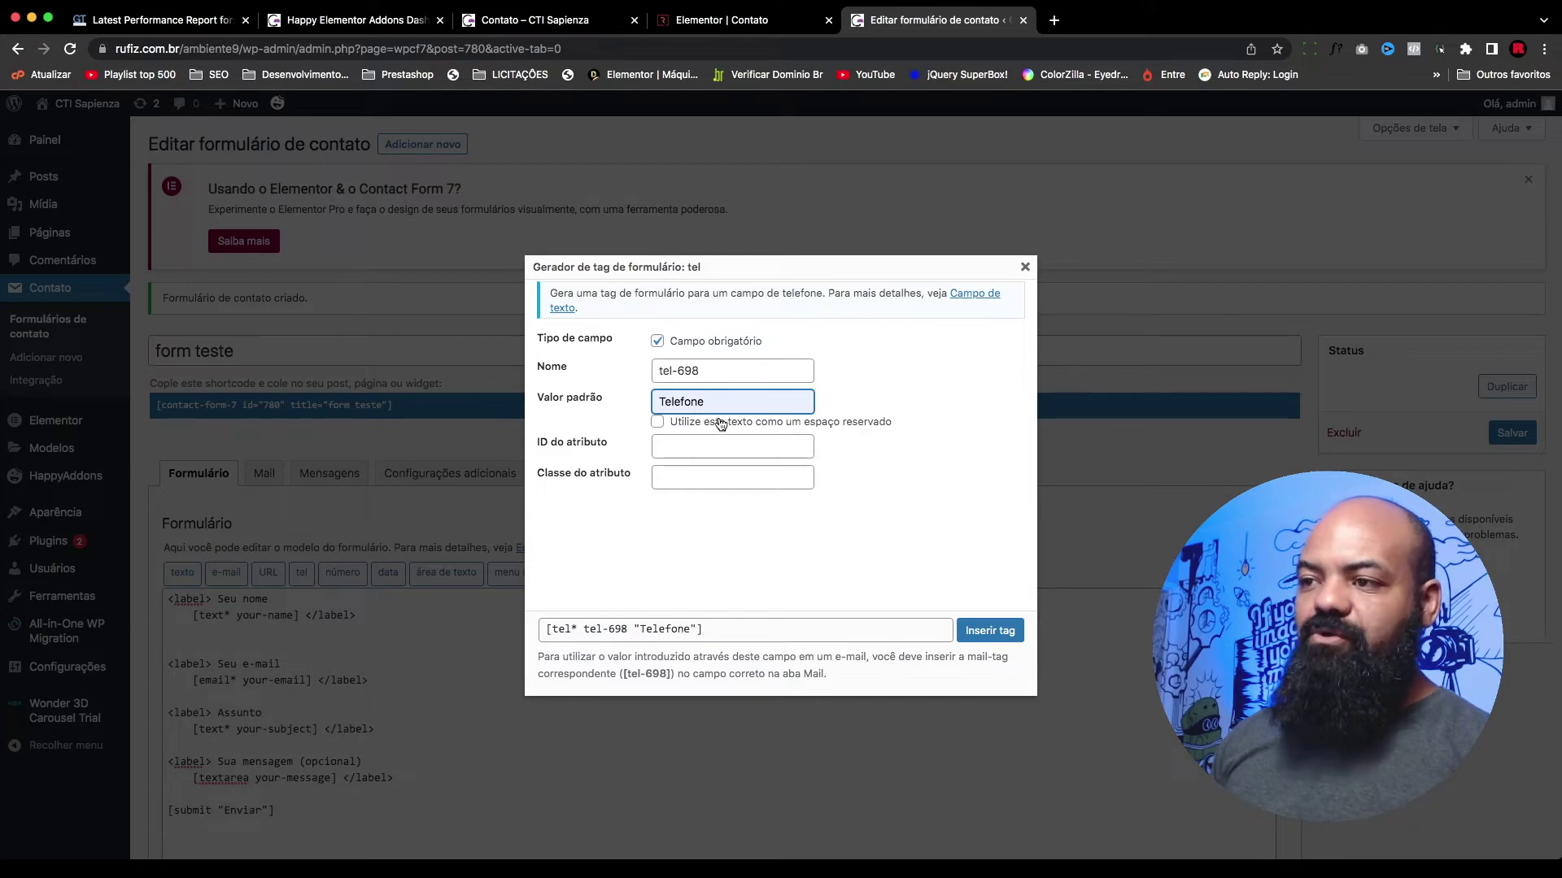
{"action": "left_click", "coordinate": [657, 423]}
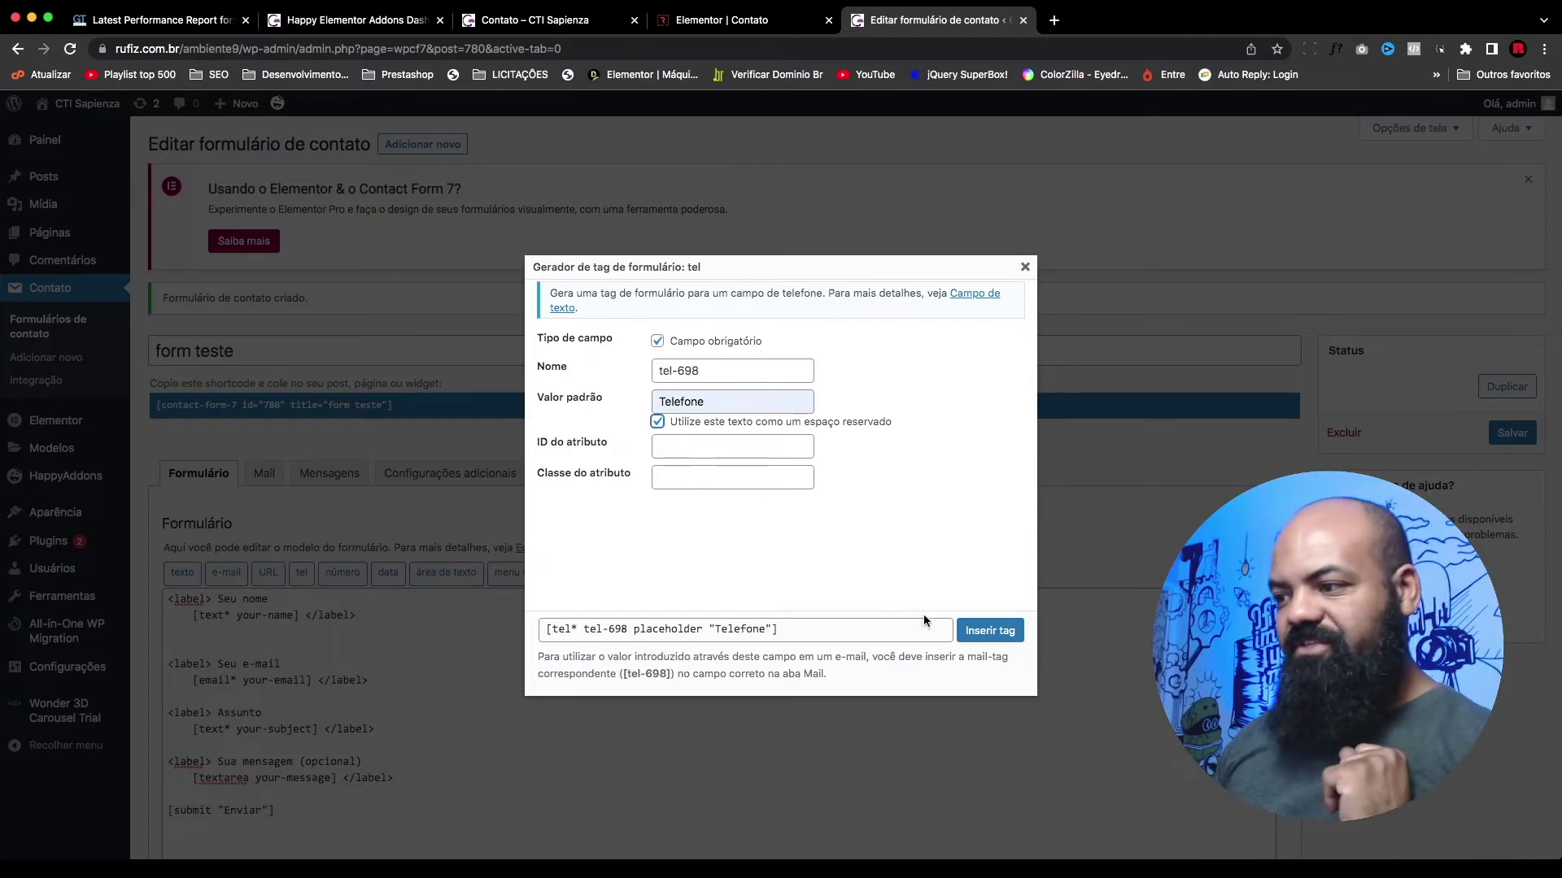
{"action": "left_click", "coordinate": [989, 630]}
{"action": "left_click", "coordinate": [376, 608]}
{"action": "key", "text": "Return"}
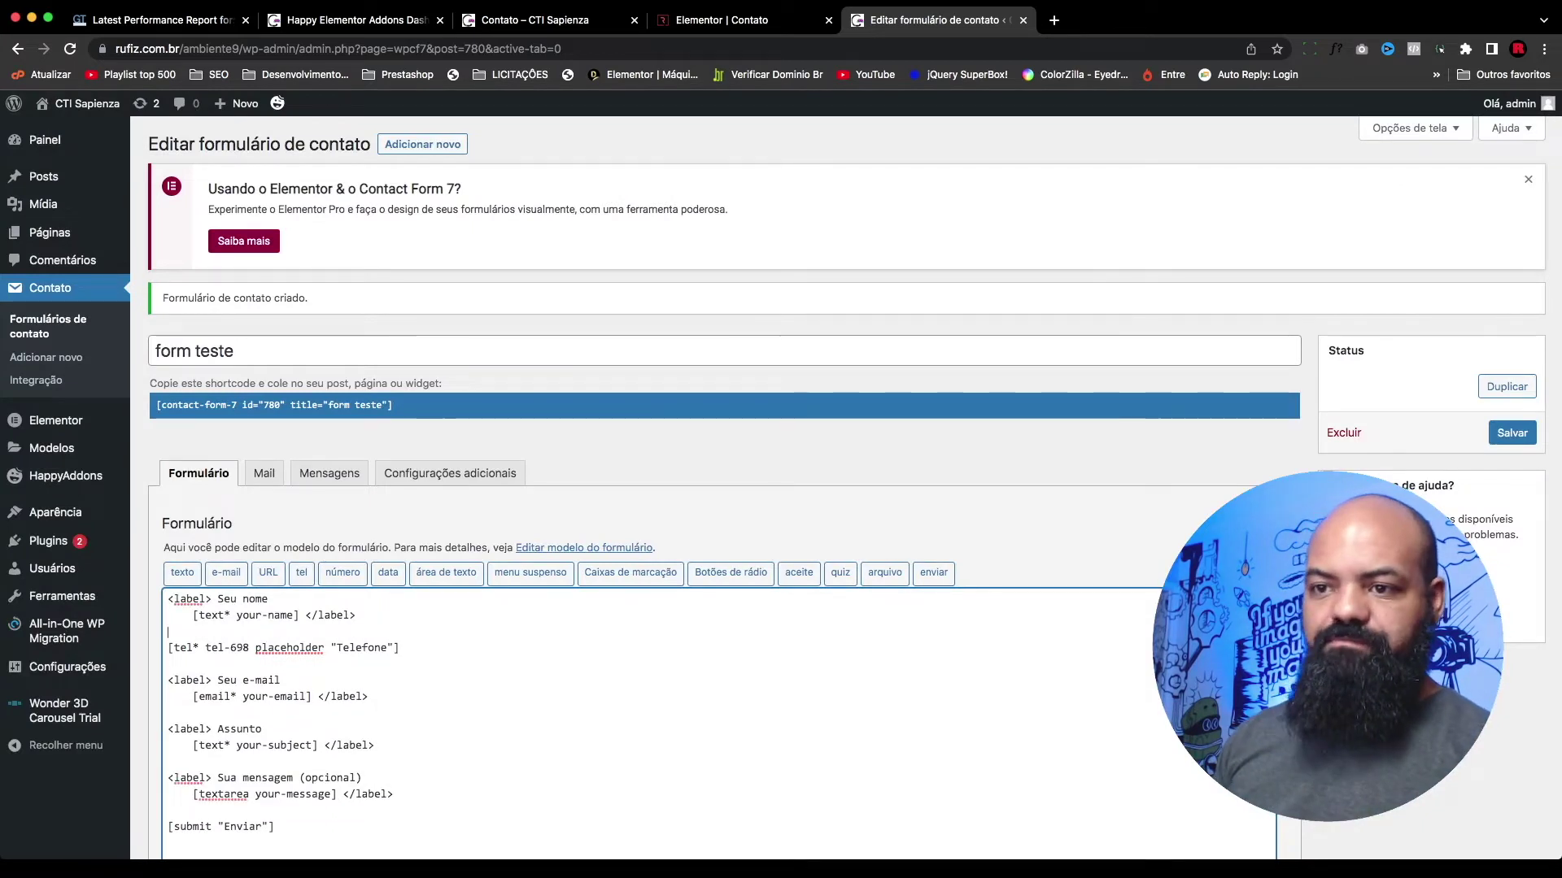
Step: Copy the Telefone placeholder and give the your-name field placeholder 'Nome'
{"action": "left_click_drag", "start_coordinate": [169, 648], "coordinate": [195, 648]}
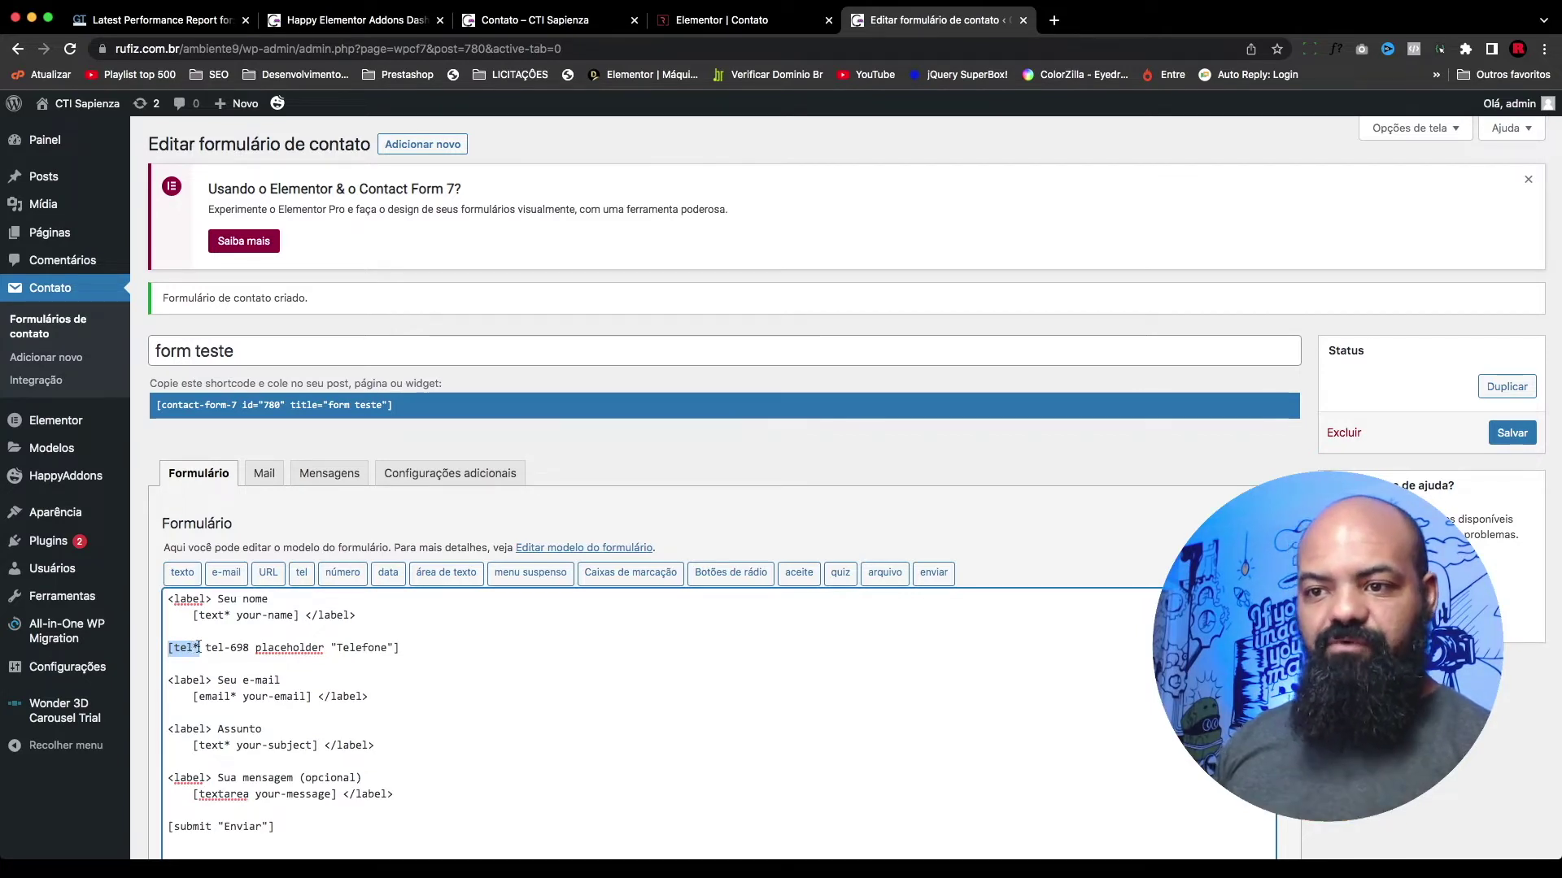
{"action": "left_click_drag", "start_coordinate": [205, 649], "coordinate": [394, 651]}
{"action": "key", "text": "super+c"}
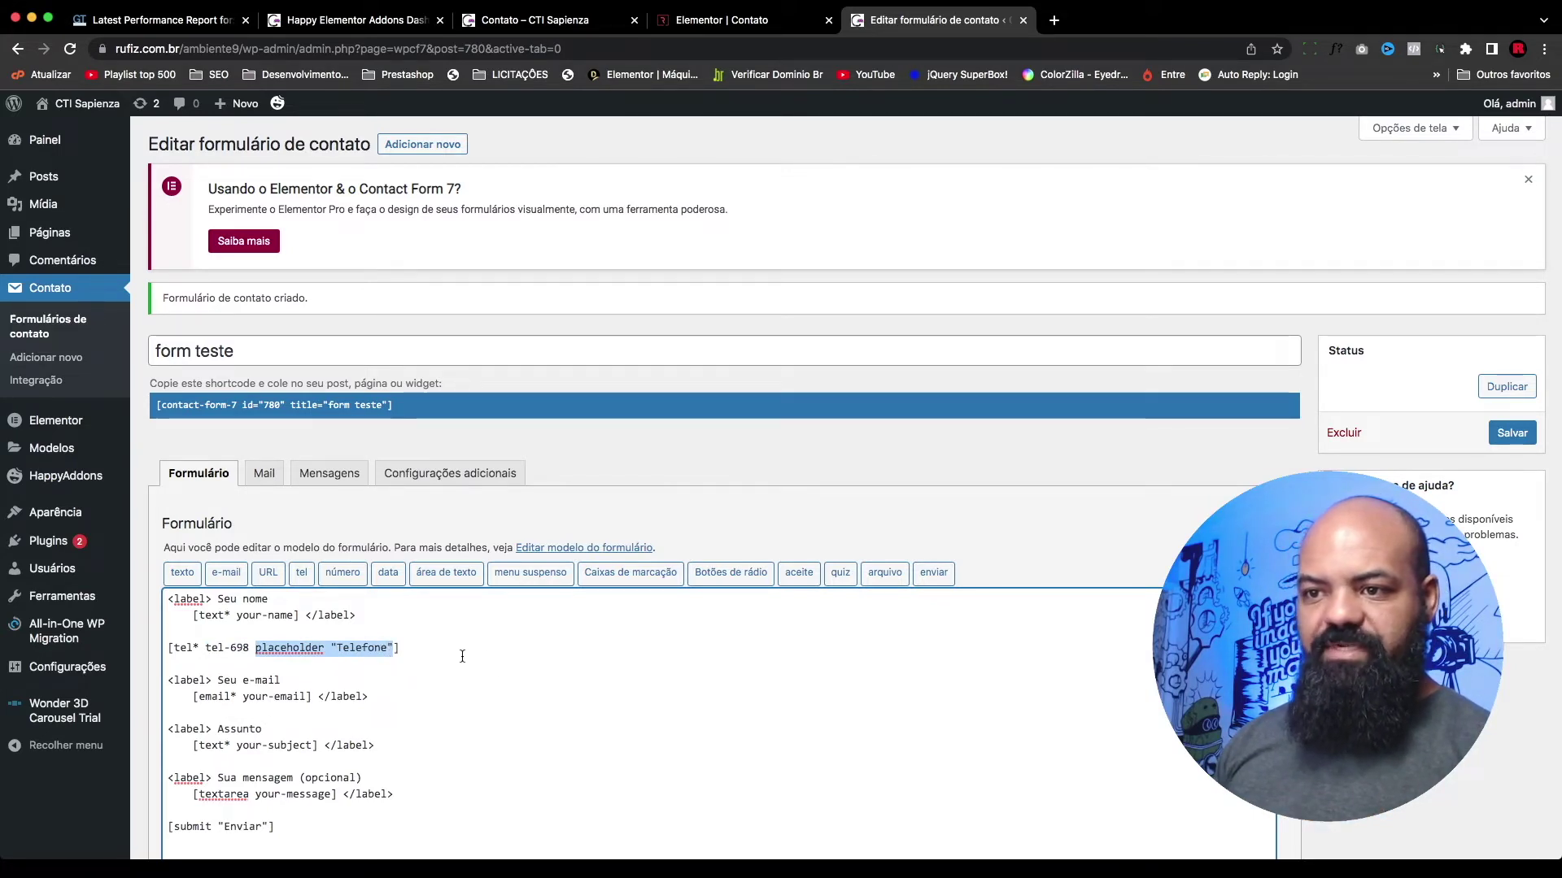
{"action": "left_click", "coordinate": [293, 615]}
{"action": "key", "text": "super+v"}
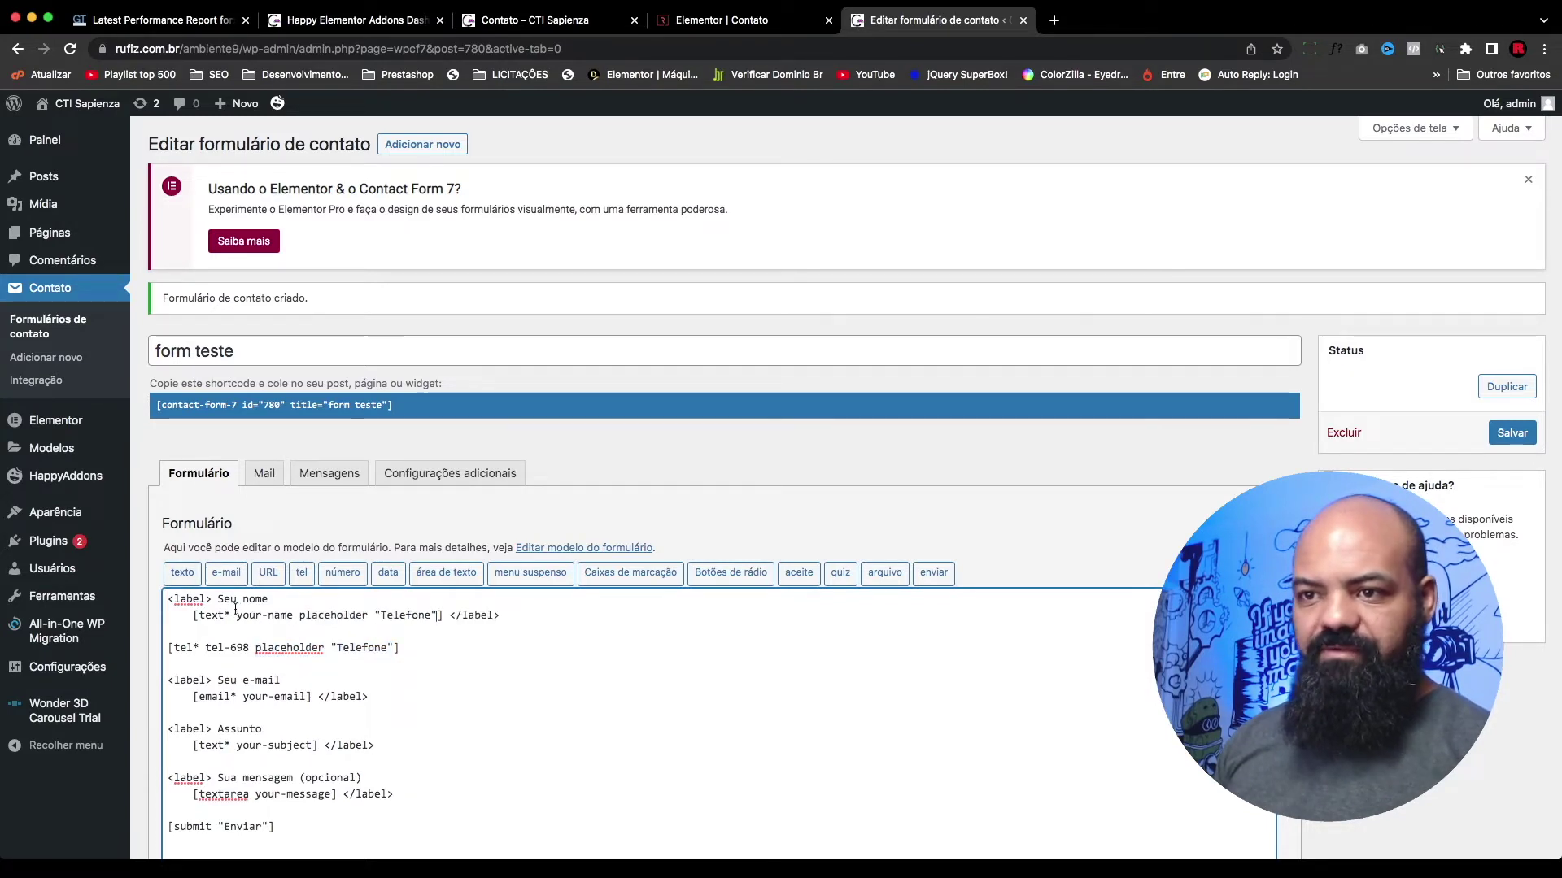
{"action": "double_click", "coordinate": [405, 616]}
{"action": "type", "text": "Nome"}
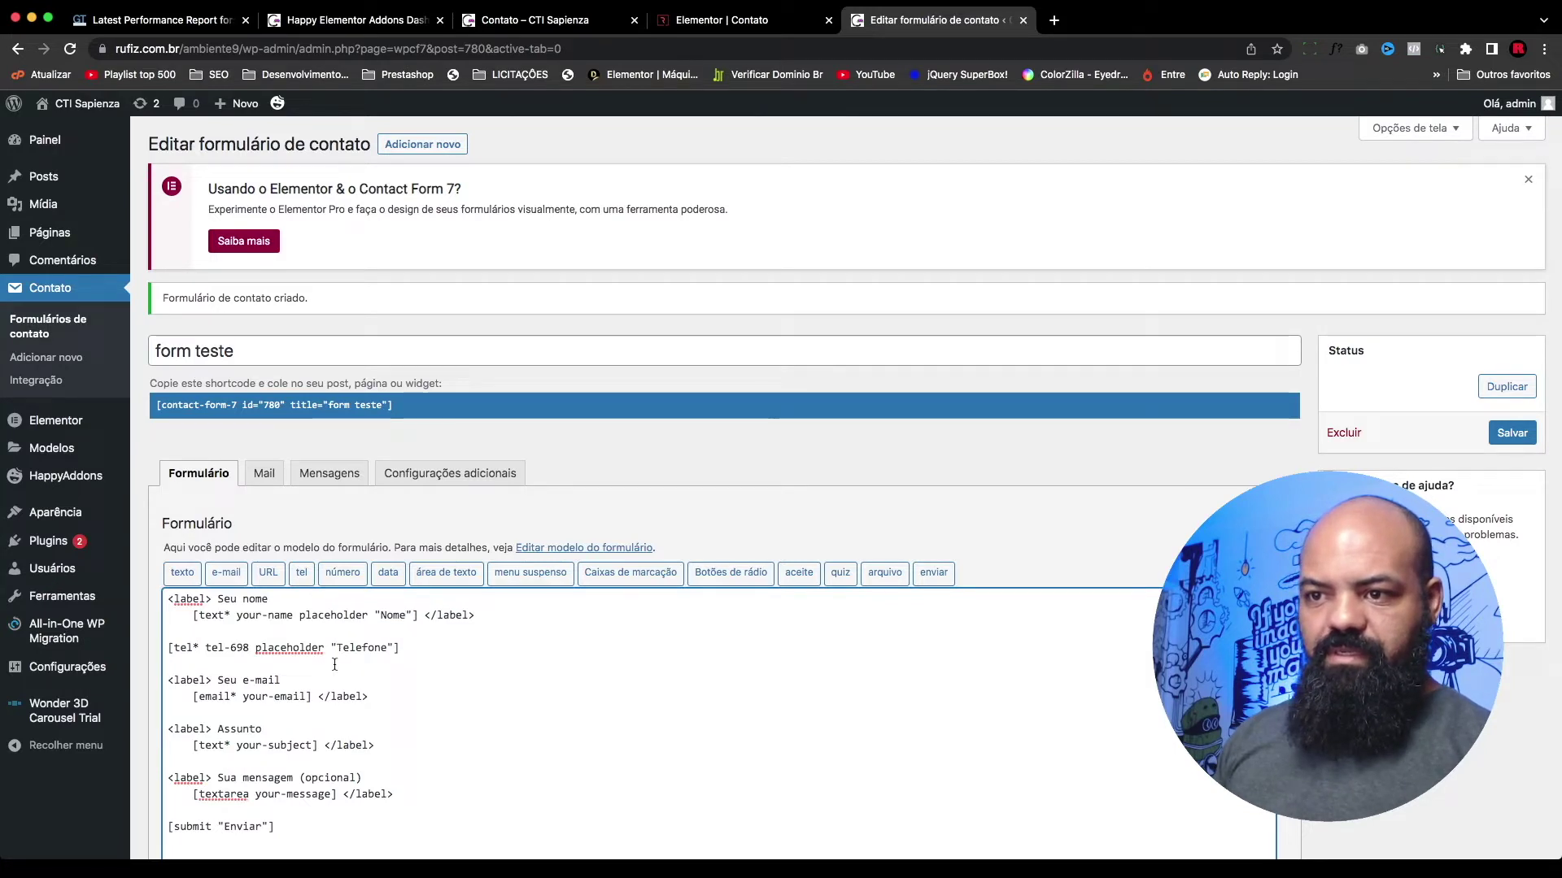
Step: Give the your-email field the placeholder 'E-mail'
{"action": "left_click", "coordinate": [306, 697]}
{"action": "key", "text": "super+v"}
{"action": "key", "text": "Left"}
{"action": "key", "text": "shift+alt+Left"}
{"action": "type", "text": "E-mail"}
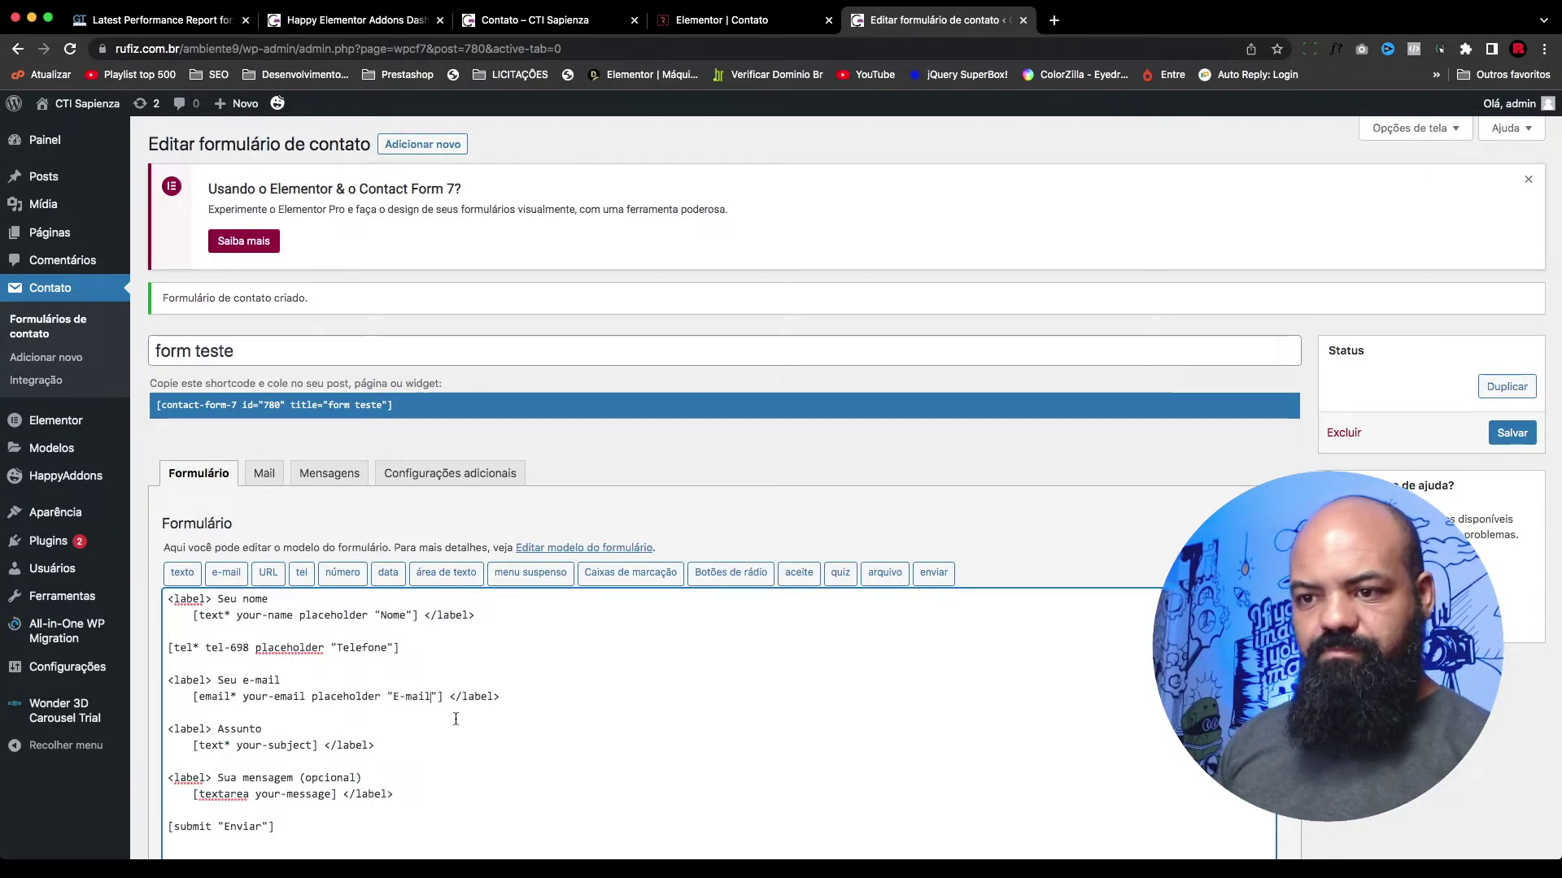
{"action": "left_click", "coordinate": [454, 720]}
{"action": "scroll", "coordinate": [454, 721], "scroll_direction": "down", "scroll_amount": 1}
Step: Give the your-subject field the placeholder 'Mensagem'
{"action": "left_click", "coordinate": [316, 693]}
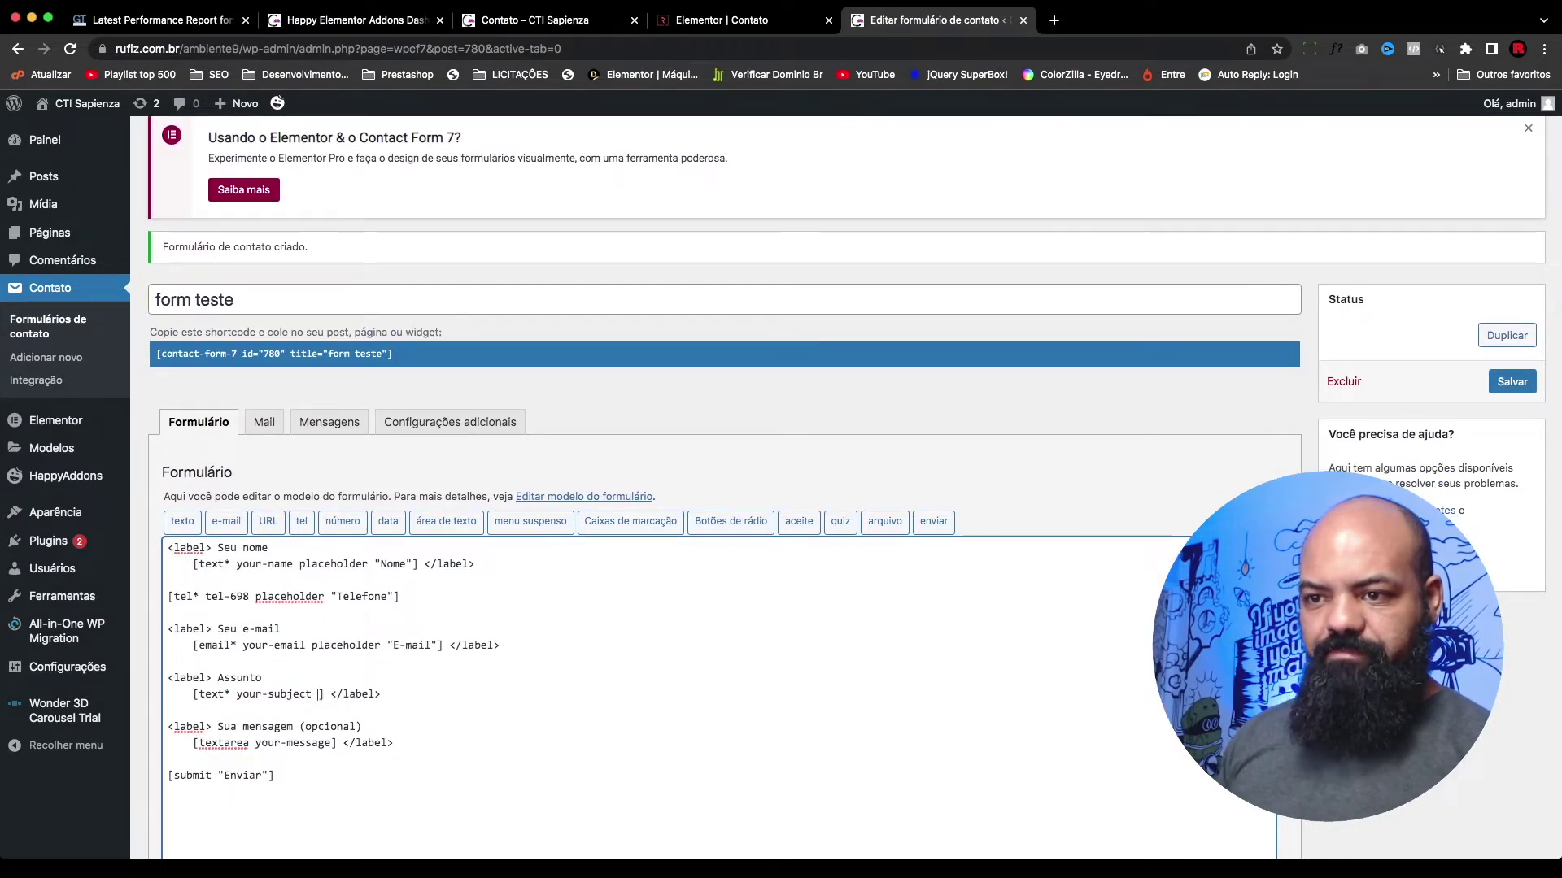
{"action": "key", "text": "super+v"}
{"action": "double_click", "coordinate": [417, 692]}
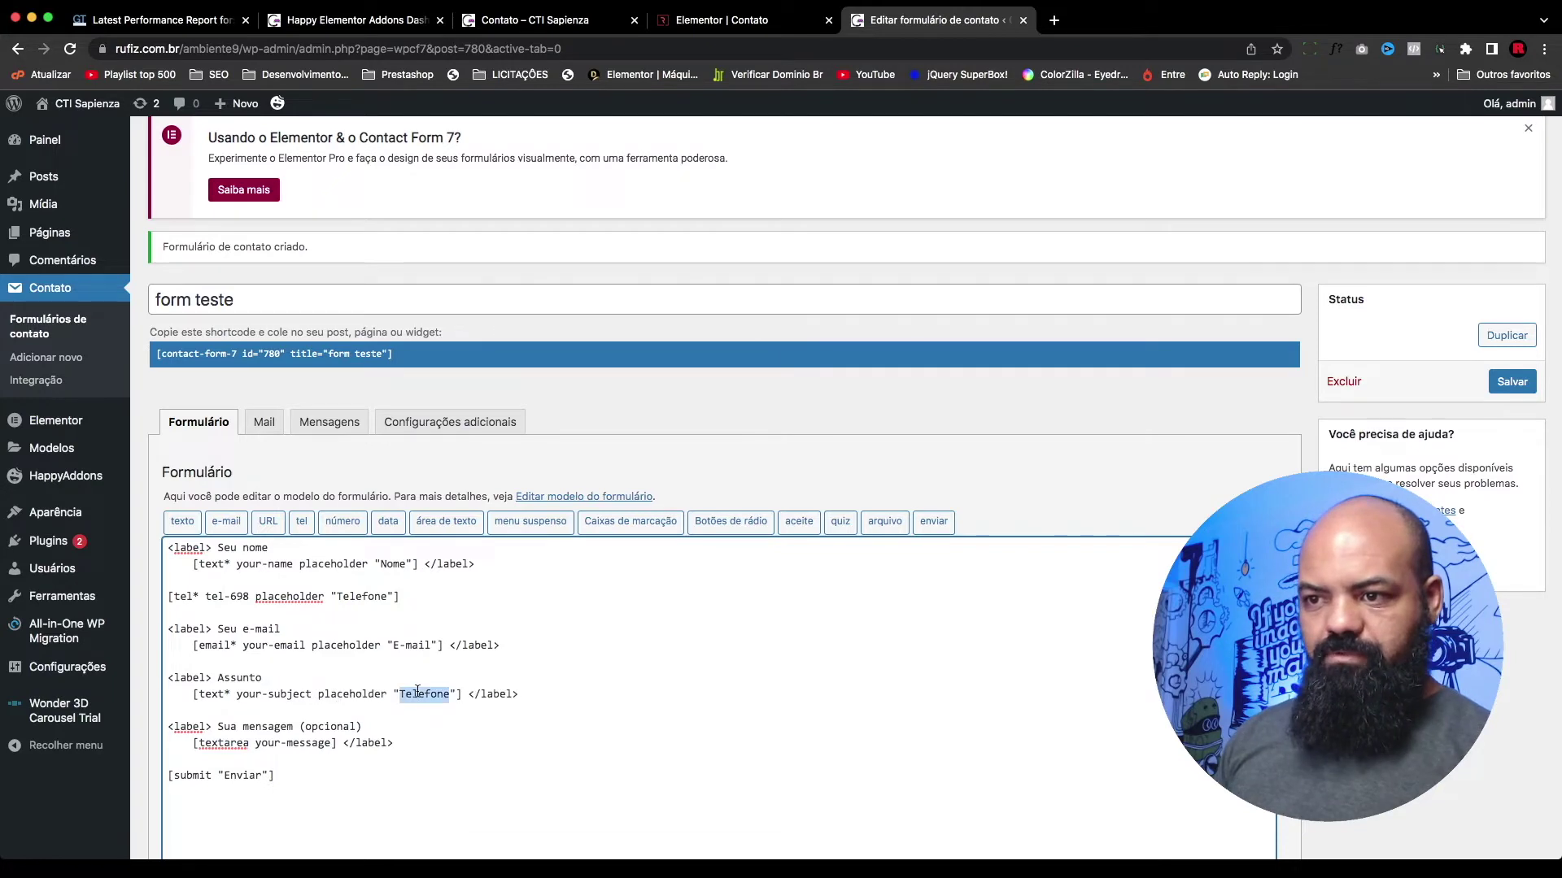
{"action": "type", "text": "Mensagem"}
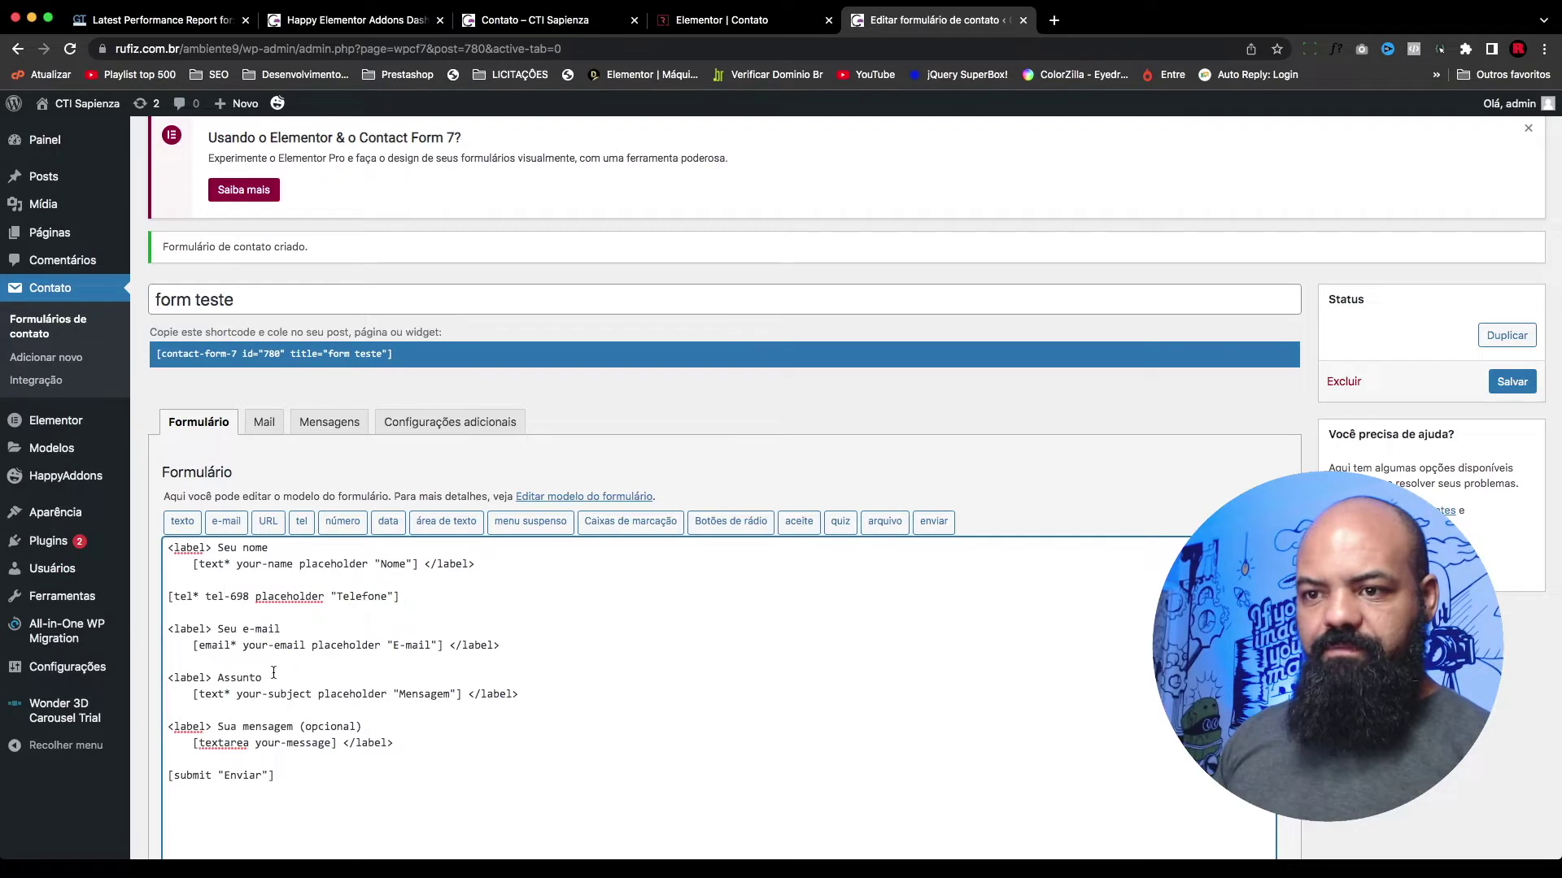
{"action": "left_click_drag", "start_coordinate": [274, 548], "coordinate": [218, 550]}
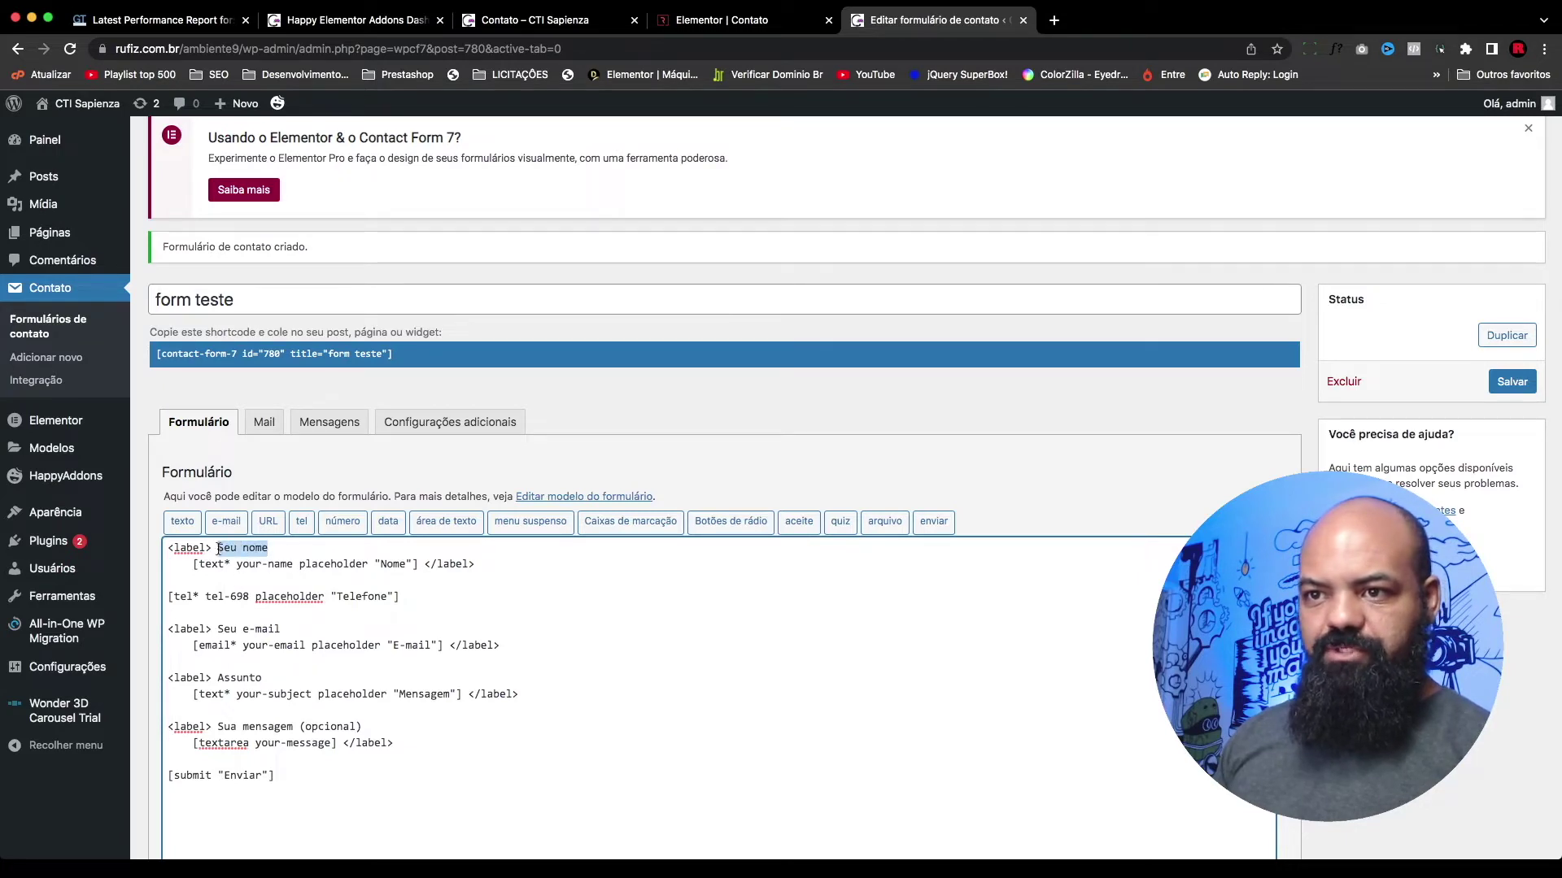
Step: Delete the Seu nome, Seu e-mail and subject label texts, then undo those deletions
{"action": "key", "text": "BackSpace"}
{"action": "left_click_drag", "start_coordinate": [286, 631], "coordinate": [218, 680]}
{"action": "key", "text": "BackSpace"}
{"action": "key", "text": "BackSpace"}
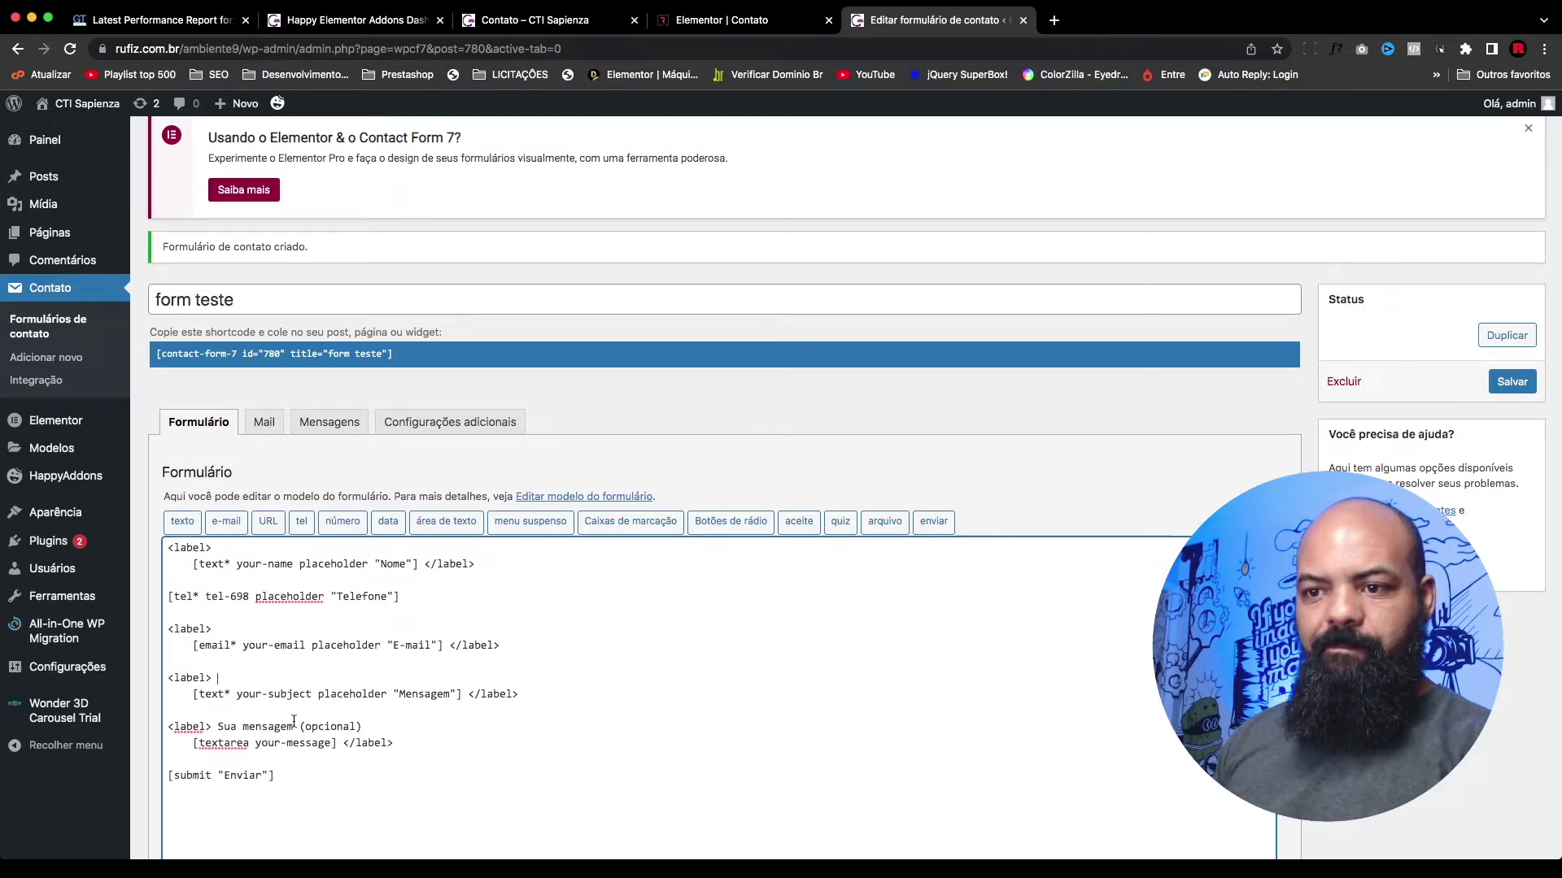
{"action": "left_click_drag", "start_coordinate": [395, 726], "coordinate": [296, 726]}
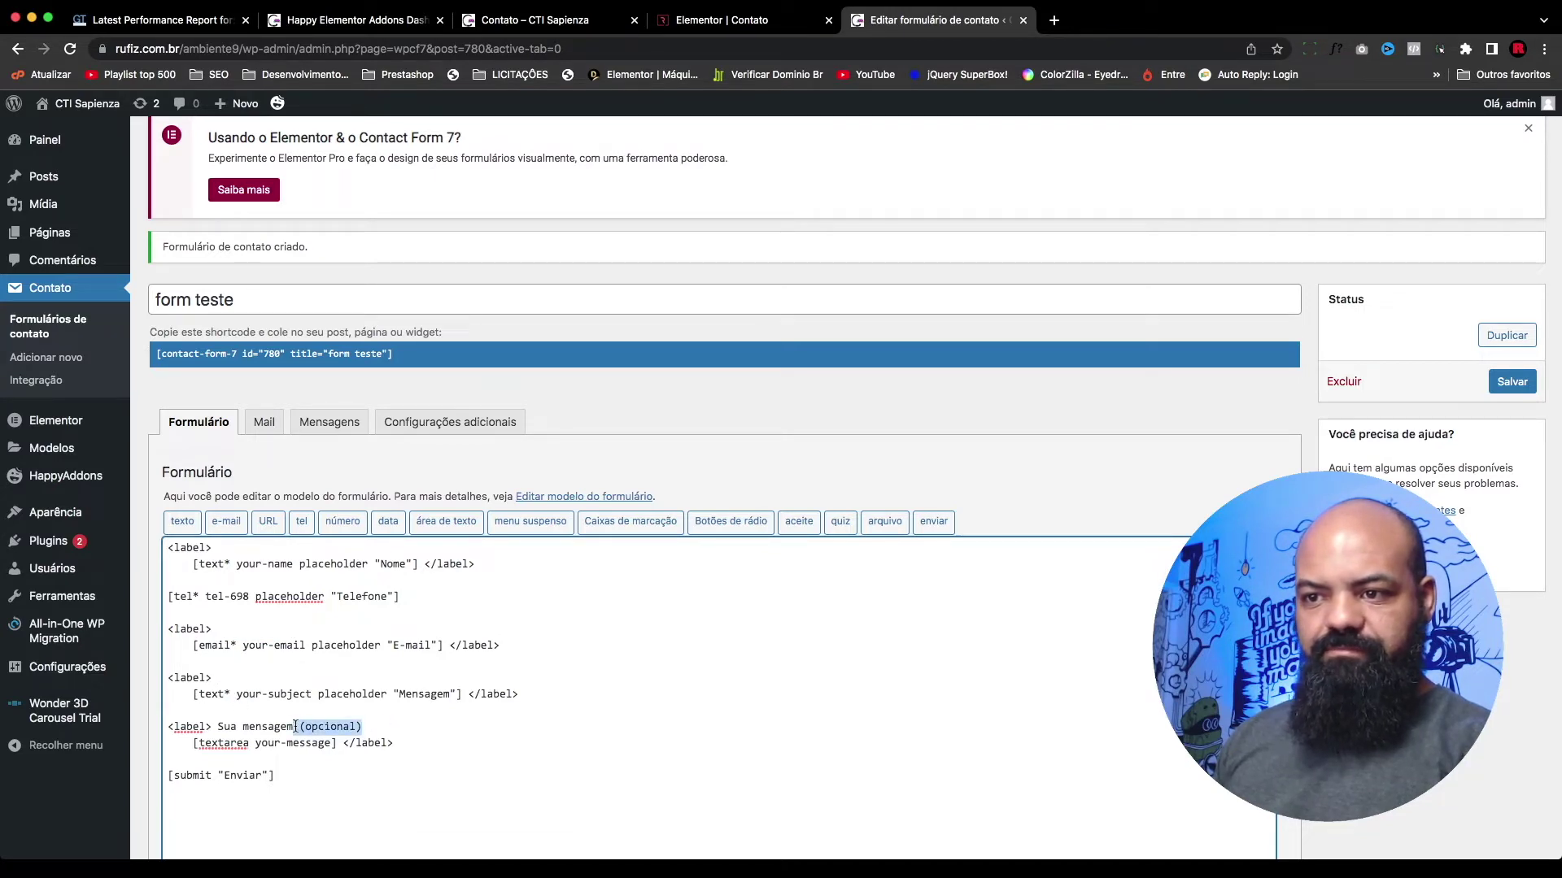
{"action": "key", "text": "super+z"}
{"action": "key", "text": "super+z"}
{"action": "key", "text": "super+z"}
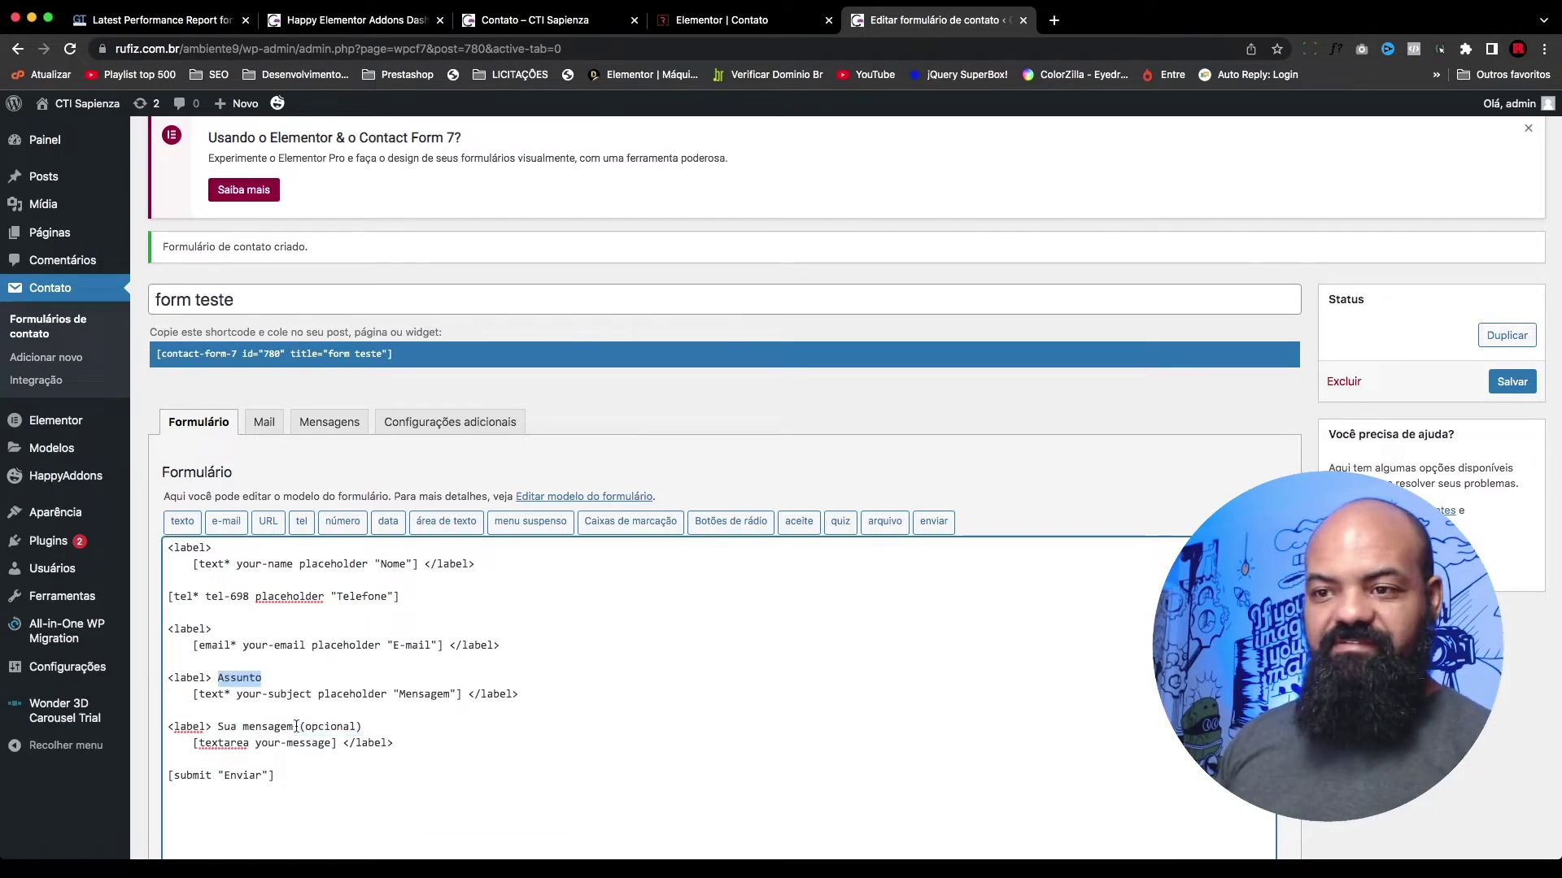
{"action": "key", "text": "super+z"}
{"action": "key", "text": "super+z"}
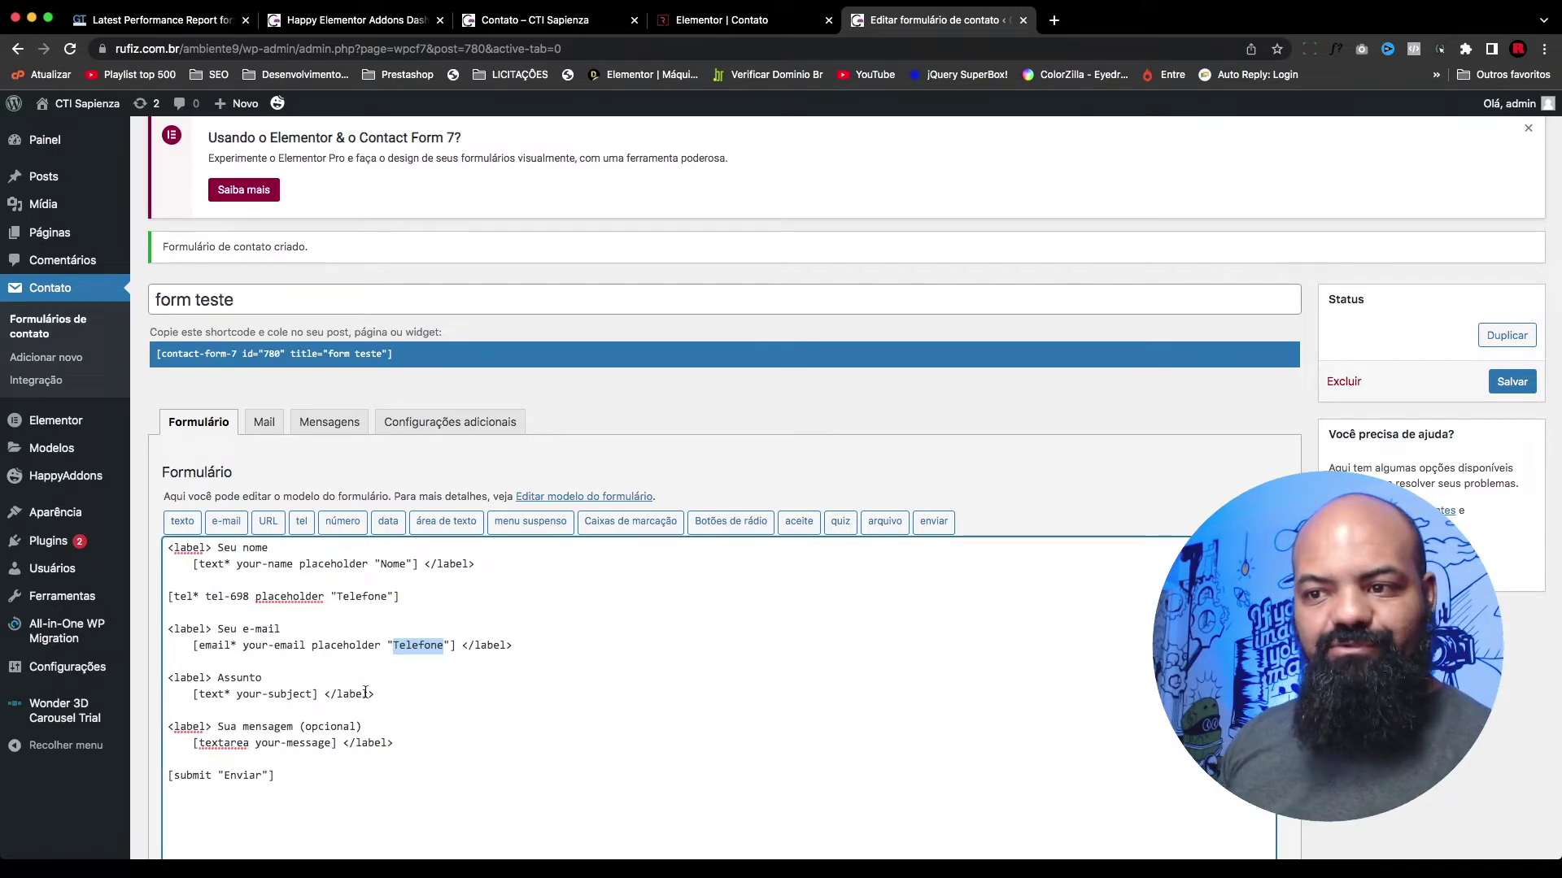
Step: Delete the whole Assunto field block and set the message field's placeholder to 'Mensagem'
{"action": "left_click_drag", "start_coordinate": [378, 695], "coordinate": [170, 686]}
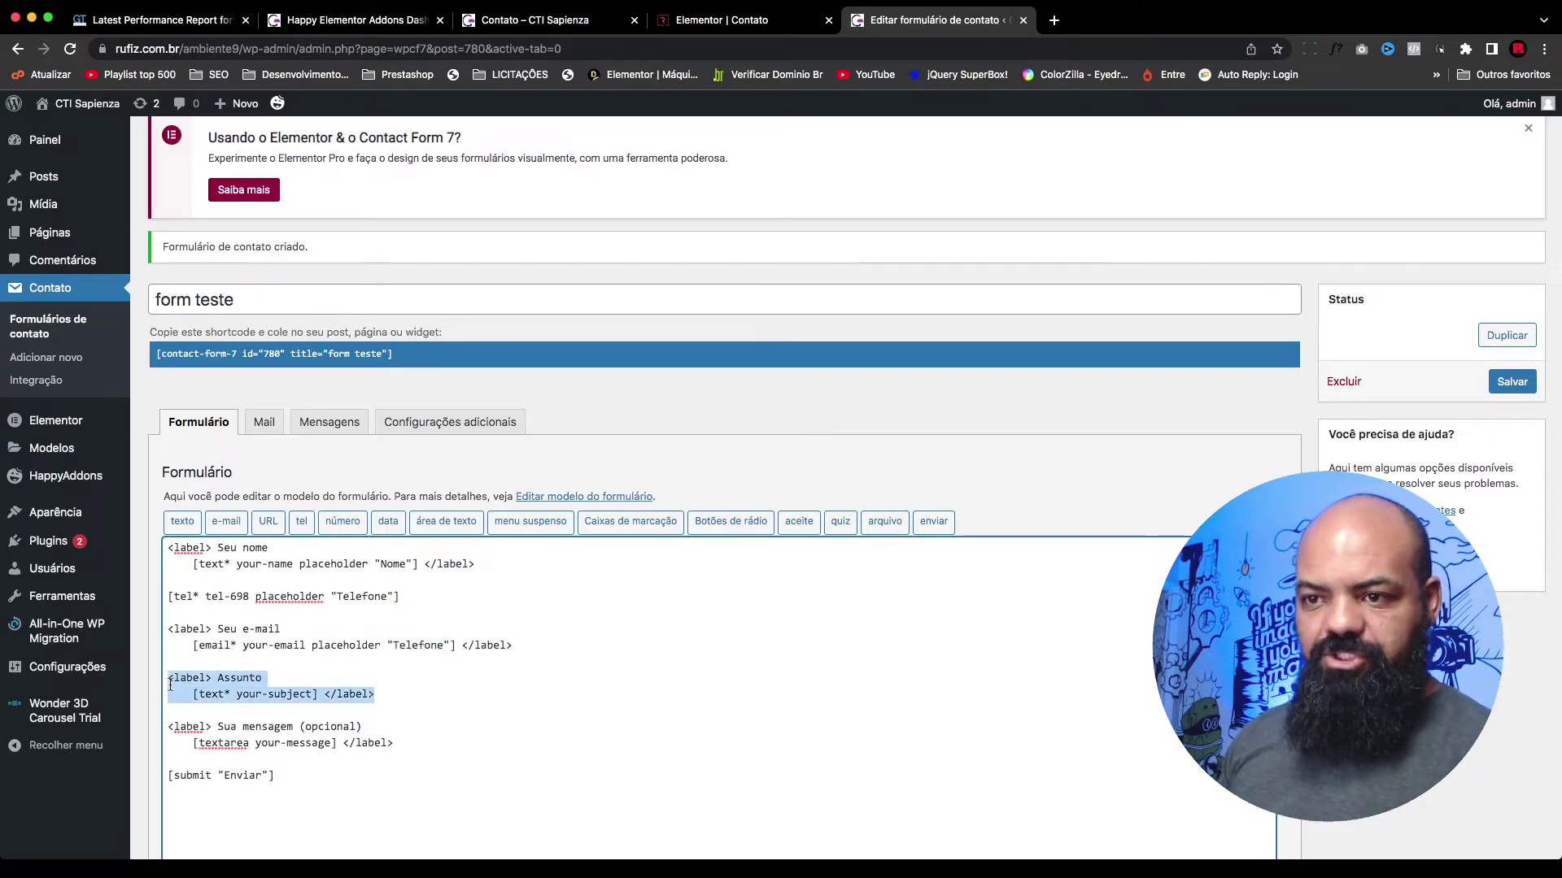
{"action": "key", "text": "BackSpace"}
{"action": "key", "text": "BackSpace"}
{"action": "key", "text": "BackSpace"}
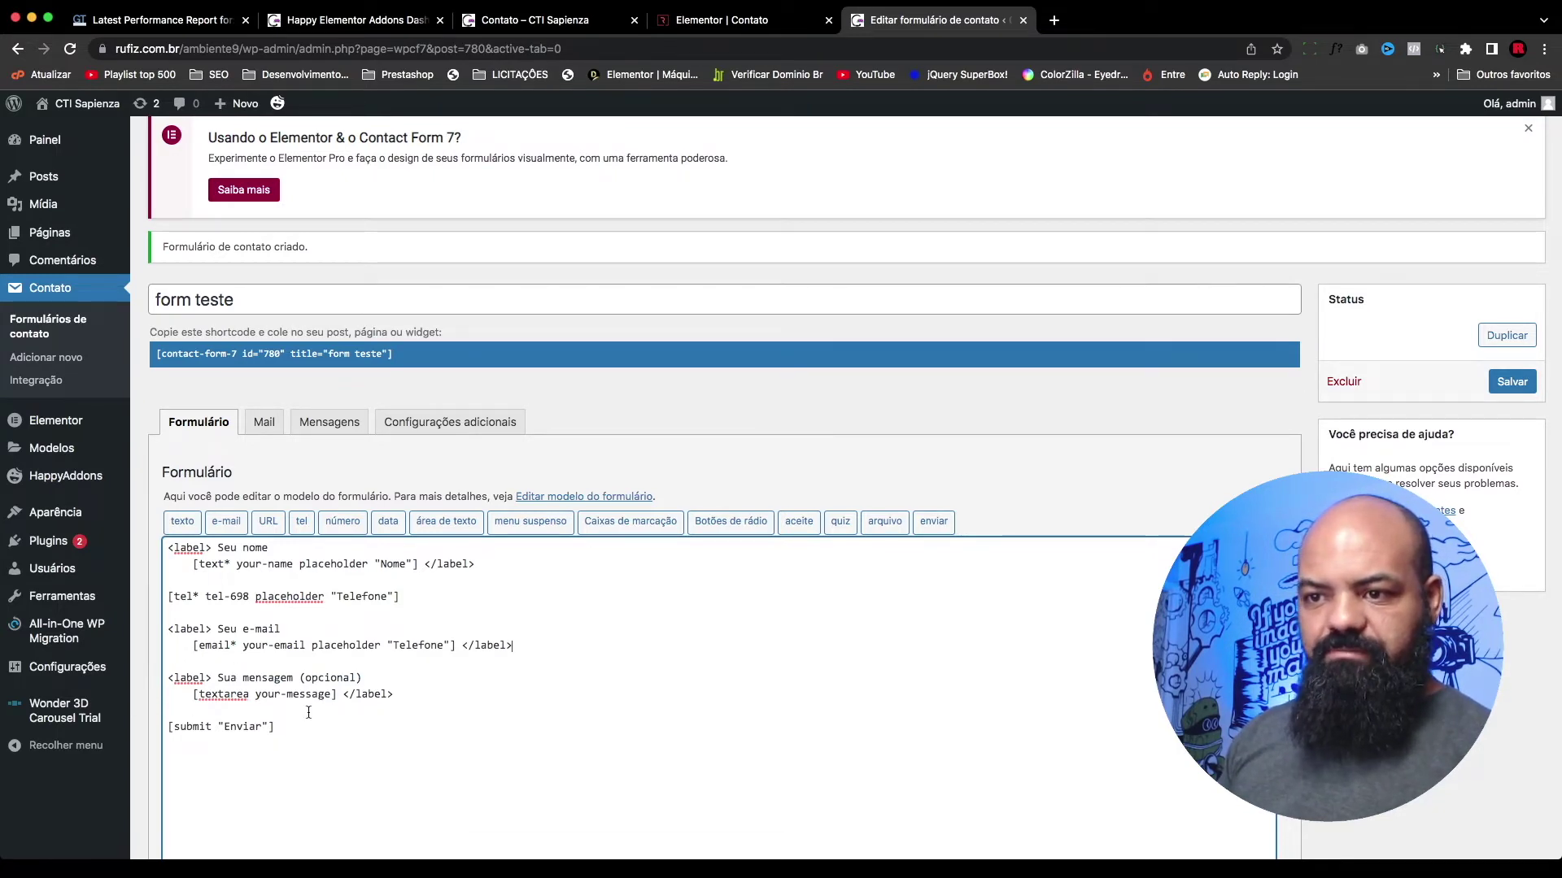
{"action": "key", "text": "ctrl+v"}
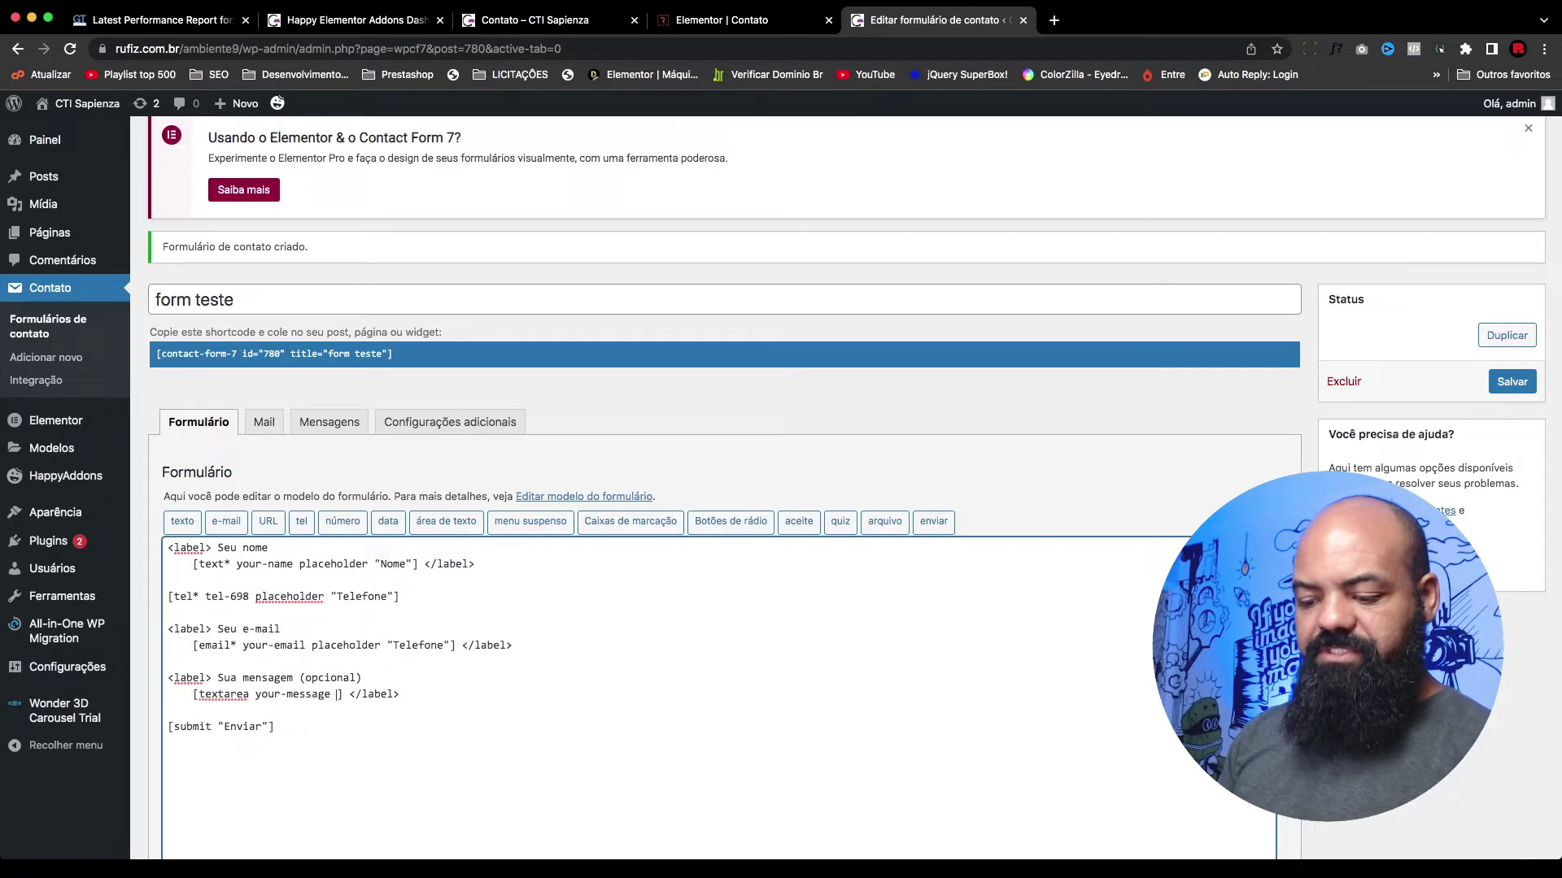
{"action": "double_click", "coordinate": [449, 692]}
{"action": "type", "text": "Mens"}
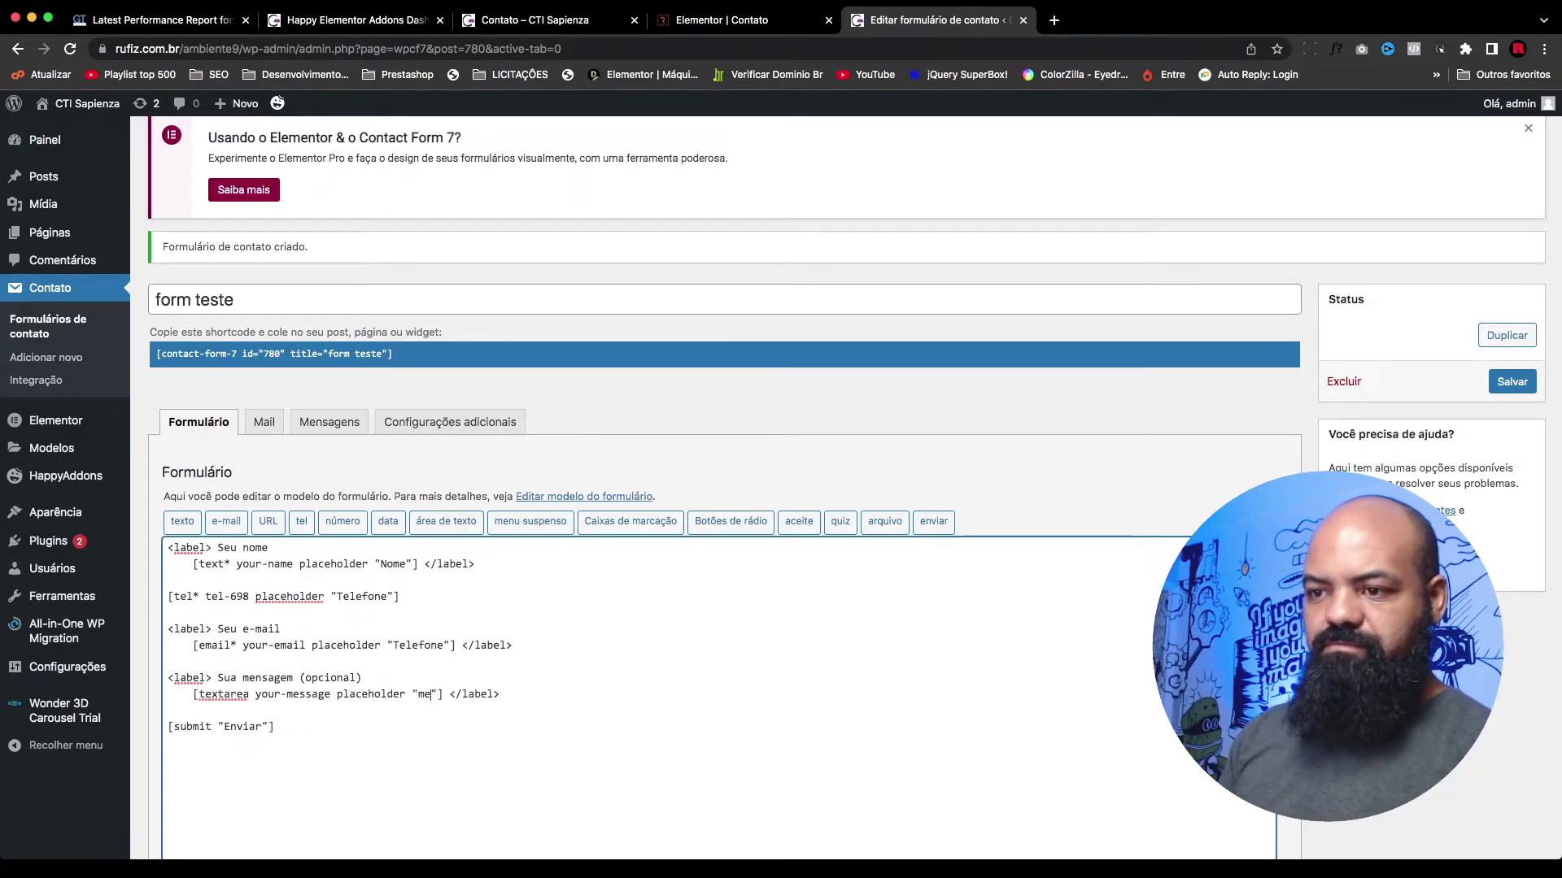
{"action": "key", "text": "BackSpace"}
{"action": "key", "text": "BackSpace"}
{"action": "key", "text": "BackSpace"}
{"action": "key", "text": "BackSpace"}
{"action": "type", "text": "m"}
{"action": "key", "text": "BackSpace"}
{"action": "type", "text": "Mensa"}
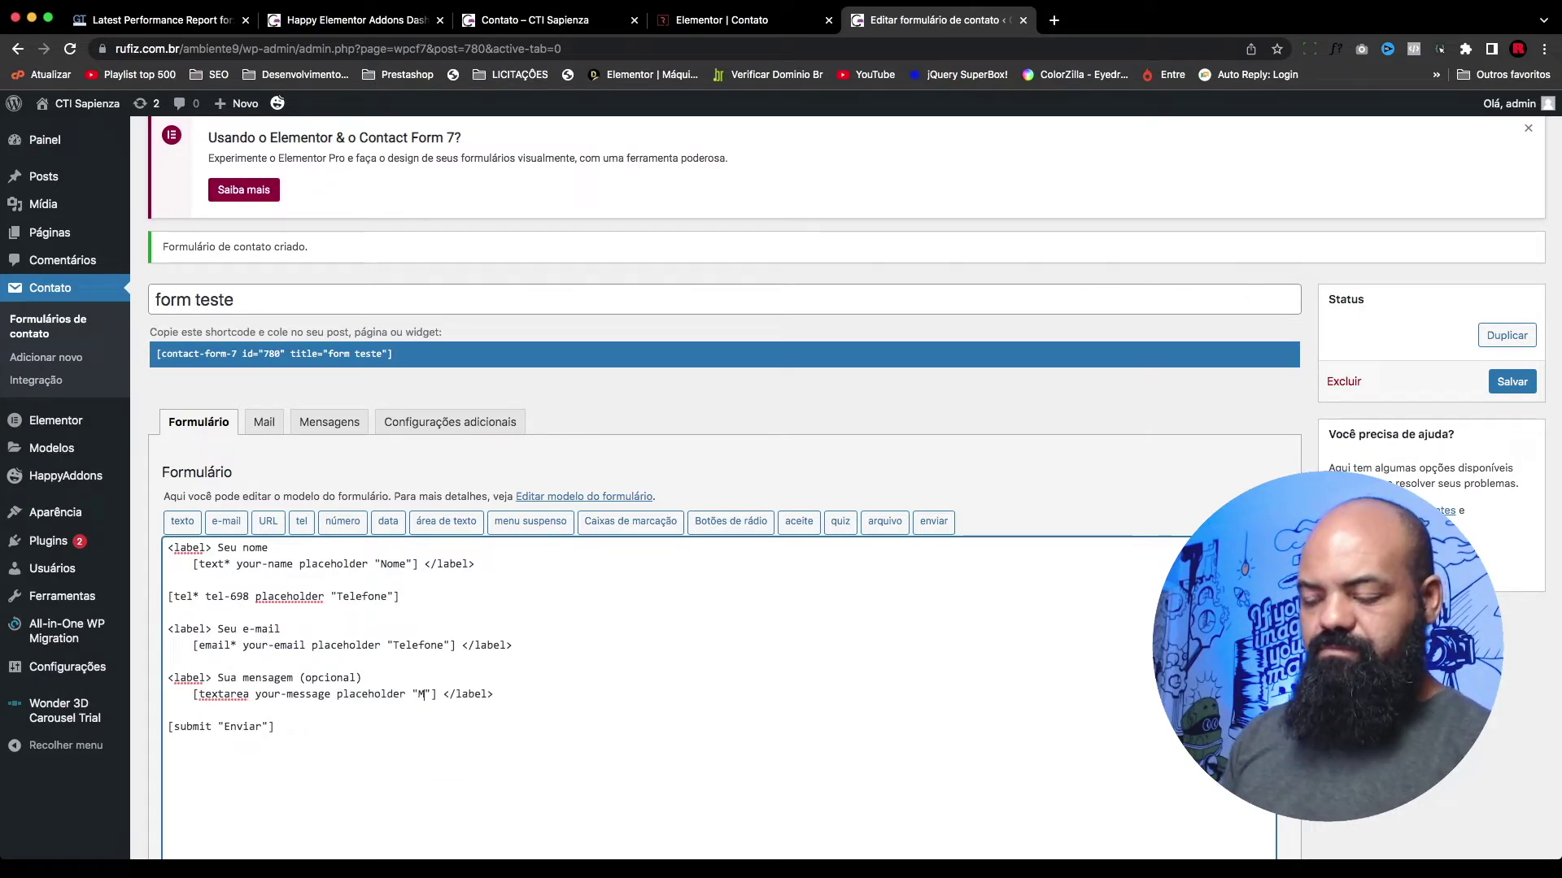
{"action": "type", "text": "gem"}
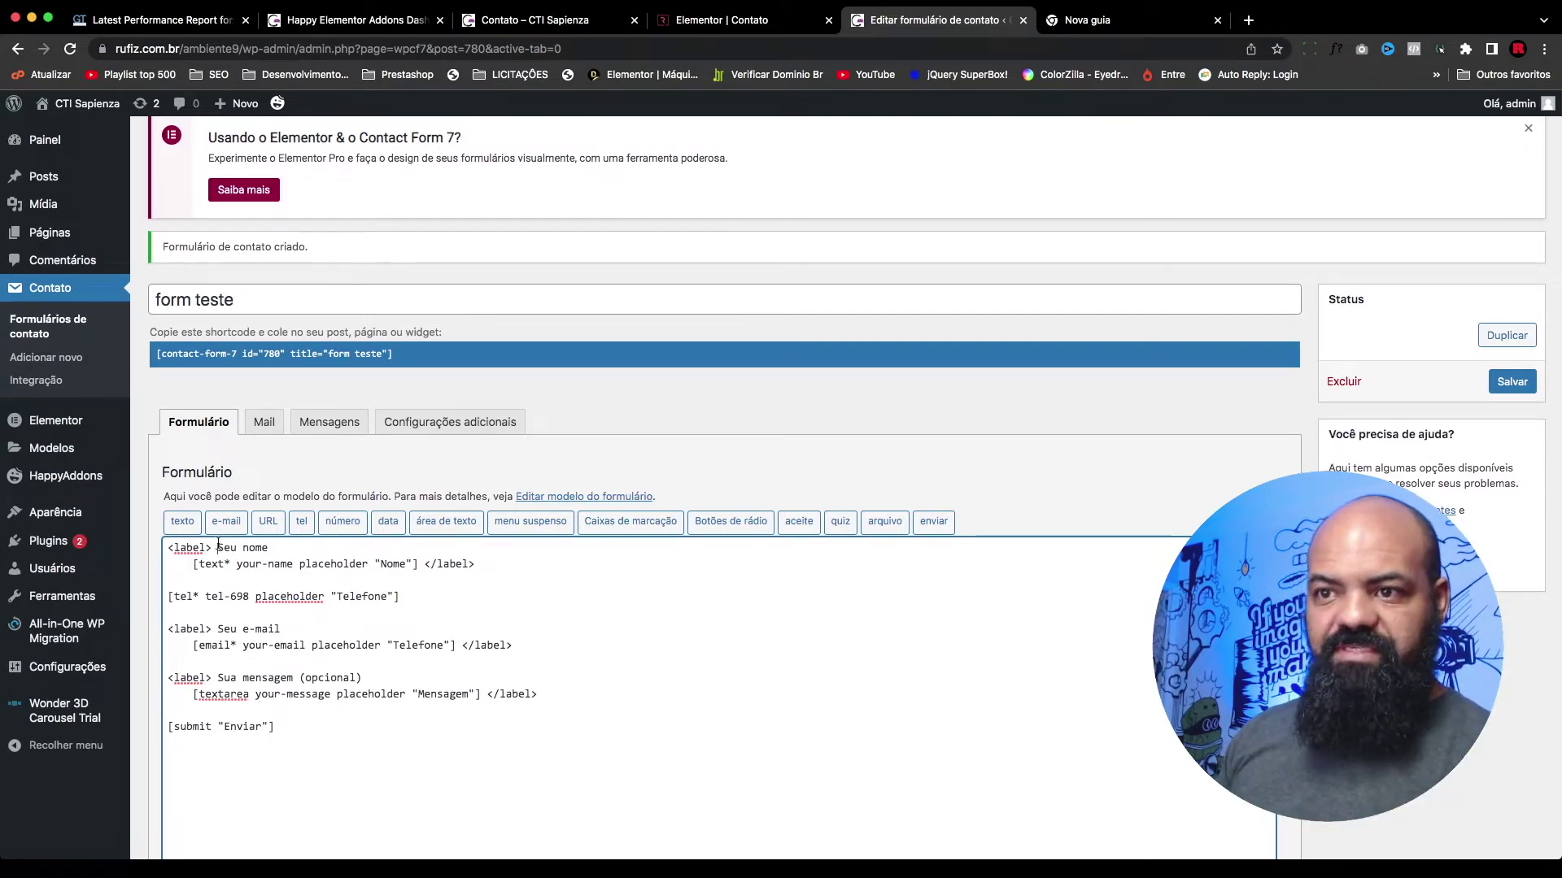
Step: Delete the 'Seu nome' label text and join the name field tag onto the <label> line
{"action": "left_click_drag", "start_coordinate": [477, 568], "coordinate": [168, 552]}
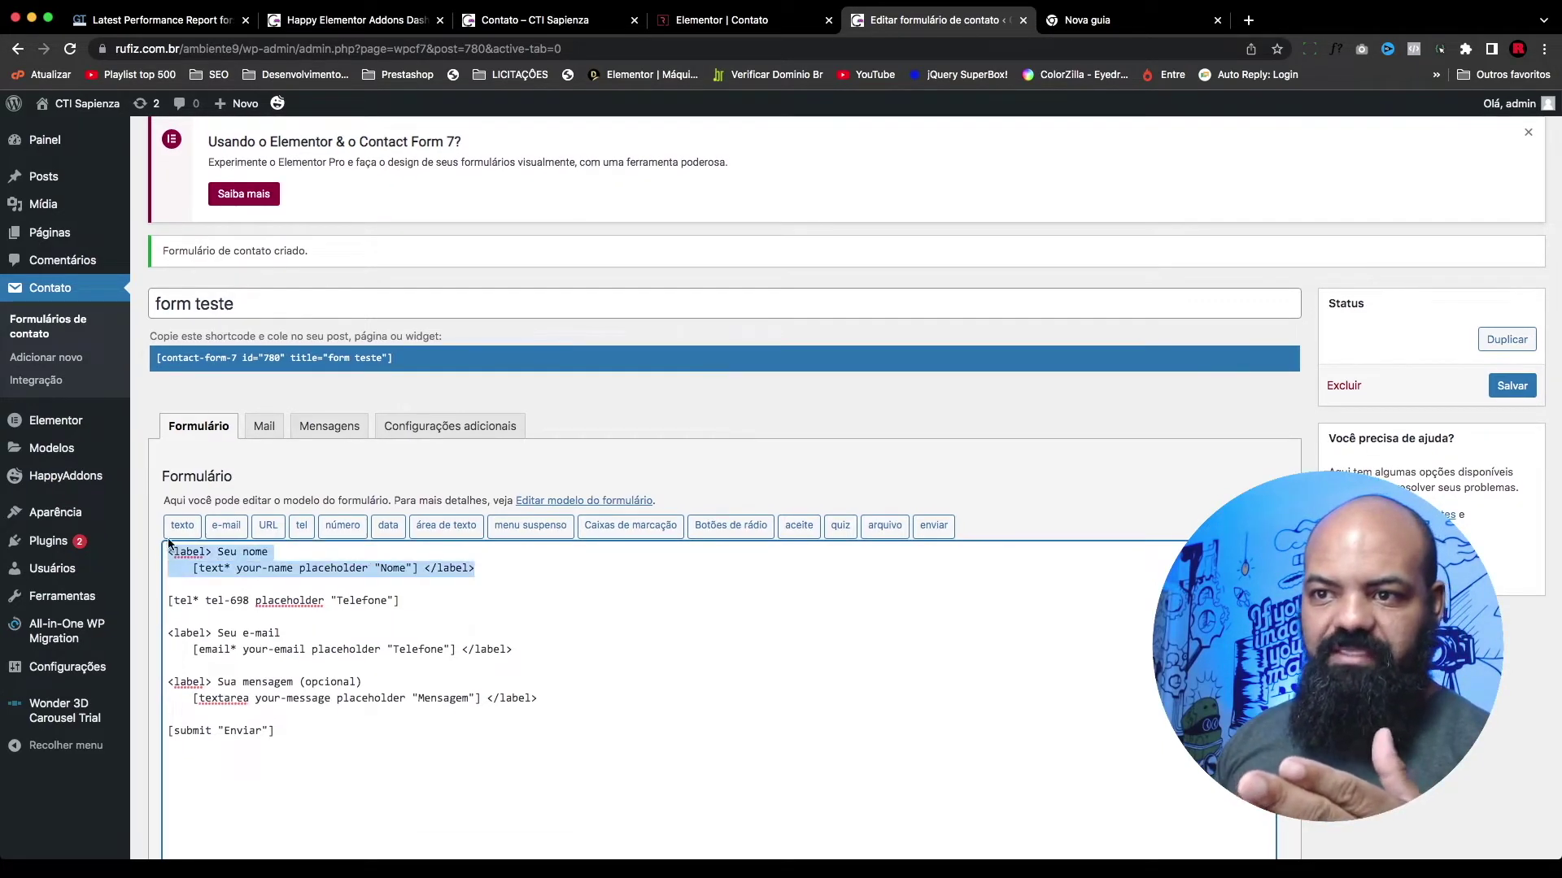
{"action": "left_click", "coordinate": [279, 558]}
{"action": "left_click_drag", "start_coordinate": [273, 554], "coordinate": [213, 553]}
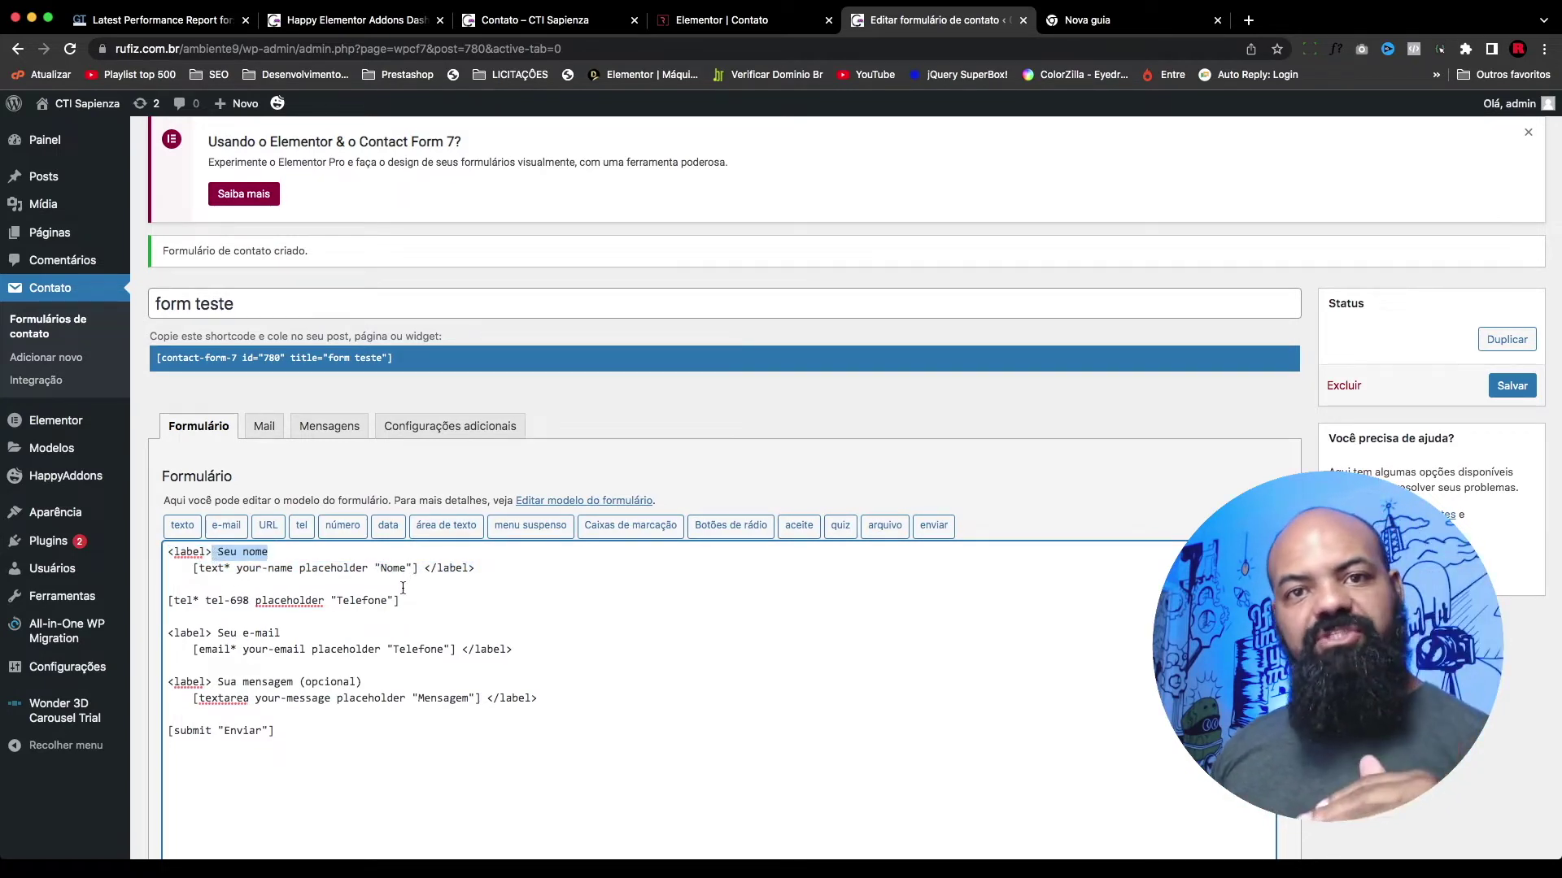
{"action": "left_click_drag", "start_coordinate": [270, 558], "coordinate": [219, 554]}
{"action": "key", "text": "BackSpace"}
{"action": "left_click", "coordinate": [193, 567]}
{"action": "key", "text": "BackSpace"}
{"action": "key", "text": "BackSpace"}
{"action": "key", "text": "BackSpace"}
{"action": "key", "text": "BackSpace"}
{"action": "key", "text": "BackSpace"}
{"action": "key", "text": "BackSpace"}
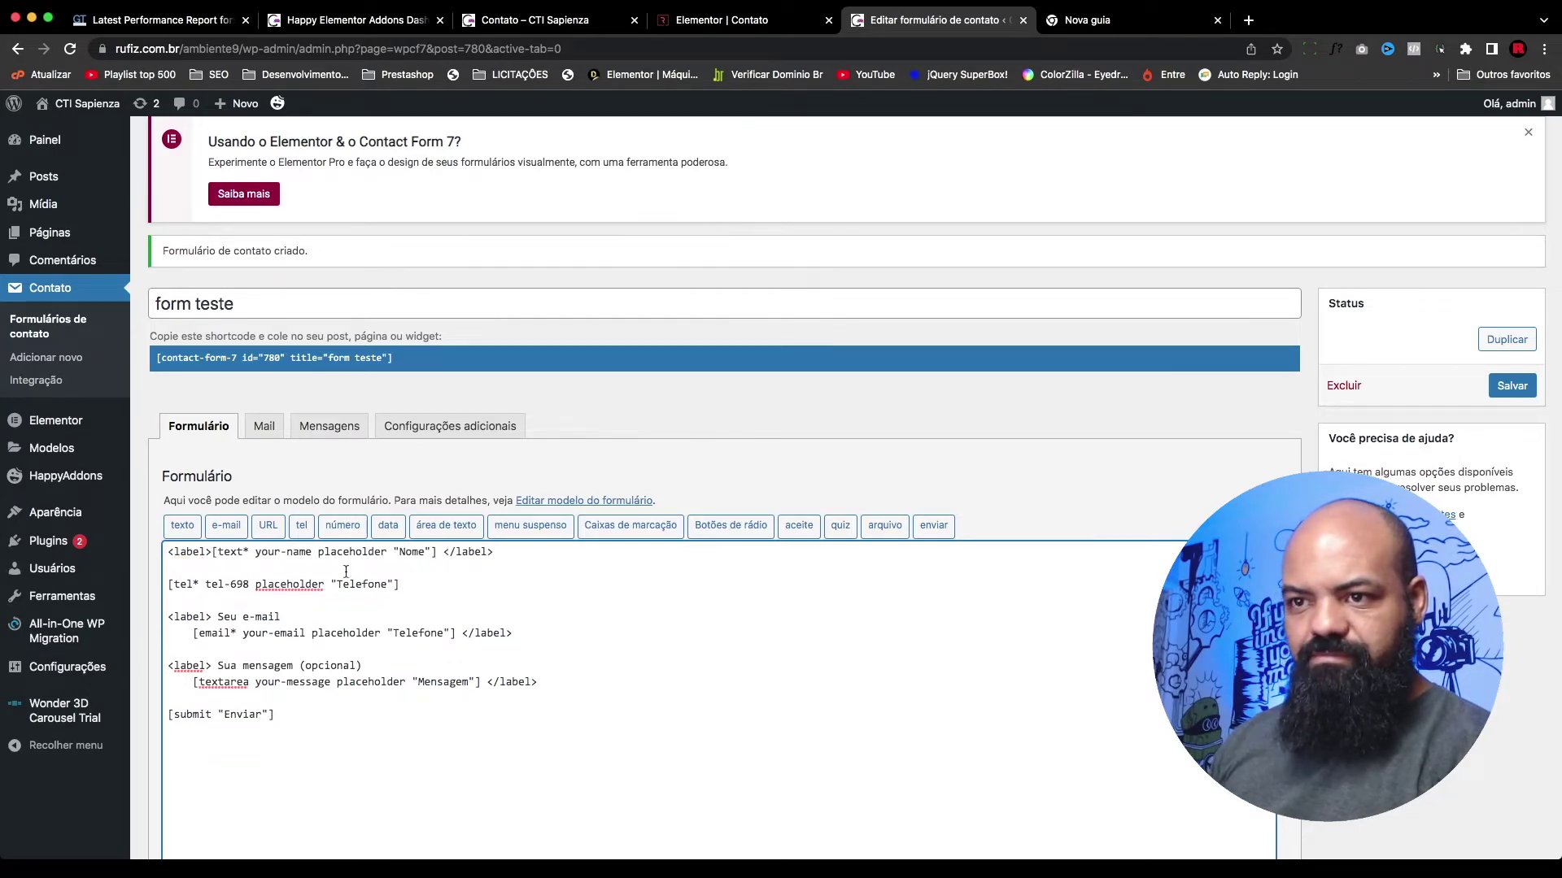
Step: Copy the opening <label> tag and paste it before the phone field
{"action": "left_click_drag", "start_coordinate": [520, 554], "coordinate": [154, 559]}
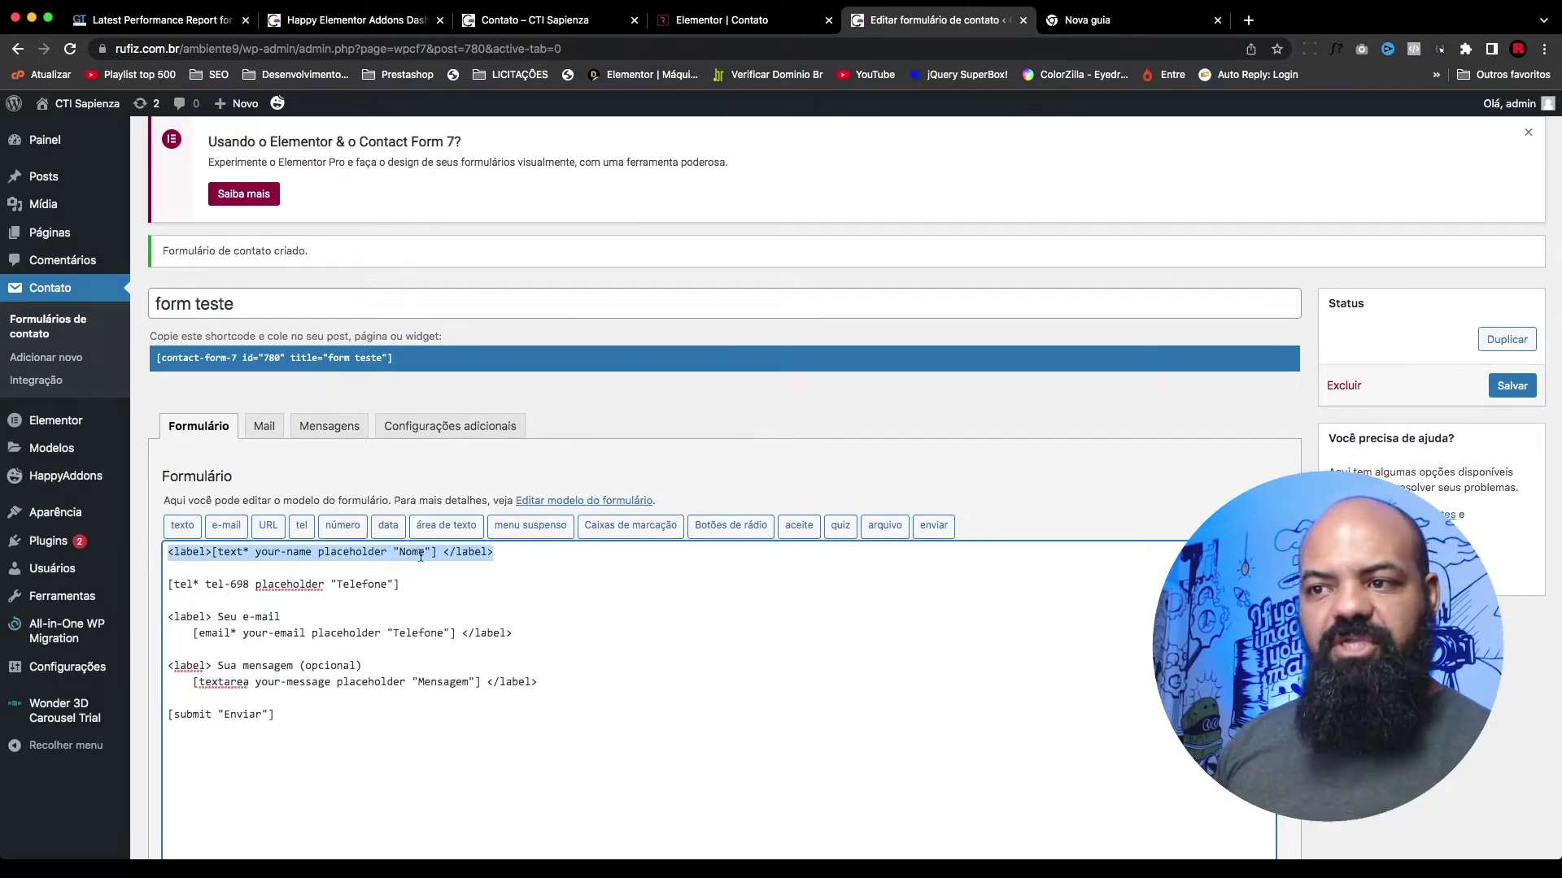
{"action": "left_click", "coordinate": [209, 558]}
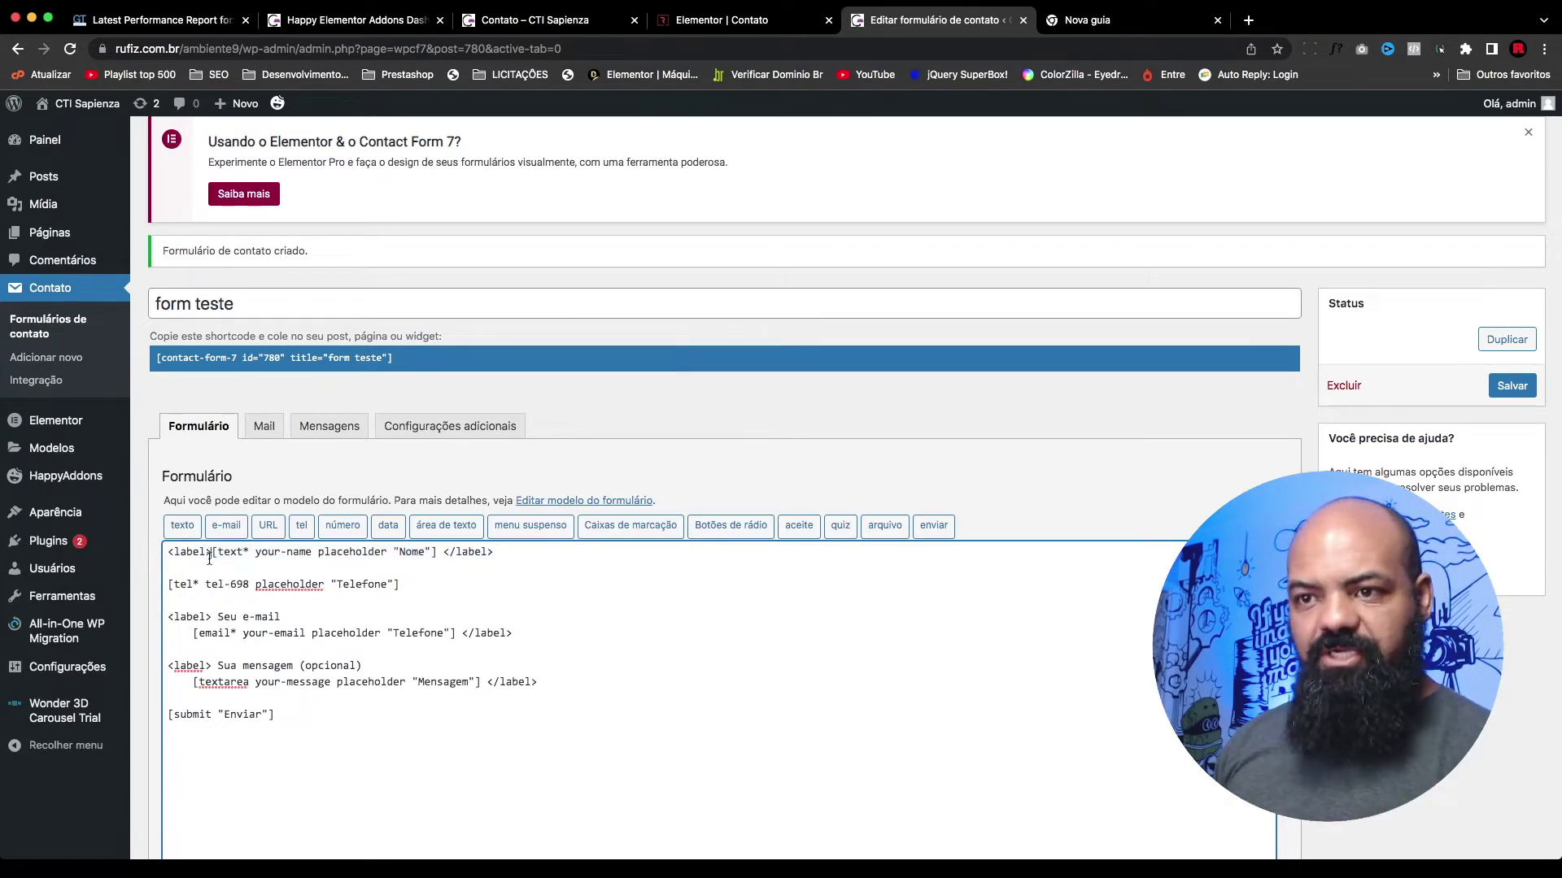
{"action": "left_click_drag", "start_coordinate": [213, 553], "coordinate": [159, 553]}
{"action": "key", "text": "ctrl+c"}
{"action": "left_click", "coordinate": [162, 586]}
{"action": "key", "text": "ctrl+v"}
{"action": "key", "text": "BackSpace"}
{"action": "key", "text": "BackSpace"}
{"action": "key", "text": "BackSpace"}
{"action": "key", "text": "BackSpace"}
{"action": "key", "text": "BackSpace"}
{"action": "key", "text": "BackSpace"}
{"action": "key", "text": "BackSpace"}
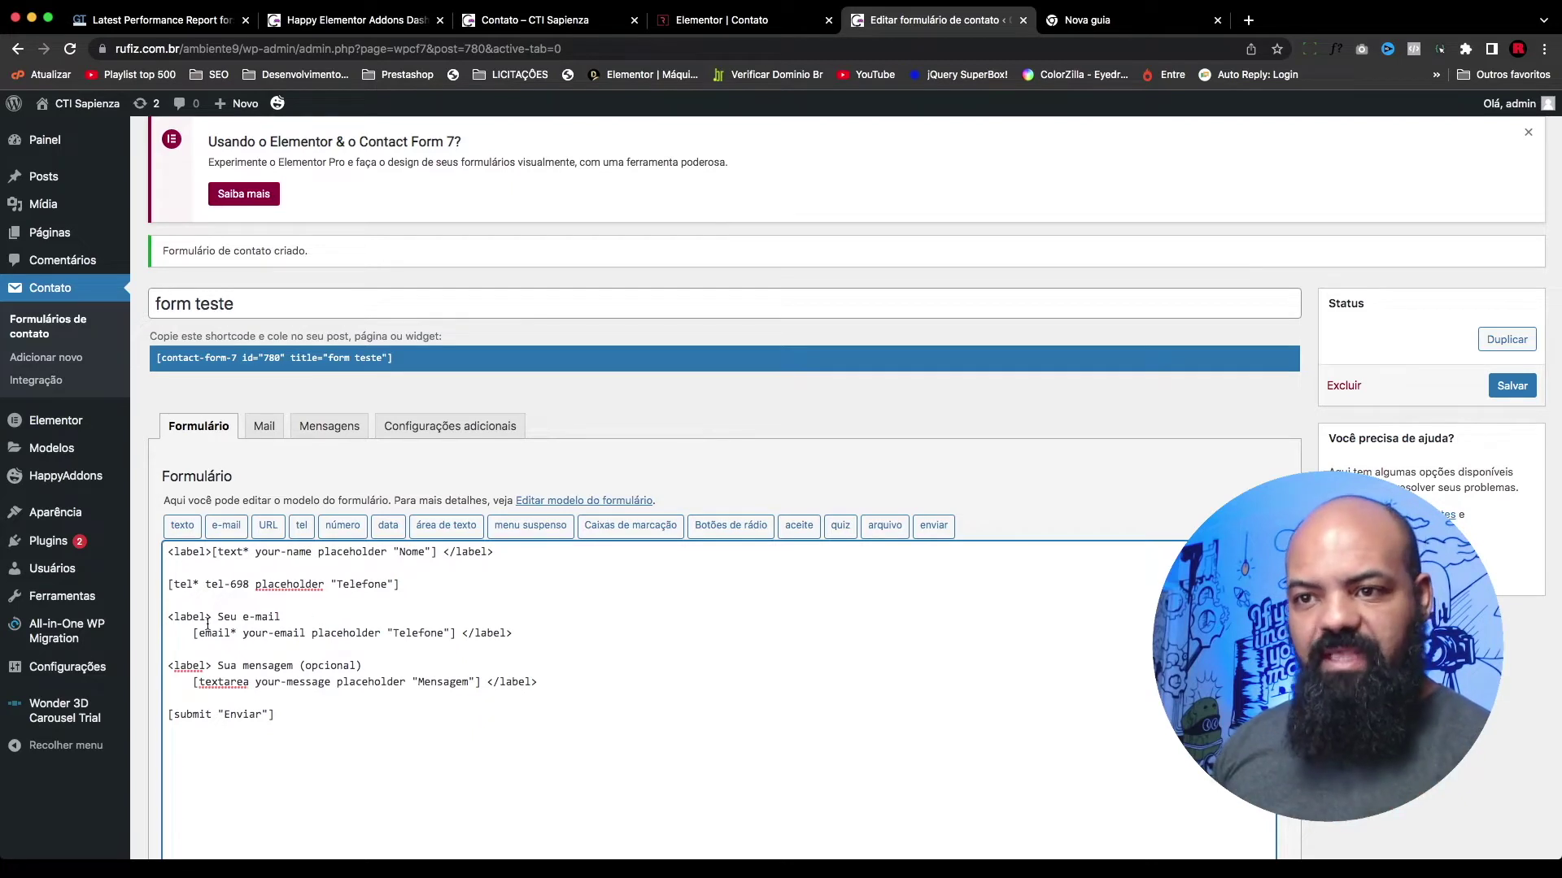
Step: Delete the 'Seu e-mail' label text and join the [email*] tag onto the <label> line
{"action": "left_click_drag", "start_coordinate": [281, 618], "coordinate": [217, 618]}
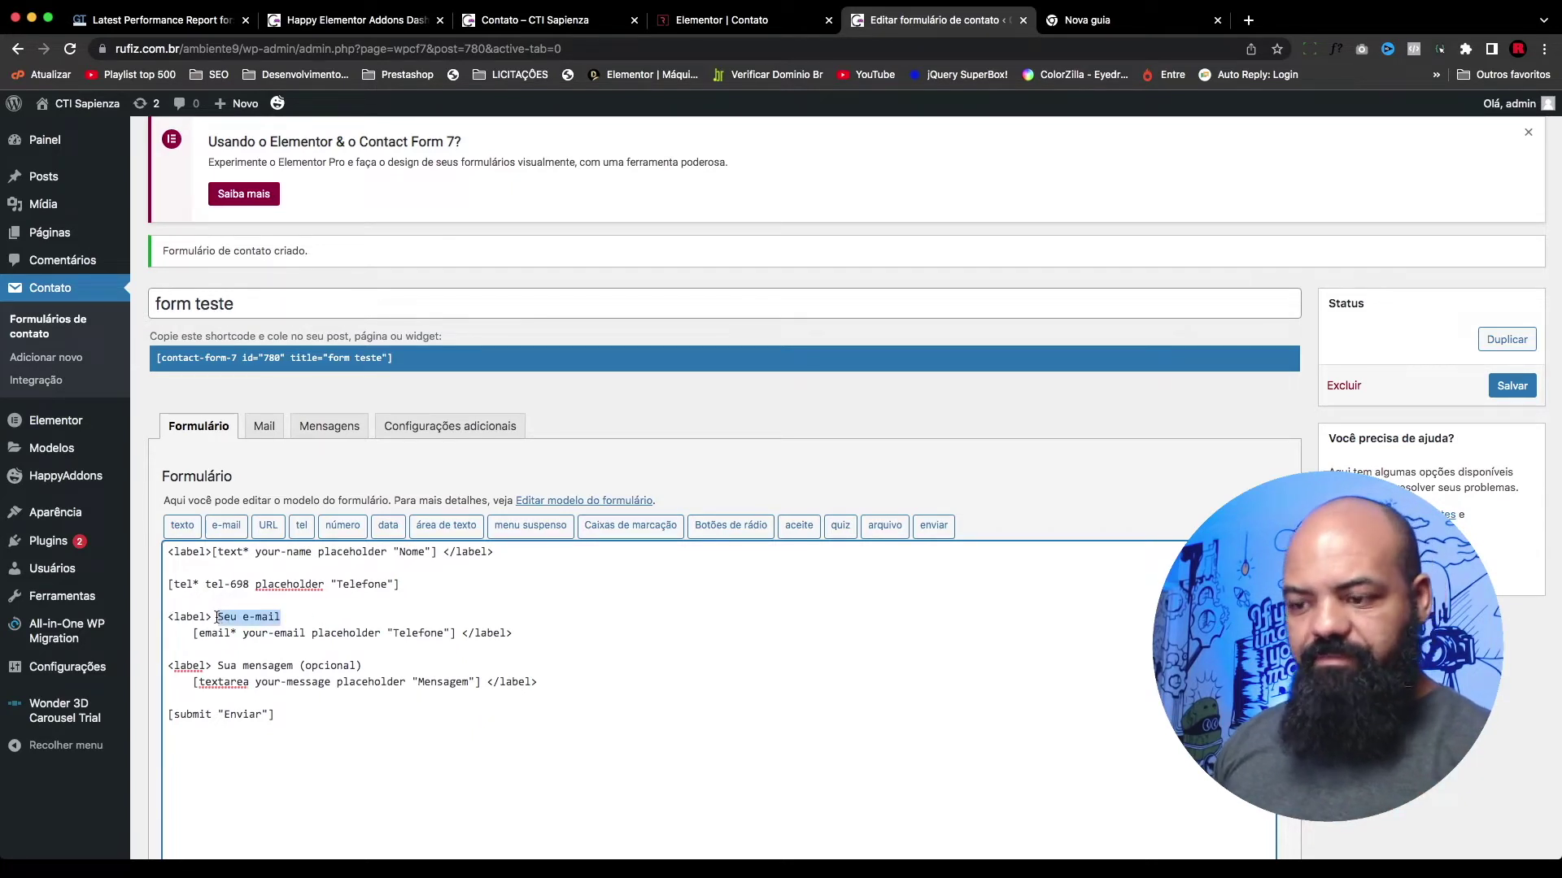
{"action": "key", "text": "BackSpace"}
{"action": "left_click", "coordinate": [193, 633]}
{"action": "key", "text": "BackSpace"}
{"action": "key", "text": "BackSpace"}
{"action": "key", "text": "BackSpace"}
{"action": "key", "text": "BackSpace"}
{"action": "key", "text": "BackSpace"}
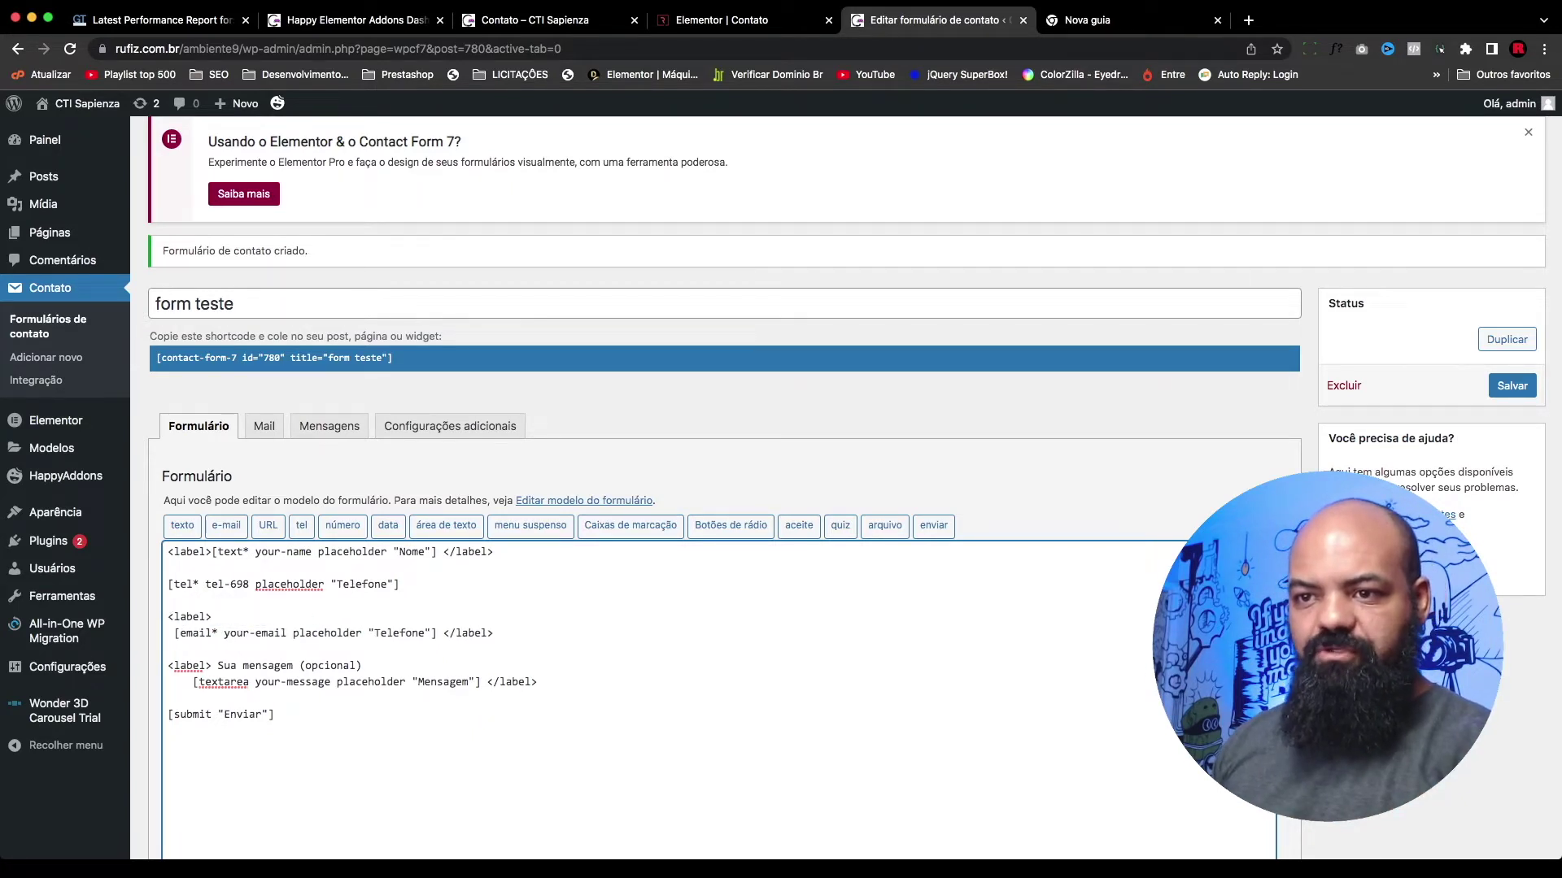
{"action": "key", "text": "BackSpace"}
Step: Undo the trial removal of the 'Sua mensagem (opcional)' label and save the form template
{"action": "left_click_drag", "start_coordinate": [372, 651], "coordinate": [217, 651]}
{"action": "key", "text": "BackSpace"}
{"action": "left_click", "coordinate": [189, 664]}
{"action": "key", "text": "BackSpace"}
{"action": "key", "text": "super+z"}
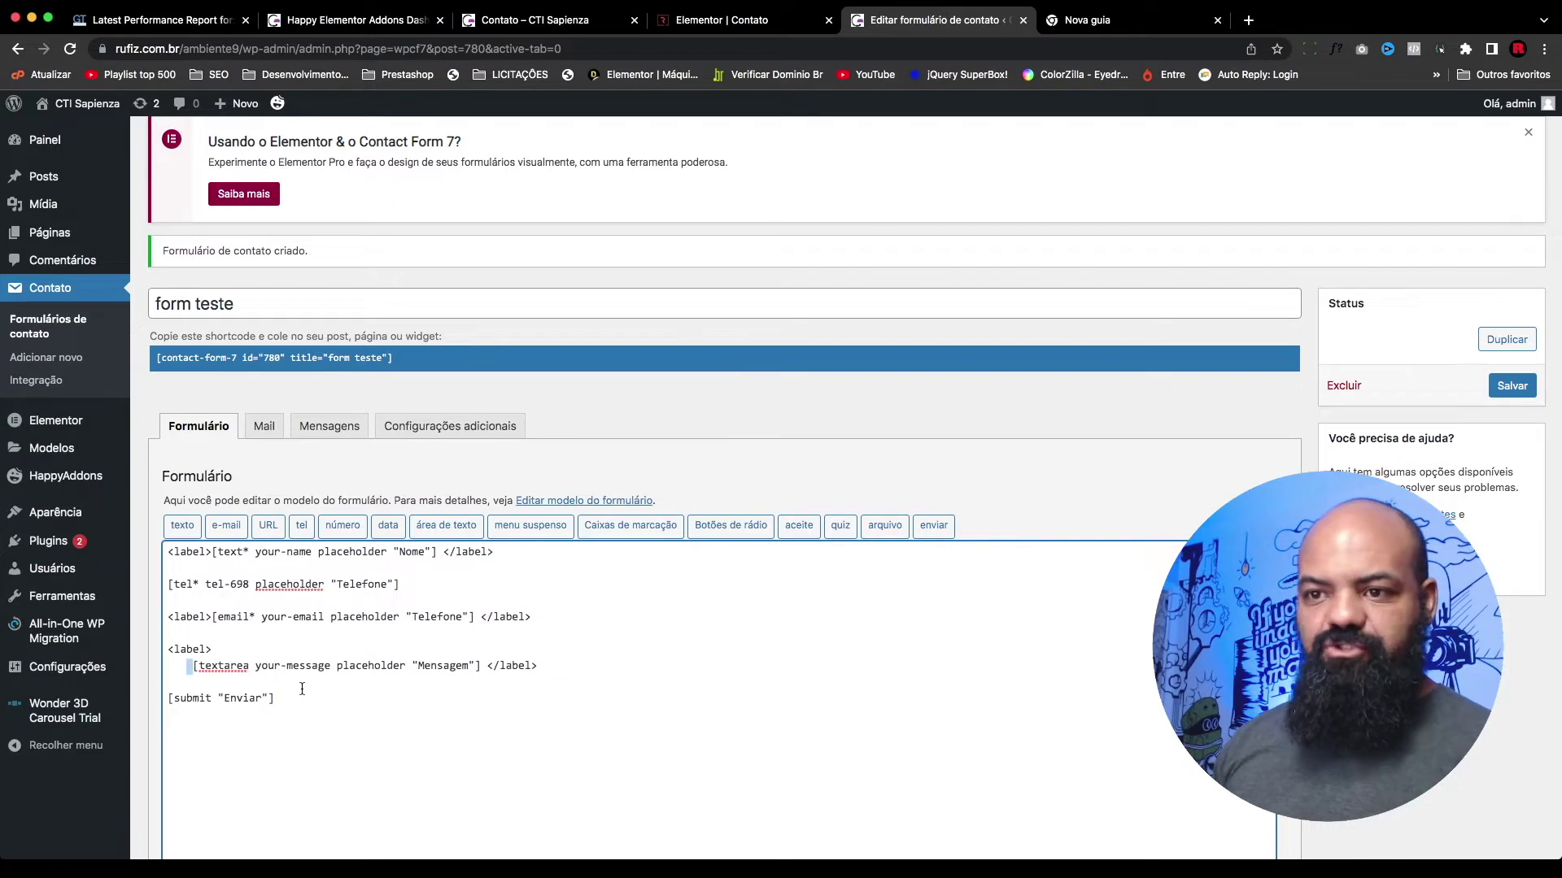
{"action": "key", "text": "super+z"}
{"action": "left_click", "coordinate": [167, 585]}
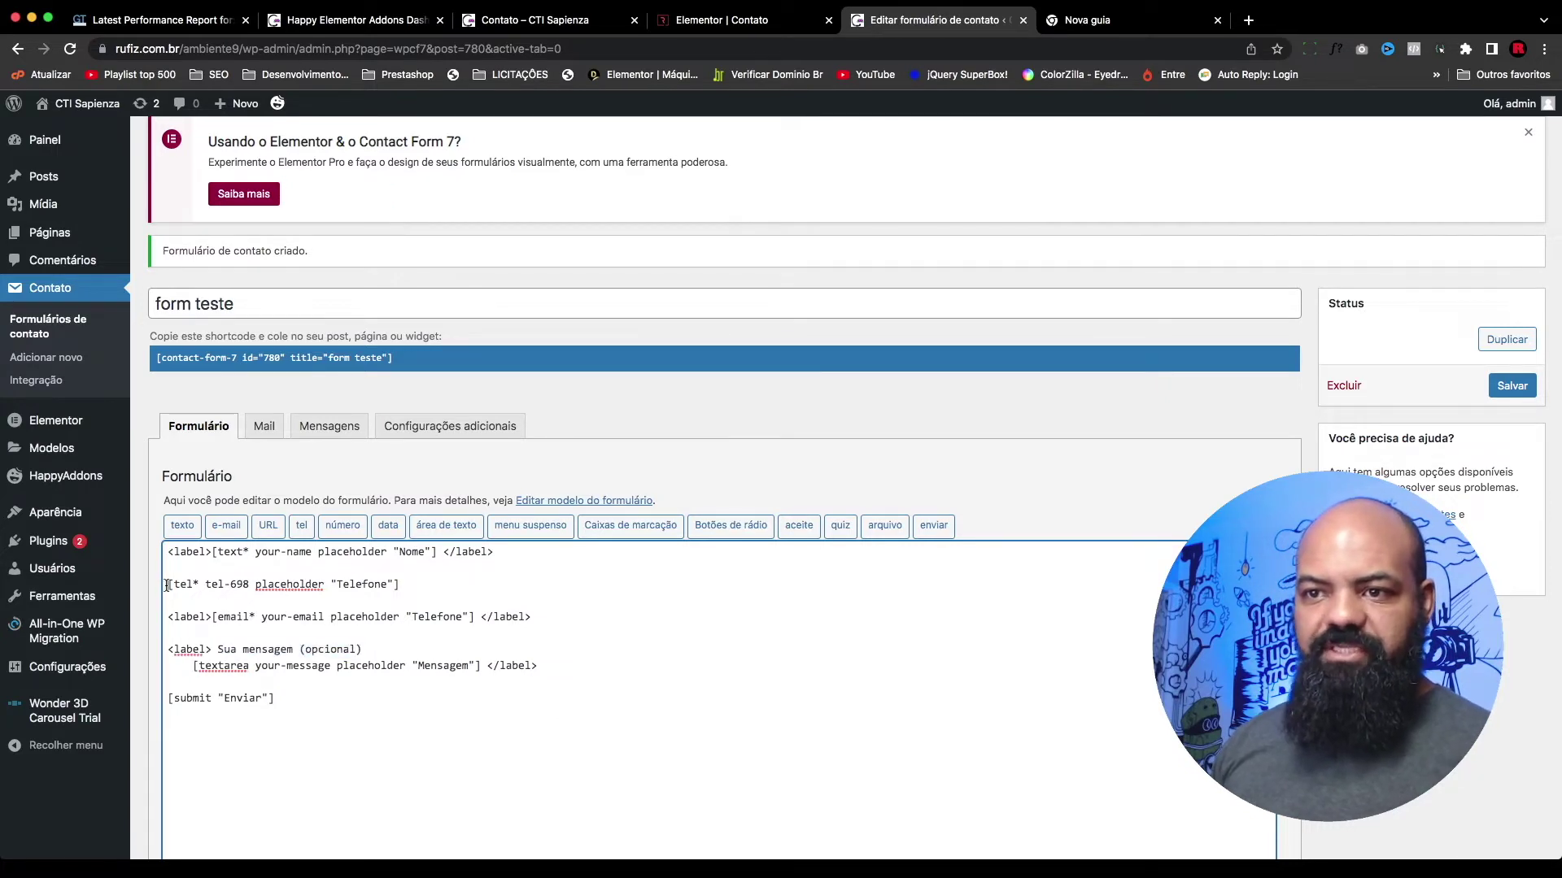
{"action": "left_click_drag", "start_coordinate": [217, 650], "coordinate": [382, 646]}
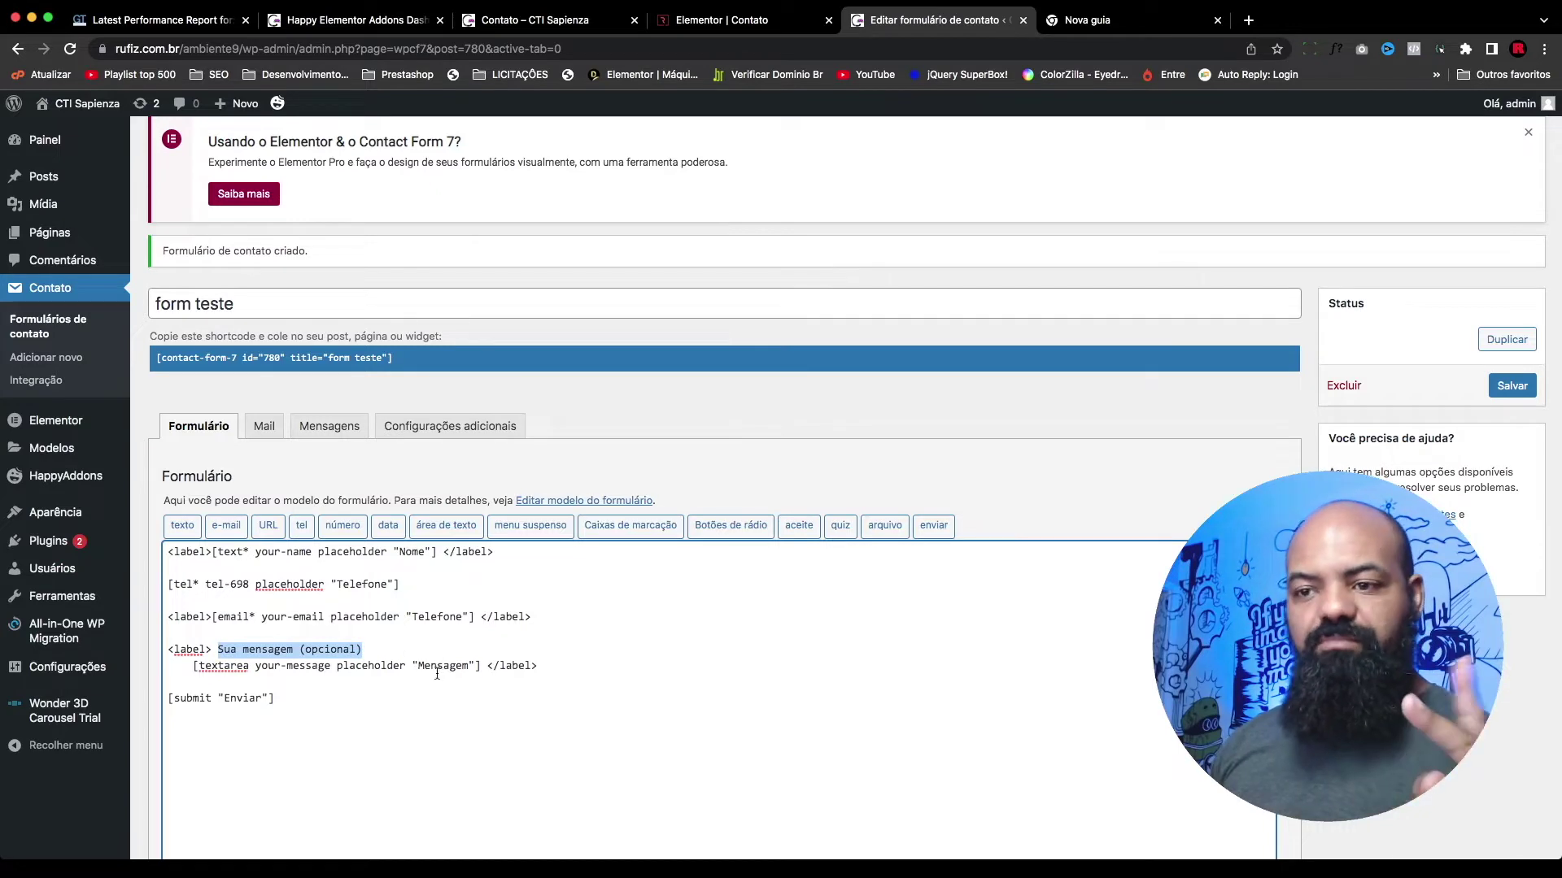
{"action": "left_click", "coordinate": [1513, 386]}
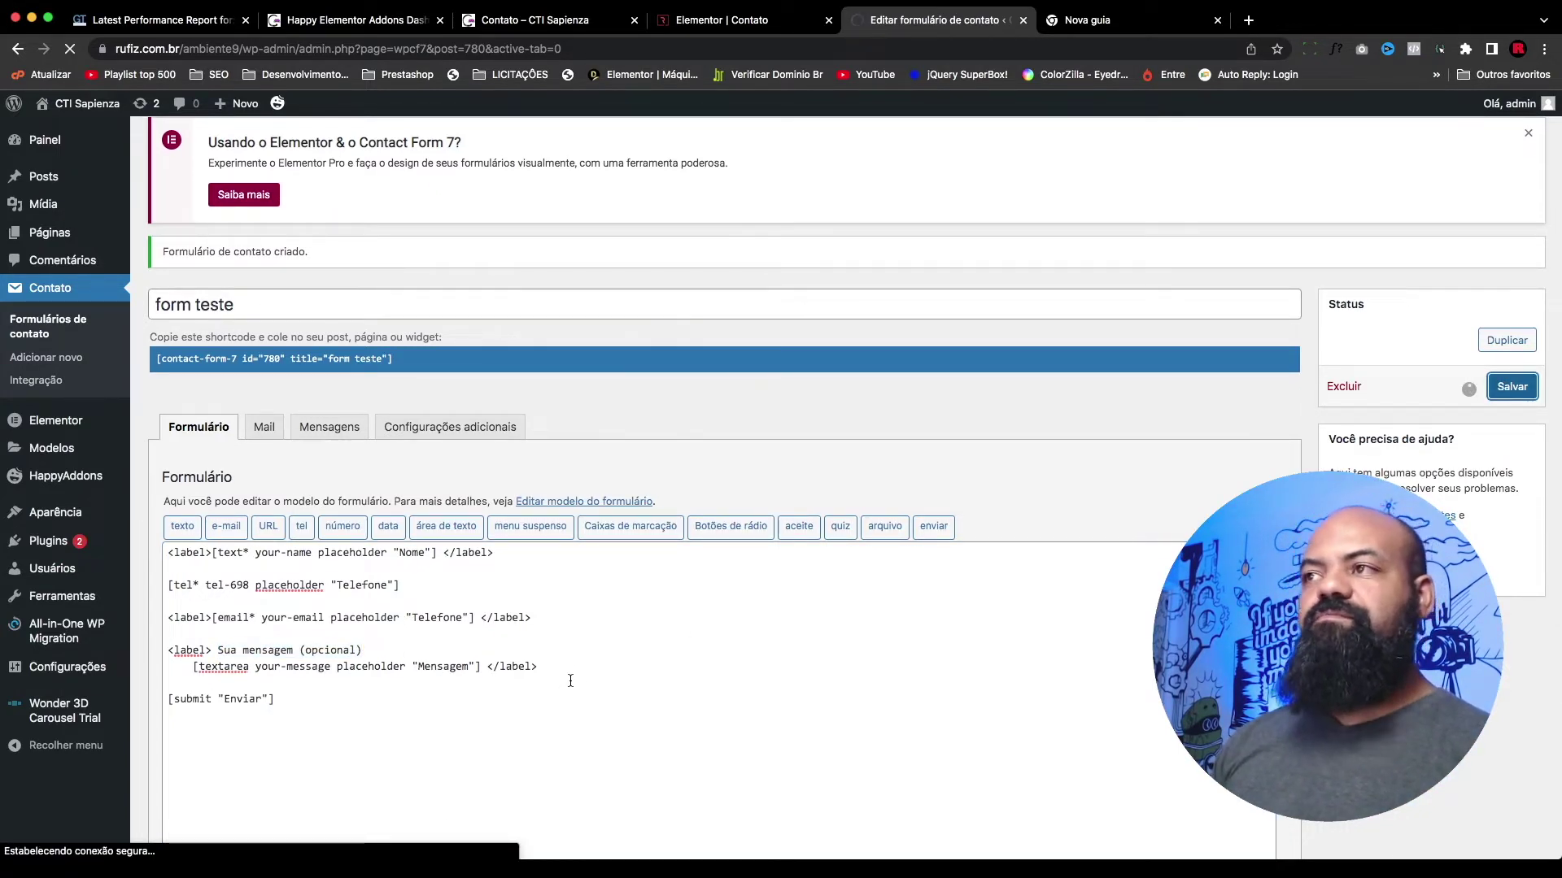
{"action": "left_click", "coordinate": [721, 20]}
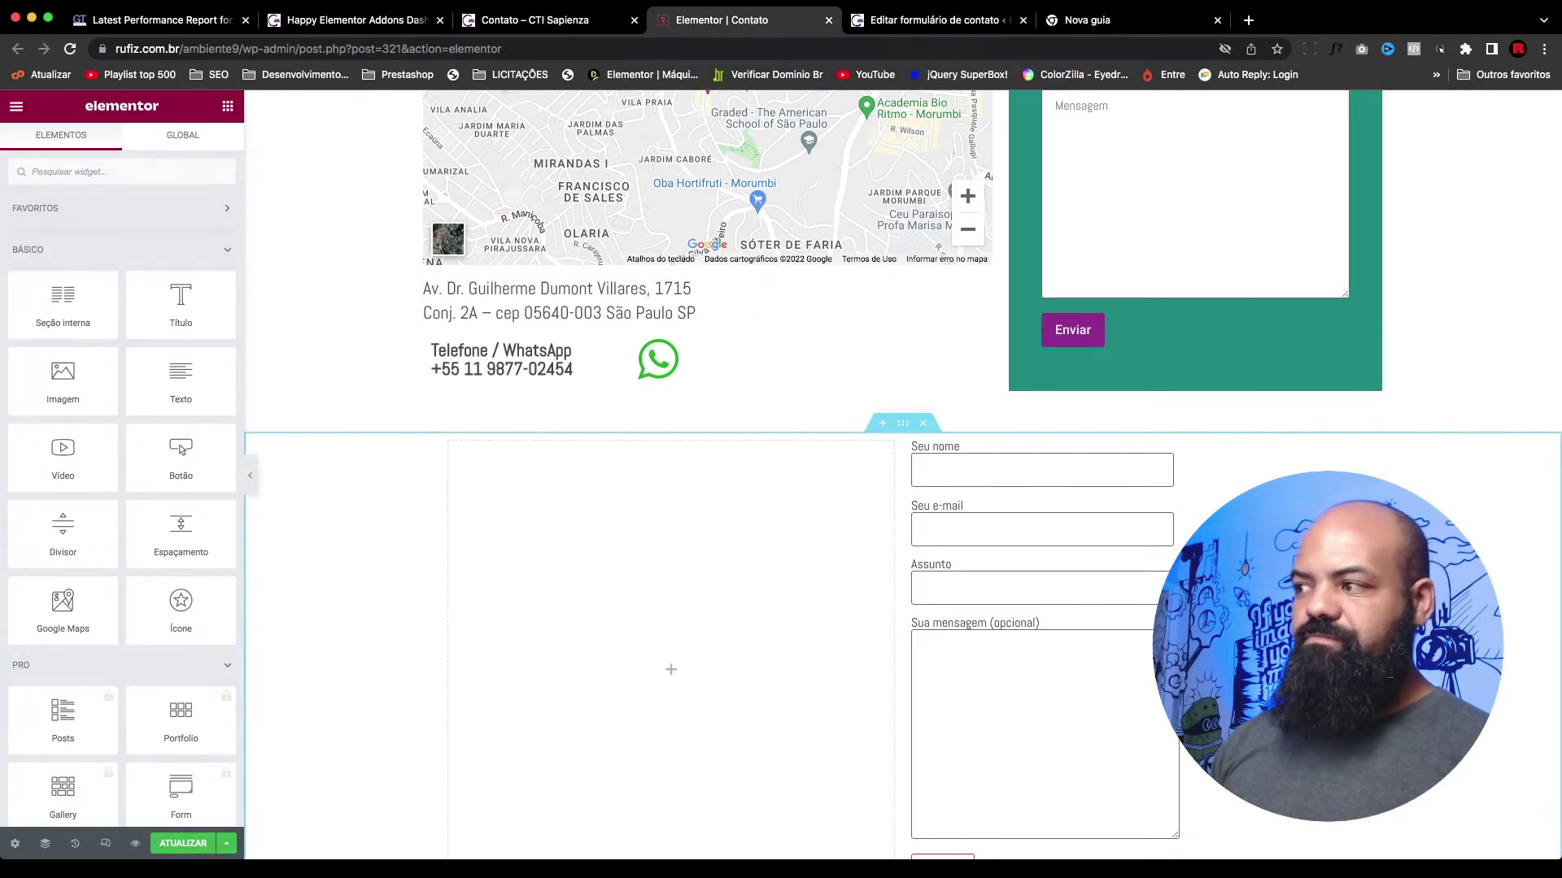
Step: Set the lower Contact Form 7 widget's Select Your Form to 'form teste'
{"action": "scroll", "coordinate": [41, 313], "scroll_direction": "down", "scroll_amount": 1}
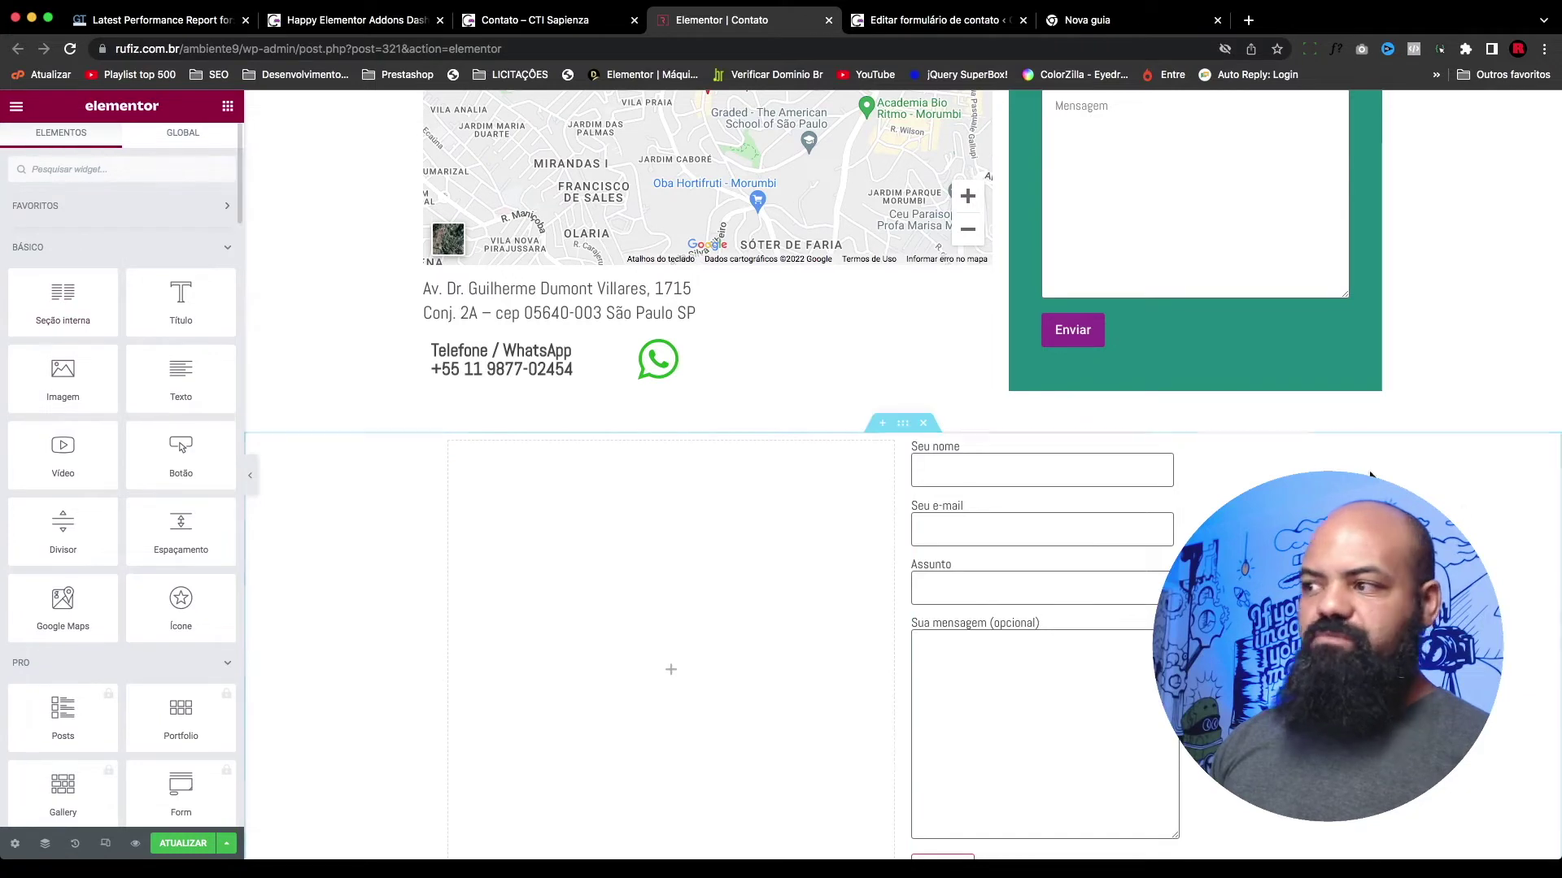
{"action": "left_click", "coordinate": [1348, 452]}
{"action": "left_click", "coordinate": [61, 248]}
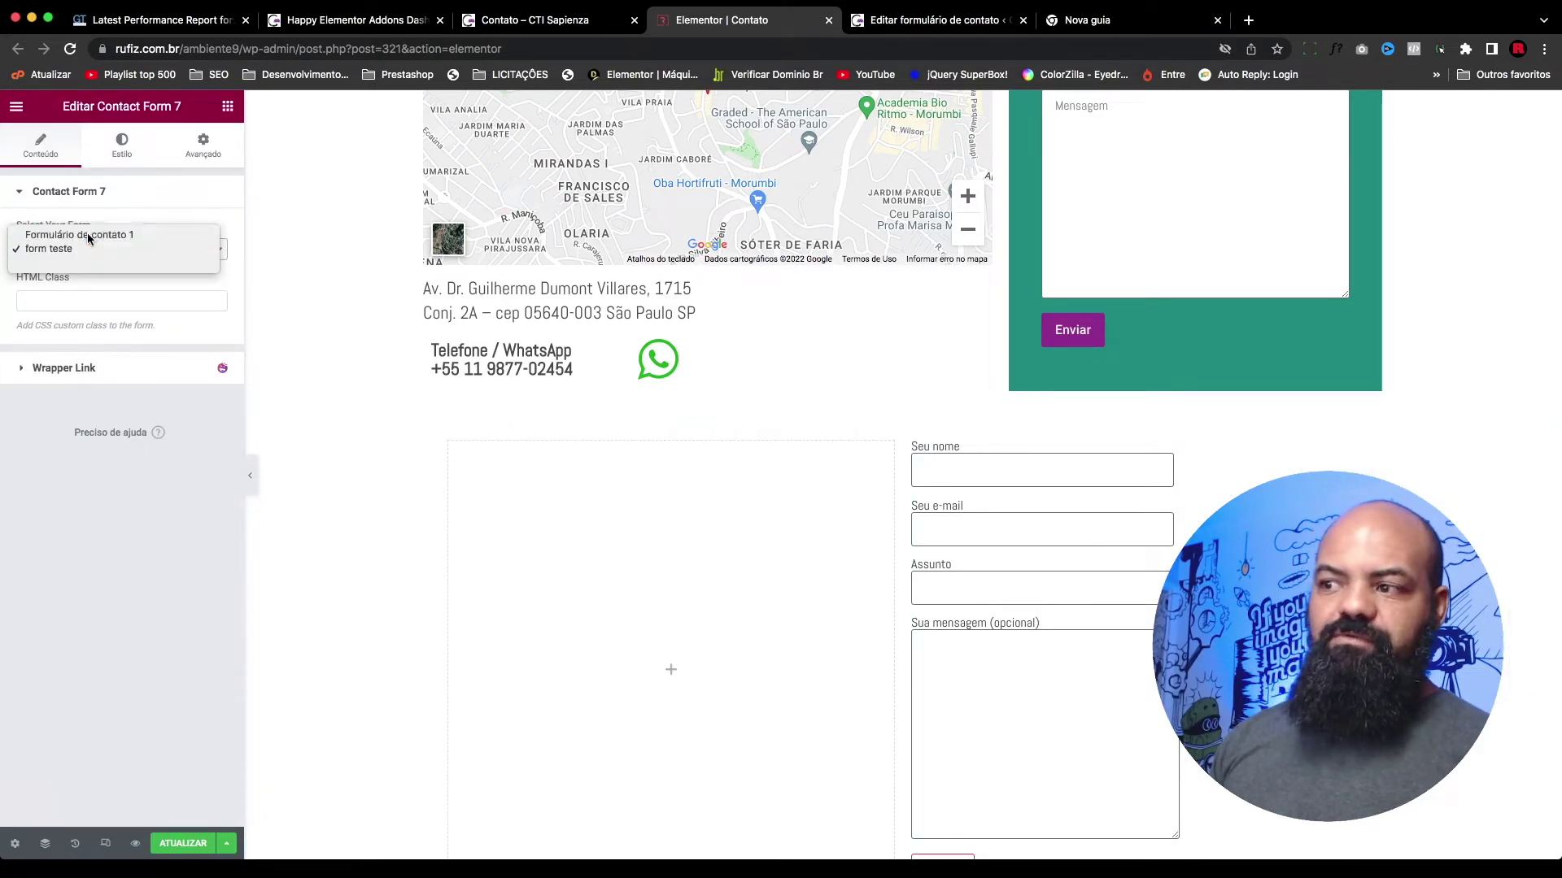
{"action": "left_click", "coordinate": [90, 236]}
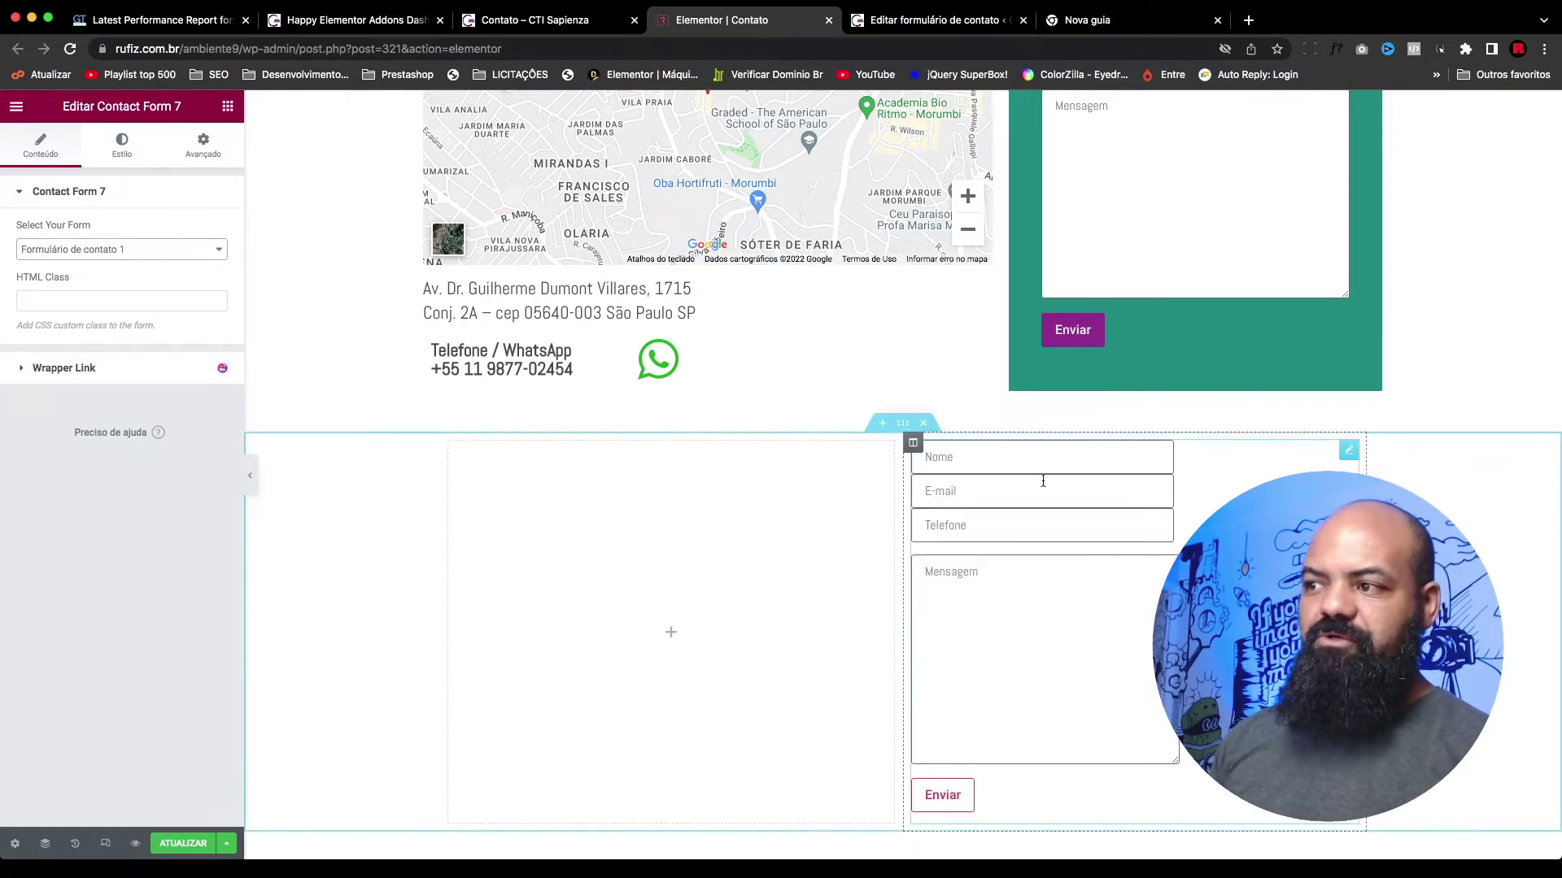
{"action": "left_click", "coordinate": [174, 250]}
{"action": "left_click", "coordinate": [90, 275]}
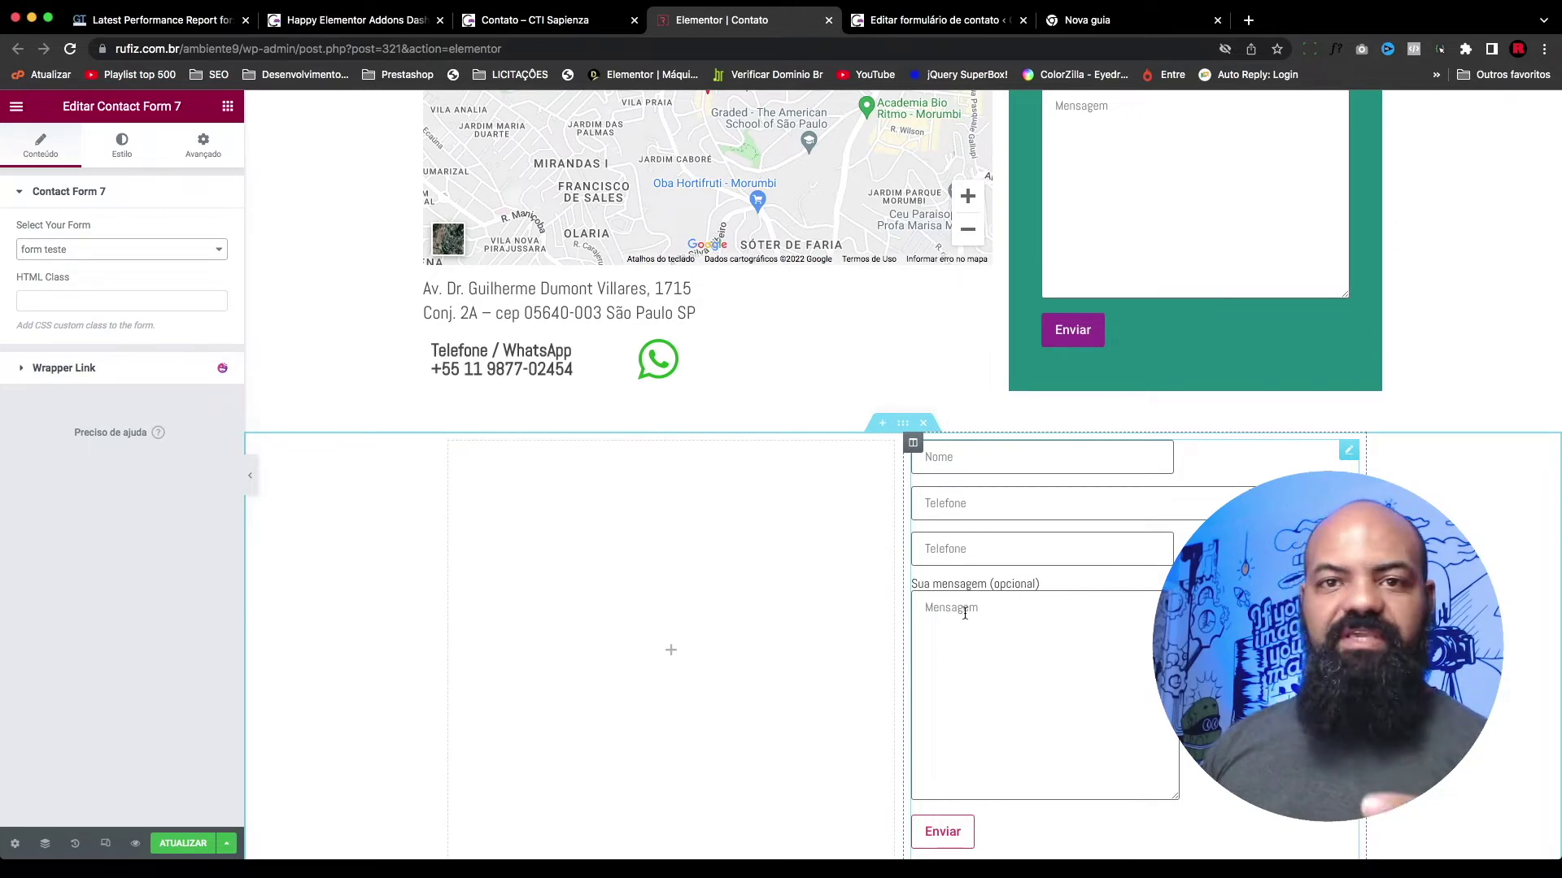
{"action": "left_click_drag", "start_coordinate": [1052, 581], "coordinate": [940, 585]}
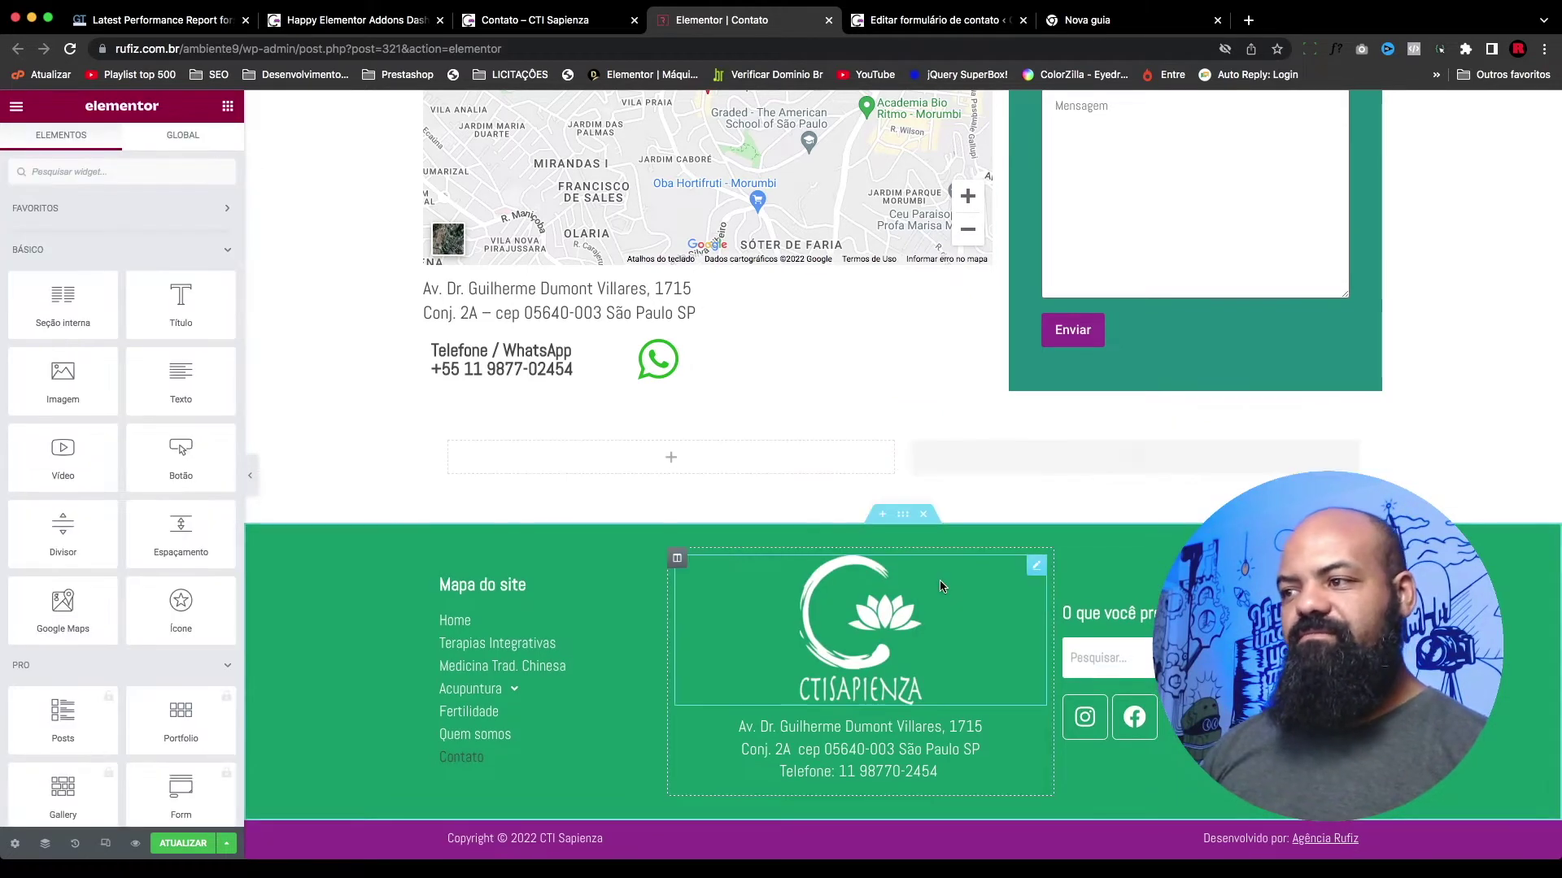
{"action": "key", "text": "super+z"}
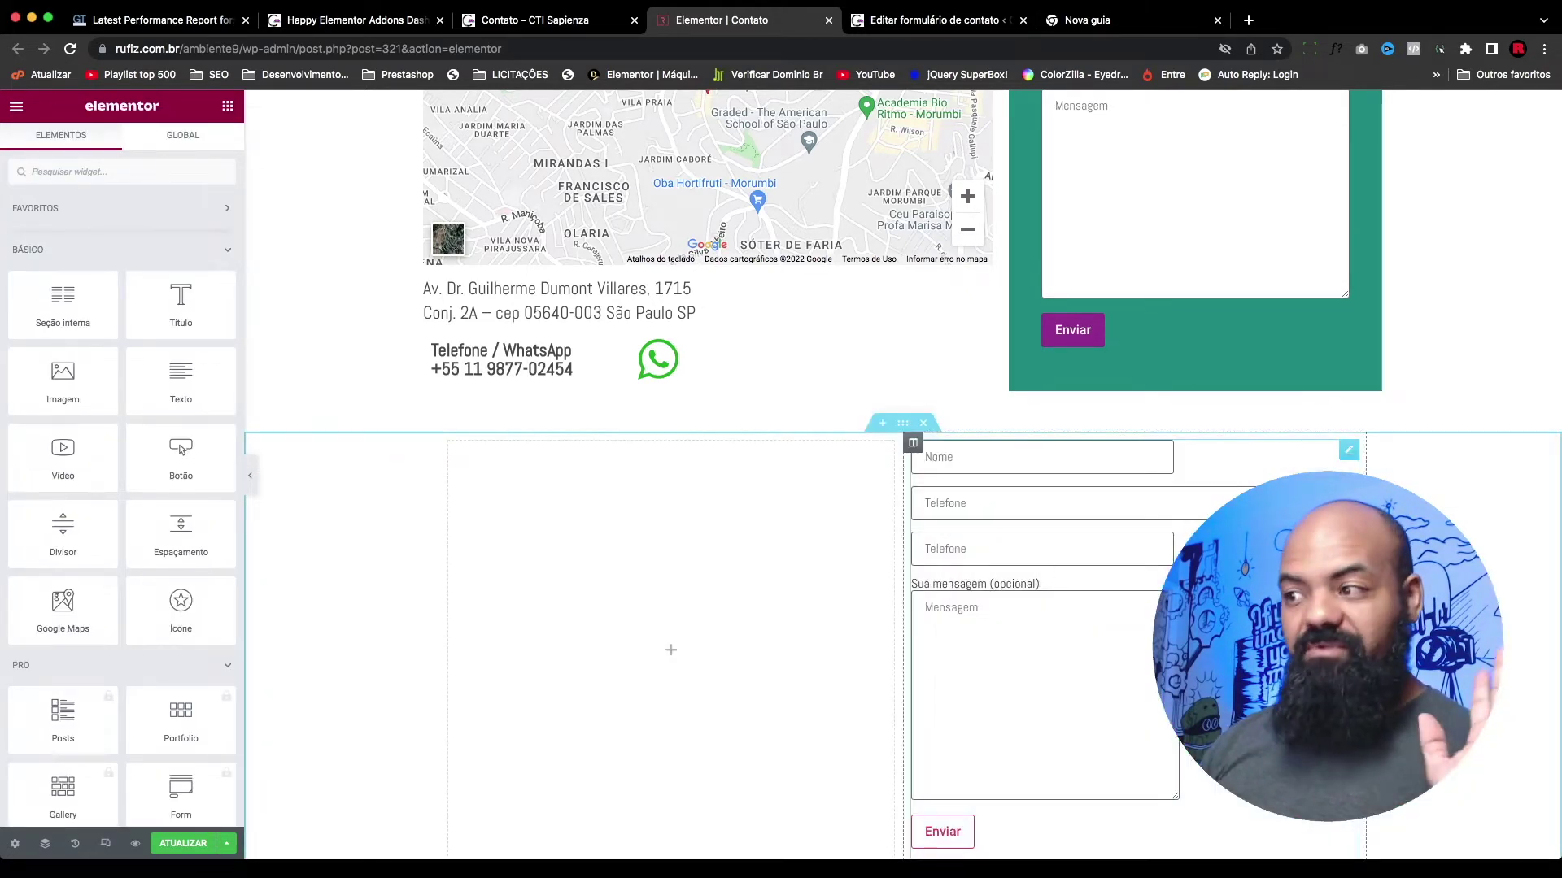
{"action": "scroll", "coordinate": [1074, 658], "scroll_direction": "down", "scroll_amount": 2}
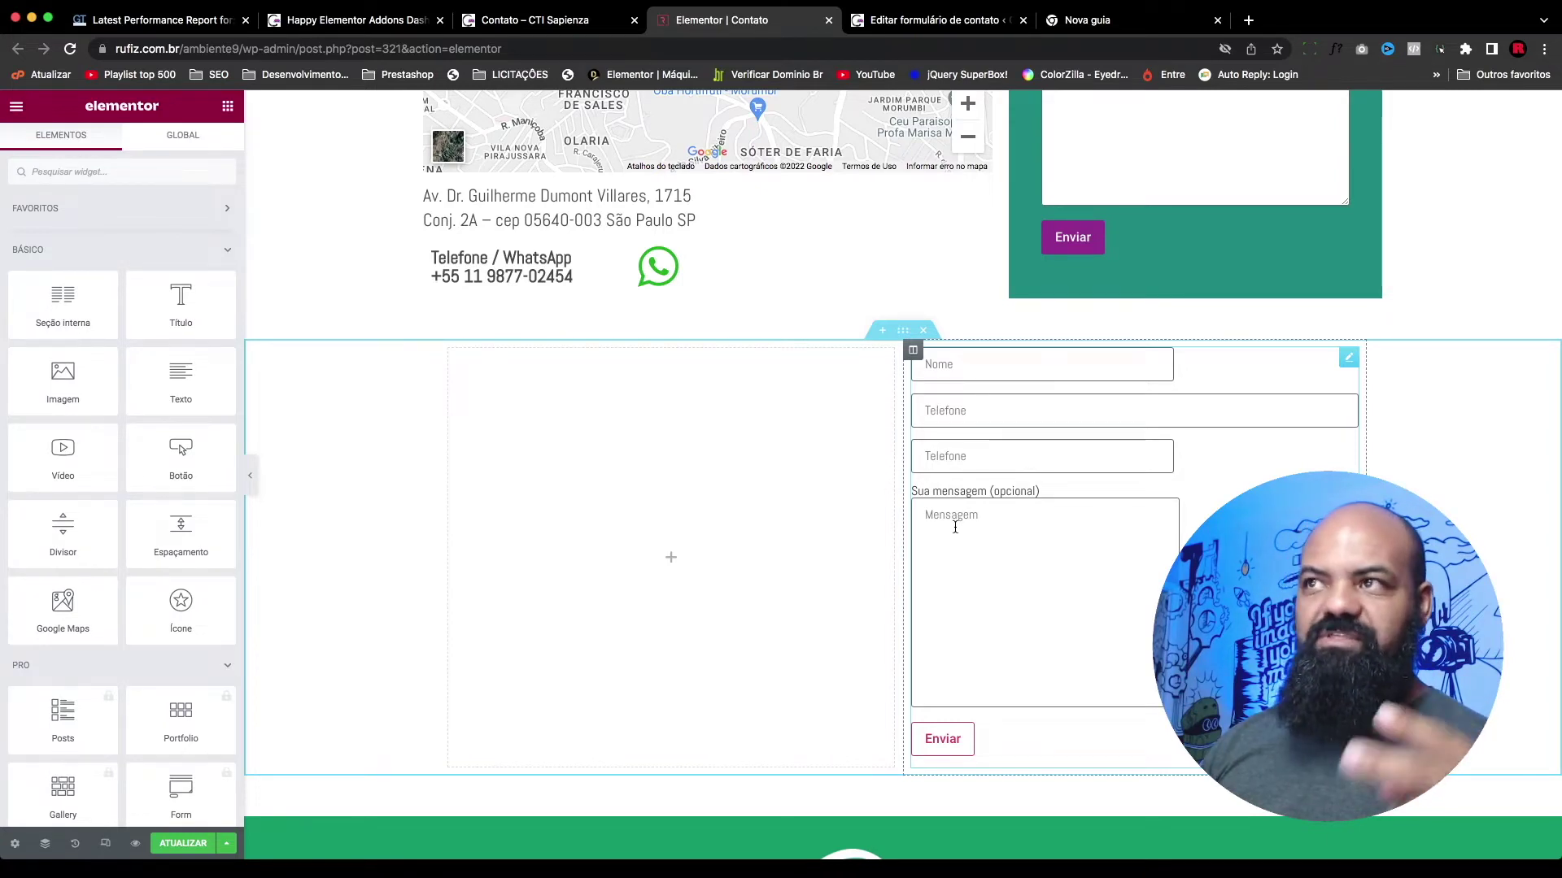
{"action": "left_click", "coordinate": [967, 25]}
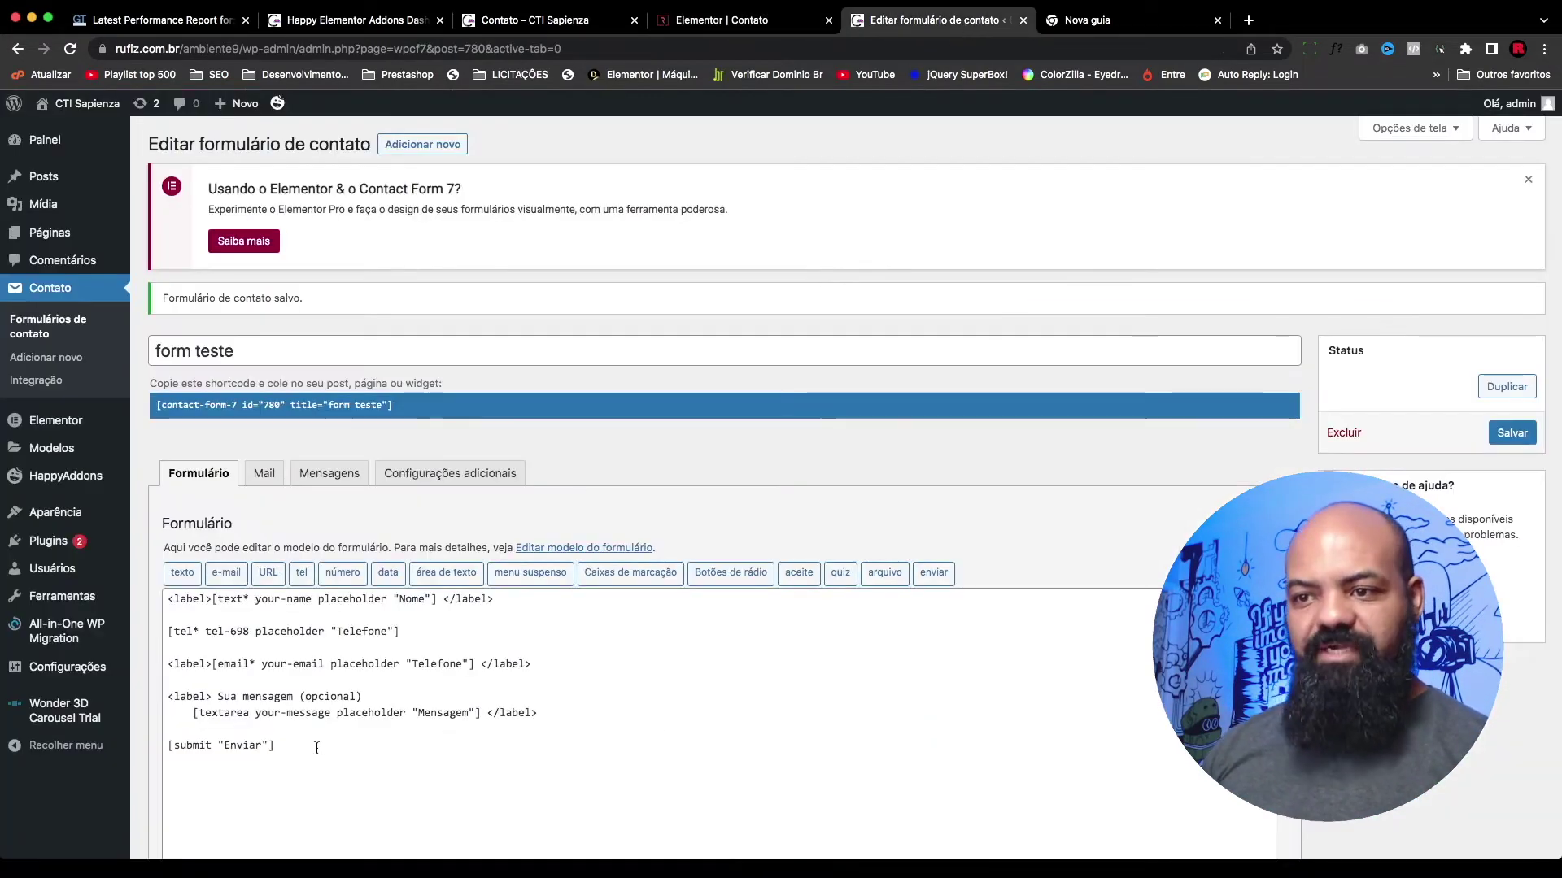
Step: Delete the 'Sua mensagem (opcional)' label text and join [textarea] onto the <label> line
{"action": "scroll", "coordinate": [275, 695], "scroll_direction": "down", "scroll_amount": 1}
{"action": "left_click_drag", "start_coordinate": [216, 663], "coordinate": [363, 662]}
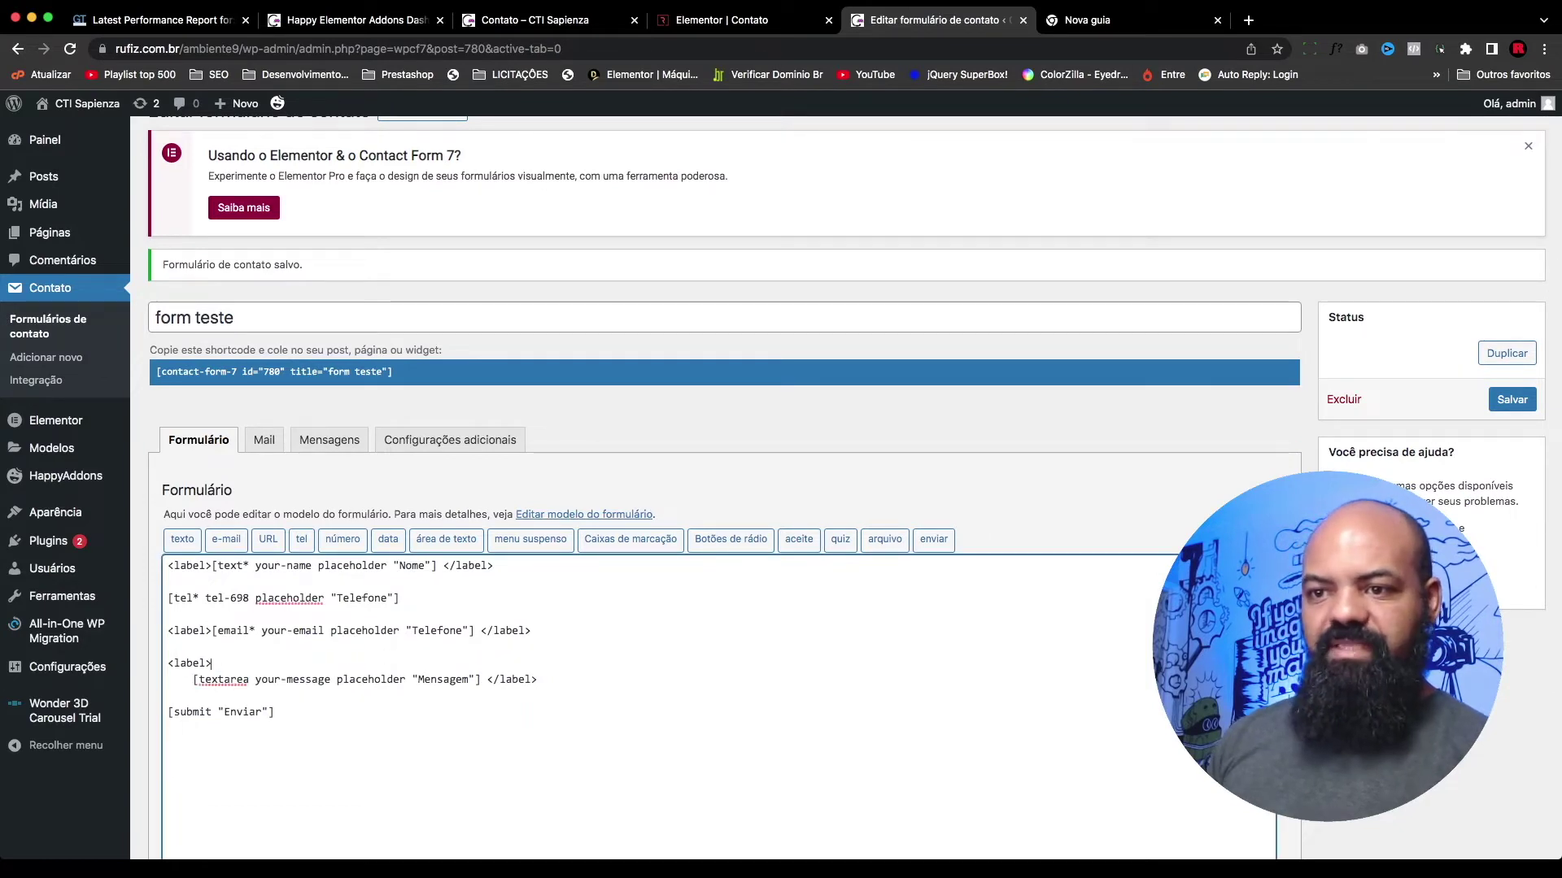
{"action": "left_click", "coordinate": [193, 679]}
{"action": "key", "text": "BackSpace"}
{"action": "key", "text": "BackSpace"}
{"action": "key", "text": "BackSpace"}
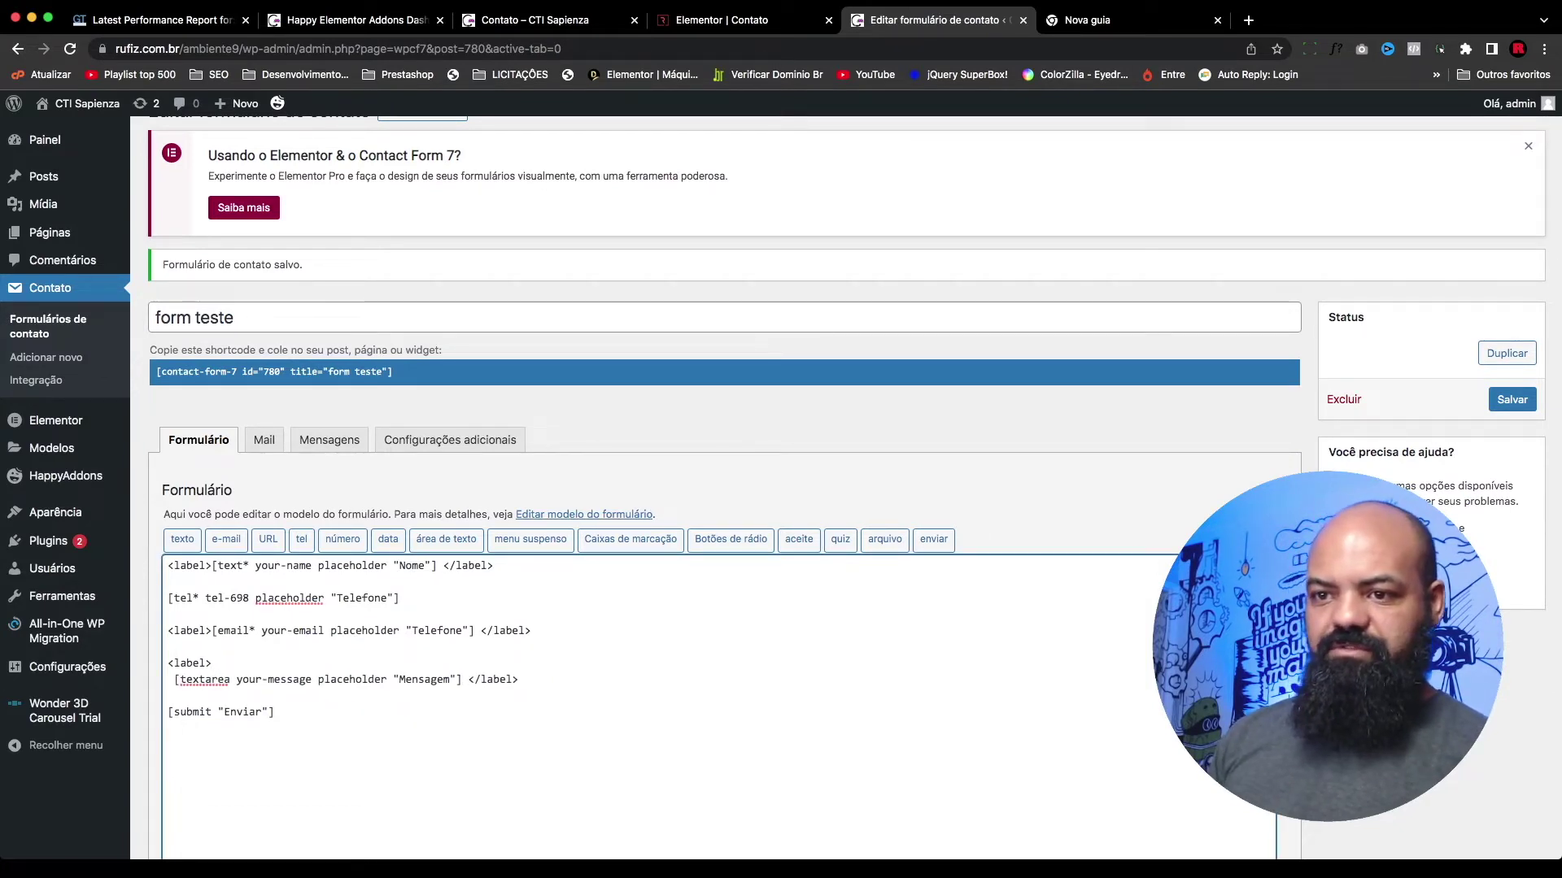
{"action": "key", "text": "BackSpace"}
{"action": "key", "text": "BackSpace"}
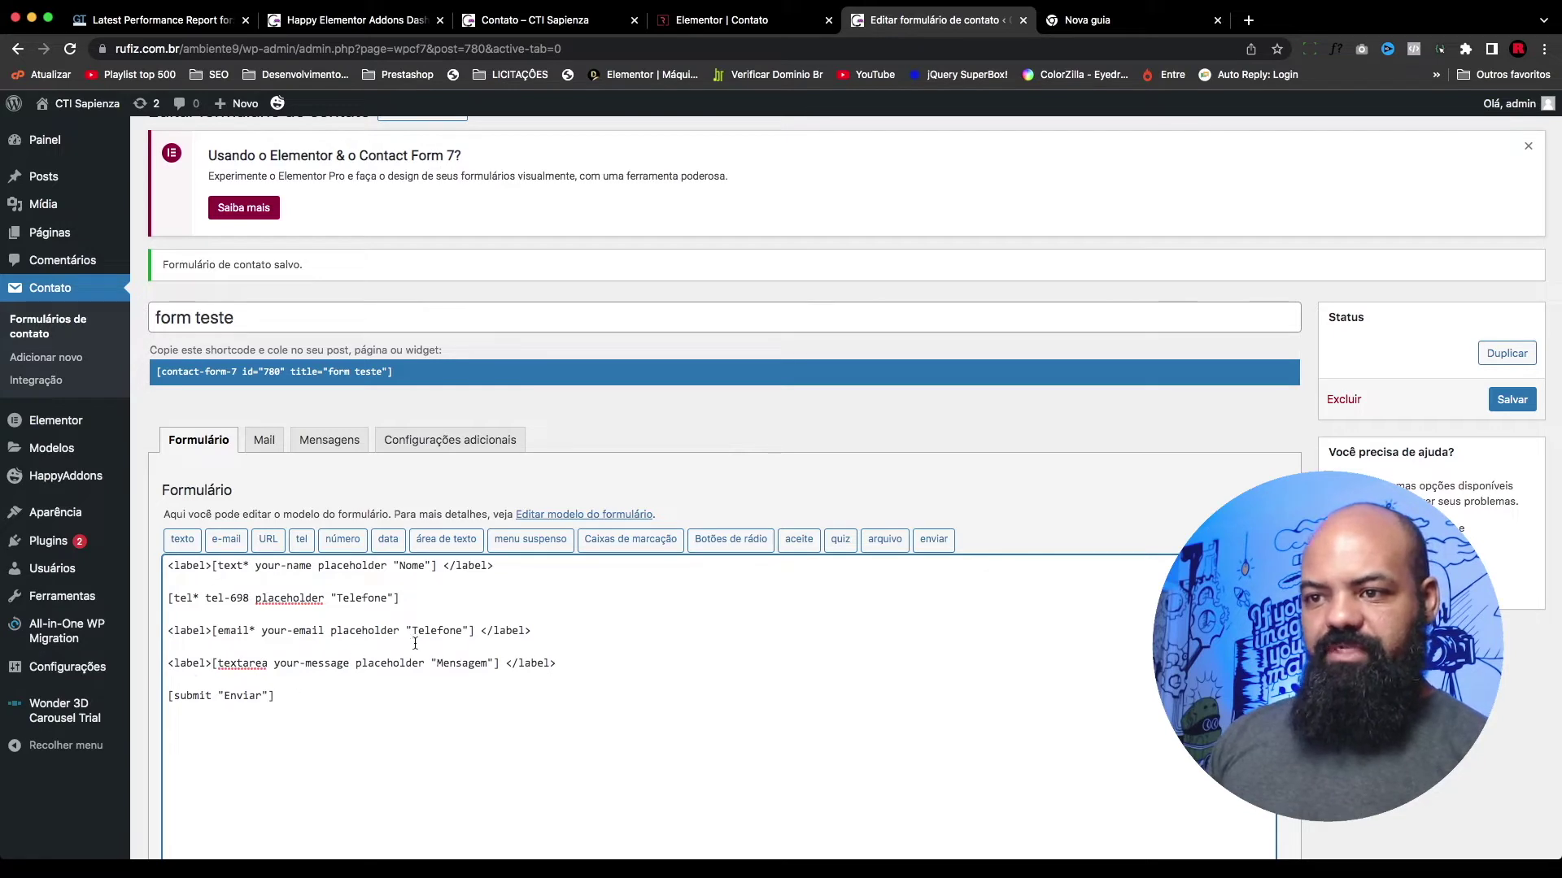
Step: Change the email field's placeholder from Telefone to 'E-mail' and save the form
{"action": "double_click", "coordinate": [431, 632]}
{"action": "type", "text": "E-mail"}
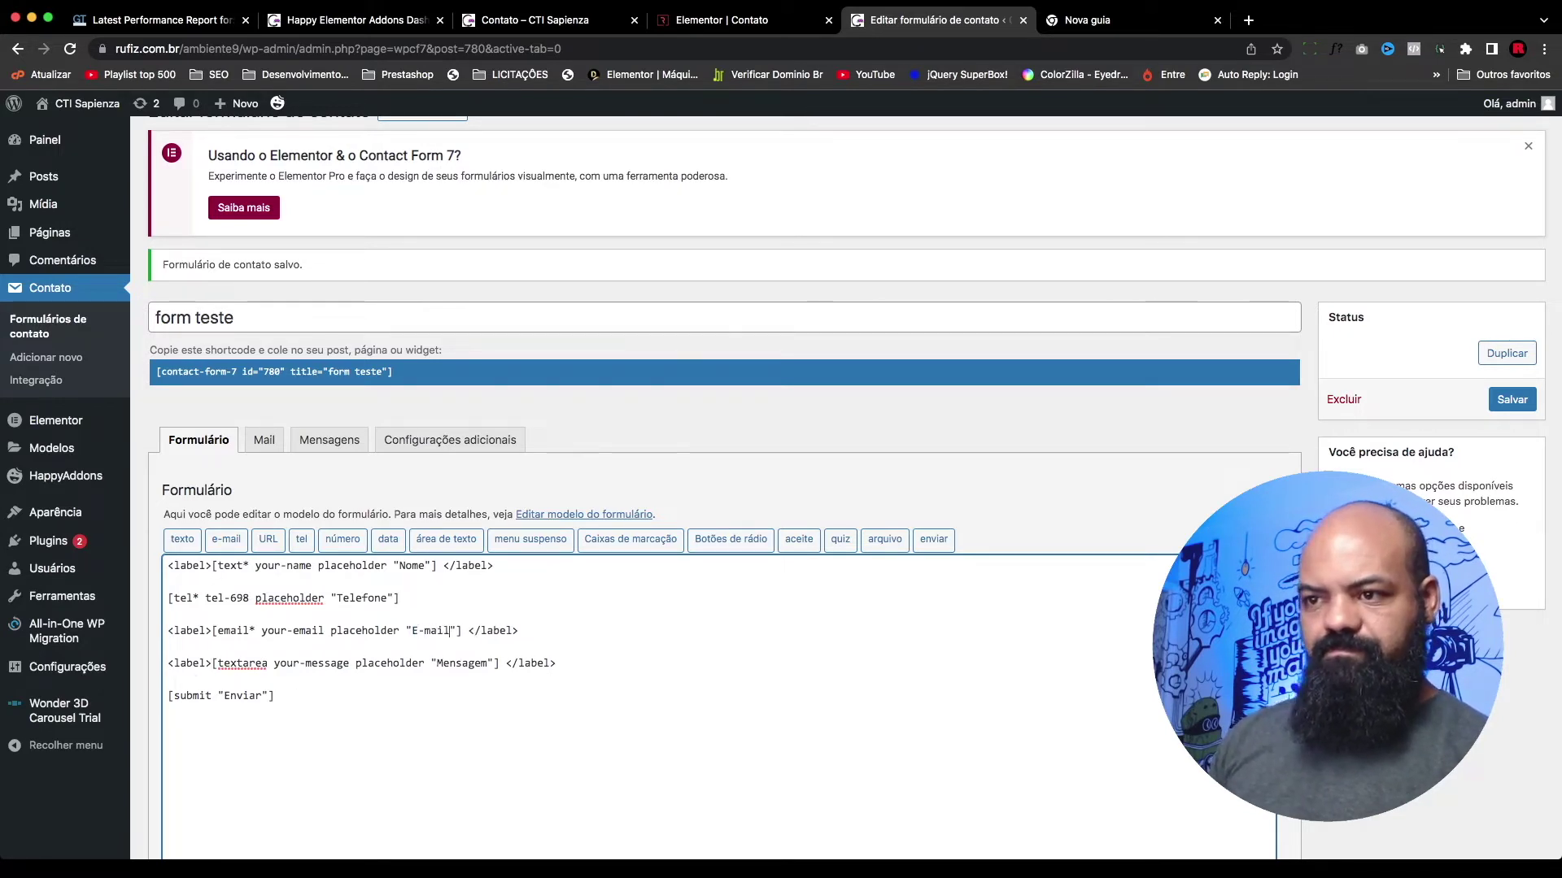
{"action": "left_click", "coordinate": [1513, 399]}
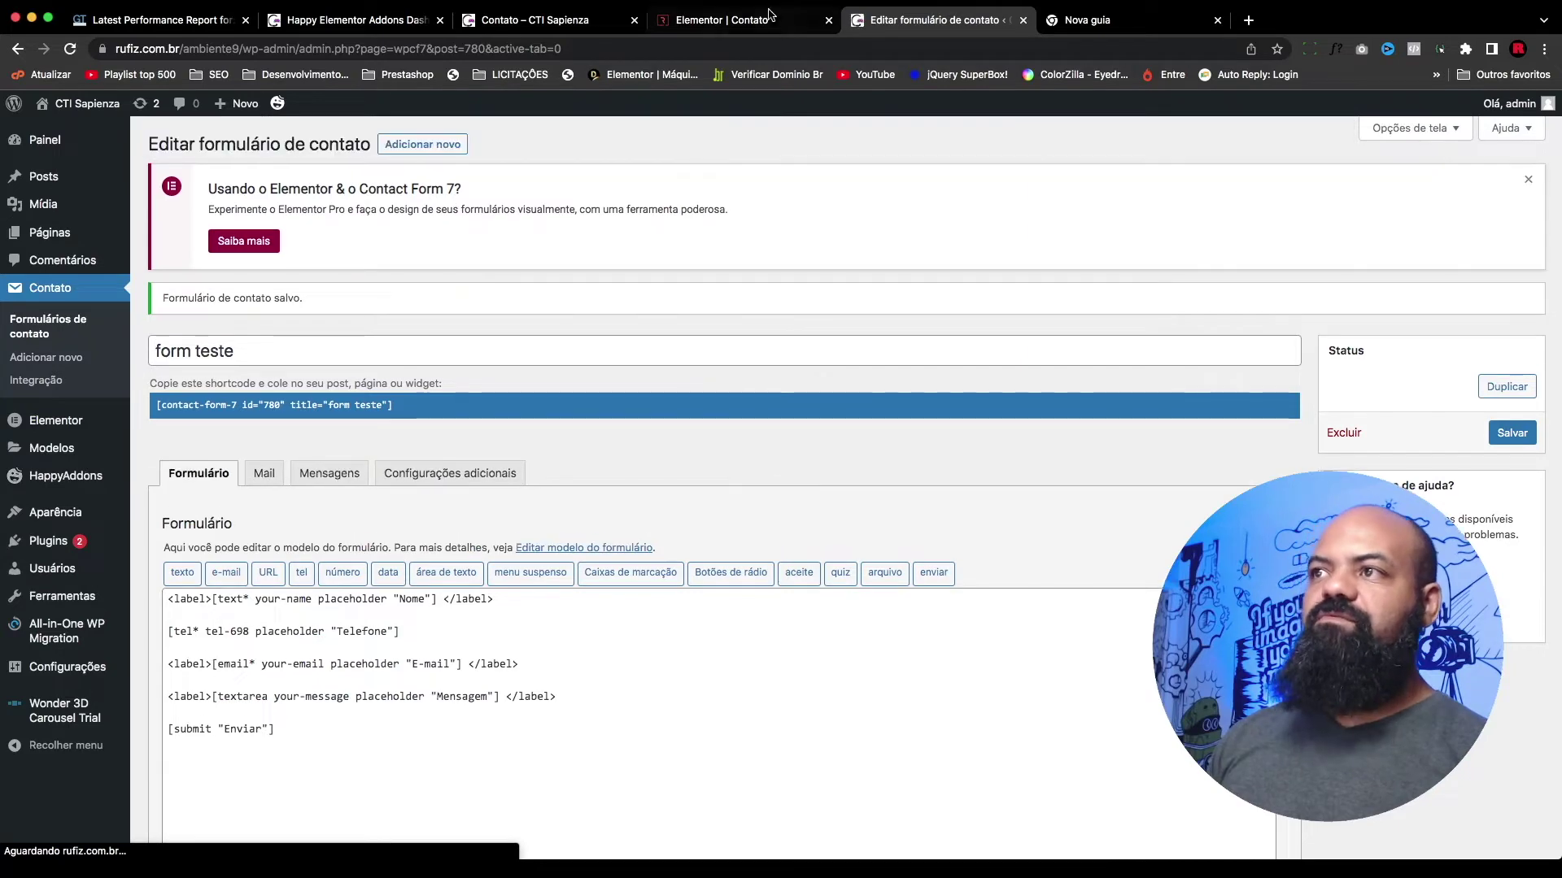
{"action": "key", "text": "ctrl+shift+Tab"}
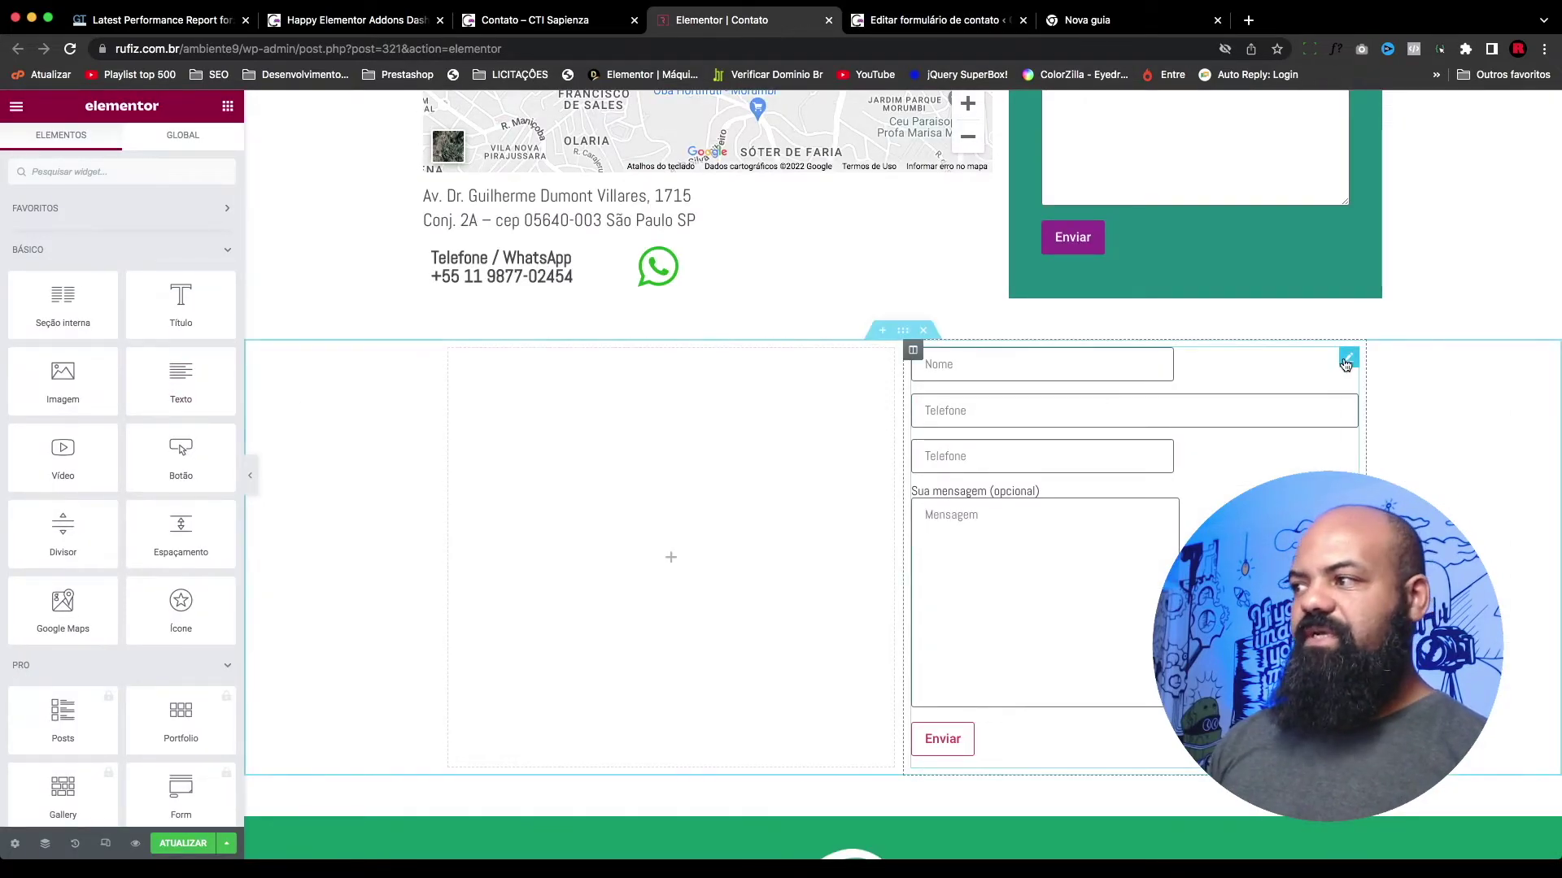
Step: Re-select 'form teste' in the widget to refresh it and check the Nome, Telefone, E-mail, Mensagem preview
{"action": "right_click", "coordinate": [1346, 364]}
{"action": "left_click", "coordinate": [1374, 376]}
{"action": "left_click", "coordinate": [151, 253]}
{"action": "left_click", "coordinate": [150, 236]}
{"action": "left_click", "coordinate": [149, 257]}
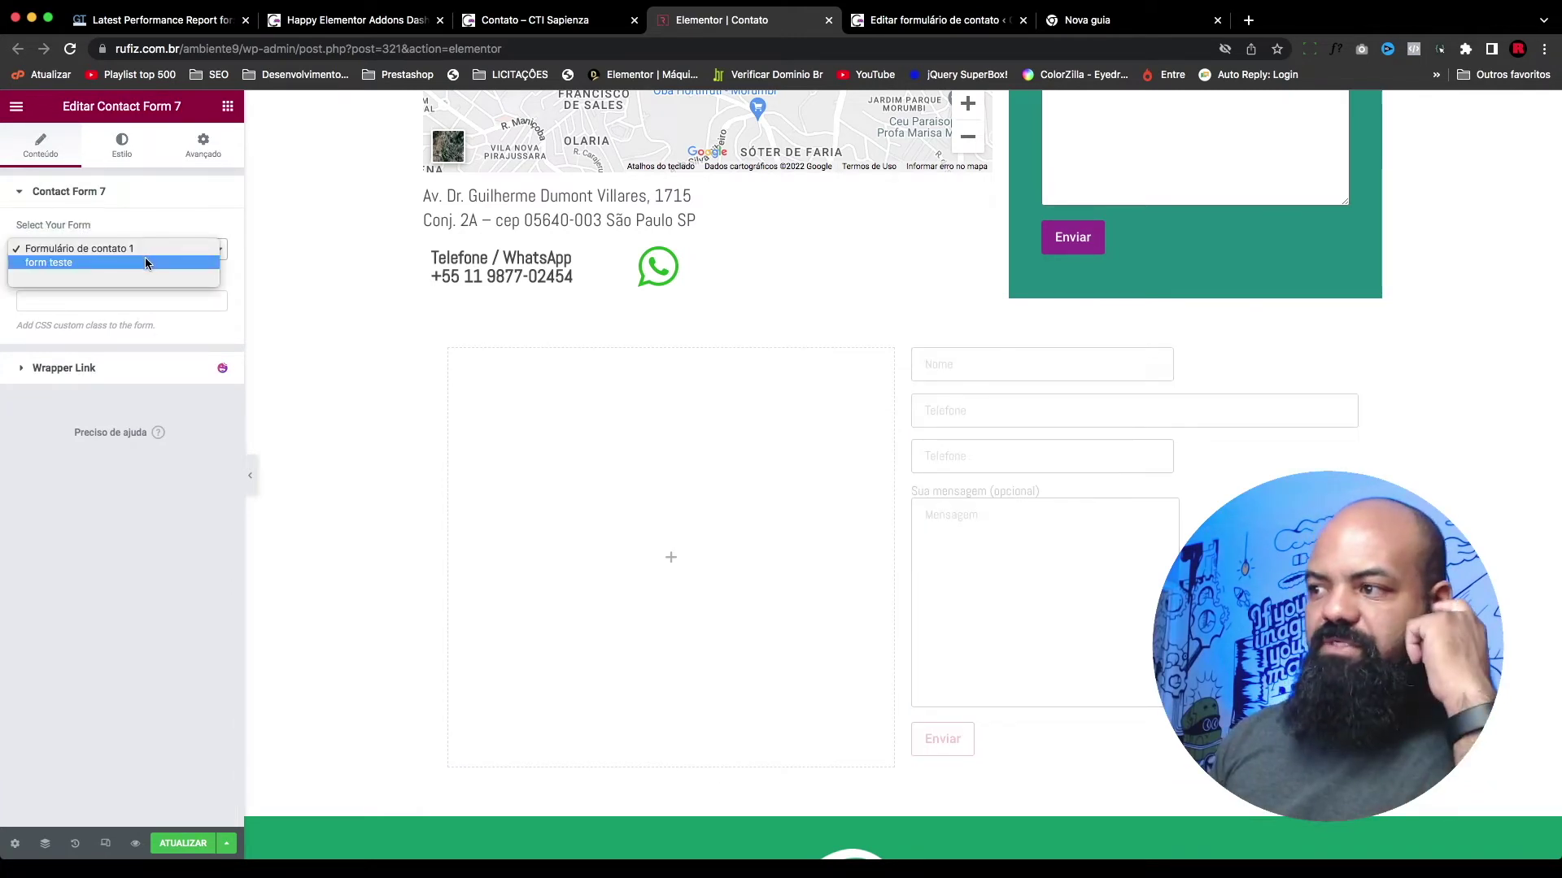
{"action": "left_click", "coordinate": [145, 260]}
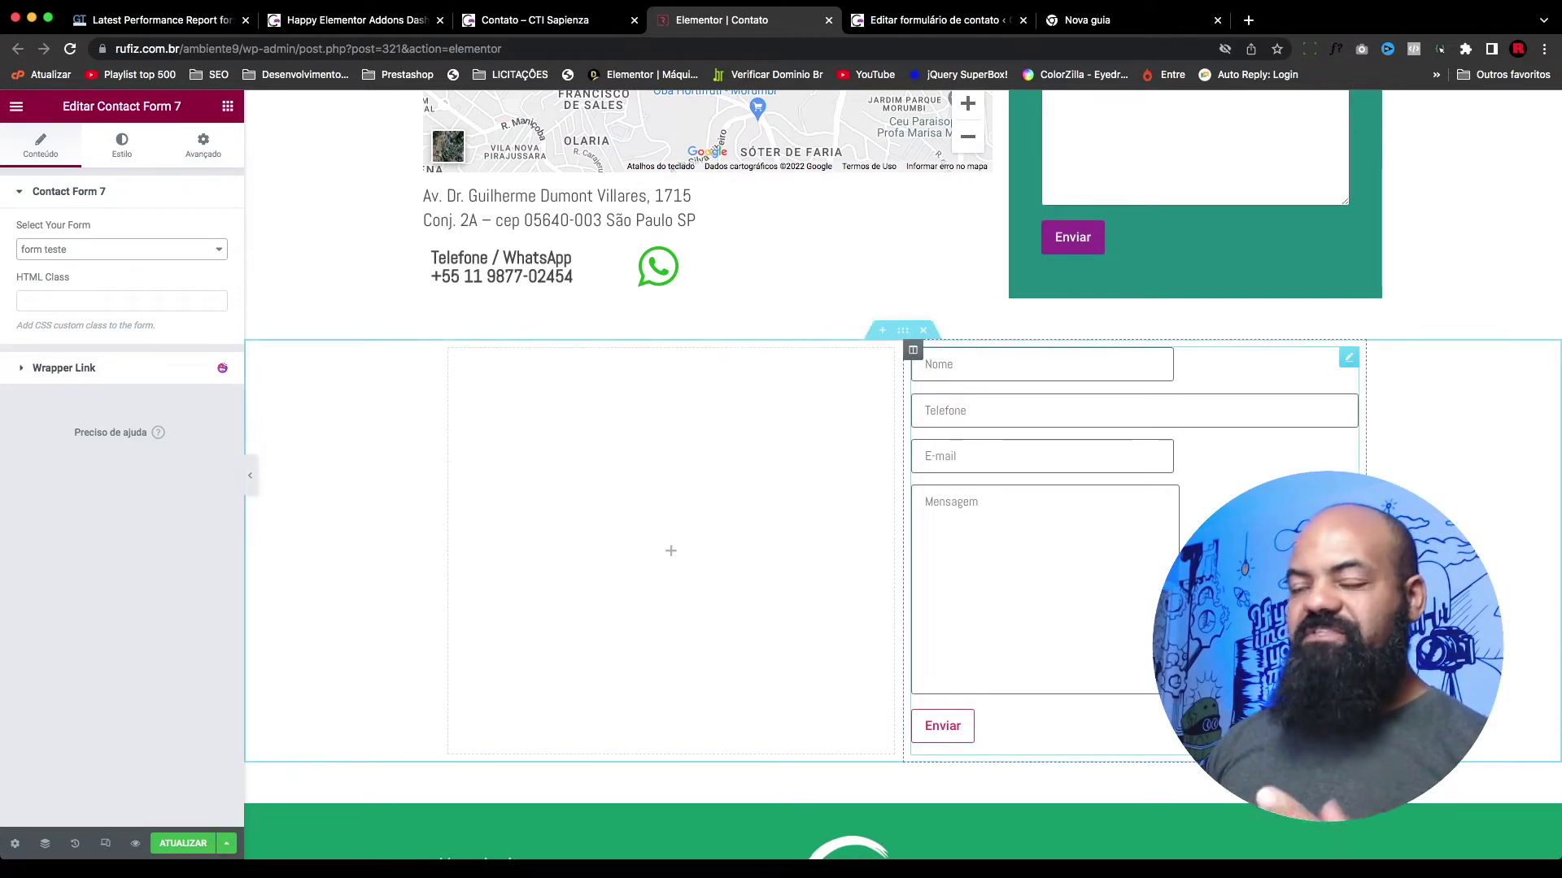
{"action": "scroll", "coordinate": [1118, 463], "scroll_direction": "up", "scroll_amount": 5}
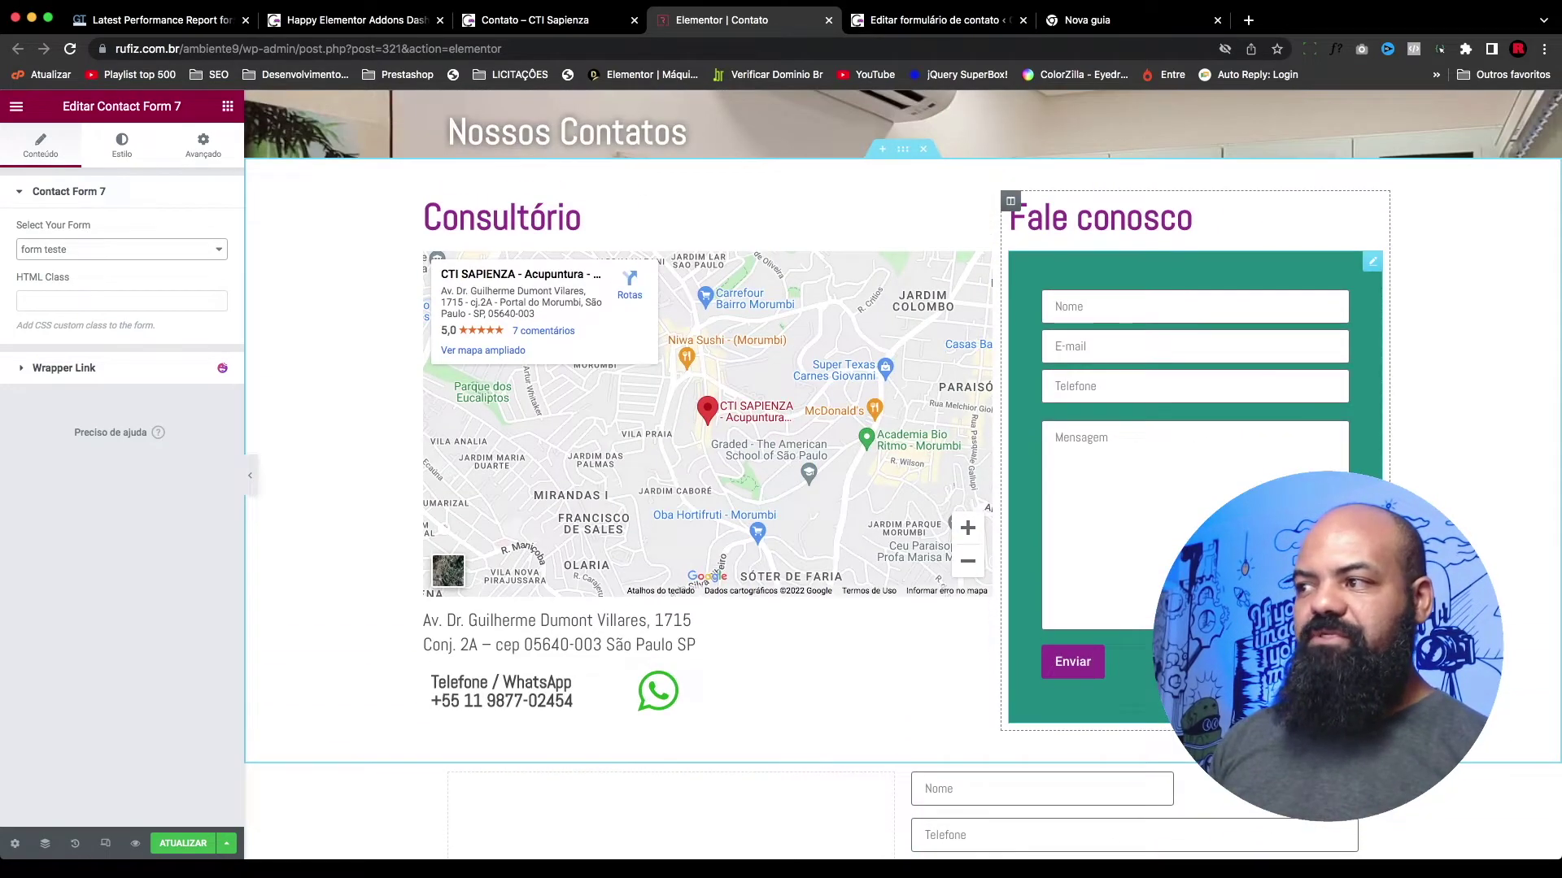
{"action": "scroll", "coordinate": [1118, 463], "scroll_direction": "down", "scroll_amount": 4}
{"action": "scroll", "coordinate": [1107, 707], "scroll_direction": "up", "scroll_amount": 4}
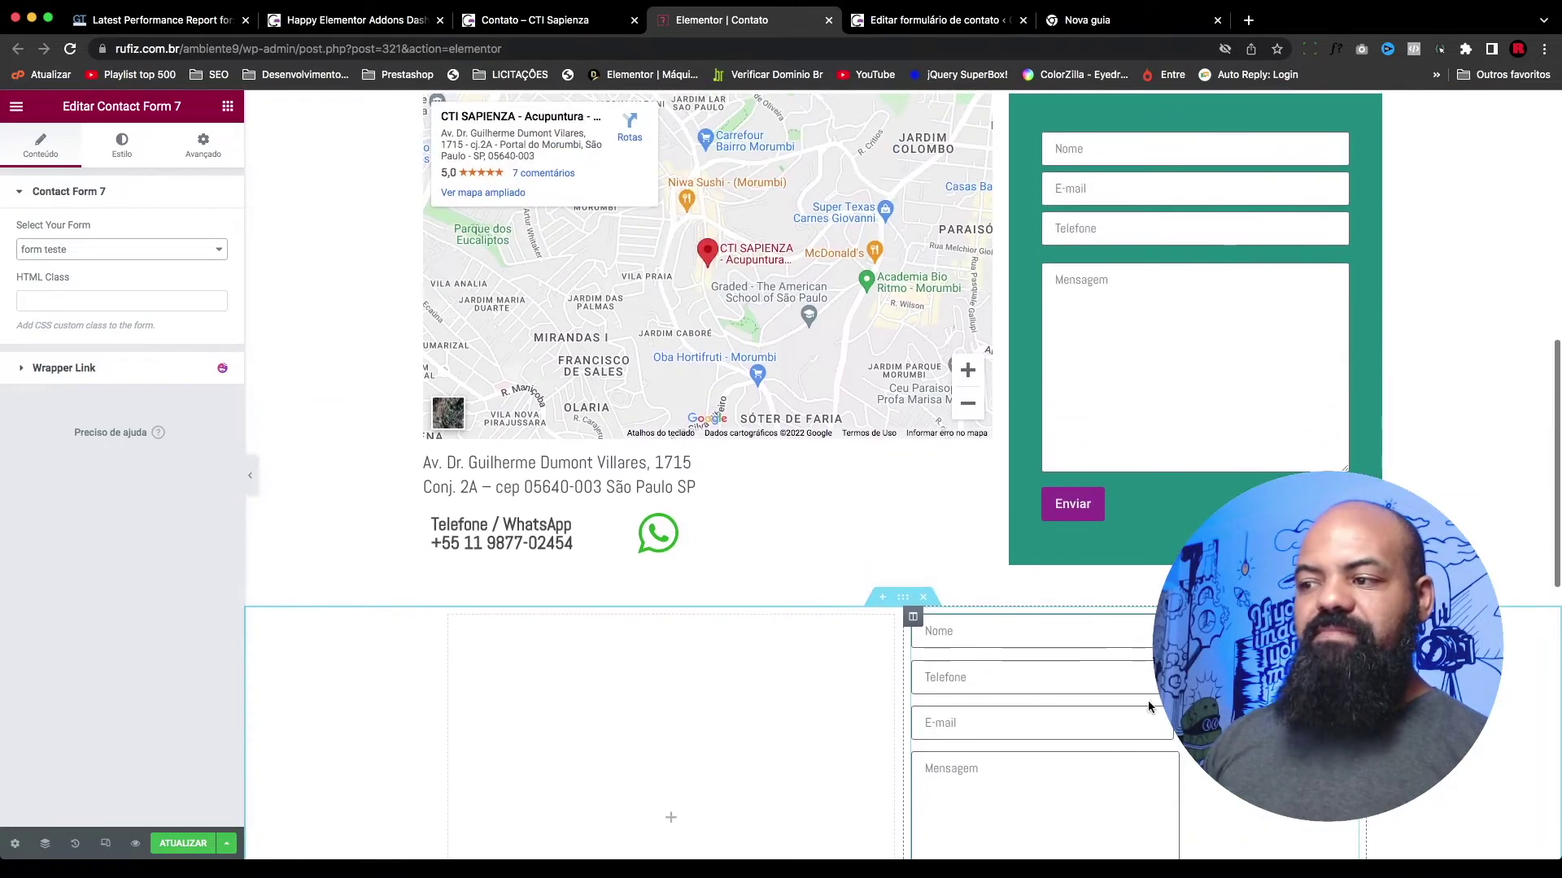
{"action": "scroll", "coordinate": [1102, 706], "scroll_direction": "down", "scroll_amount": 2}
{"action": "scroll", "coordinate": [986, 576], "scroll_direction": "down", "scroll_amount": 2}
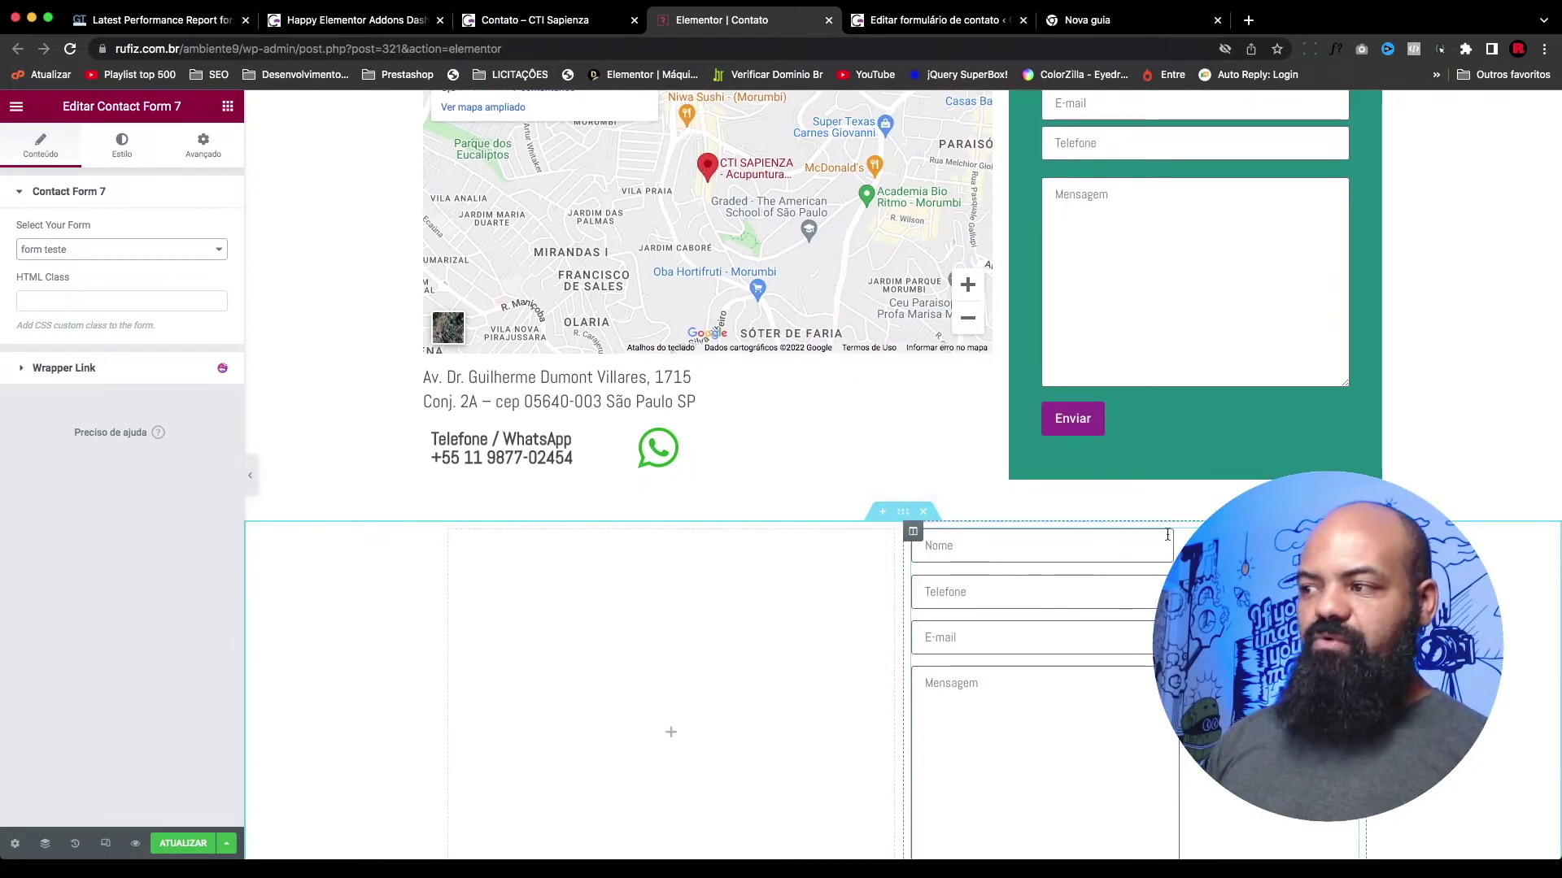
{"action": "scroll", "coordinate": [1071, 610], "scroll_direction": "down", "scroll_amount": 1}
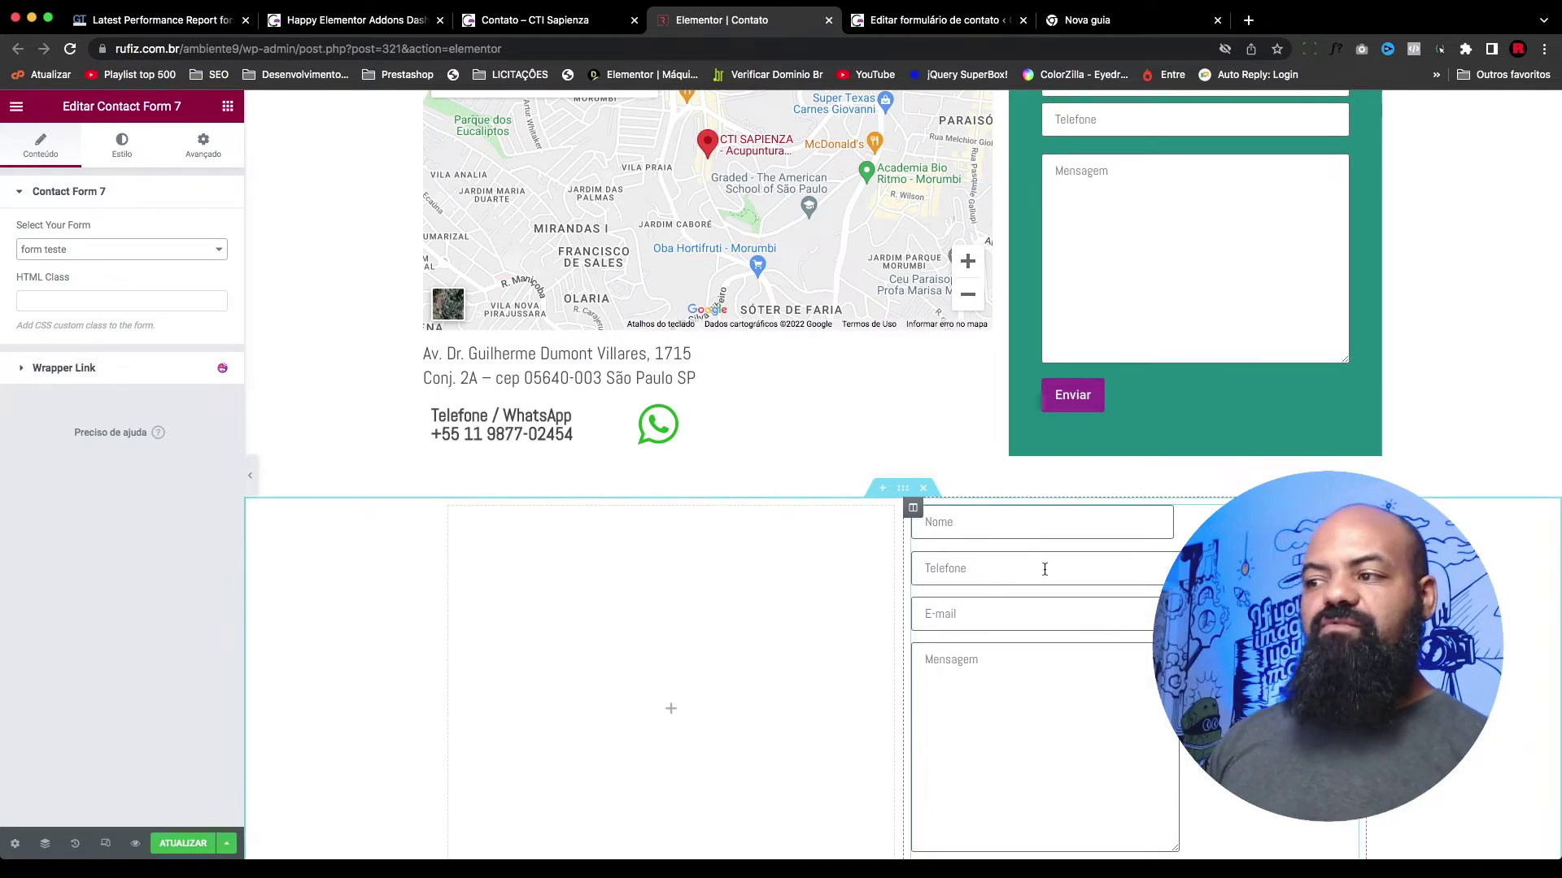
{"action": "scroll", "coordinate": [1042, 565], "scroll_direction": "down", "scroll_amount": 1}
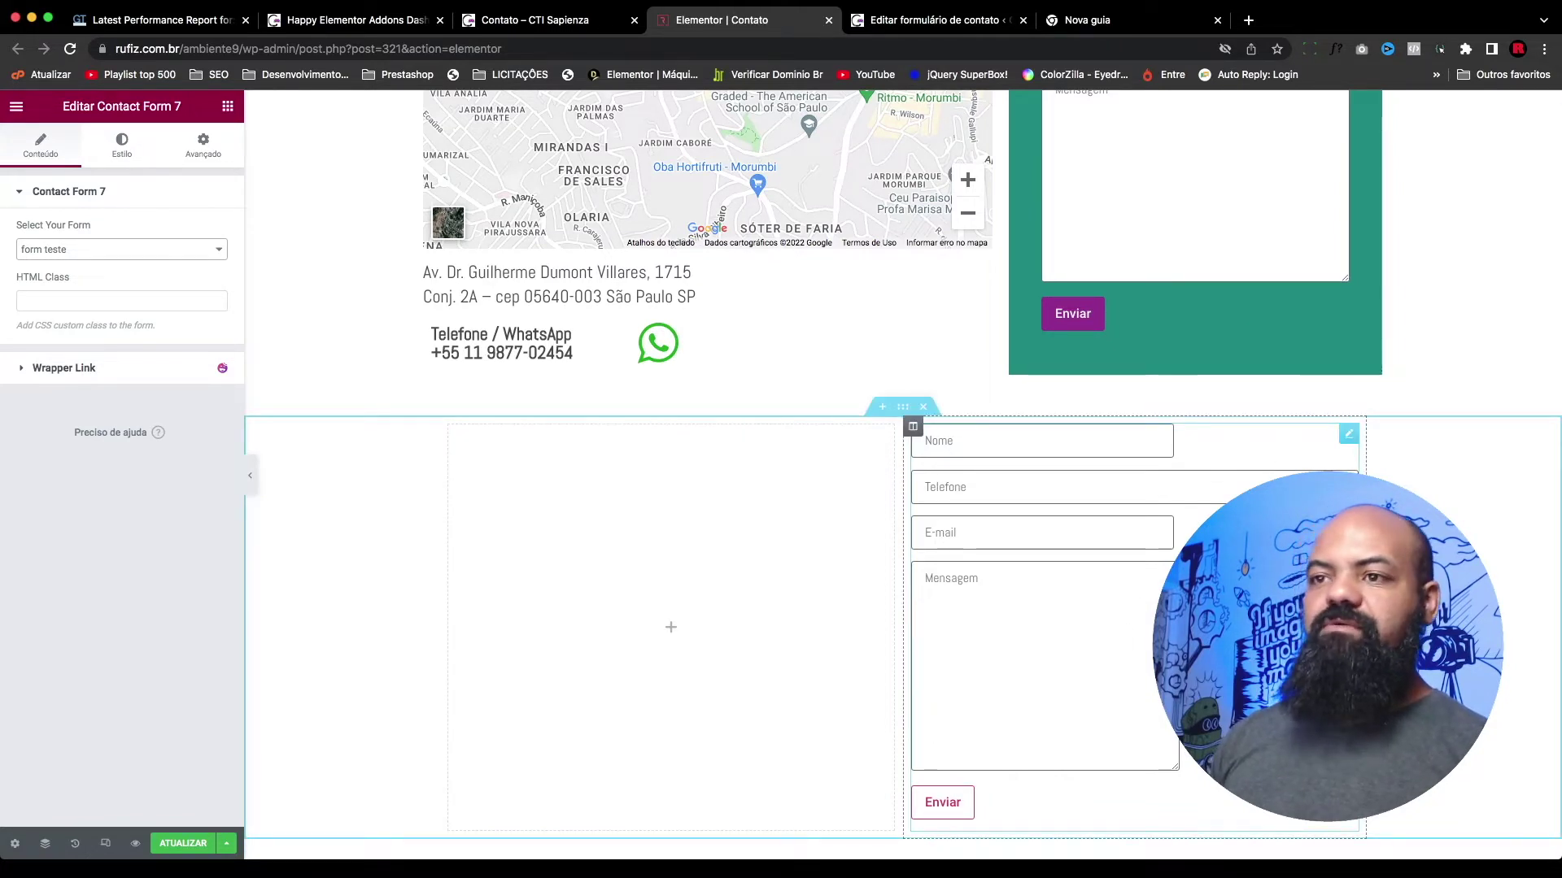
Step: Remove the <label> and </label> tags from the name, e-mail and message lines
{"action": "key", "text": "ctrl+Tab"}
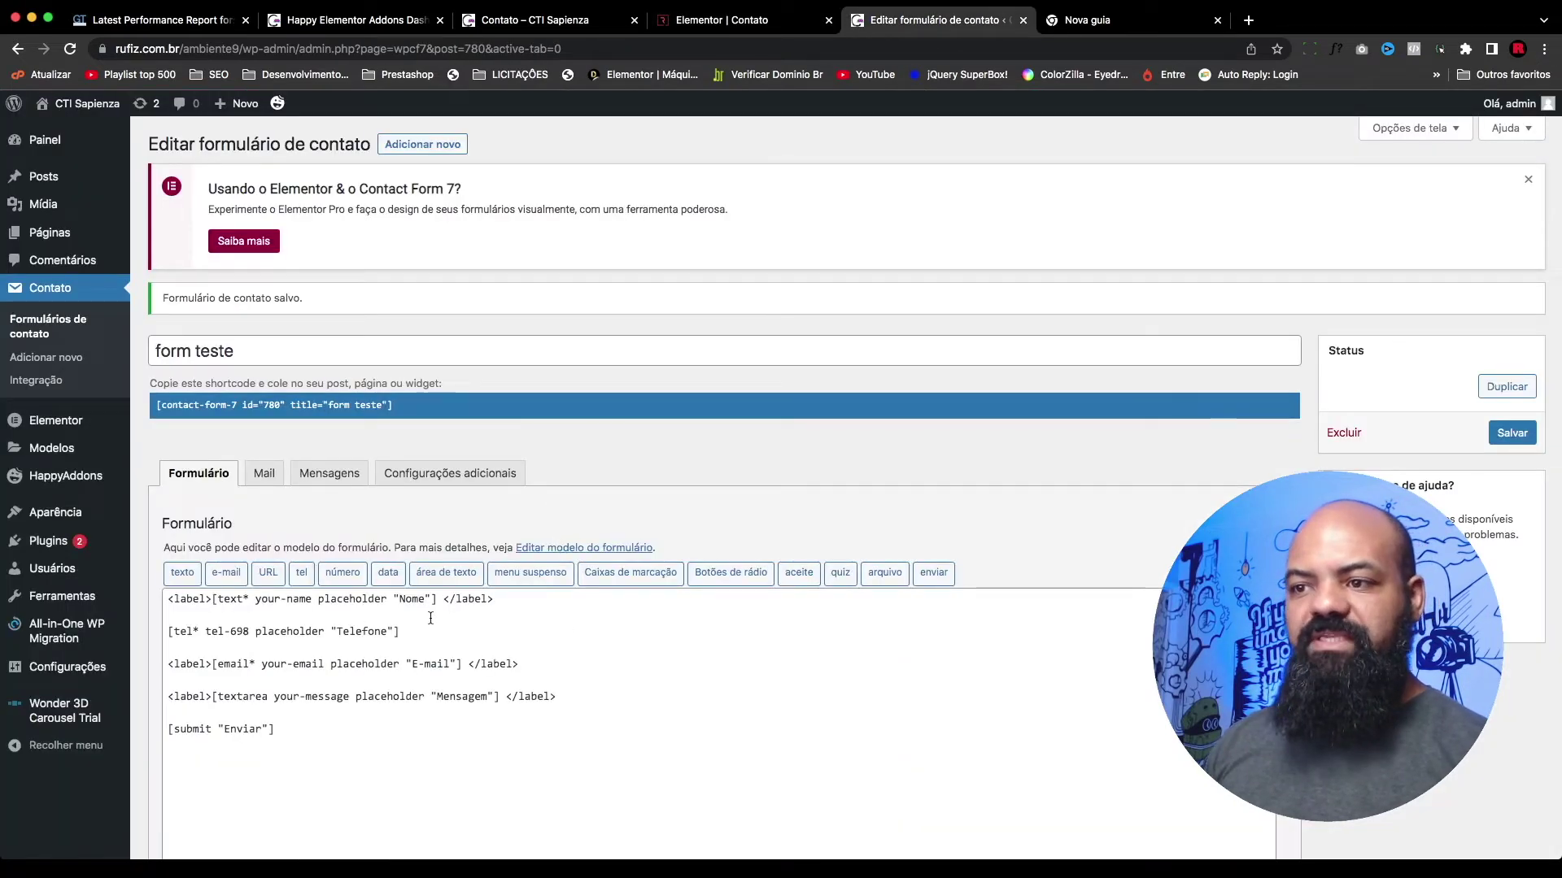
{"action": "left_click_drag", "start_coordinate": [212, 599], "coordinate": [166, 599]}
{"action": "key", "text": "BackSpace"}
{"action": "left_click_drag", "start_coordinate": [391, 599], "coordinate": [450, 598]}
{"action": "key", "text": "BackSpace"}
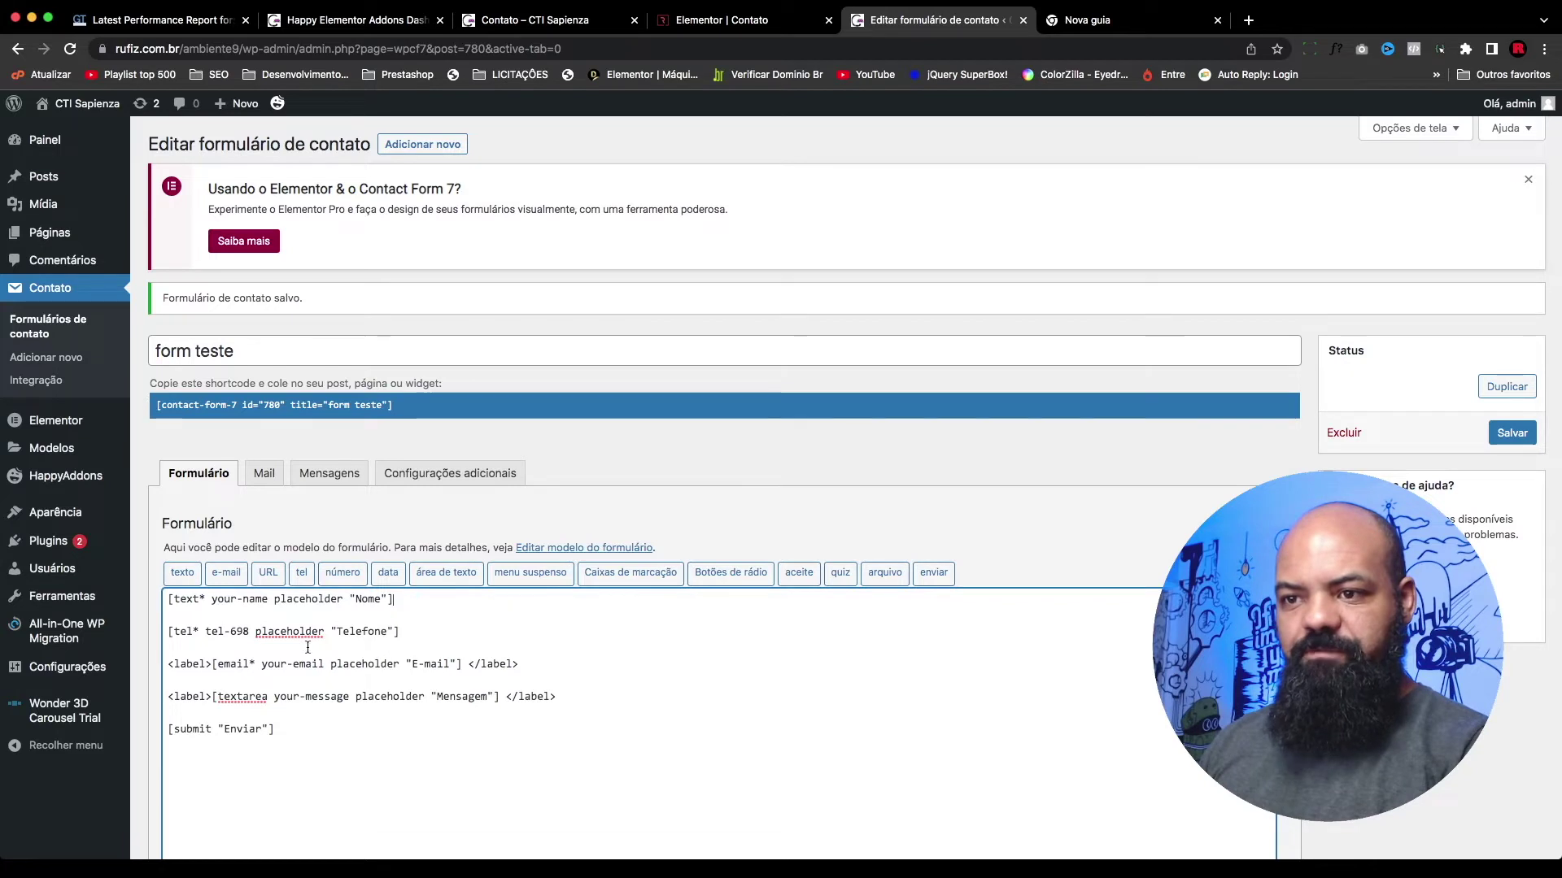
{"action": "left_click_drag", "start_coordinate": [212, 664], "coordinate": [167, 664]}
{"action": "key", "text": "BackSpace"}
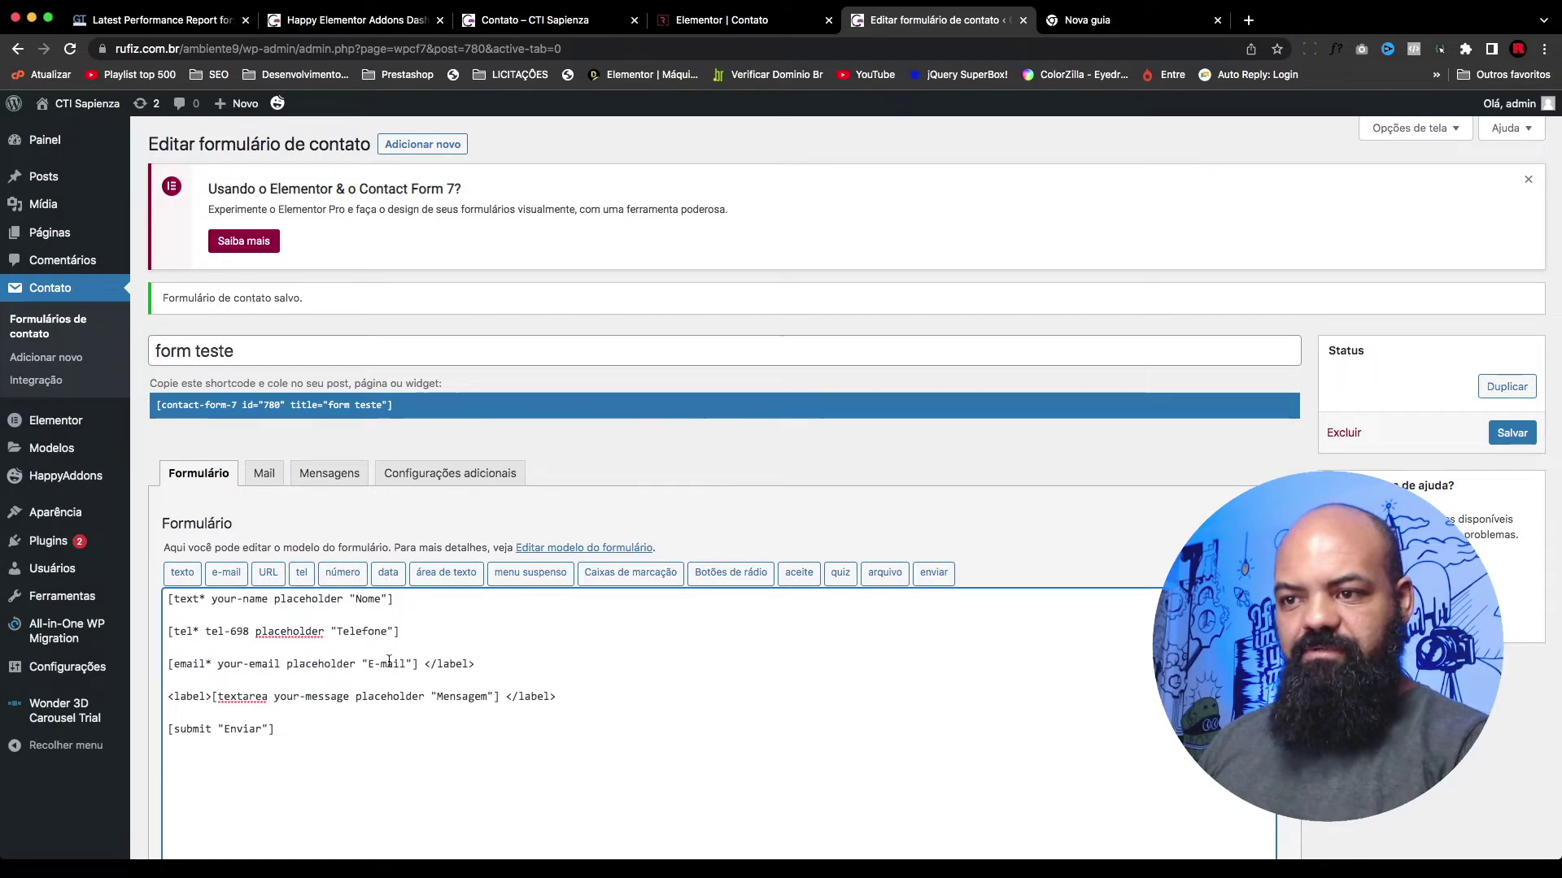
{"action": "left_click_drag", "start_coordinate": [417, 663], "coordinate": [540, 671]}
{"action": "key", "text": "BackSpace"}
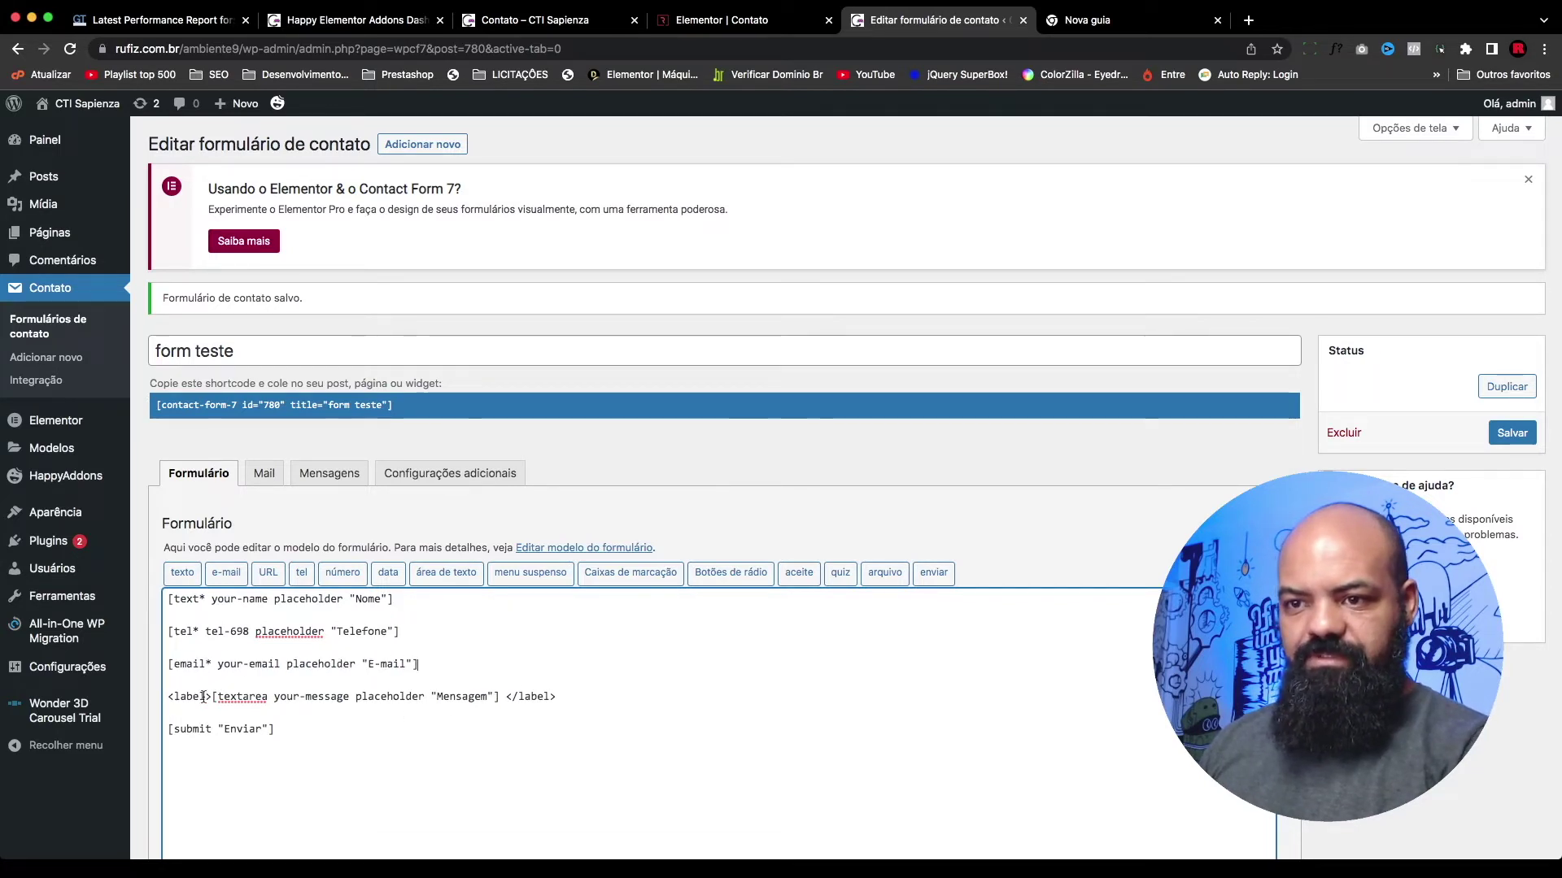
{"action": "left_click_drag", "start_coordinate": [192, 698], "coordinate": [166, 698]}
{"action": "key", "text": "BackSpace"}
{"action": "left_click_drag", "start_coordinate": [540, 697], "coordinate": [449, 695]}
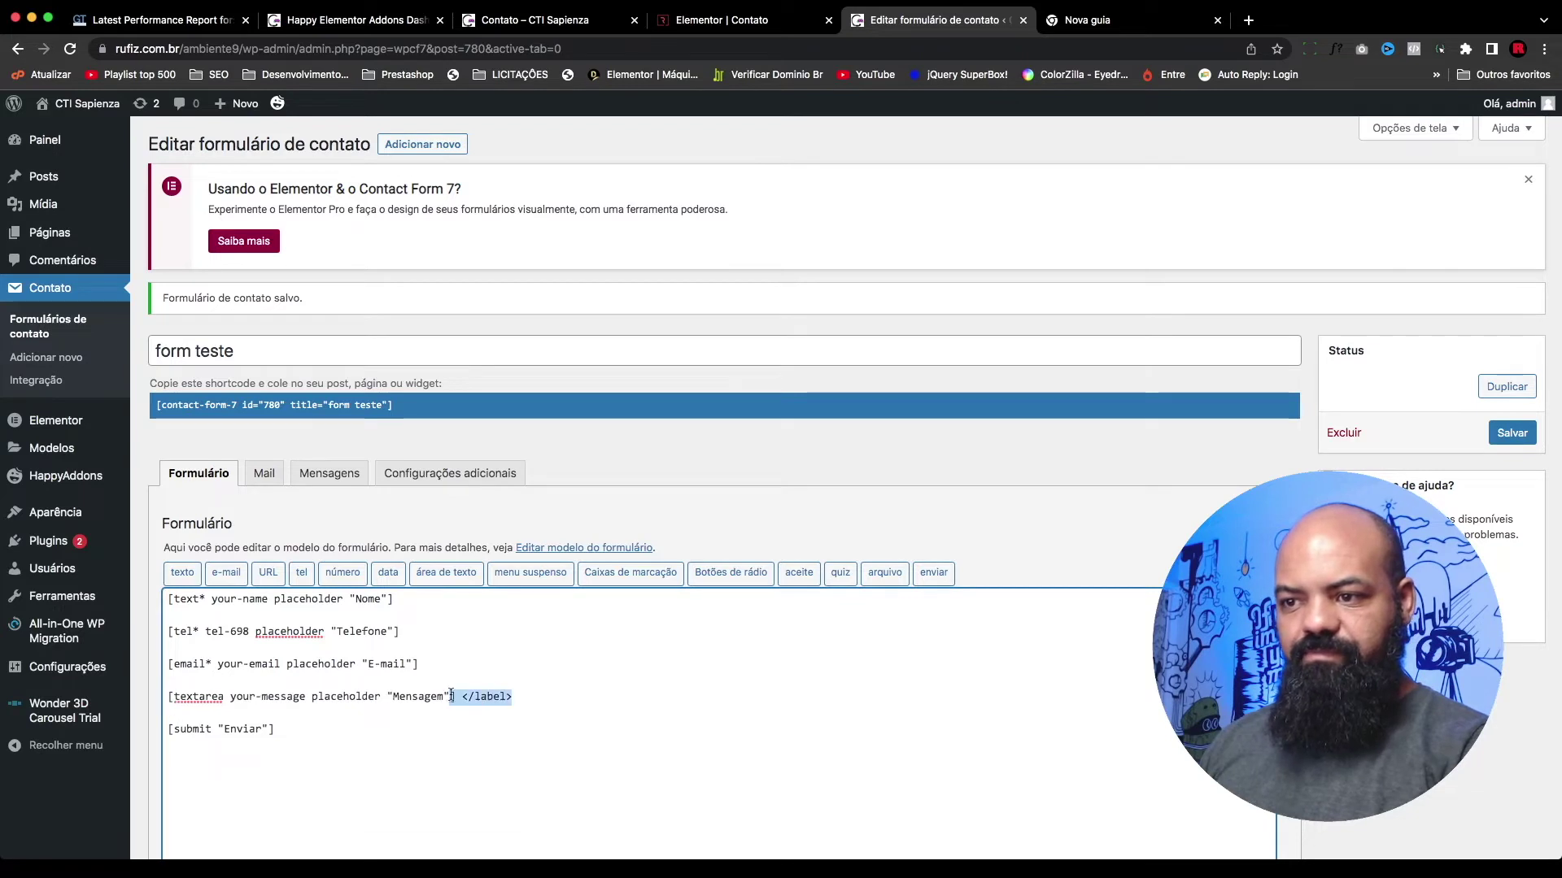
{"action": "key", "text": "BackSpace"}
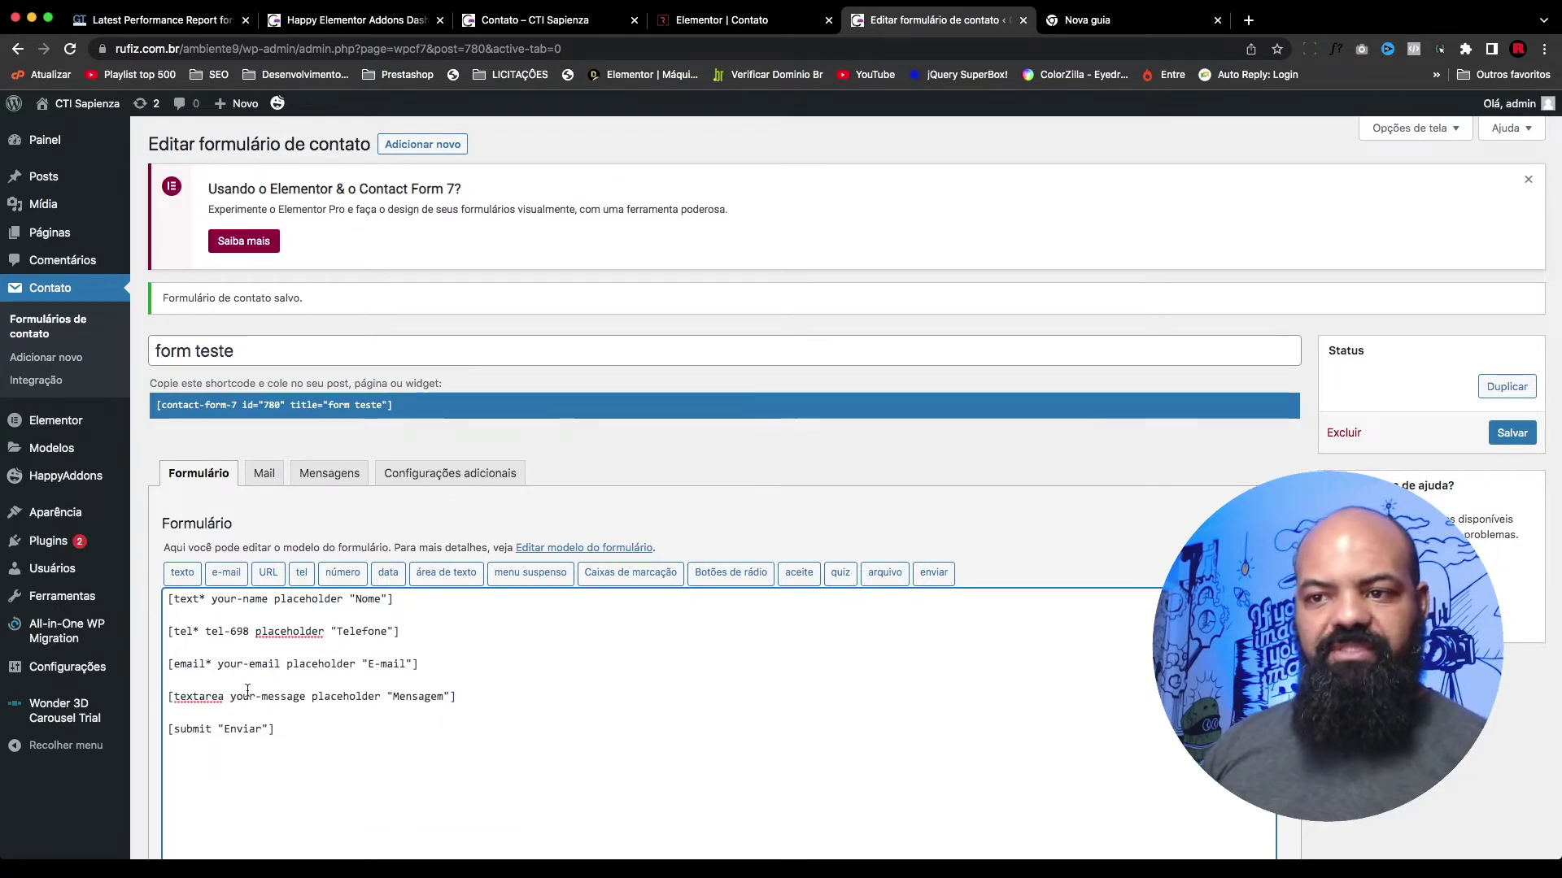
Step: Remove the asterisk from [tel*] to make Telefone optional and save the form
{"action": "key", "text": "Up"}
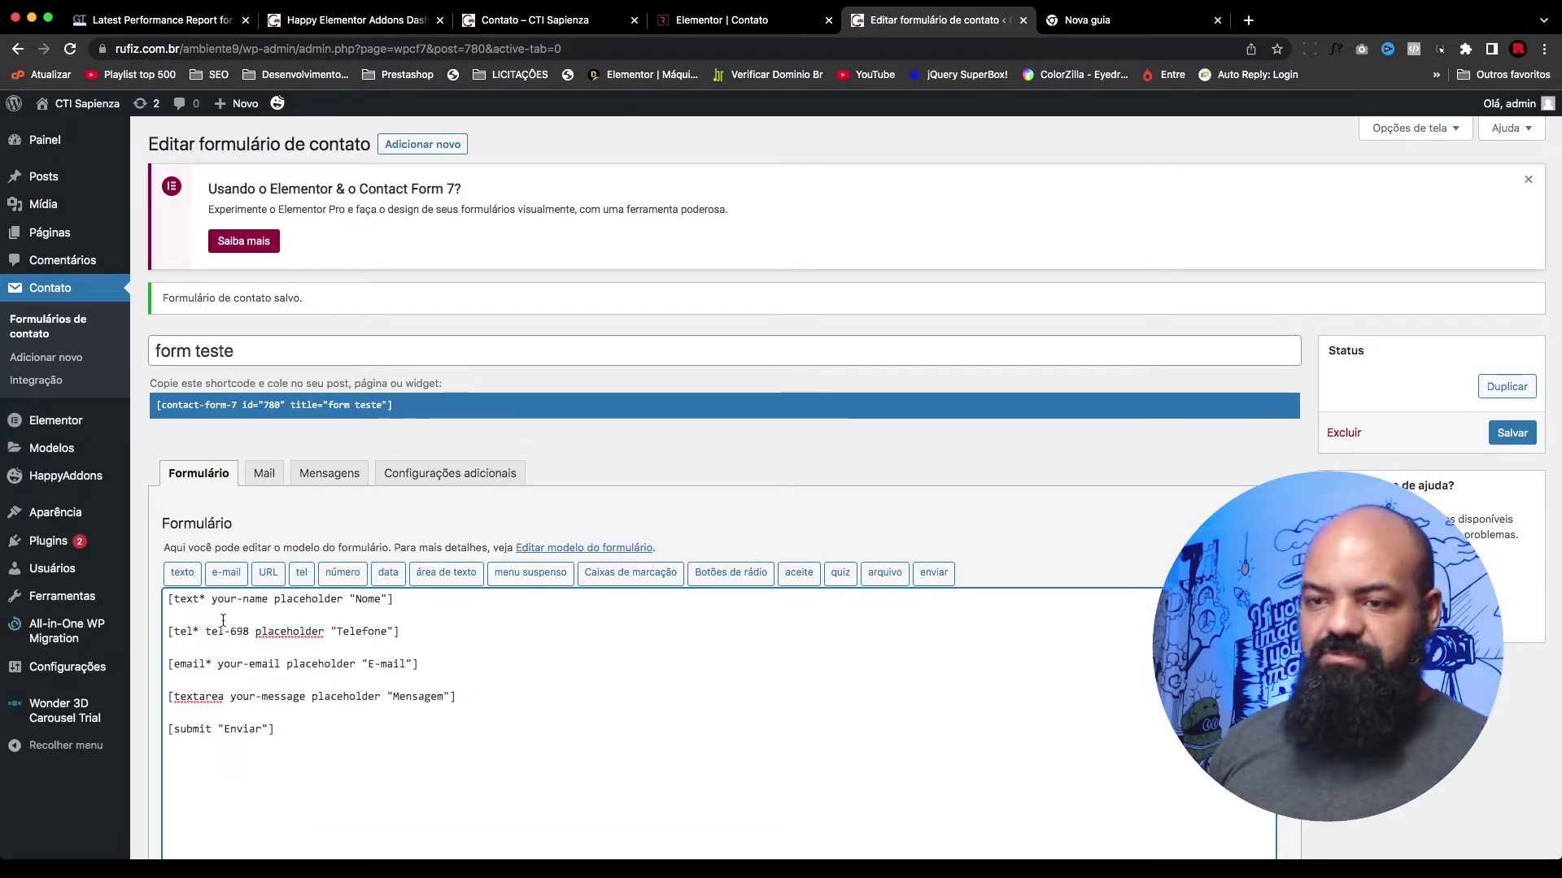
{"action": "key", "text": "BackSpace"}
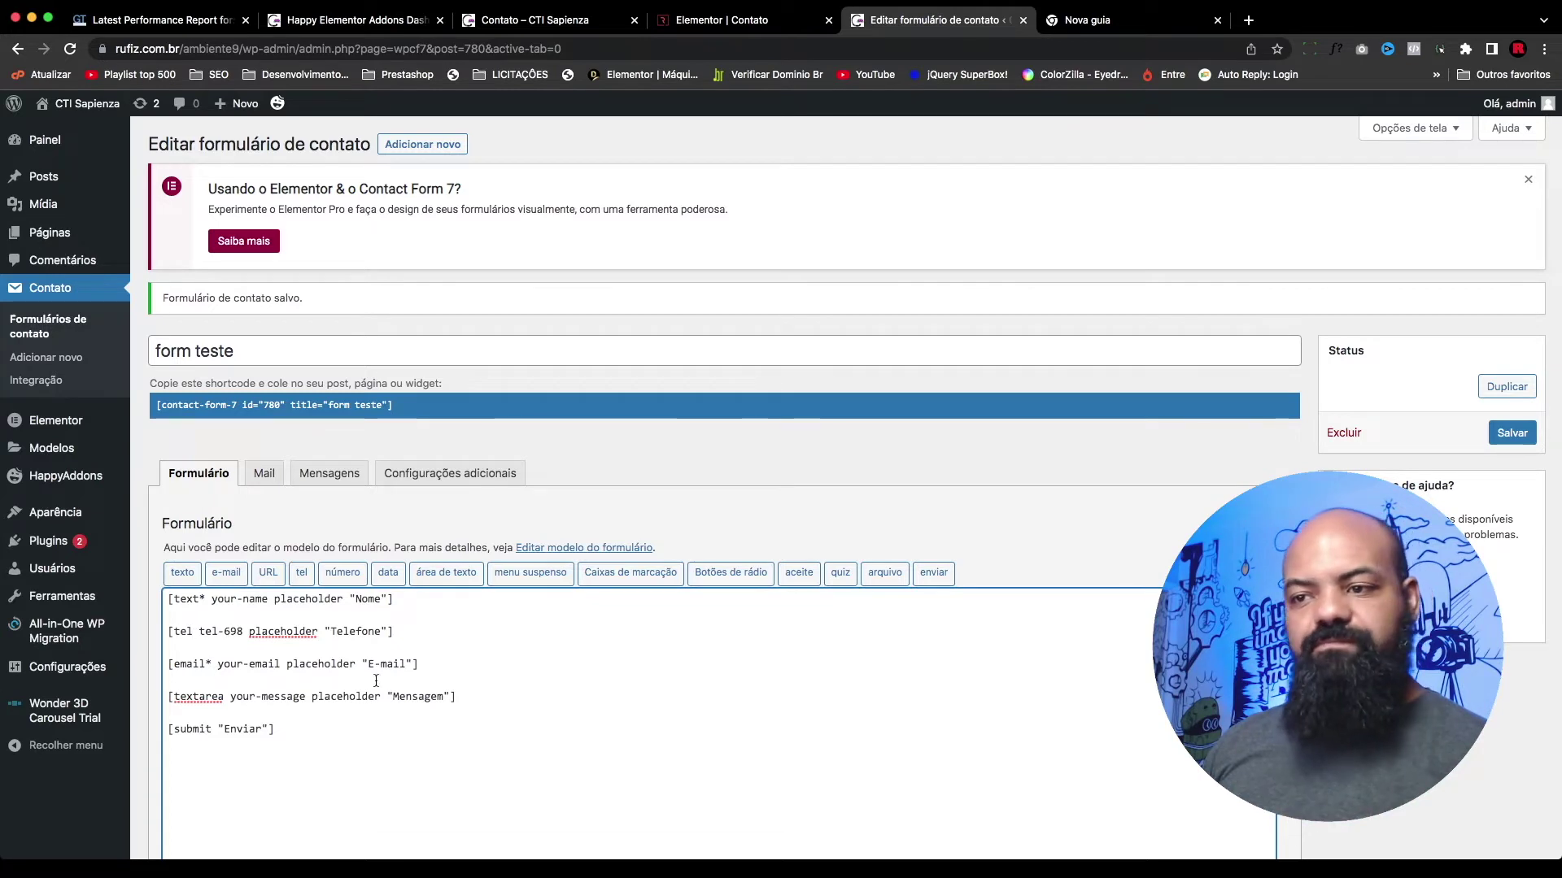
{"action": "key", "text": "super+s"}
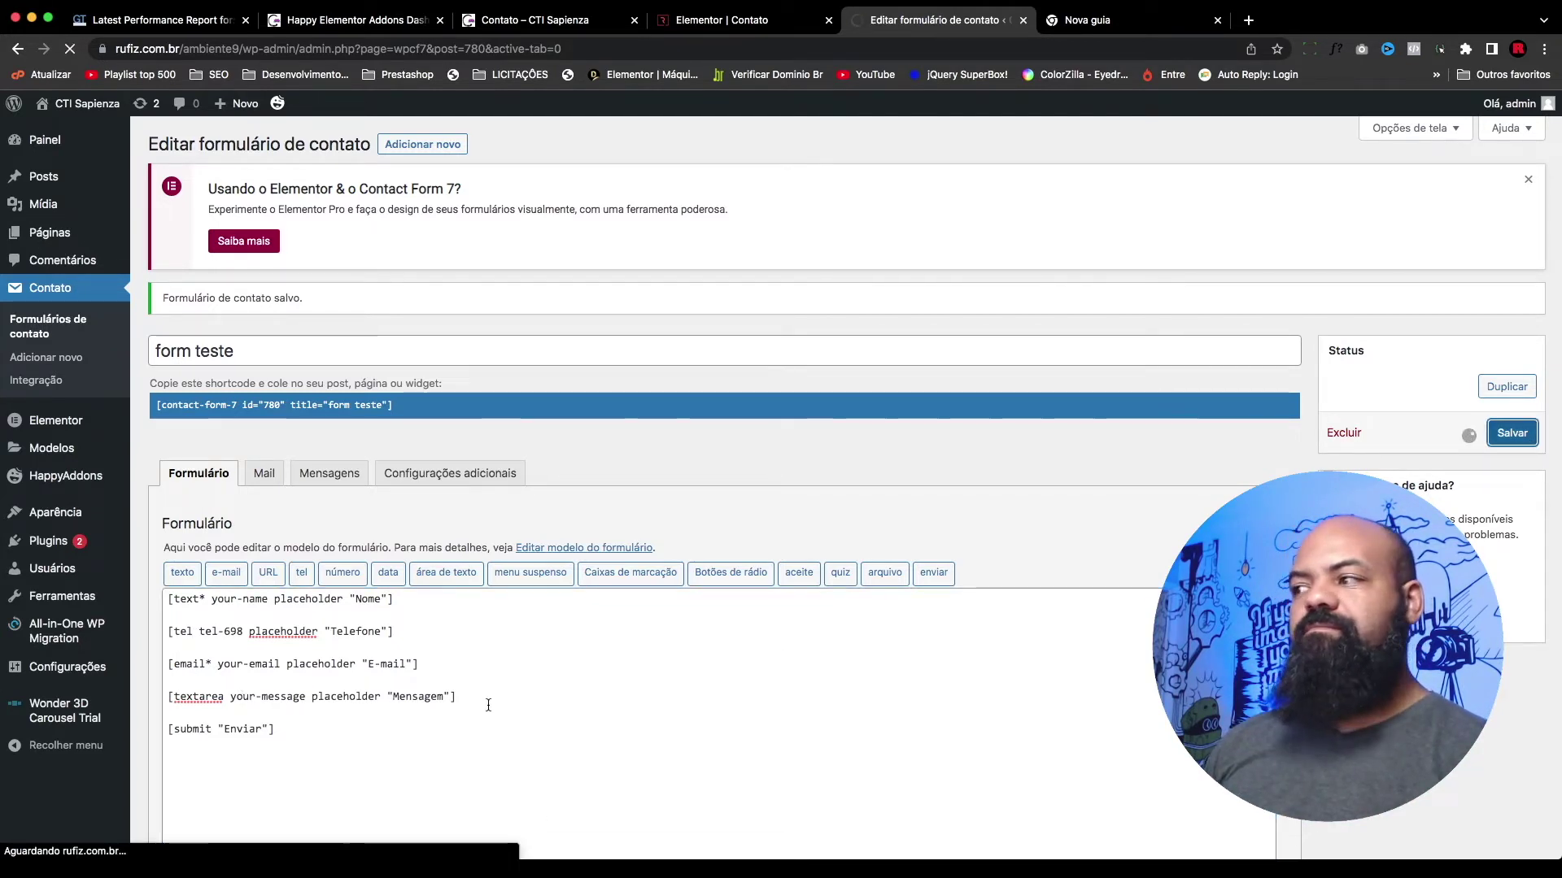
Step: Switch the widget's form to Formulário de contato 1 and back to 'form teste' to refresh it
{"action": "left_click", "coordinate": [707, 23]}
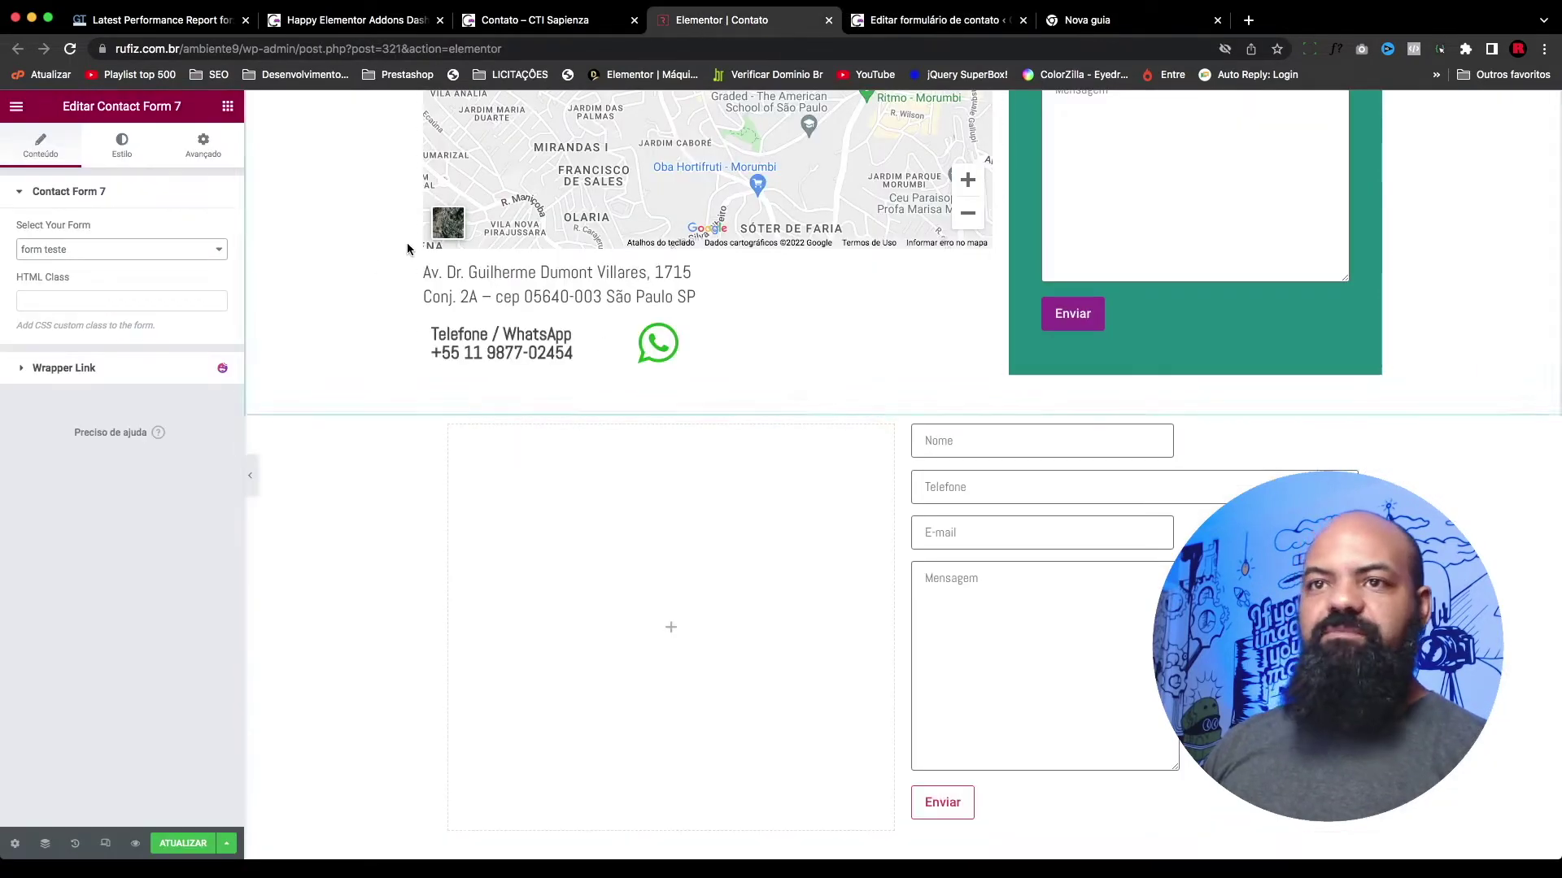
{"action": "left_click", "coordinate": [149, 251]}
{"action": "left_click", "coordinate": [148, 249]}
{"action": "left_click", "coordinate": [129, 243]}
{"action": "left_click", "coordinate": [125, 232]}
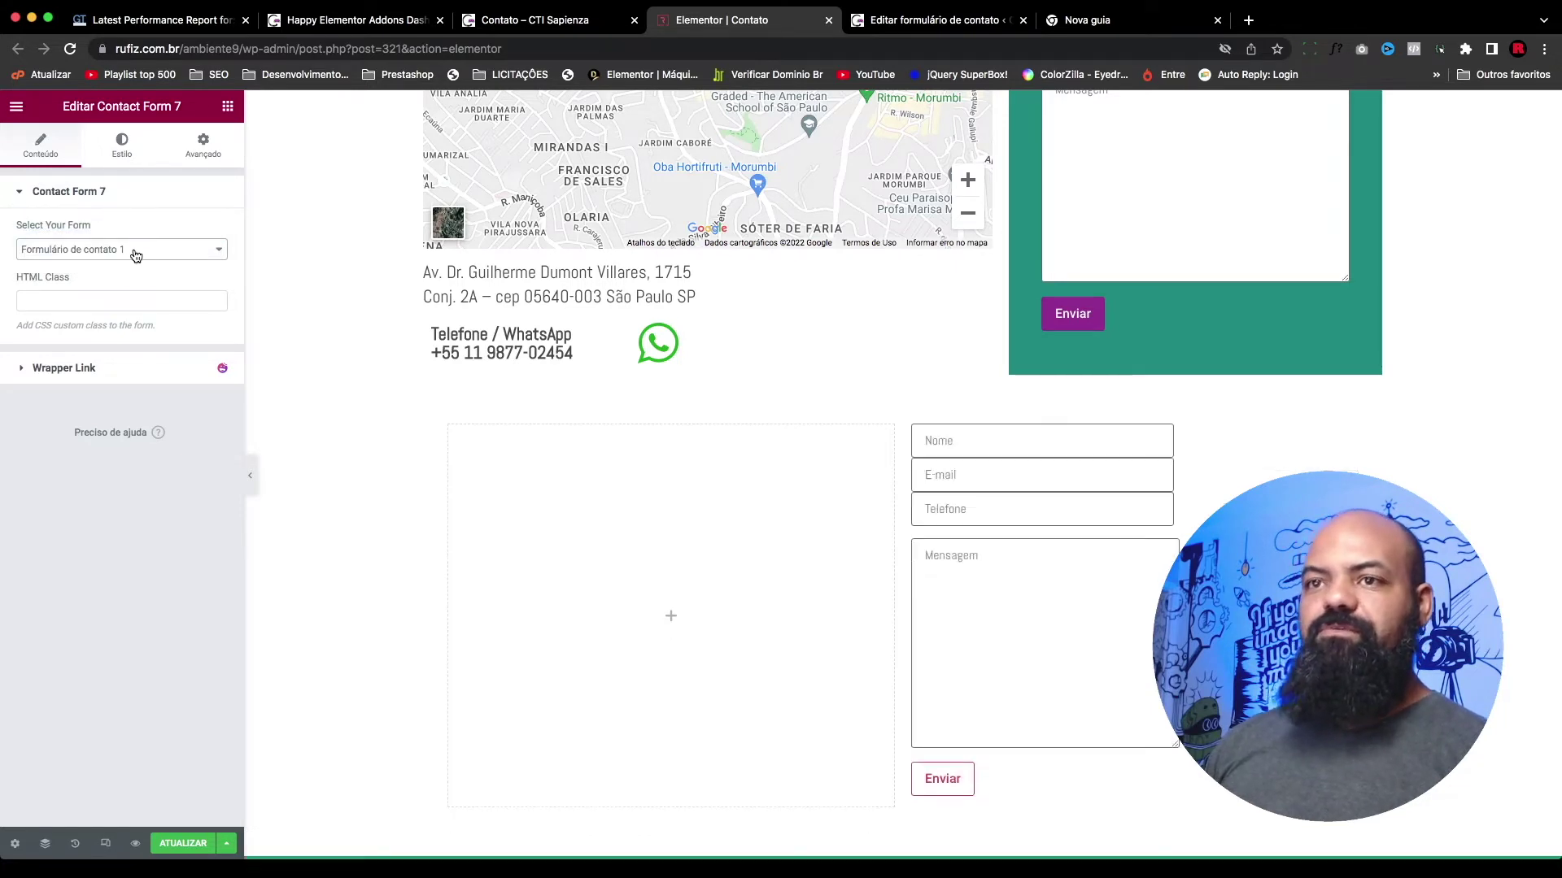
{"action": "left_click", "coordinate": [134, 253]}
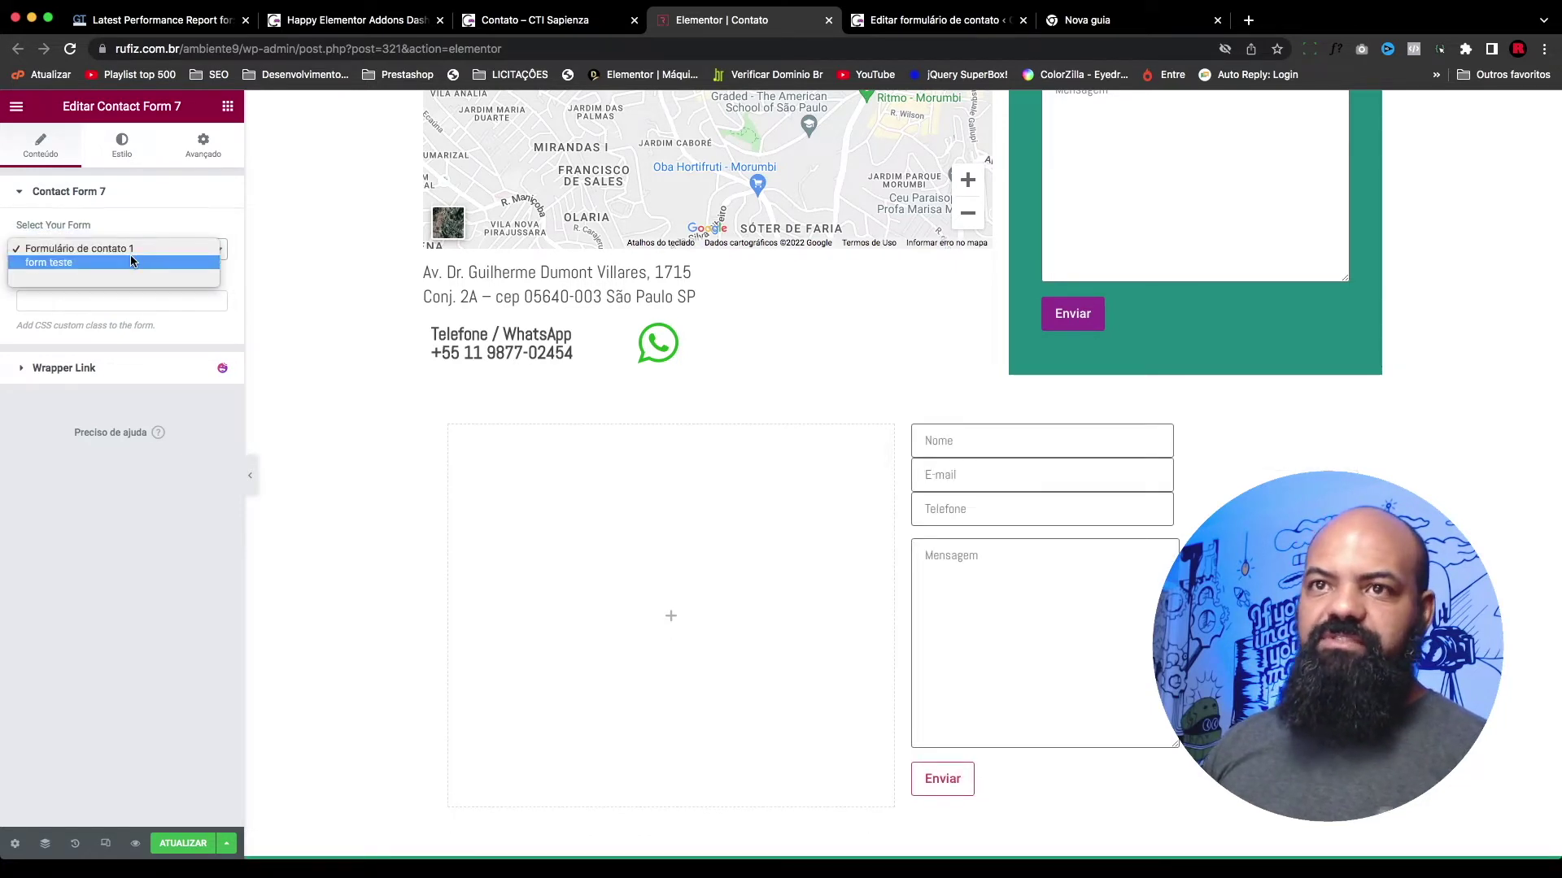
{"action": "left_click", "coordinate": [131, 261]}
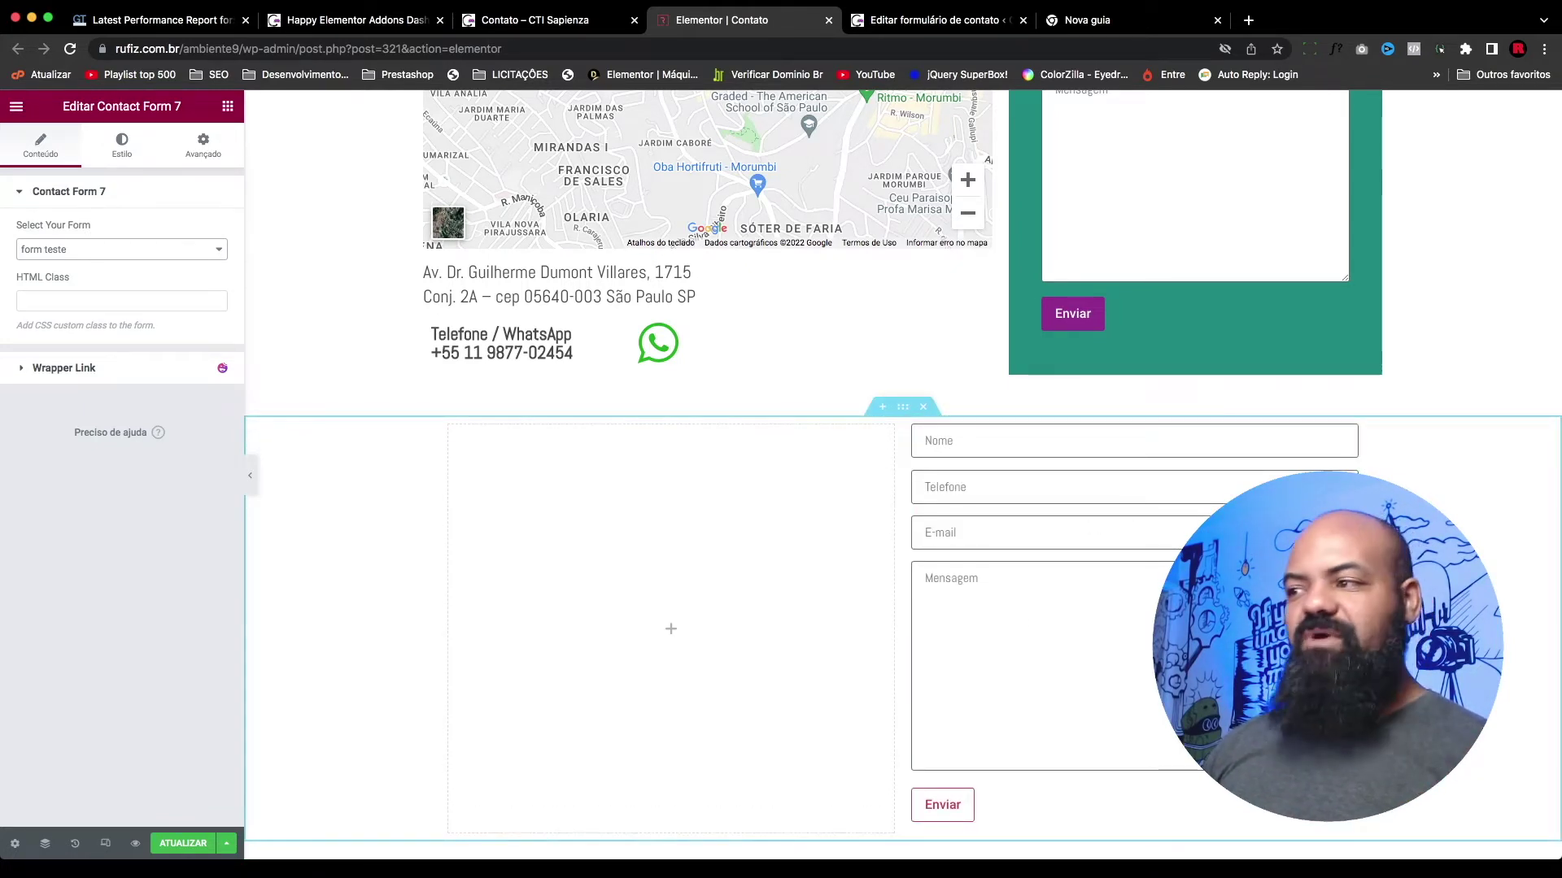
{"action": "scroll", "coordinate": [1364, 312], "scroll_direction": "up", "scroll_amount": 1}
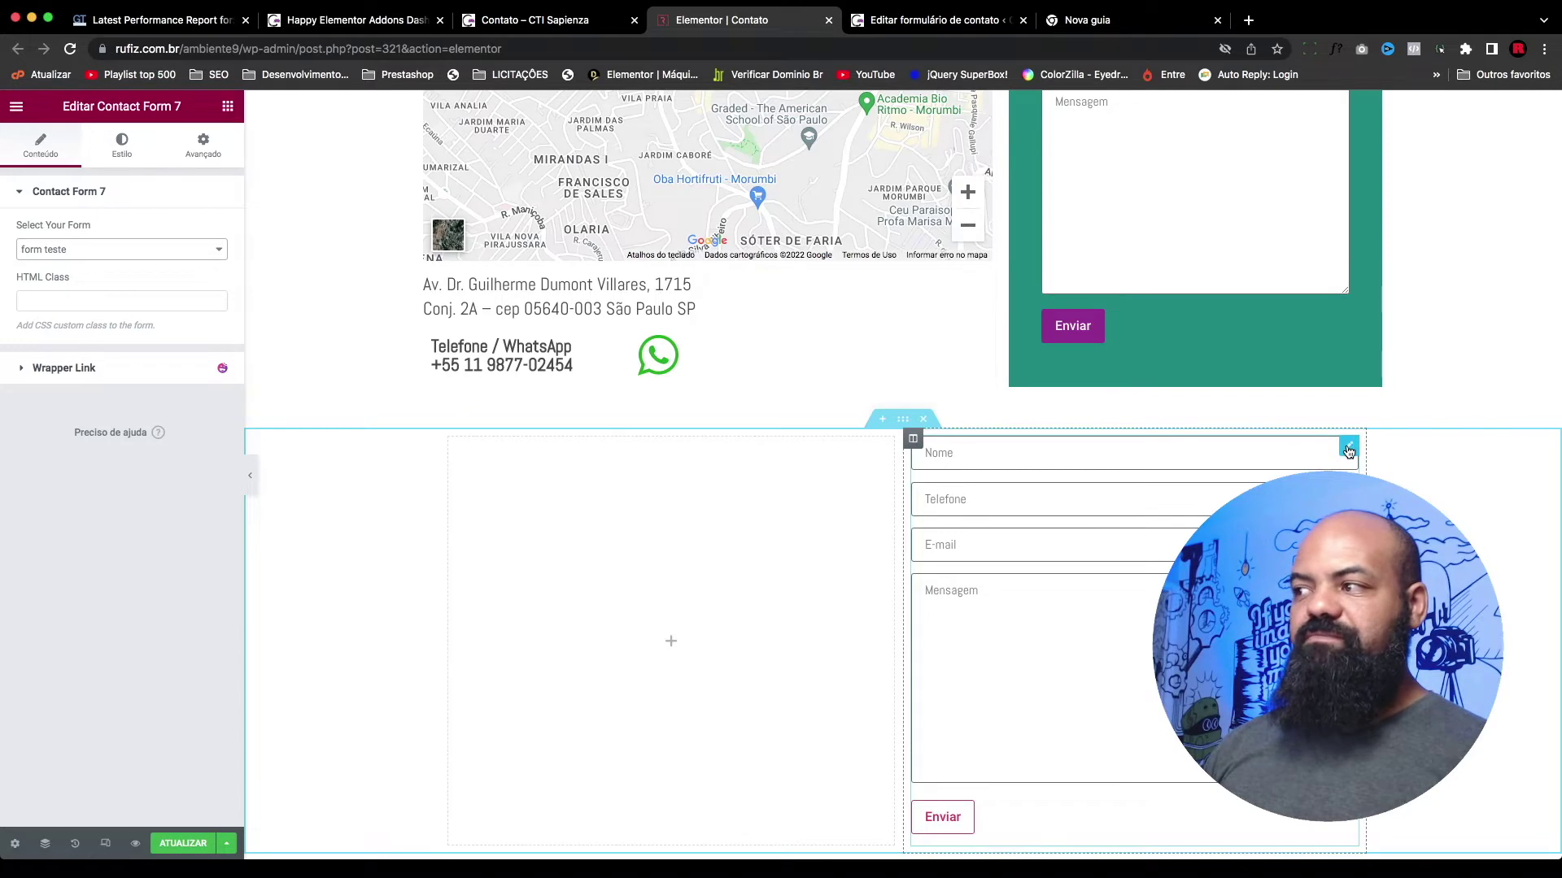
Step: Enter 50 in the linked Padding fields of the Contact Form 7 widget's Avançado tab
{"action": "left_click", "coordinate": [1348, 448]}
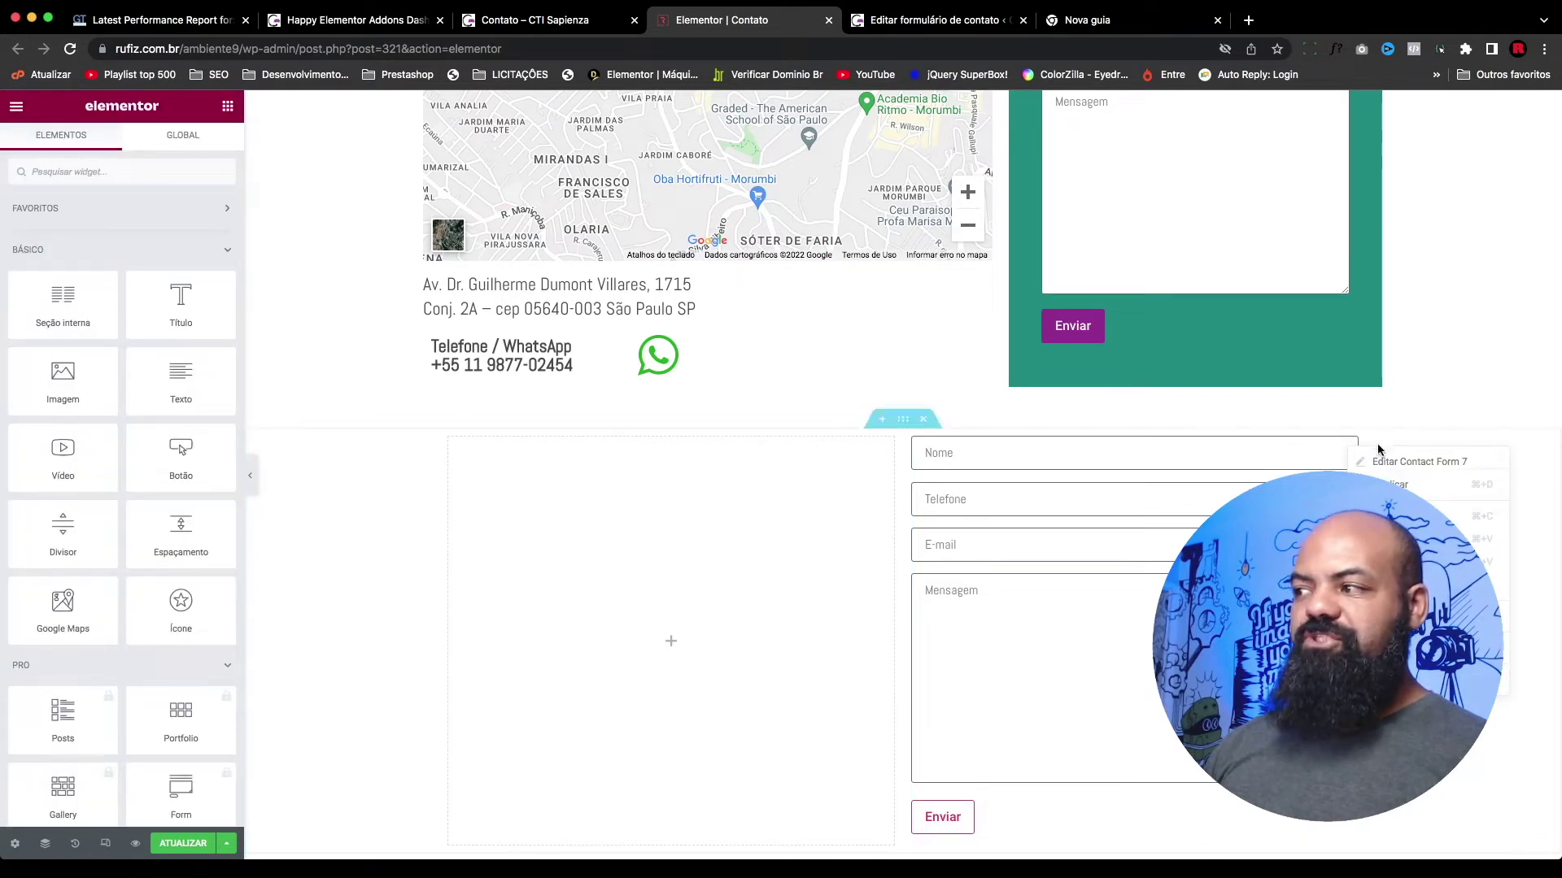
{"action": "left_click", "coordinate": [1008, 430]}
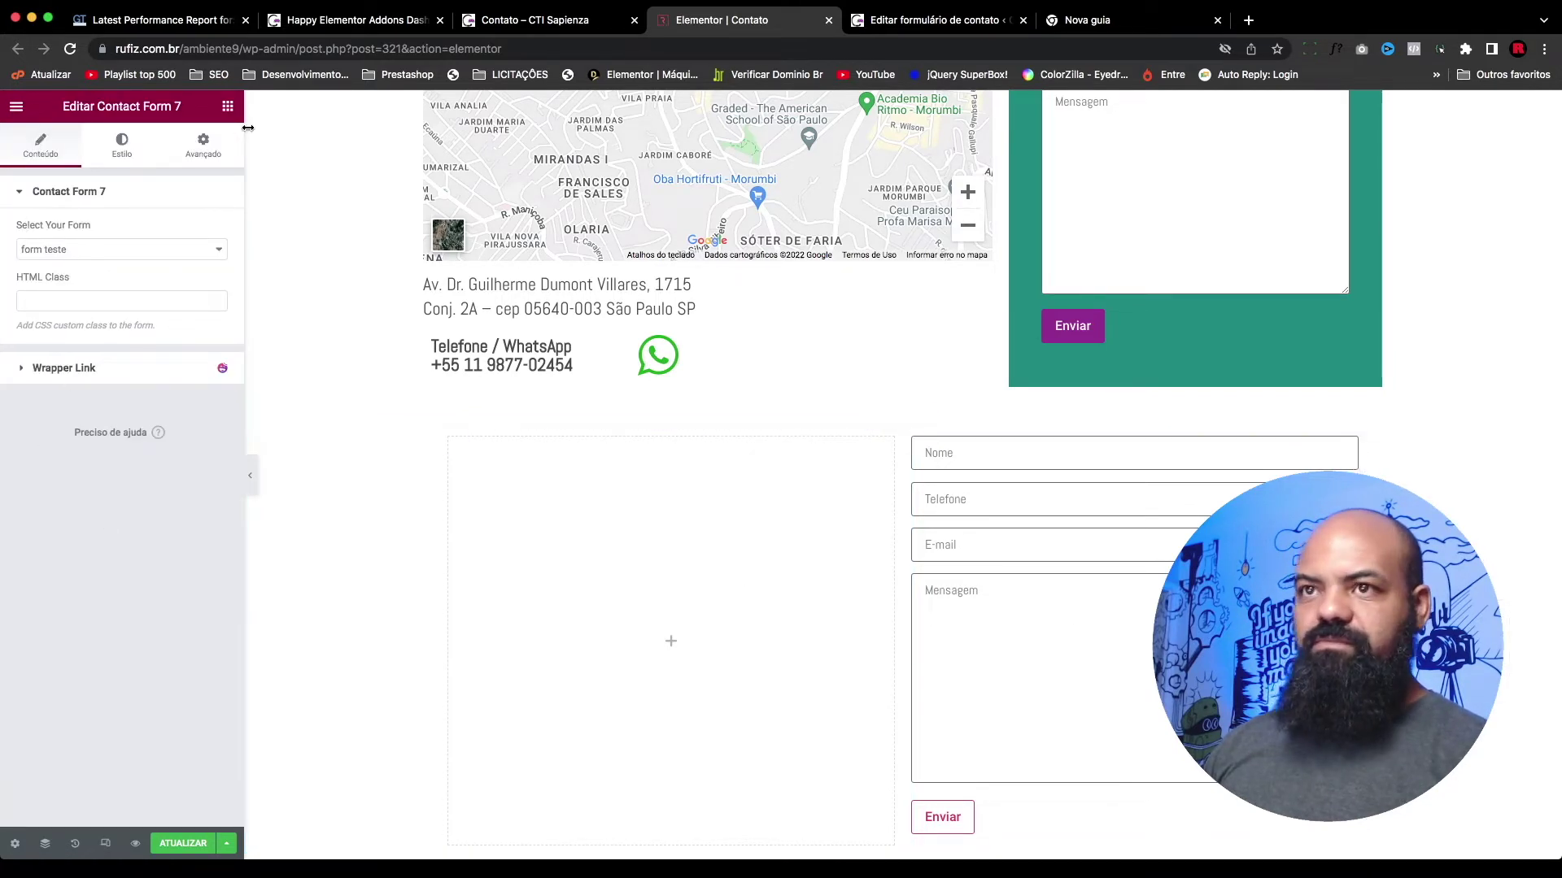
{"action": "left_click", "coordinate": [201, 145]}
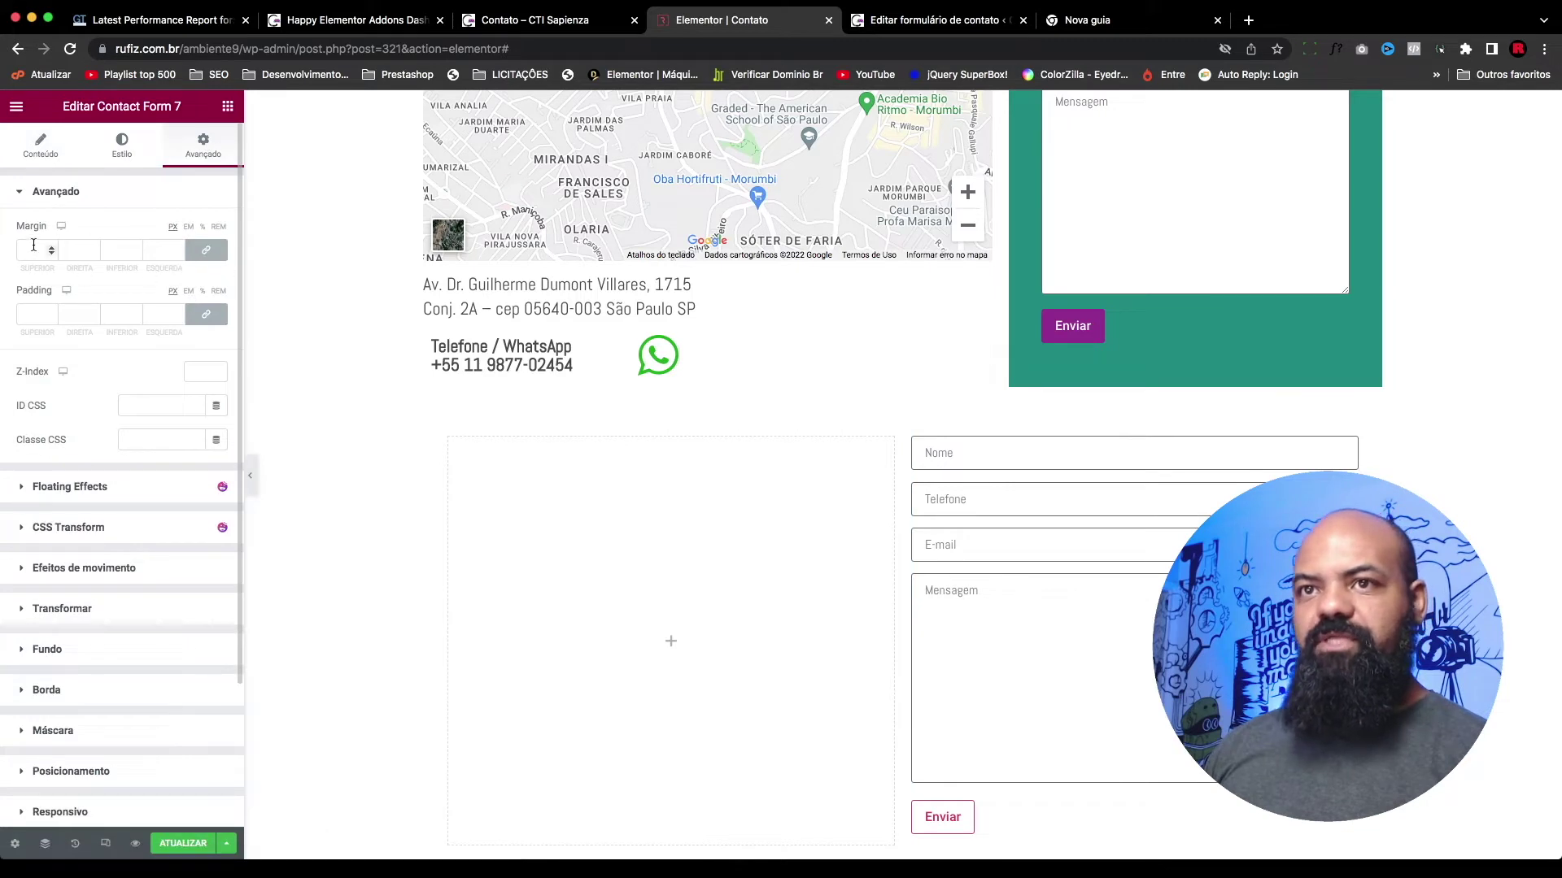
{"action": "left_click", "coordinate": [30, 315]}
{"action": "type", "text": "50"}
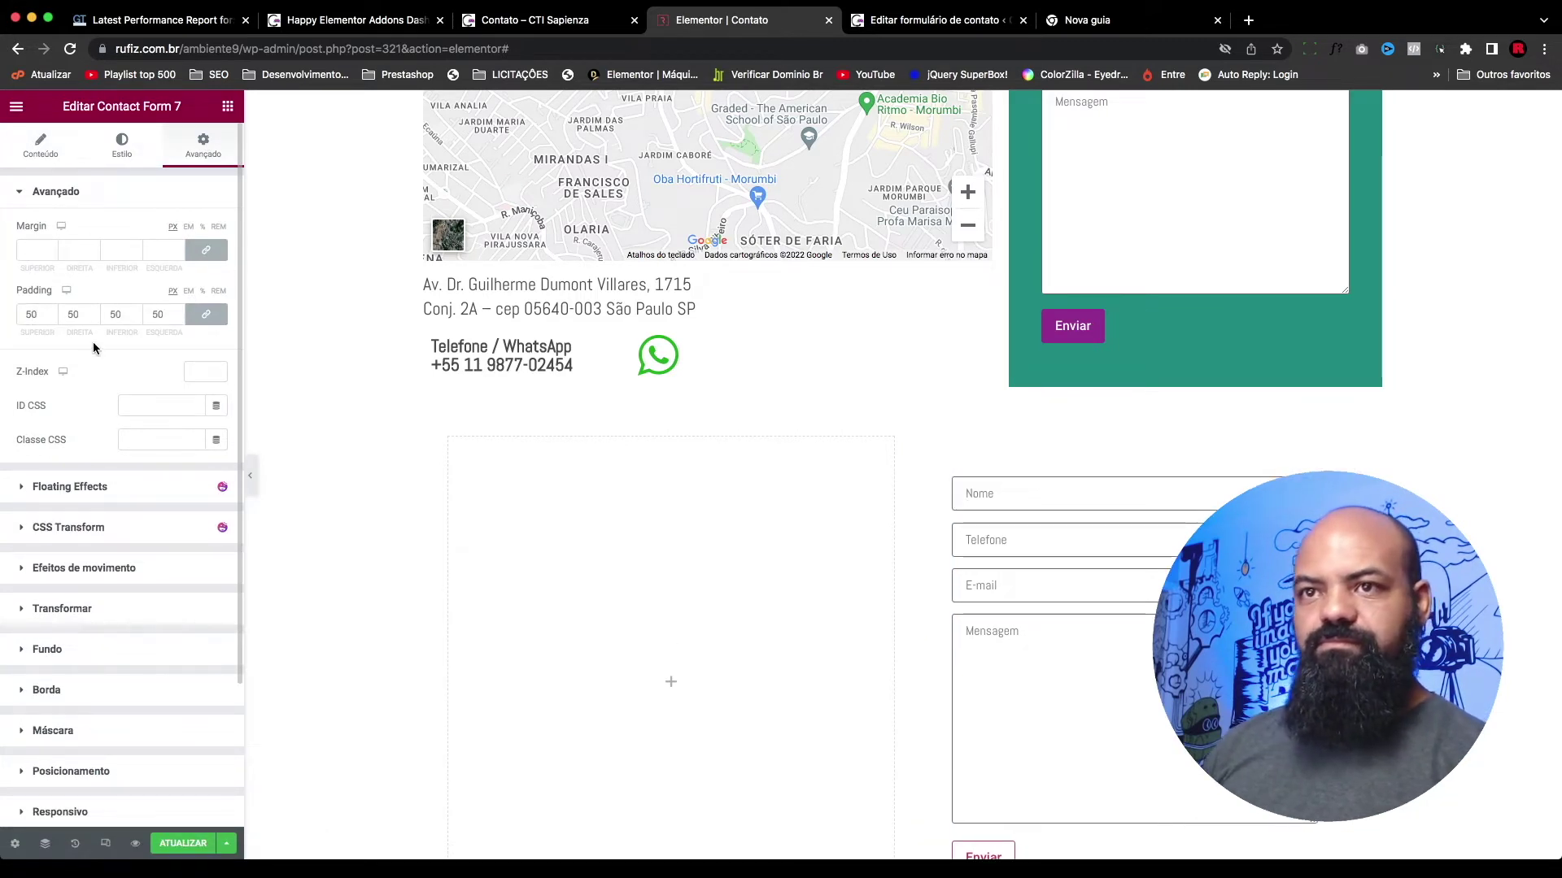
{"action": "scroll", "coordinate": [1021, 456], "scroll_direction": "down", "scroll_amount": 2}
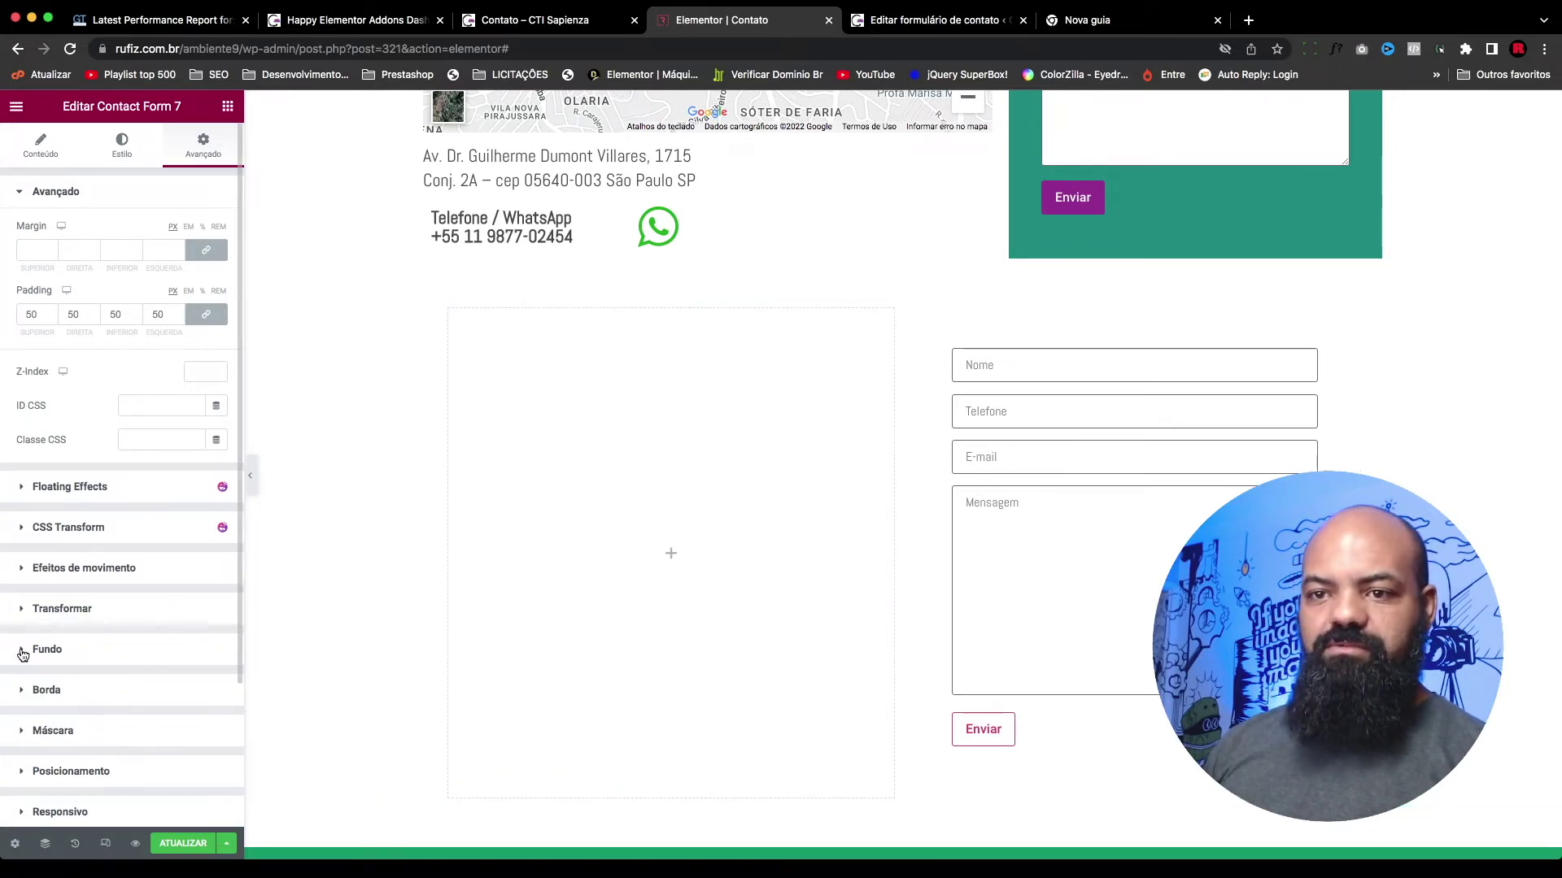
{"action": "left_click", "coordinate": [13, 655]}
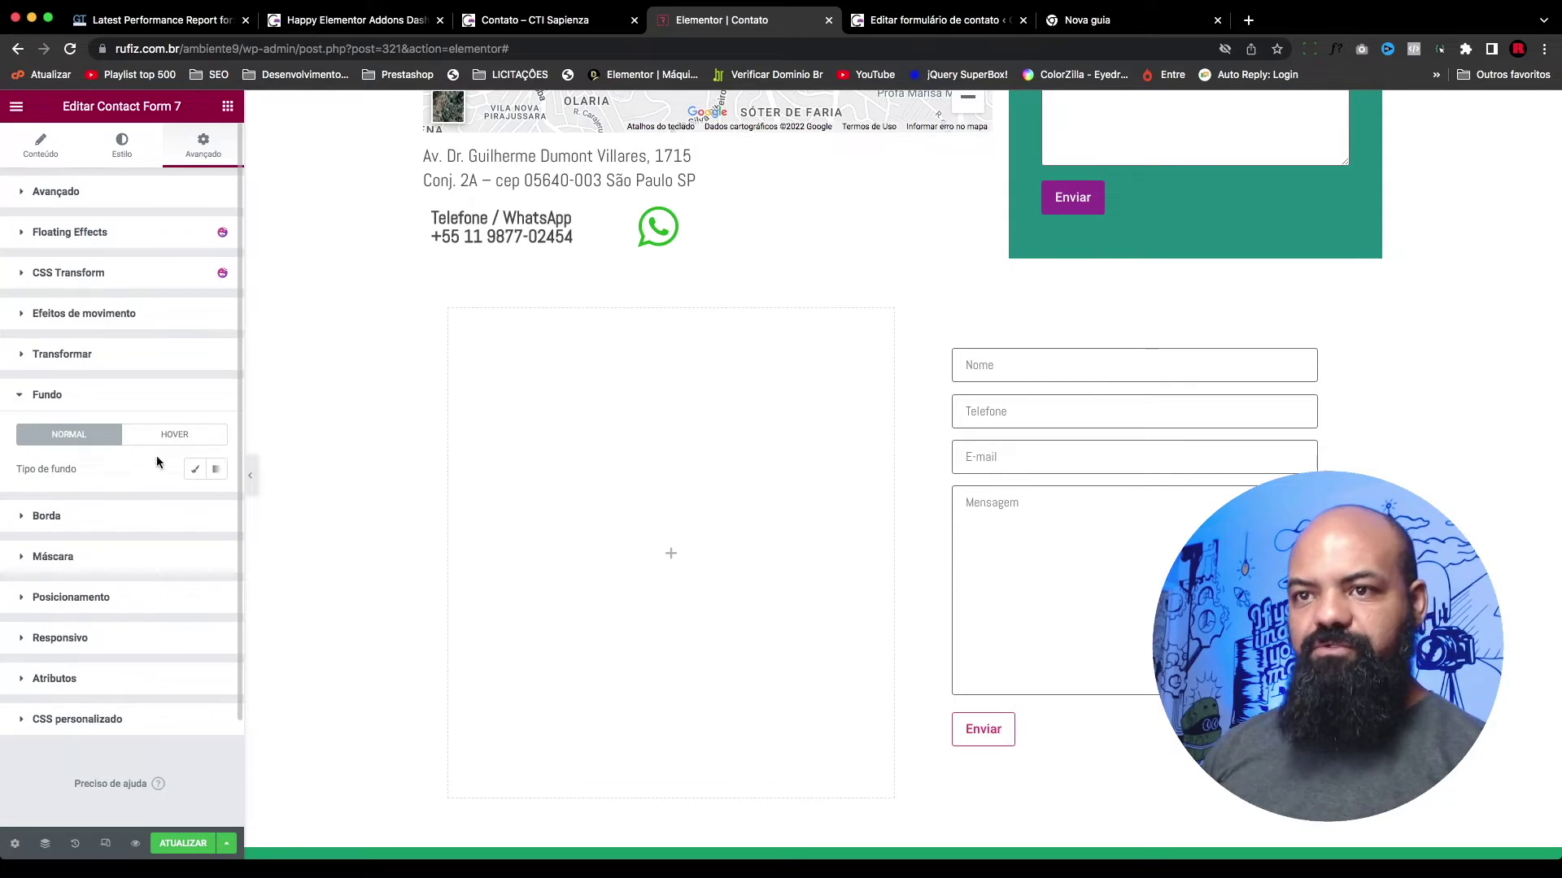
Step: Give the form a Clássico teal background sampled from the section above and resize columns to 66%/34%
{"action": "left_click", "coordinate": [195, 469]}
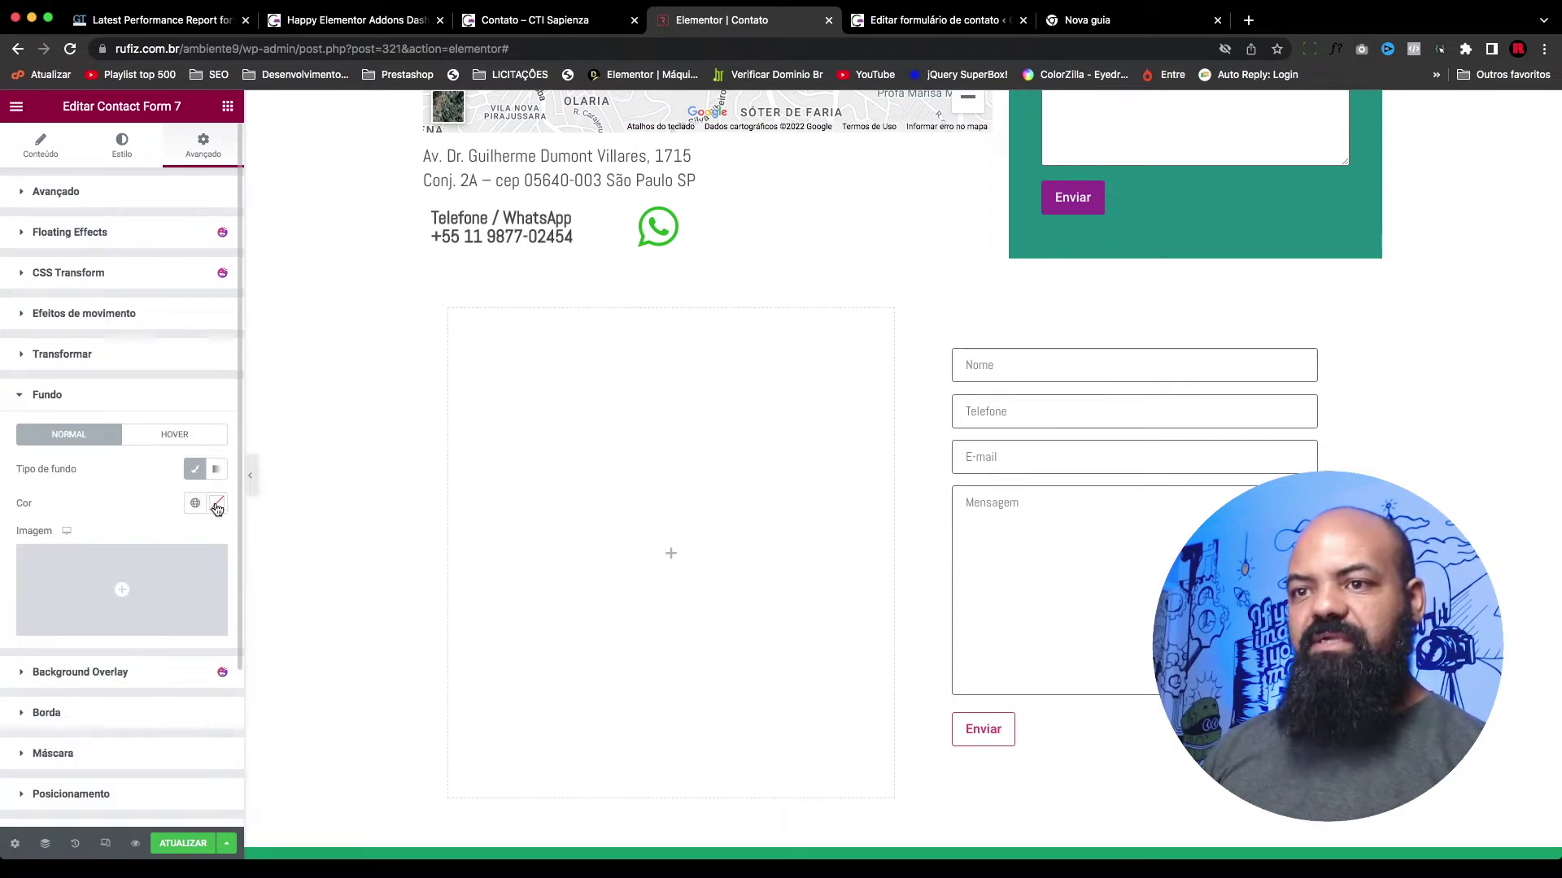
{"action": "left_click", "coordinate": [216, 504]}
{"action": "left_click", "coordinate": [80, 606]}
{"action": "left_click_drag", "start_coordinate": [88, 591], "coordinate": [149, 591]}
{"action": "left_click", "coordinate": [214, 534]}
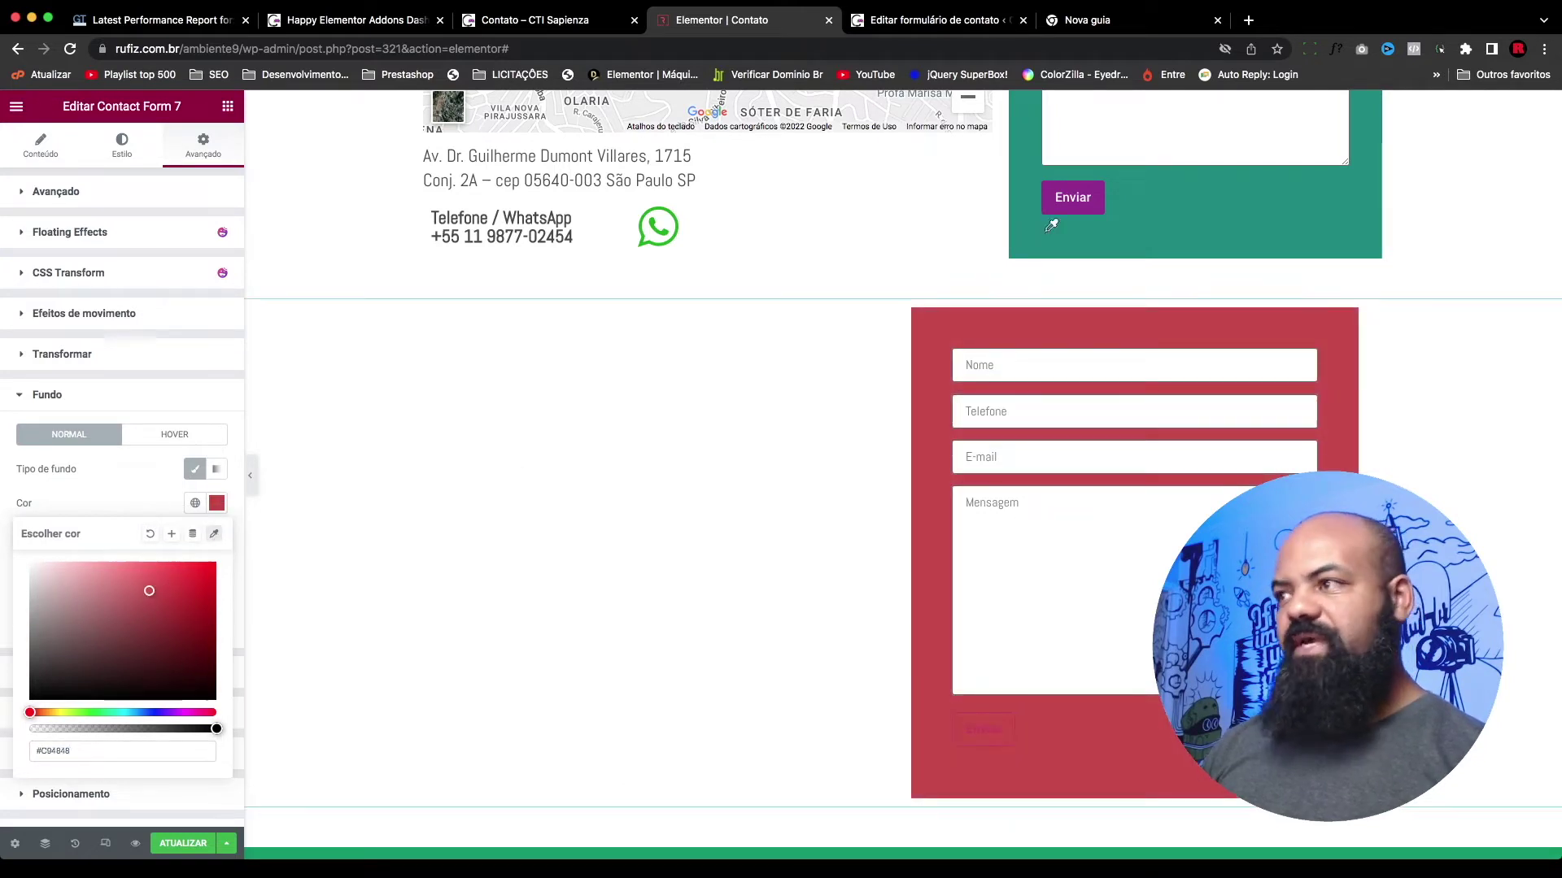
{"action": "left_click", "coordinate": [1277, 245]}
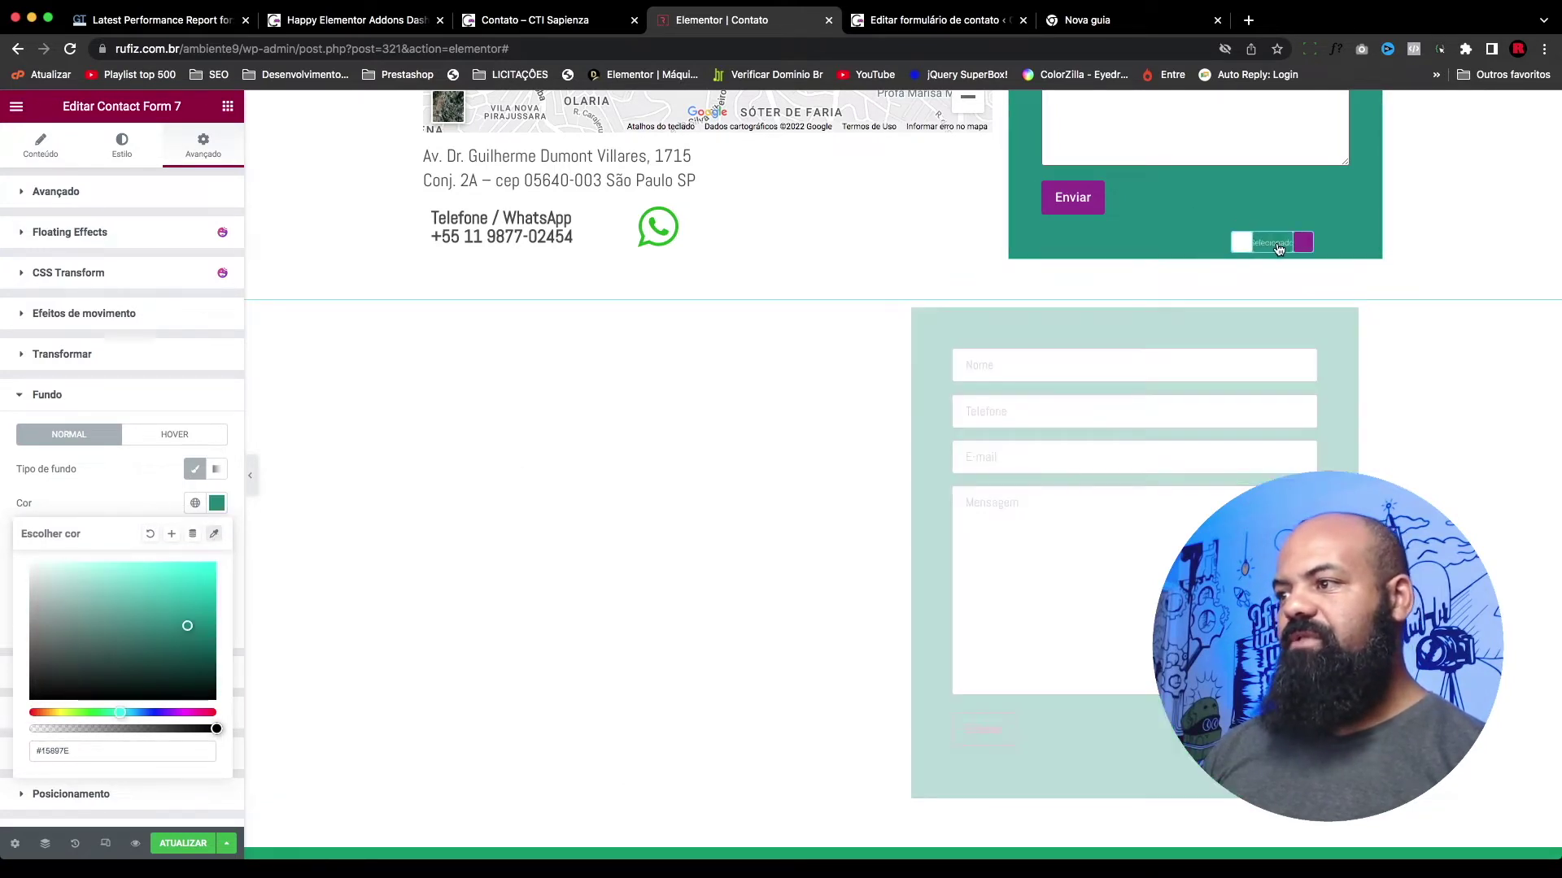
{"action": "left_click", "coordinate": [115, 491]}
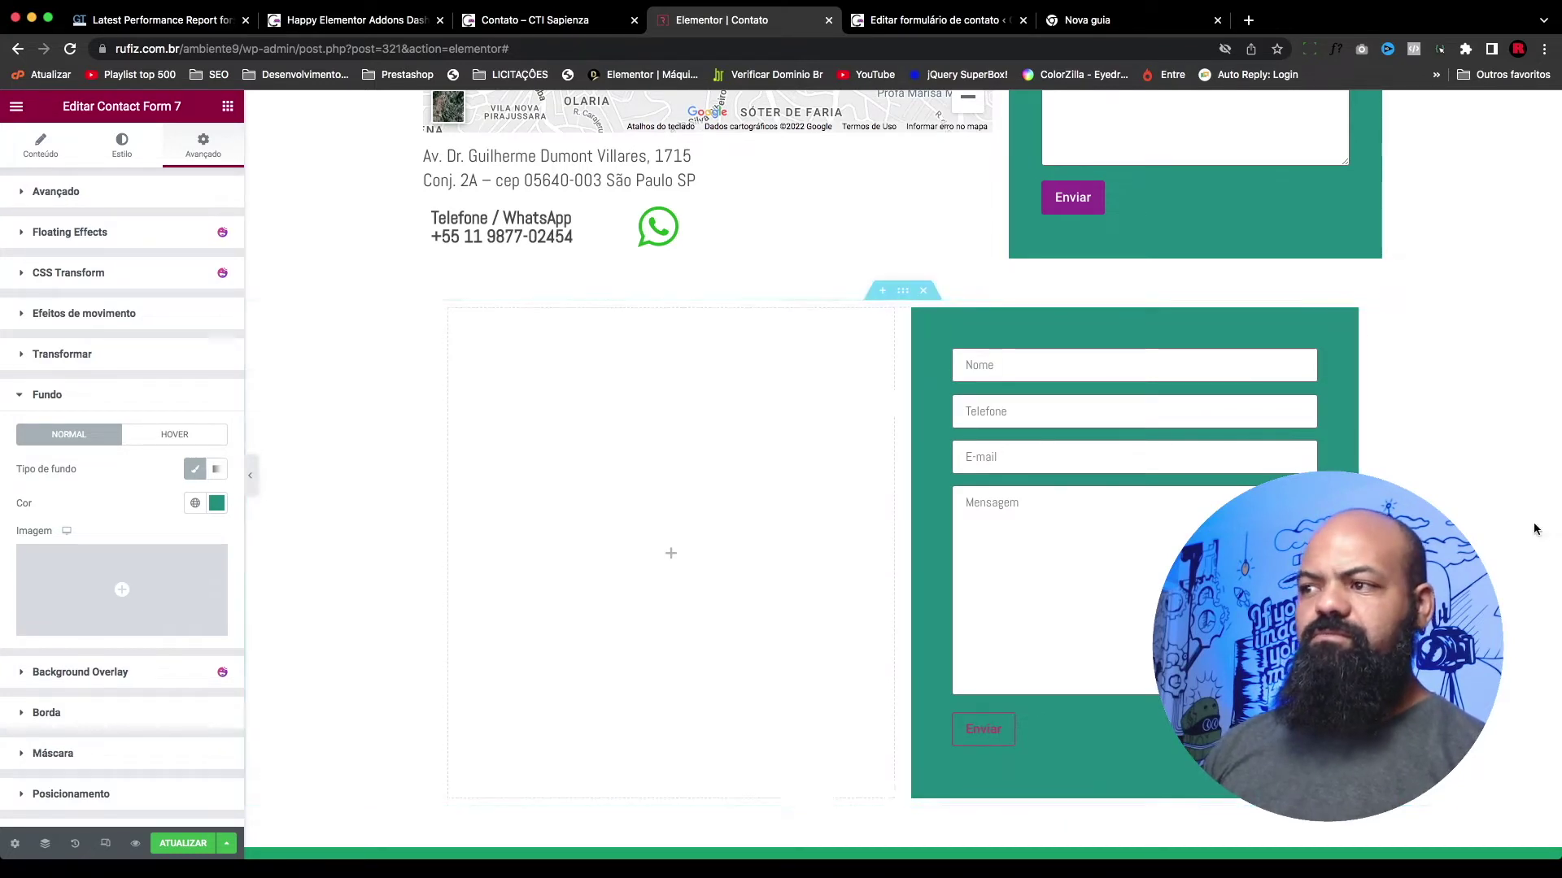
{"action": "left_click_drag", "start_coordinate": [903, 509], "coordinate": [895, 498]}
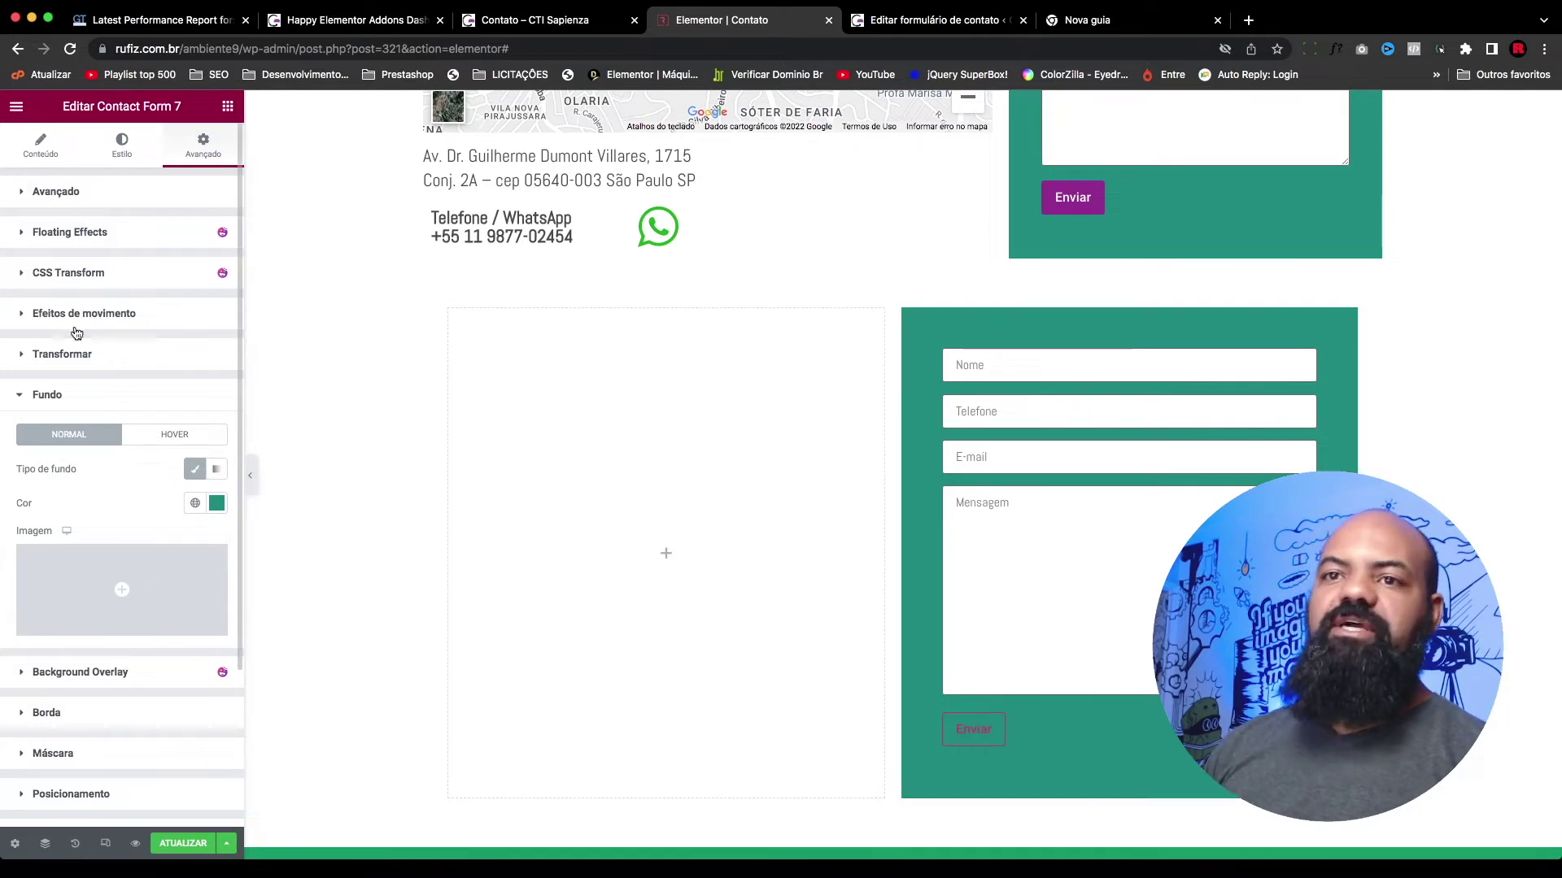
{"action": "left_click", "coordinate": [40, 150]}
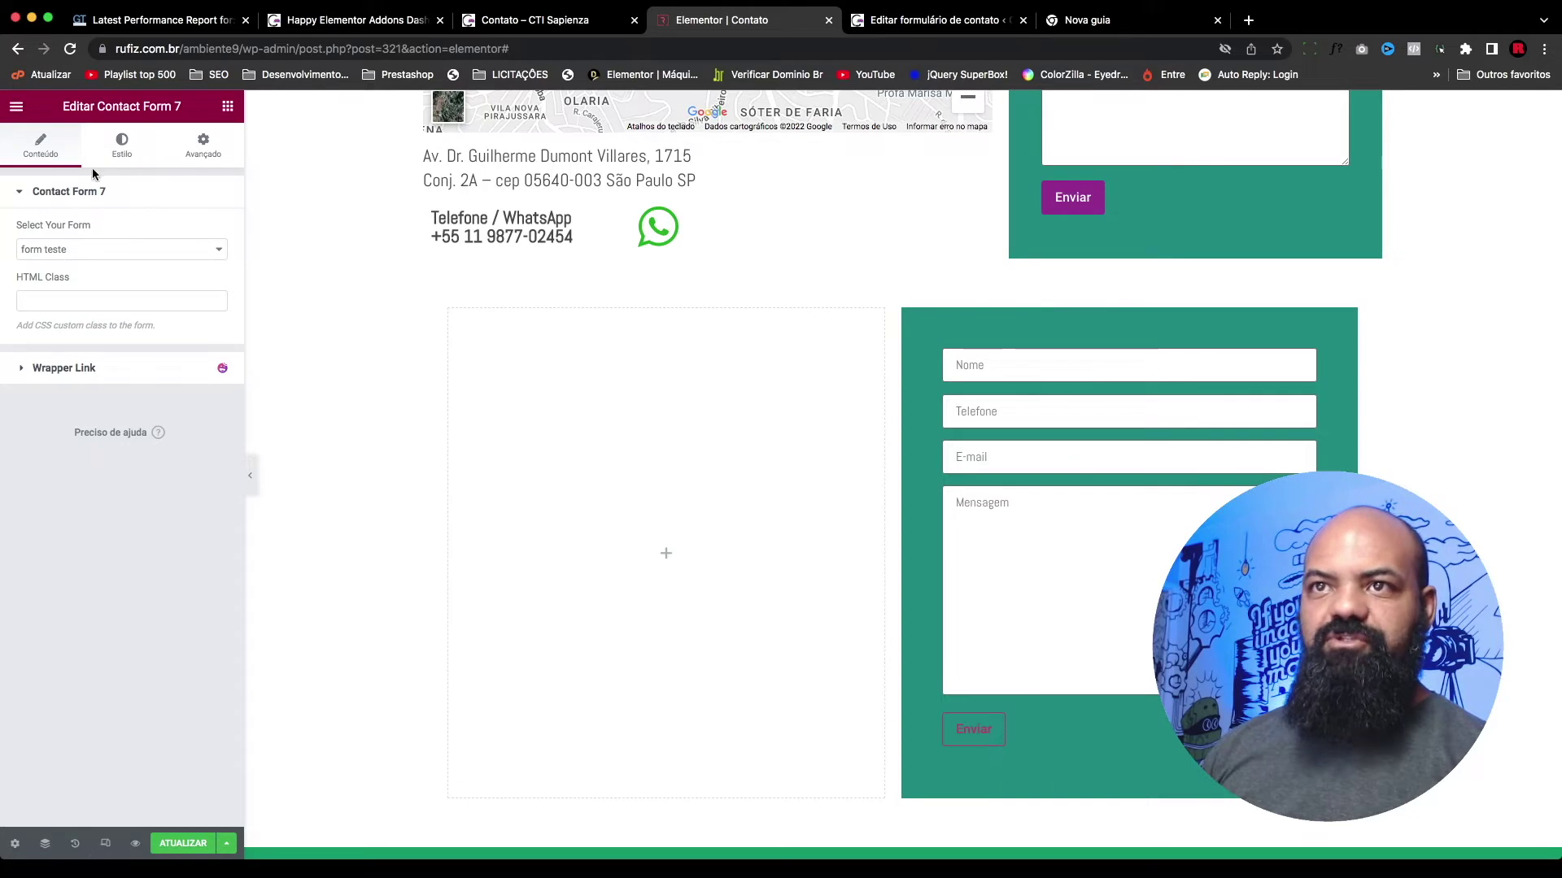
{"action": "left_click", "coordinate": [122, 147]}
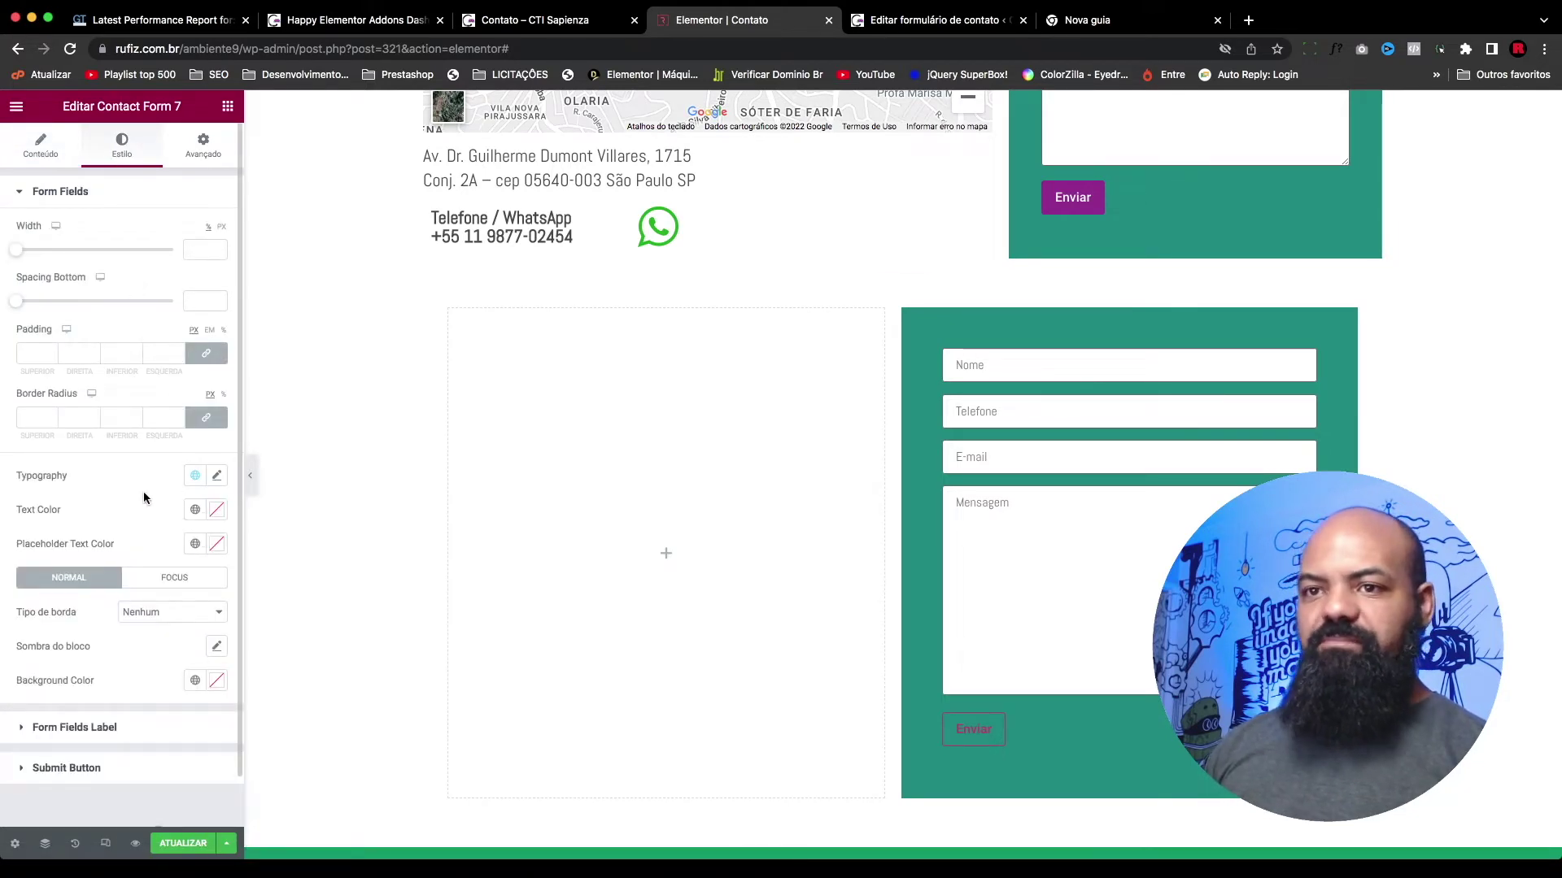
{"action": "left_click", "coordinate": [217, 477]}
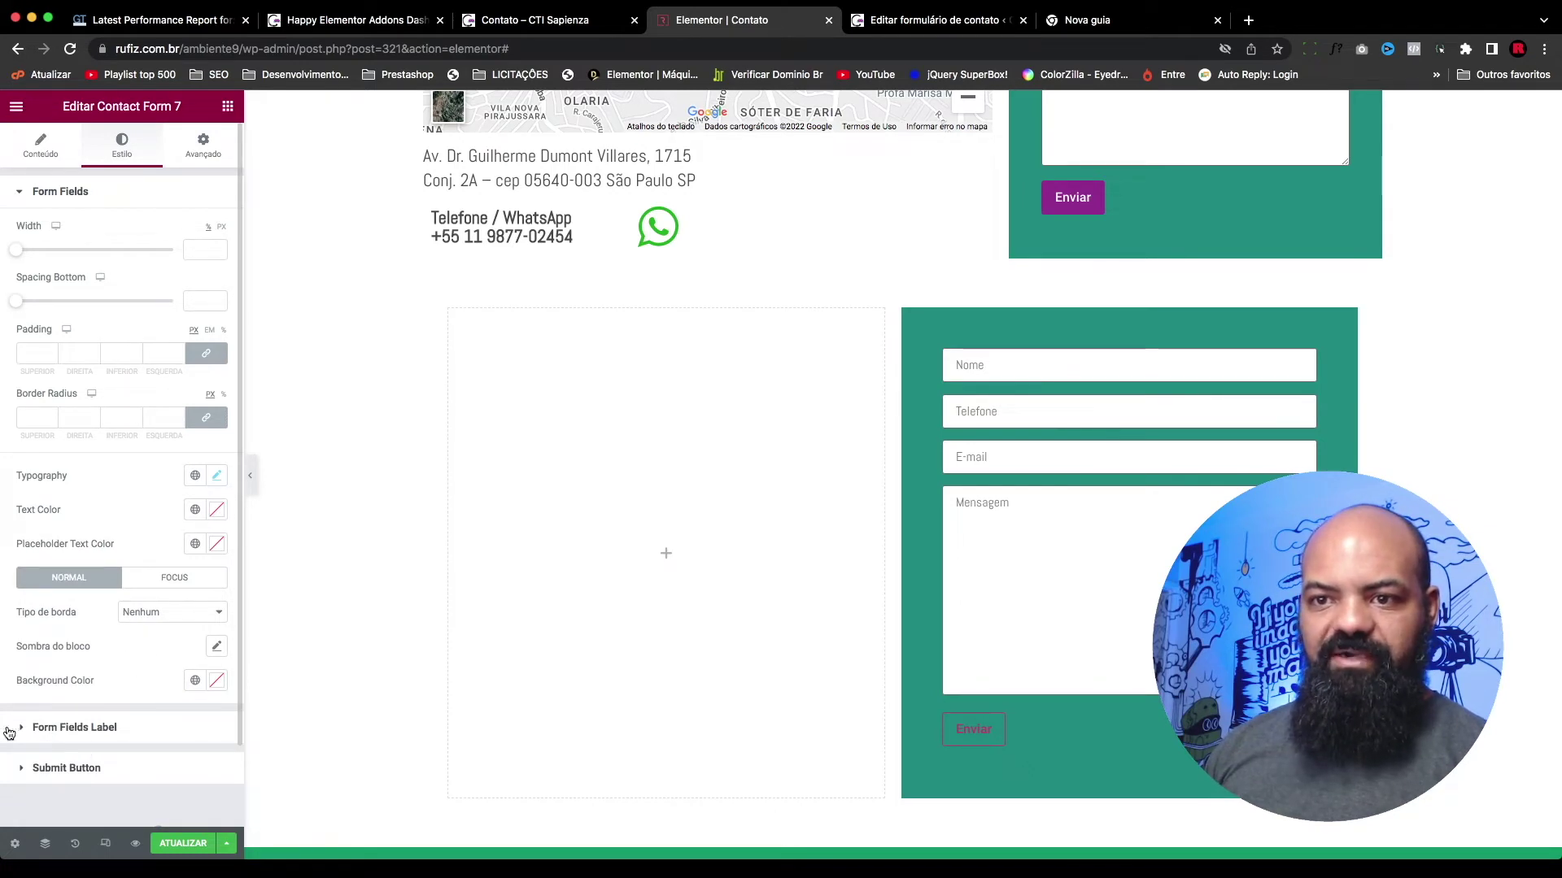
{"action": "left_click", "coordinate": [25, 728]}
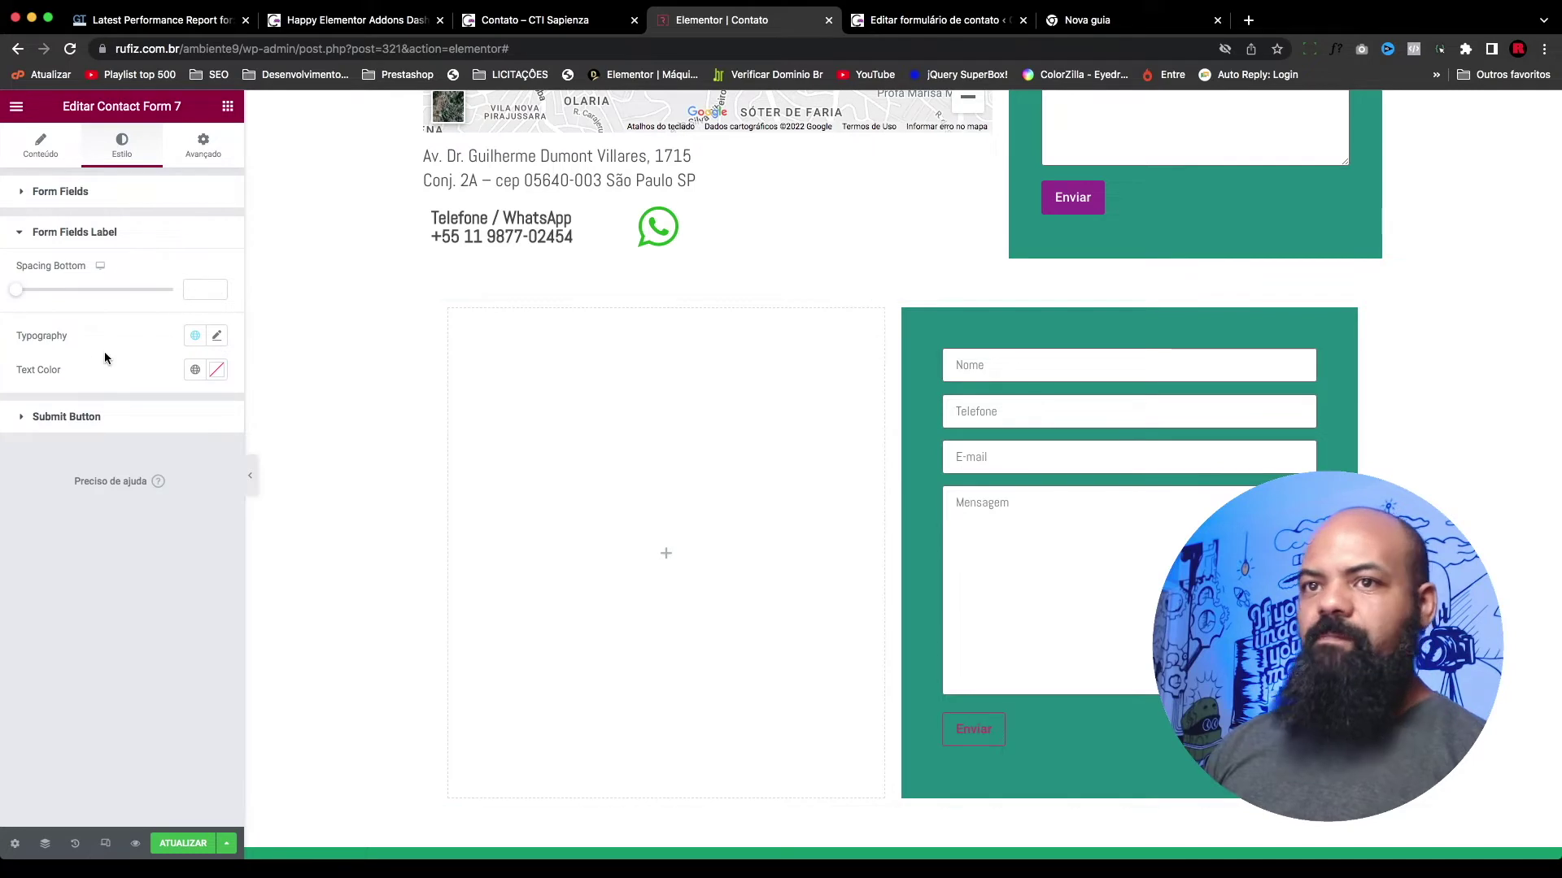
{"action": "left_click", "coordinate": [27, 193]}
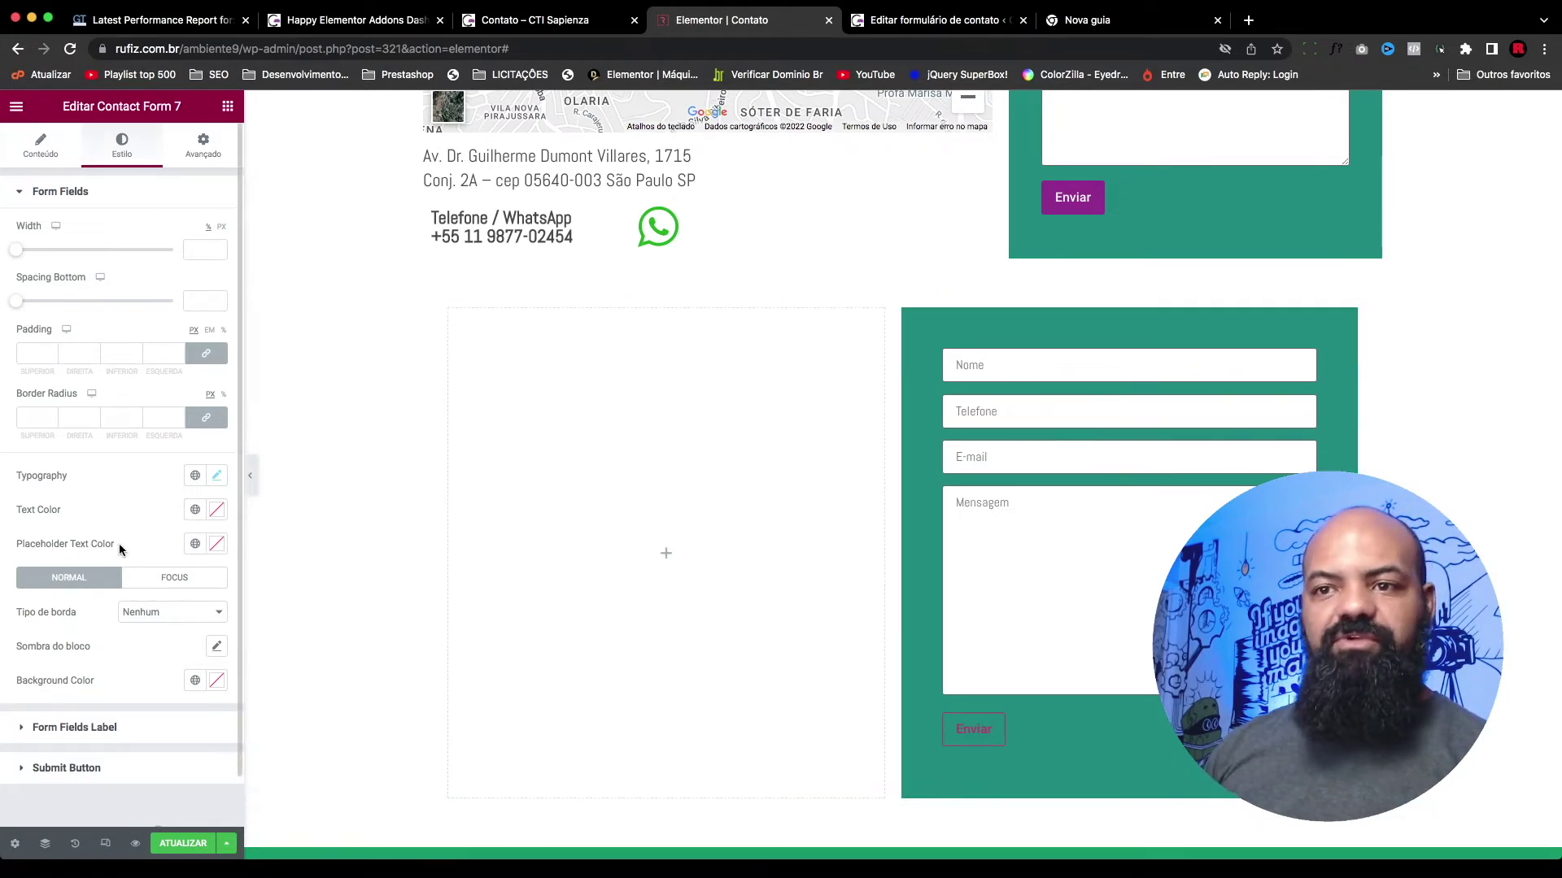
Step: Try a dark placeholder text colour, then reset the placeholder colour to default
{"action": "left_click", "coordinate": [215, 546]}
{"action": "left_click", "coordinate": [204, 624]}
{"action": "left_click_drag", "start_coordinate": [207, 622], "coordinate": [88, 690]}
{"action": "left_click", "coordinate": [149, 524]}
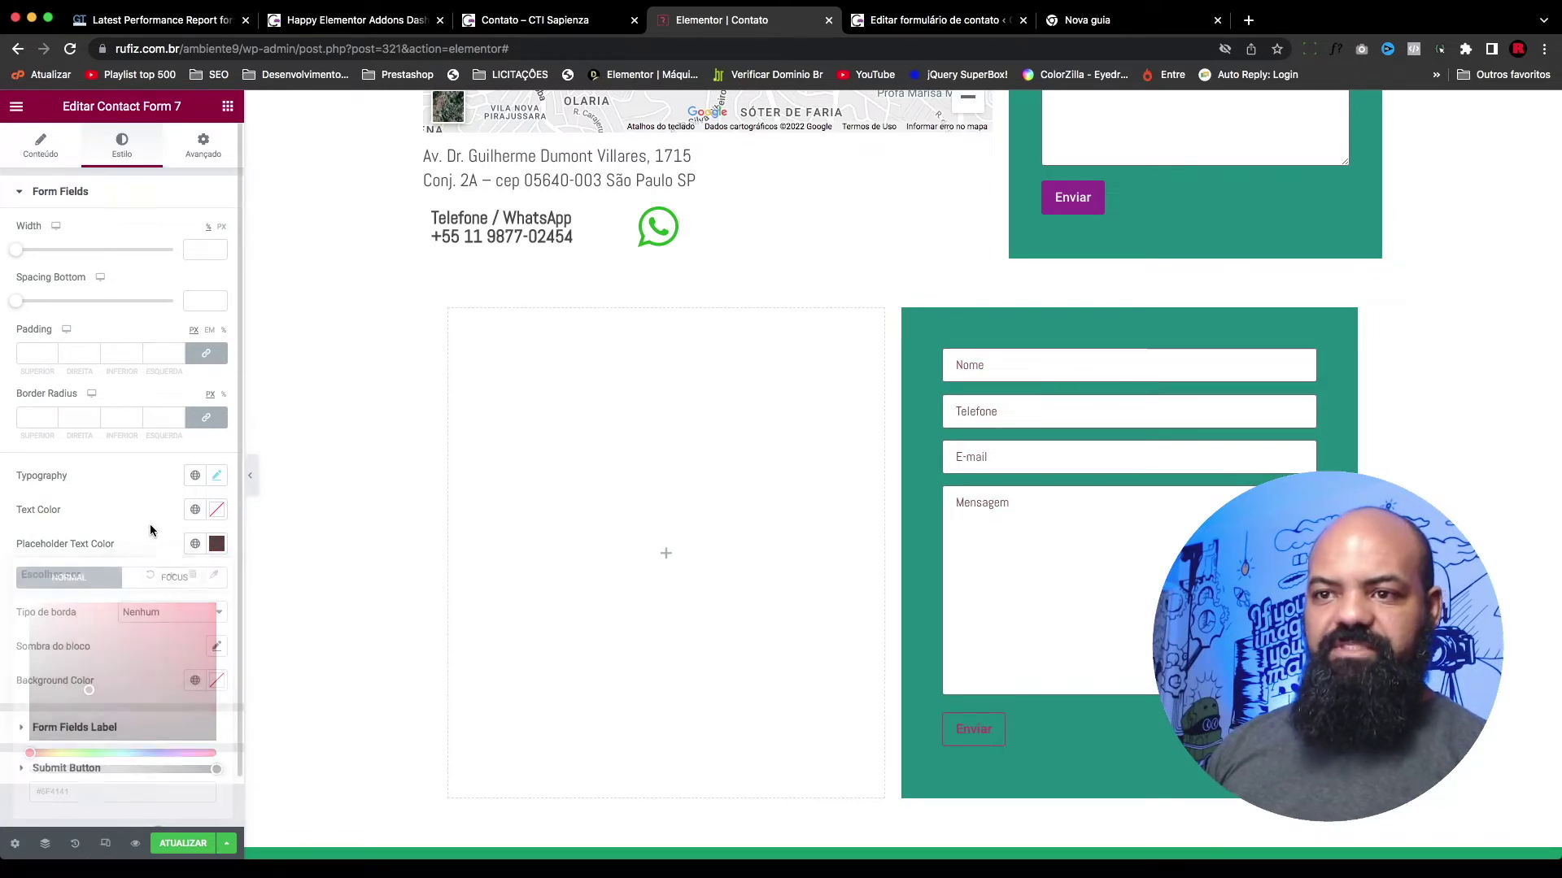
{"action": "left_click", "coordinate": [217, 545]}
{"action": "left_click", "coordinate": [150, 574]}
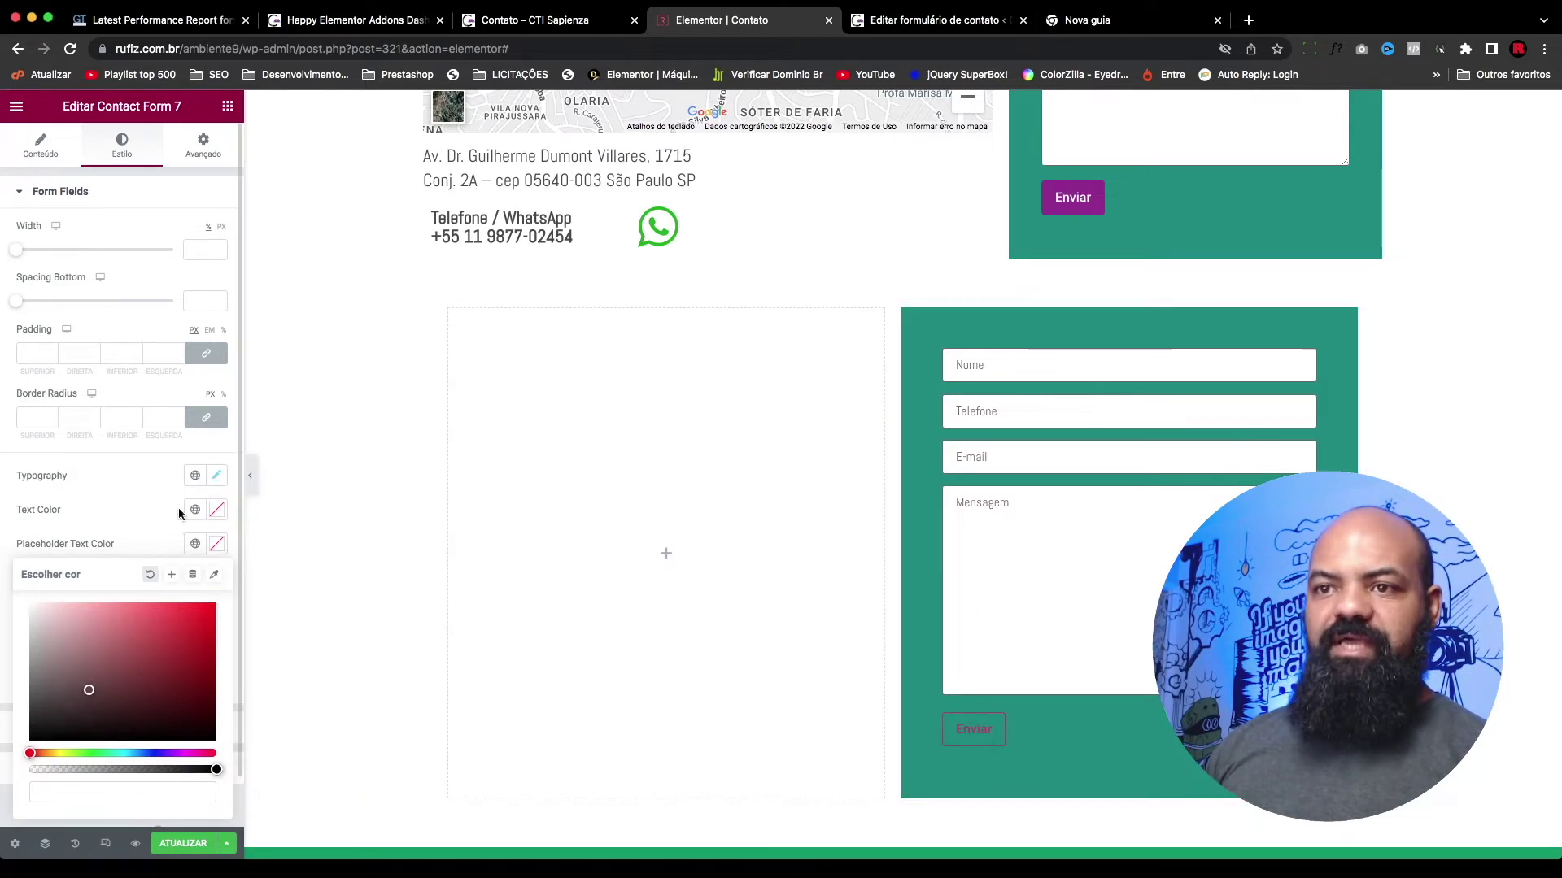
Step: Type test text 'dddd' in Nome and 'dddddd' in Telefone, leaving the text colour at default
{"action": "left_click", "coordinate": [984, 383]}
{"action": "type", "text": "dddddddd"}
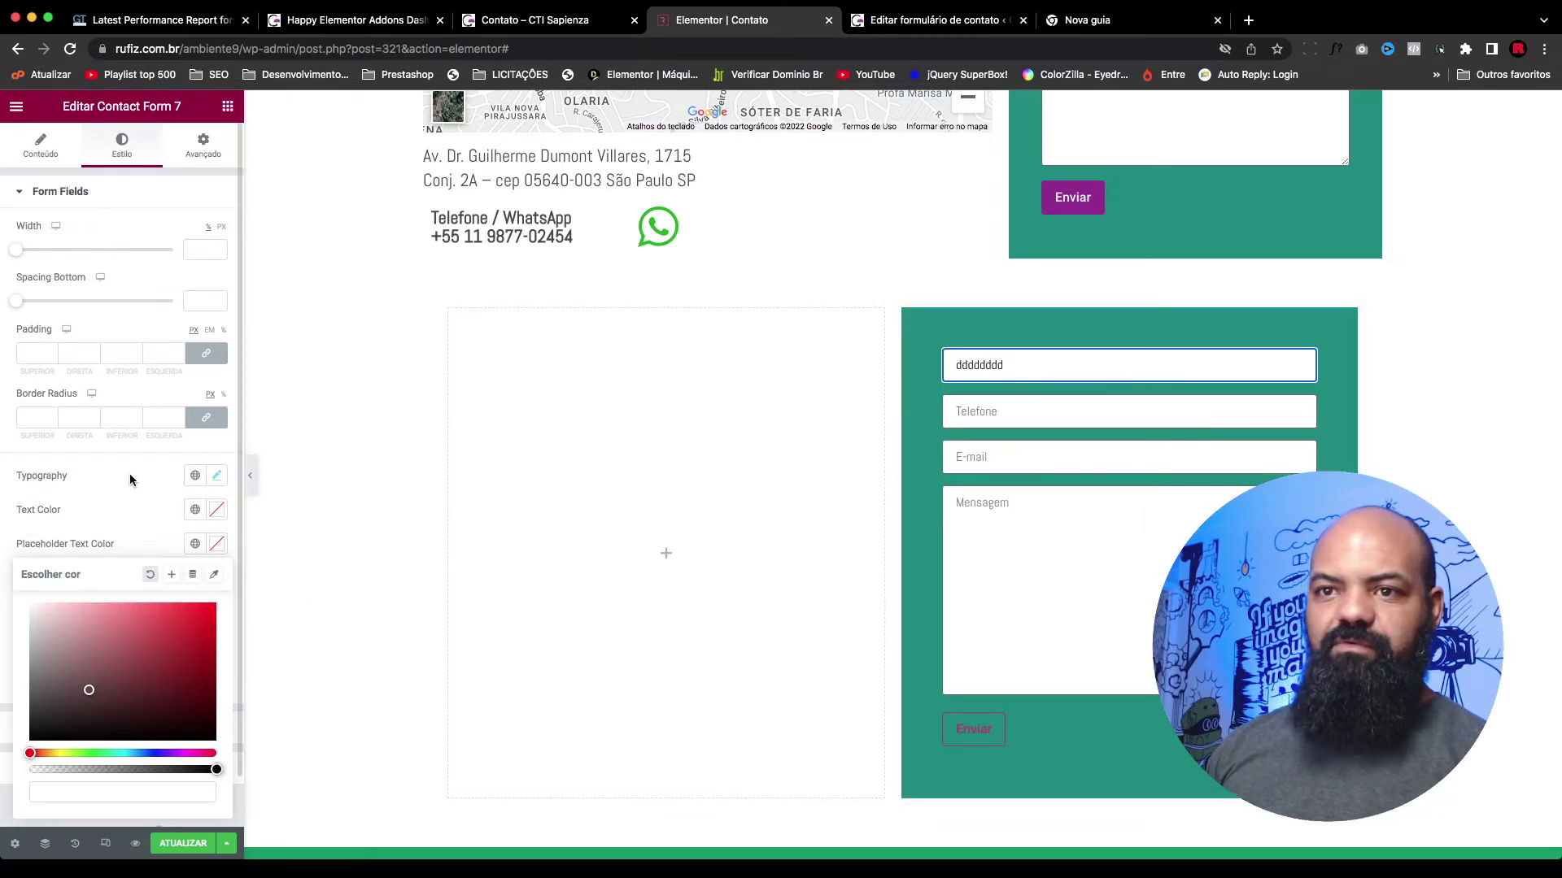
{"action": "left_click", "coordinate": [217, 511]}
{"action": "left_click", "coordinate": [215, 571]}
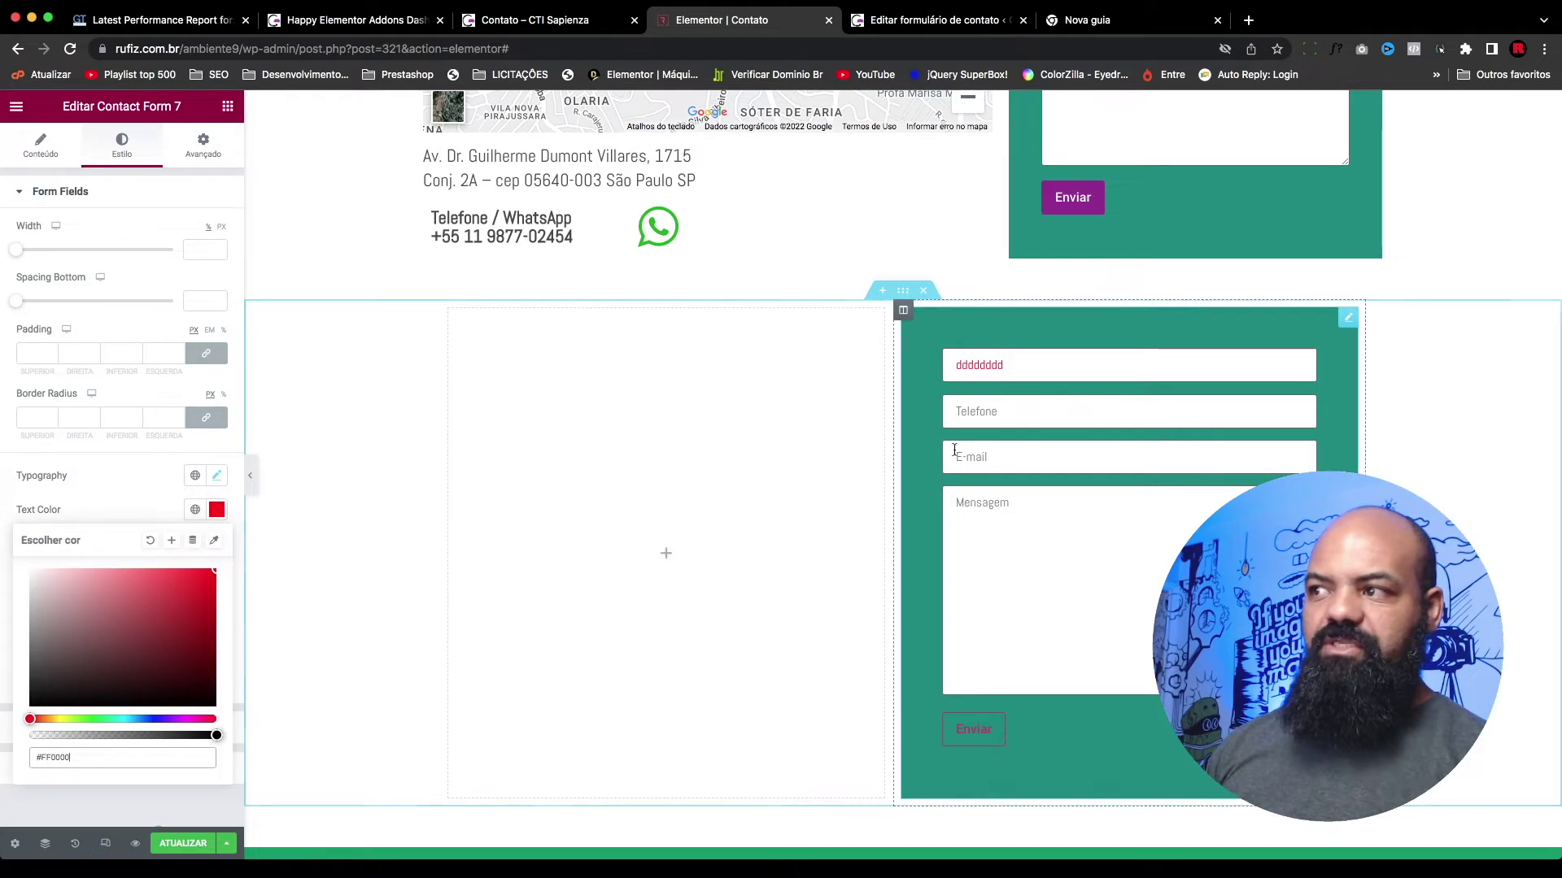
{"action": "left_click", "coordinate": [1005, 416]}
{"action": "type", "text": "dddddd"}
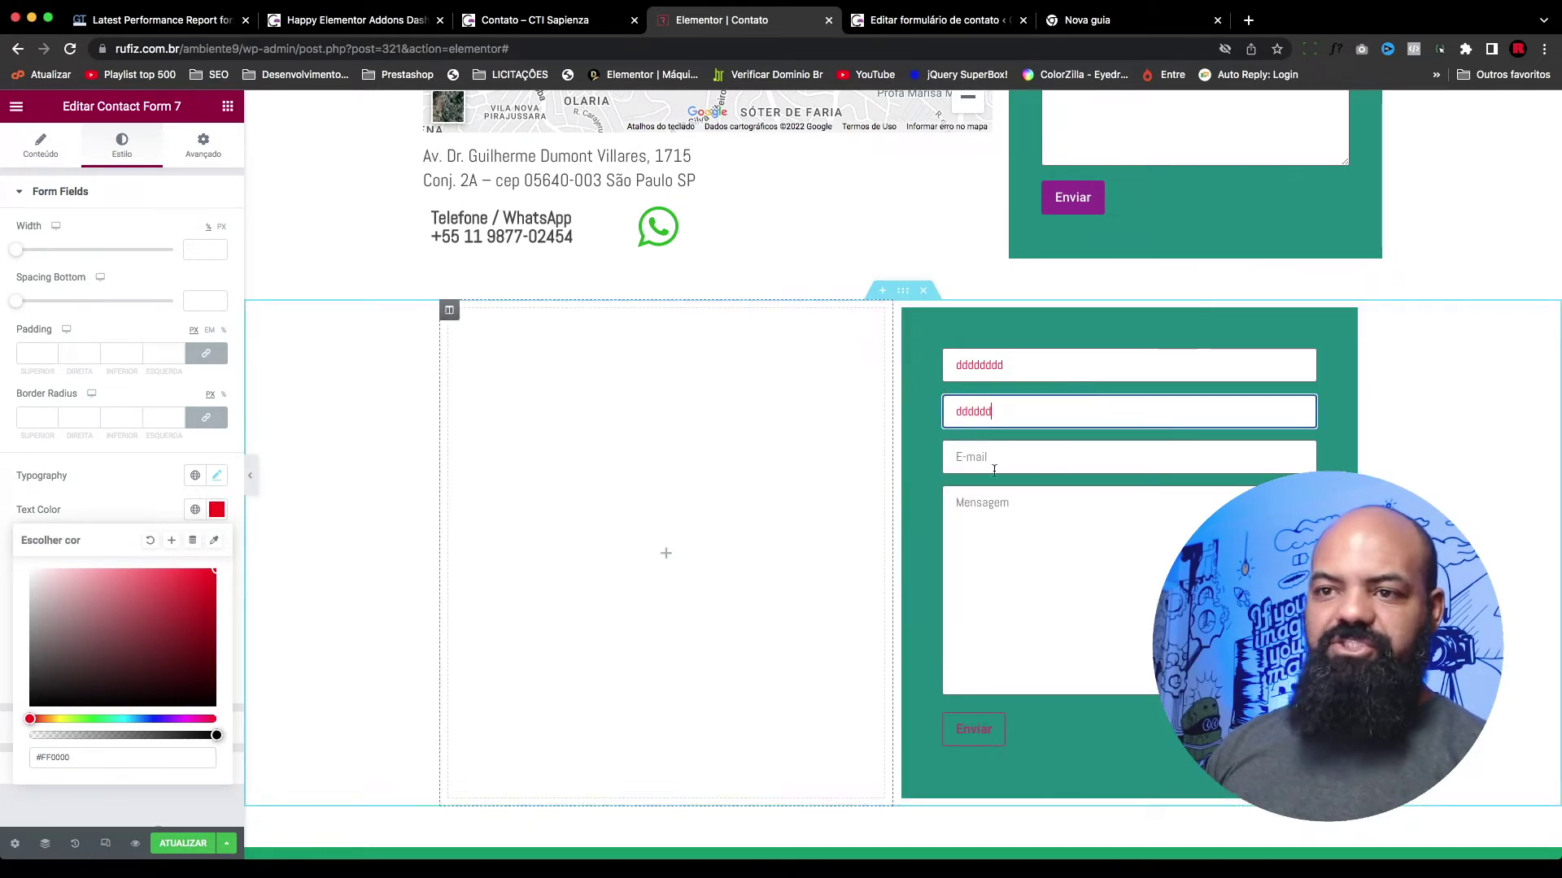
{"action": "left_click", "coordinate": [150, 542]}
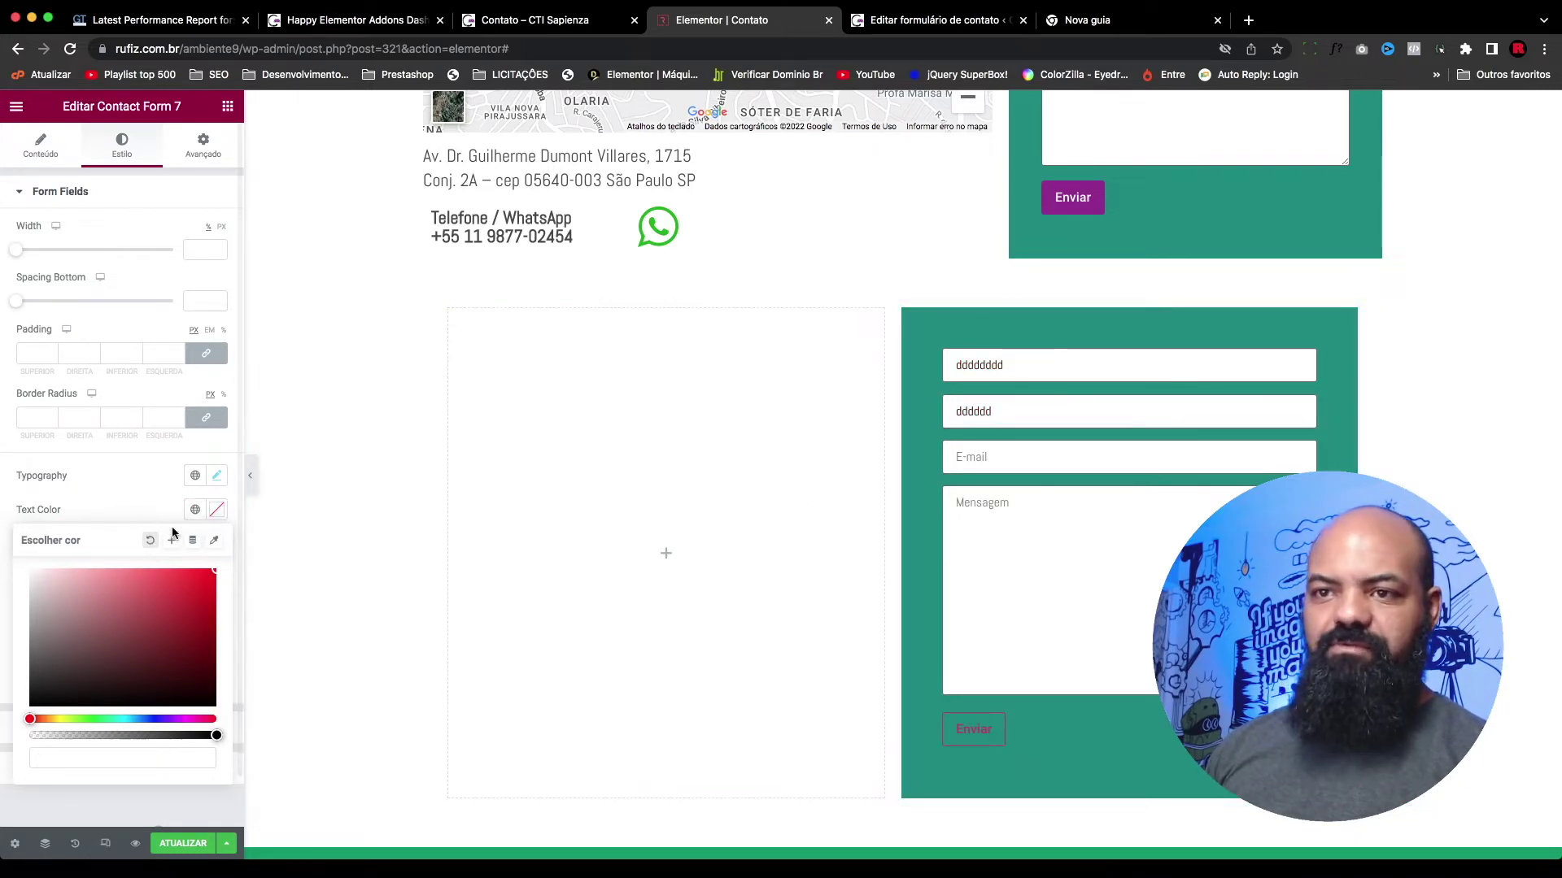
{"action": "left_click", "coordinate": [179, 509]}
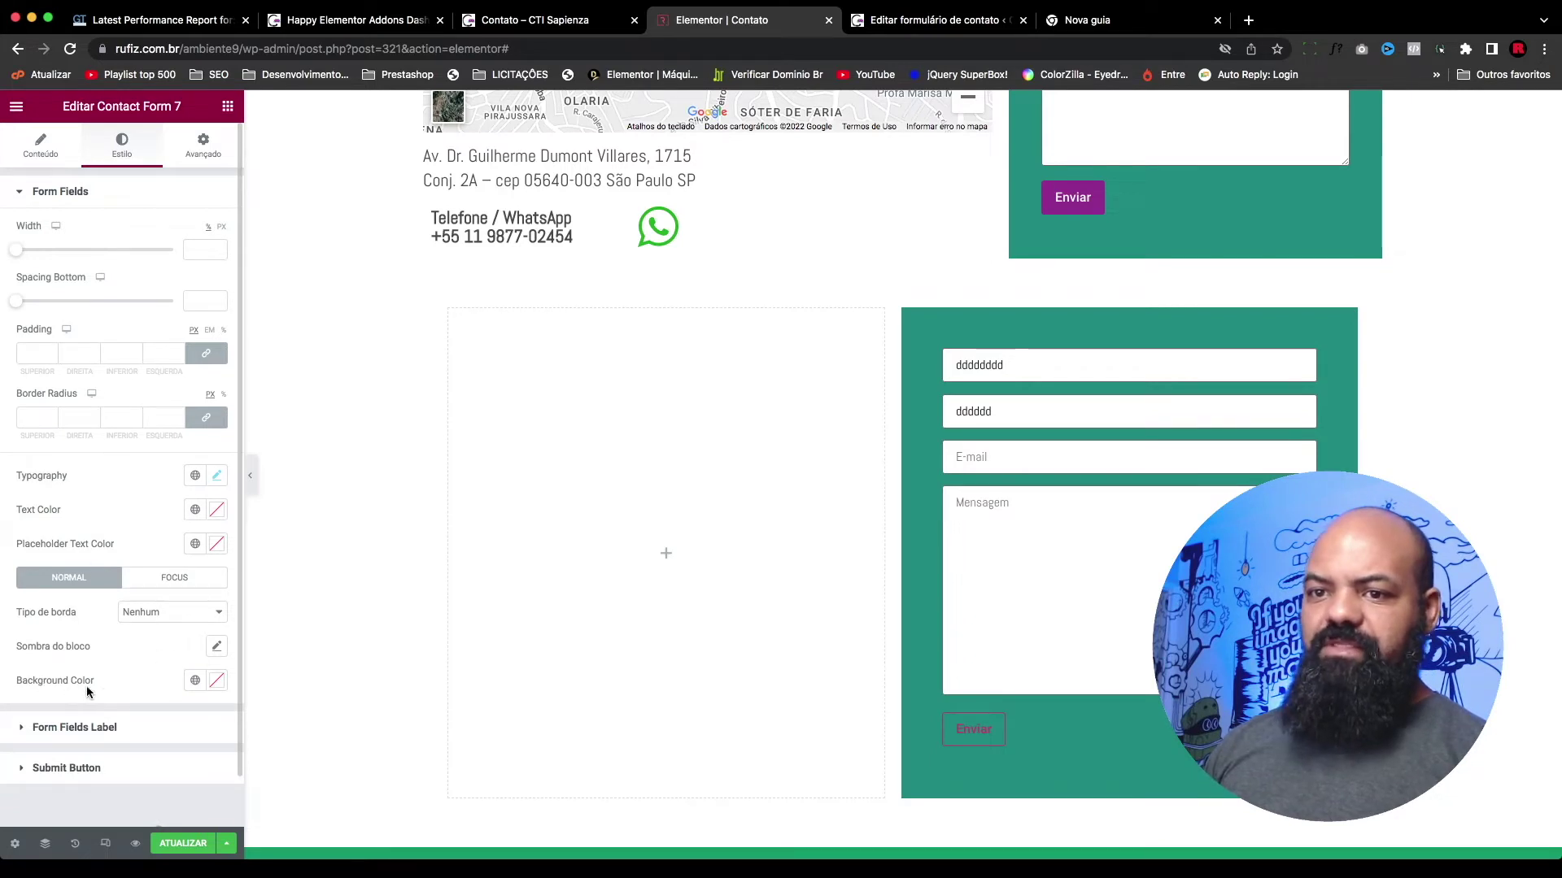
Step: Try a dark red, then fully transparent field background, and reset it to the default white
{"action": "left_click", "coordinate": [217, 682]}
{"action": "left_click_drag", "start_coordinate": [142, 521], "coordinate": [157, 494]}
{"action": "left_click_drag", "start_coordinate": [218, 618], "coordinate": [0, 622]}
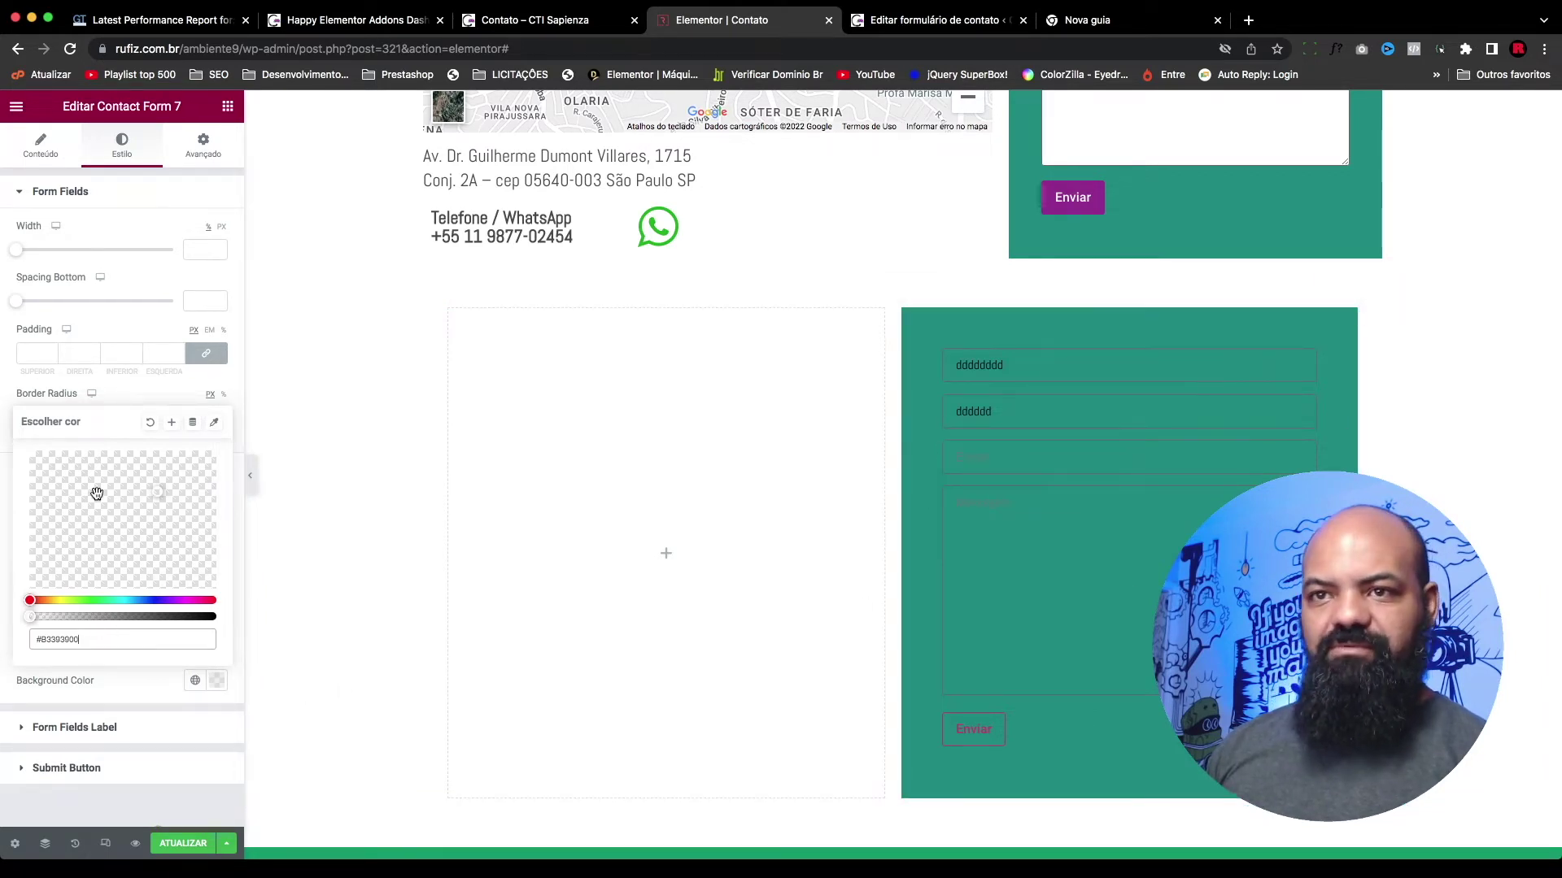
{"action": "left_click", "coordinate": [135, 396]}
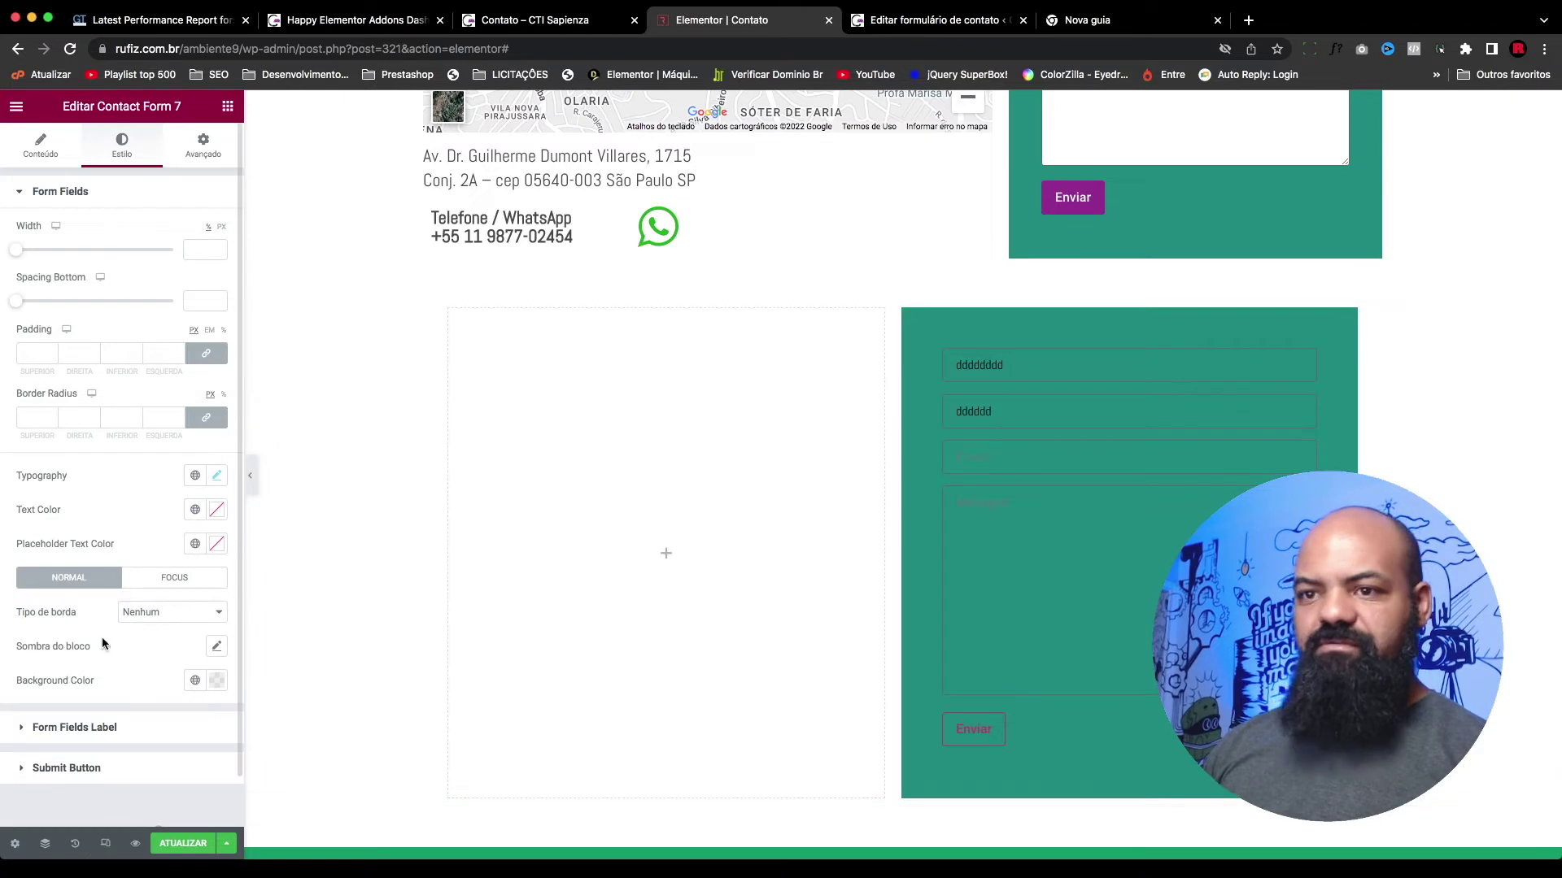
{"action": "left_click", "coordinate": [217, 681]}
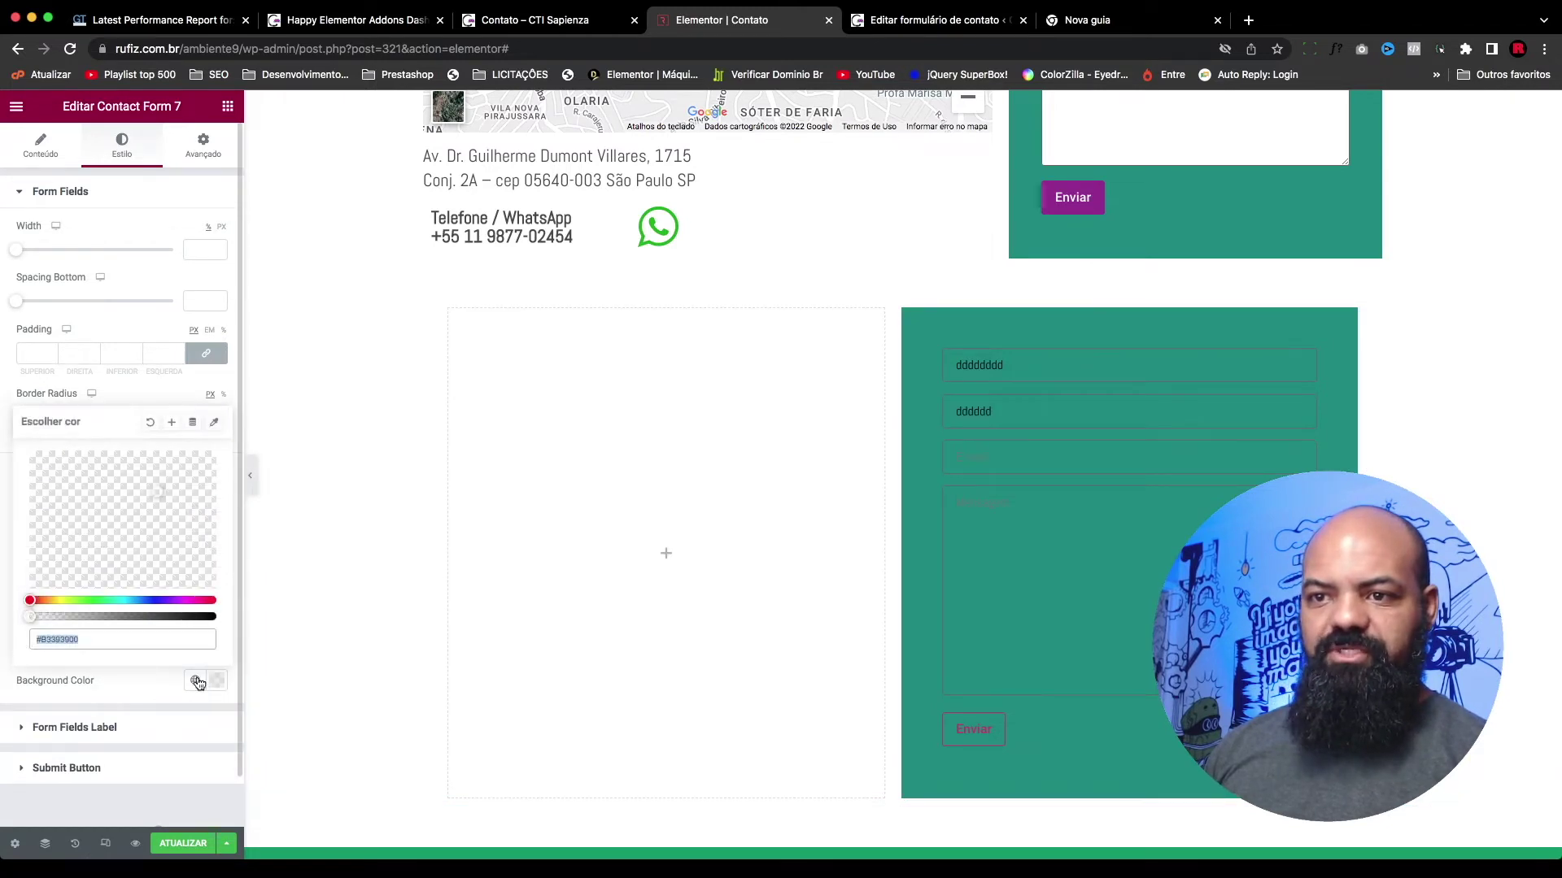
{"action": "left_click", "coordinate": [150, 421]}
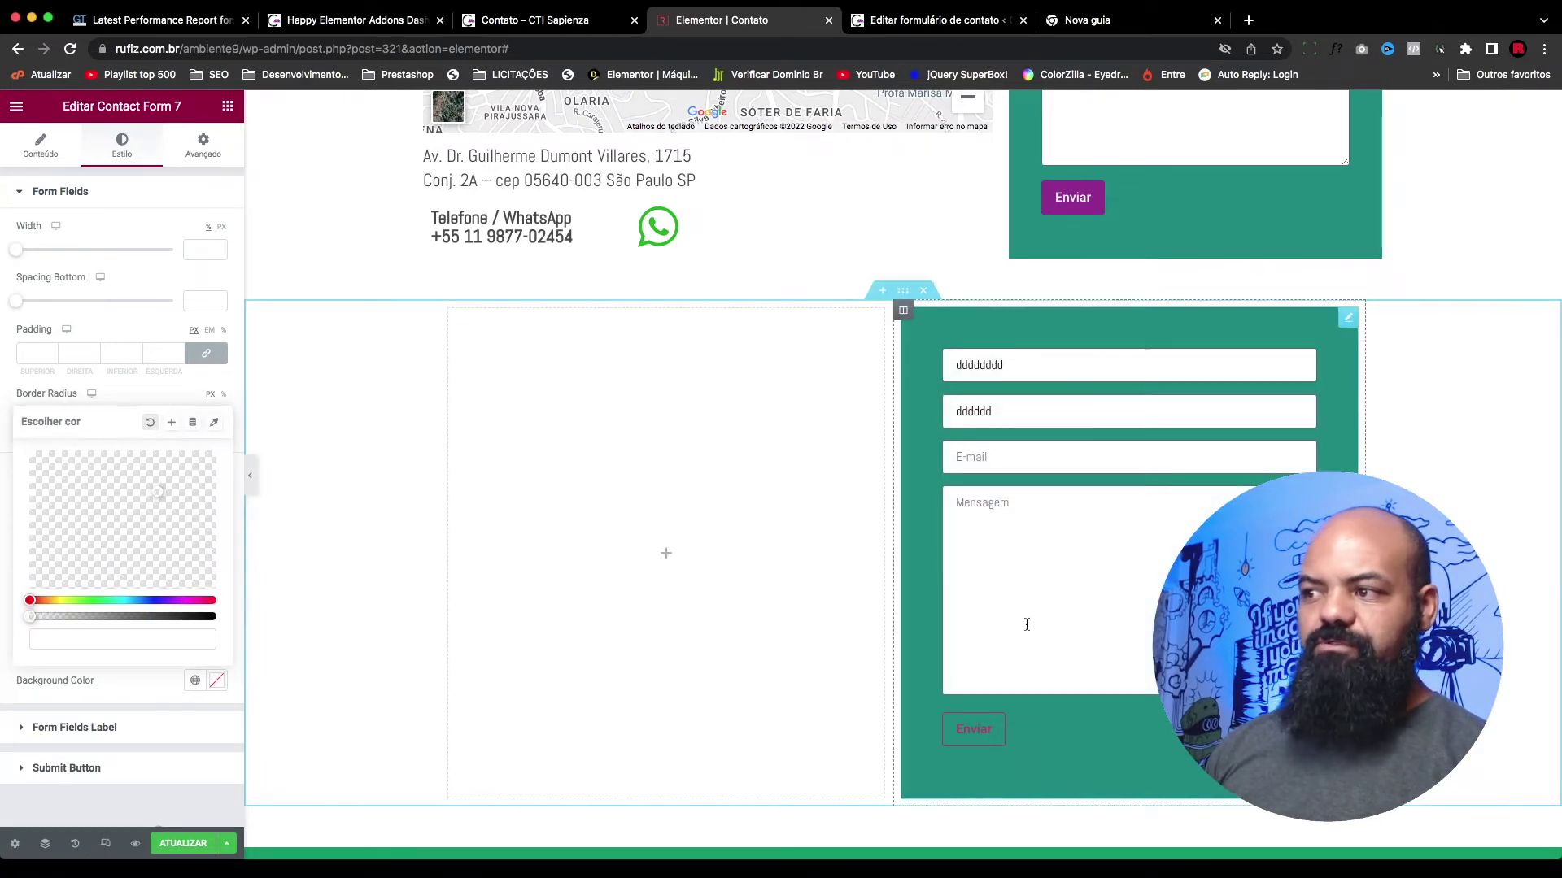
Step: Preview the E-mail field, then collapse and re-expand the Form Fields style section
{"action": "left_click", "coordinate": [1006, 456]}
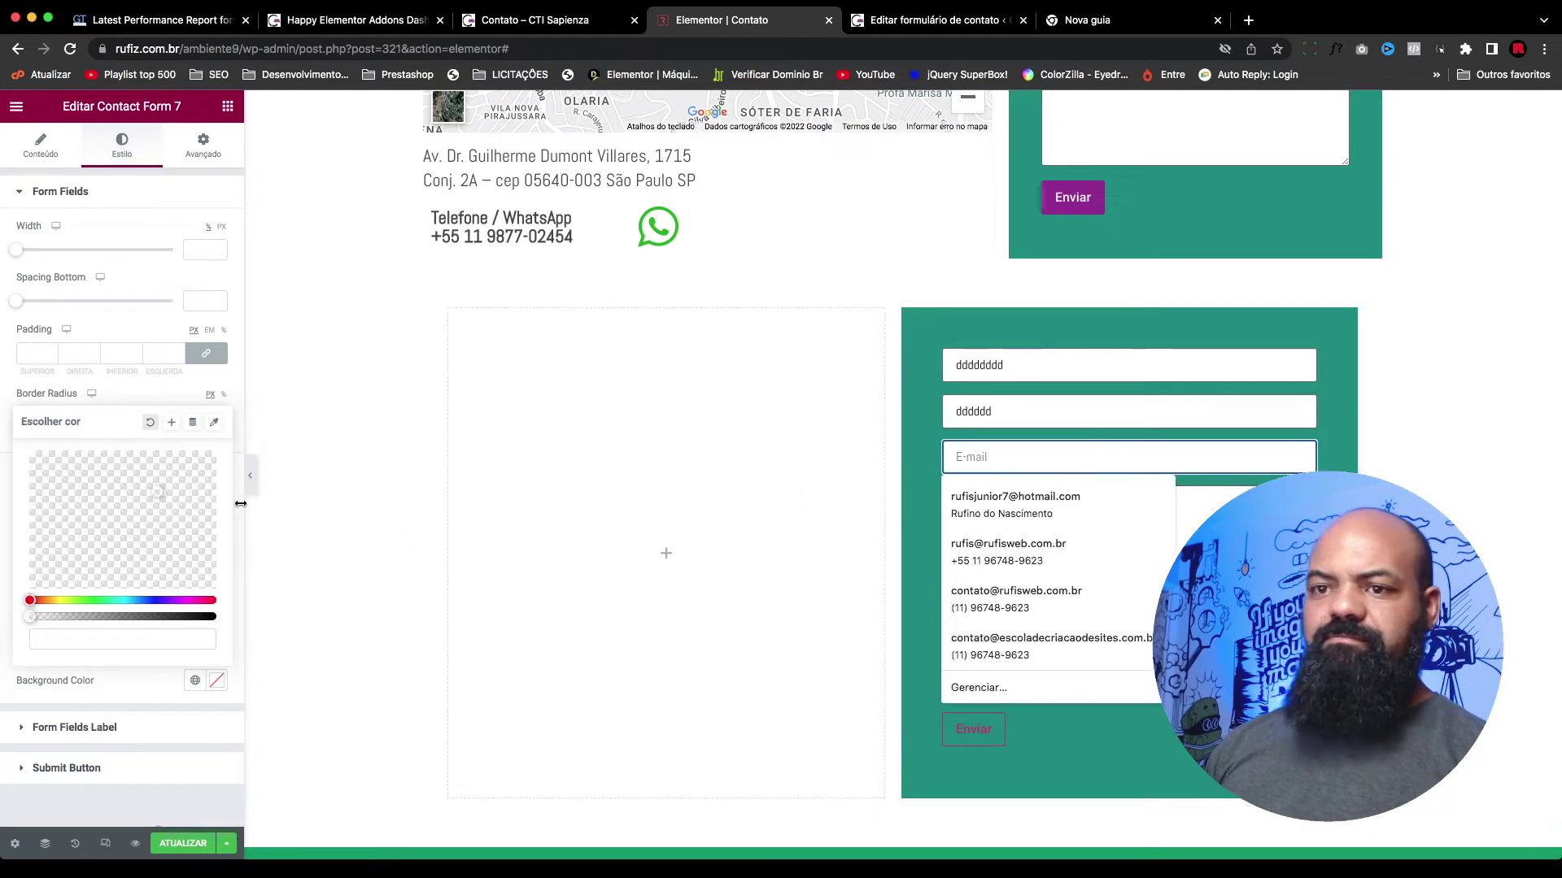
{"action": "left_click", "coordinate": [213, 642]}
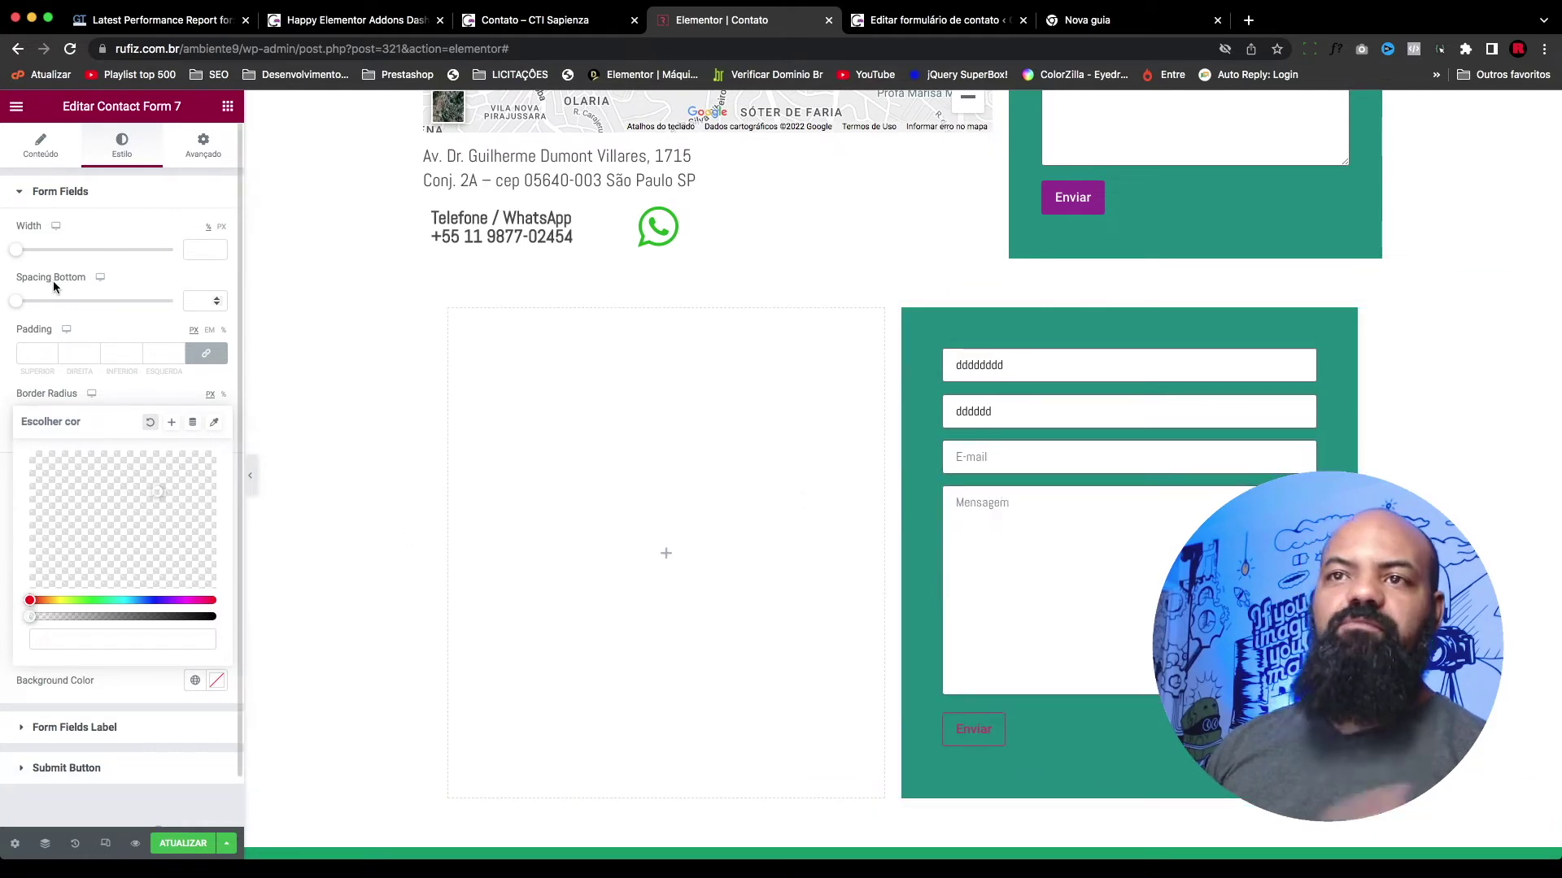
{"action": "left_click", "coordinate": [30, 193]}
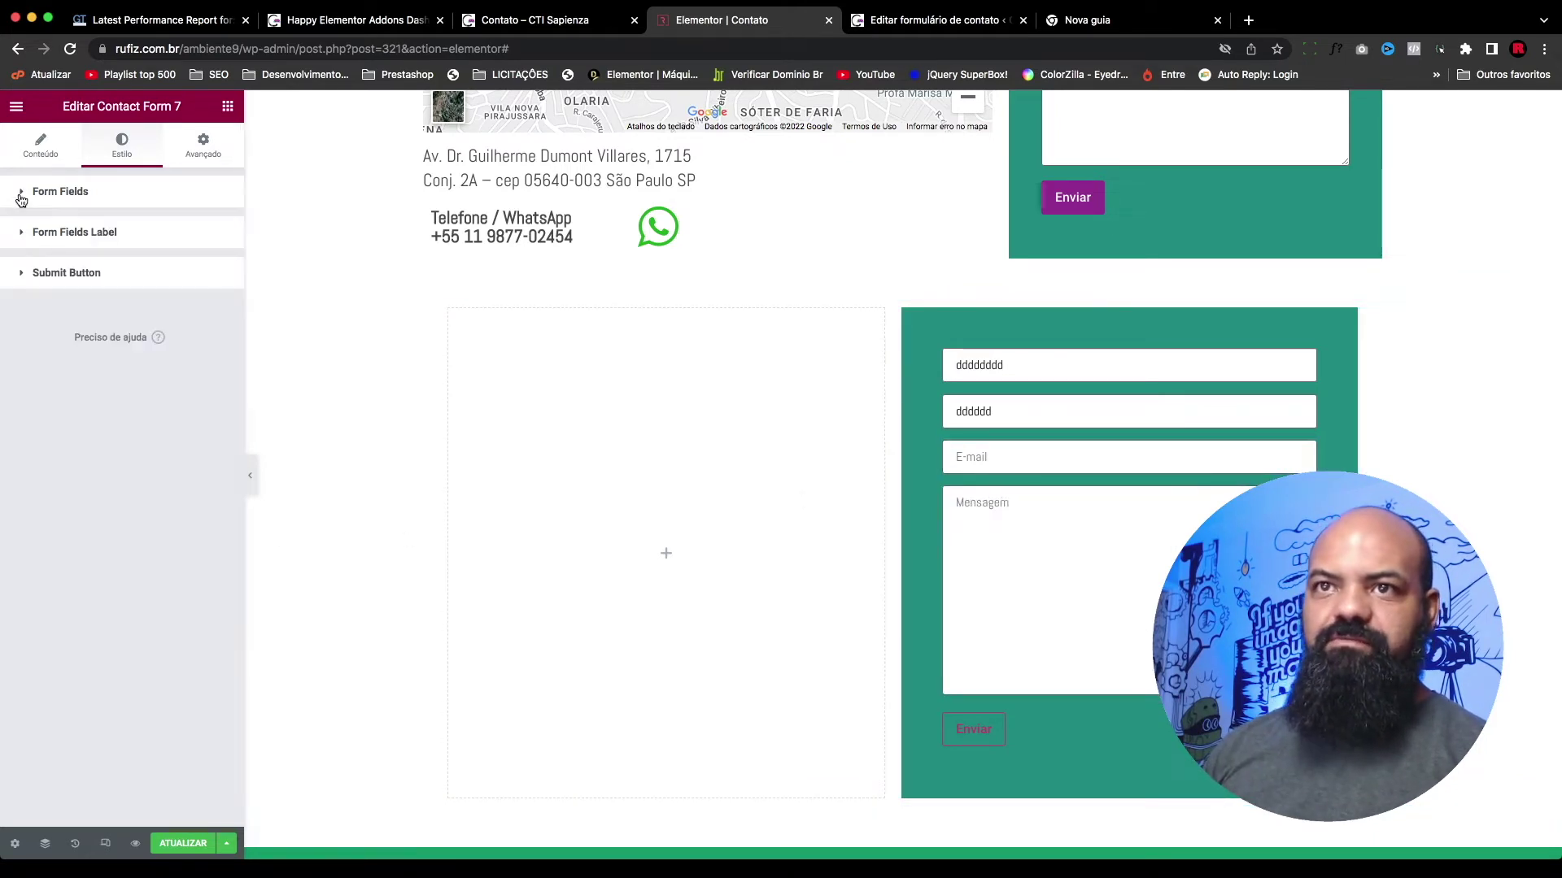
{"action": "left_click", "coordinate": [25, 195]}
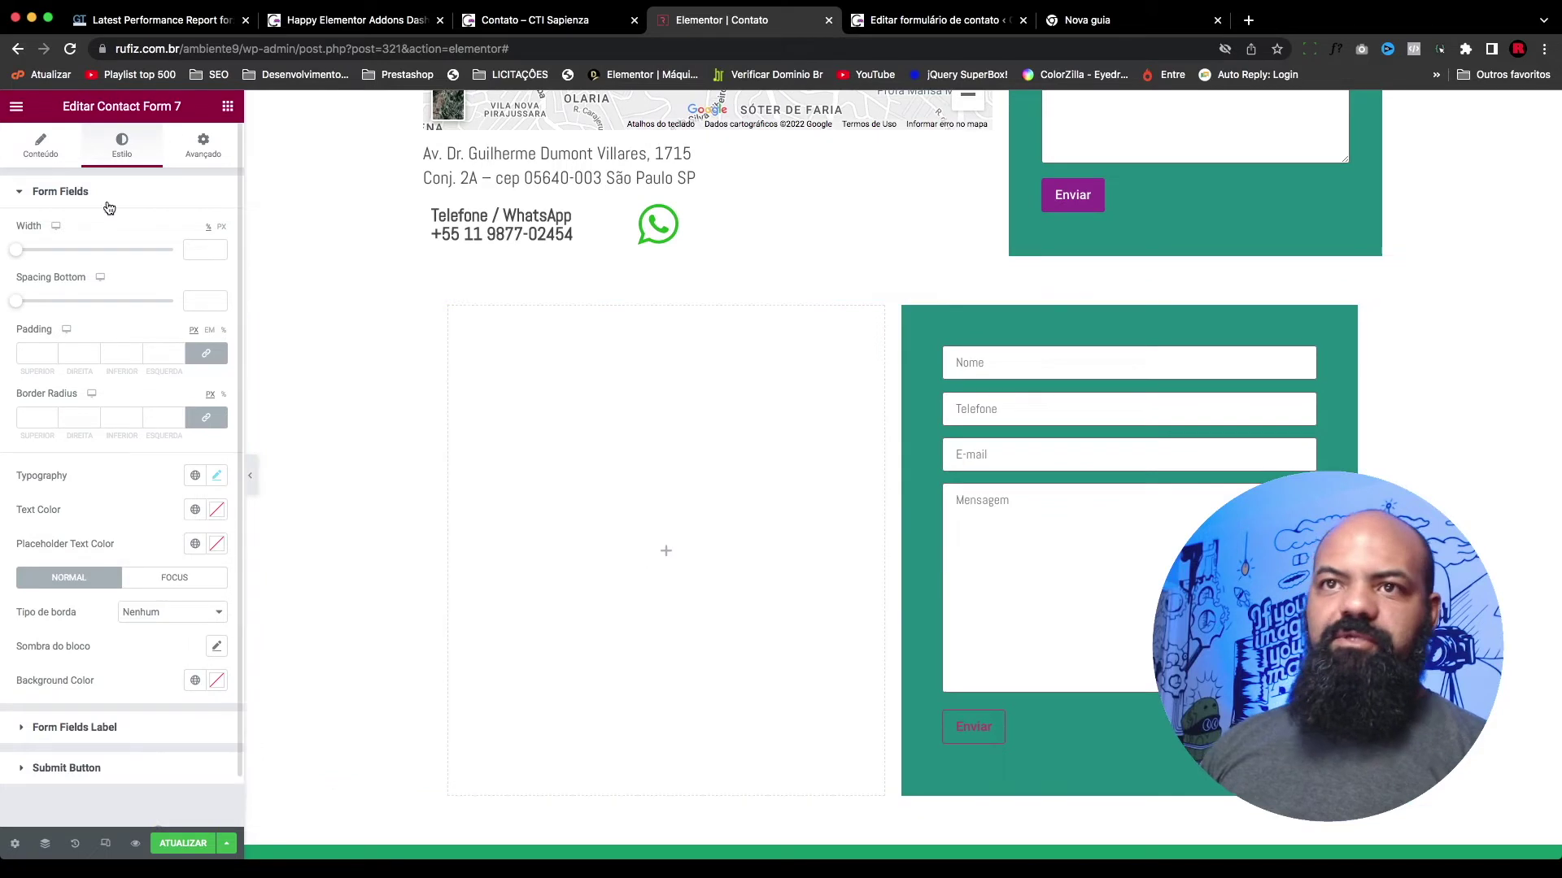
Step: Try a dark yellow for the Form Fields Label text colour, then reset it to default
{"action": "left_click", "coordinate": [21, 195]}
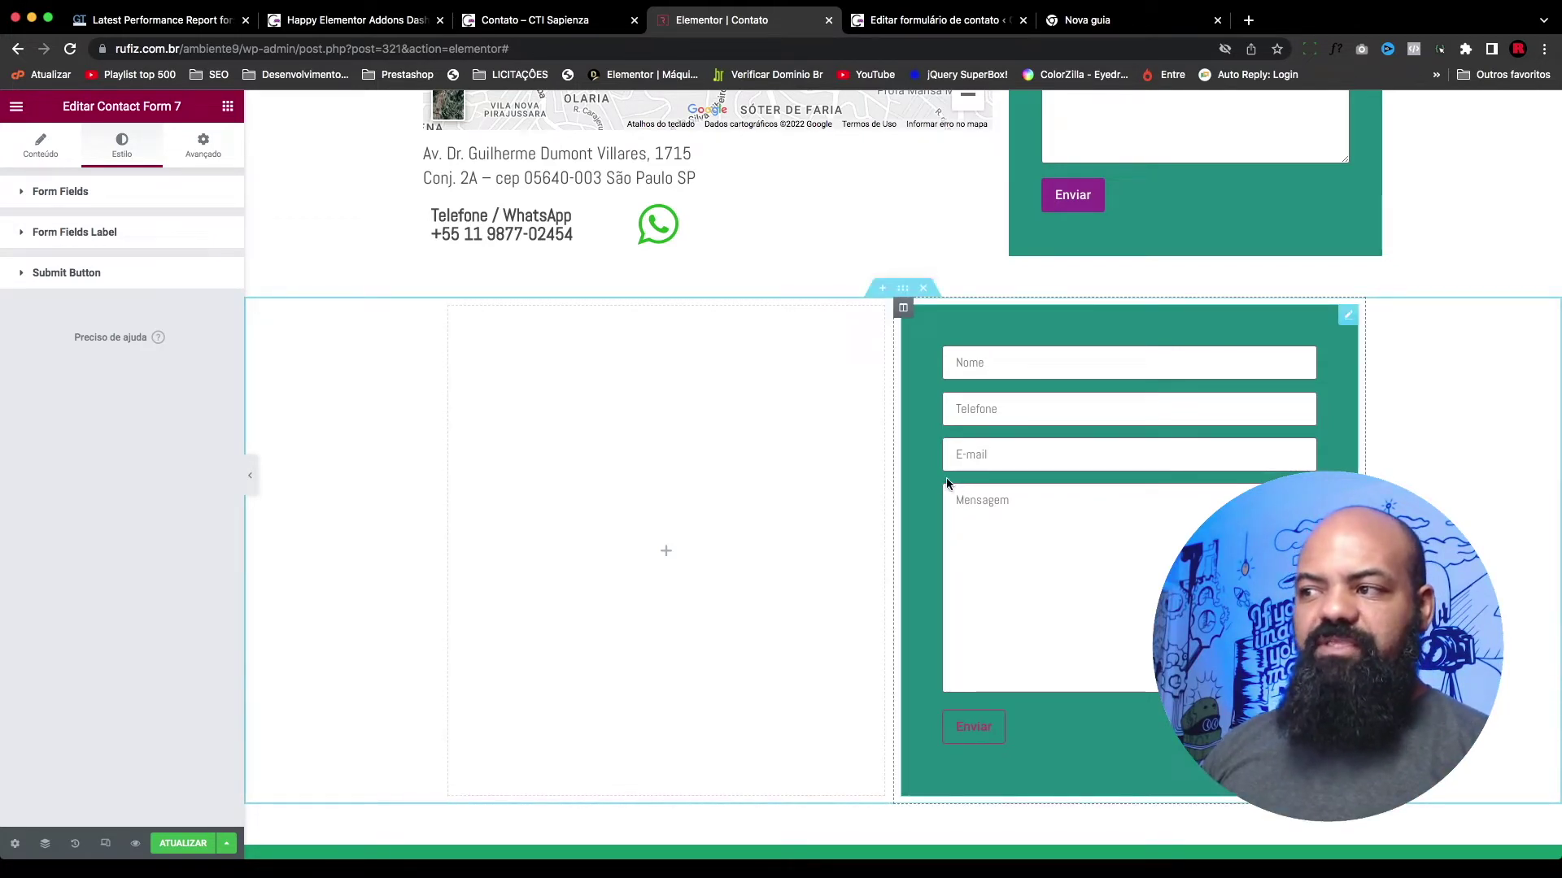
{"action": "left_click", "coordinate": [22, 234]}
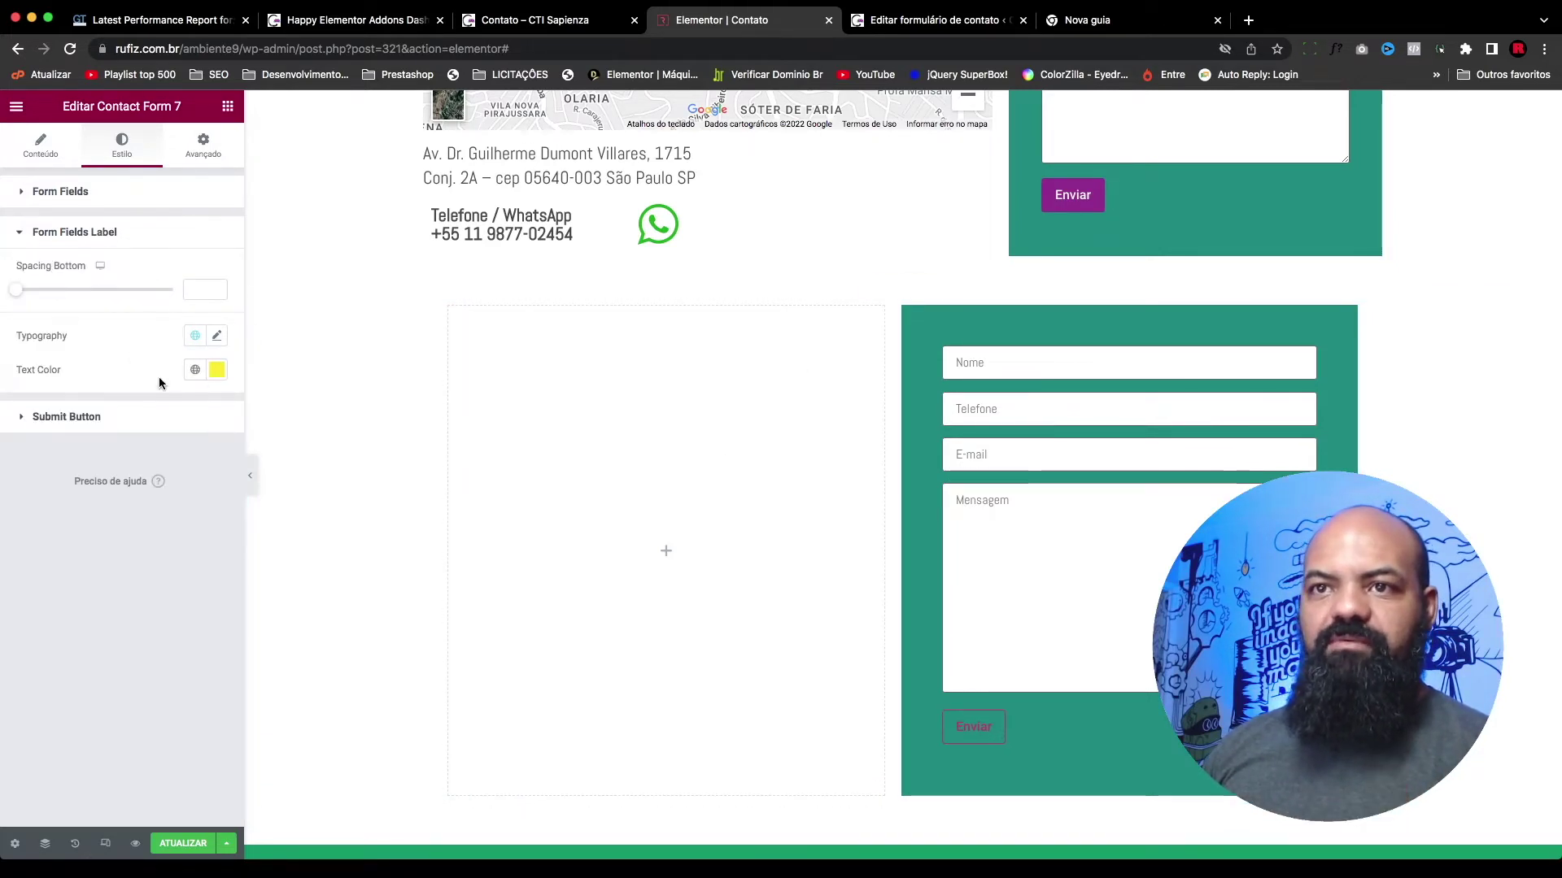
{"action": "left_click", "coordinate": [216, 370]}
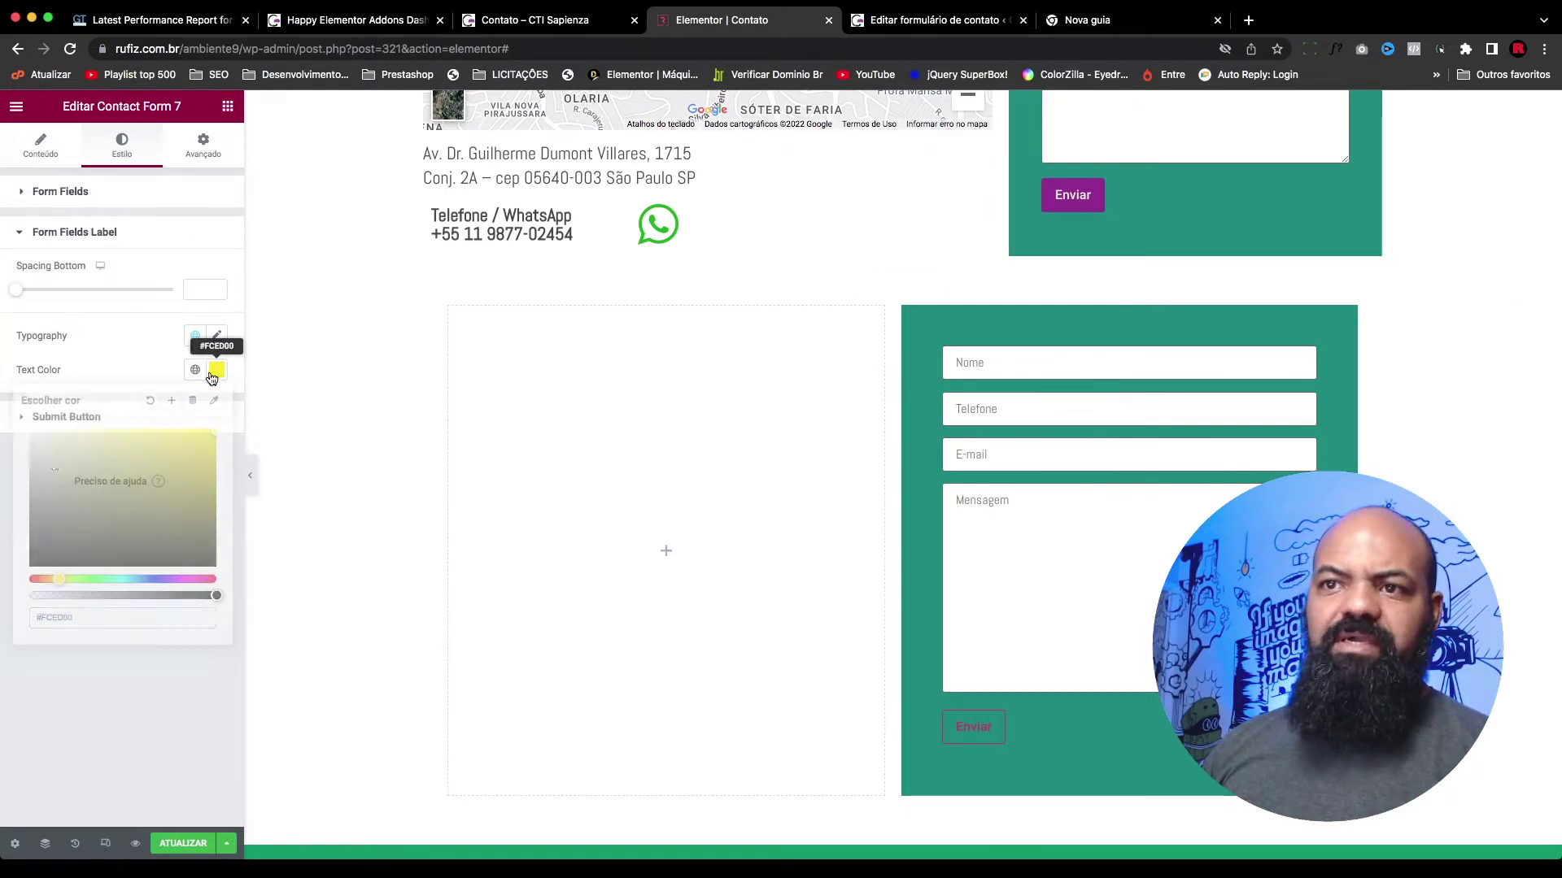
{"action": "left_click", "coordinate": [59, 483]}
{"action": "left_click", "coordinate": [170, 552]}
{"action": "left_click", "coordinate": [149, 400]}
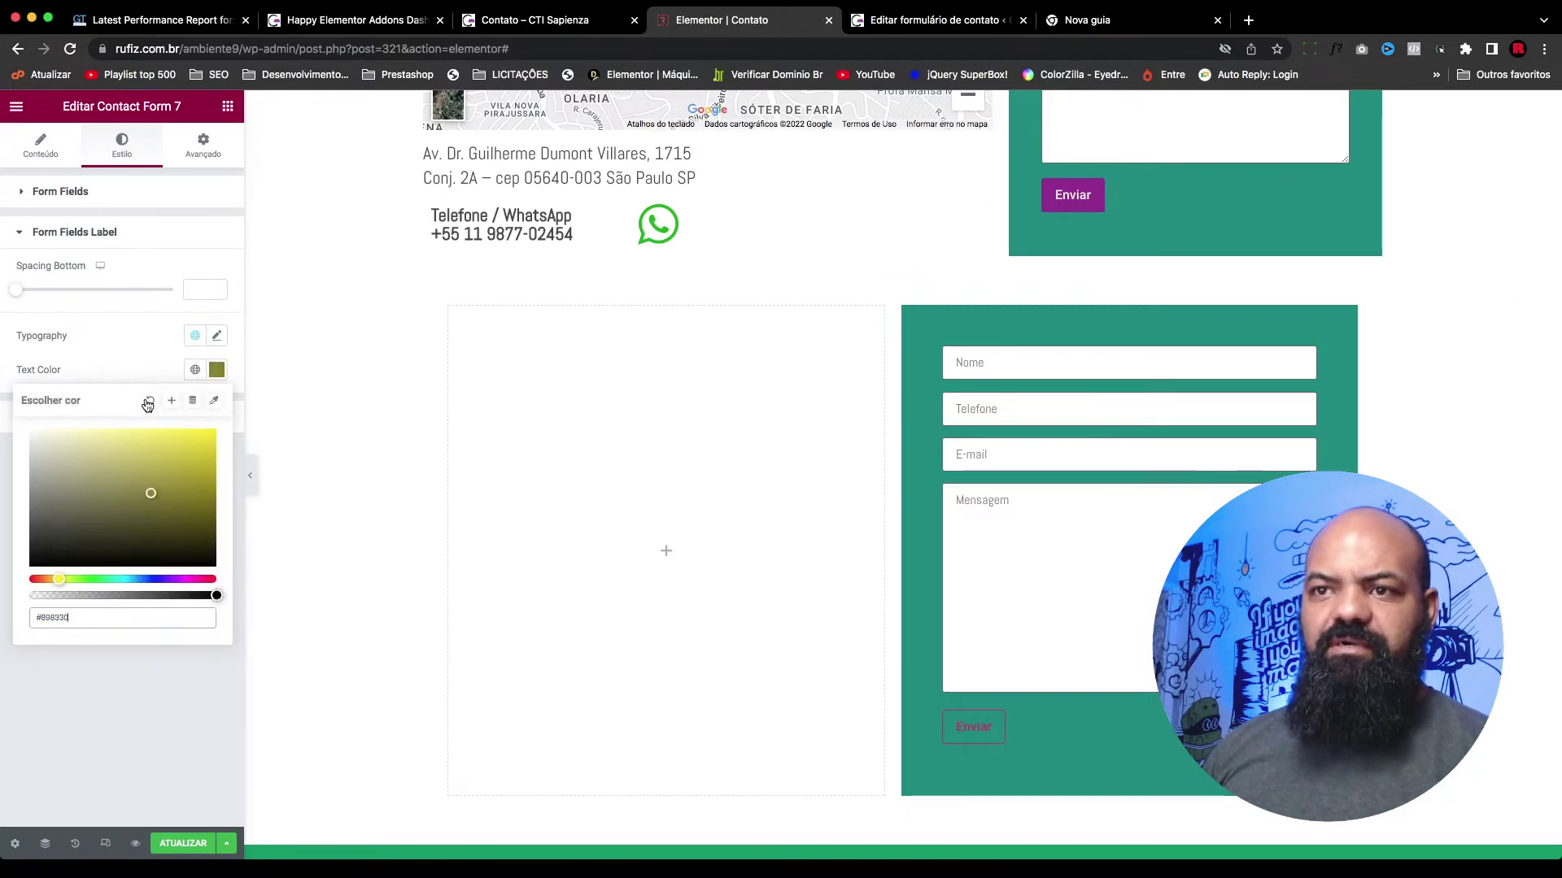
{"action": "left_click", "coordinate": [144, 335]}
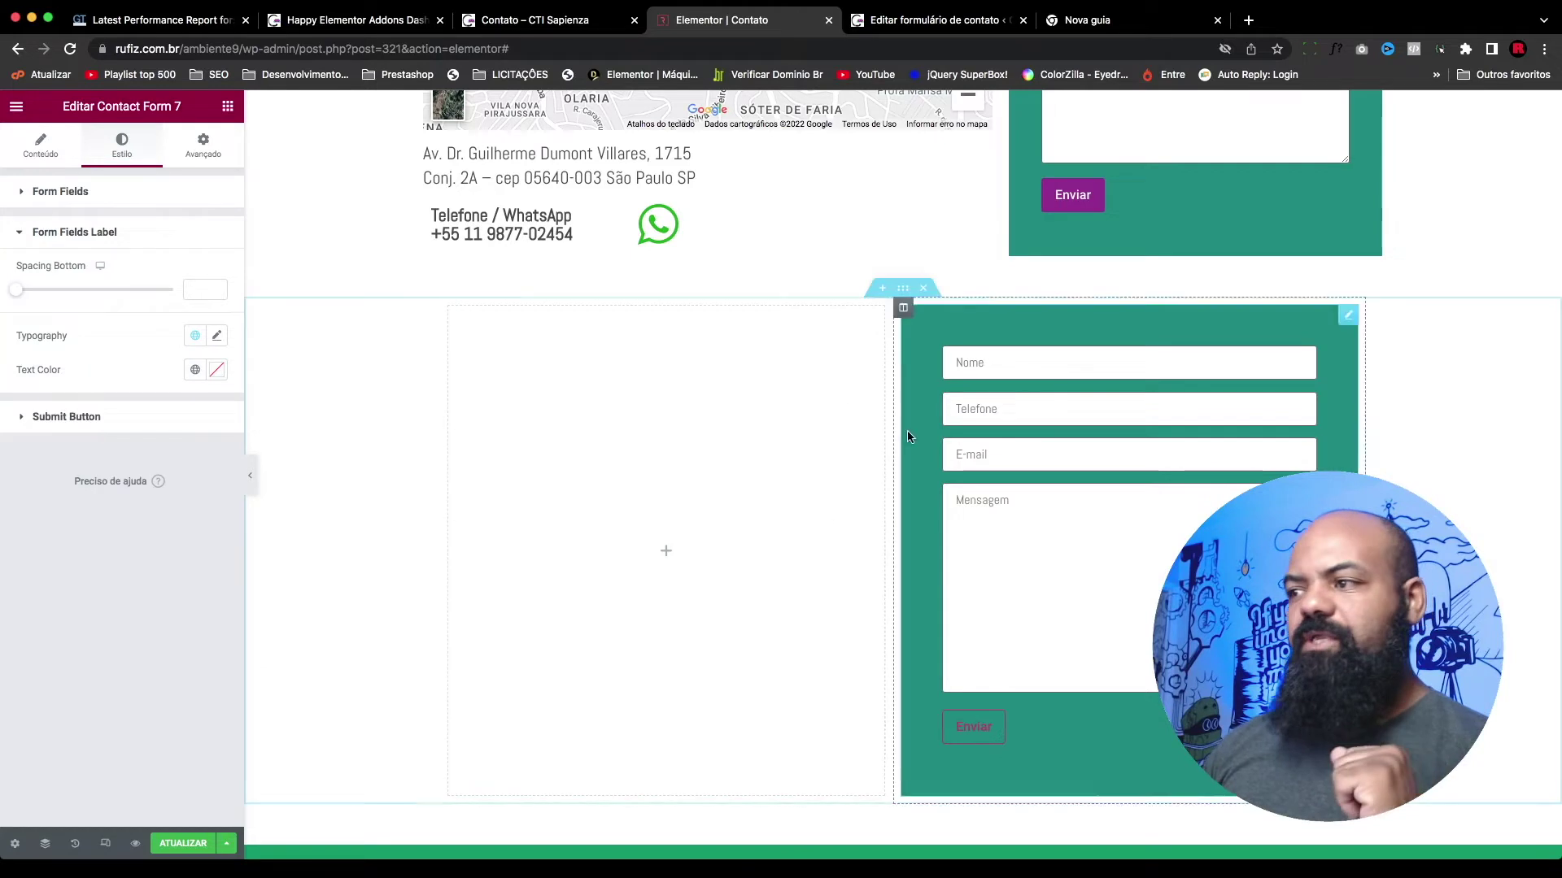
{"action": "left_click", "coordinate": [21, 233]}
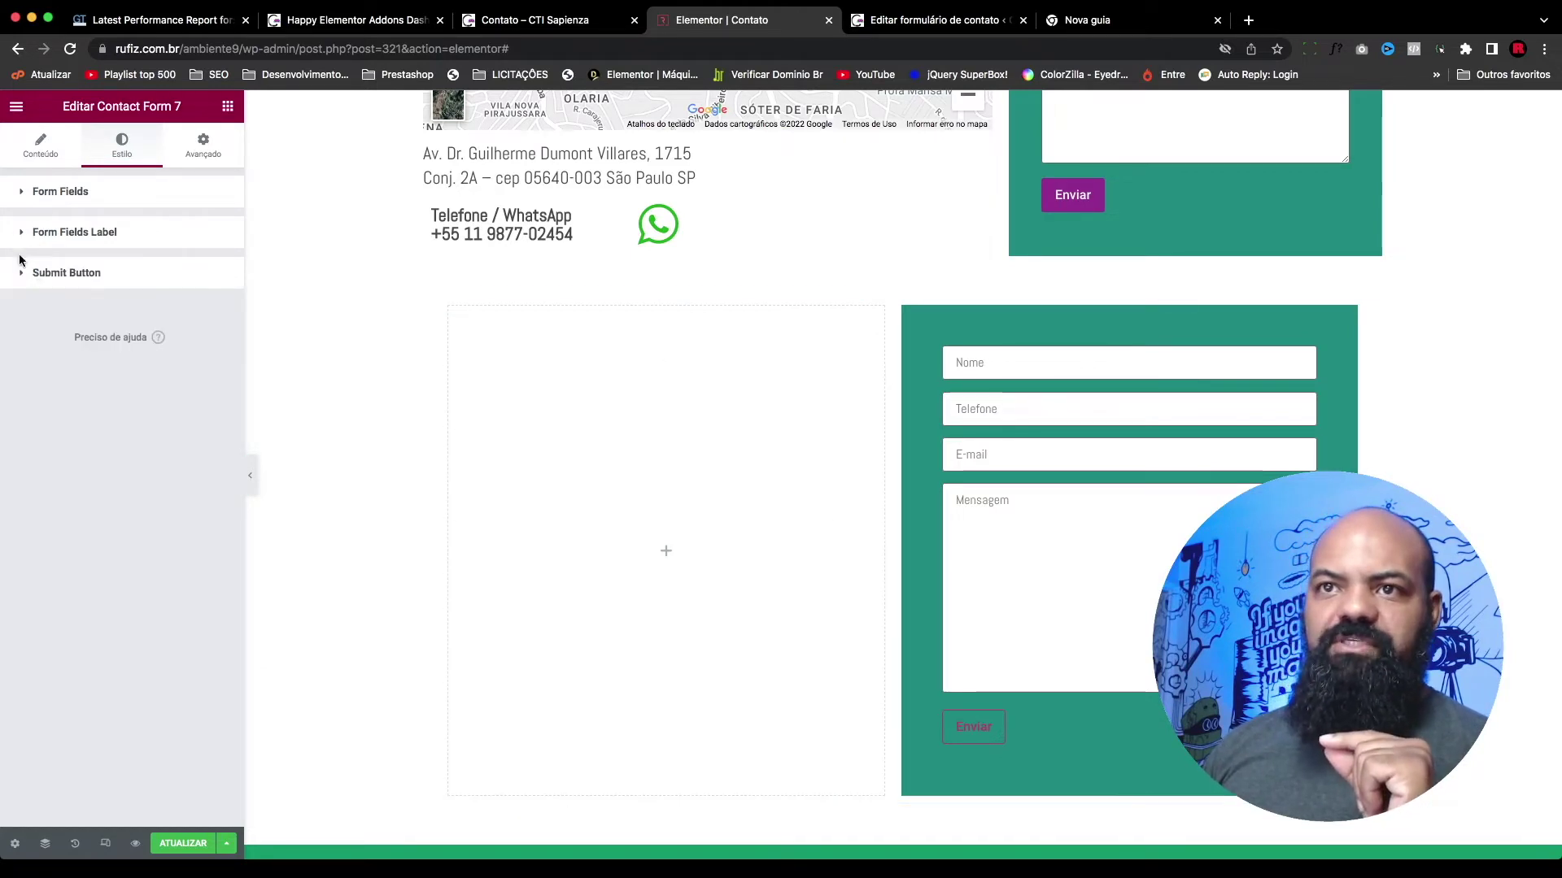
{"action": "left_click", "coordinate": [25, 274]}
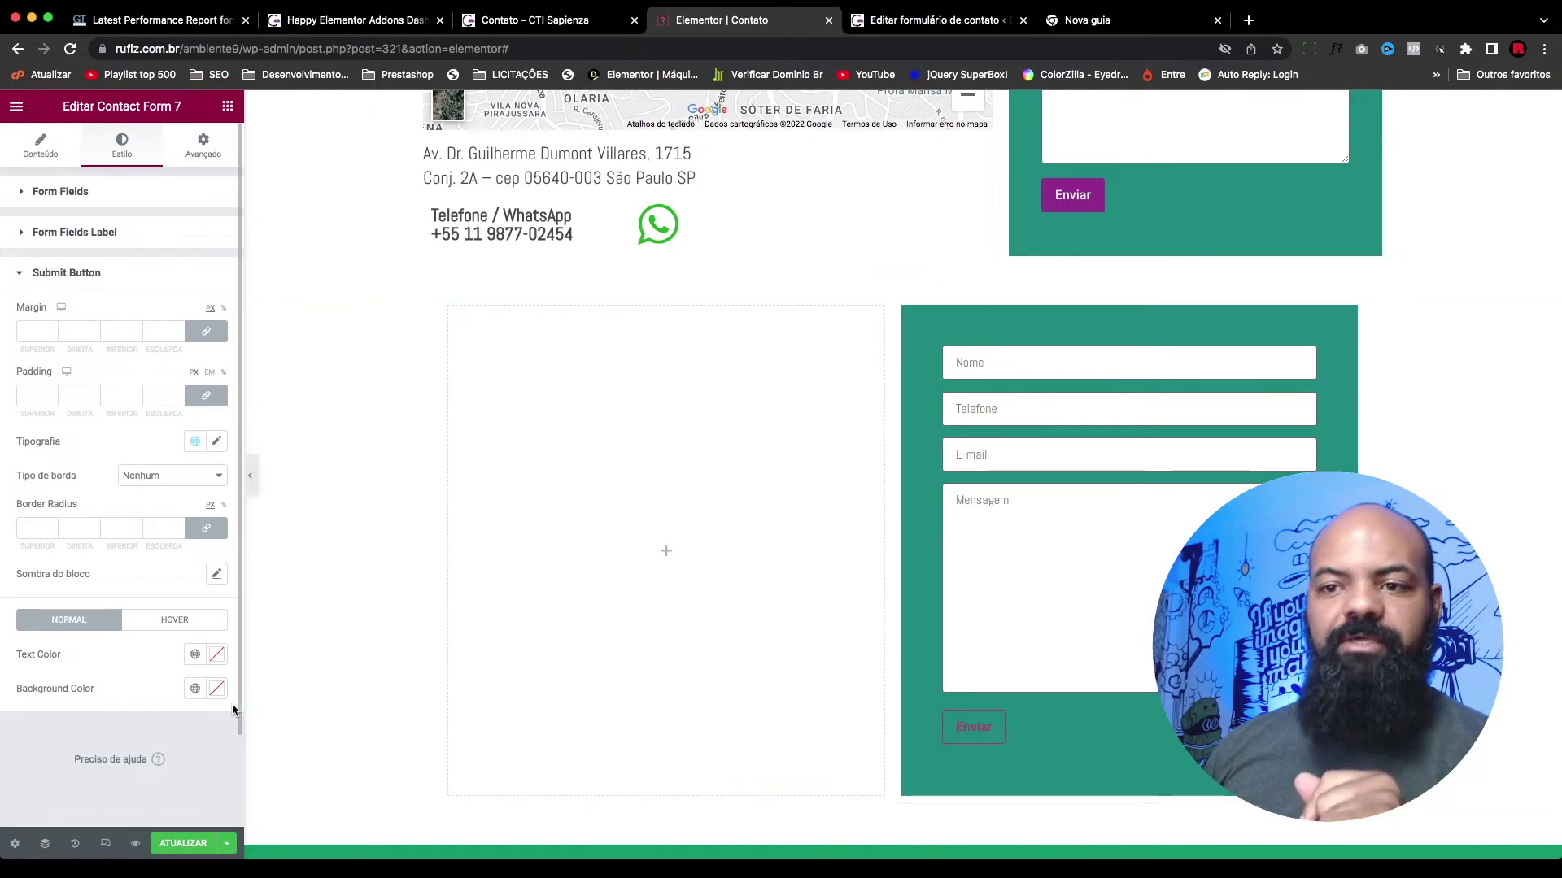
Step: Set the submit button background to the Primary global purple and its text colour to white
{"action": "left_click", "coordinate": [217, 690]}
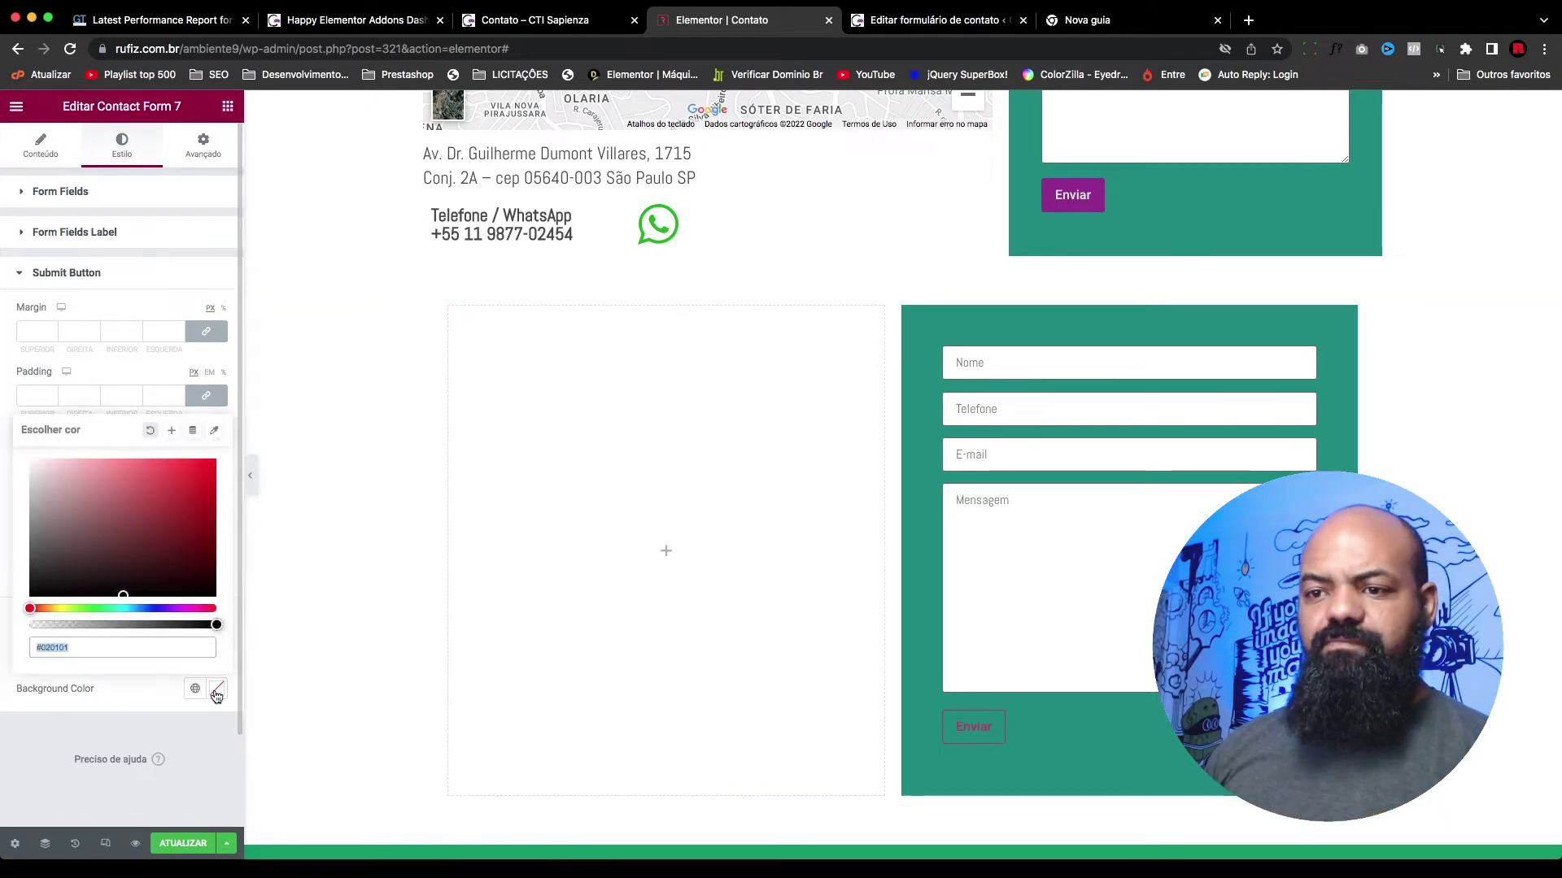
{"action": "left_click", "coordinate": [195, 689]}
{"action": "left_click", "coordinate": [86, 532]}
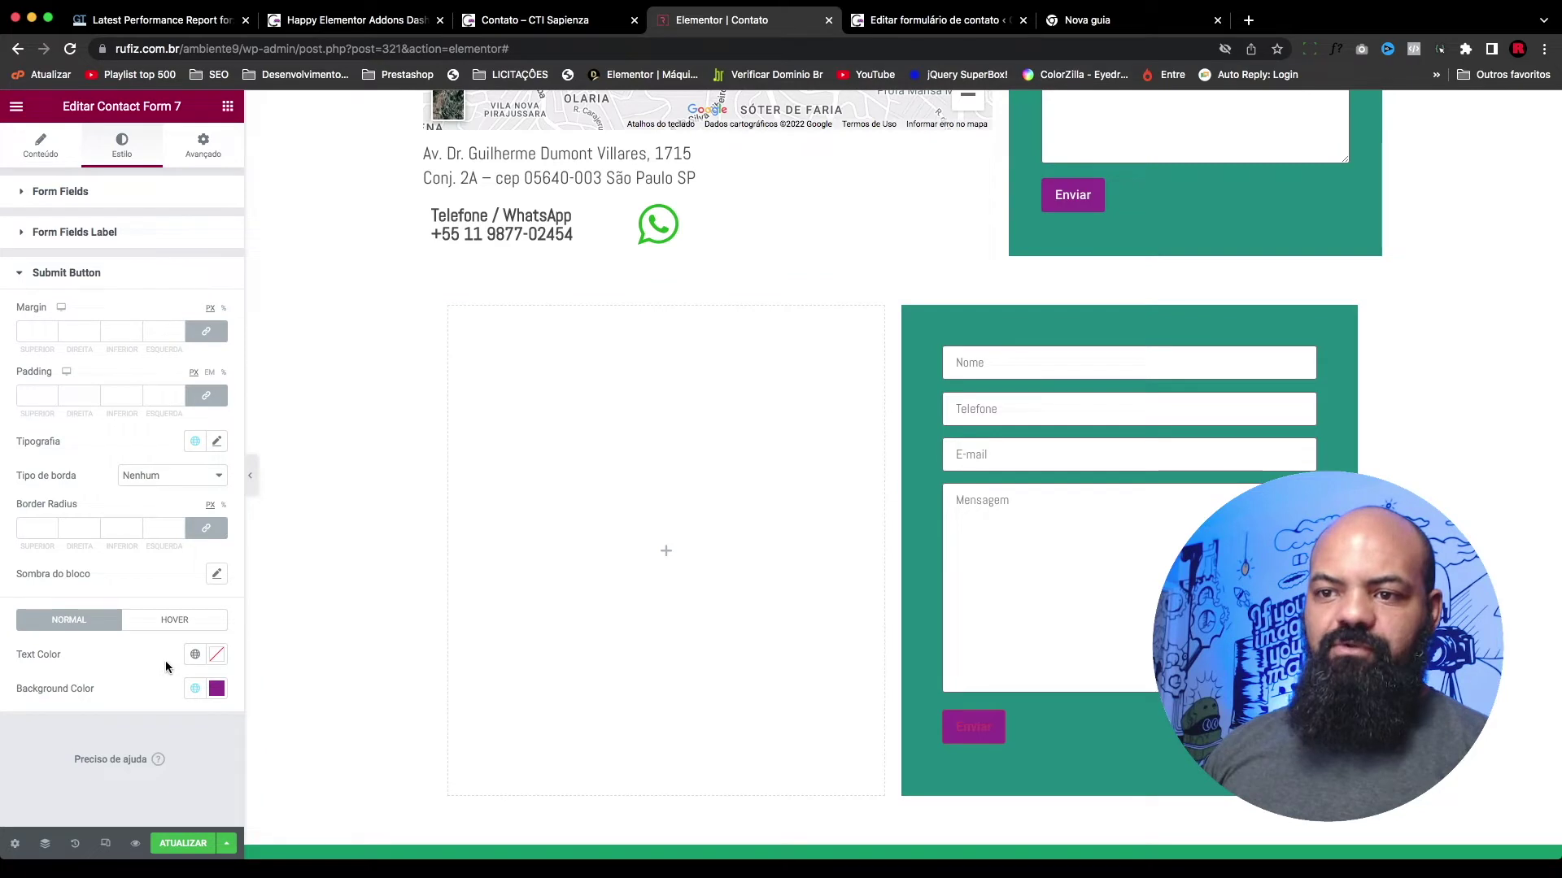
{"action": "left_click", "coordinate": [218, 657]}
{"action": "type", "text": "#FFFFFF"}
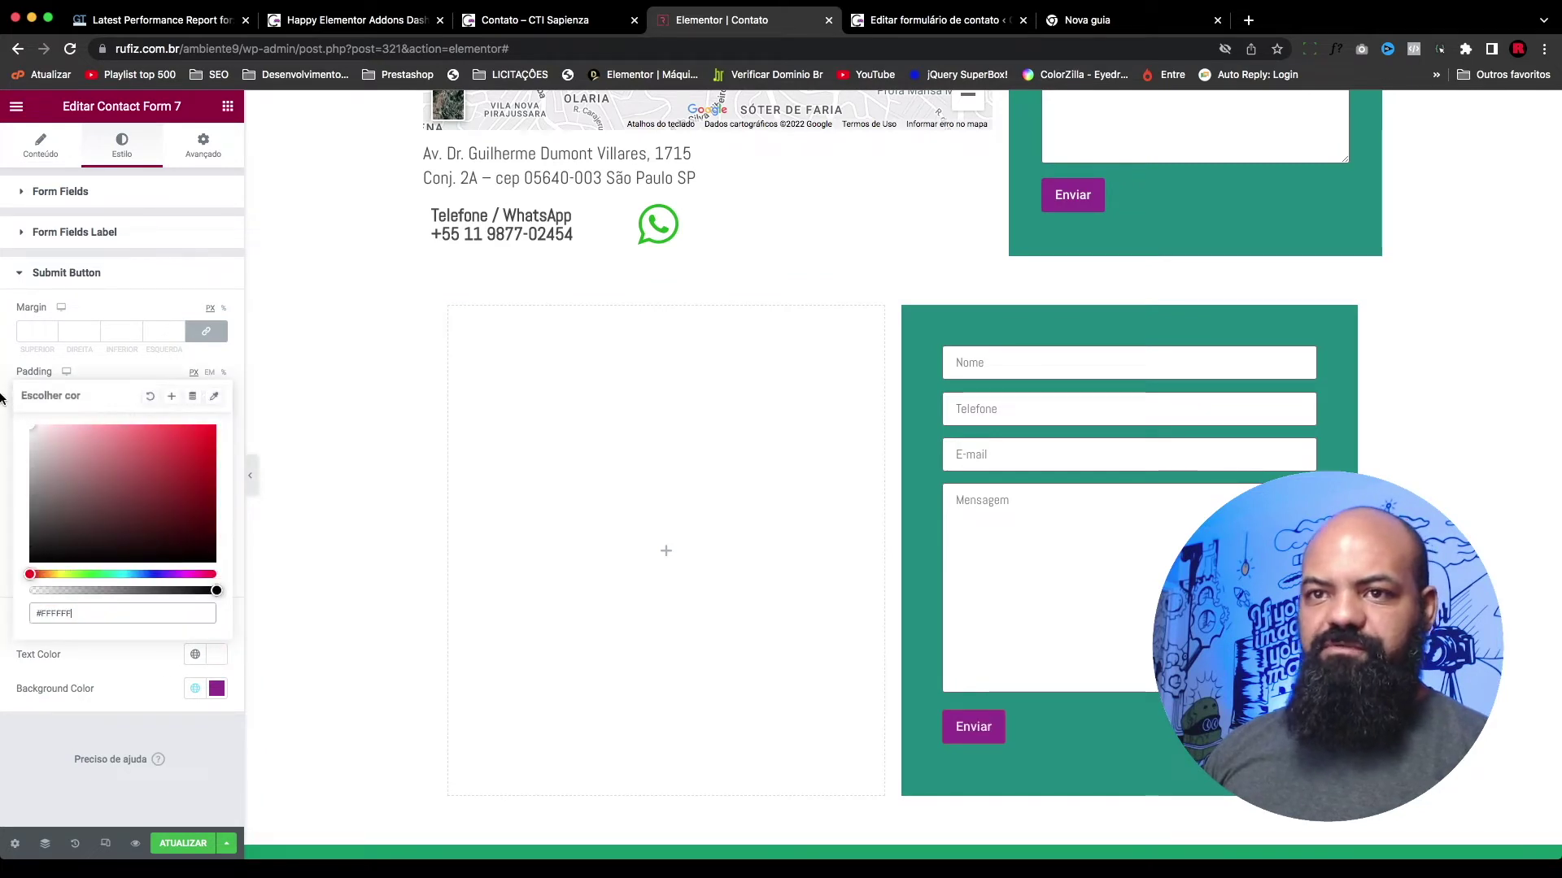
{"action": "left_click", "coordinate": [136, 693]}
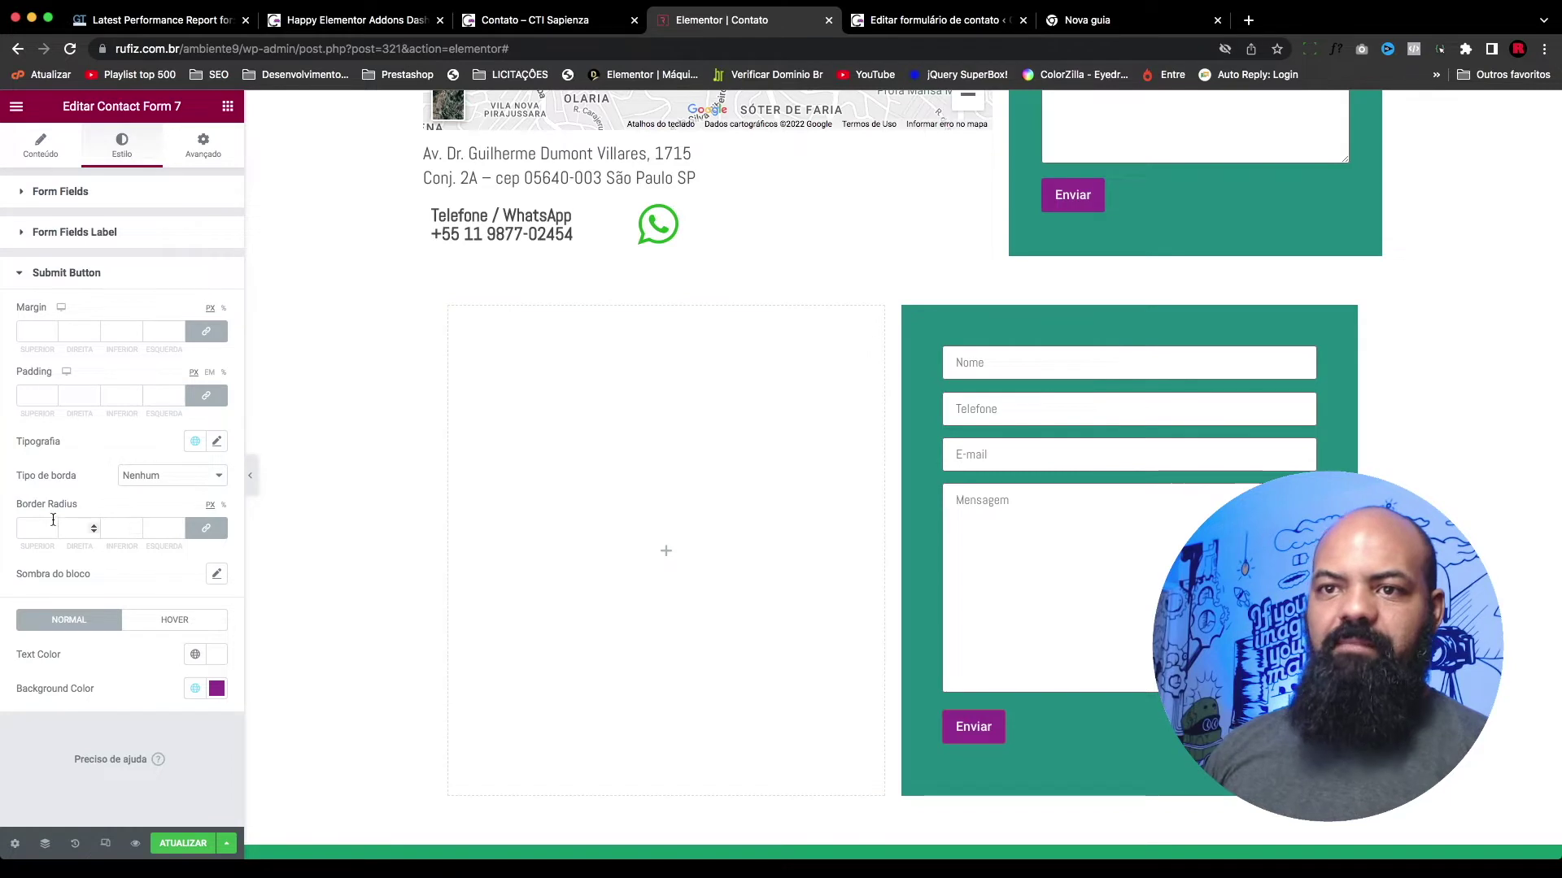
Step: Give the Enviar button a Sólido border and drag its colour alpha to 0
{"action": "left_click", "coordinate": [154, 476]}
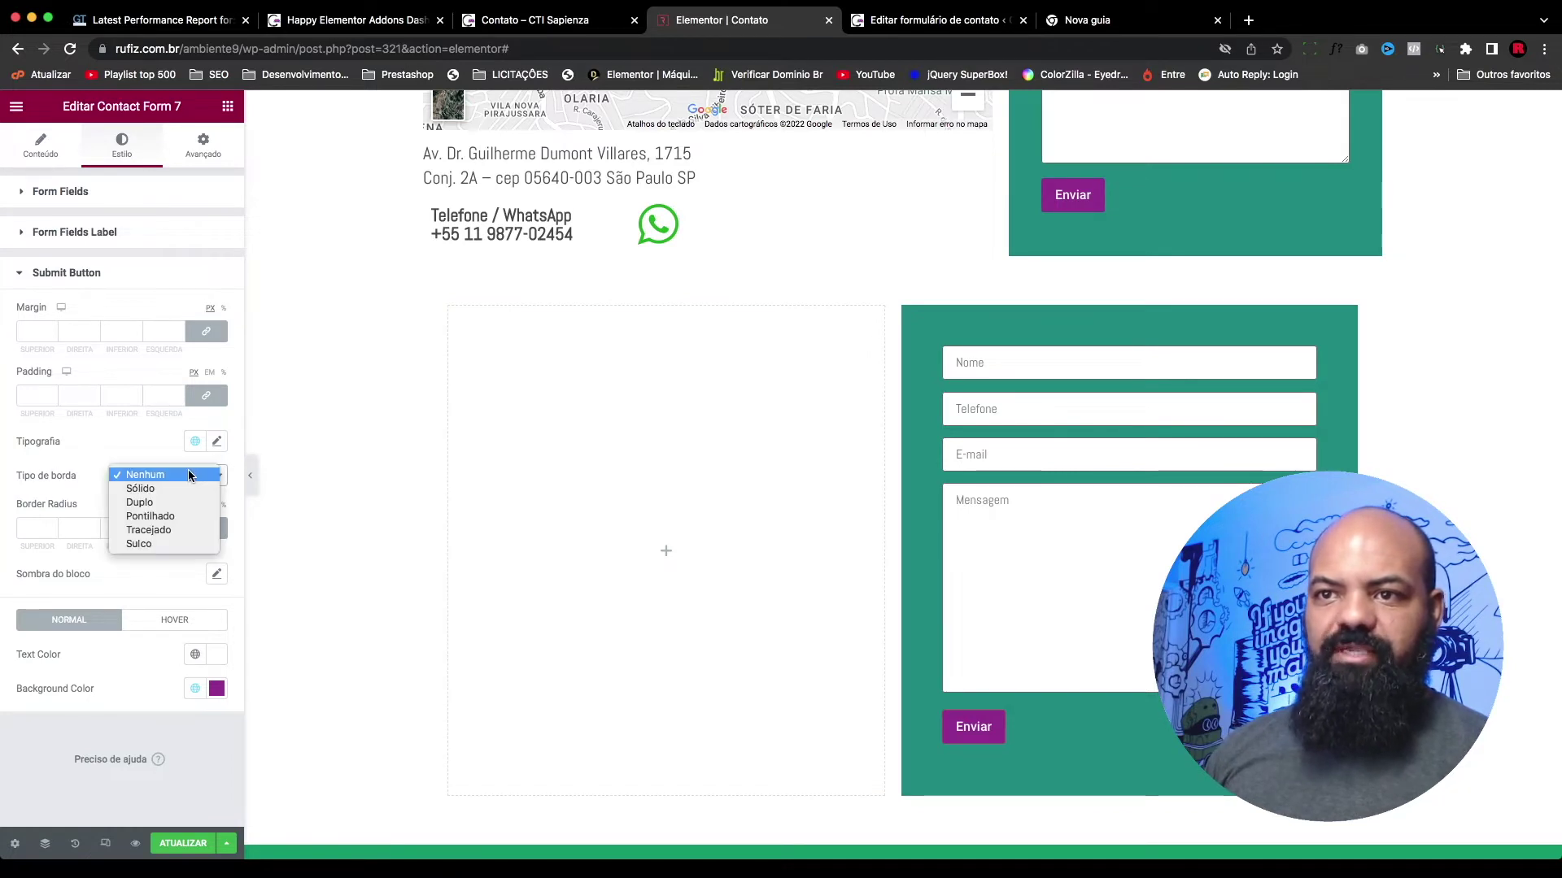
{"action": "left_click", "coordinate": [154, 491]}
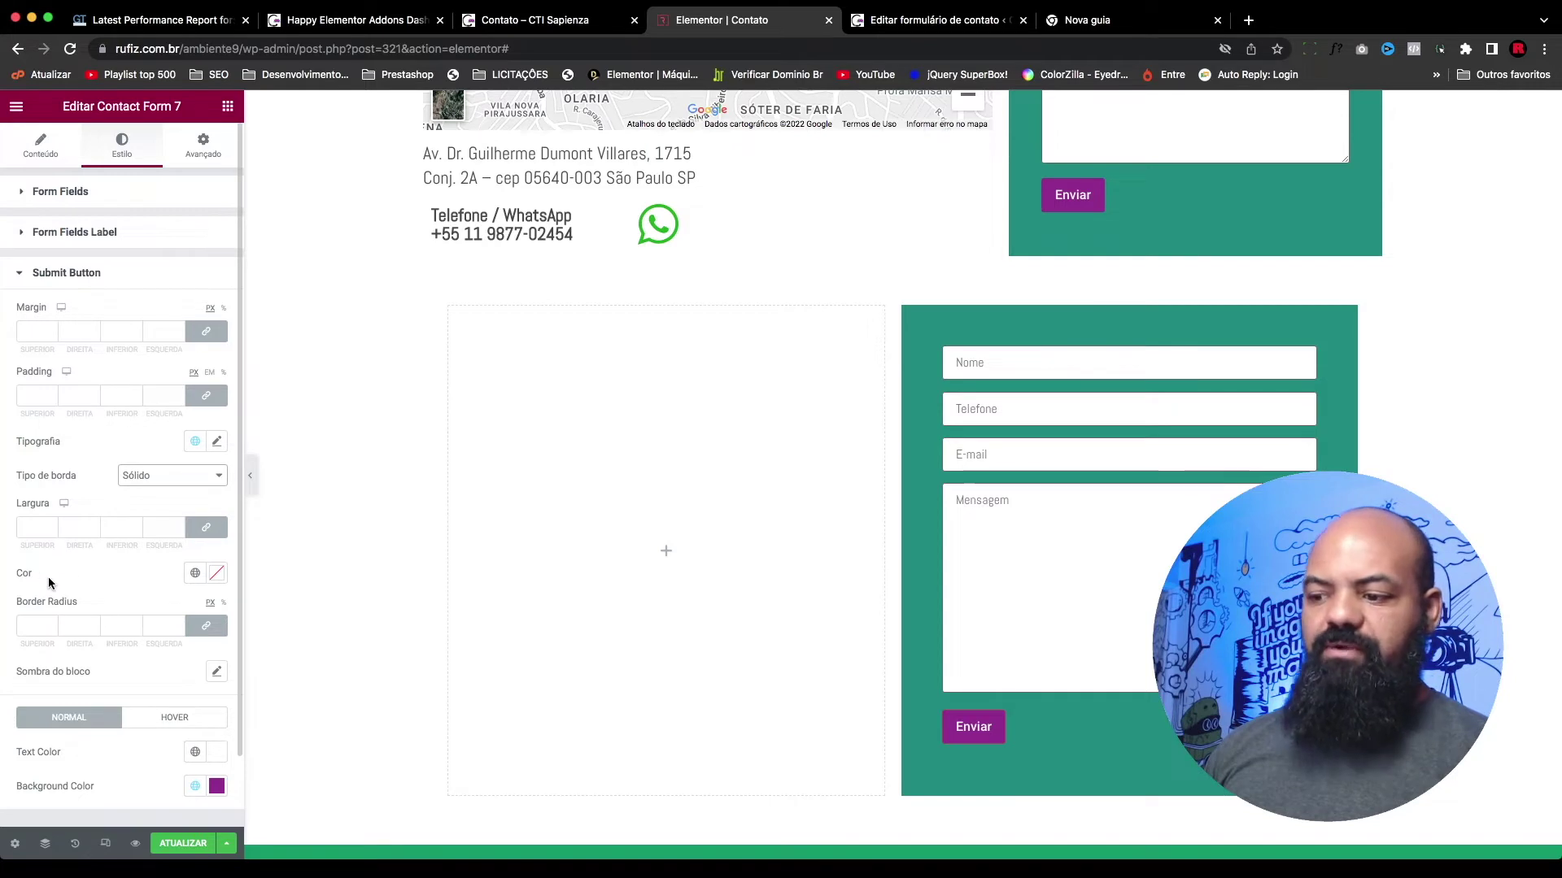
{"action": "left_click", "coordinate": [216, 573]}
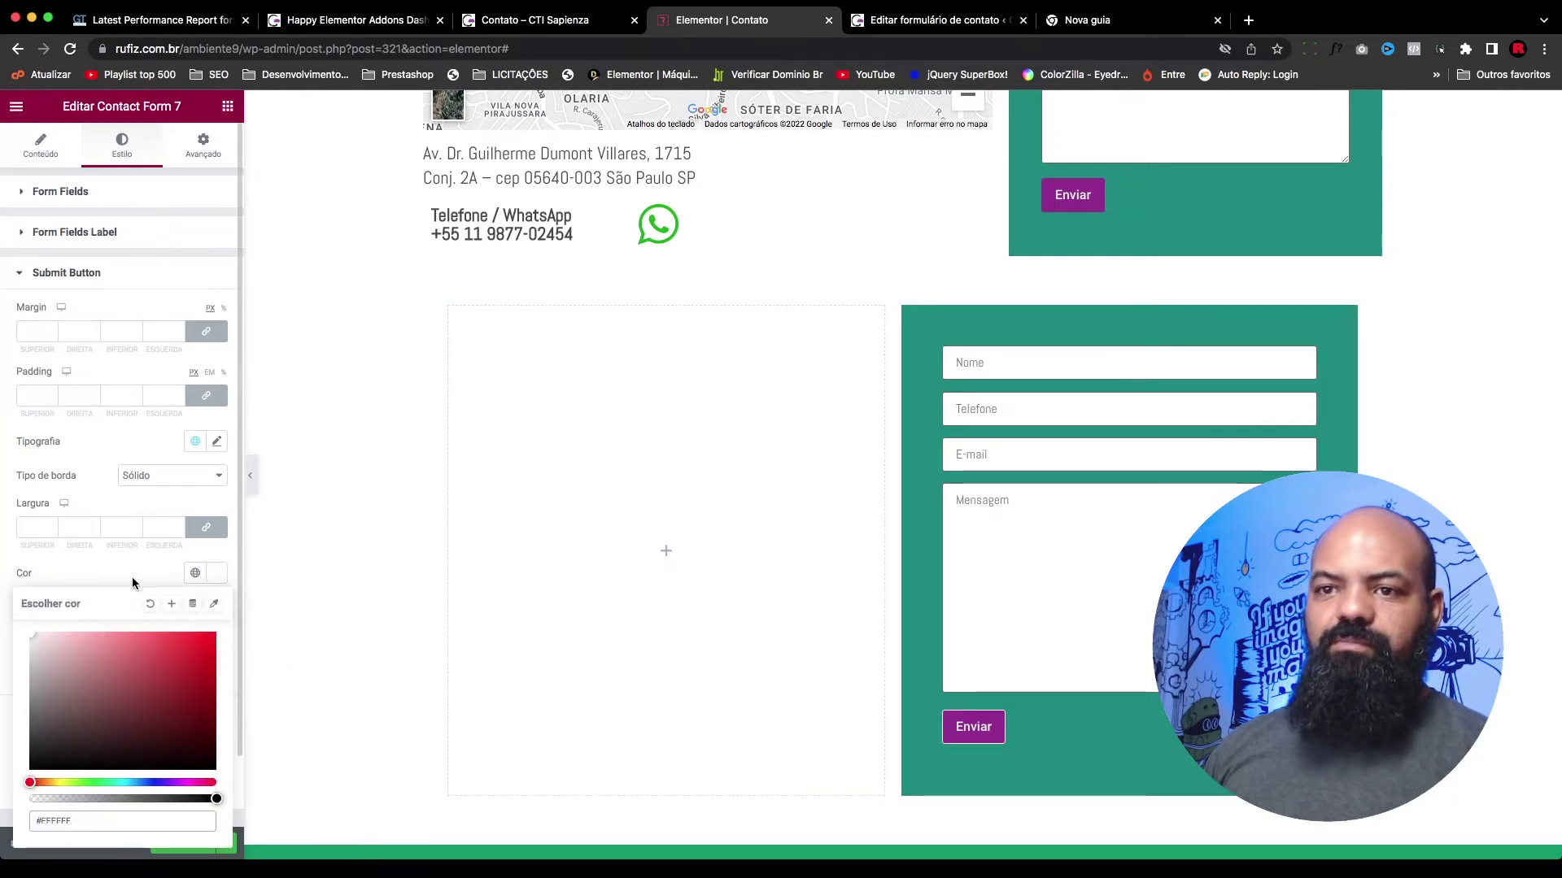
{"action": "left_click", "coordinate": [112, 506]}
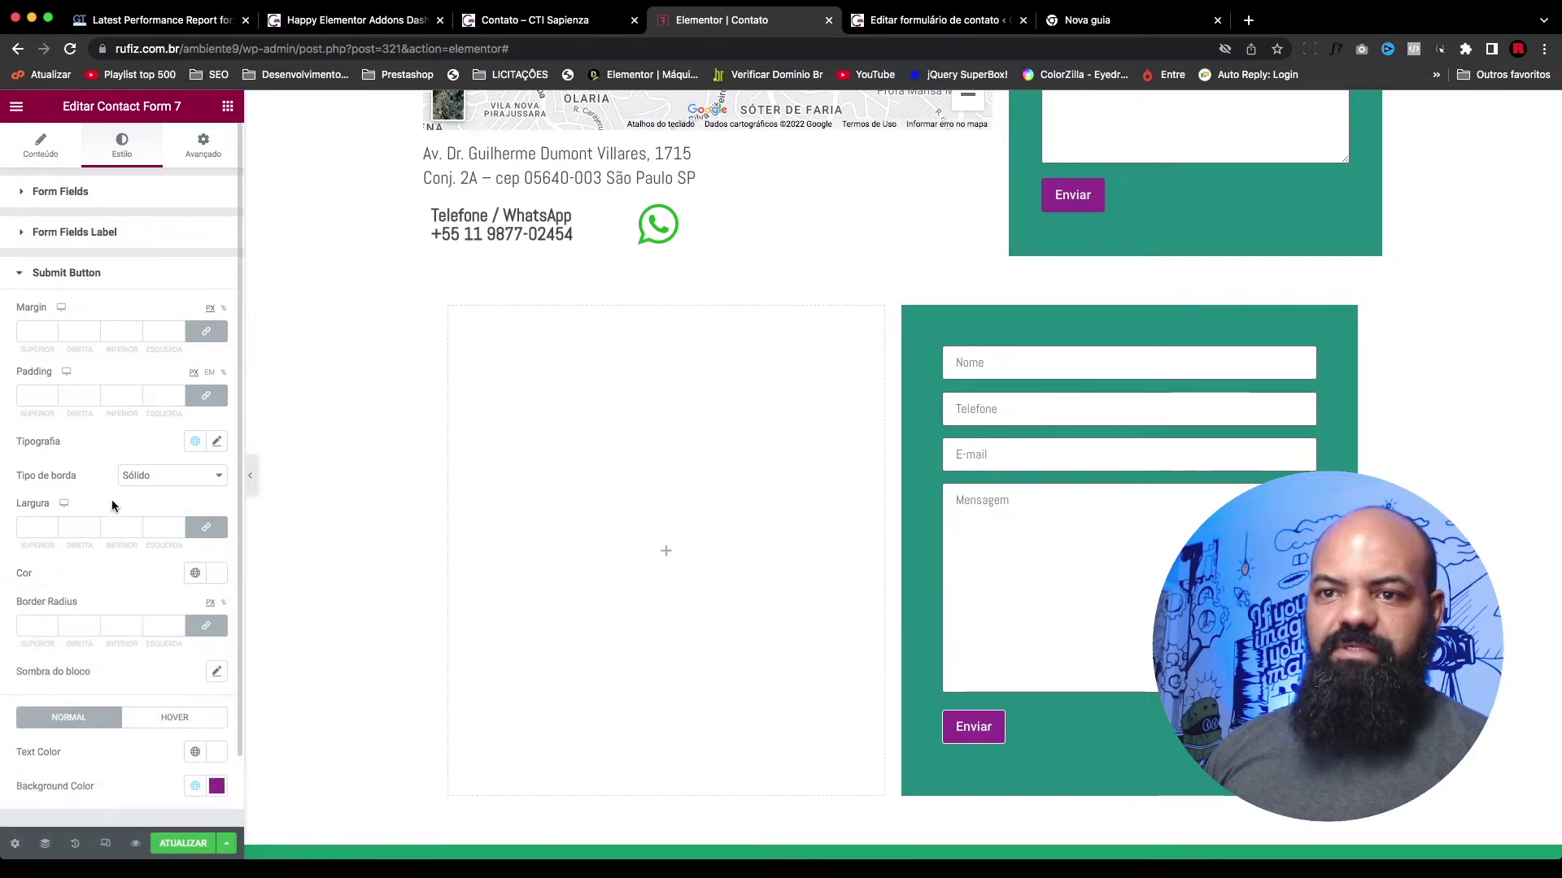
{"action": "left_click", "coordinate": [219, 575]}
{"action": "left_click_drag", "start_coordinate": [194, 806], "coordinate": [30, 799]}
Step: Switch the border to none and back to Sólido, make it transparent again, then go to HOVER
{"action": "left_click", "coordinate": [162, 475]}
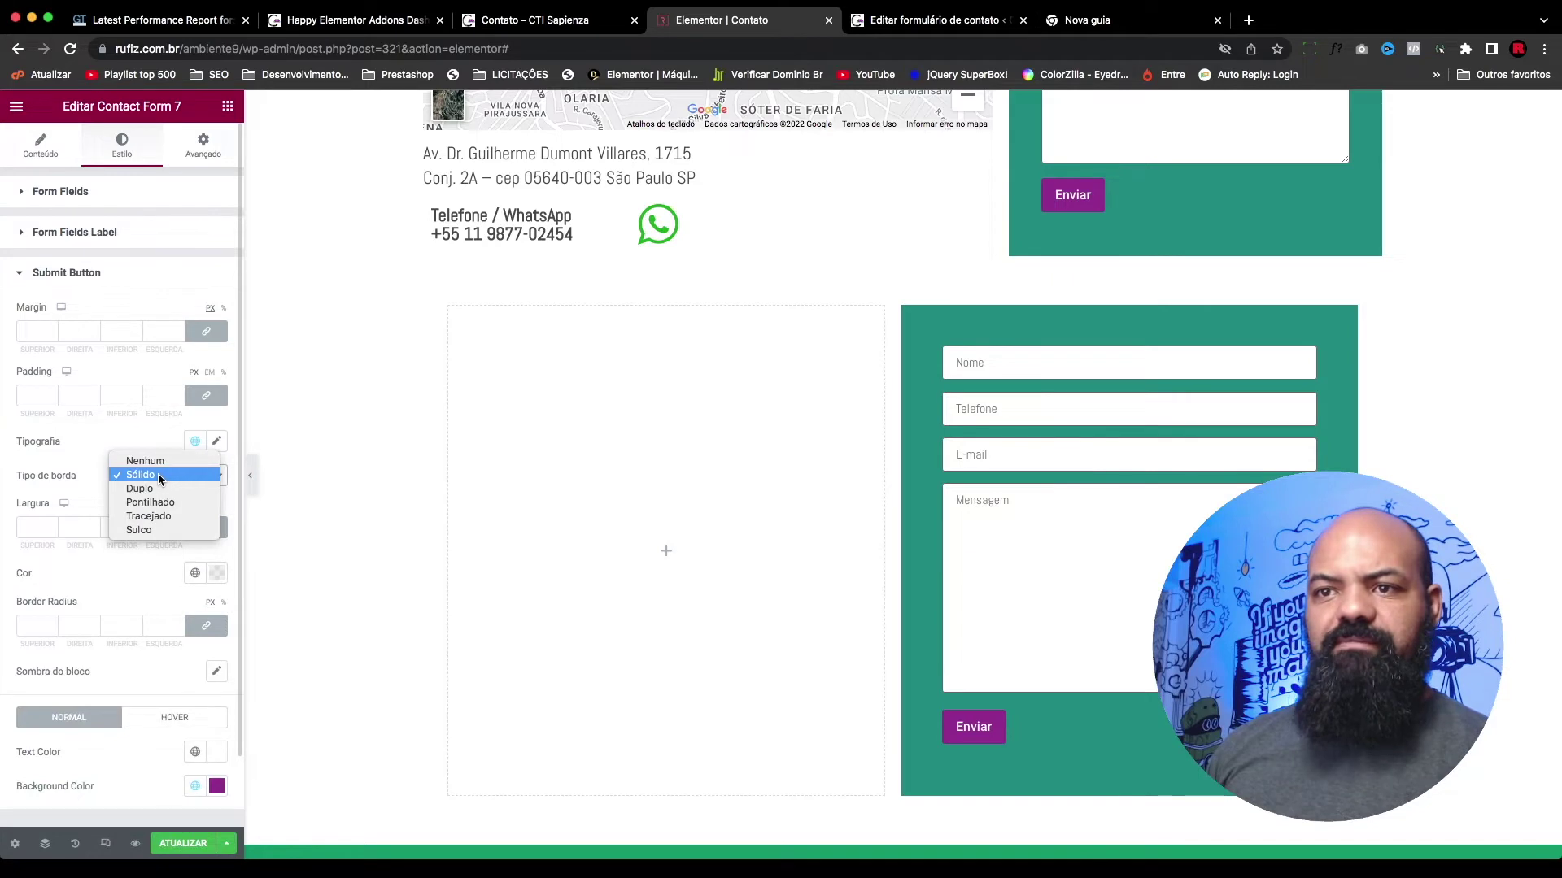
{"action": "left_click", "coordinate": [159, 461]}
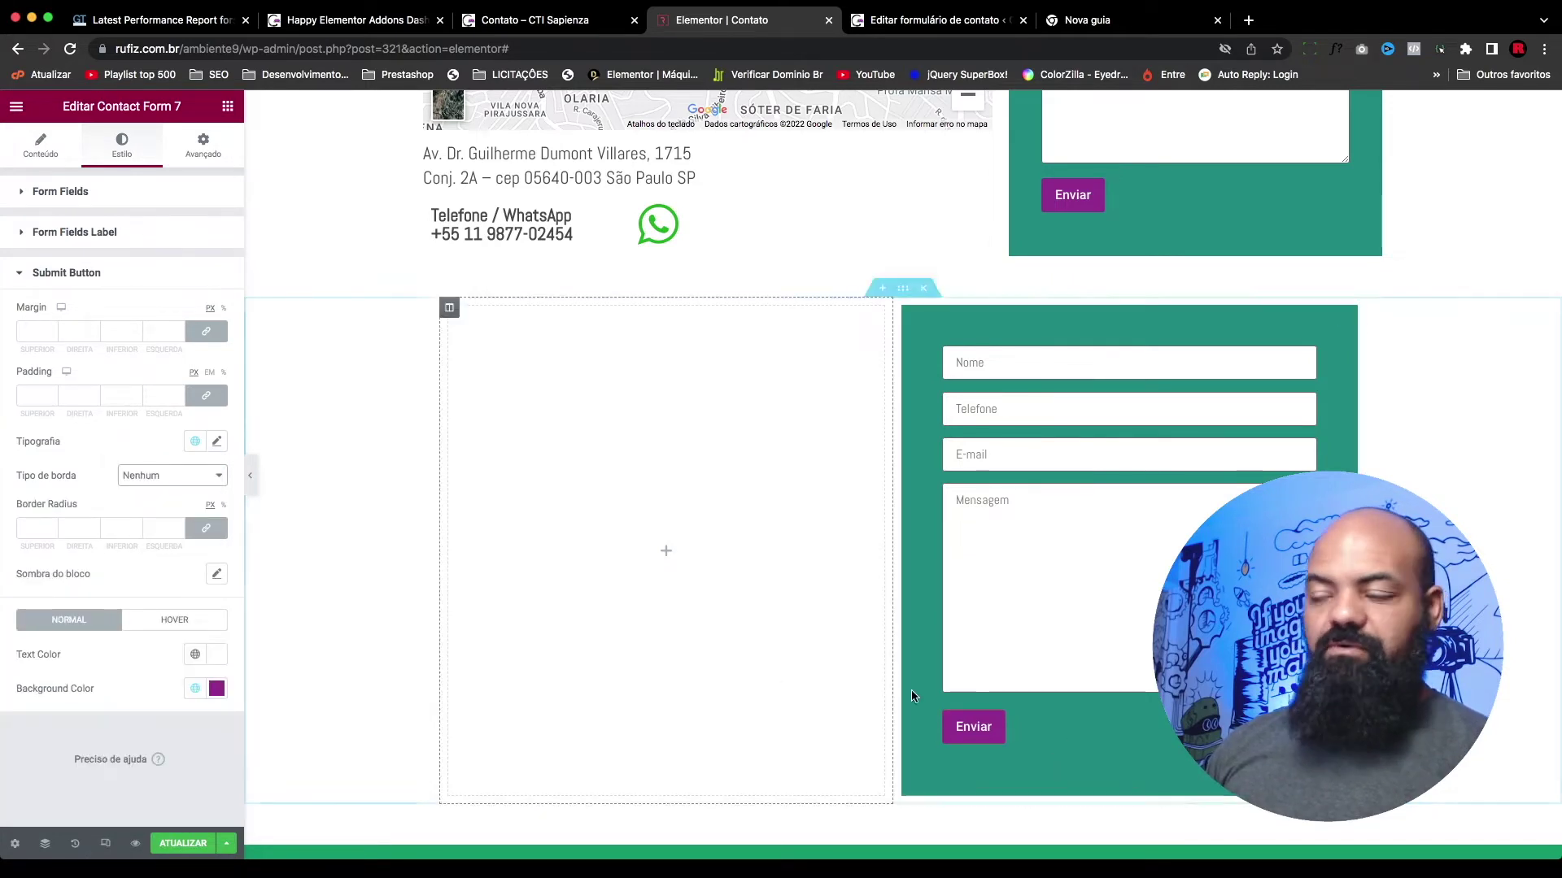
{"action": "left_click", "coordinate": [194, 475]}
{"action": "left_click", "coordinate": [174, 488]}
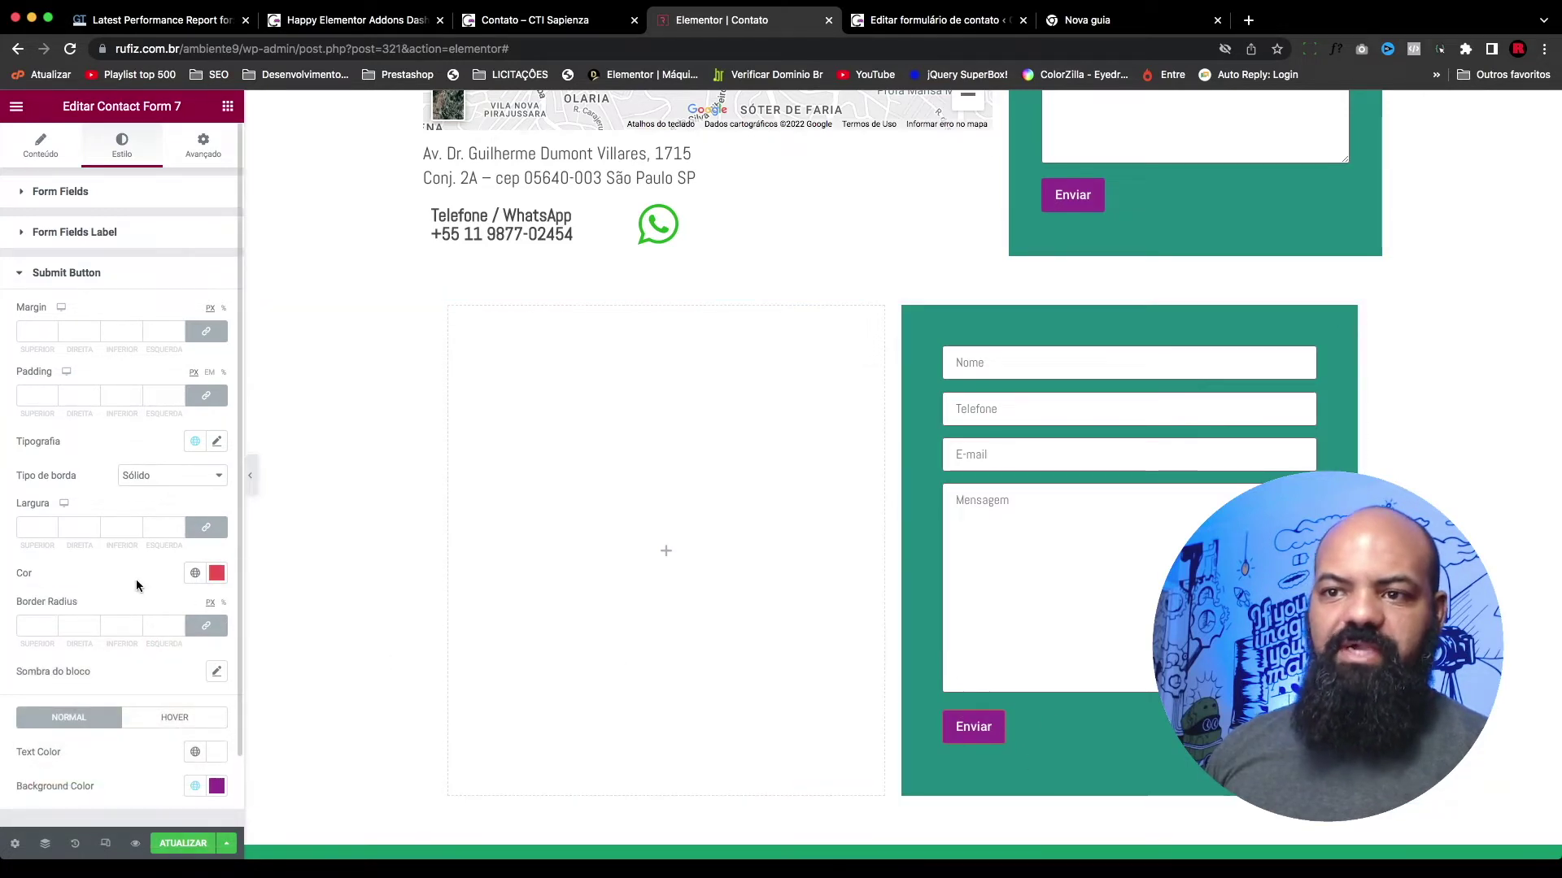
{"action": "left_click", "coordinate": [216, 573]}
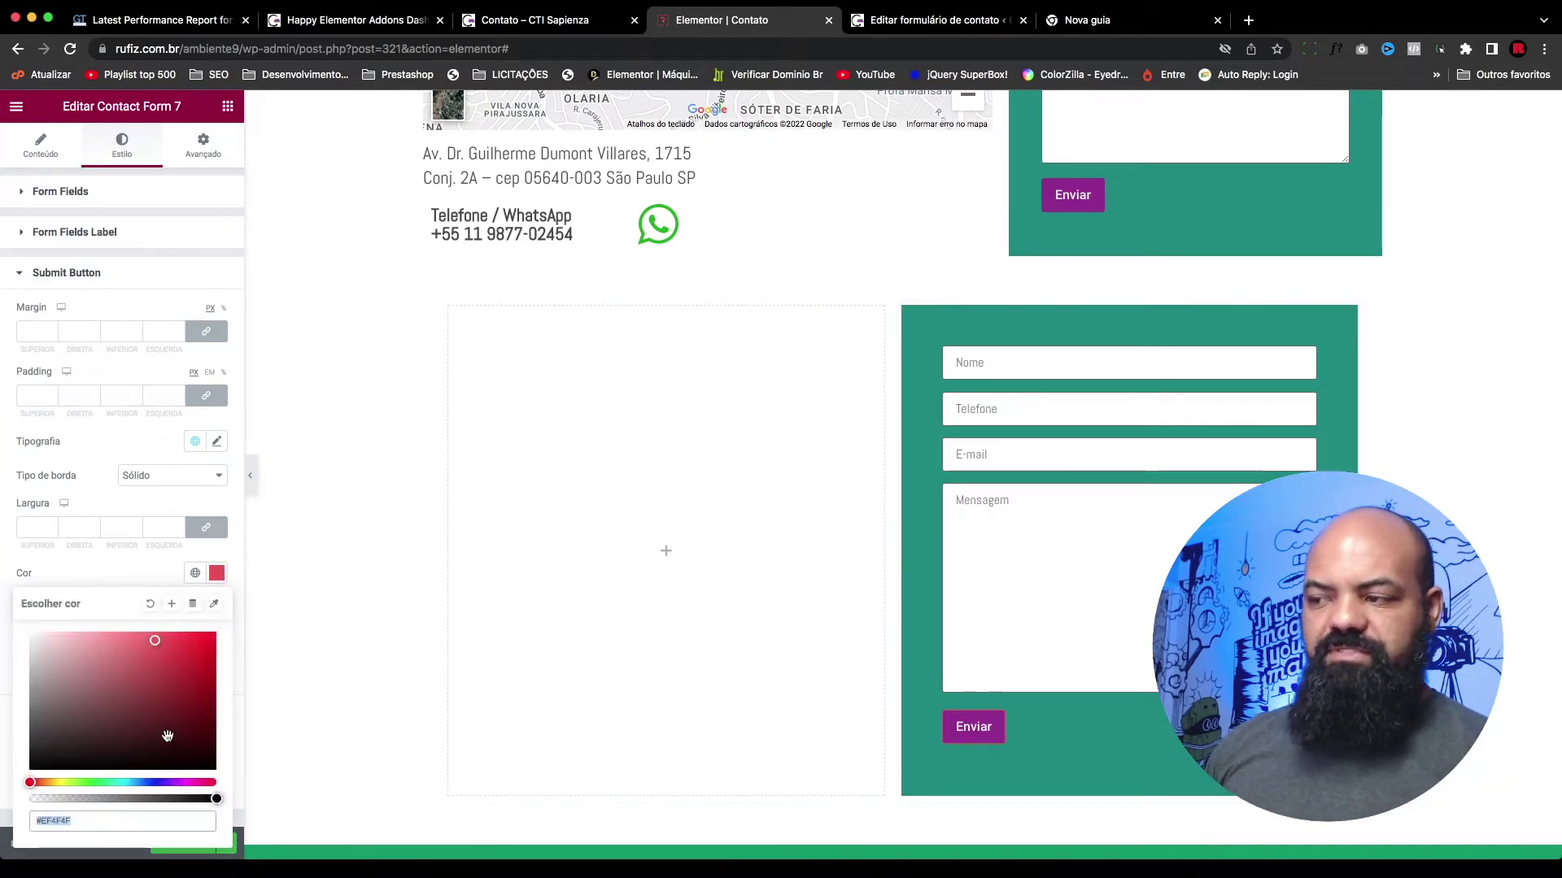
{"action": "left_click_drag", "start_coordinate": [216, 798], "coordinate": [20, 799]}
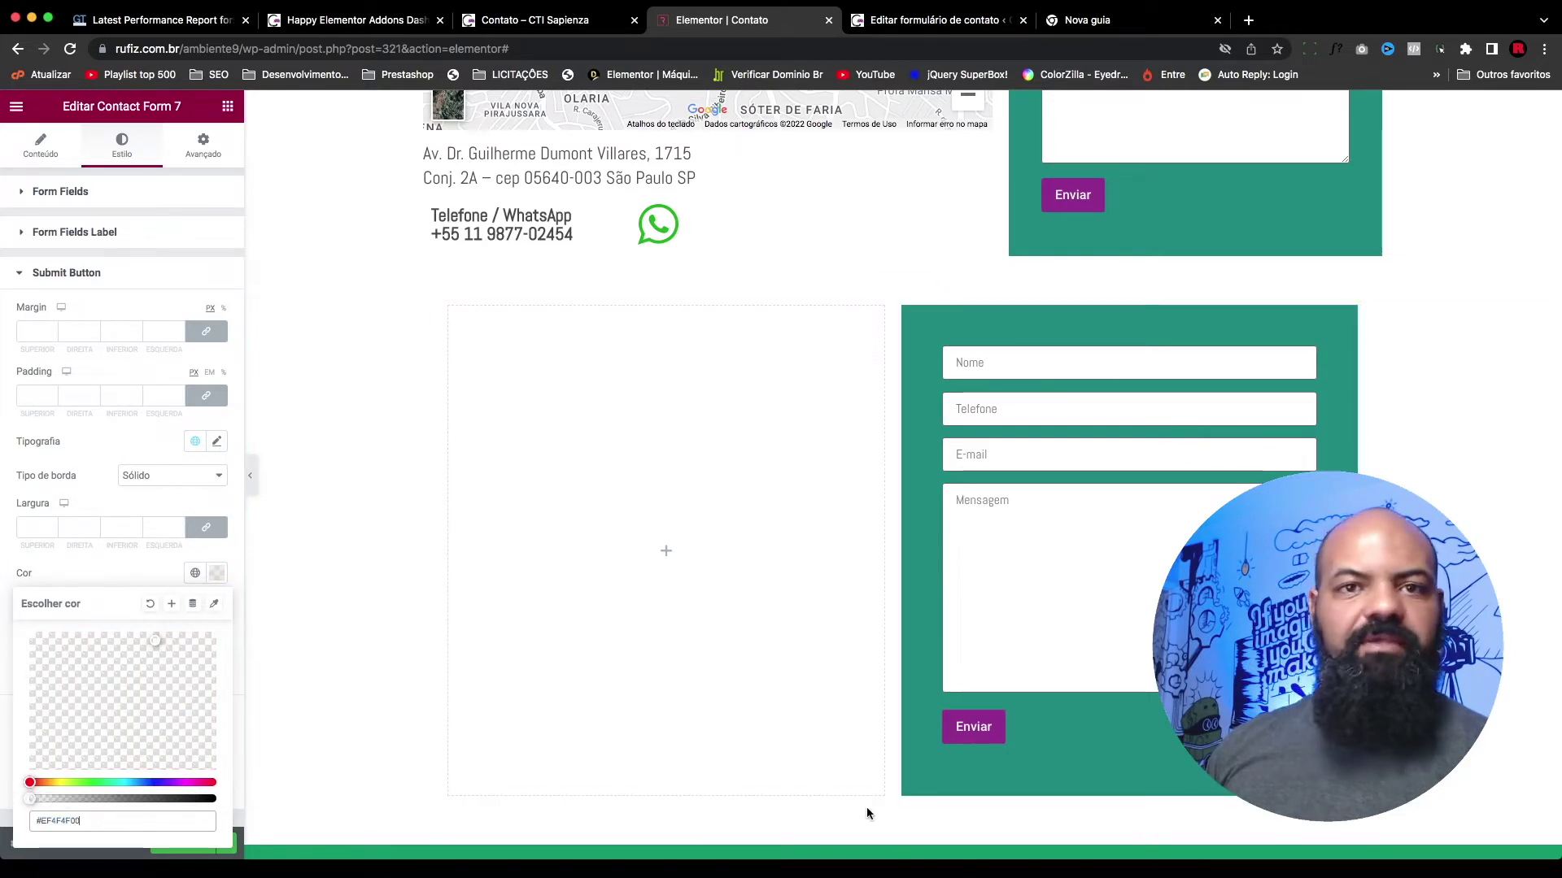
{"action": "left_click", "coordinate": [160, 564]}
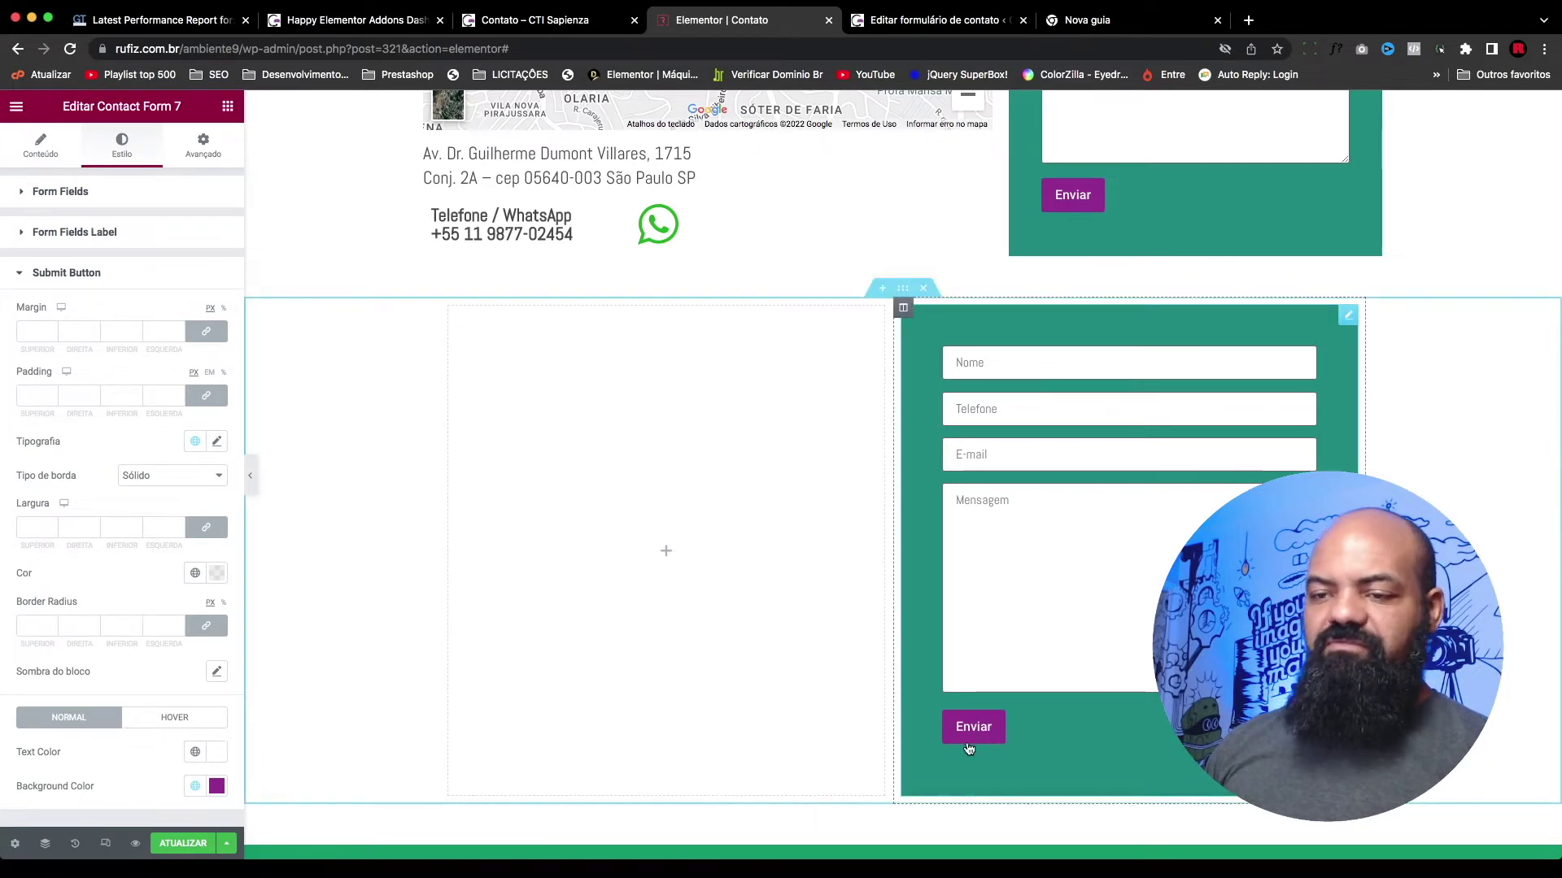
{"action": "left_click", "coordinate": [164, 723]}
{"action": "scroll", "coordinate": [155, 723], "scroll_direction": "down", "scroll_amount": 3}
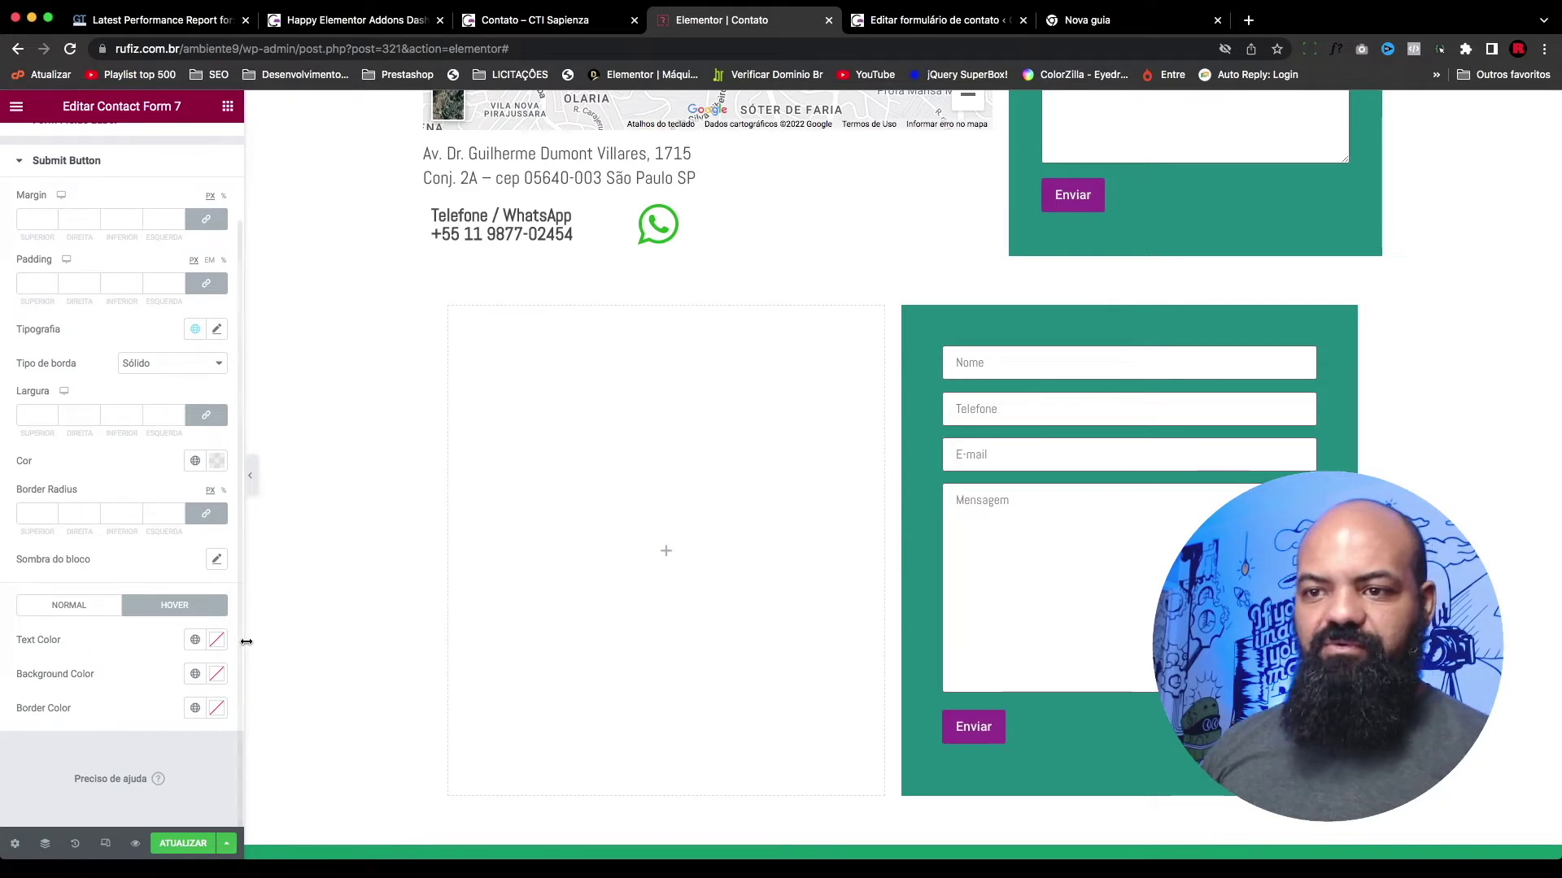
Step: Try Primário purple hover text and a fully transparent hover background
{"action": "left_click", "coordinate": [218, 645]}
{"action": "left_click", "coordinate": [195, 640]}
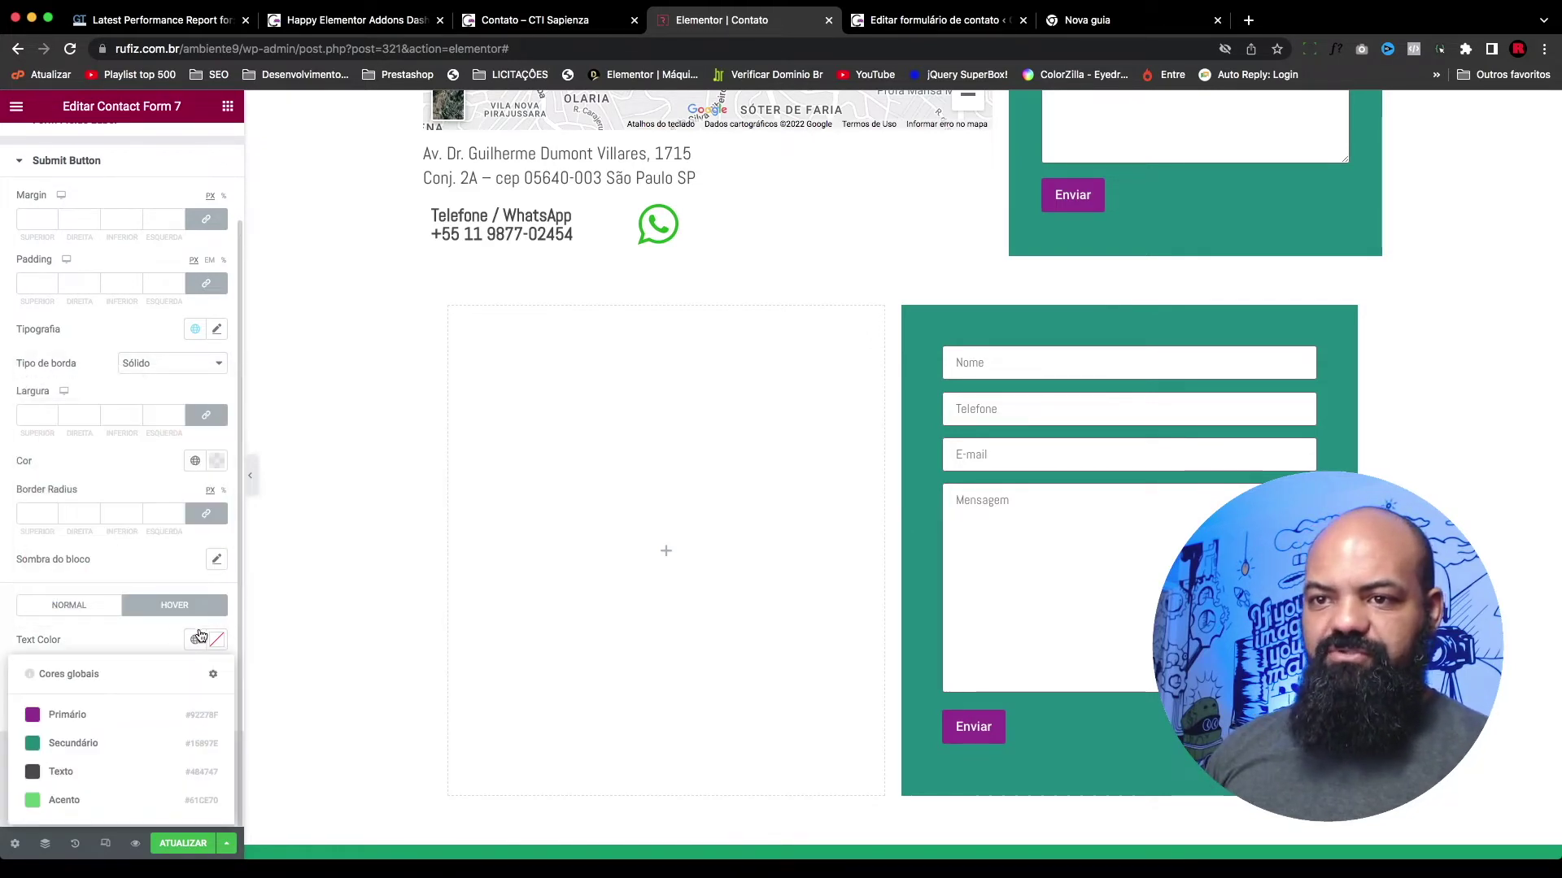
{"action": "left_click", "coordinate": [65, 715]}
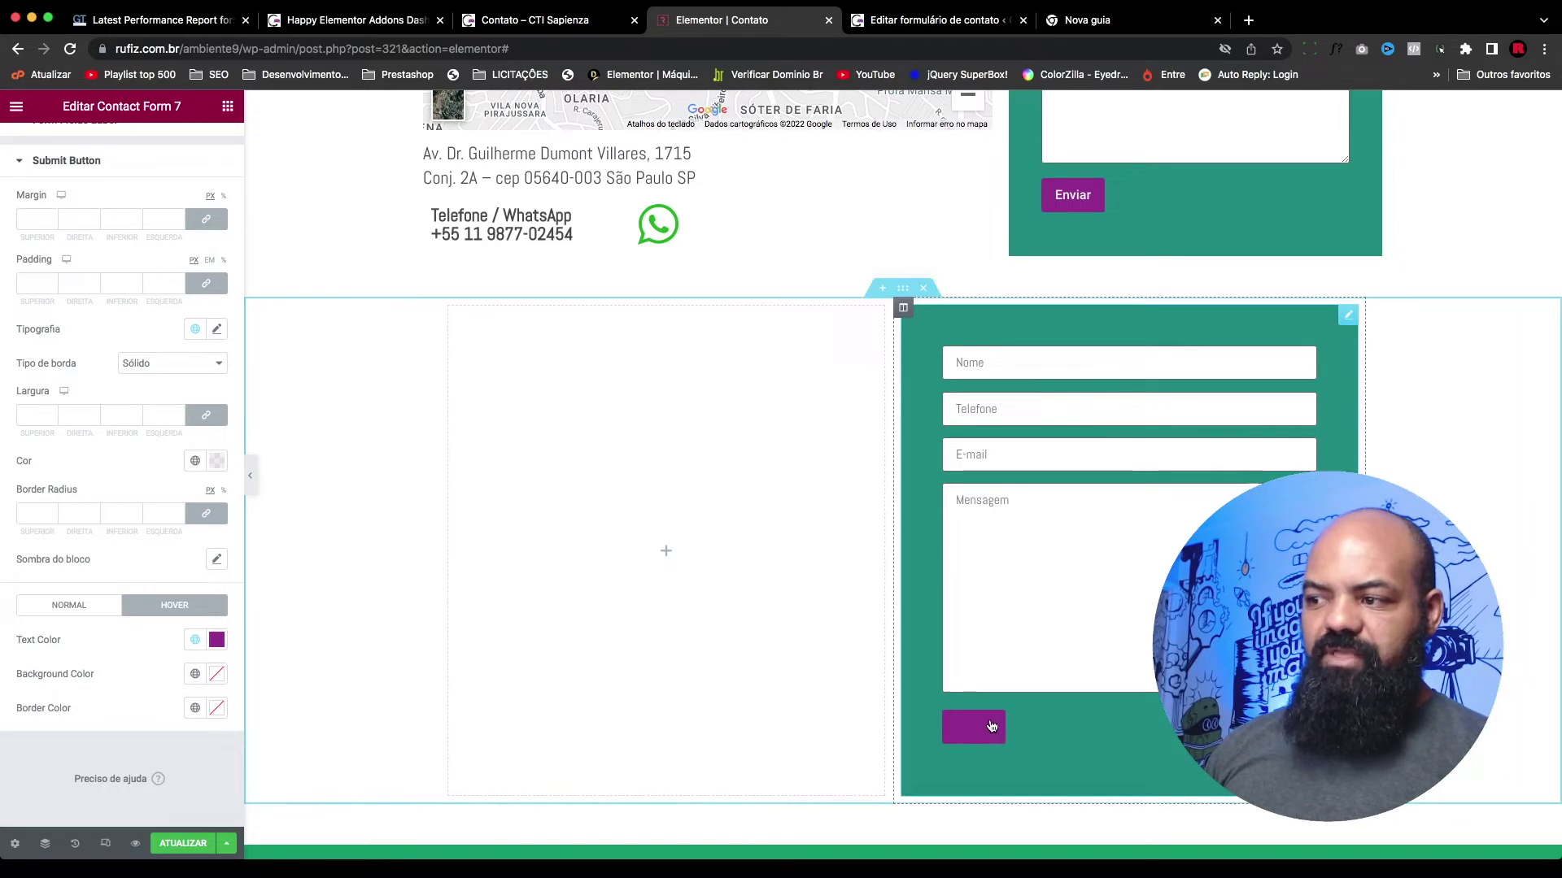
{"action": "left_click", "coordinate": [218, 680]}
{"action": "left_click_drag", "start_coordinate": [212, 612], "coordinate": [12, 612]}
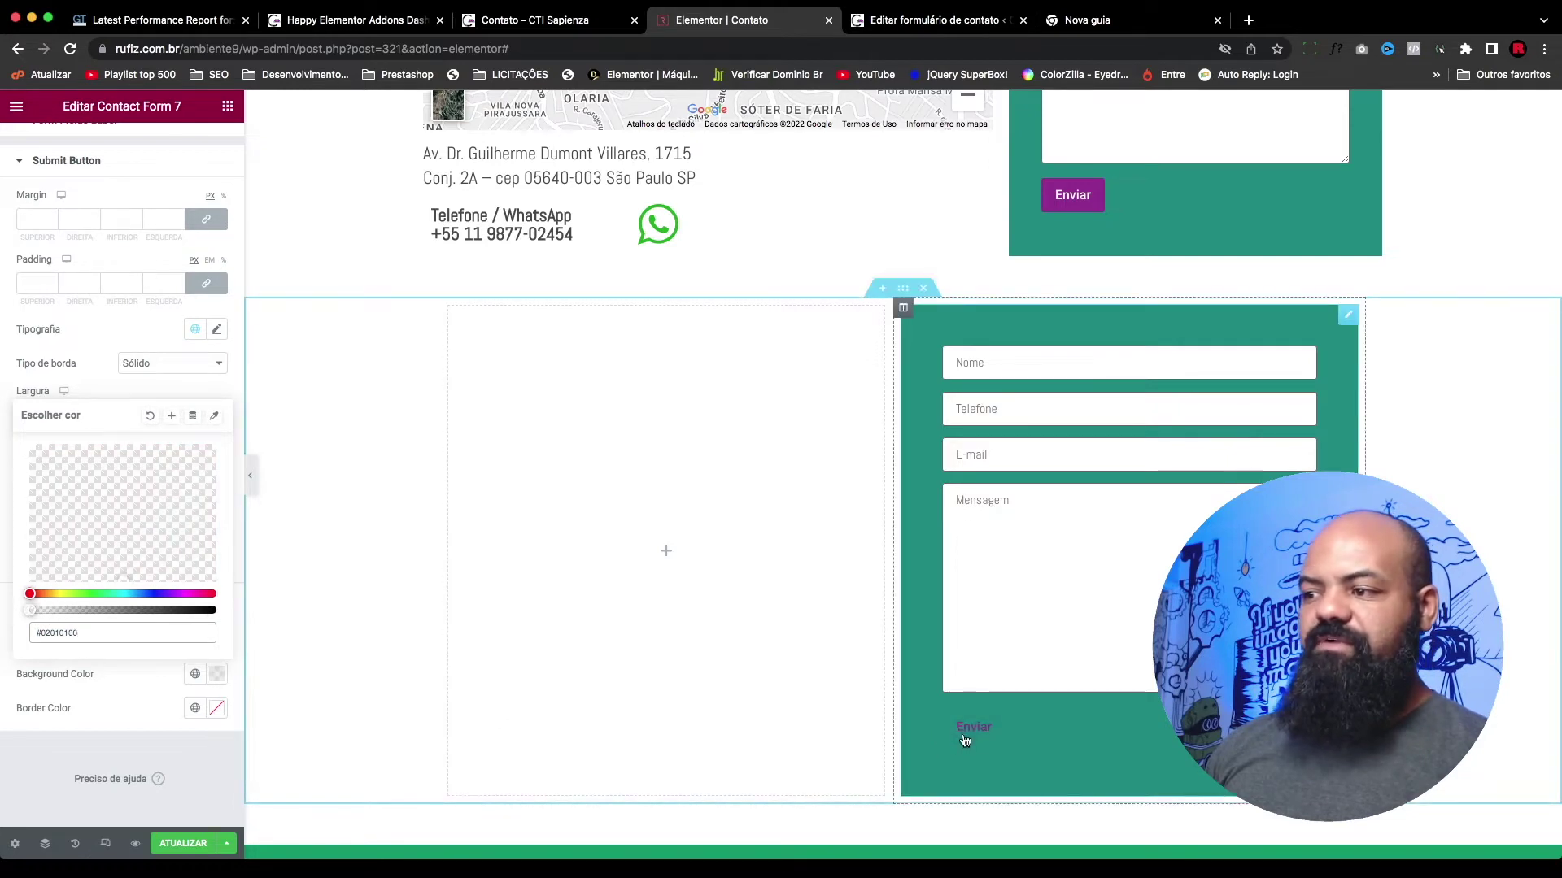
Step: Set the hover border colour to Primário purple, then make it fully transparent
{"action": "left_click", "coordinate": [216, 708]}
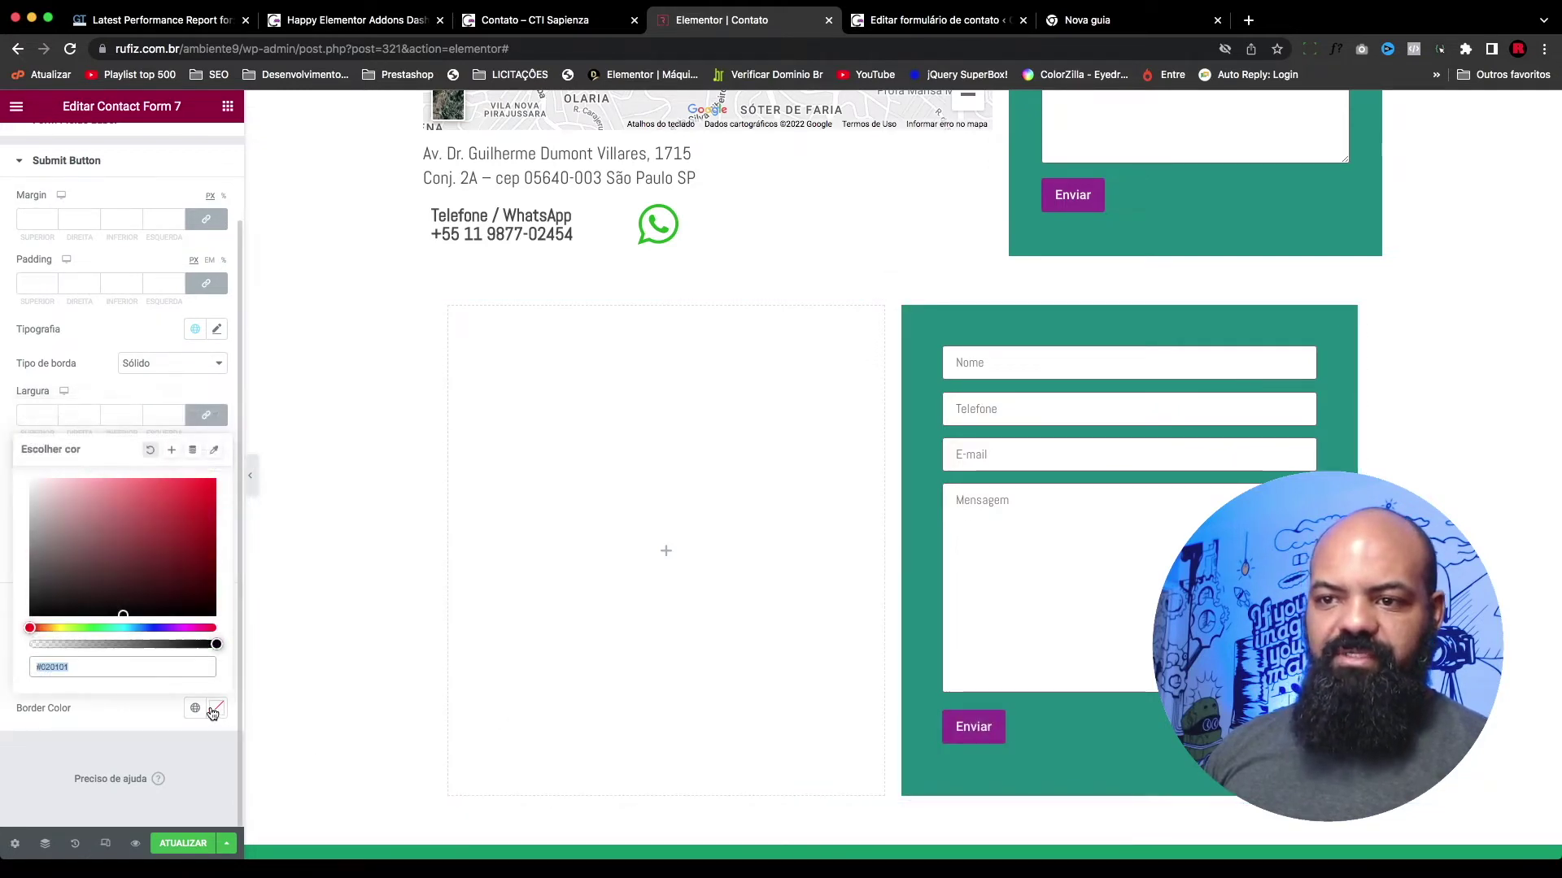
{"action": "left_click", "coordinate": [133, 737]}
{"action": "left_click", "coordinate": [193, 708]}
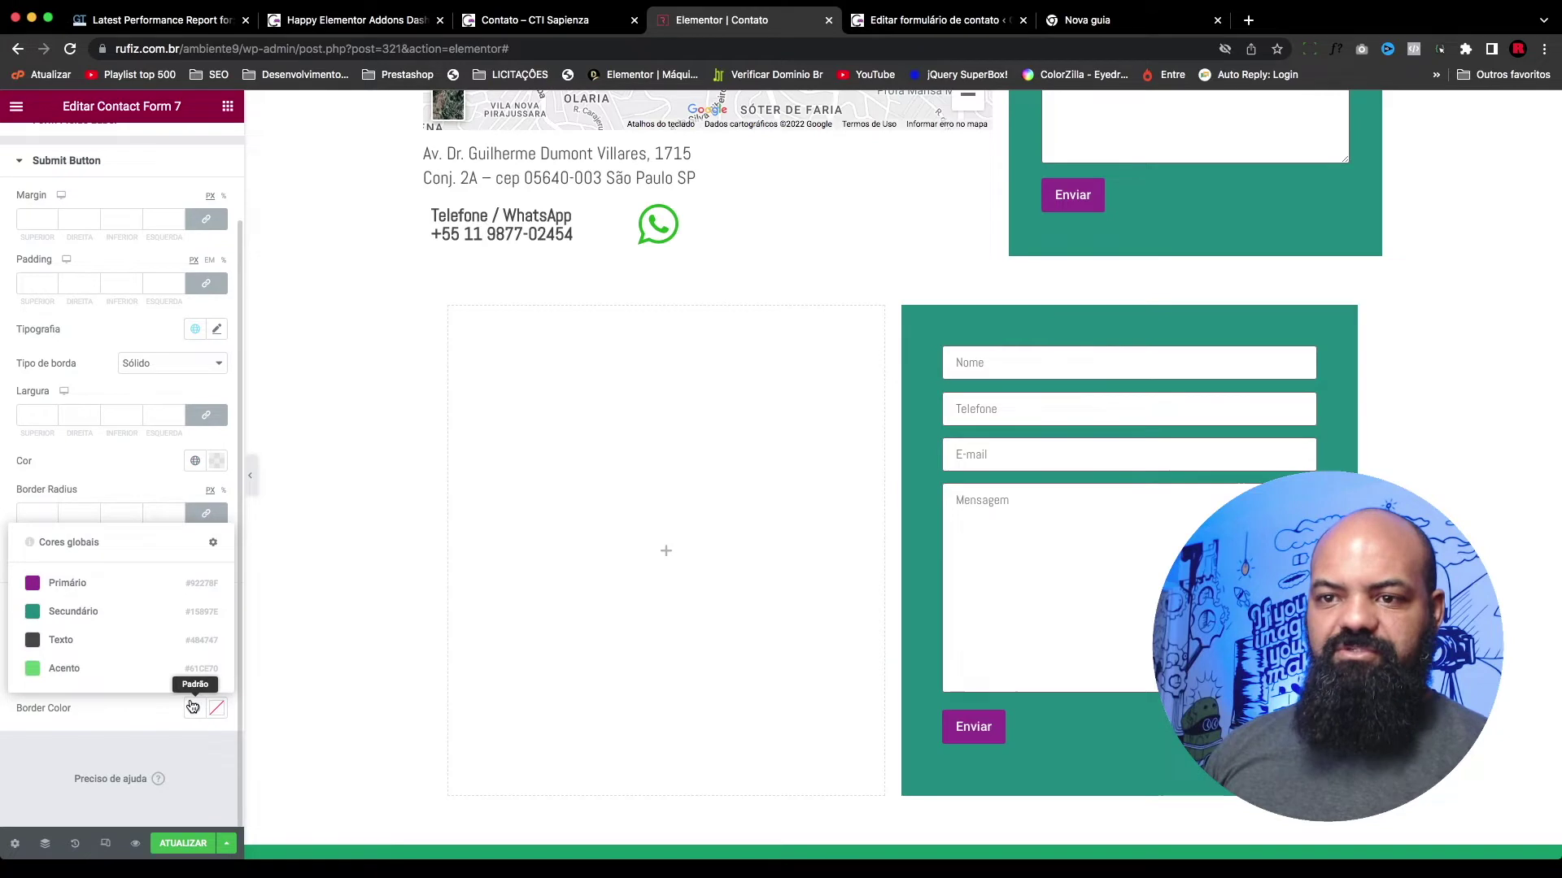
{"action": "left_click", "coordinate": [66, 583]}
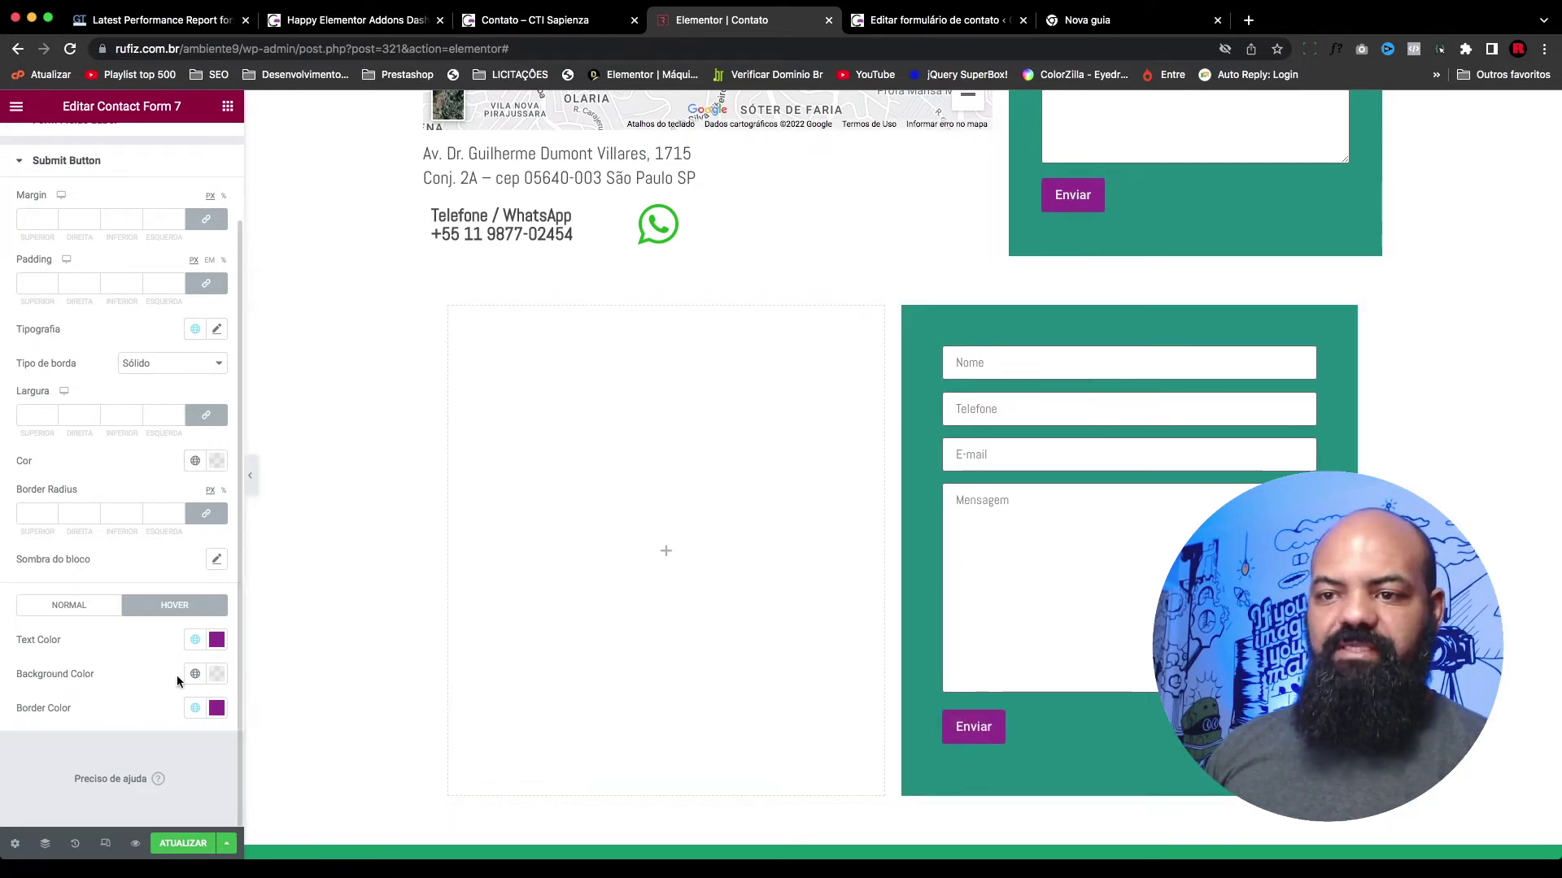
{"action": "left_click", "coordinate": [216, 709]}
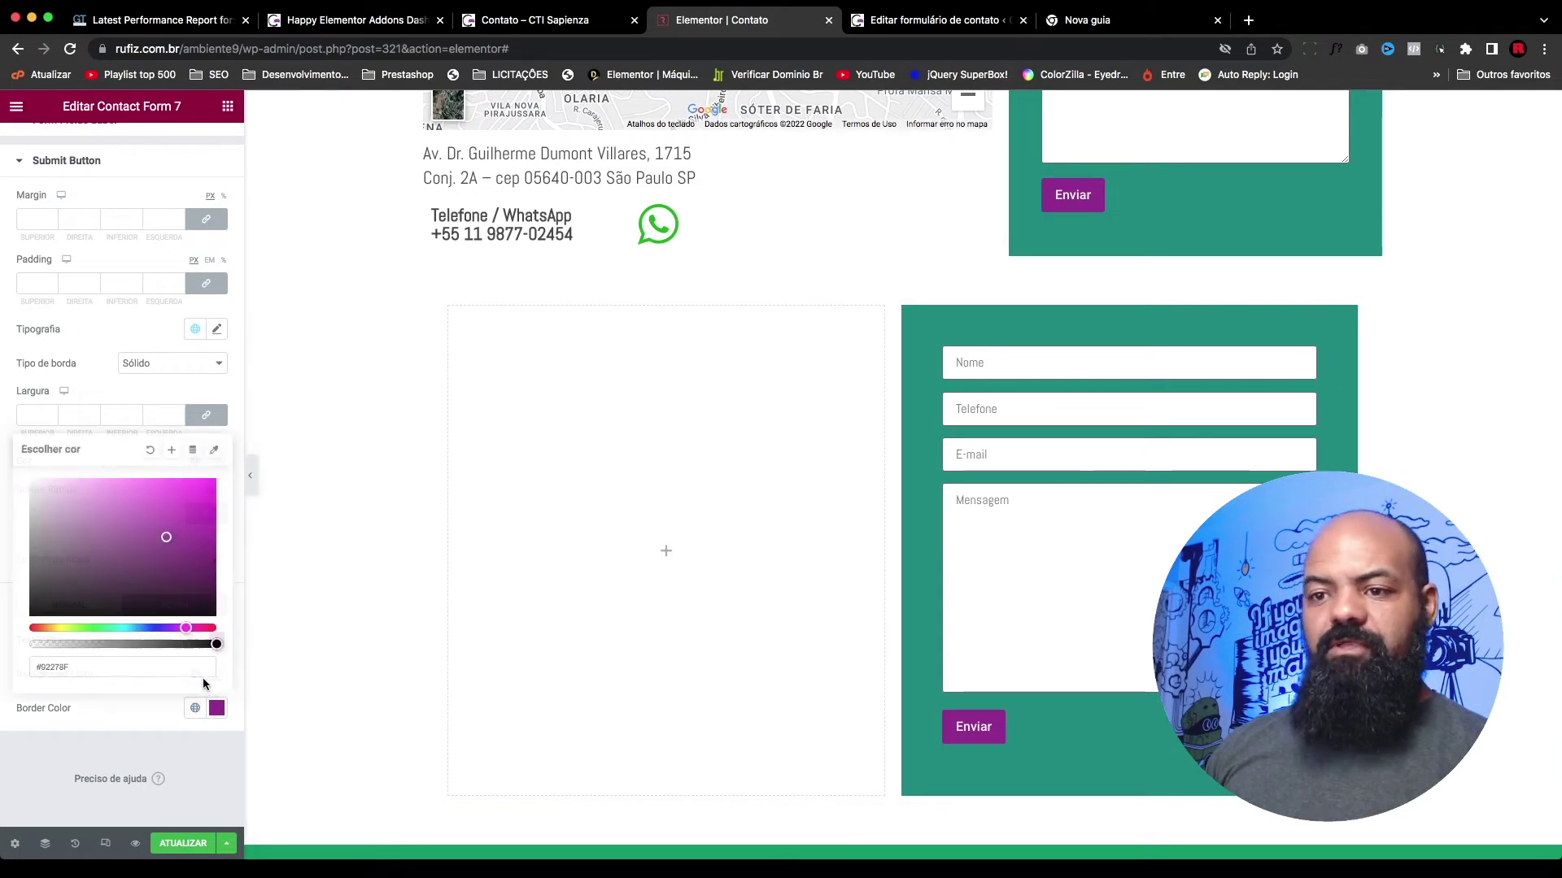
{"action": "left_click_drag", "start_coordinate": [213, 645], "coordinate": [16, 651]}
{"action": "left_click", "coordinate": [150, 739]}
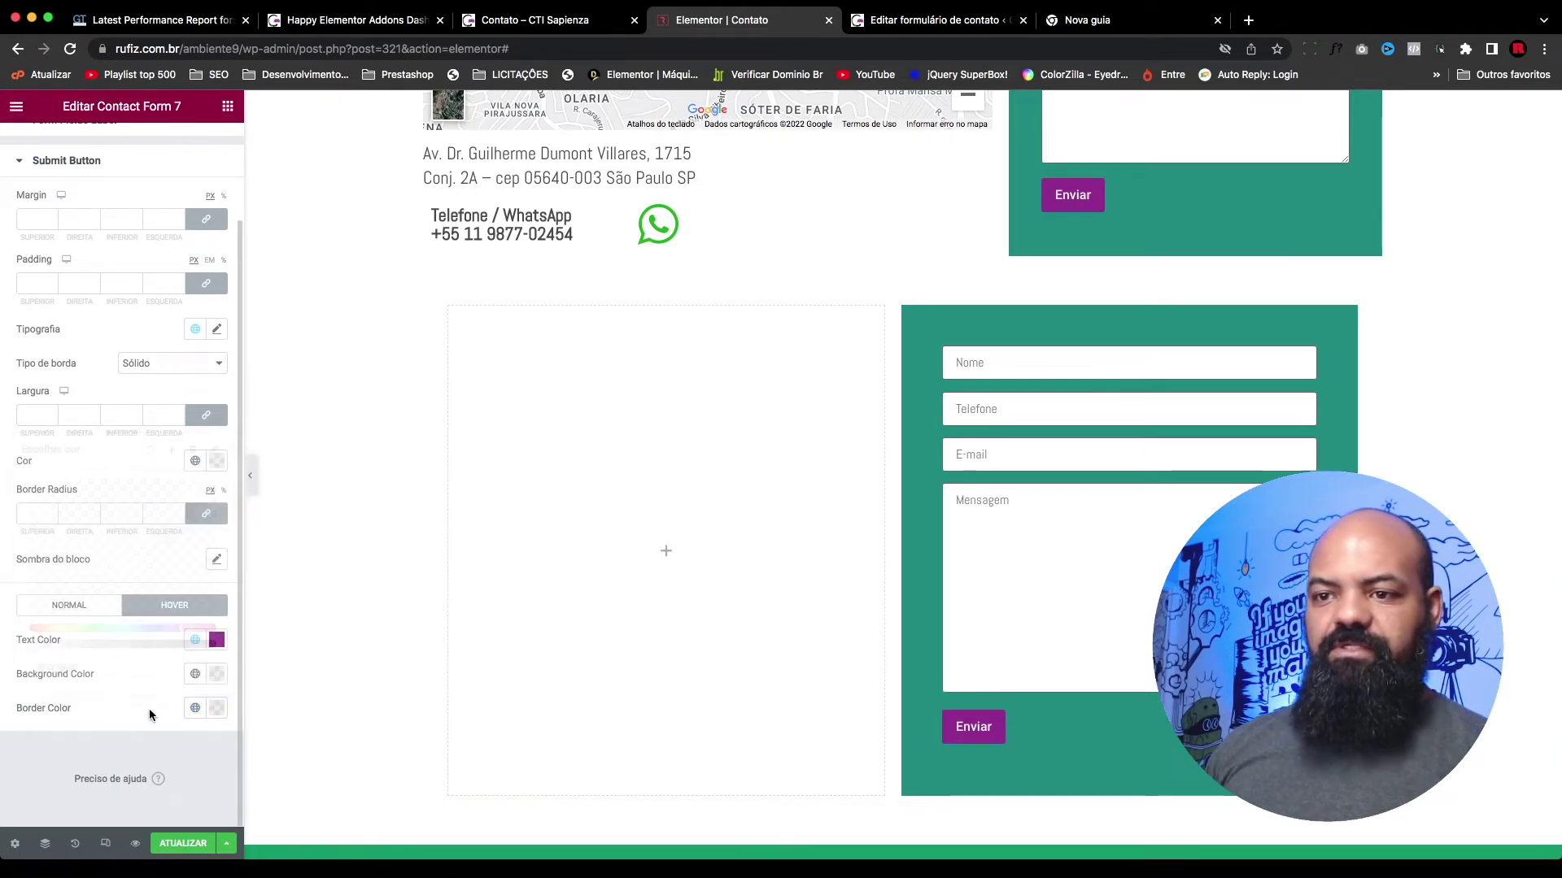
Step: Set the hover text colour to white and the hover background to the green Acento global colour
{"action": "left_click", "coordinate": [216, 639]}
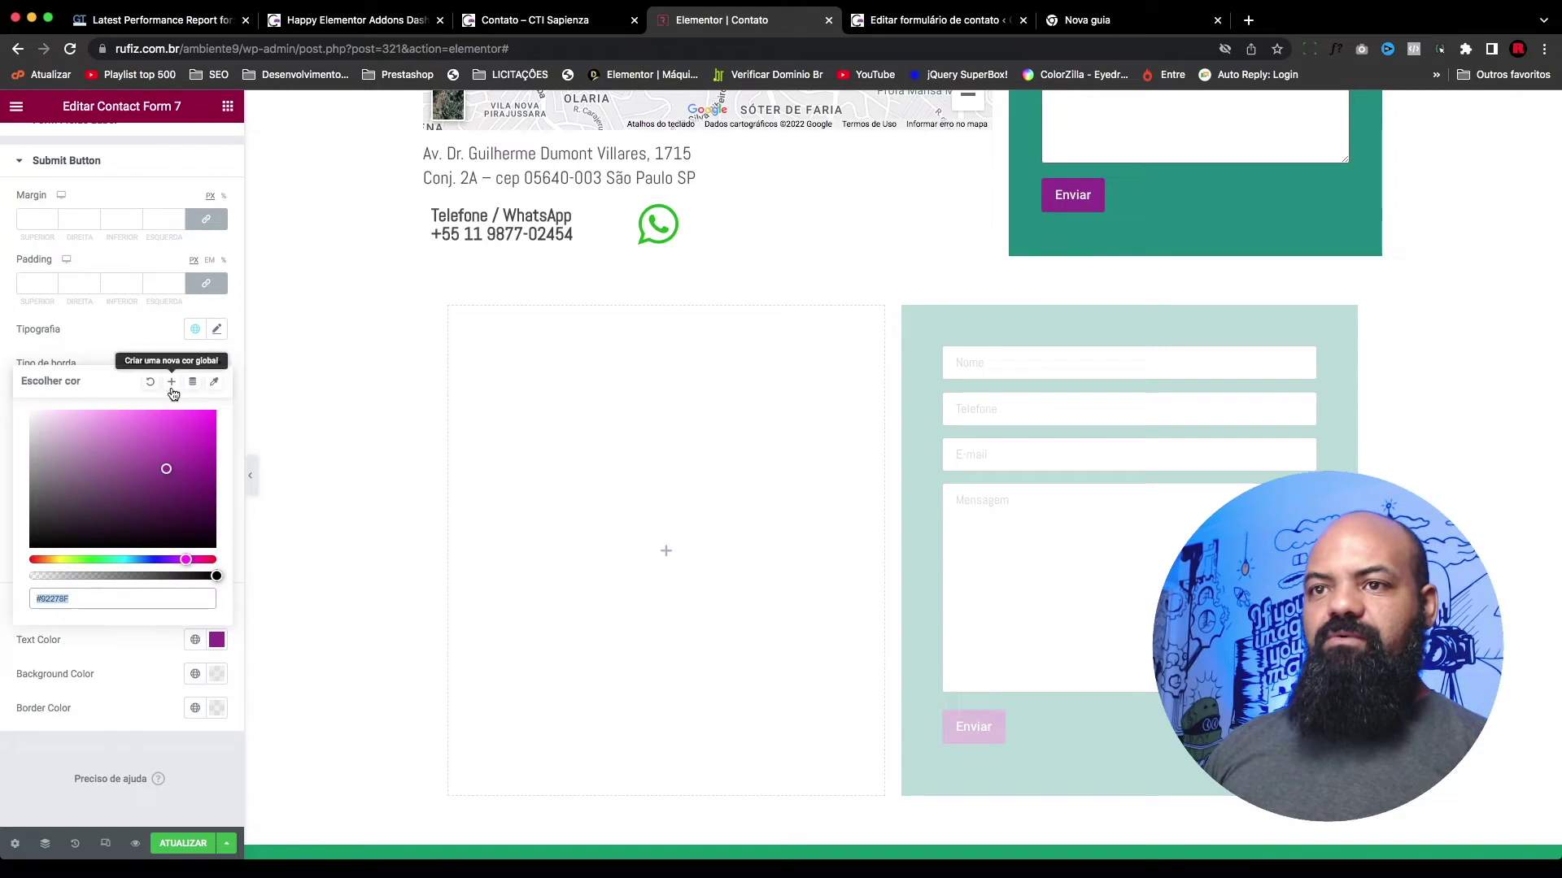
{"action": "left_click", "coordinate": [173, 655]}
{"action": "left_click", "coordinate": [195, 639]}
{"action": "left_click", "coordinate": [163, 801]}
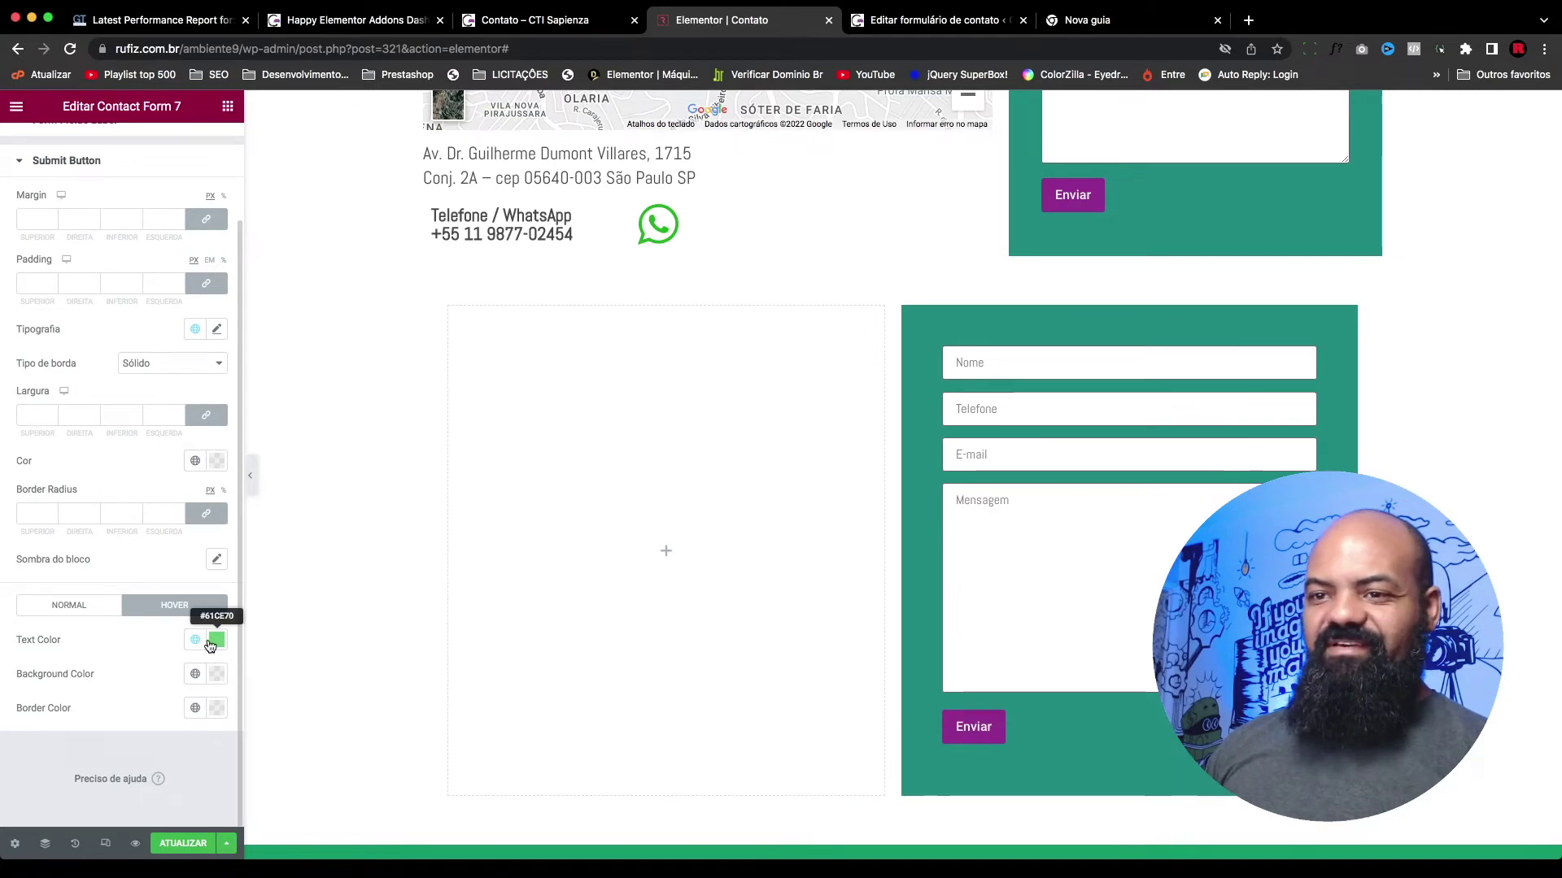
{"action": "left_click", "coordinate": [213, 642]}
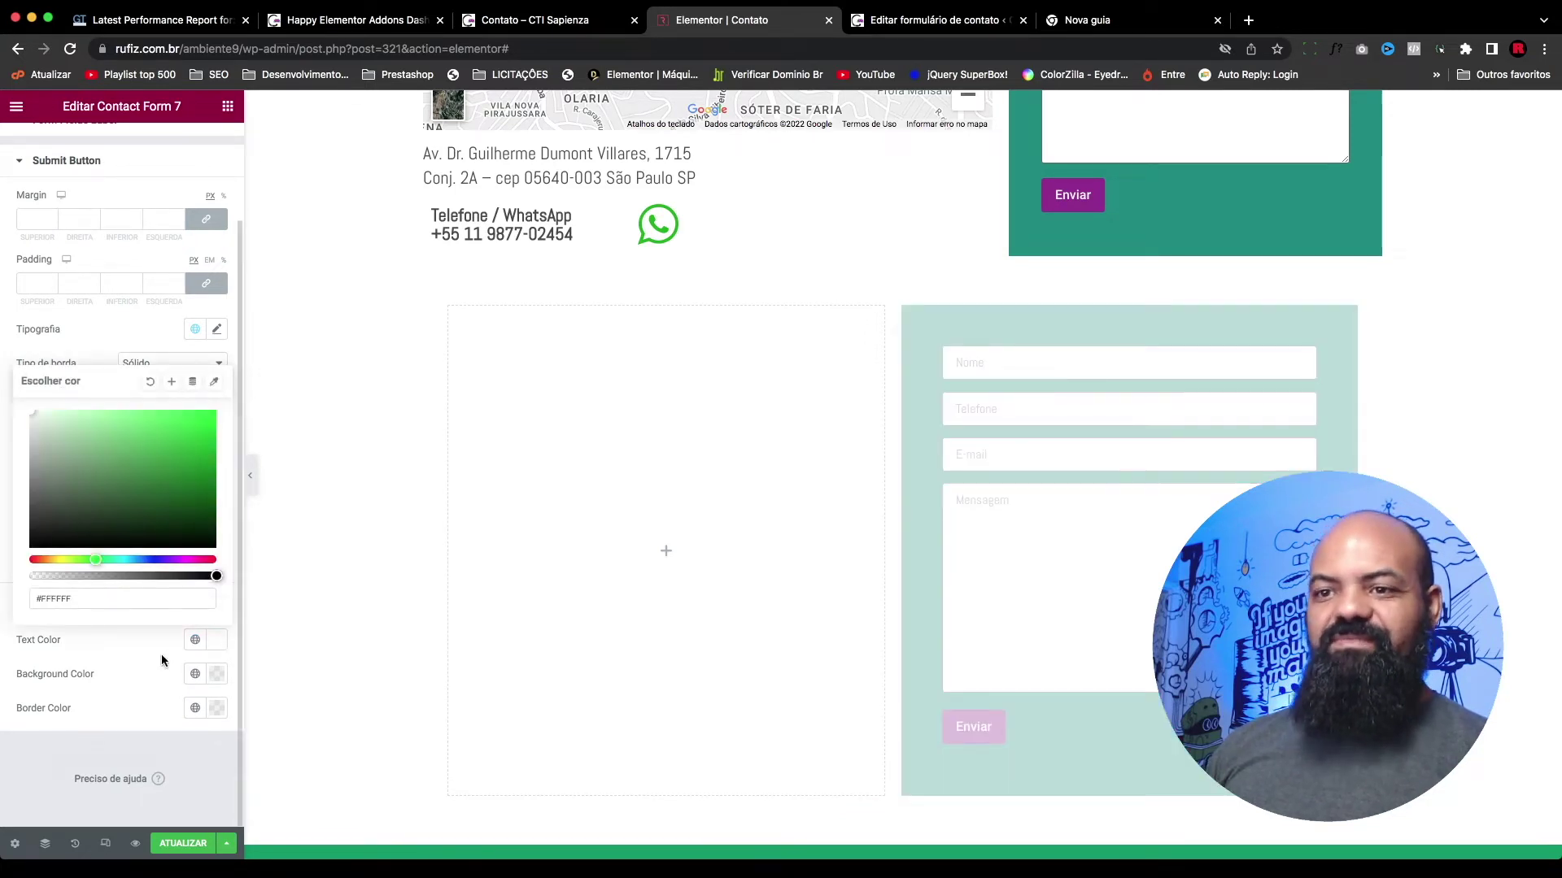
{"action": "left_click", "coordinate": [165, 661]}
{"action": "left_click", "coordinate": [196, 673]}
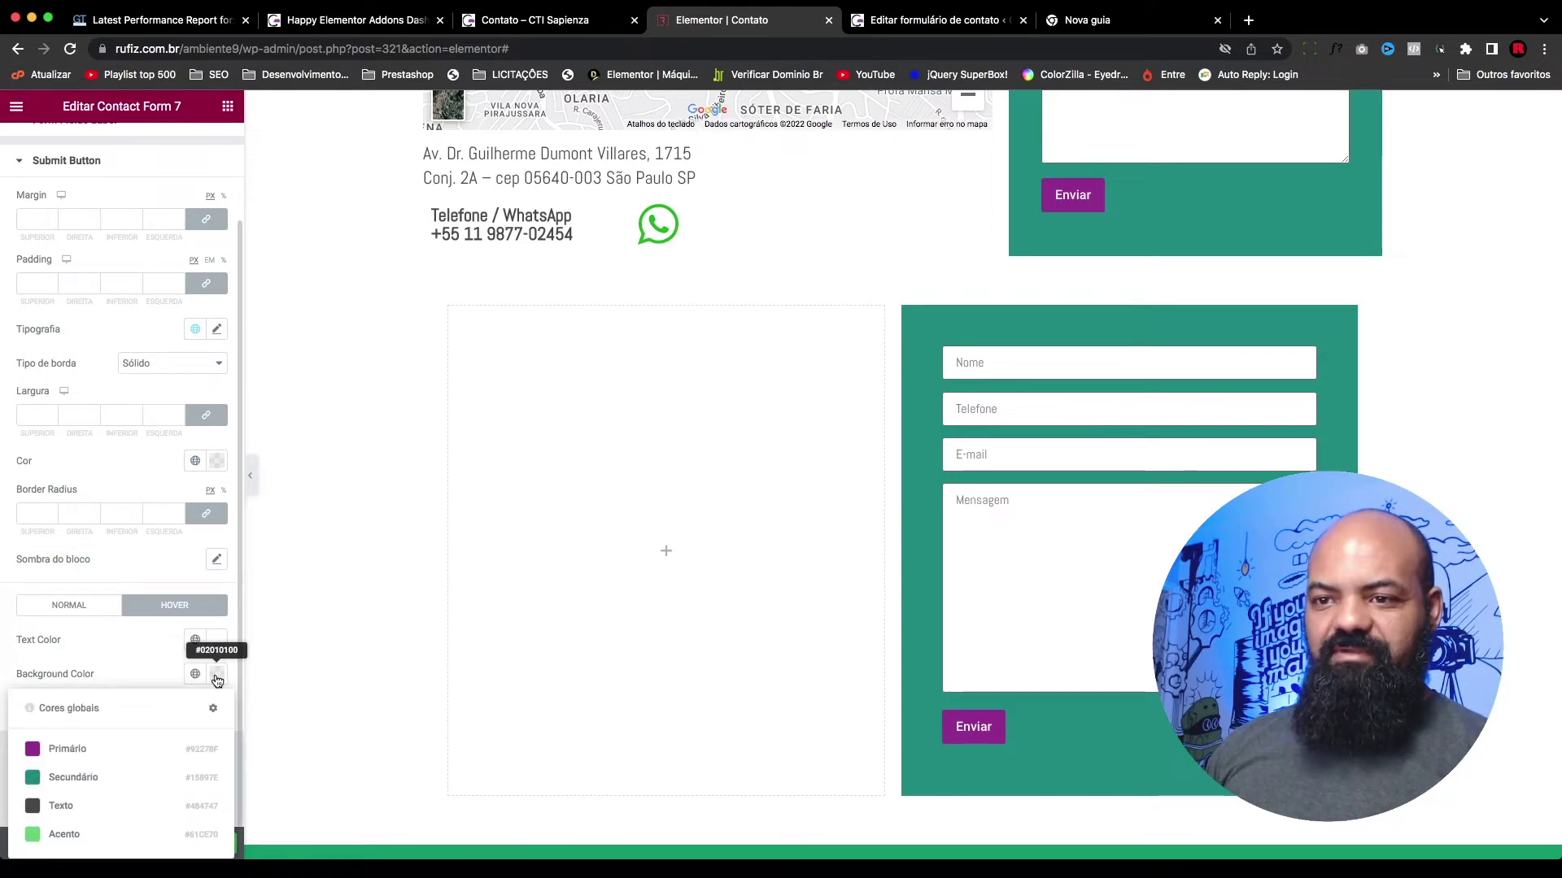
{"action": "left_click", "coordinate": [38, 836]}
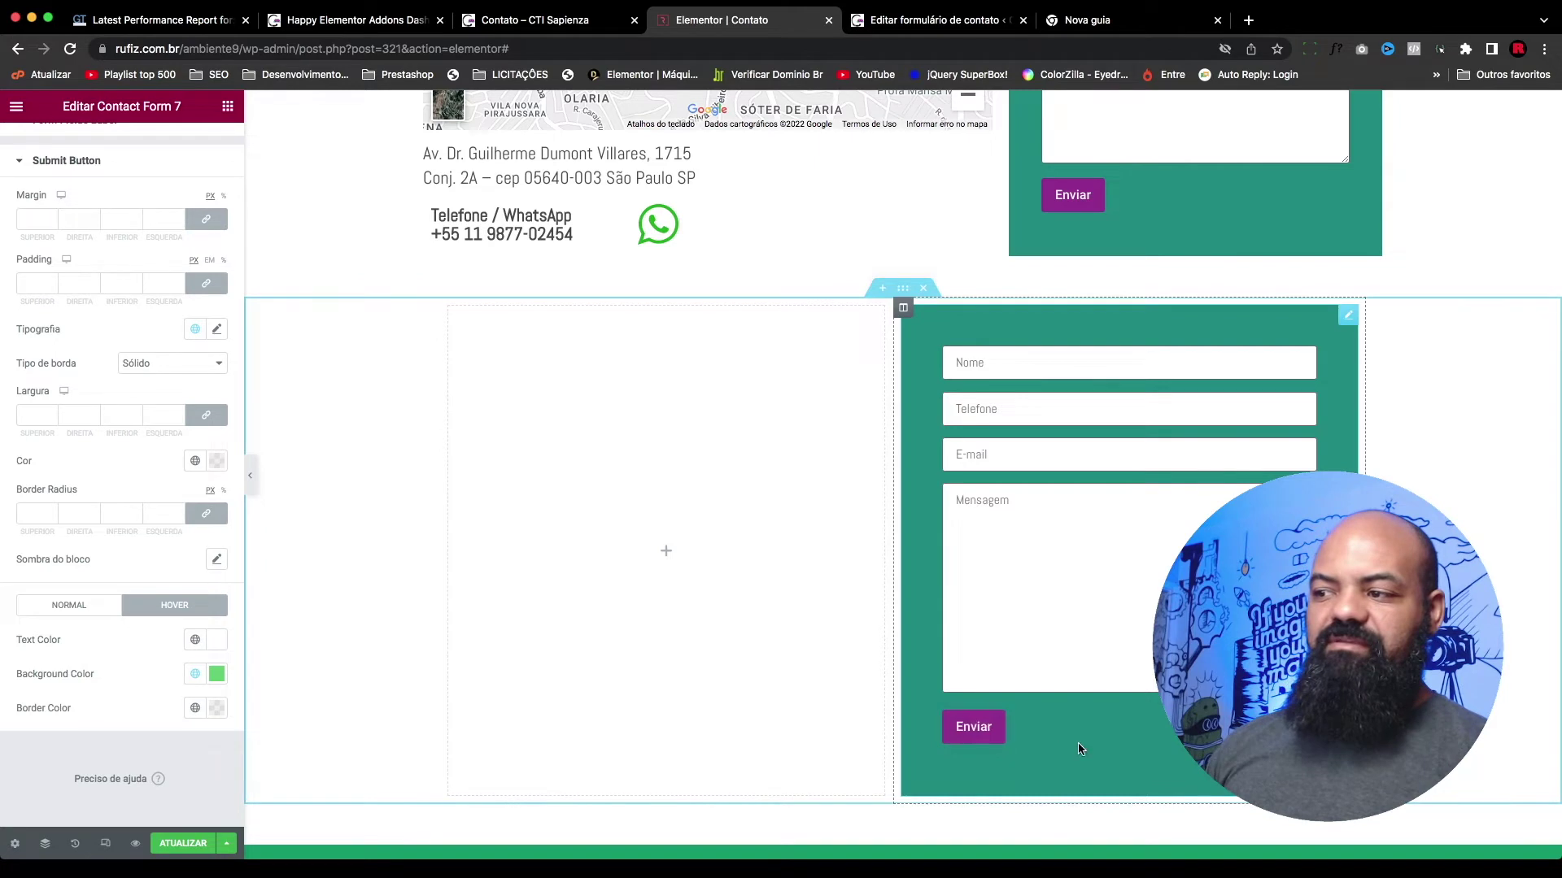
{"action": "left_click", "coordinate": [984, 728]}
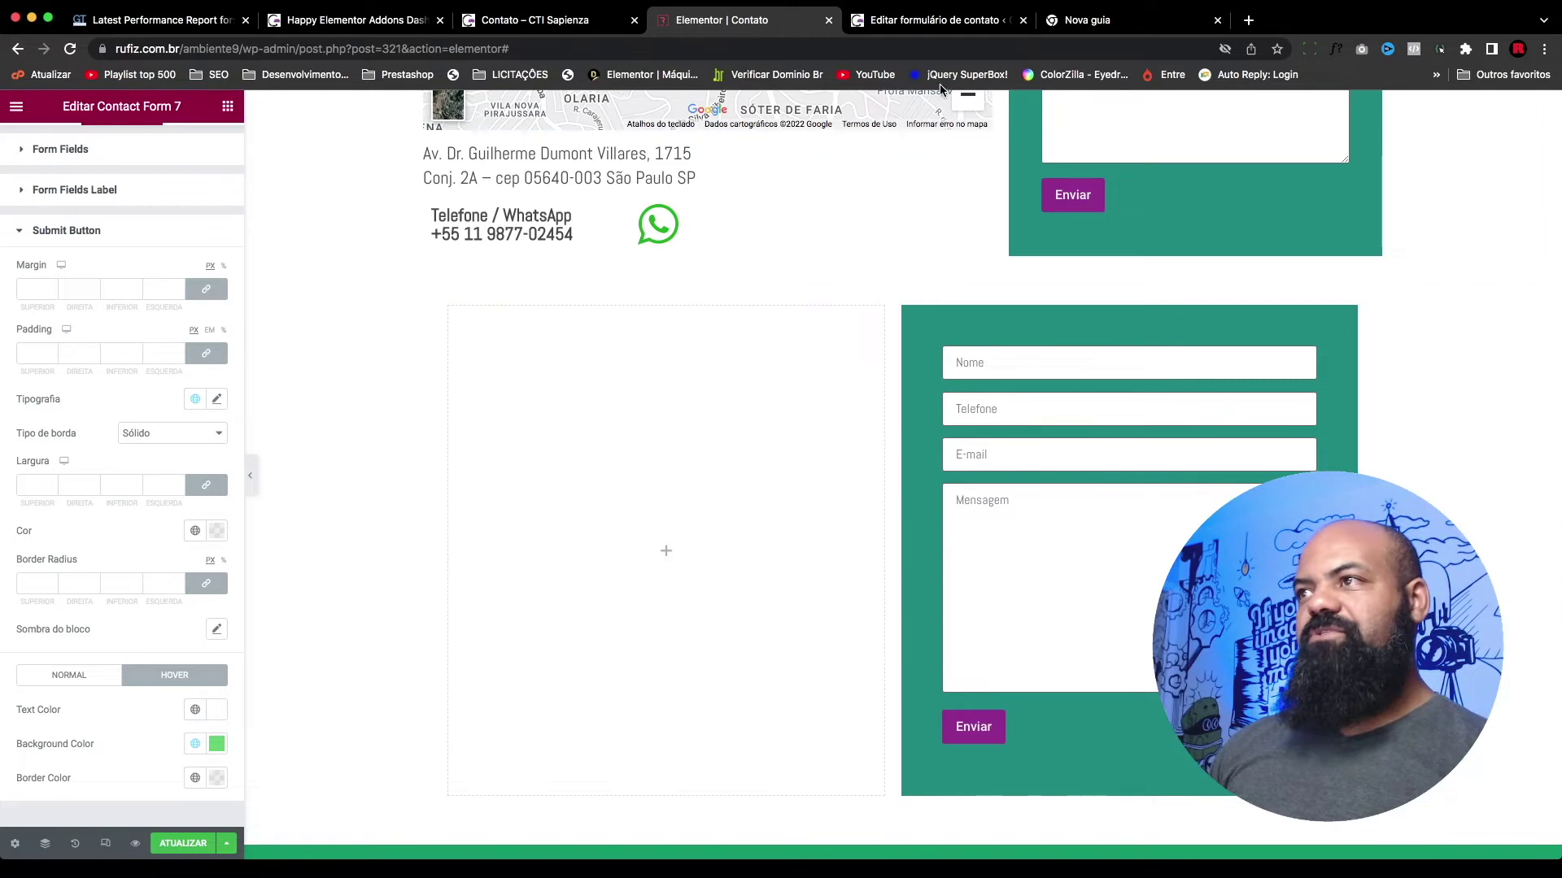
Step: Relabel the form's submit button 'Enviar e-mail', save the form, and update the Elementor page
{"action": "left_click", "coordinate": [935, 19]}
{"action": "double_click", "coordinate": [247, 730]}
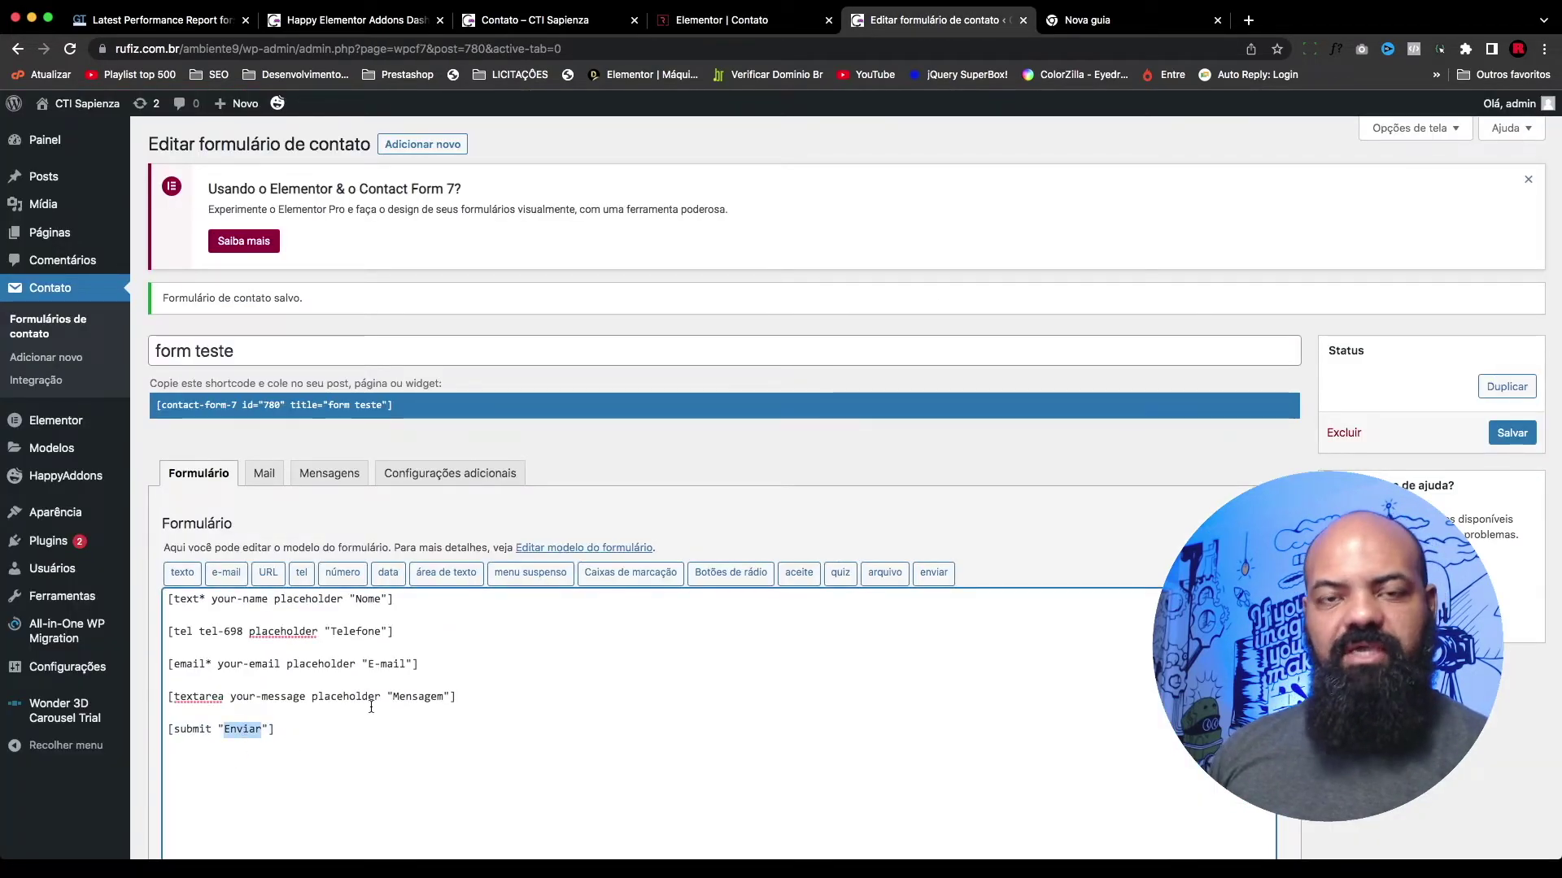
{"action": "type", "text": "Enviar e-m"}
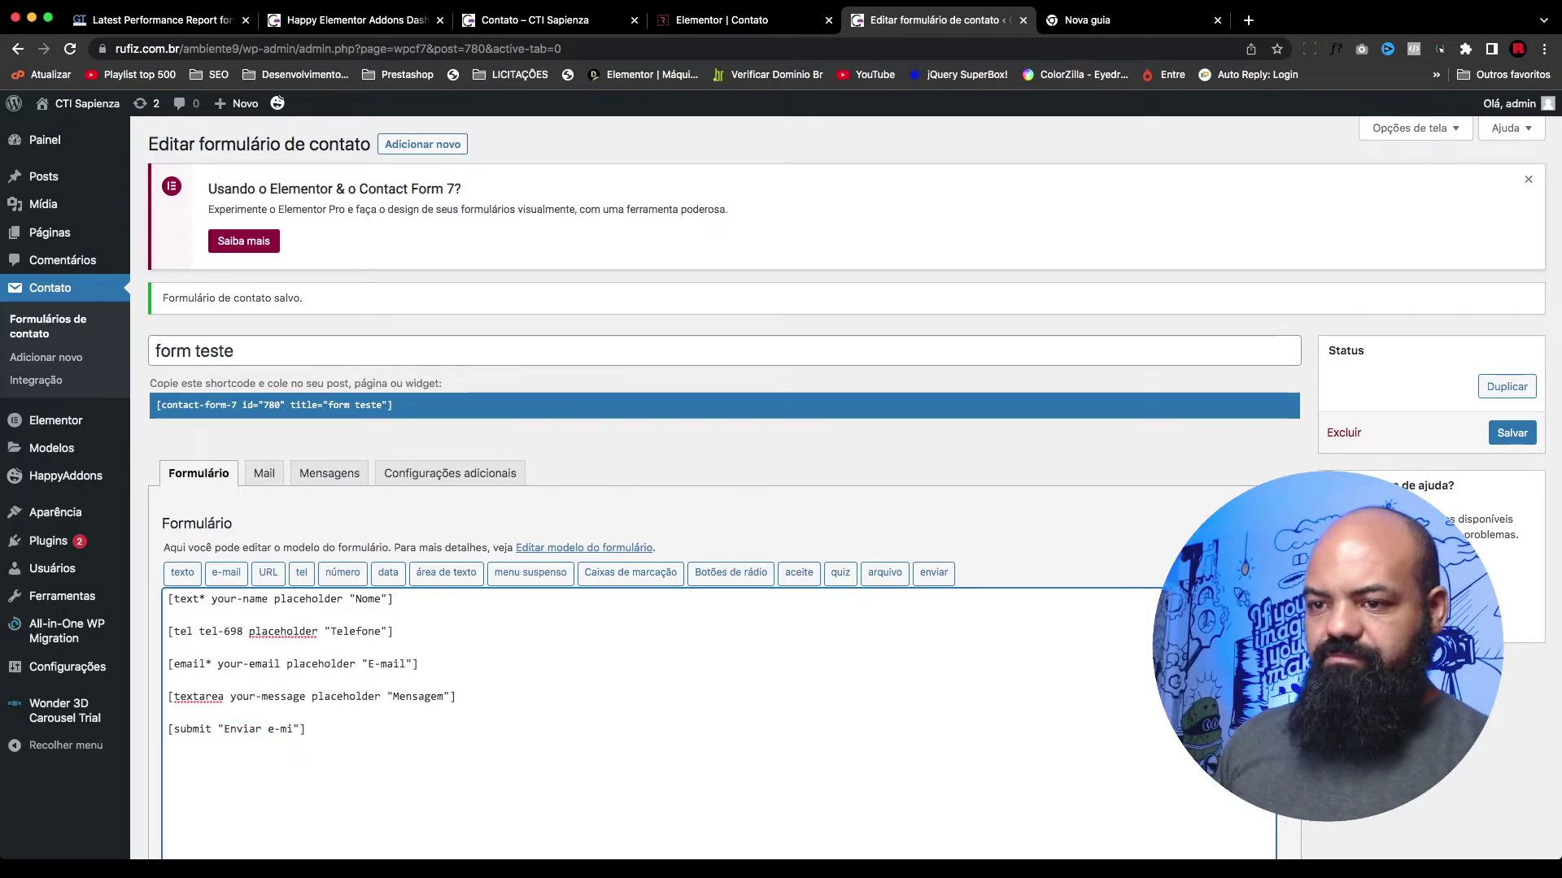
{"action": "type", "text": "ail"}
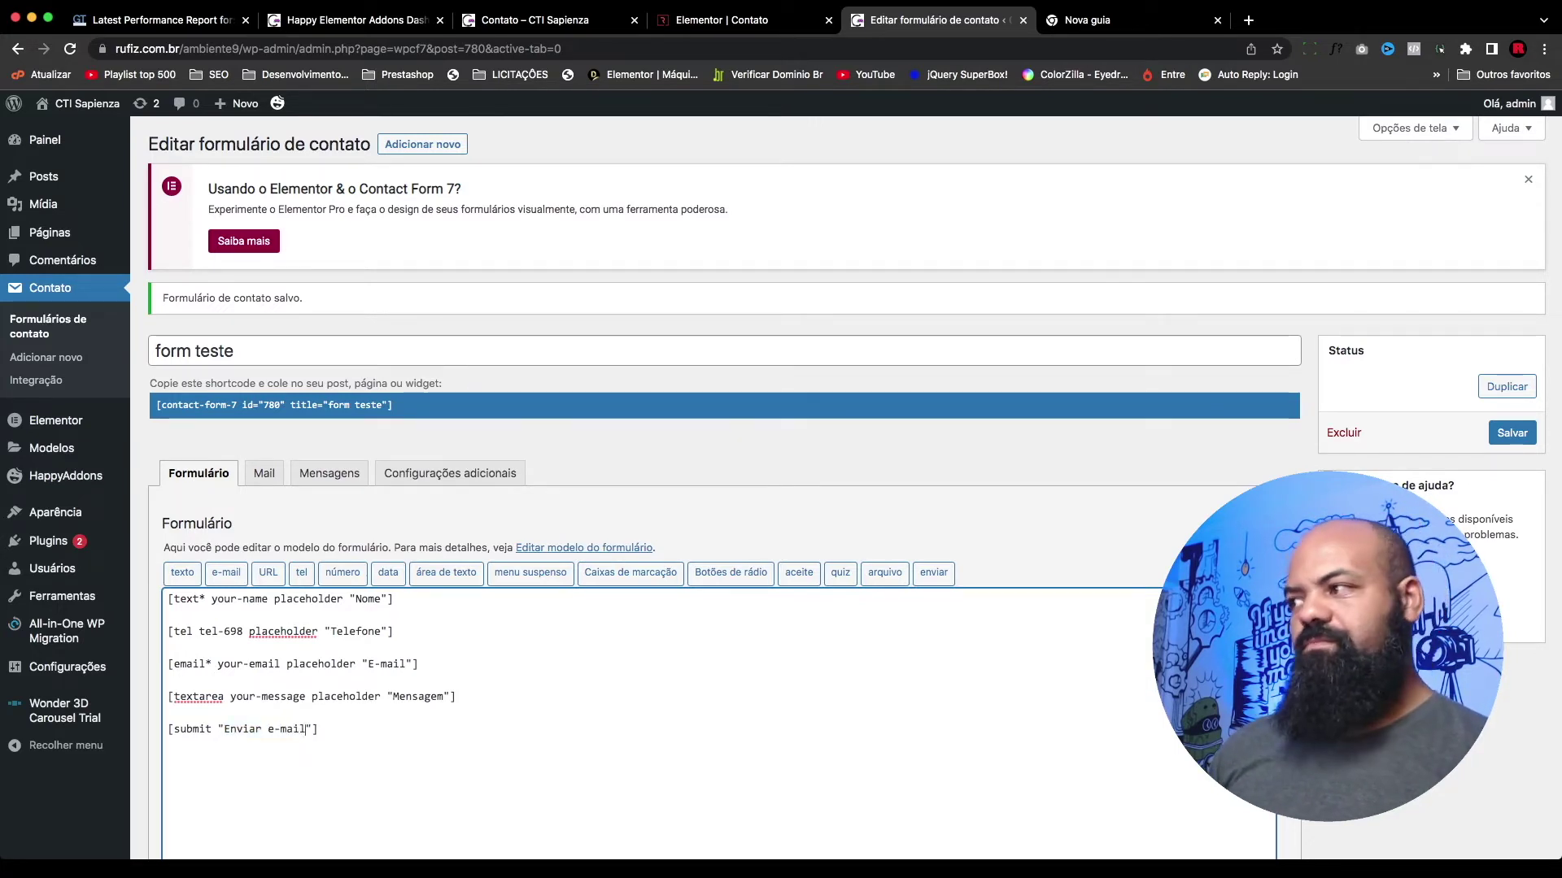
{"action": "left_click", "coordinate": [1512, 432]}
{"action": "left_click", "coordinate": [722, 19]}
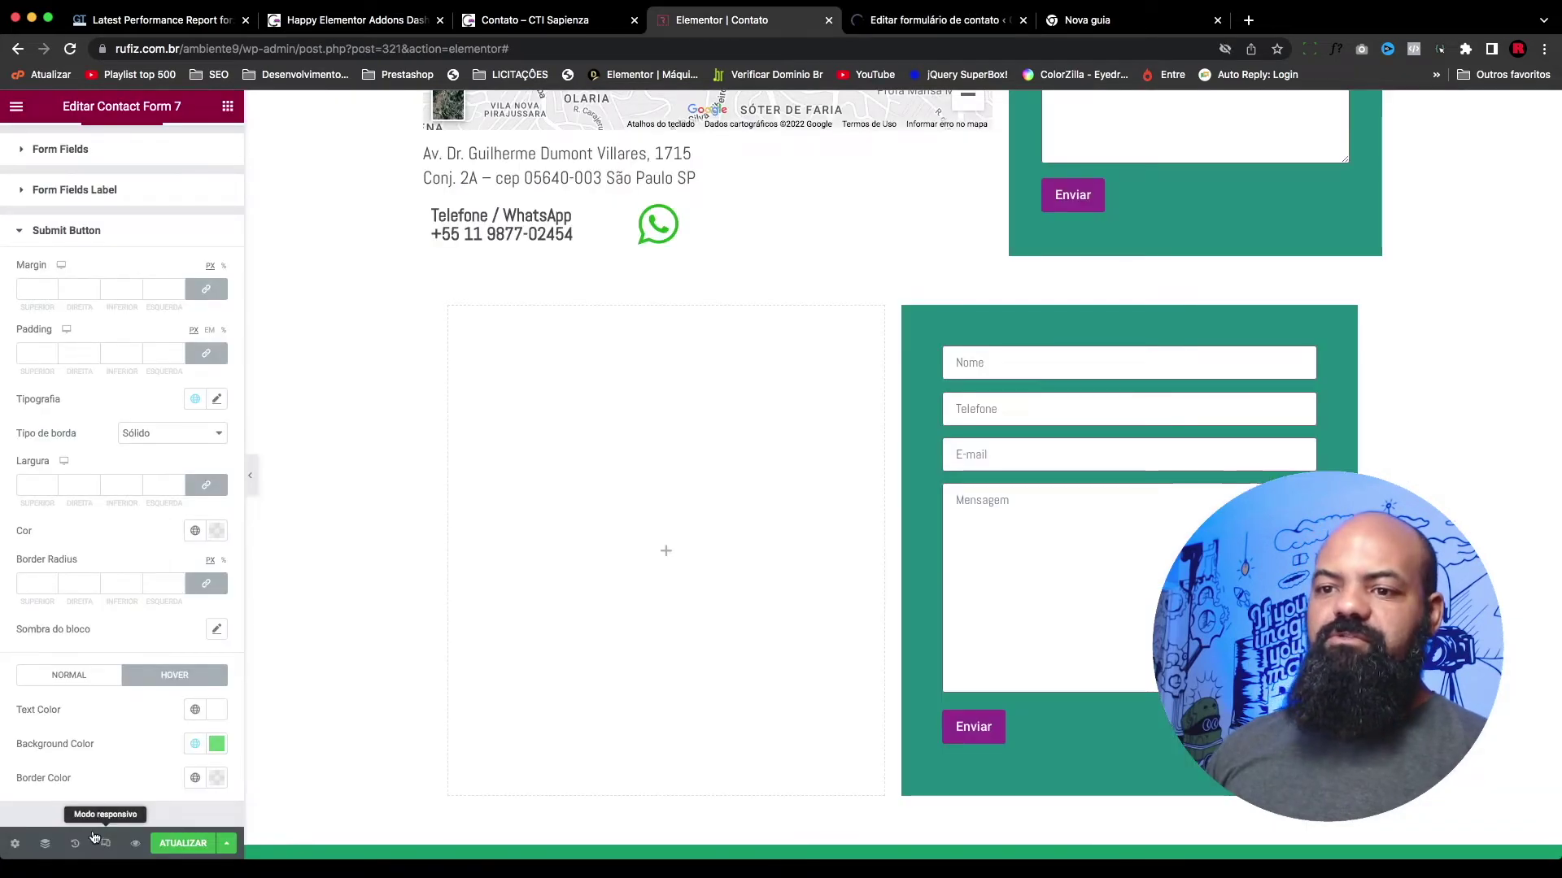
{"action": "left_click", "coordinate": [184, 844]}
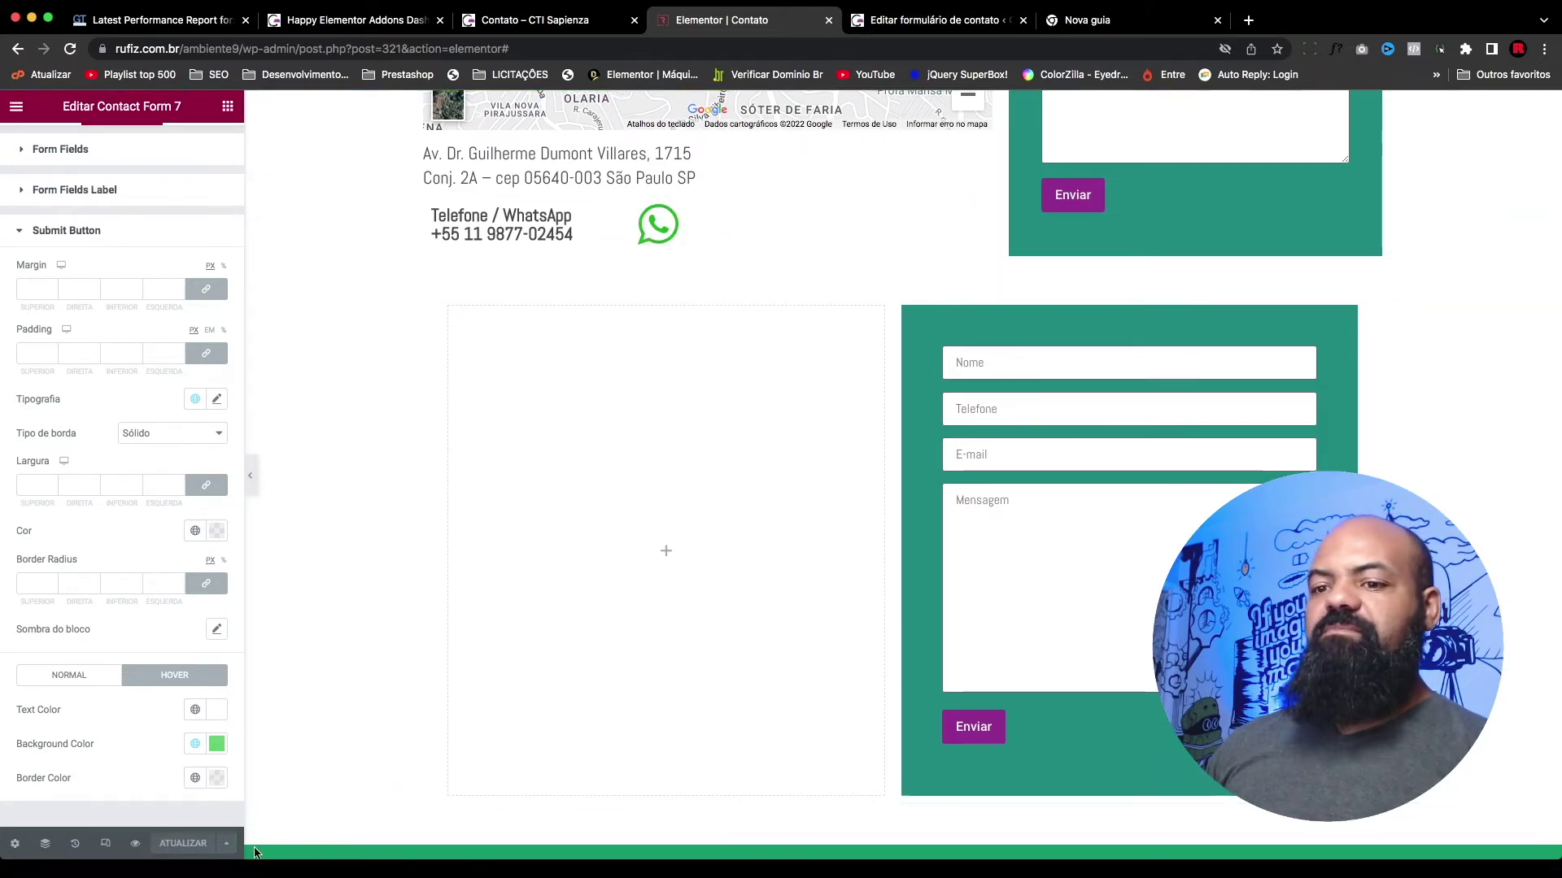
Step: Preview the live Contato page, test the green-hover Enviar e-mail button, and return to the form editor
{"action": "left_click", "coordinate": [135, 843]}
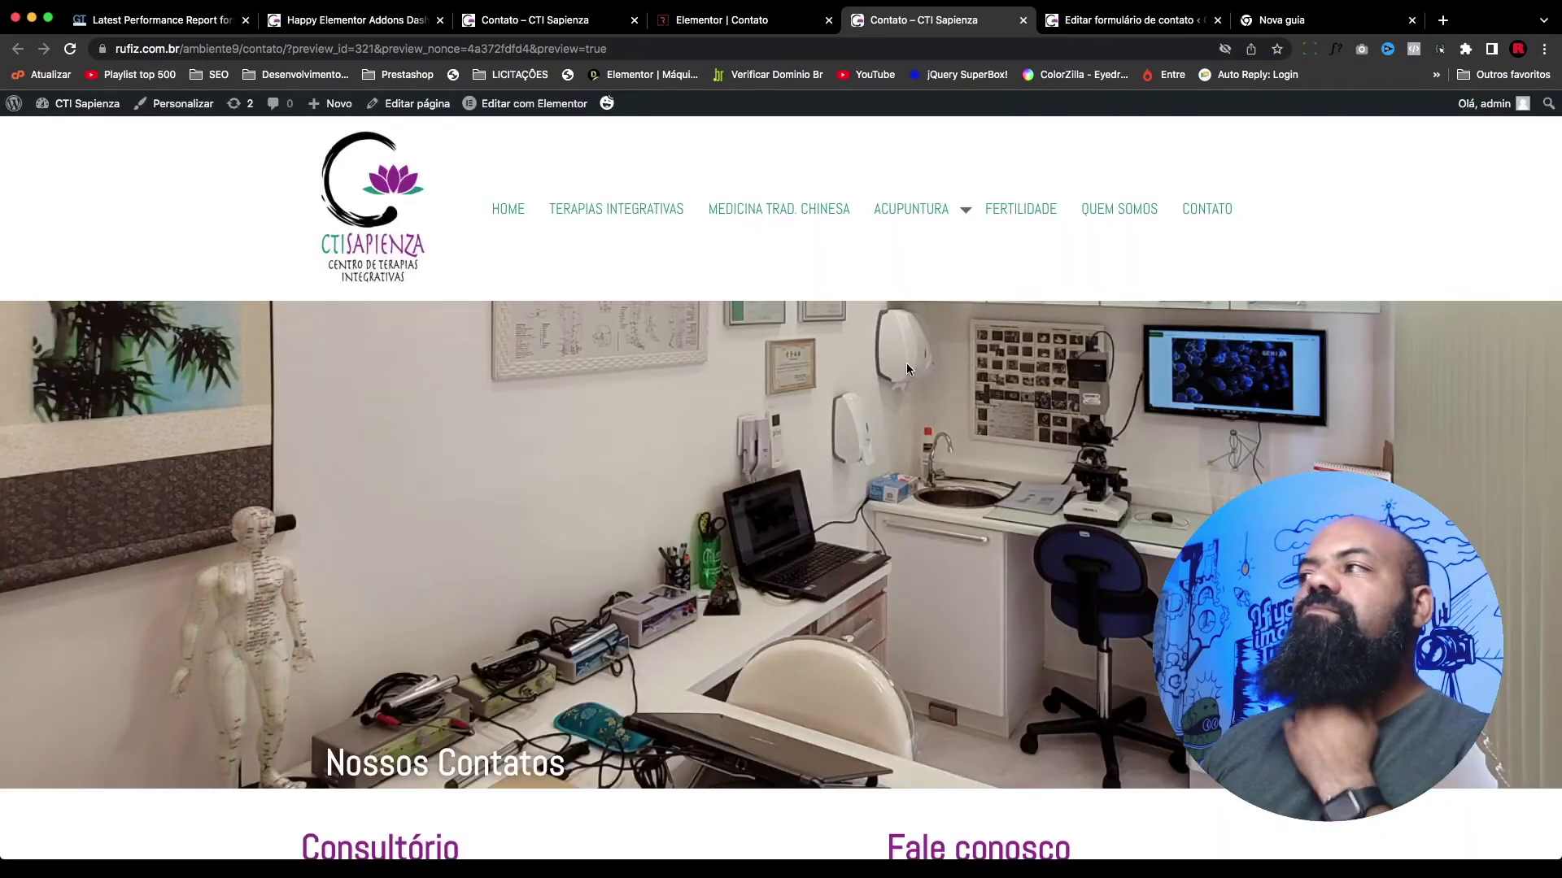
{"action": "scroll", "coordinate": [906, 362], "scroll_direction": "down", "scroll_amount": 15}
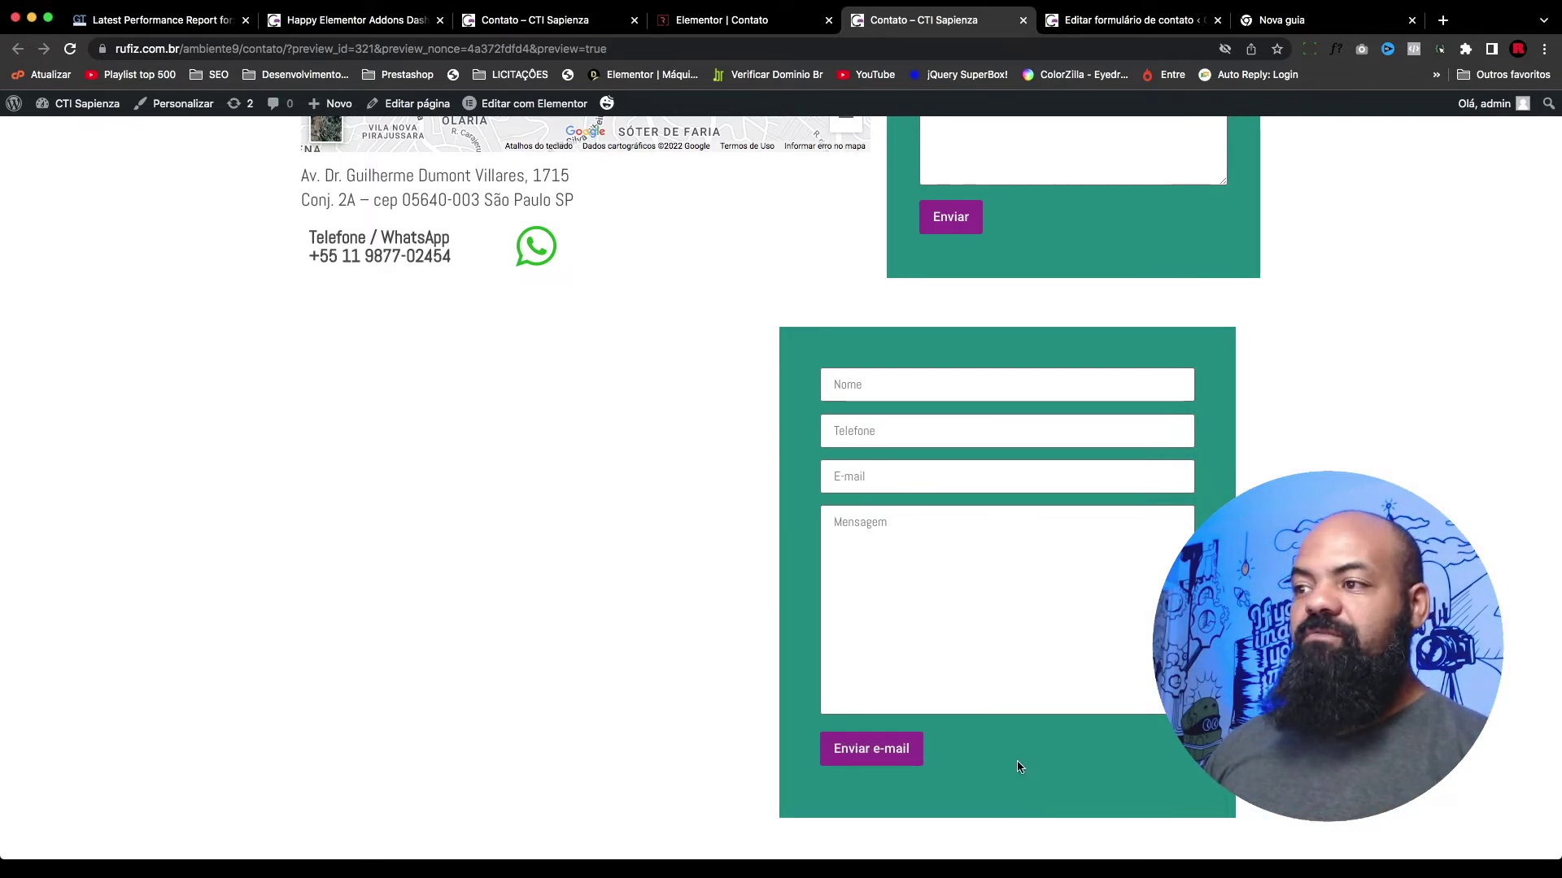
{"action": "scroll", "coordinate": [1017, 767], "scroll_direction": "up", "scroll_amount": 1}
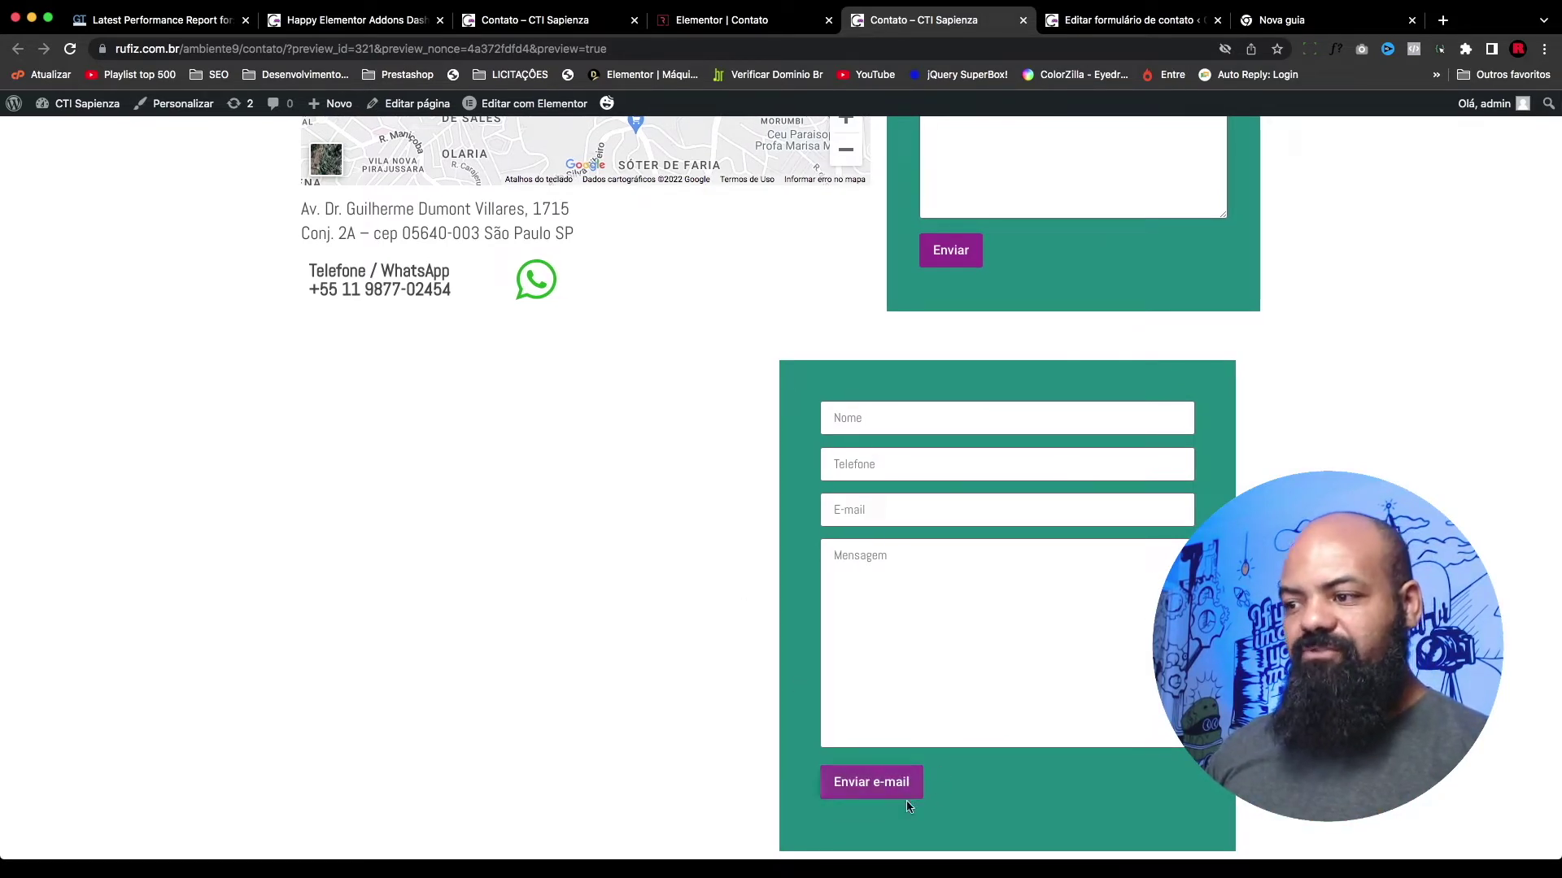
{"action": "left_click", "coordinate": [853, 787]}
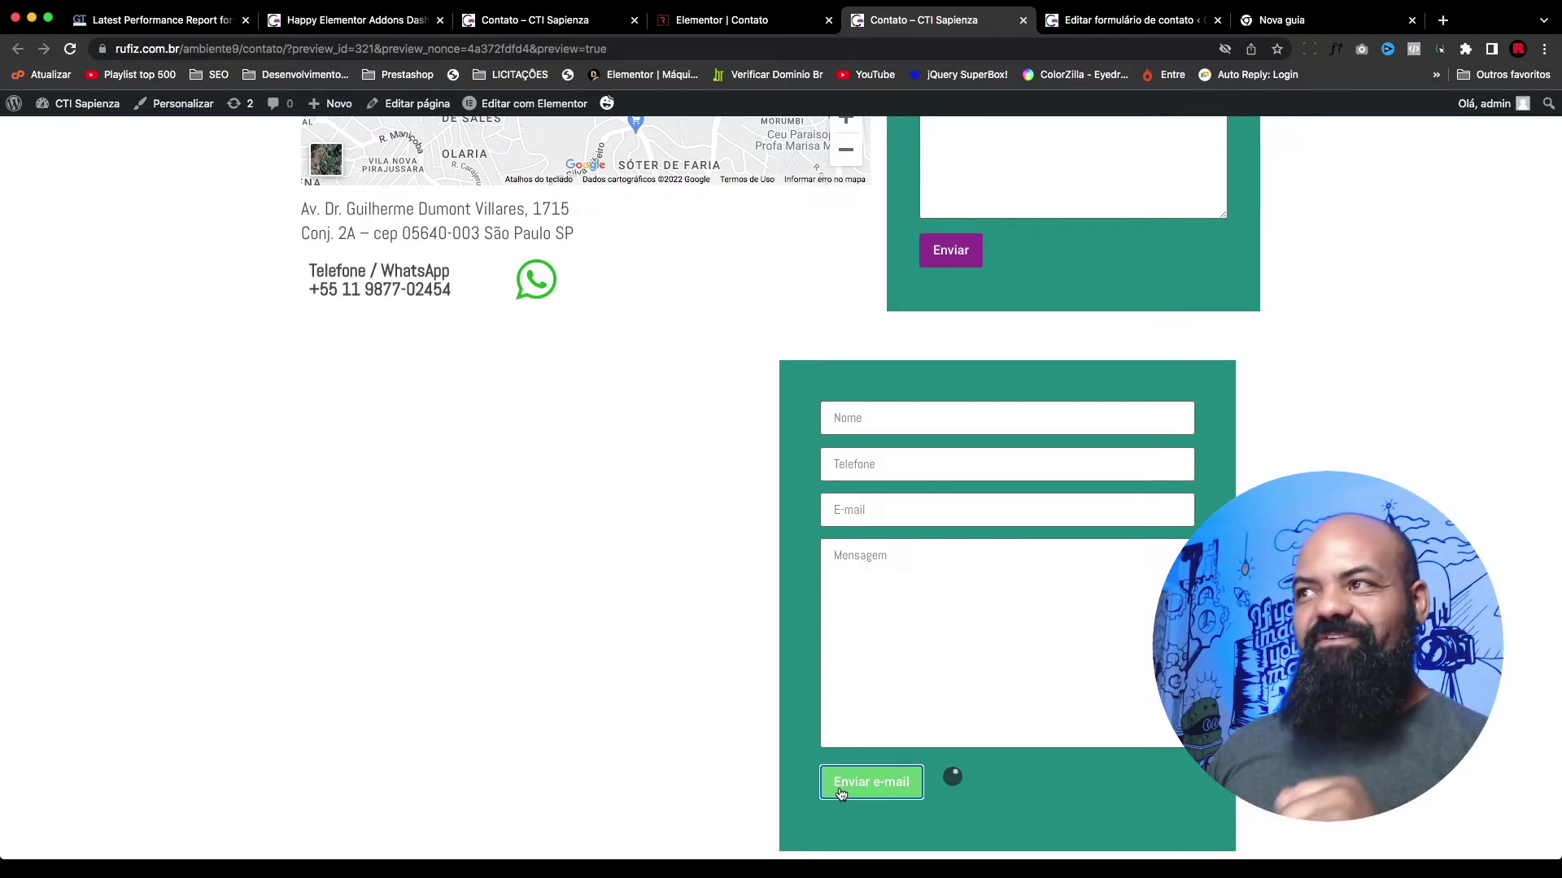
{"action": "scroll", "coordinate": [1057, 805], "scroll_direction": "down", "scroll_amount": 2}
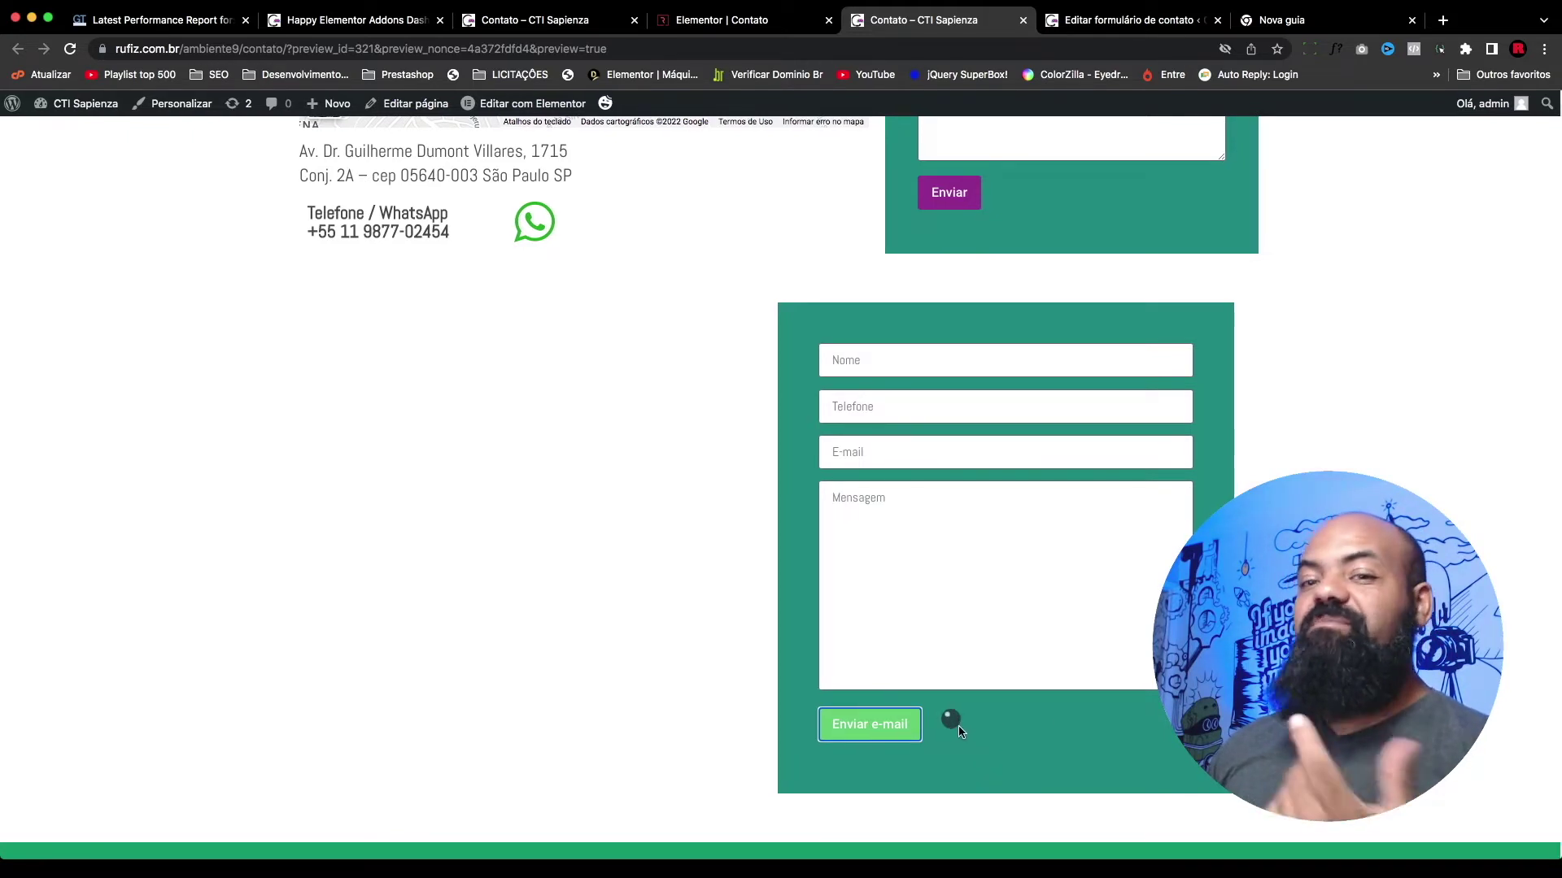
{"action": "left_click", "coordinate": [1058, 16]}
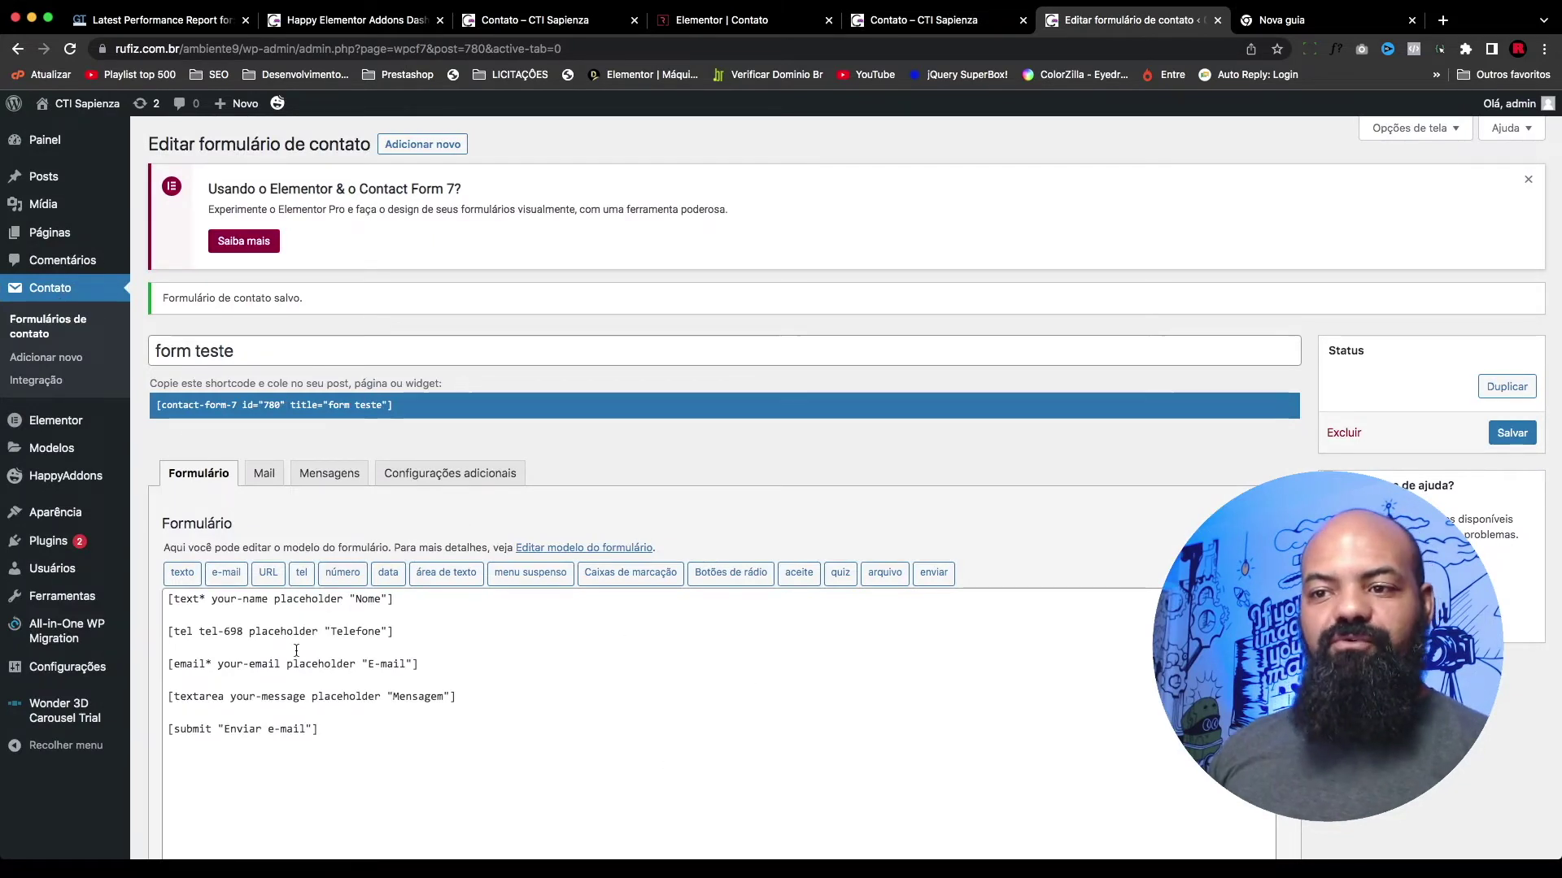
Step: Open the form's Mail settings and select the Para recipient field's current value
{"action": "left_click_drag", "start_coordinate": [342, 767], "coordinate": [165, 599]}
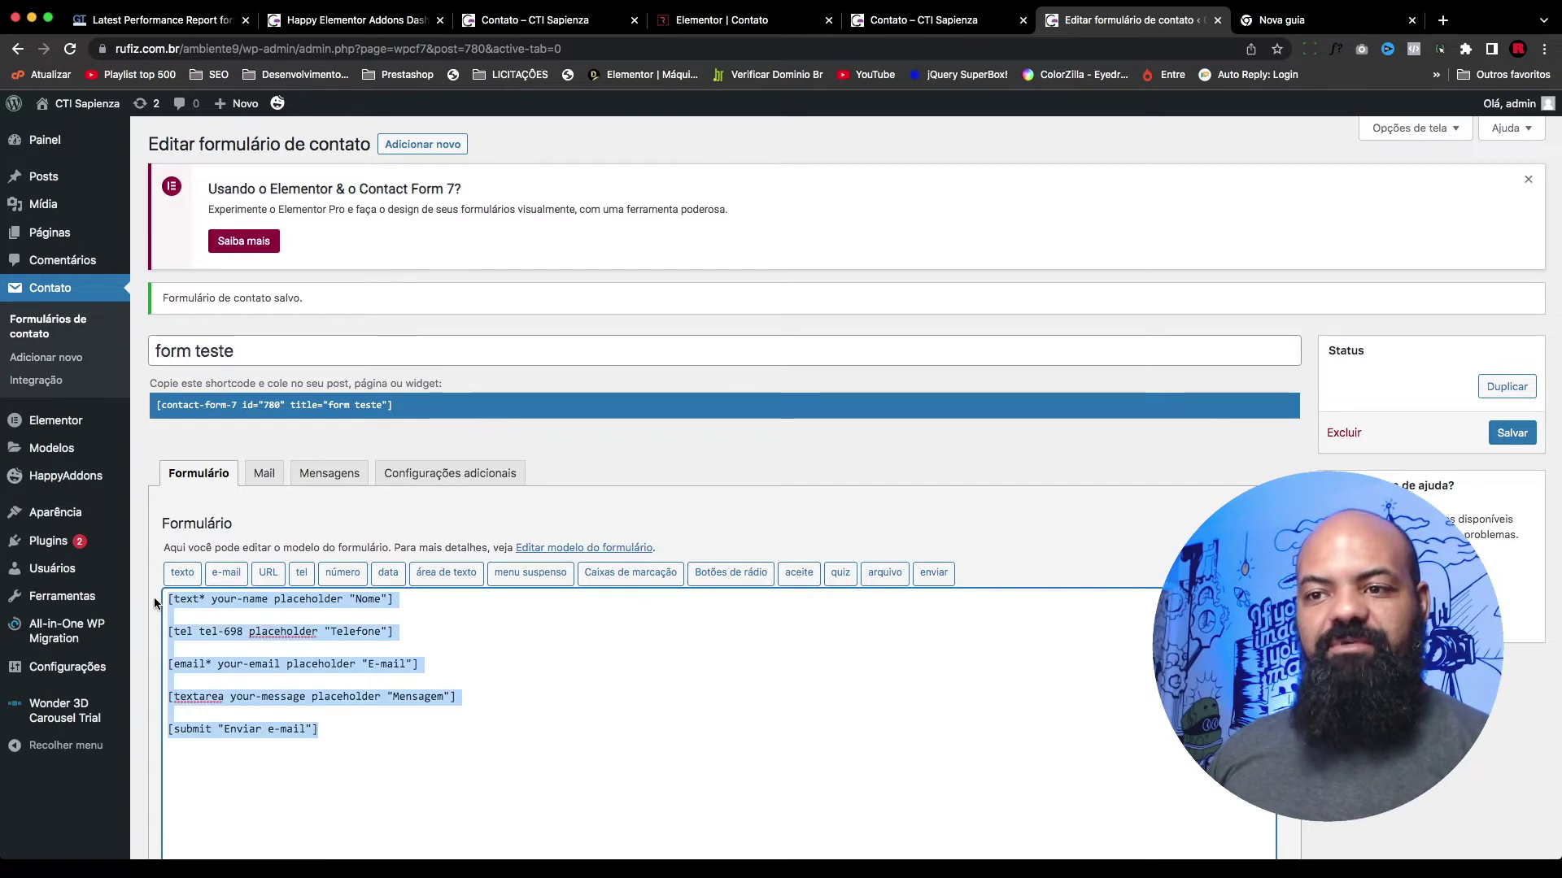
{"action": "left_click", "coordinate": [456, 748]}
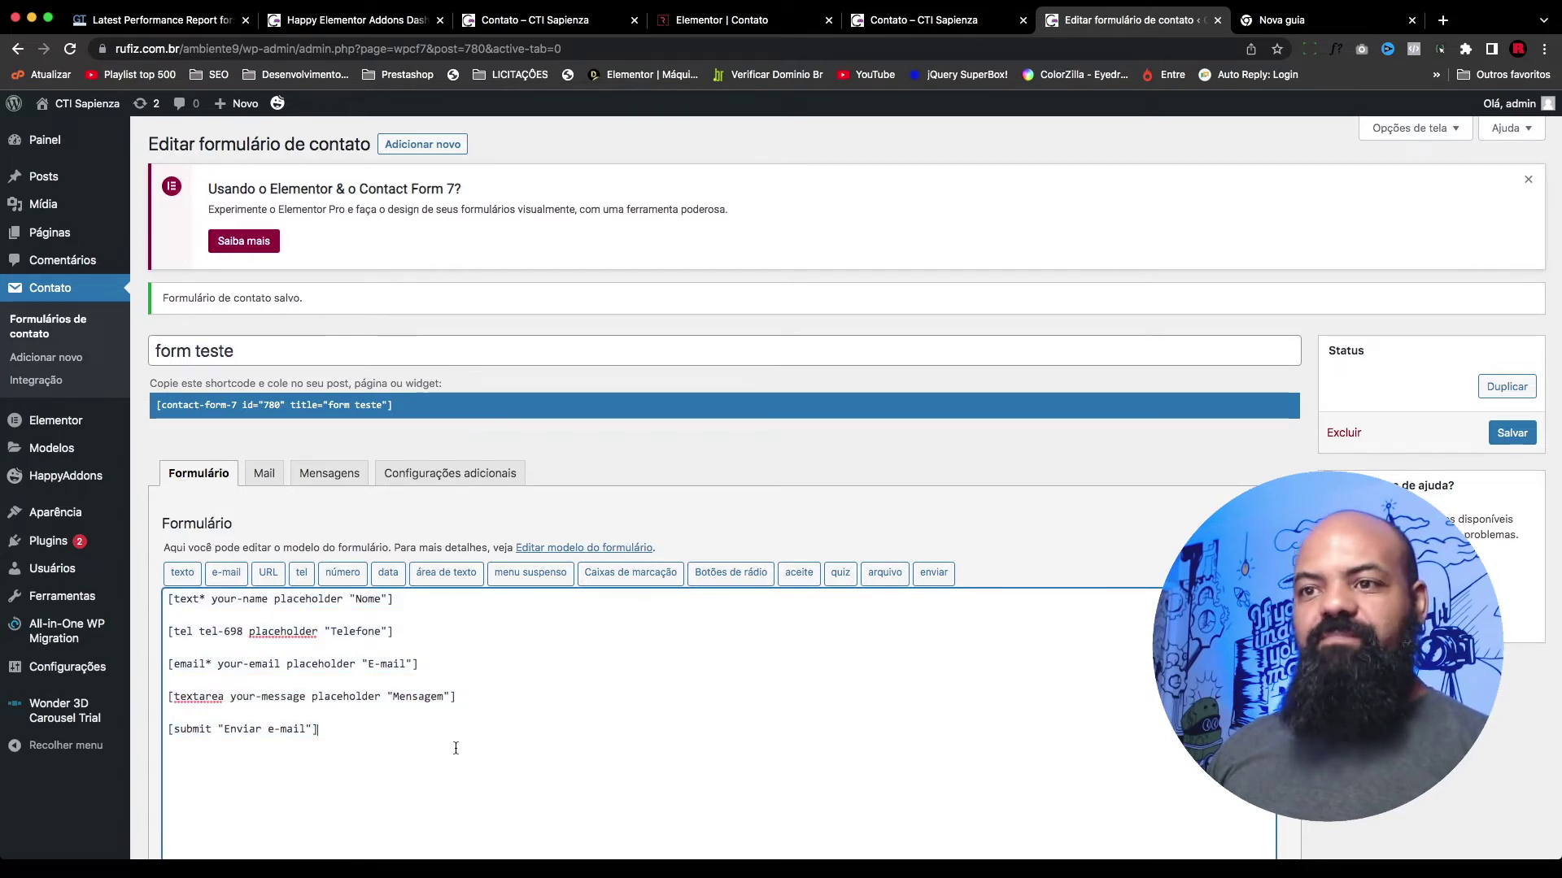
{"action": "left_click", "coordinate": [265, 473]}
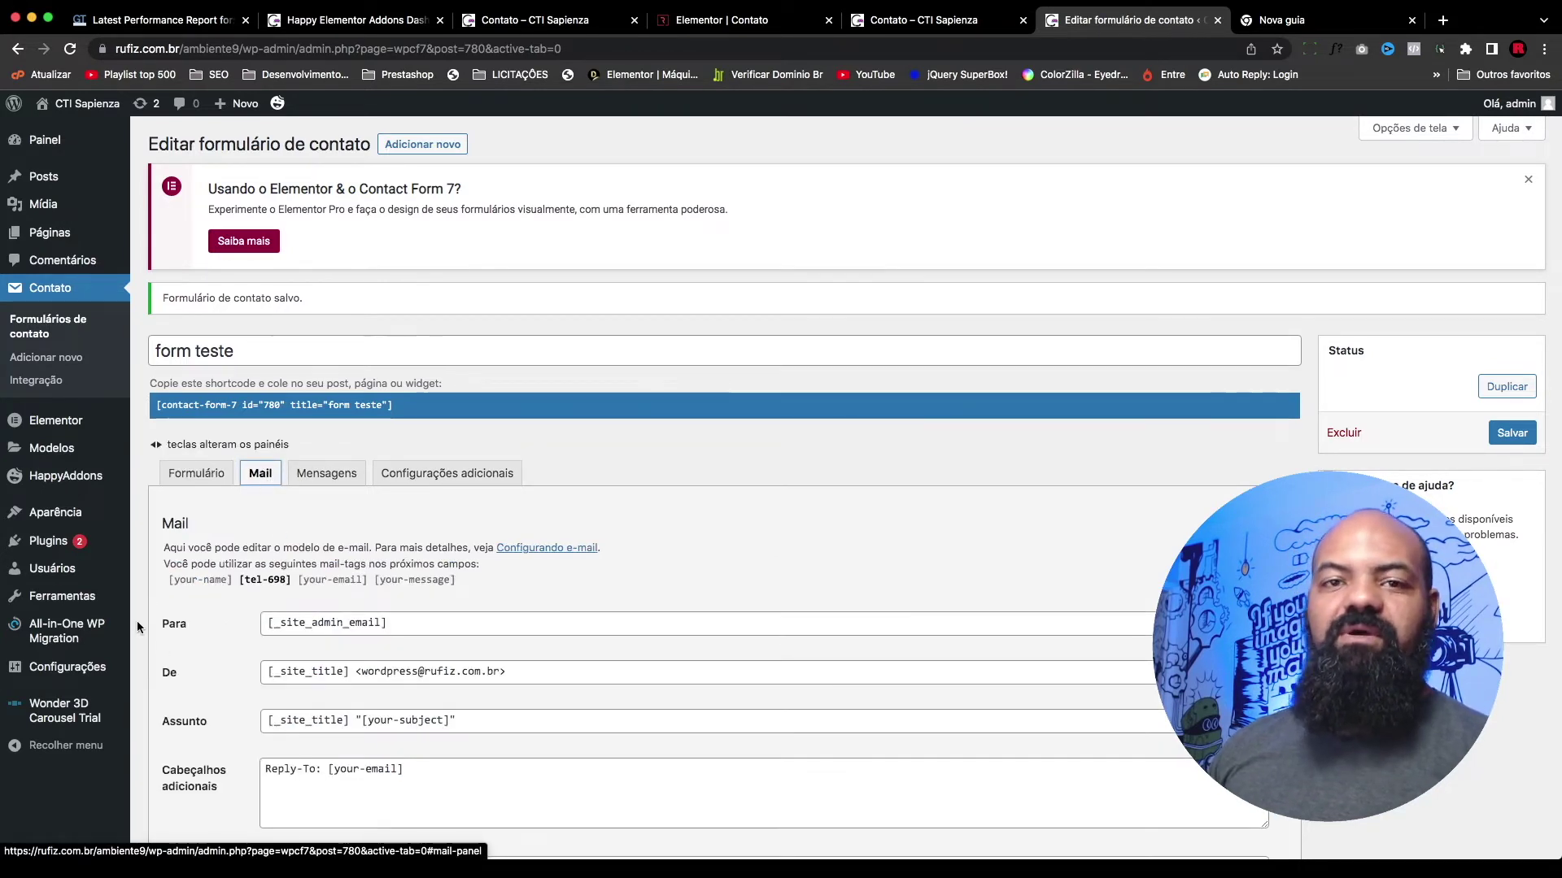
{"action": "scroll", "coordinate": [247, 610], "scroll_direction": "down", "scroll_amount": 2}
{"action": "scroll", "coordinate": [247, 612], "scroll_direction": "down", "scroll_amount": 2}
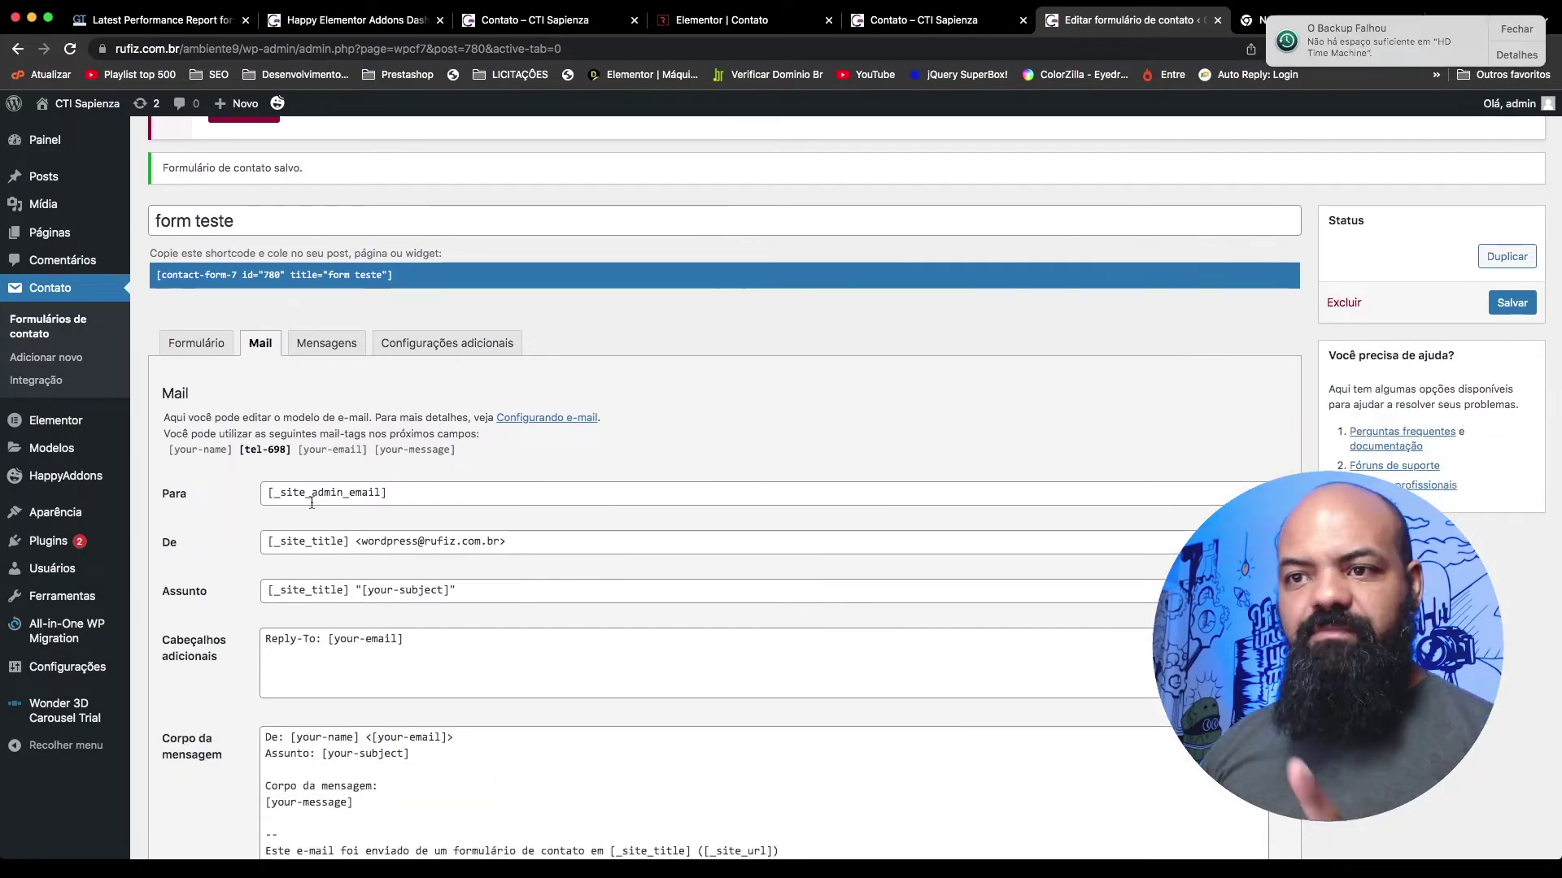
{"action": "triple_click", "coordinate": [410, 491]}
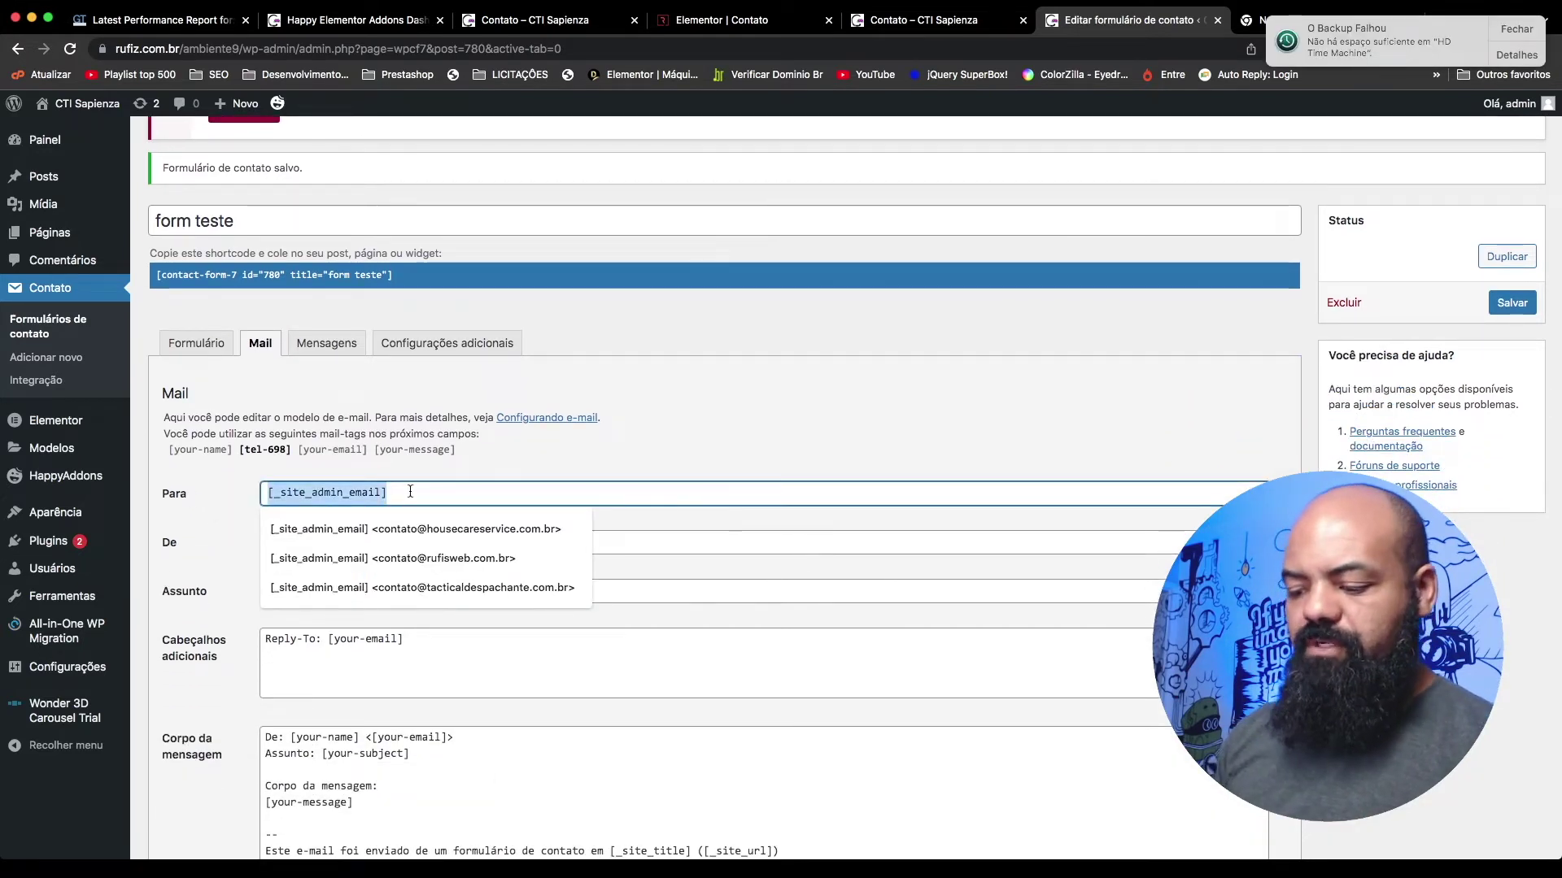
{"action": "type", "text": "c"}
{"action": "key", "text": "ctrl+z"}
{"action": "left_click", "coordinate": [644, 387]}
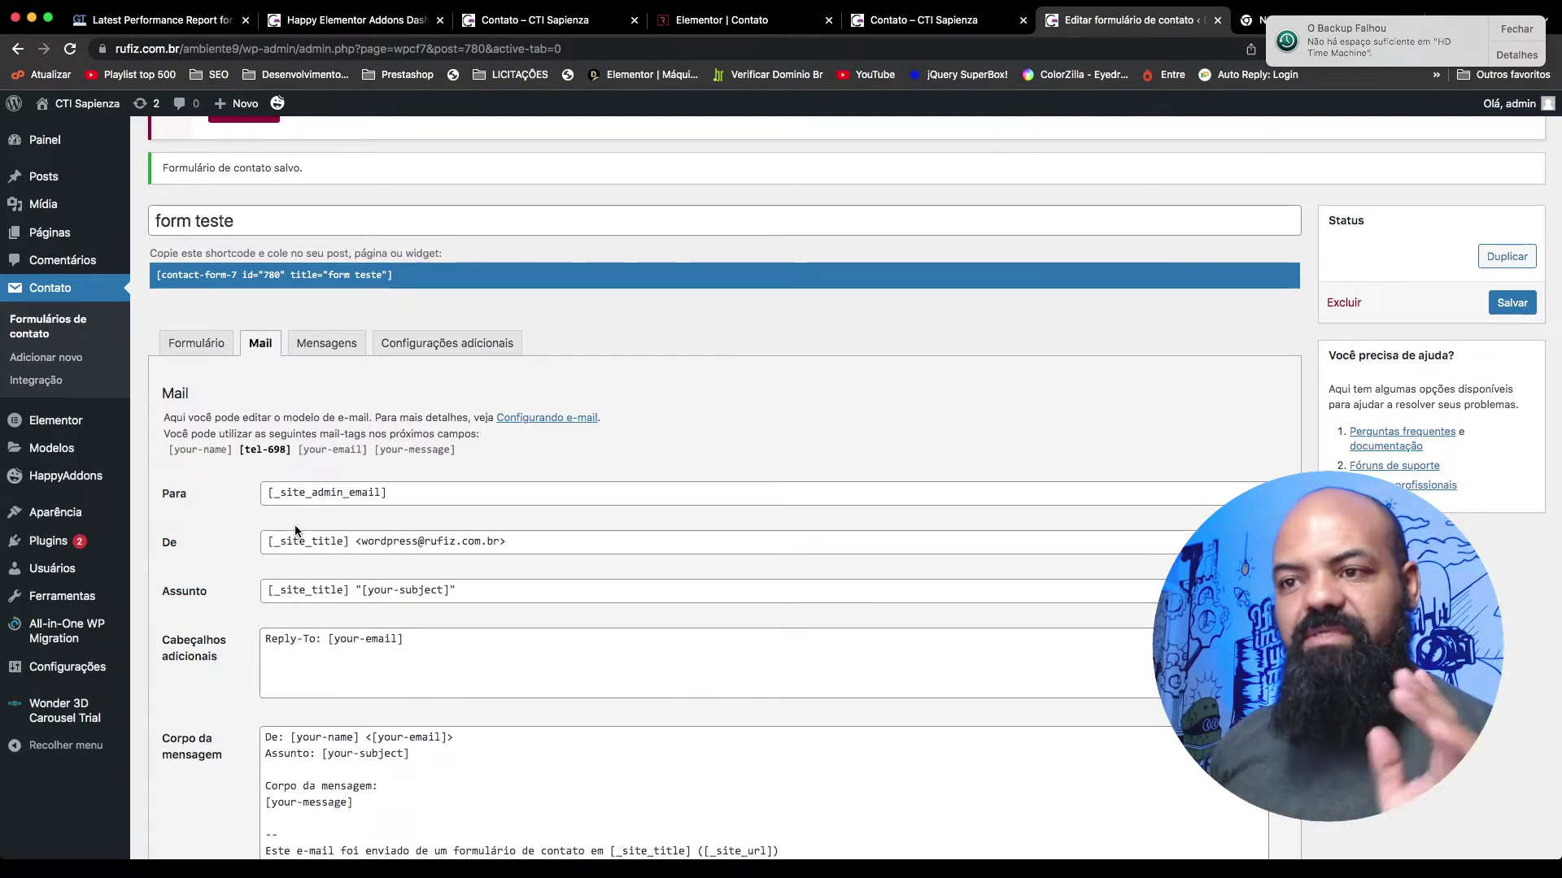
{"action": "scroll", "coordinate": [296, 529], "scroll_direction": "up", "scroll_amount": 1}
Step: Replace [_site_admin_email] in the Para field with the site's contato e-mail address
{"action": "left_click", "coordinate": [394, 547]}
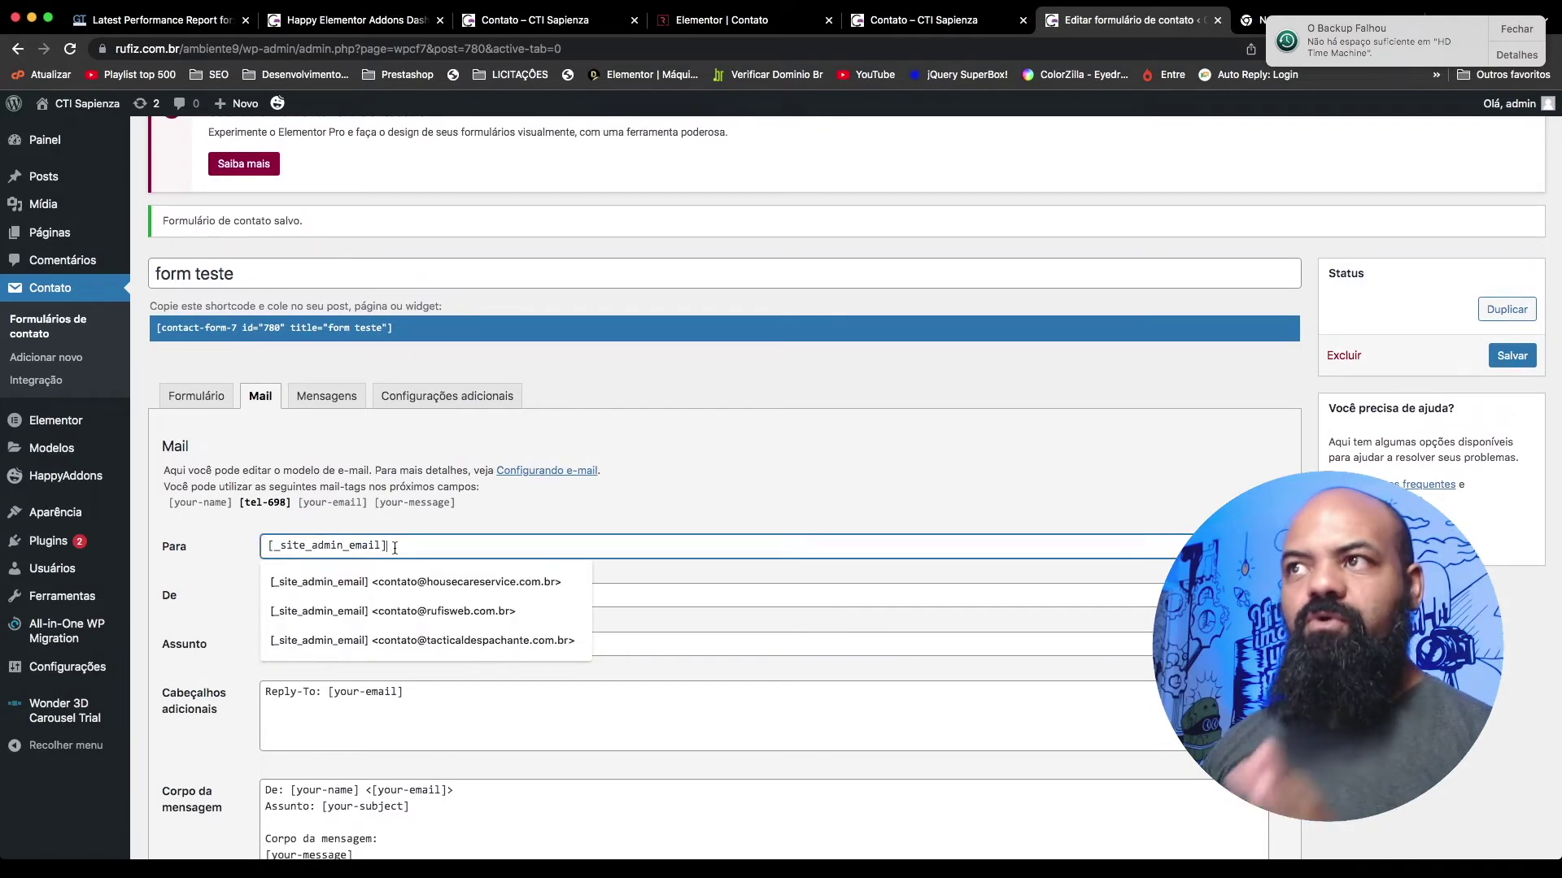
{"action": "left_click", "coordinate": [523, 533]}
{"action": "left_click", "coordinate": [498, 534]}
{"action": "triple_click", "coordinate": [498, 534]}
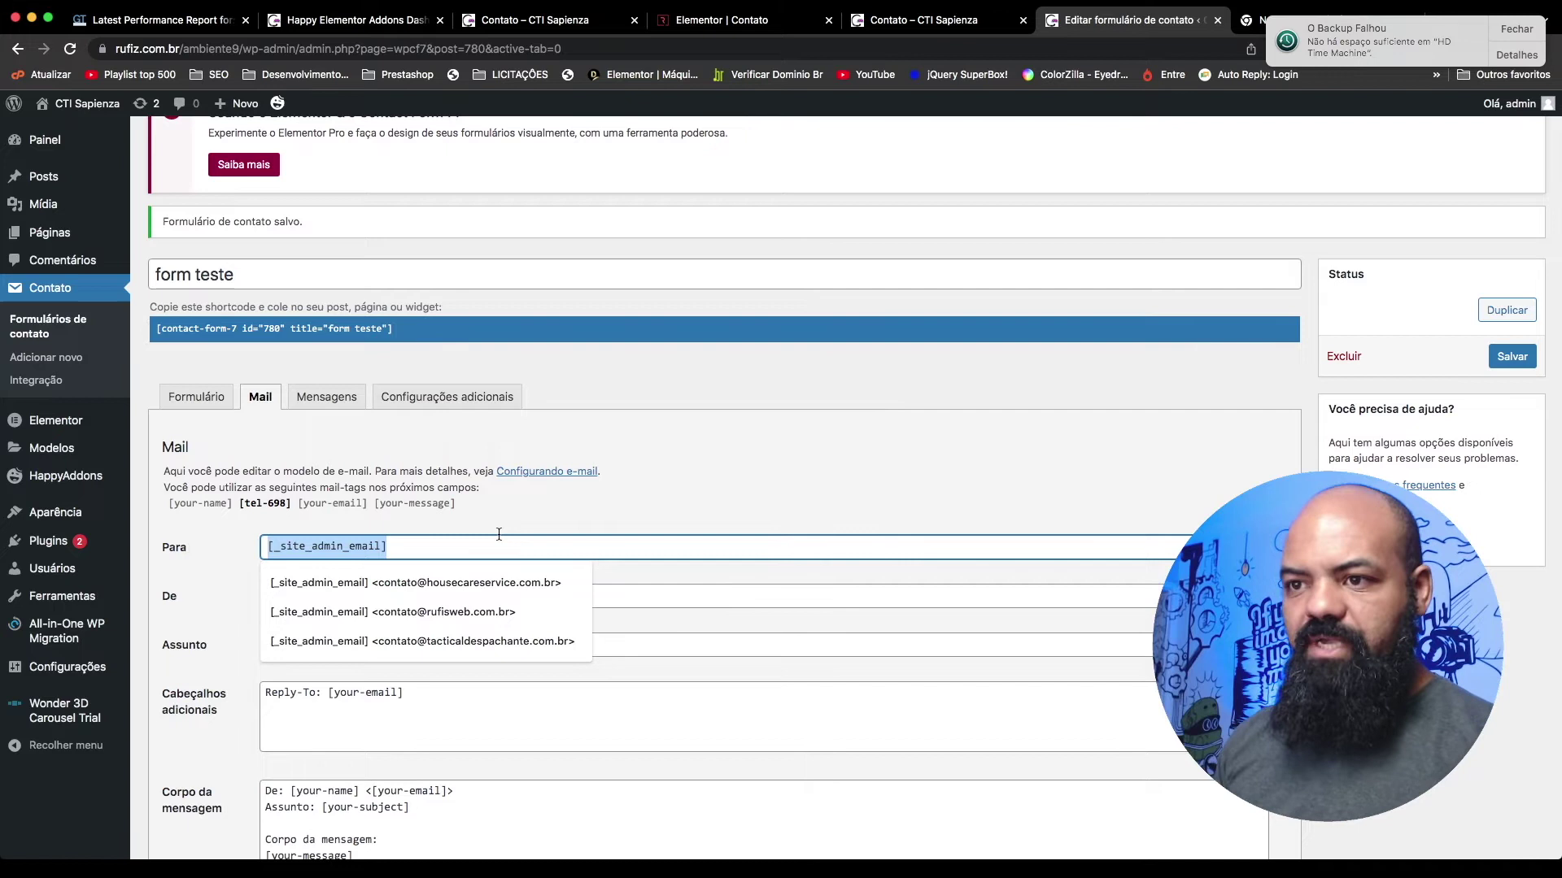
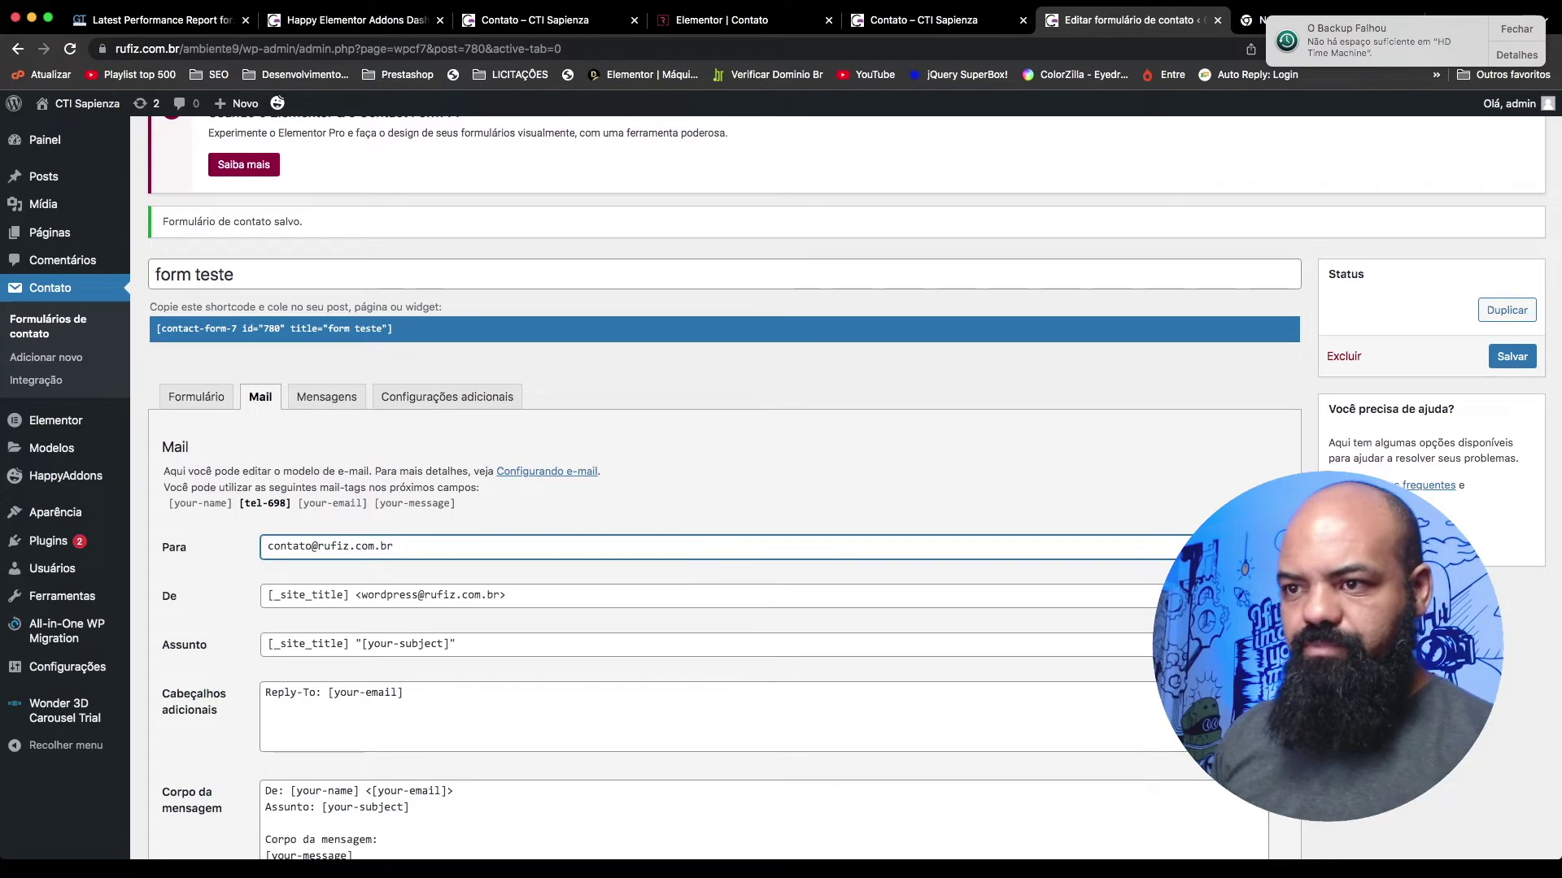
{"action": "left_click", "coordinate": [809, 446]}
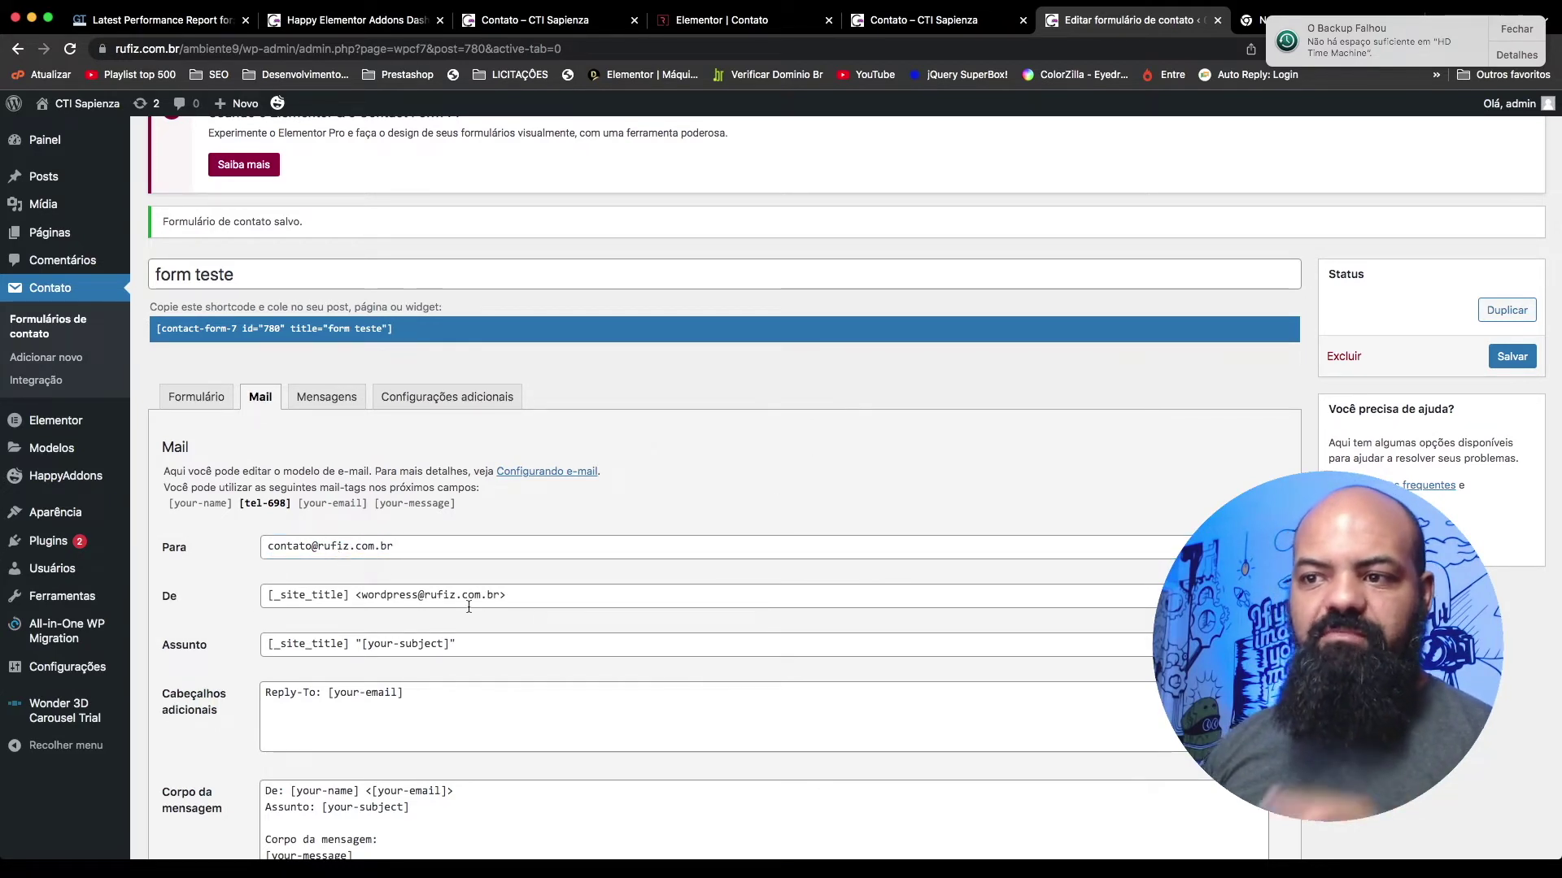
Step: Change the De sender from wordpress@ to site@ on the site's domain, correcting a domain typo
{"action": "double_click", "coordinate": [396, 595]}
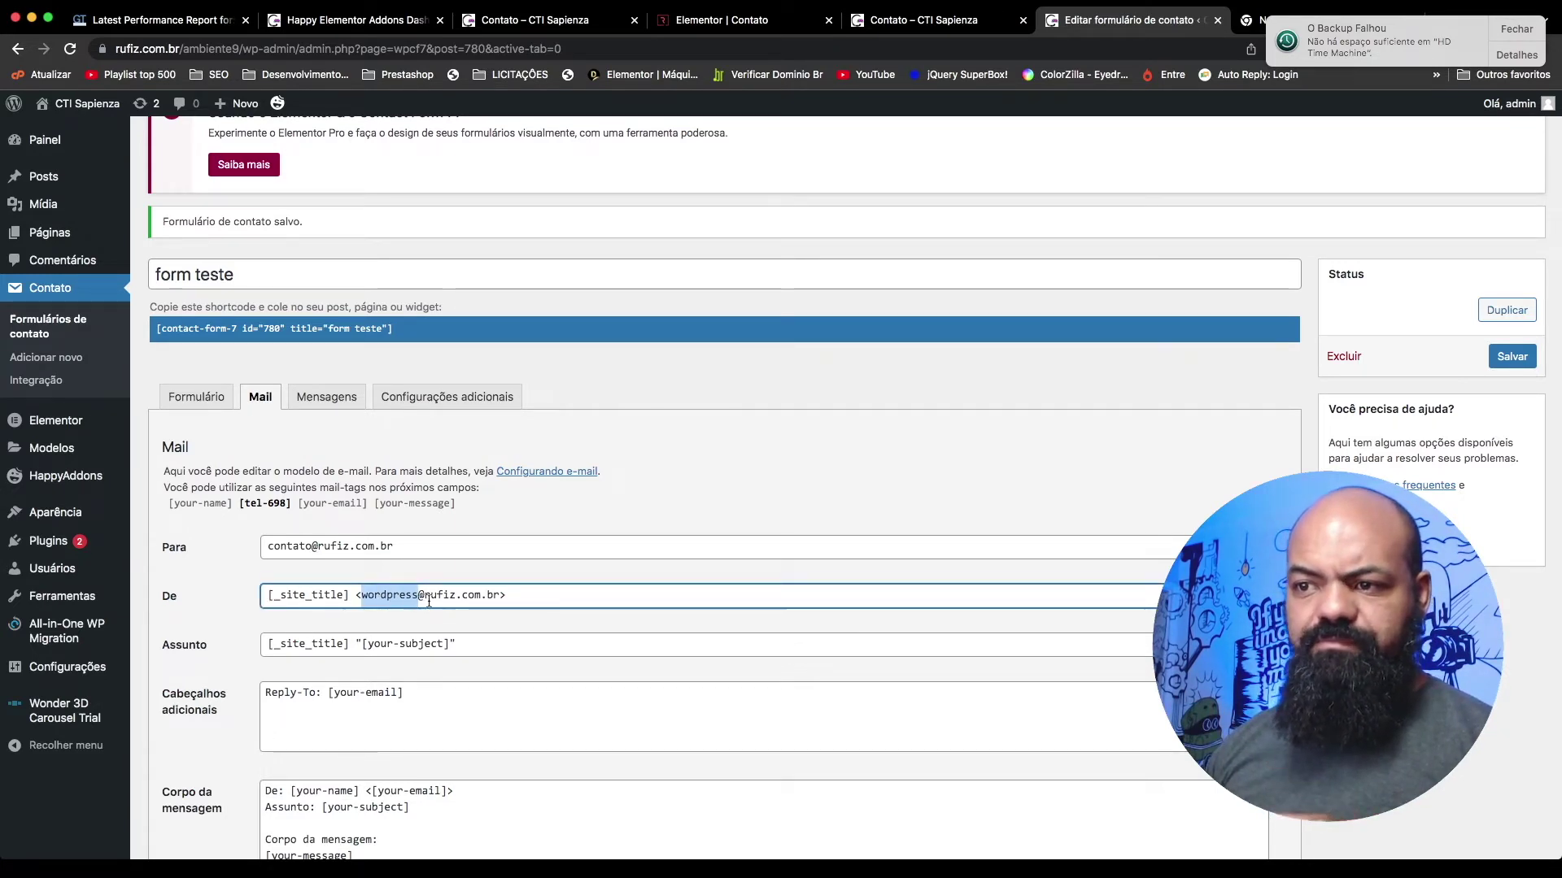
{"action": "type", "text": "site"}
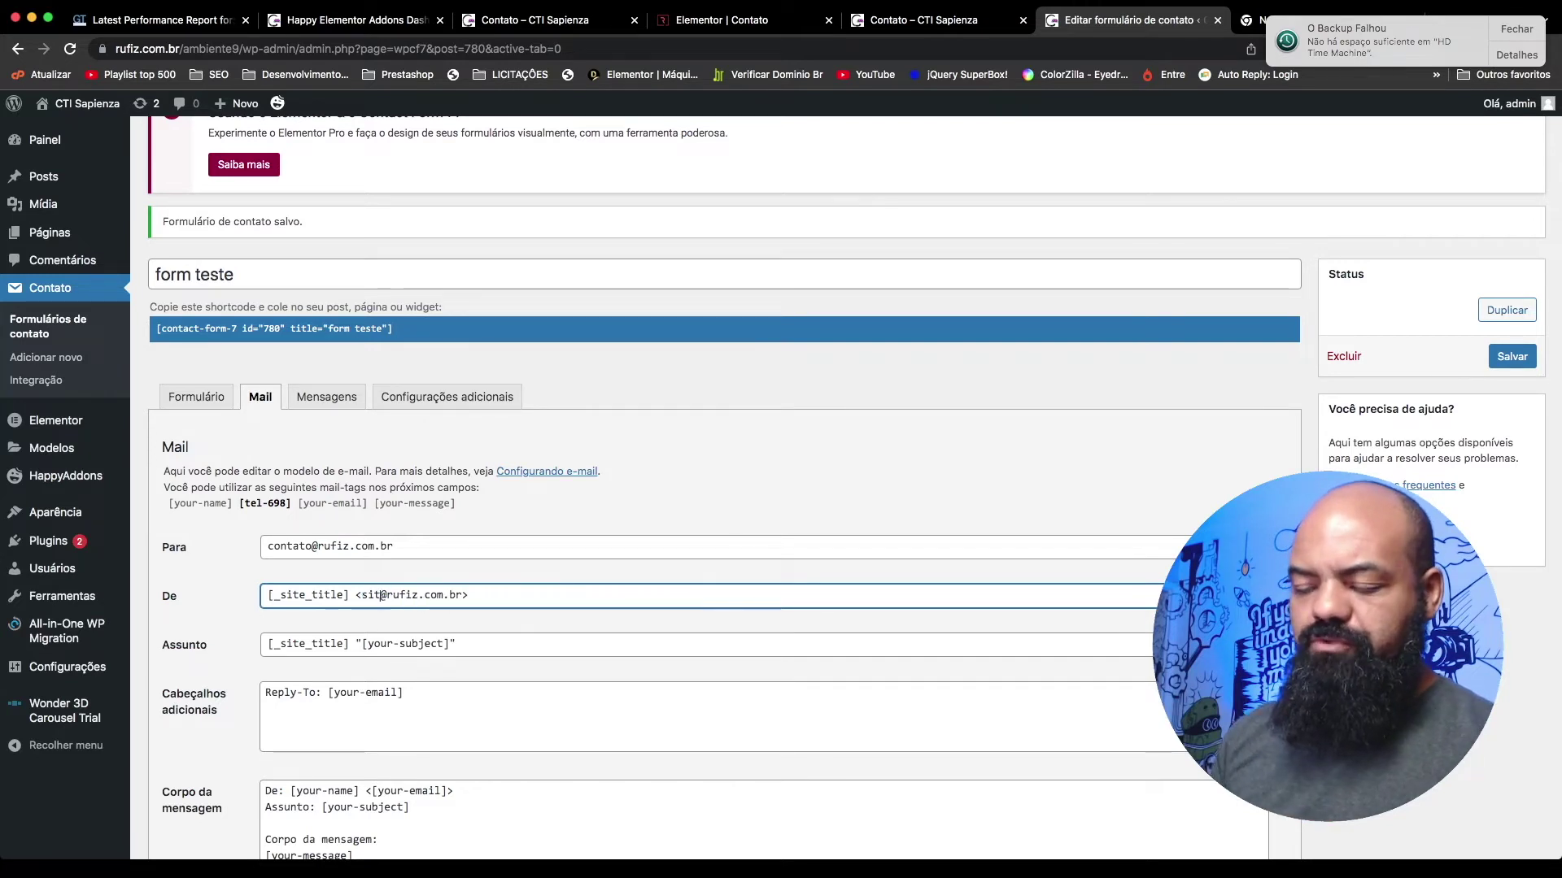
{"action": "double_click", "coordinate": [420, 598]}
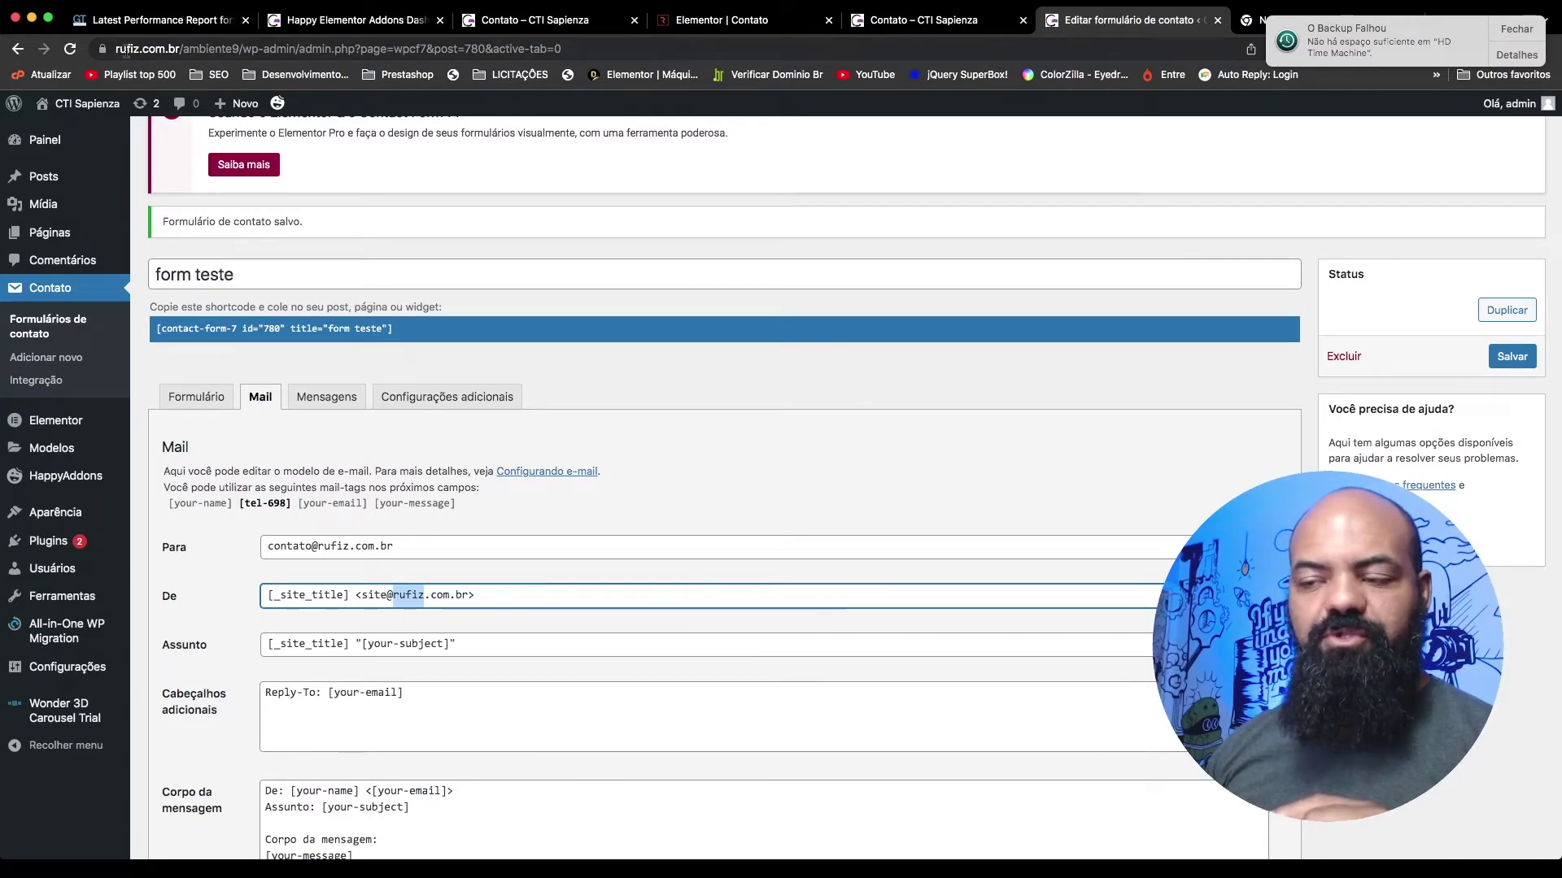
{"action": "type", "text": "rufis"}
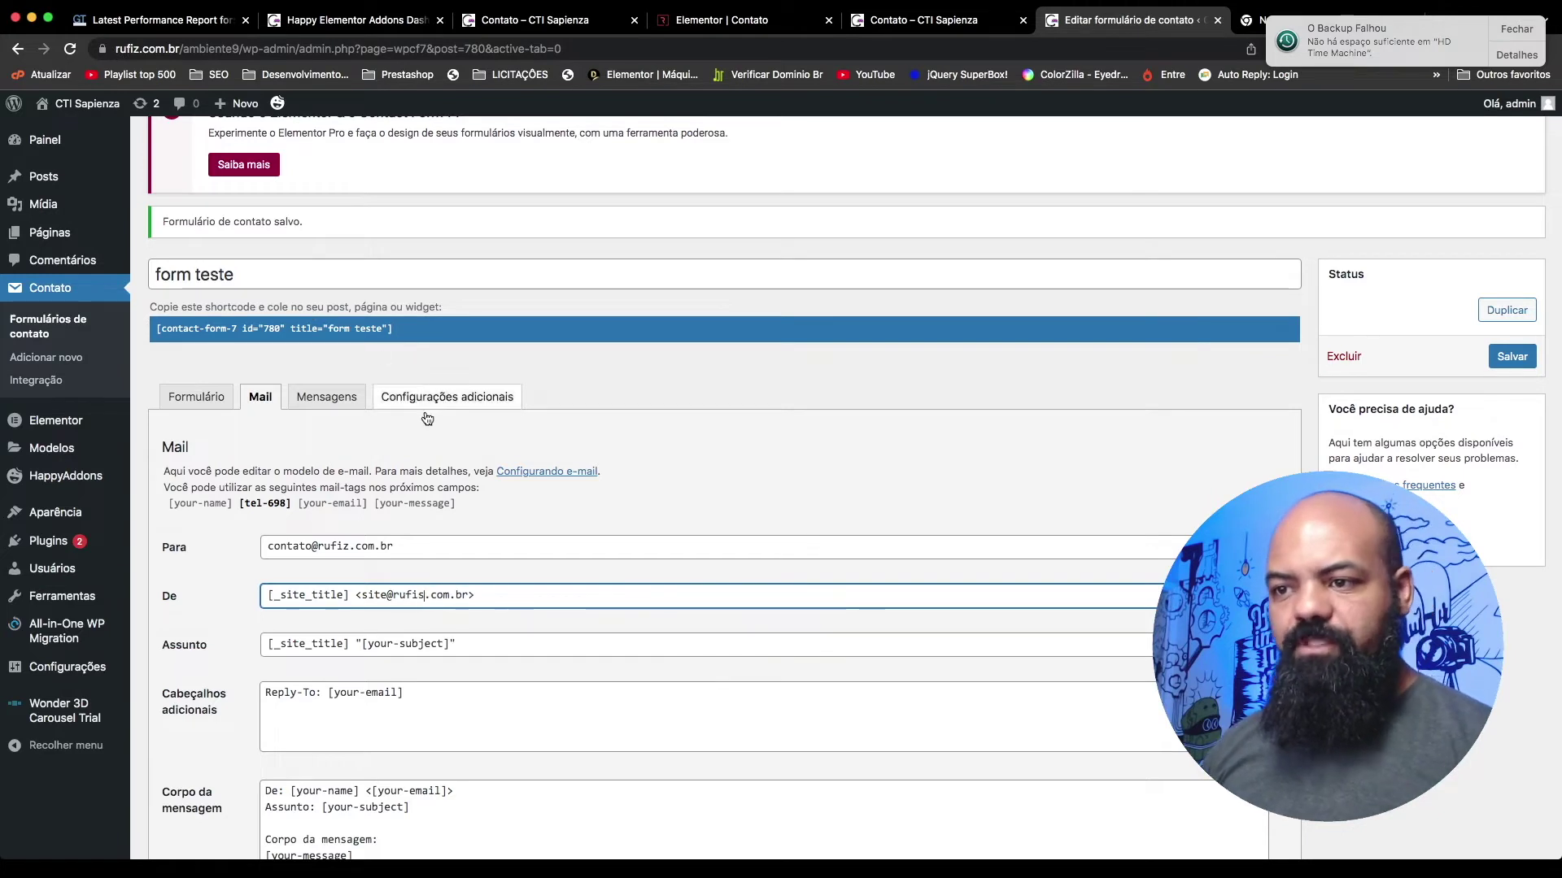
{"action": "left_click", "coordinate": [749, 493]}
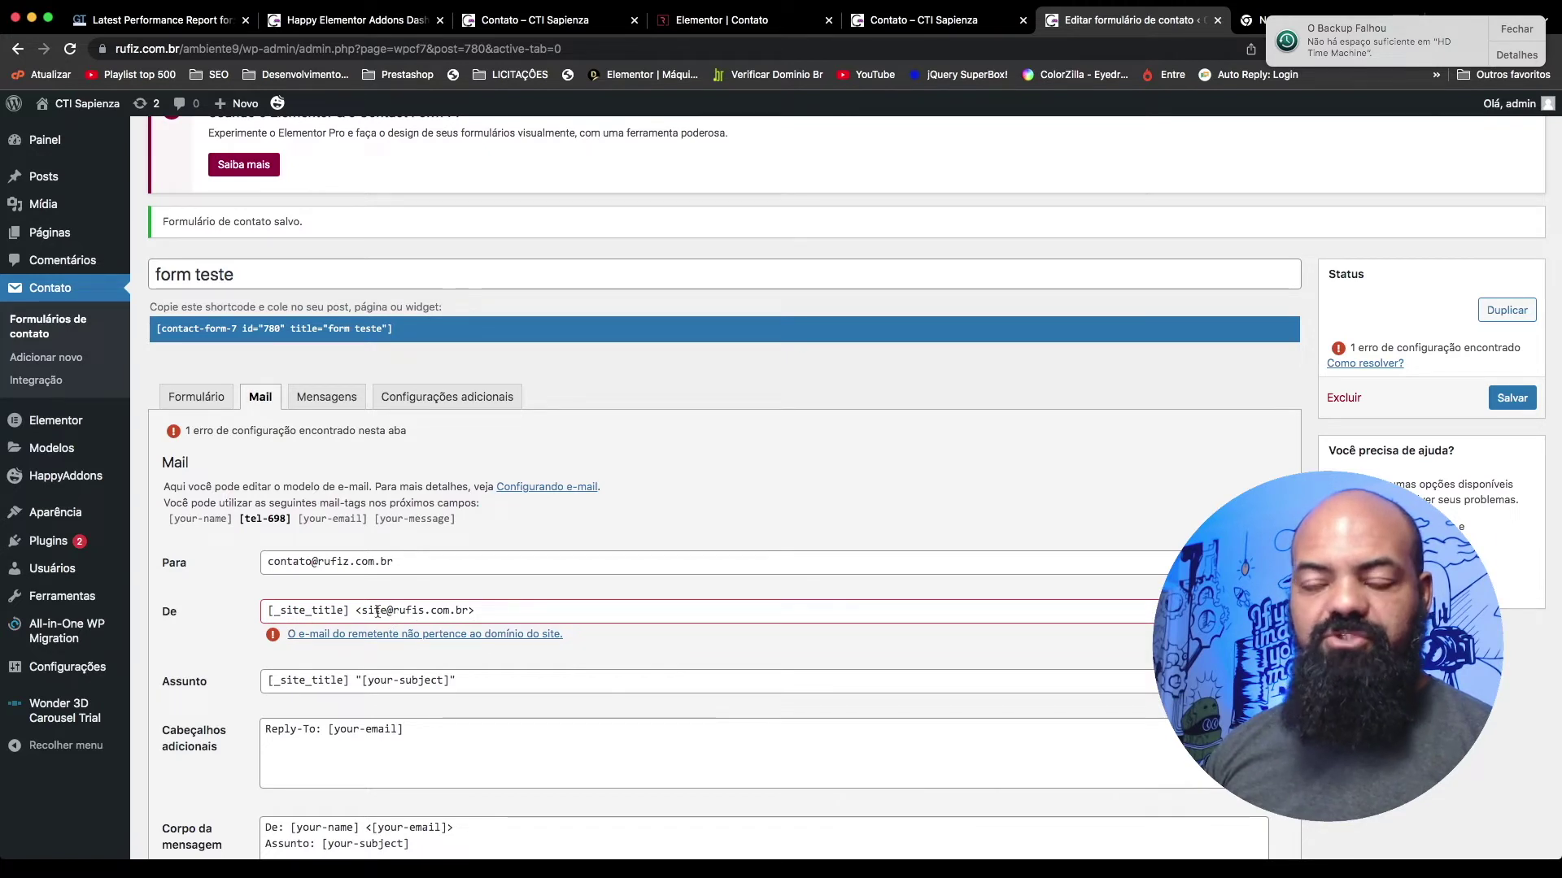
{"action": "left_click", "coordinate": [429, 611]}
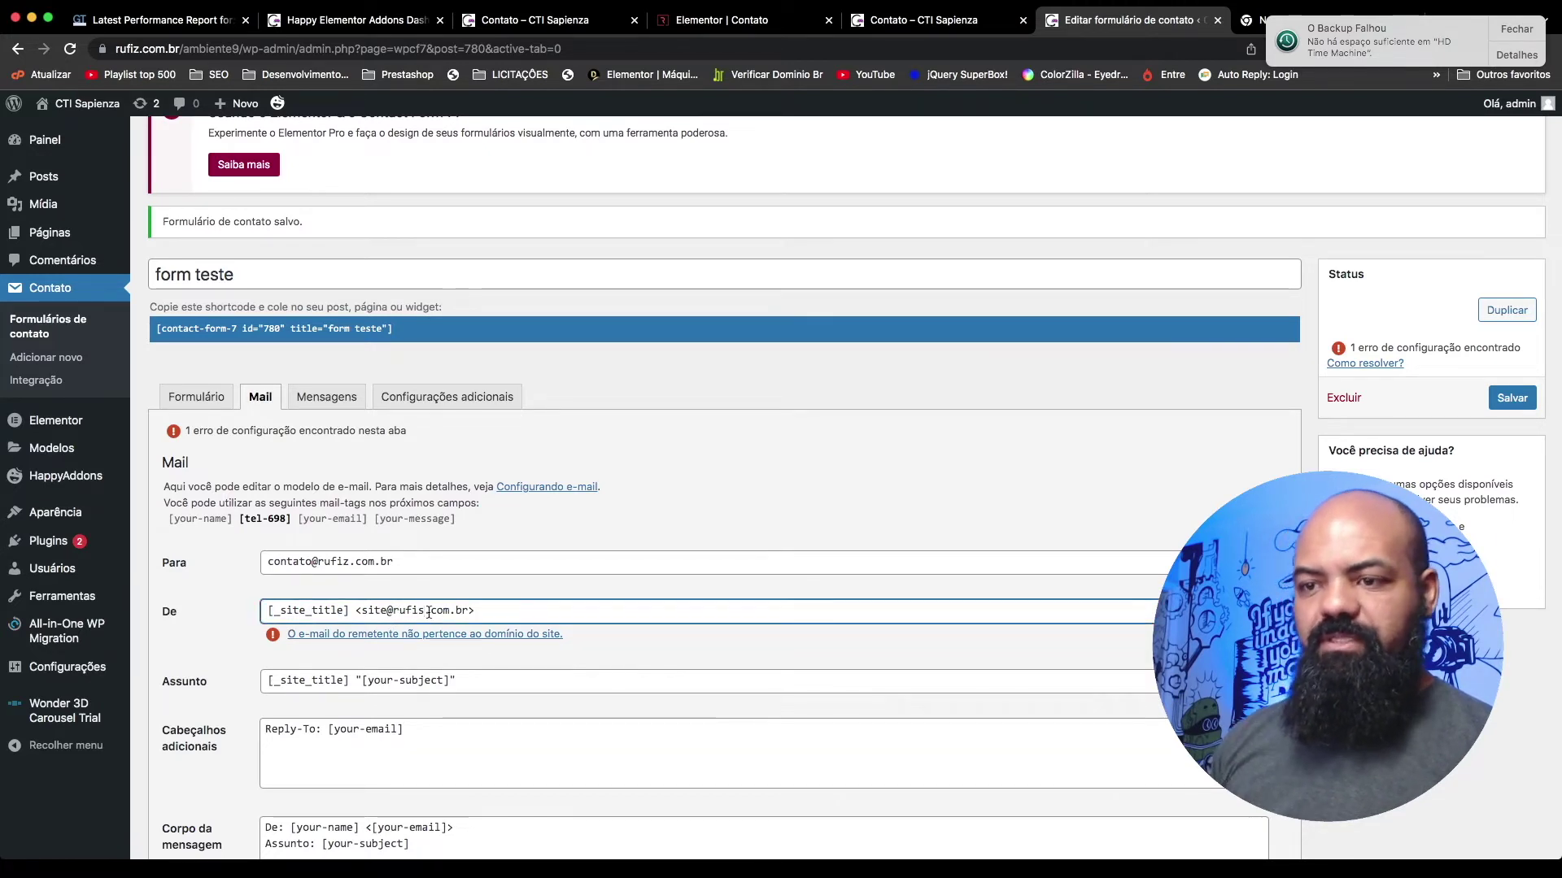
{"action": "key", "text": "BackSpace"}
{"action": "type", "text": "z"}
{"action": "left_click", "coordinate": [750, 479]}
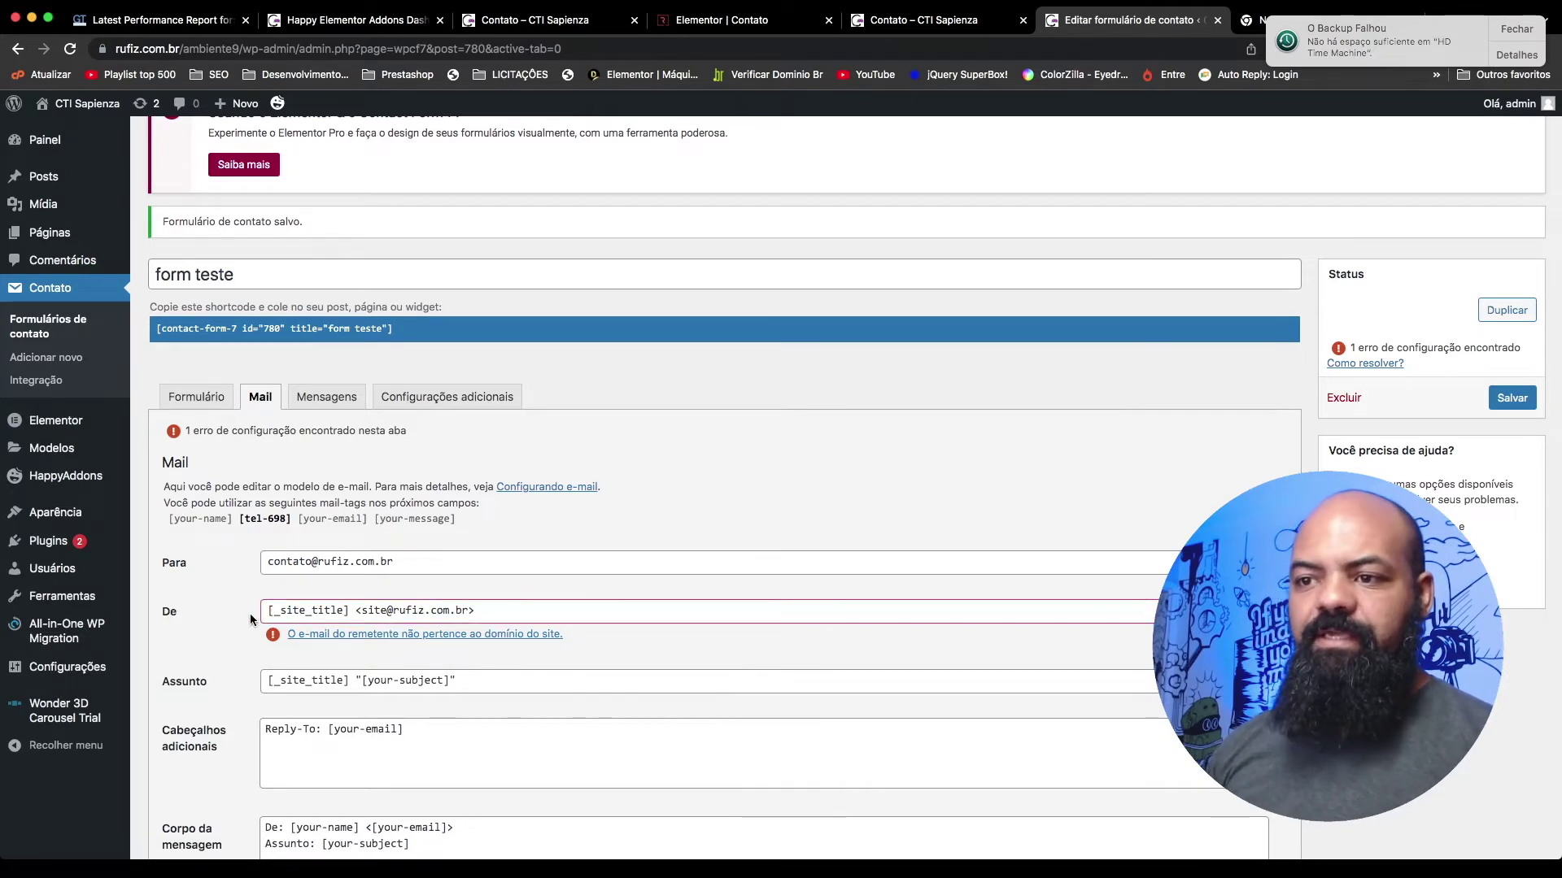
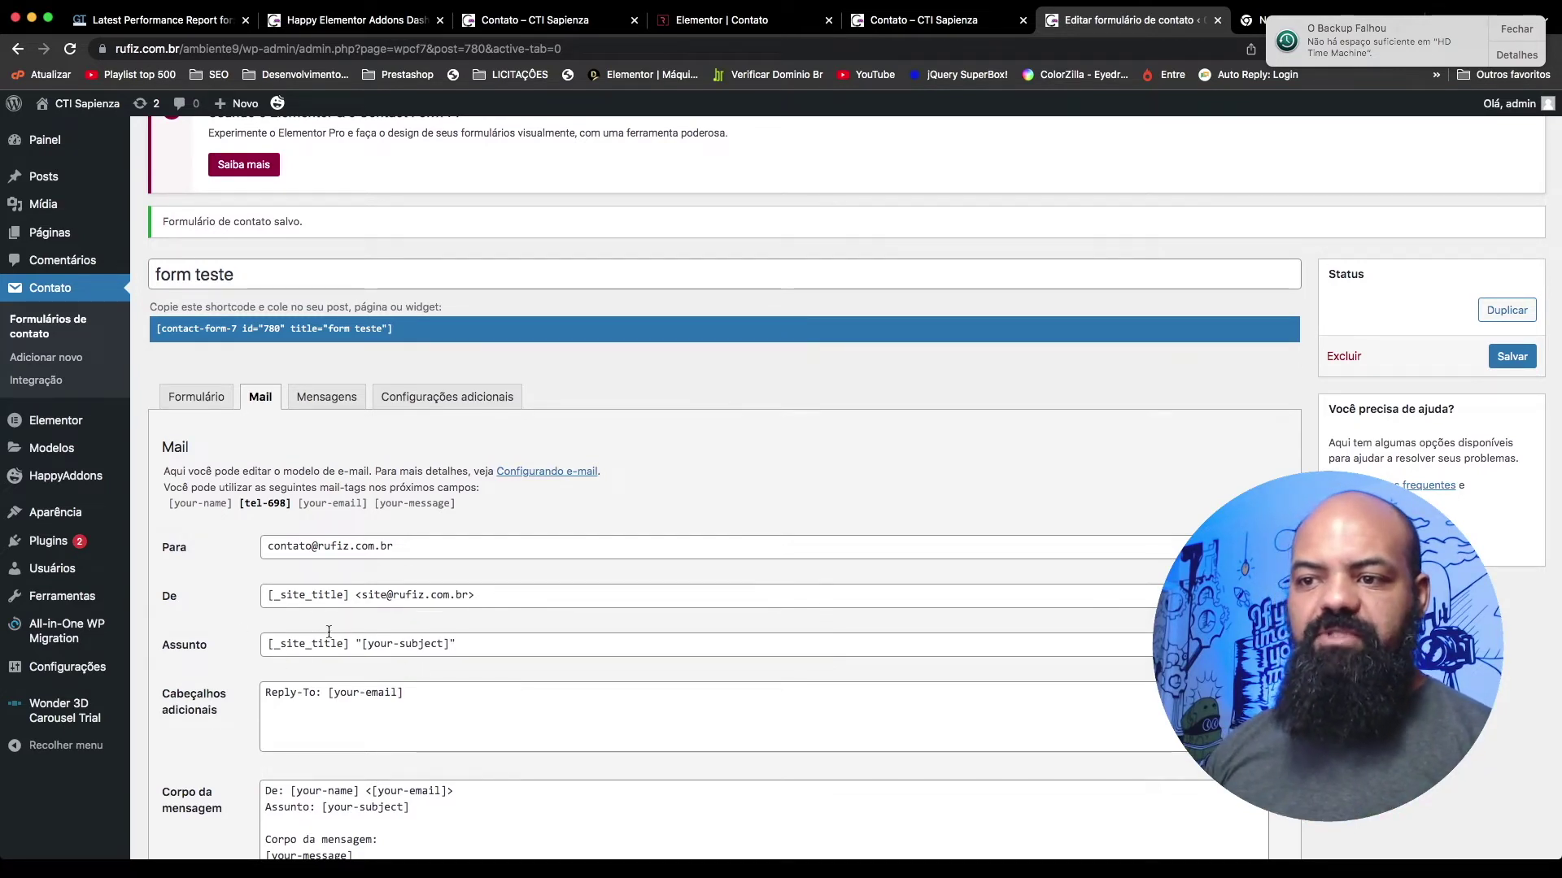
Step: Swap the site name in the mail subject for 'CTI Sapienza', giving 'Mensagem enviada pelo Site CTI Sapienza'
{"action": "scroll", "coordinate": [318, 639], "scroll_direction": "down", "scroll_amount": 1}
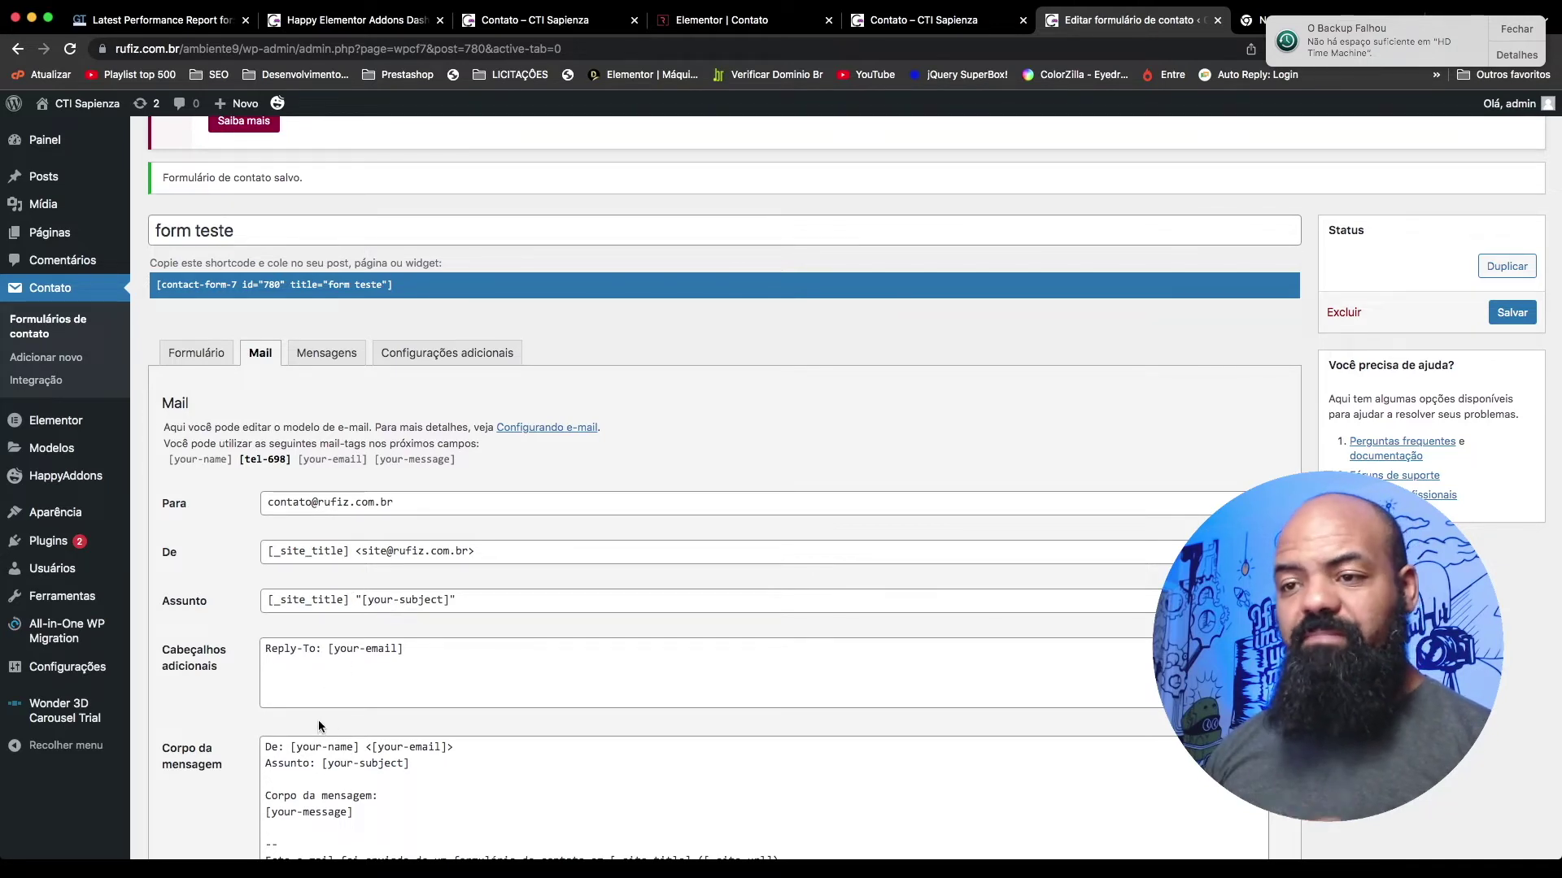
{"action": "left_click", "coordinate": [491, 601]}
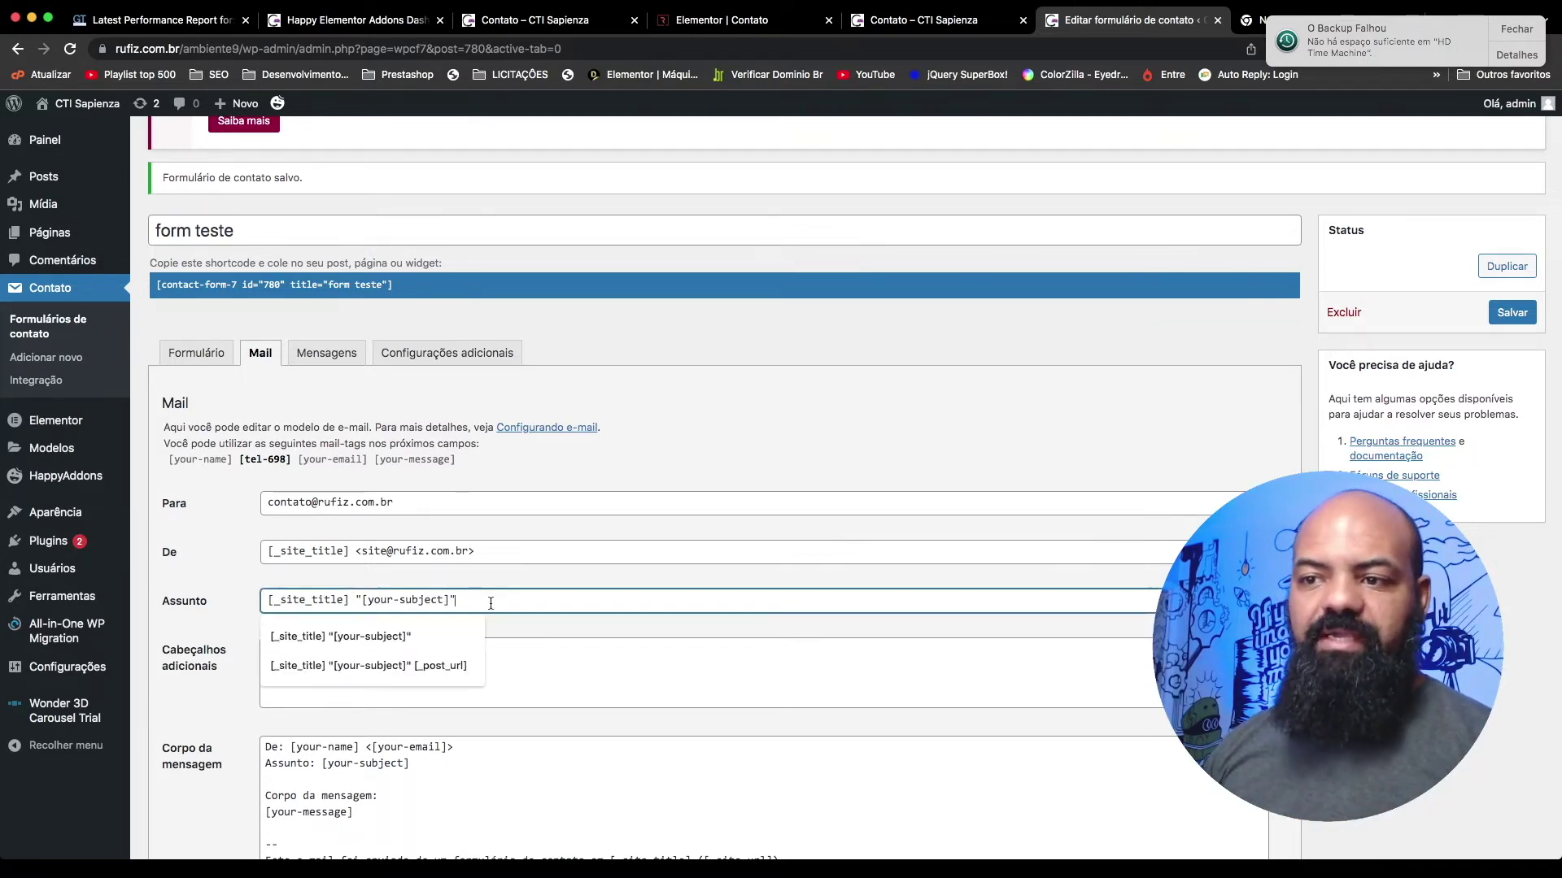
{"action": "left_click_drag", "start_coordinate": [578, 601], "coordinate": [231, 598]}
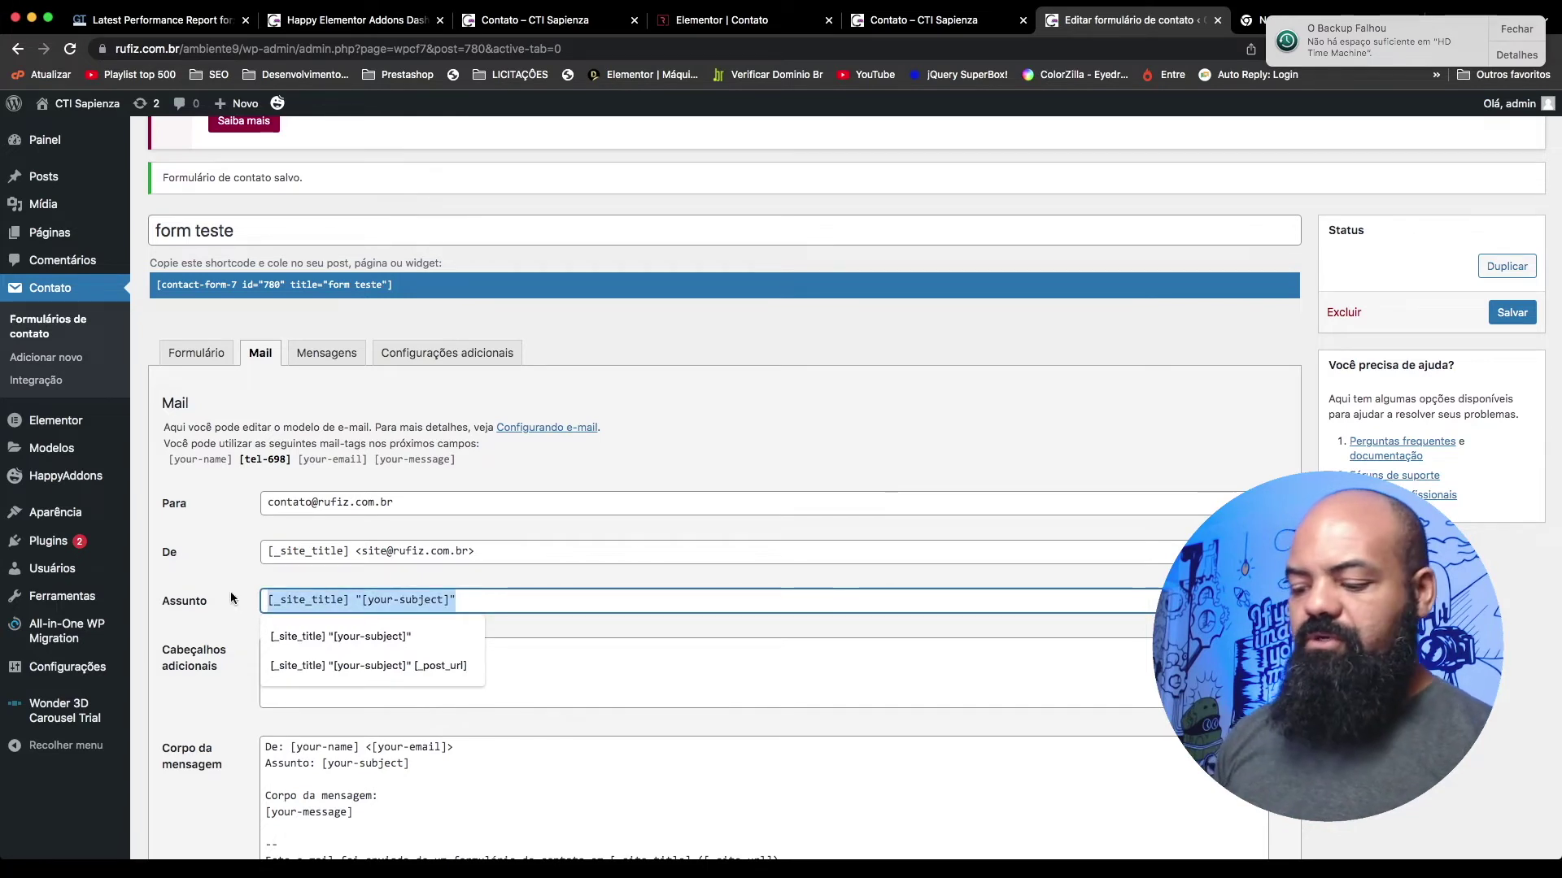
{"action": "type", "text": "Men"}
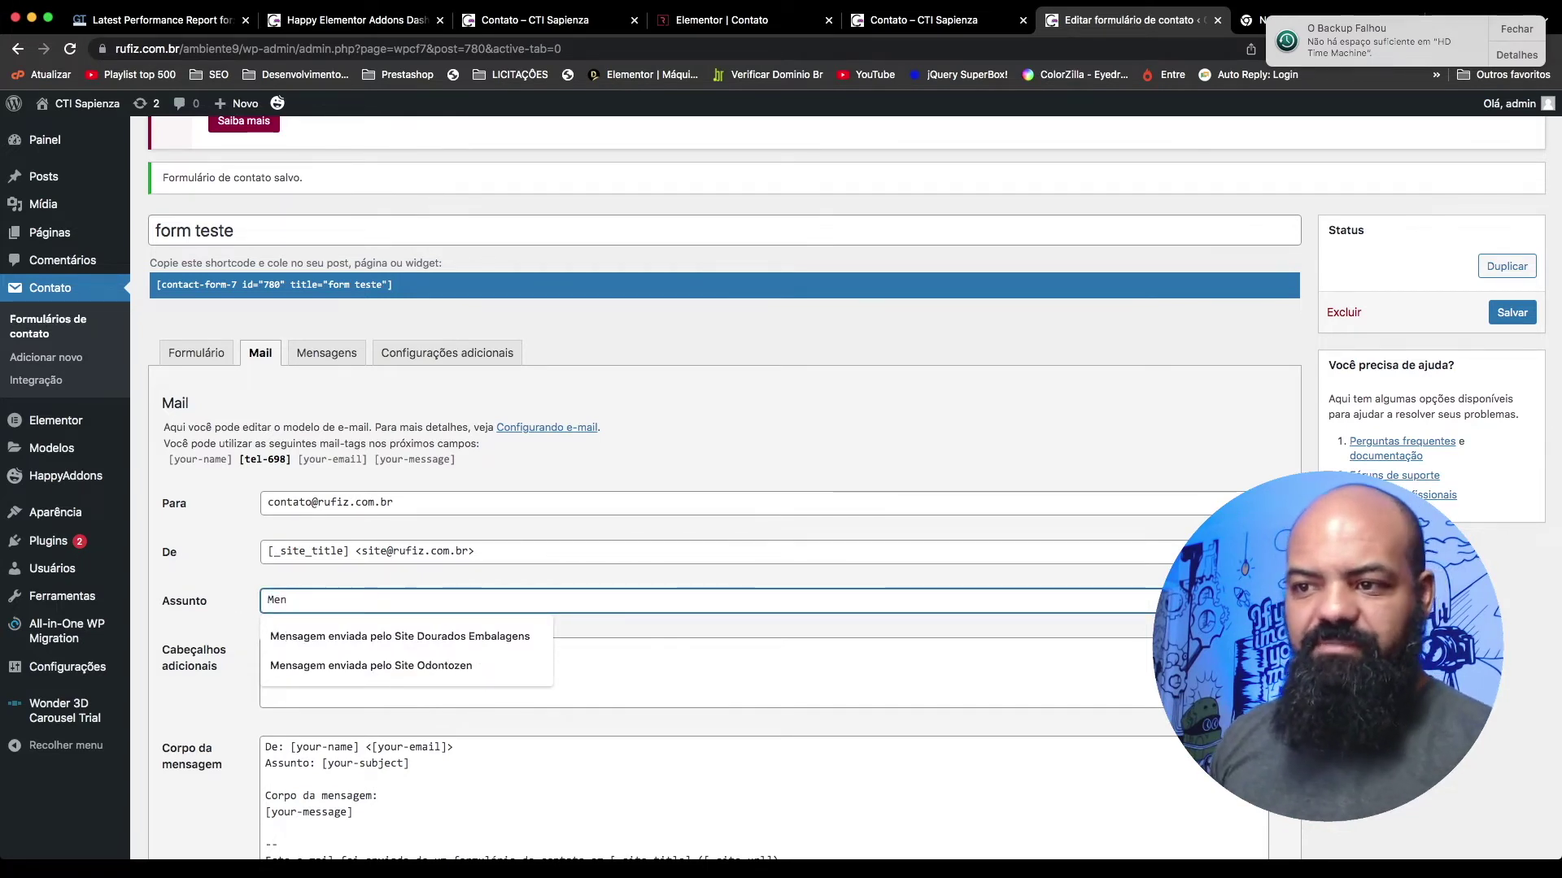
{"action": "key", "text": "Down"}
{"action": "key", "text": "Down"}
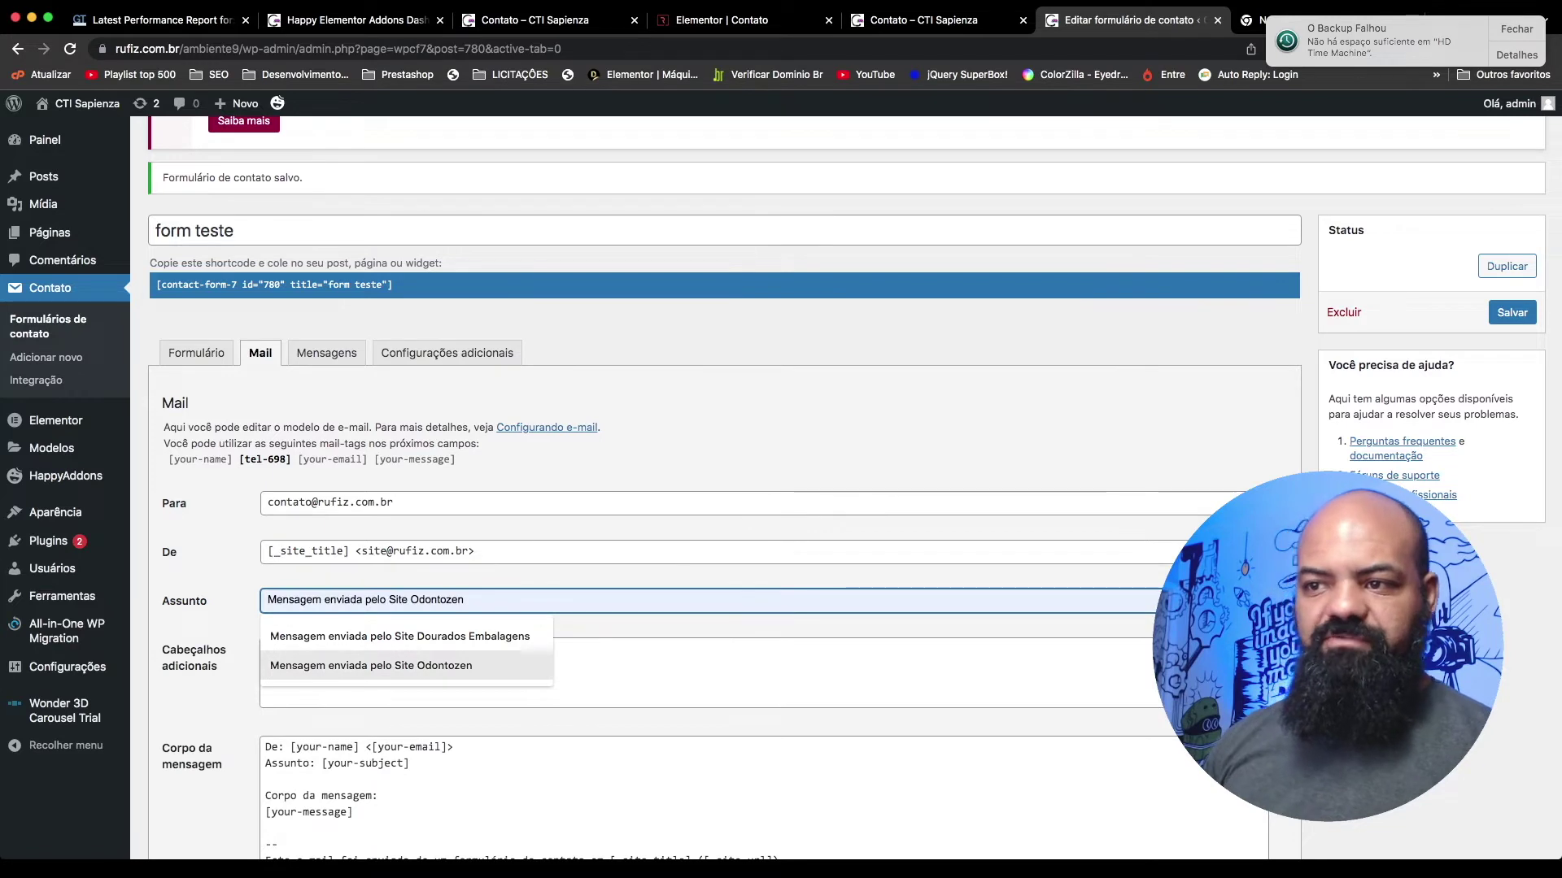
{"action": "left_click", "coordinate": [492, 656]}
{"action": "key", "text": "alt+shift+Left"}
{"action": "type", "text": "C"}
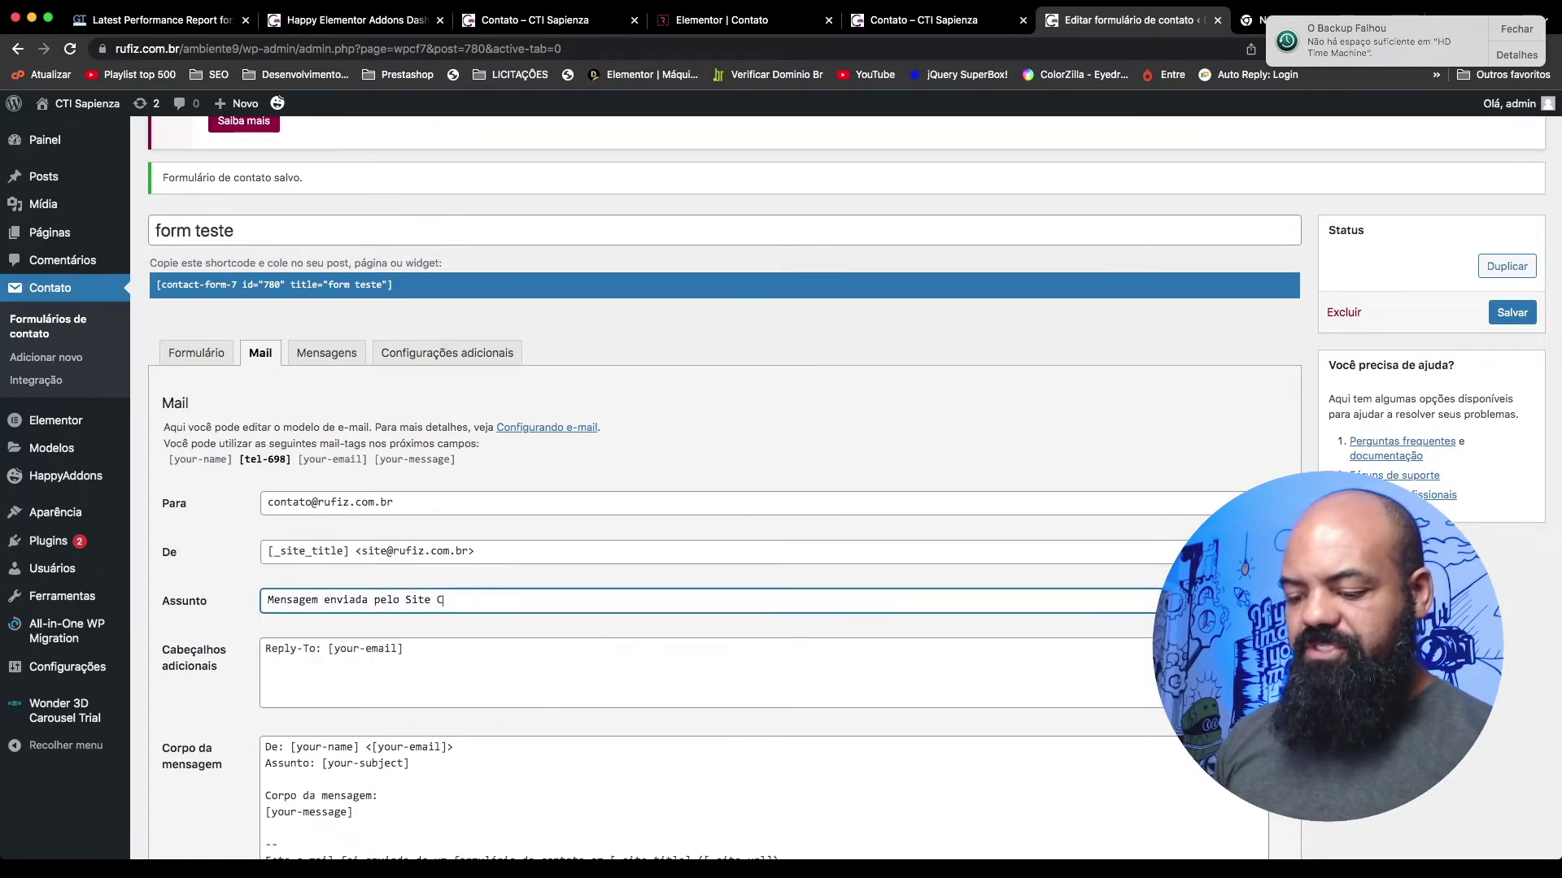
{"action": "type", "text": "TI Sapienza"}
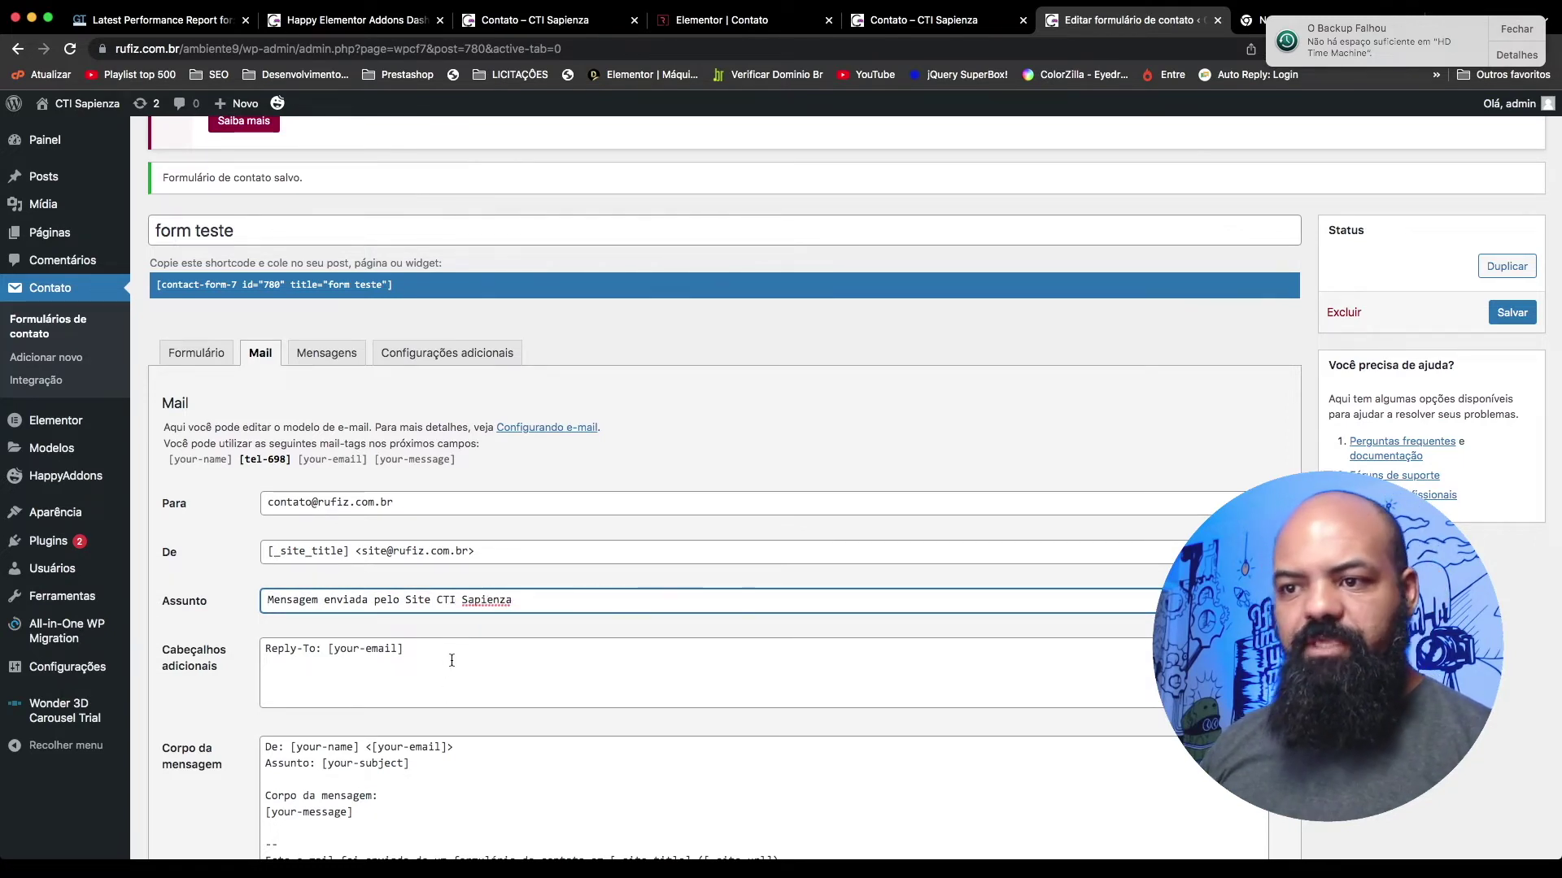
{"action": "left_click", "coordinate": [495, 675]}
{"action": "scroll", "coordinate": [496, 675], "scroll_direction": "down", "scroll_amount": 2}
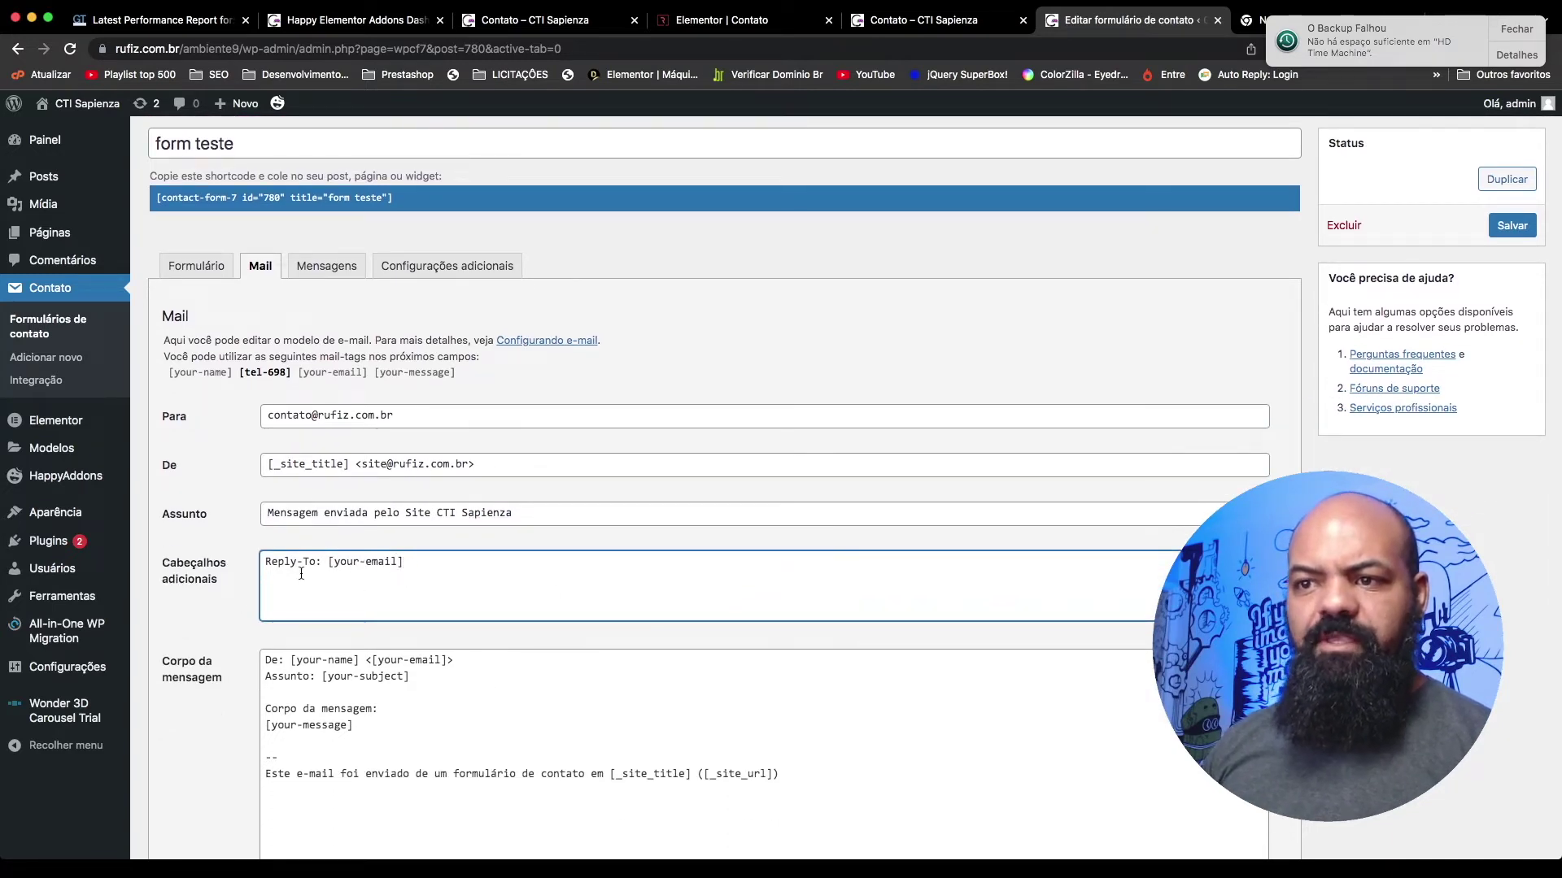
{"action": "left_click_drag", "start_coordinate": [333, 563], "coordinate": [404, 562]}
{"action": "left_click", "coordinate": [439, 565]}
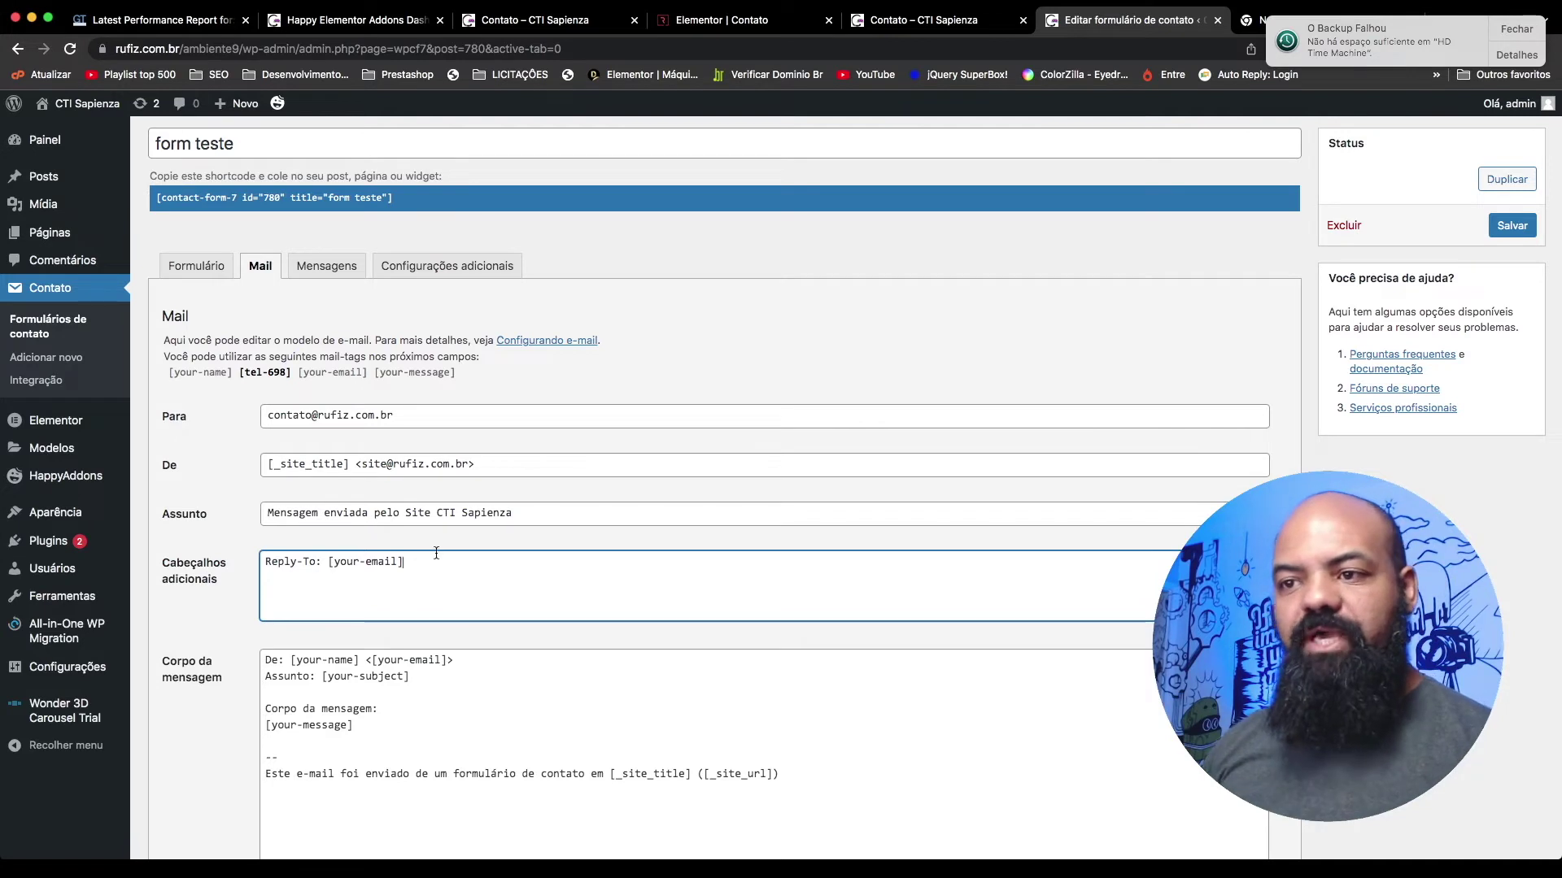
{"action": "scroll", "coordinate": [436, 562], "scroll_direction": "down", "scroll_amount": 2}
{"action": "left_click", "coordinate": [377, 635]}
{"action": "scroll", "coordinate": [375, 618], "scroll_direction": "down", "scroll_amount": 3}
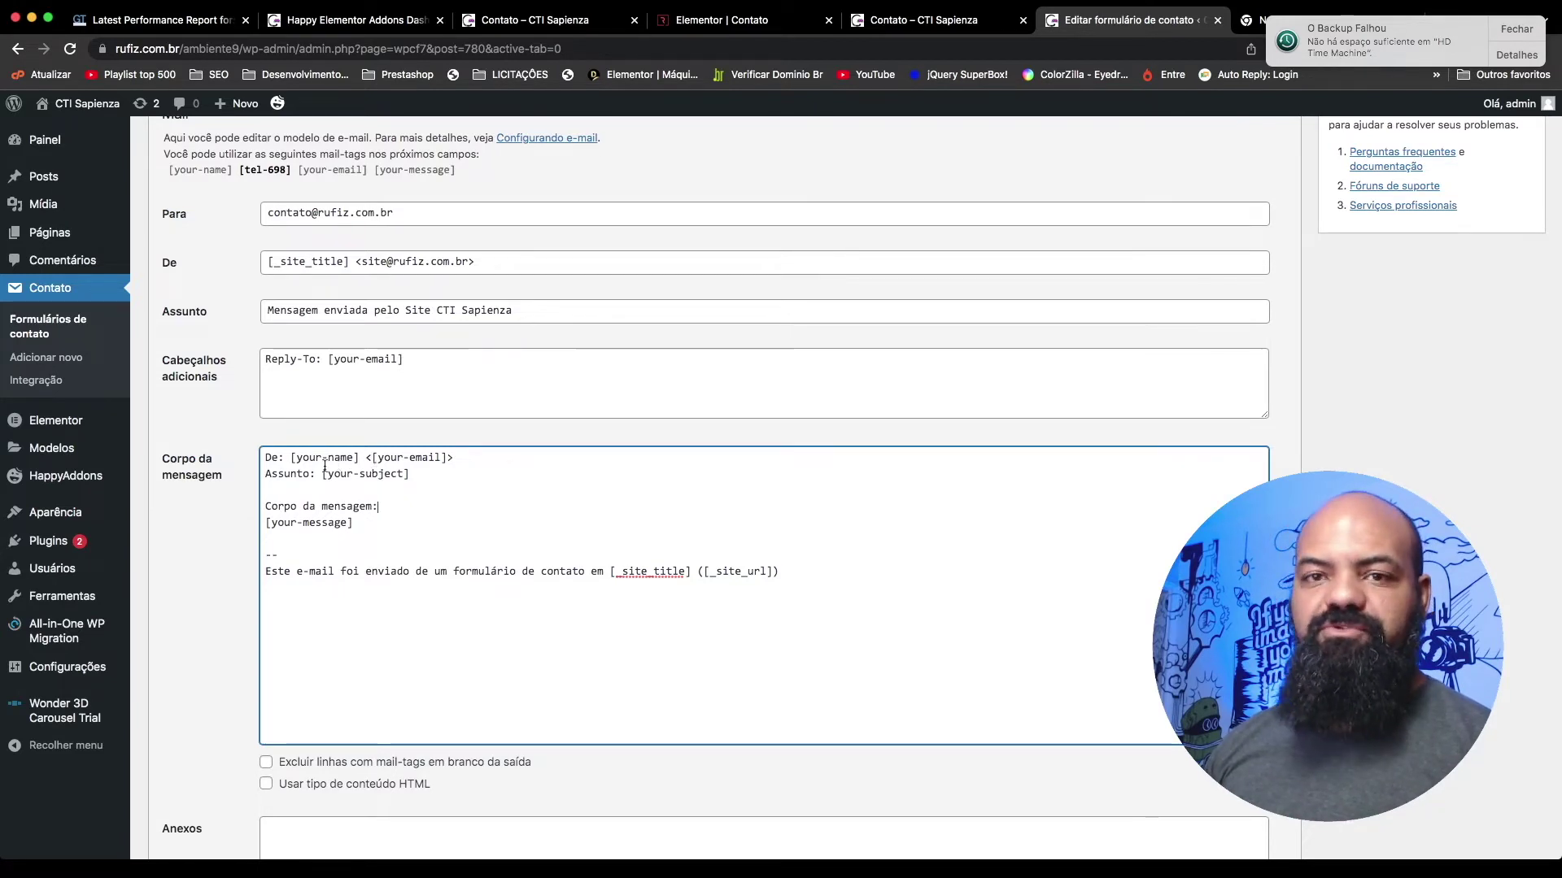
{"action": "scroll", "coordinate": [282, 483], "scroll_direction": "down", "scroll_amount": 1}
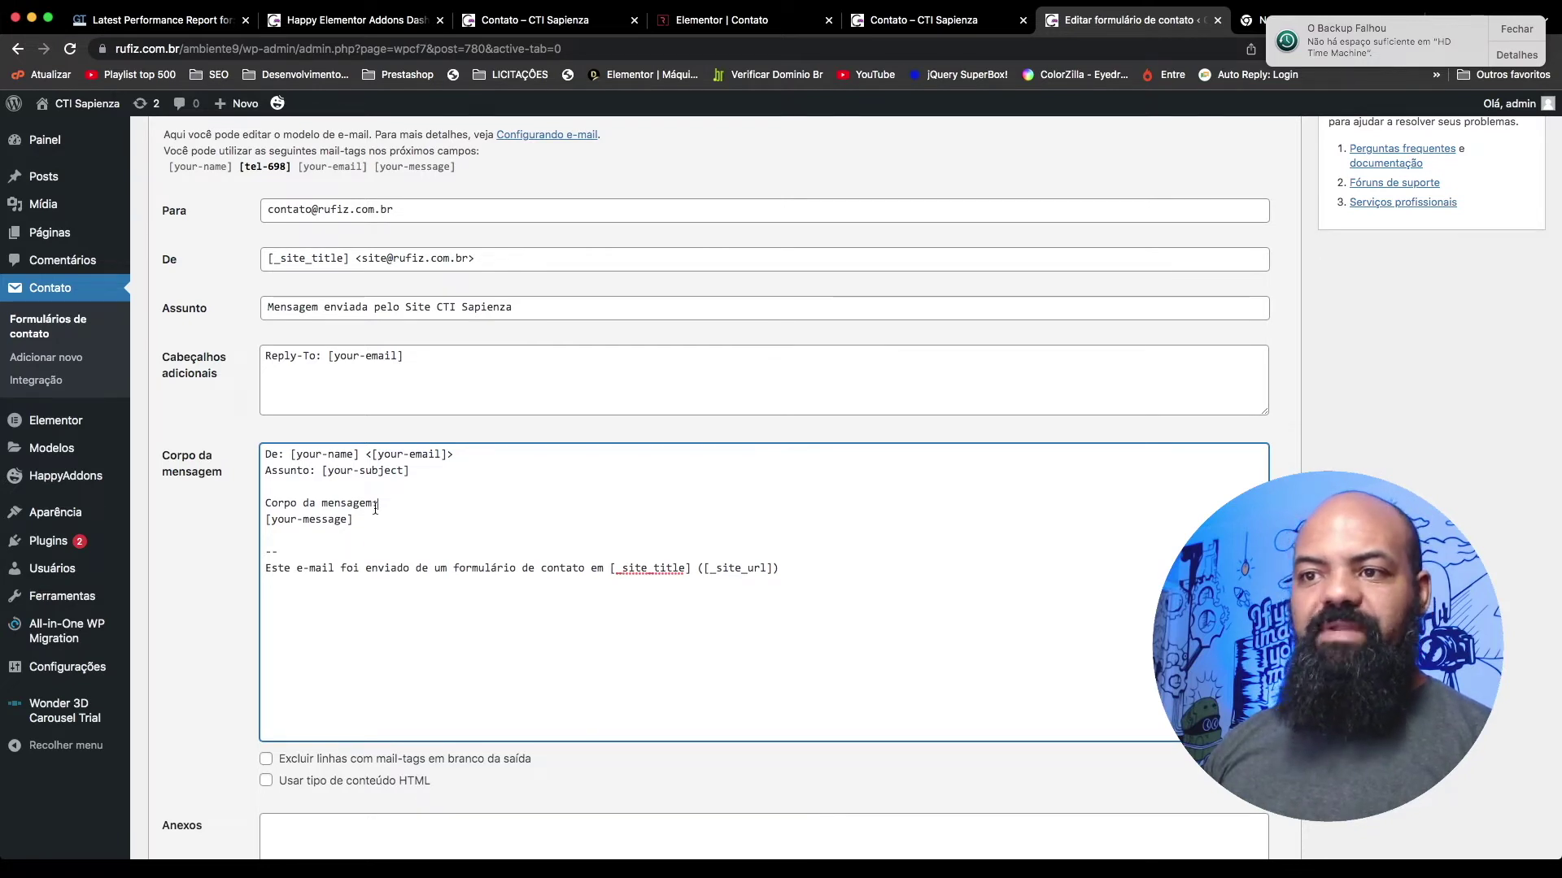
Step: Move the e-mail tag to its own 'E-mail:' line and delete the Assunto: [your-subject] line
{"action": "left_click", "coordinate": [363, 452]}
{"action": "key", "text": "Return"}
{"action": "type", "text": "Email>"}
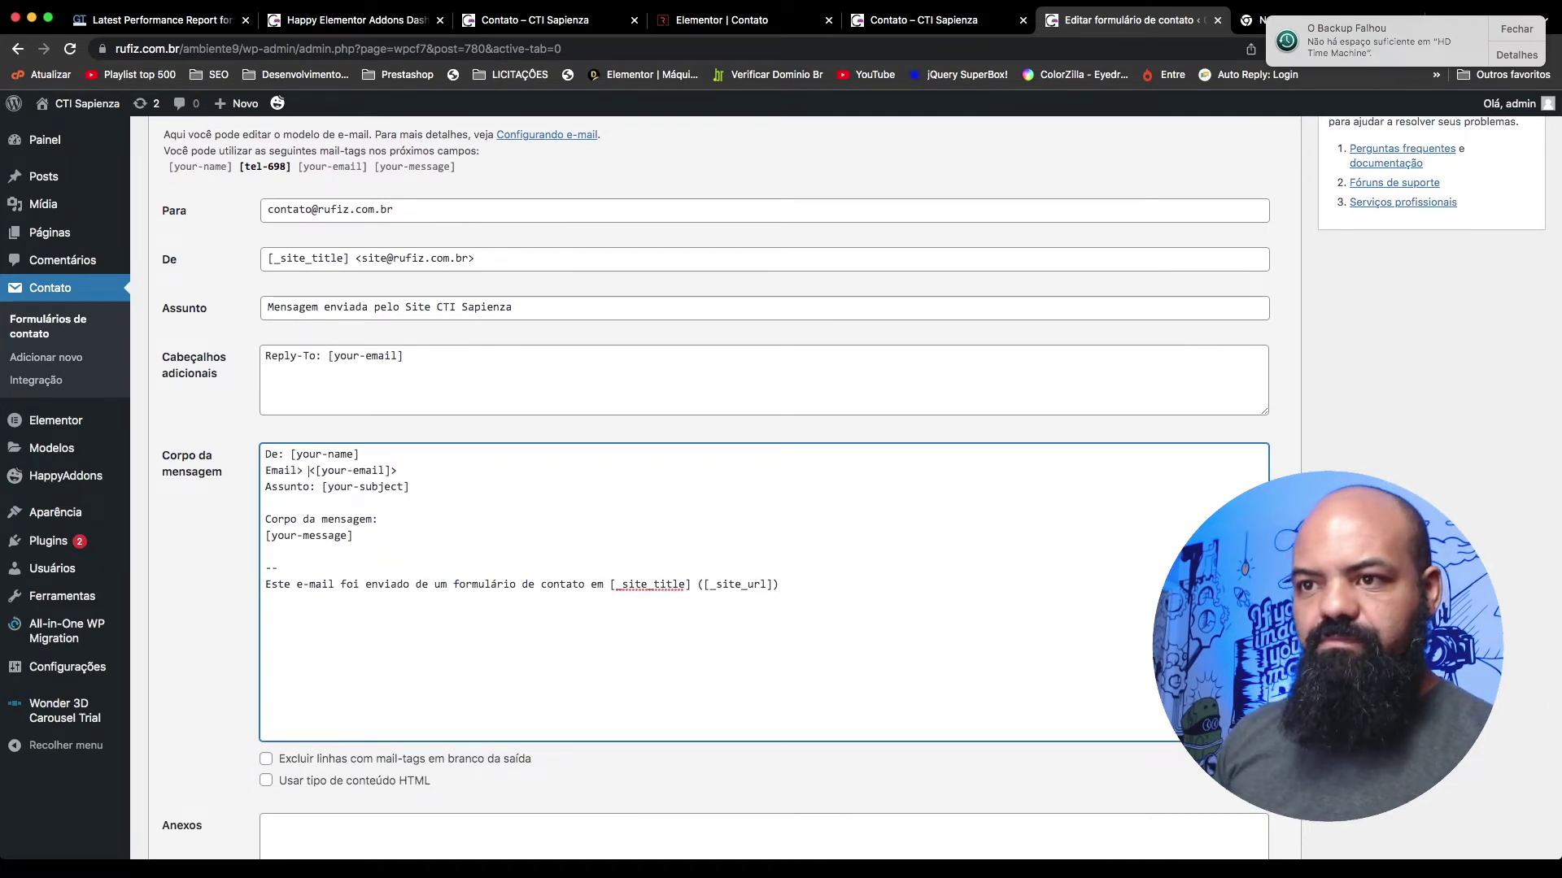
{"action": "key", "text": "BackSpace"}
{"action": "key", "text": "BackSpace"}
{"action": "left_click", "coordinate": [268, 470]}
{"action": "type", "text": "-mail:"}
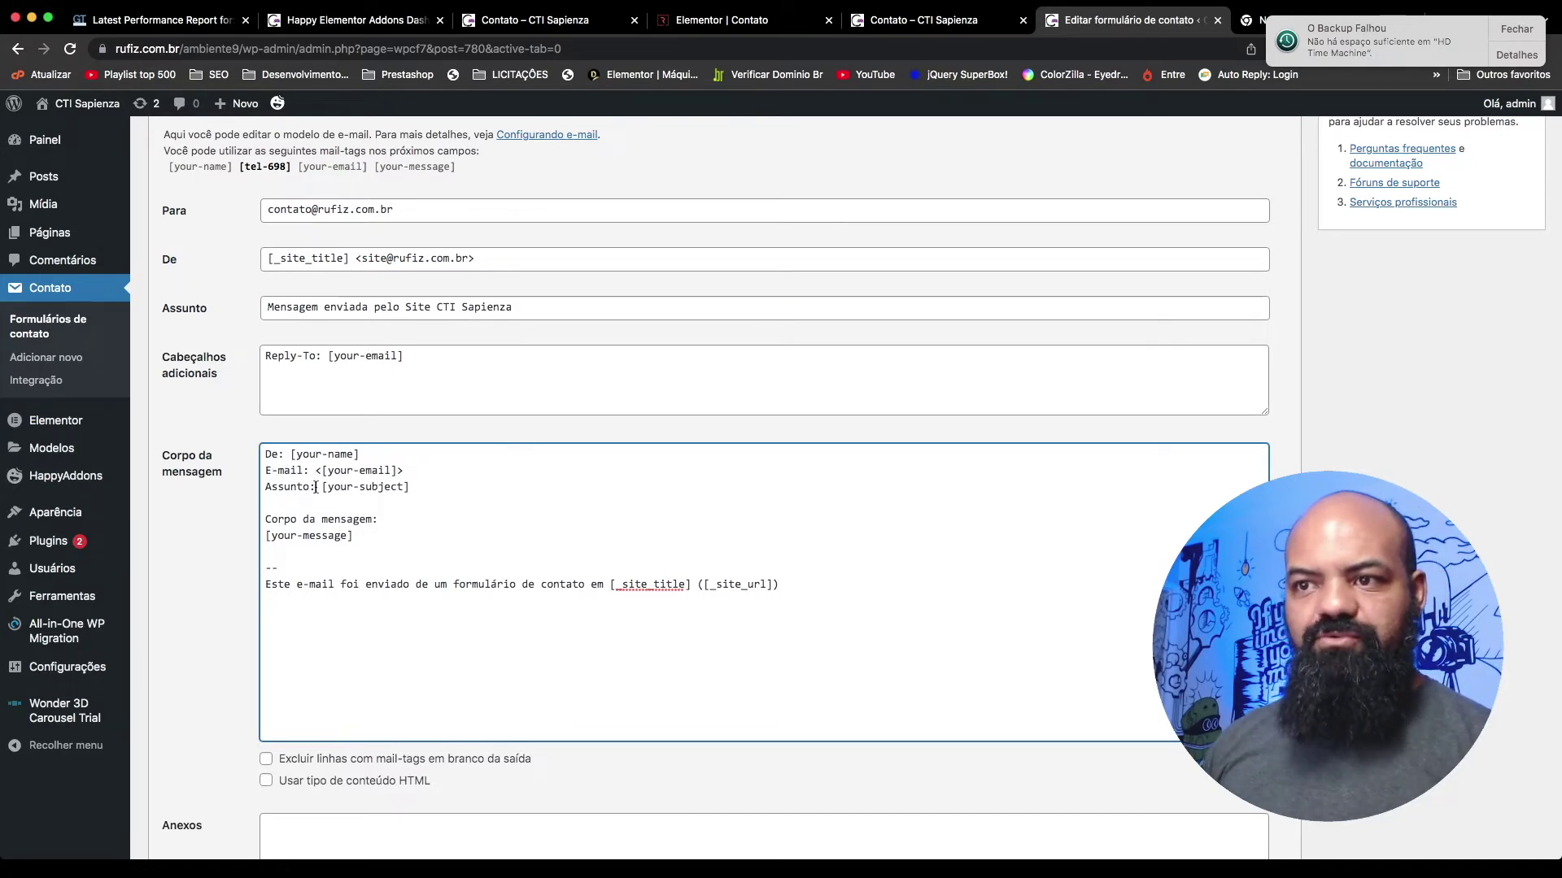
{"action": "left_click_drag", "start_coordinate": [416, 488], "coordinate": [246, 487]}
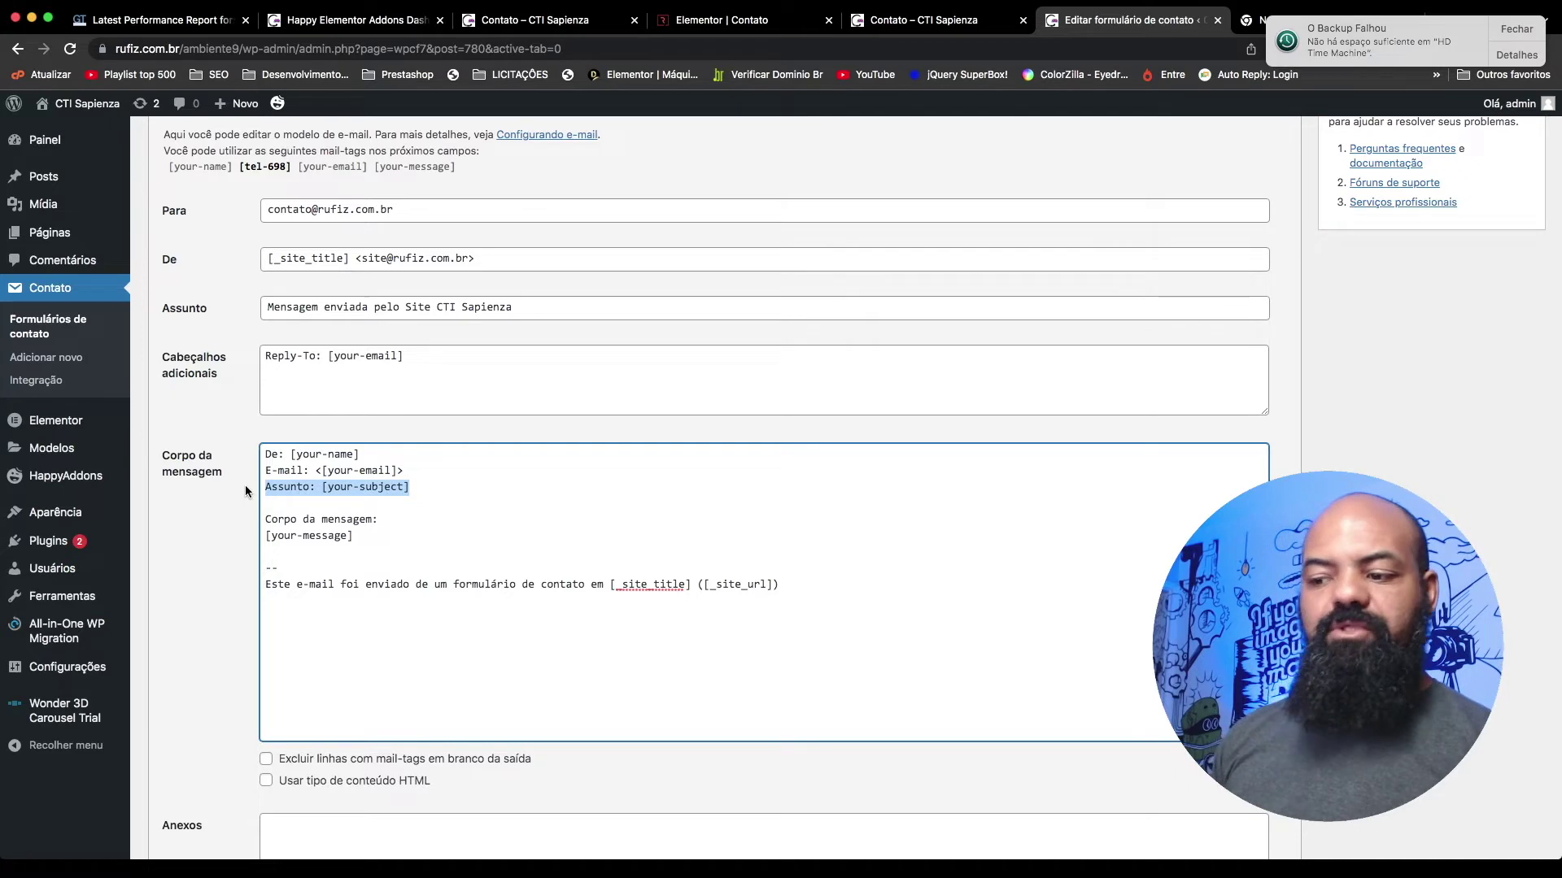
{"action": "key", "text": "BackSpace"}
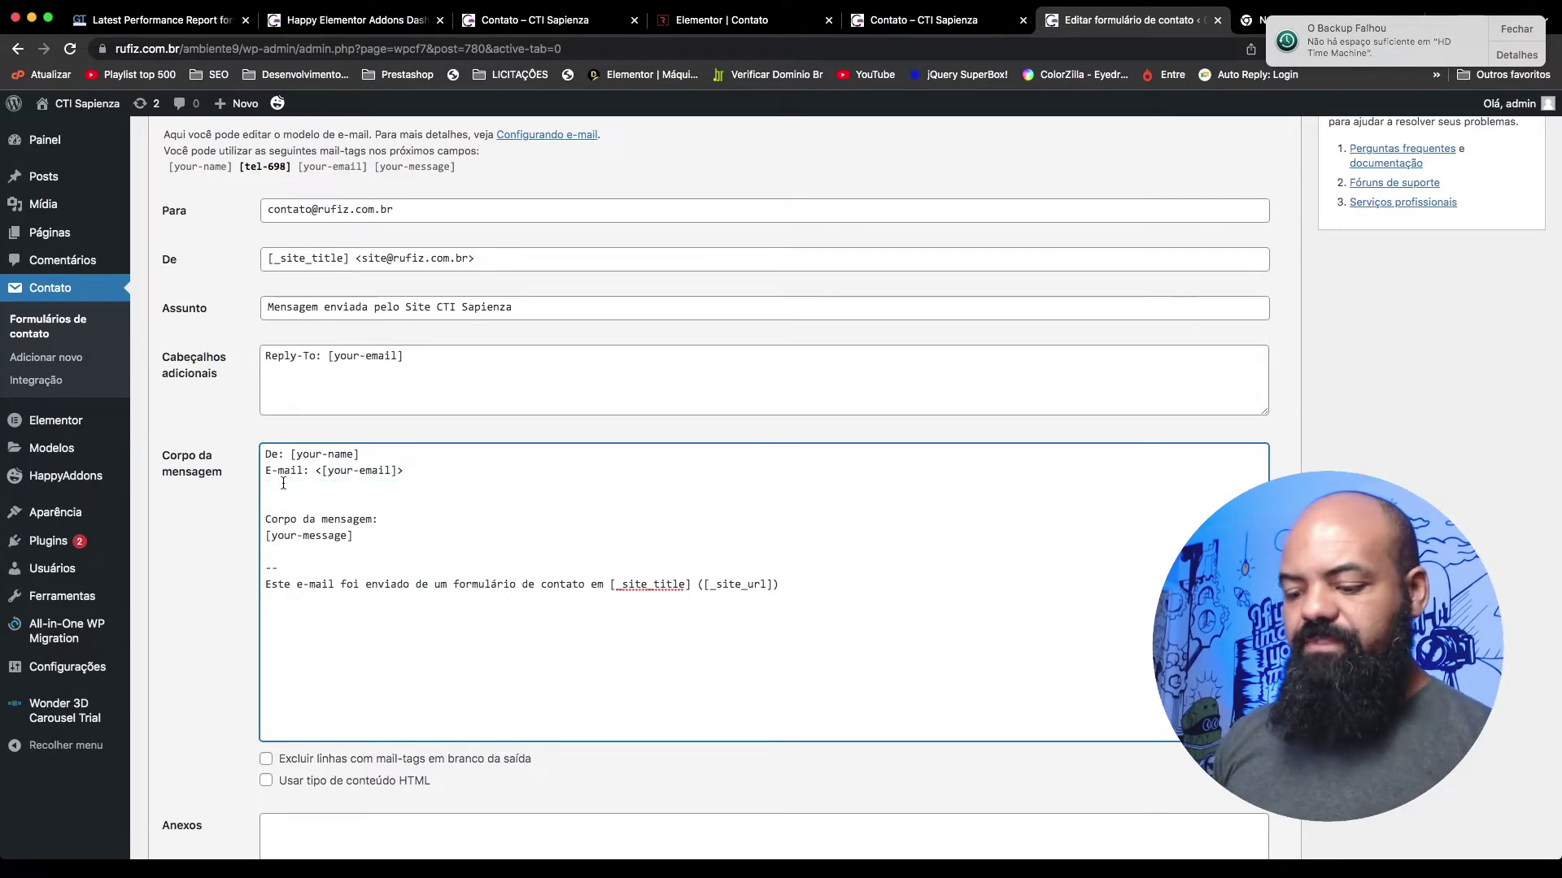
Step: Add a 'Telefone: [tel-698]' line to the mail body using the copied mail-tag
{"action": "type", "text": "T"}
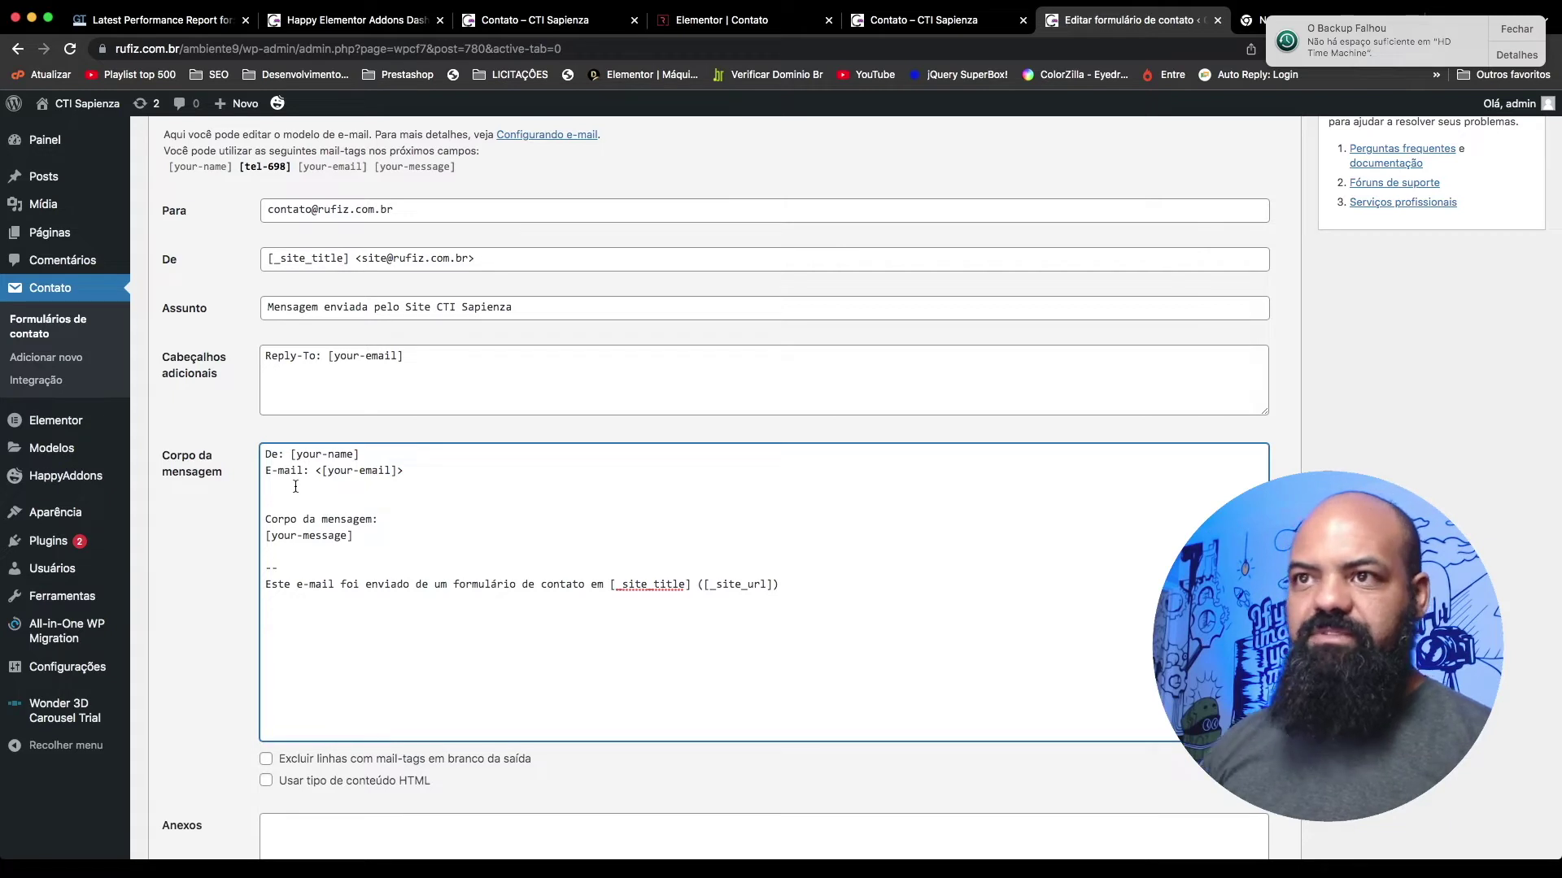
{"action": "scroll", "coordinate": [286, 485], "scroll_direction": "up", "scroll_amount": 1}
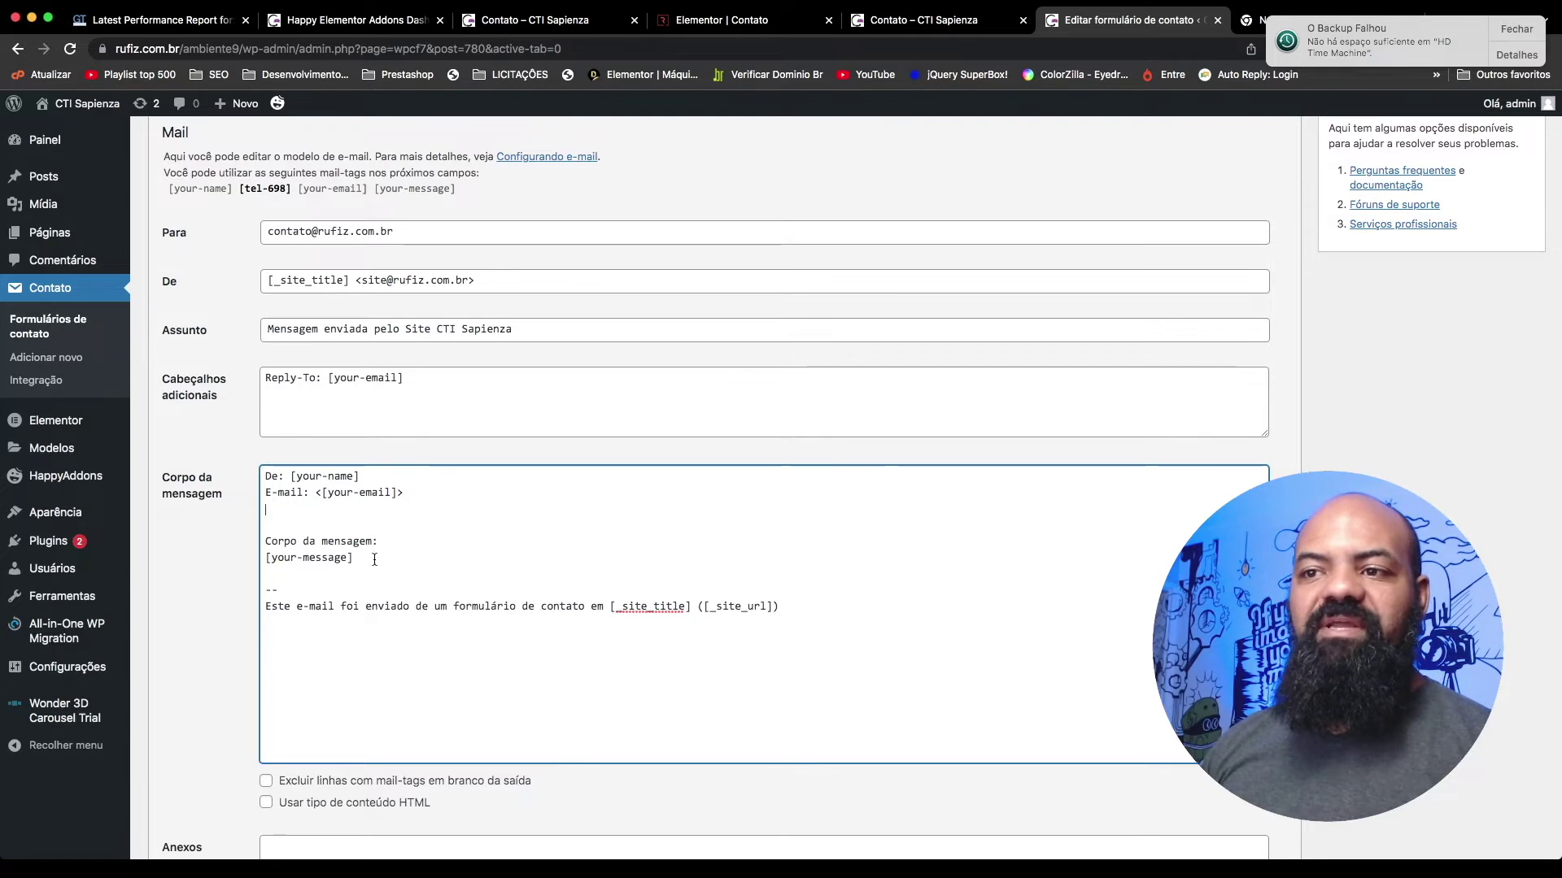
{"action": "left_click", "coordinate": [241, 196]}
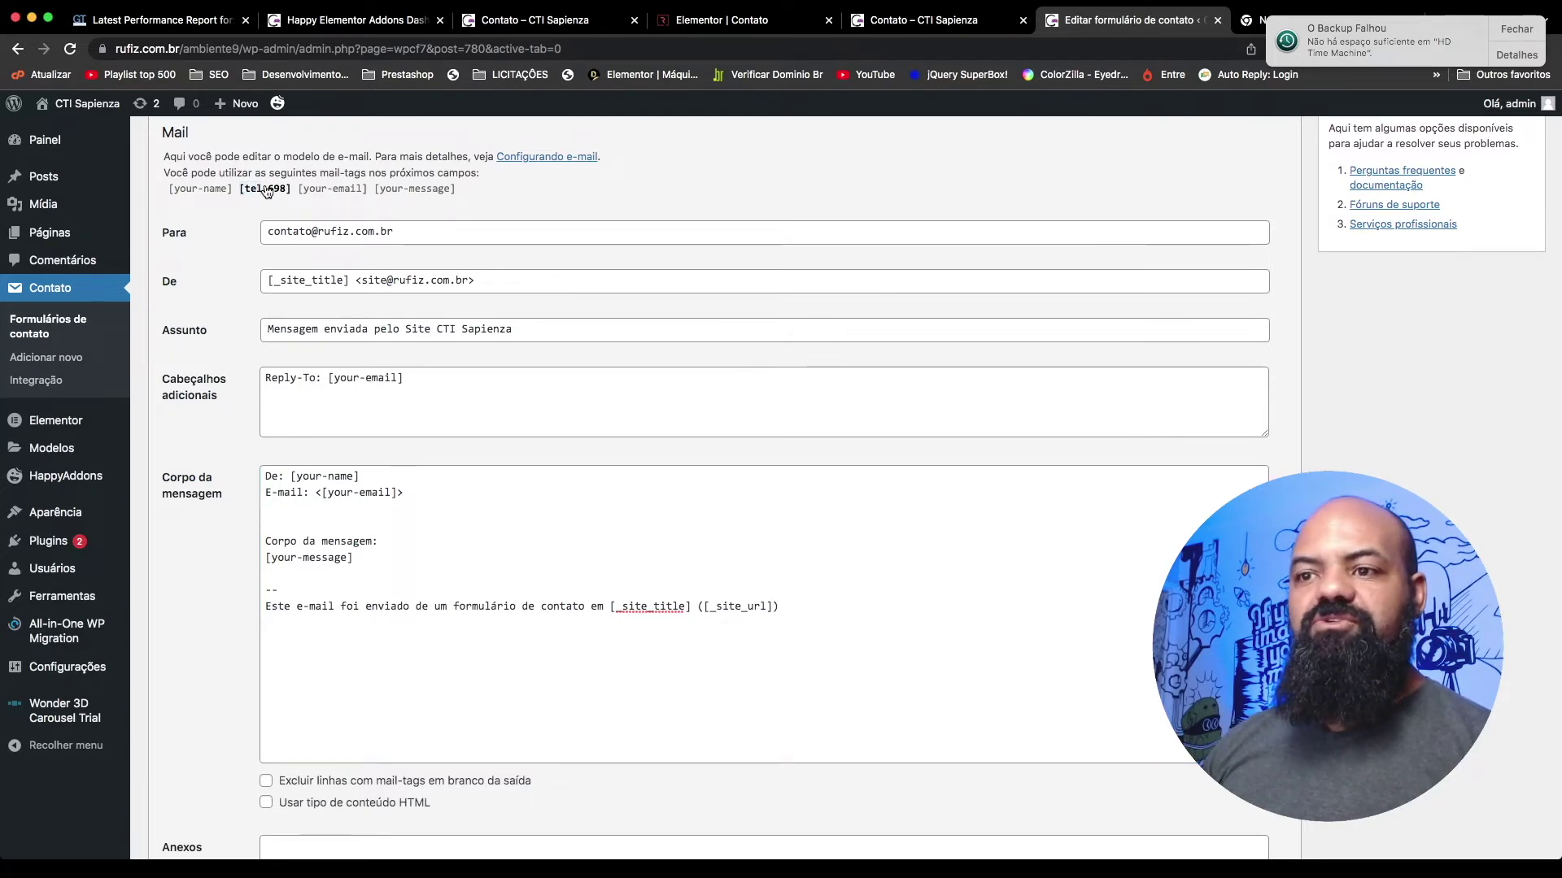
{"action": "left_click", "coordinate": [262, 193]}
{"action": "key", "text": "super+c"}
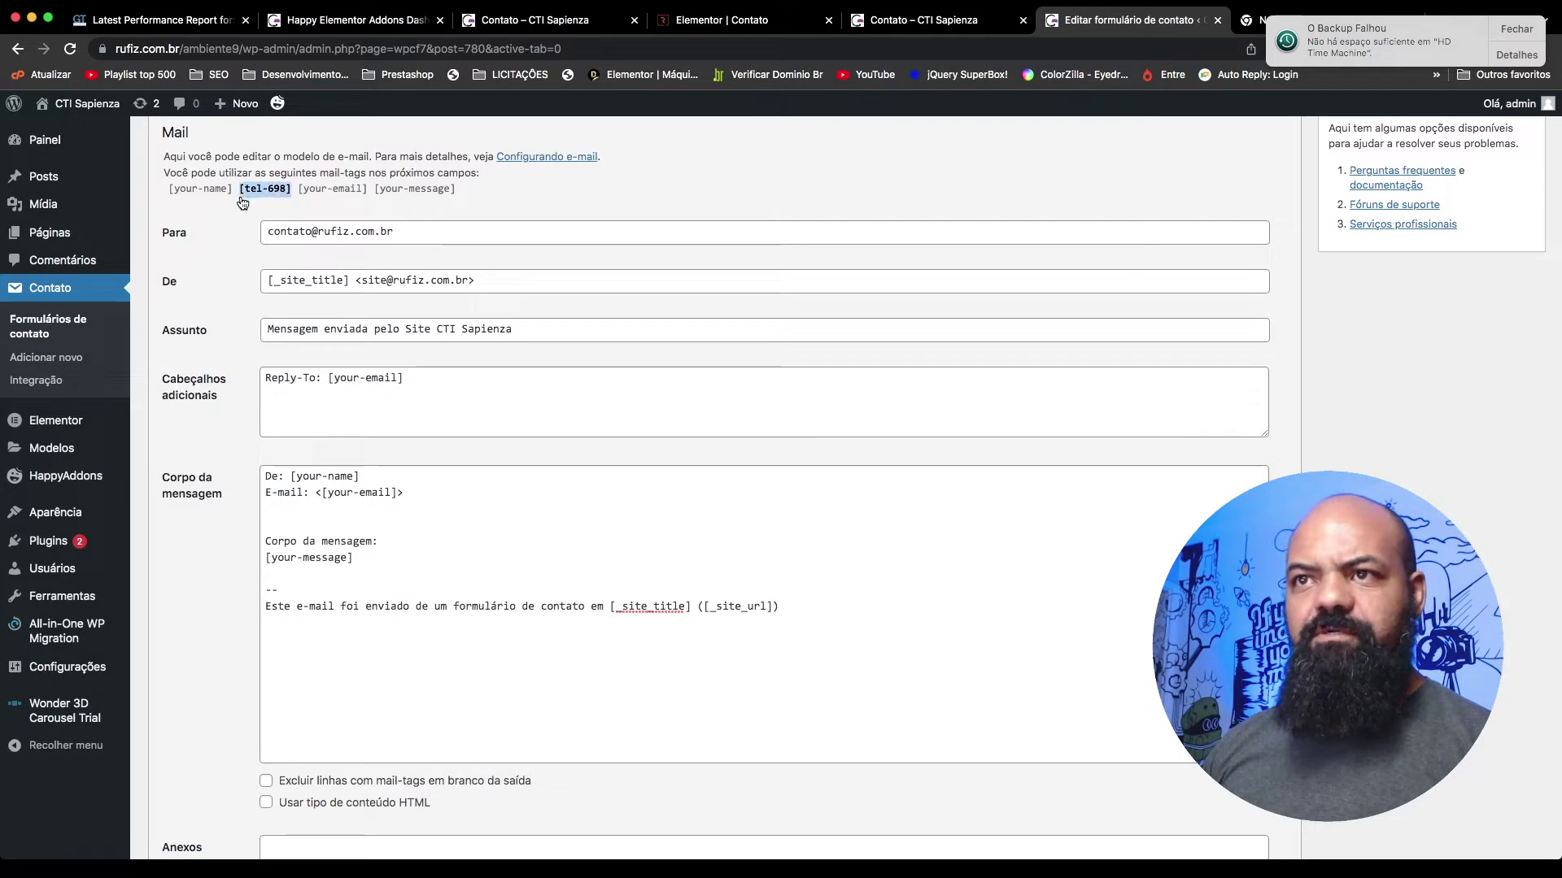
{"action": "left_click", "coordinate": [345, 515]}
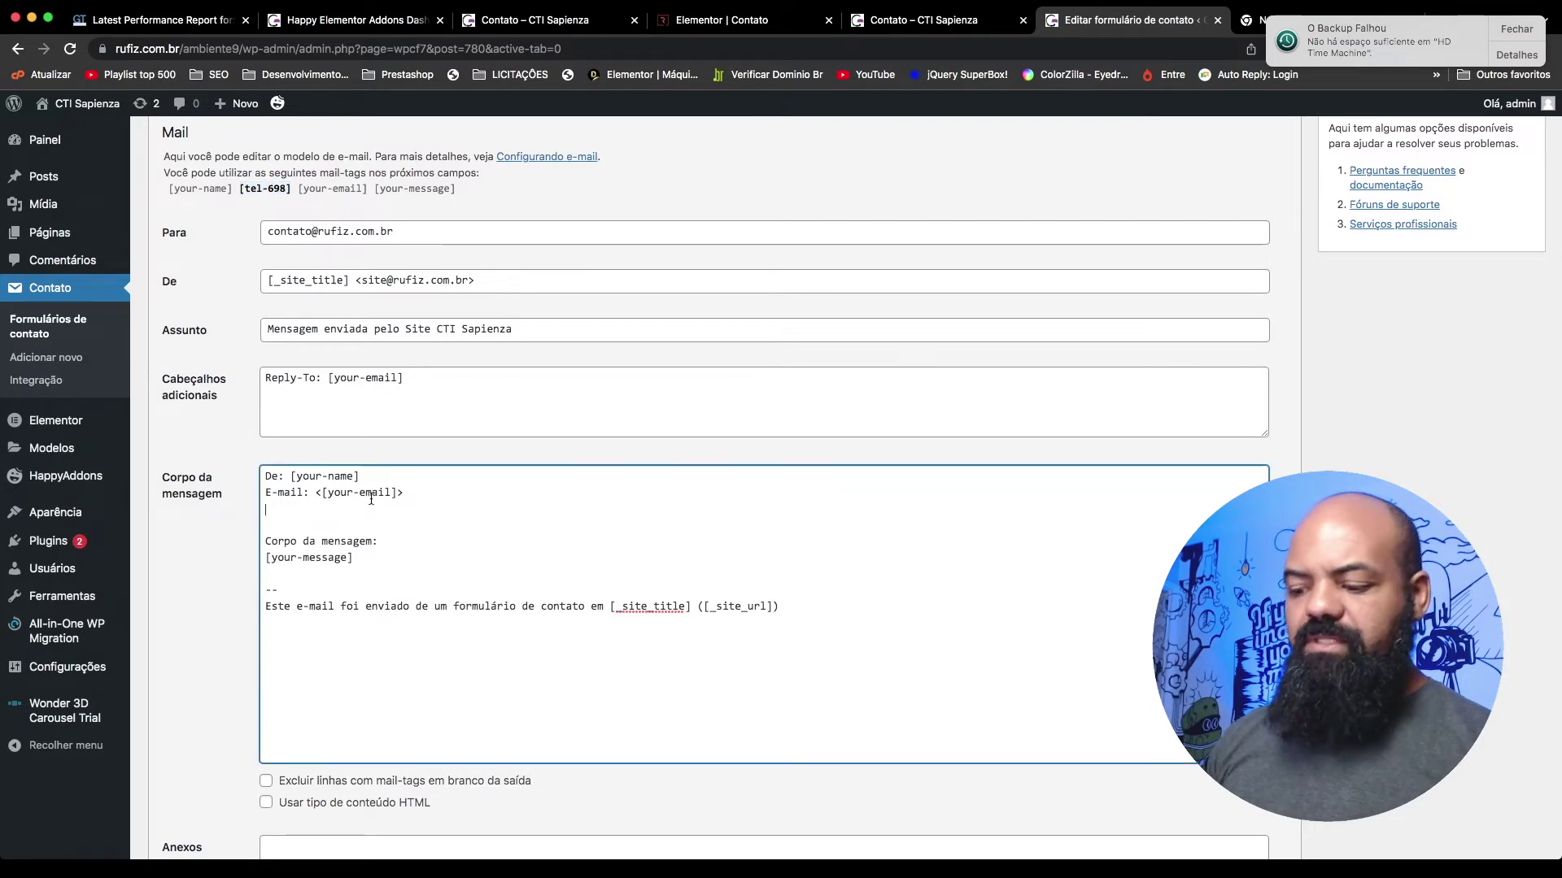
{"action": "type", "text": "Telefo"}
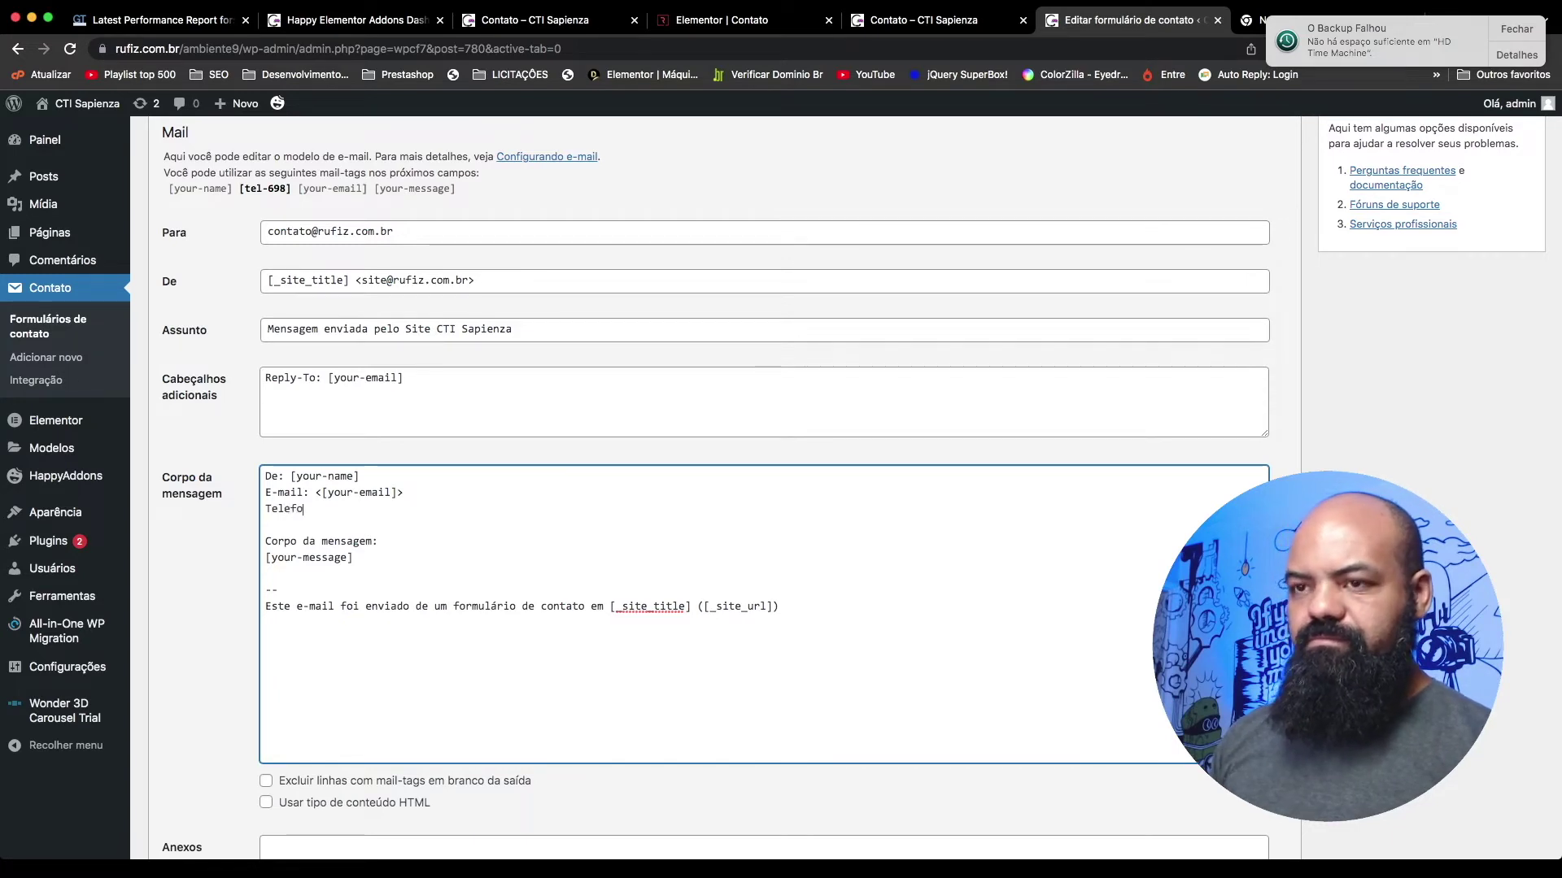
{"action": "type", "text": "ne:"}
{"action": "key", "text": "super+v"}
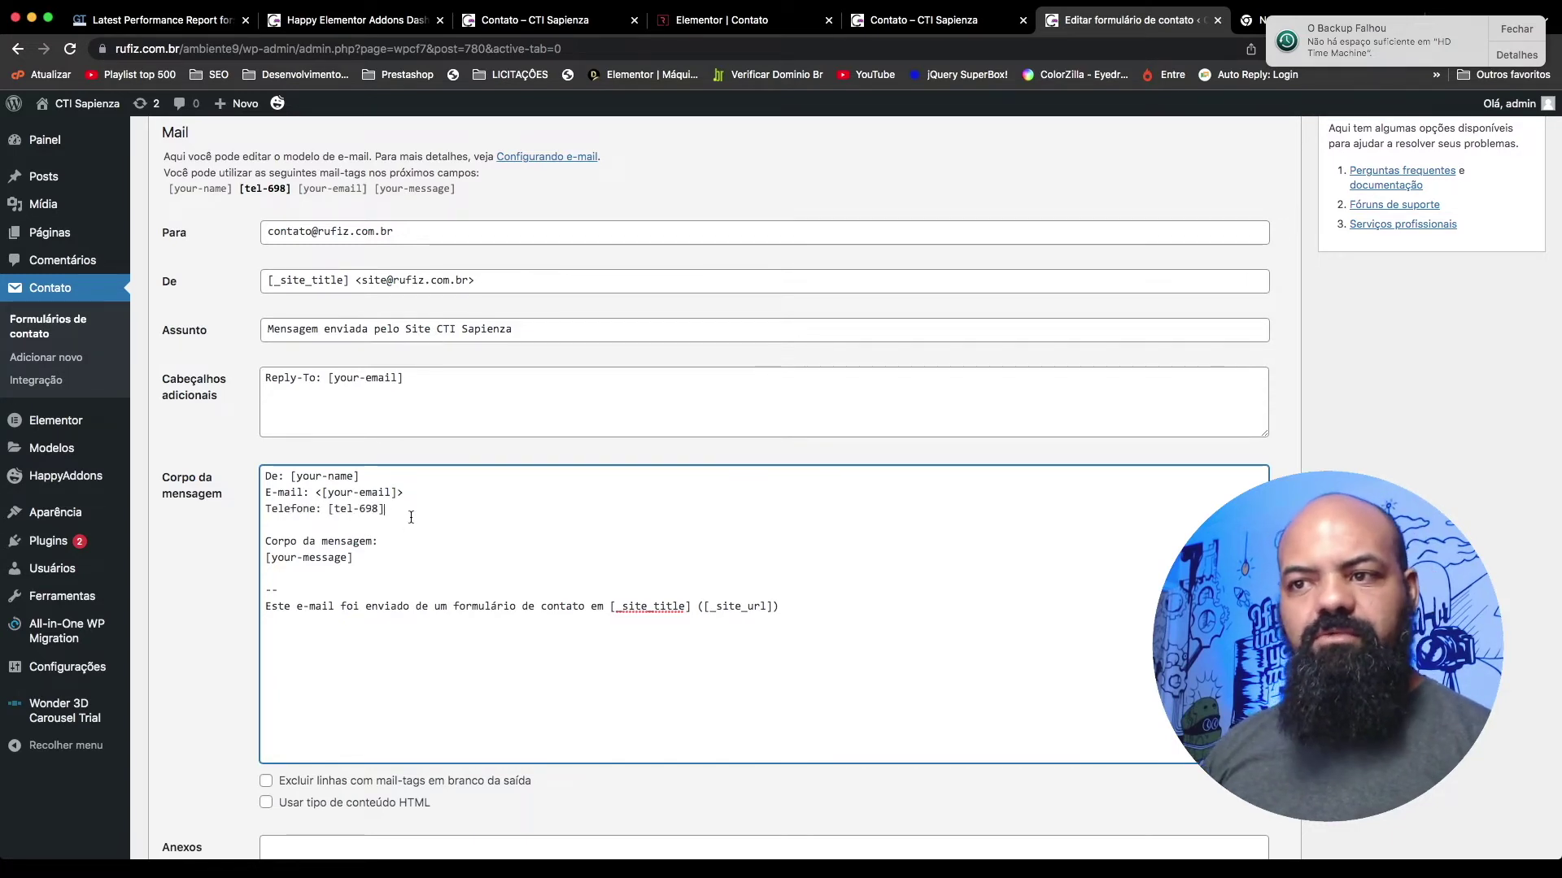
{"action": "left_click_drag", "start_coordinate": [451, 511], "coordinate": [284, 492]}
{"action": "left_click", "coordinate": [284, 492]}
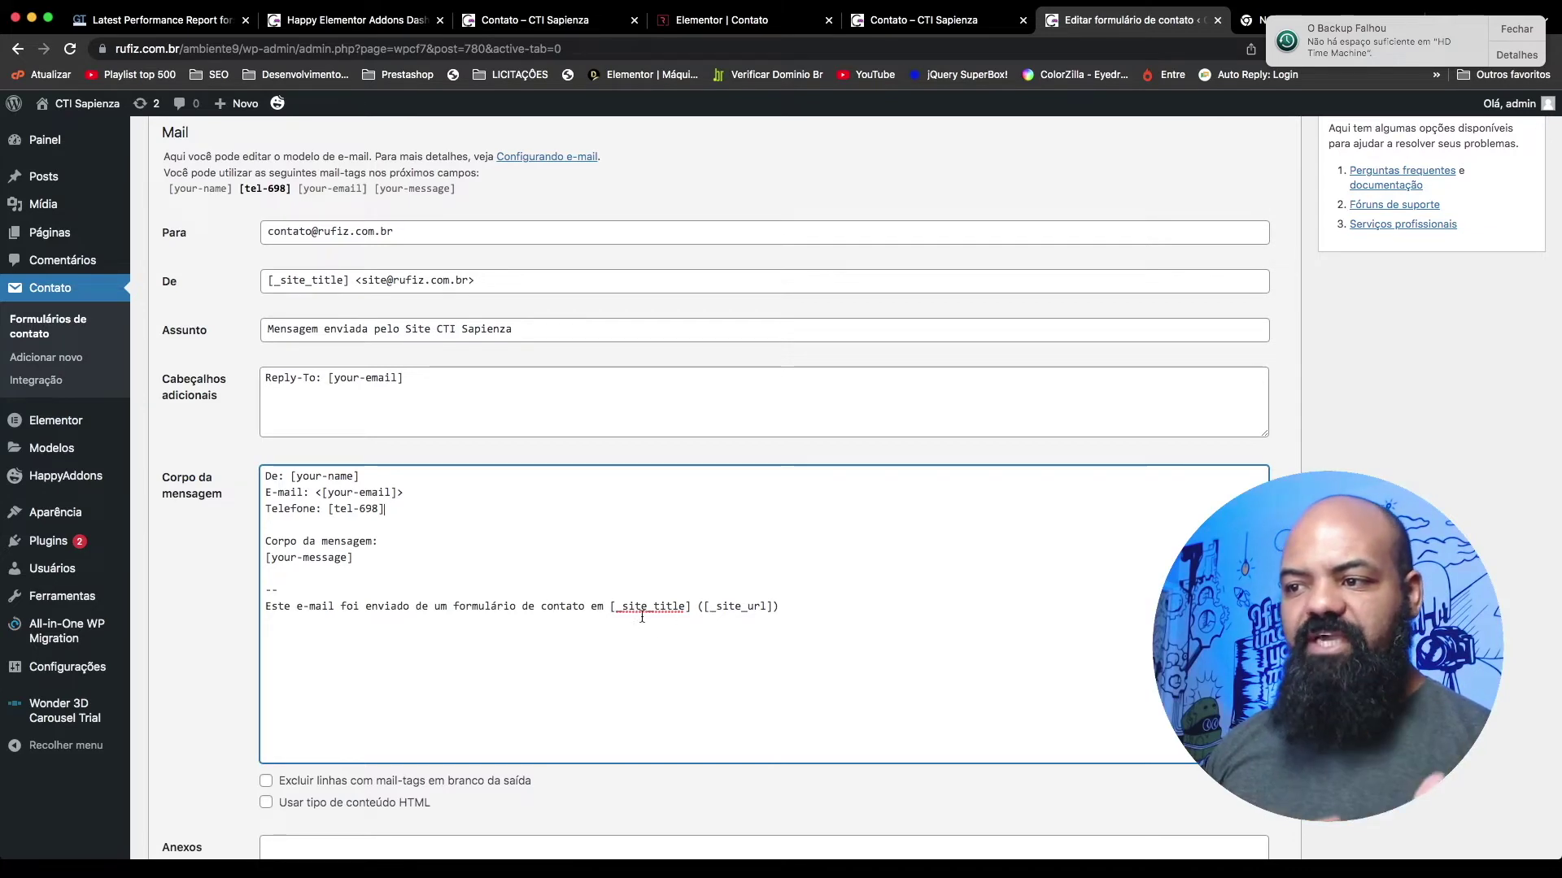
Step: Enable the HTML content type for the mail
{"action": "scroll", "coordinate": [762, 636], "scroll_direction": "down", "scroll_amount": 1}
{"action": "scroll", "coordinate": [762, 637], "scroll_direction": "down", "scroll_amount": 2}
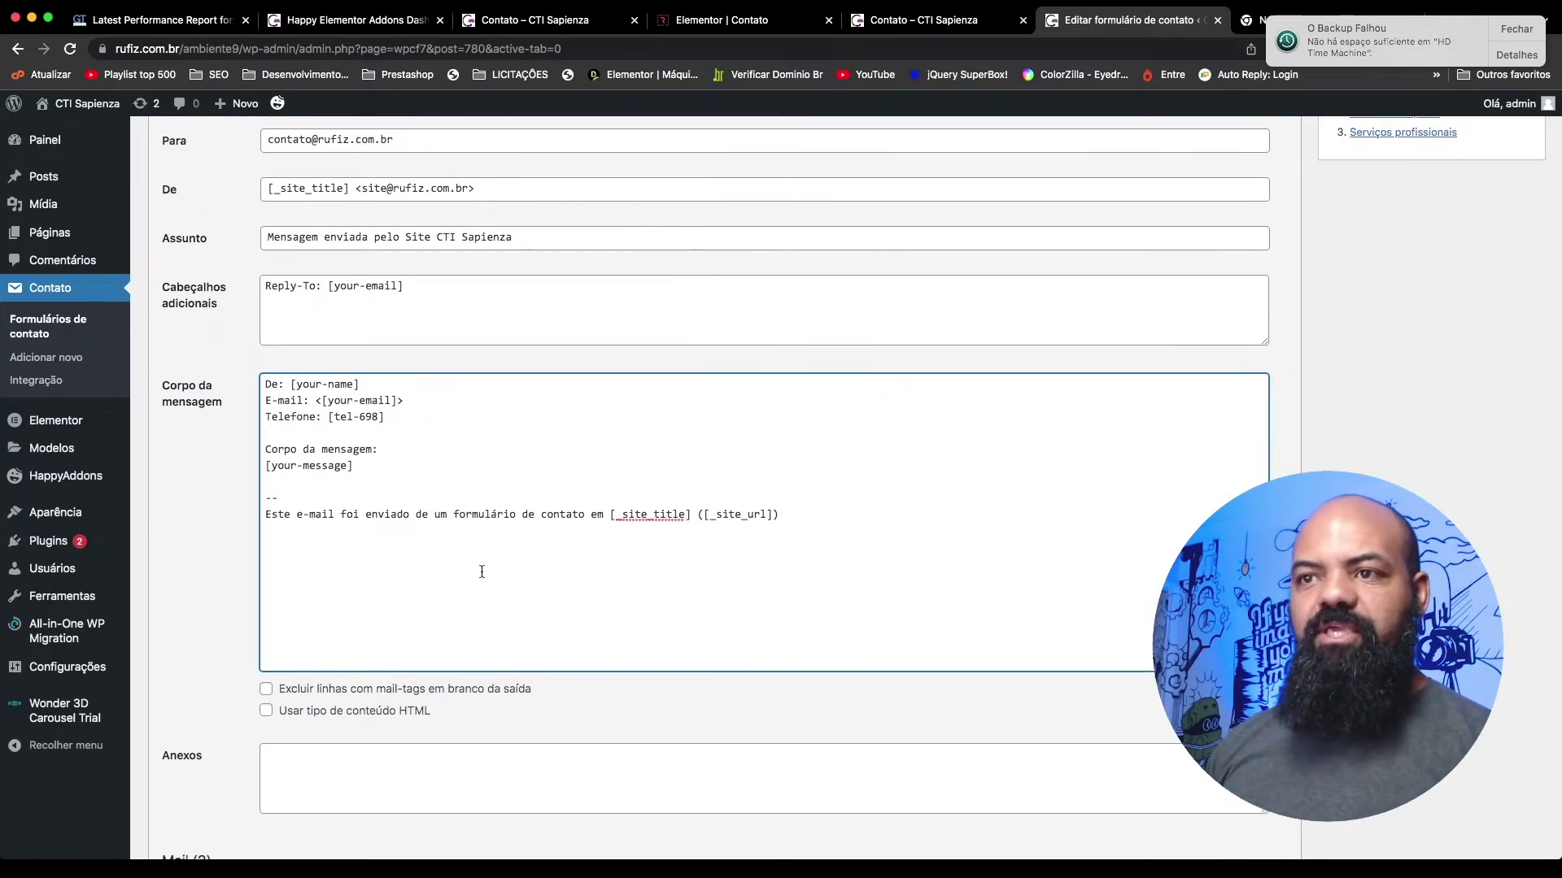
{"action": "left_click", "coordinate": [299, 626]}
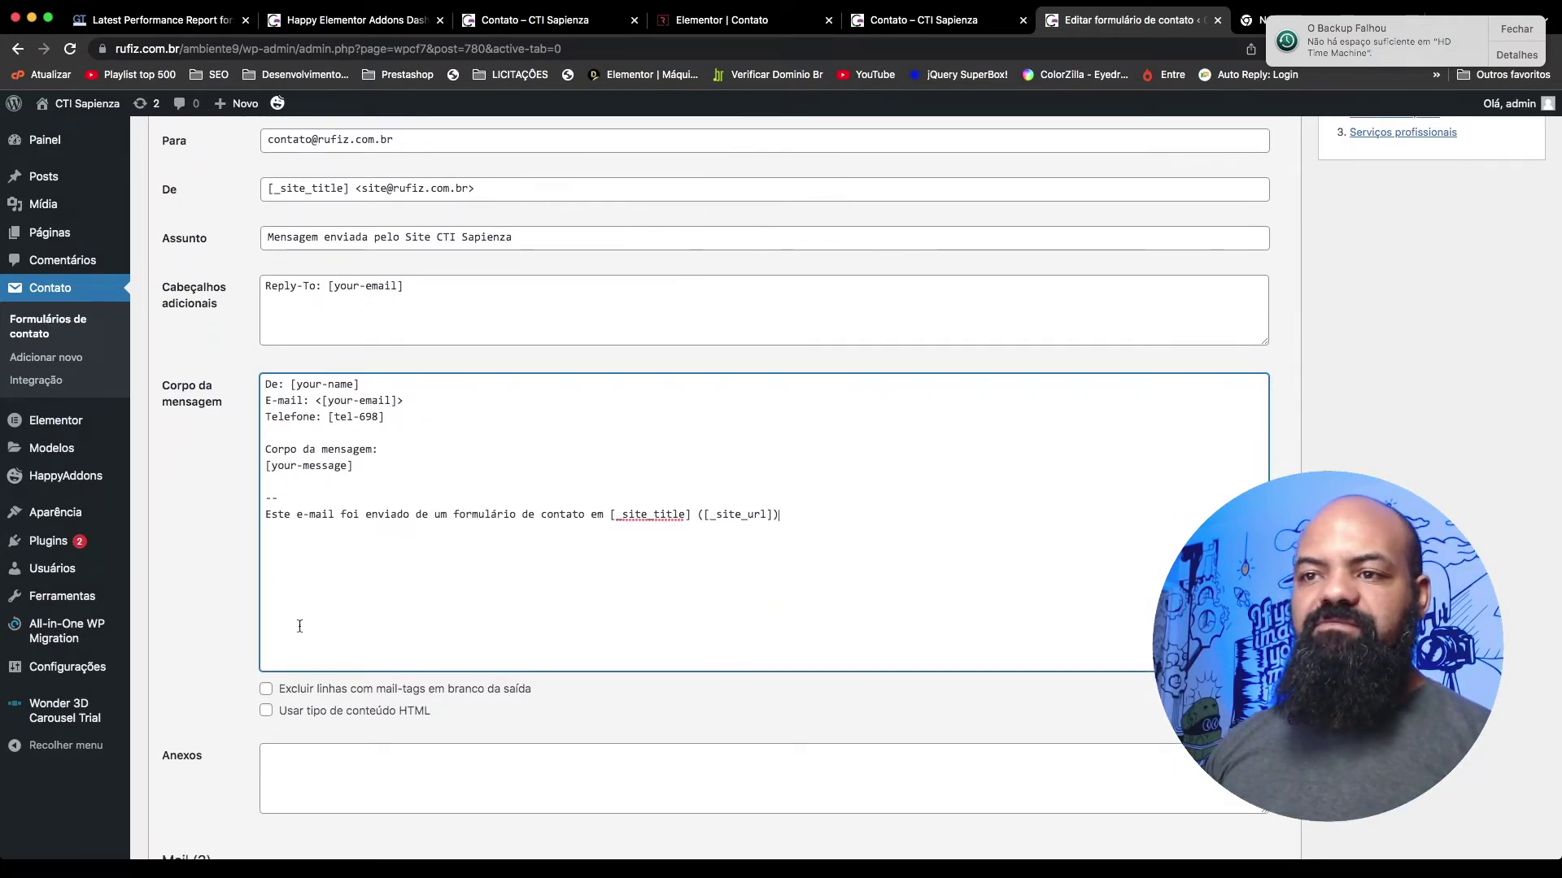
{"action": "left_click", "coordinate": [266, 711]}
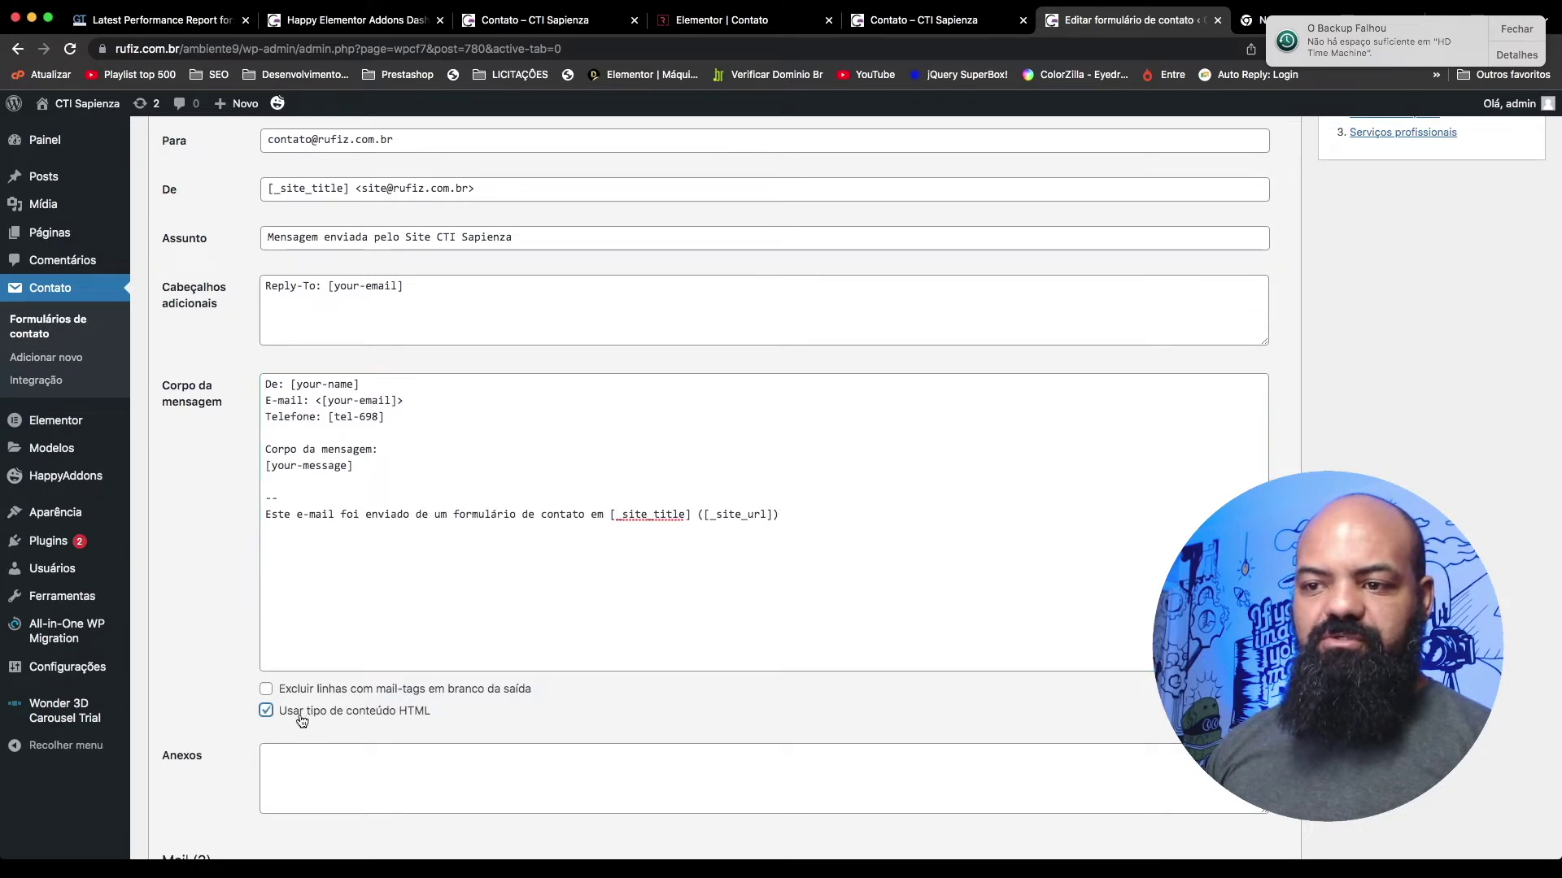
Step: Wrap the body's first-line label in bold tags so it reads <b>De:</b> [your-name]
{"action": "left_click", "coordinate": [359, 392]}
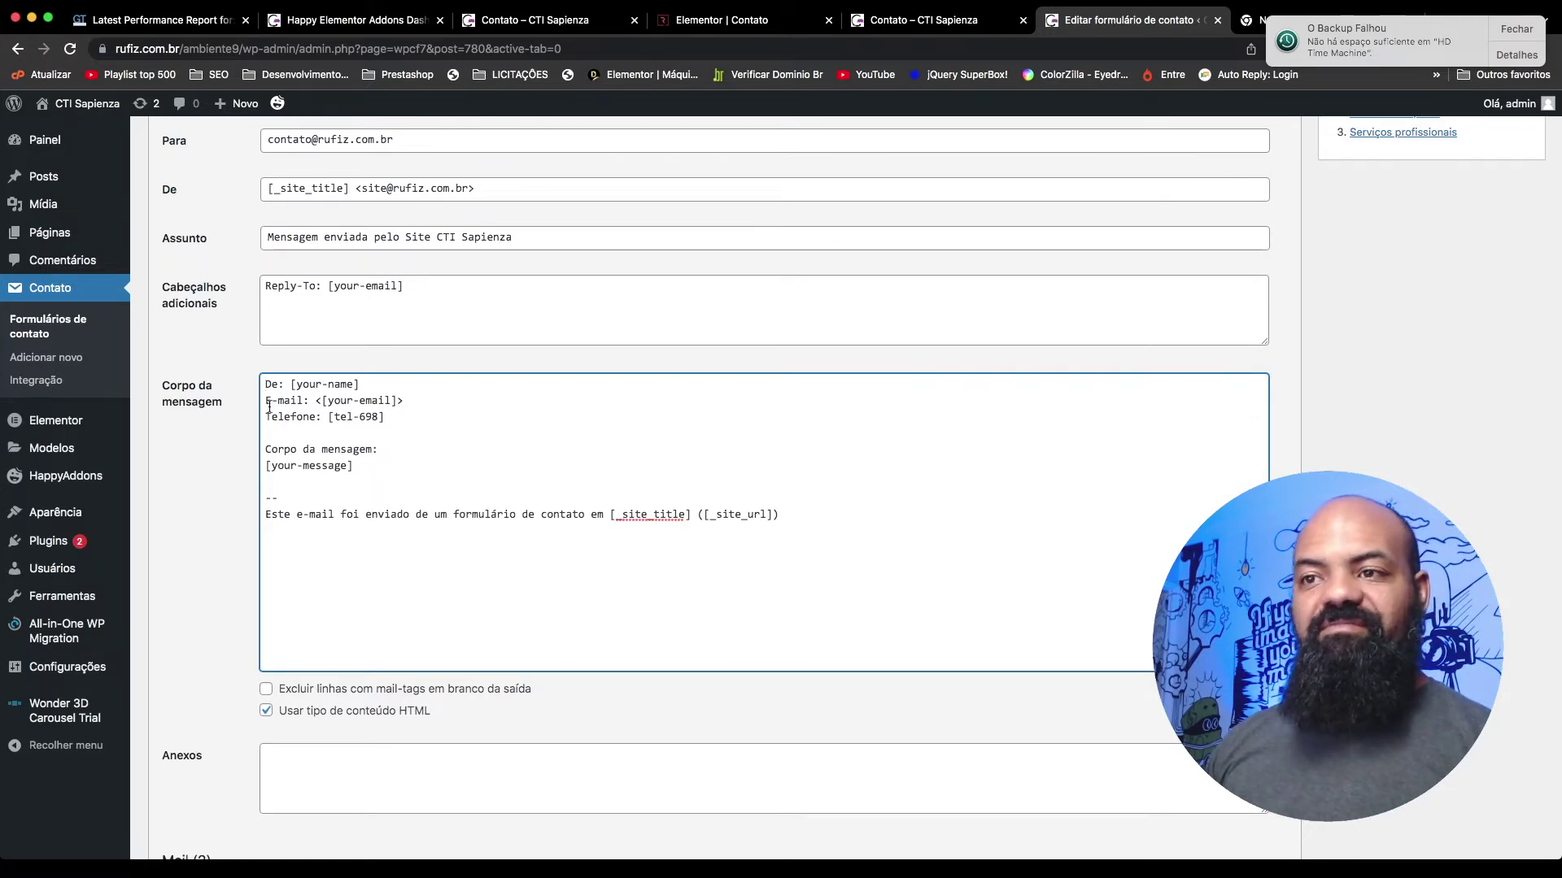
{"action": "left_click_drag", "start_coordinate": [290, 387], "coordinate": [265, 385]}
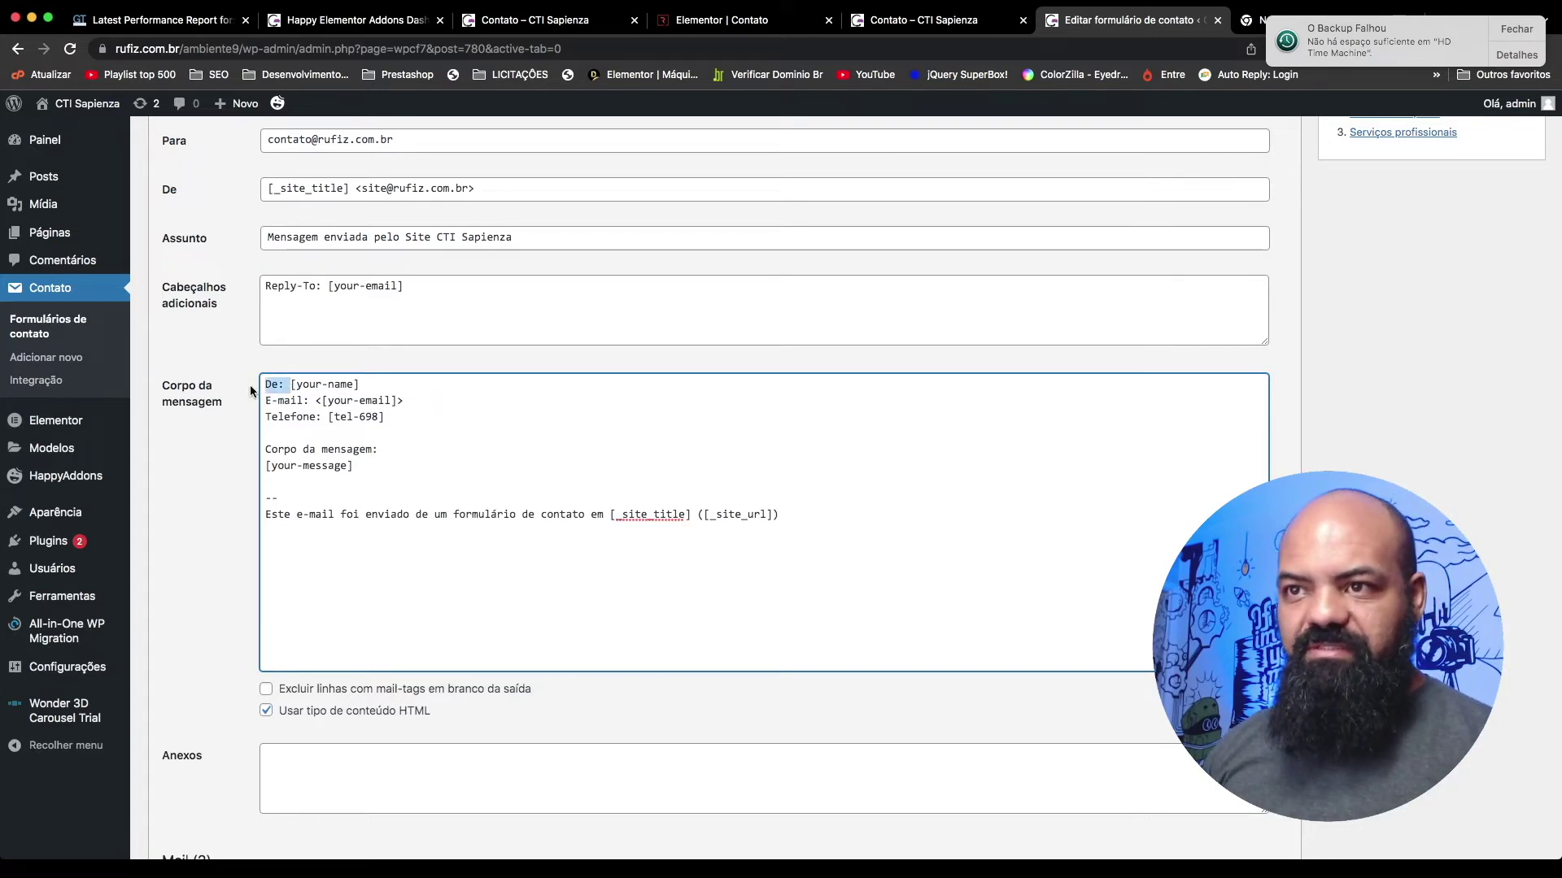
{"action": "left_click", "coordinate": [266, 384]}
{"action": "type", "text": "<b><"}
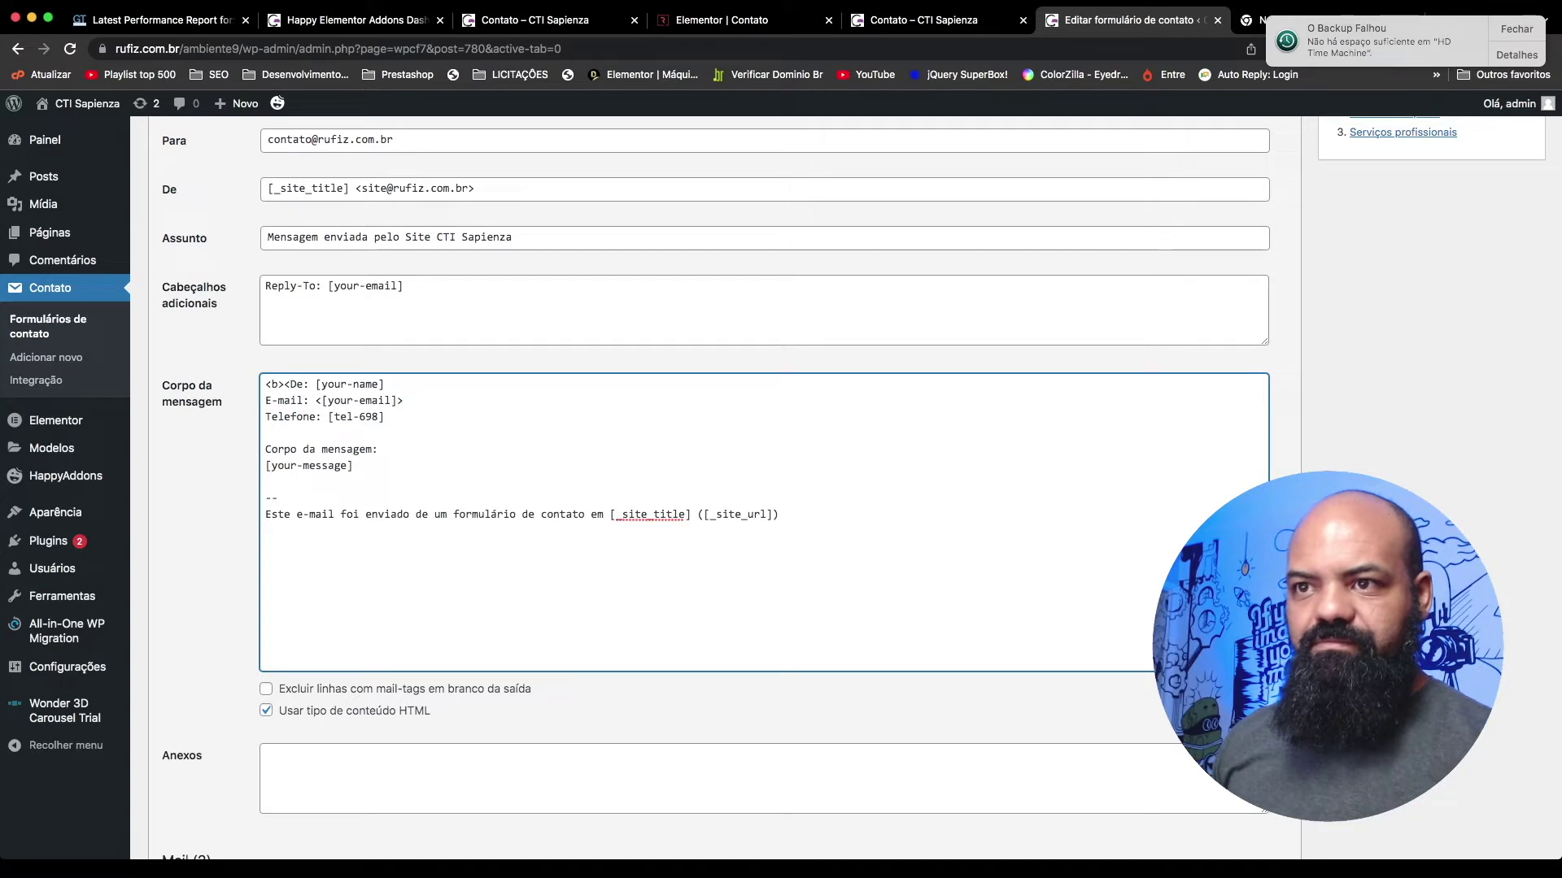
{"action": "key", "text": "BackSpace"}
{"action": "left_click", "coordinate": [302, 384]}
{"action": "type", "text": "</b>"}
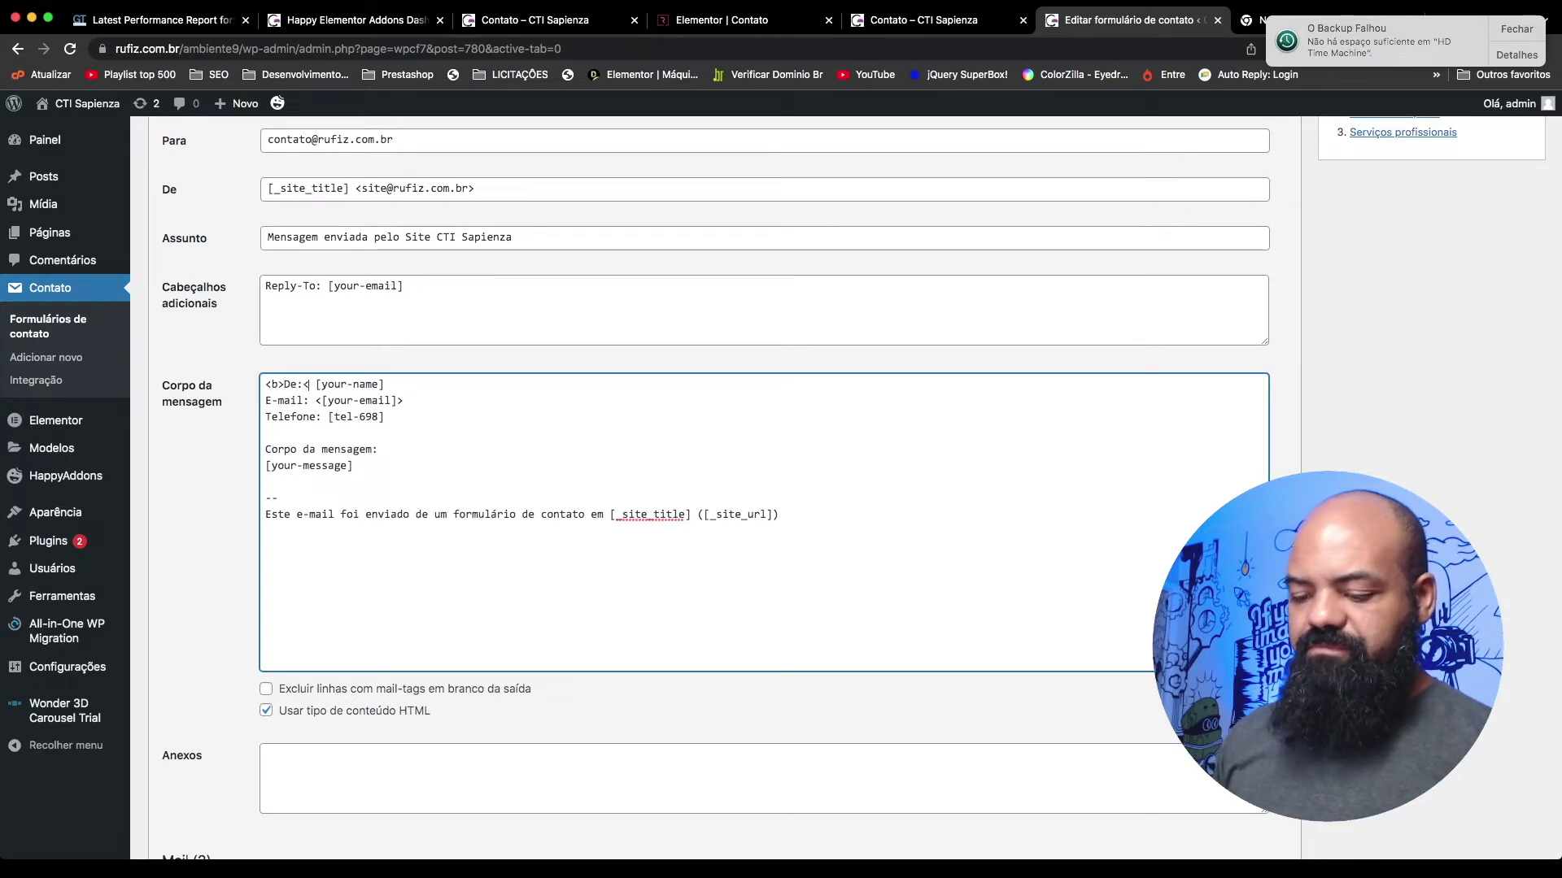
{"action": "left_click", "coordinate": [542, 390]}
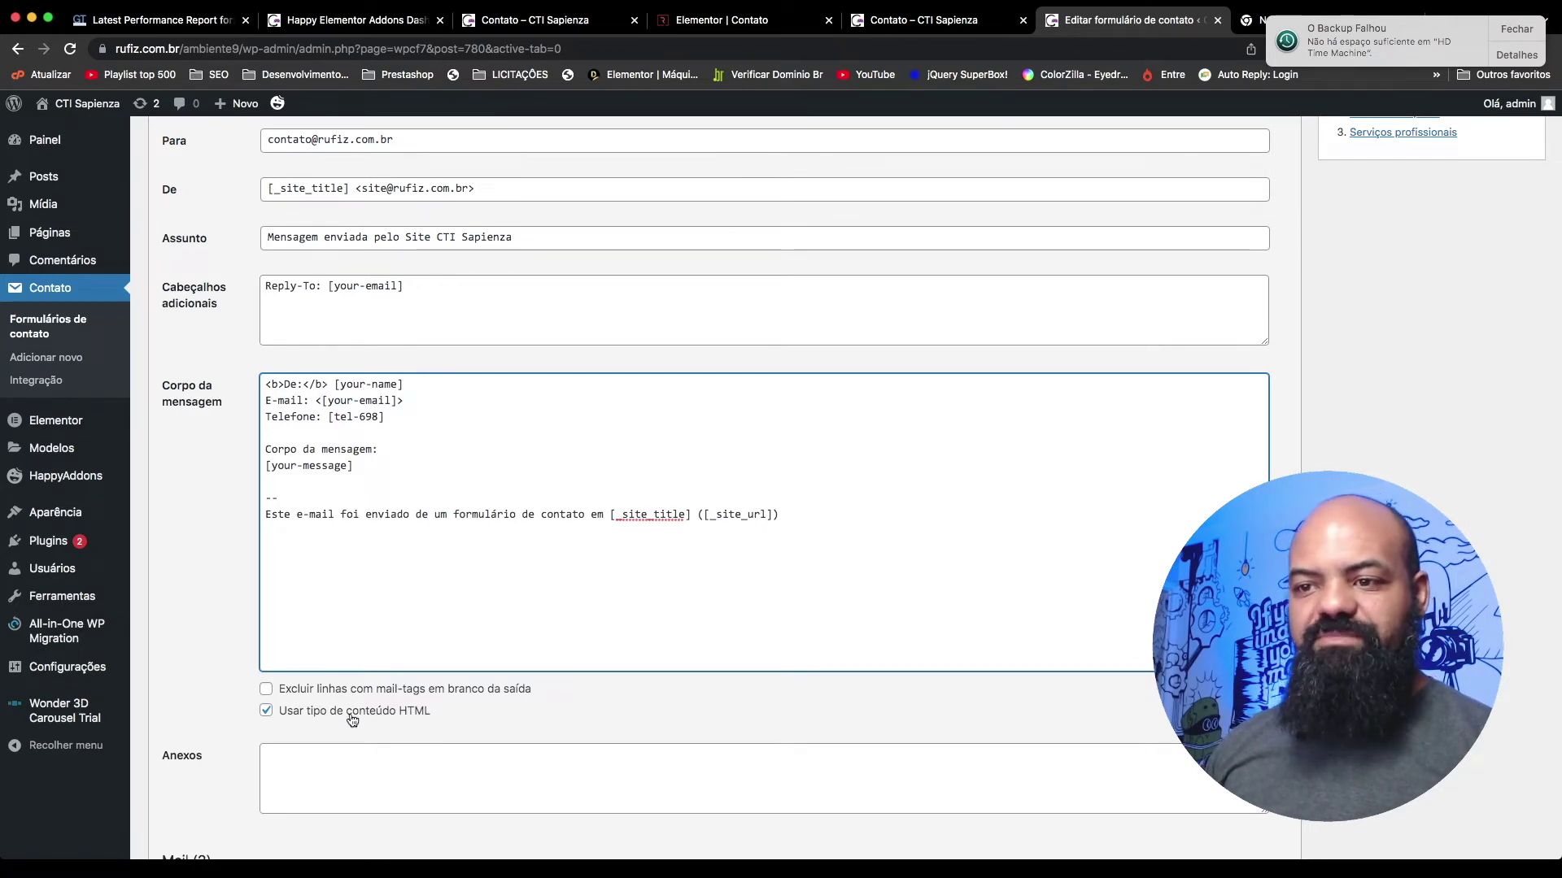
{"action": "left_click", "coordinate": [399, 591]}
{"action": "scroll", "coordinate": [342, 580], "scroll_direction": "down", "scroll_amount": 5}
{"action": "left_click", "coordinate": [313, 612]}
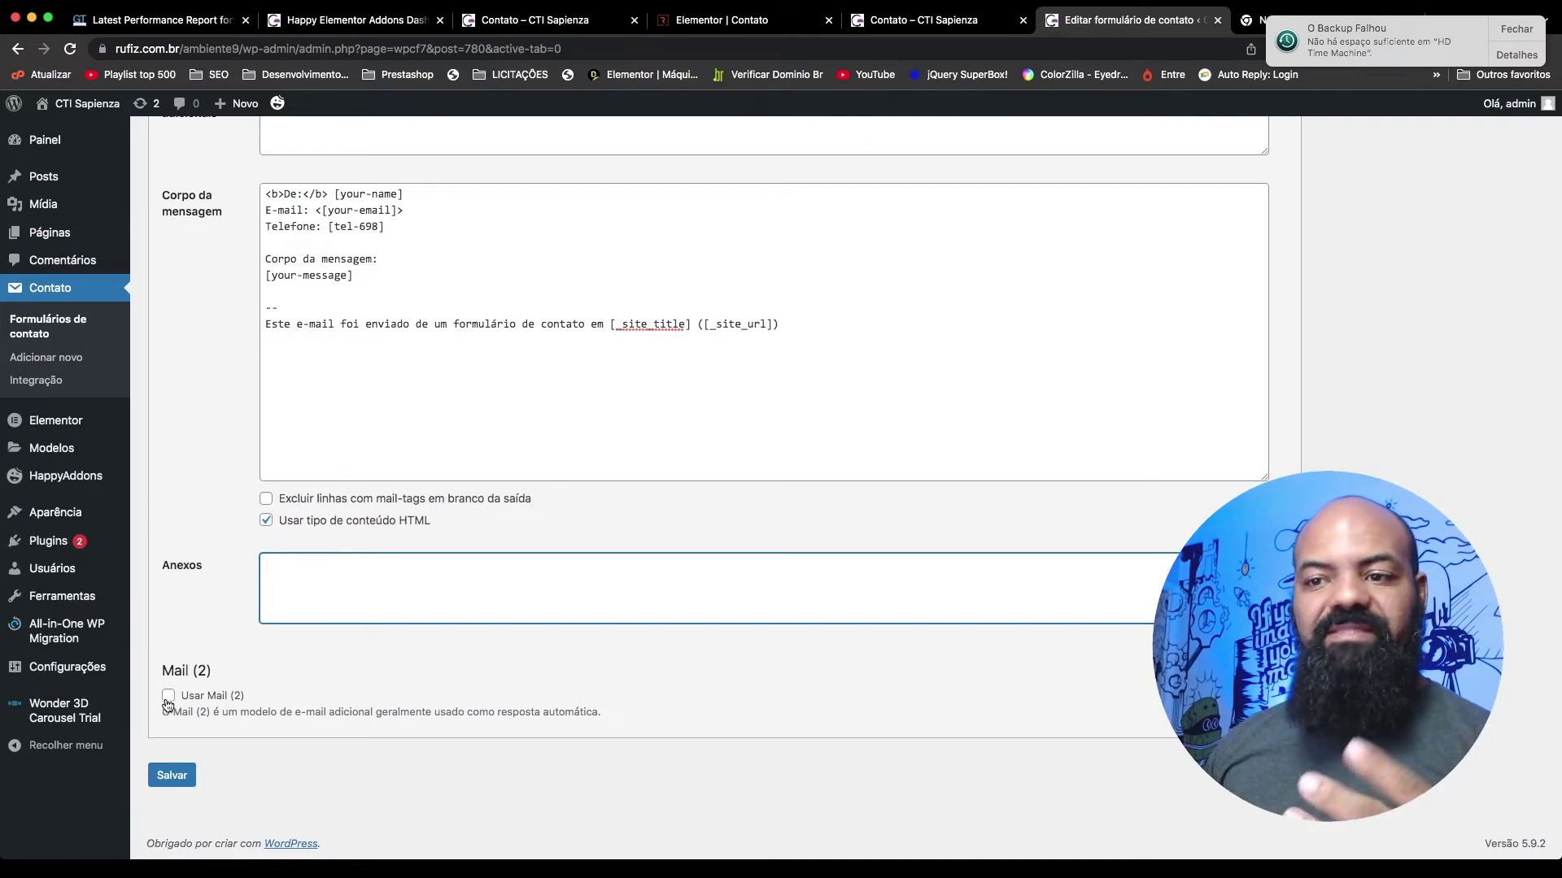
Step: Enable Mail (2) and change the sender mailbox from wordpress to sac
{"action": "left_click", "coordinate": [169, 696]}
{"action": "scroll", "coordinate": [393, 638], "scroll_direction": "down", "scroll_amount": 5}
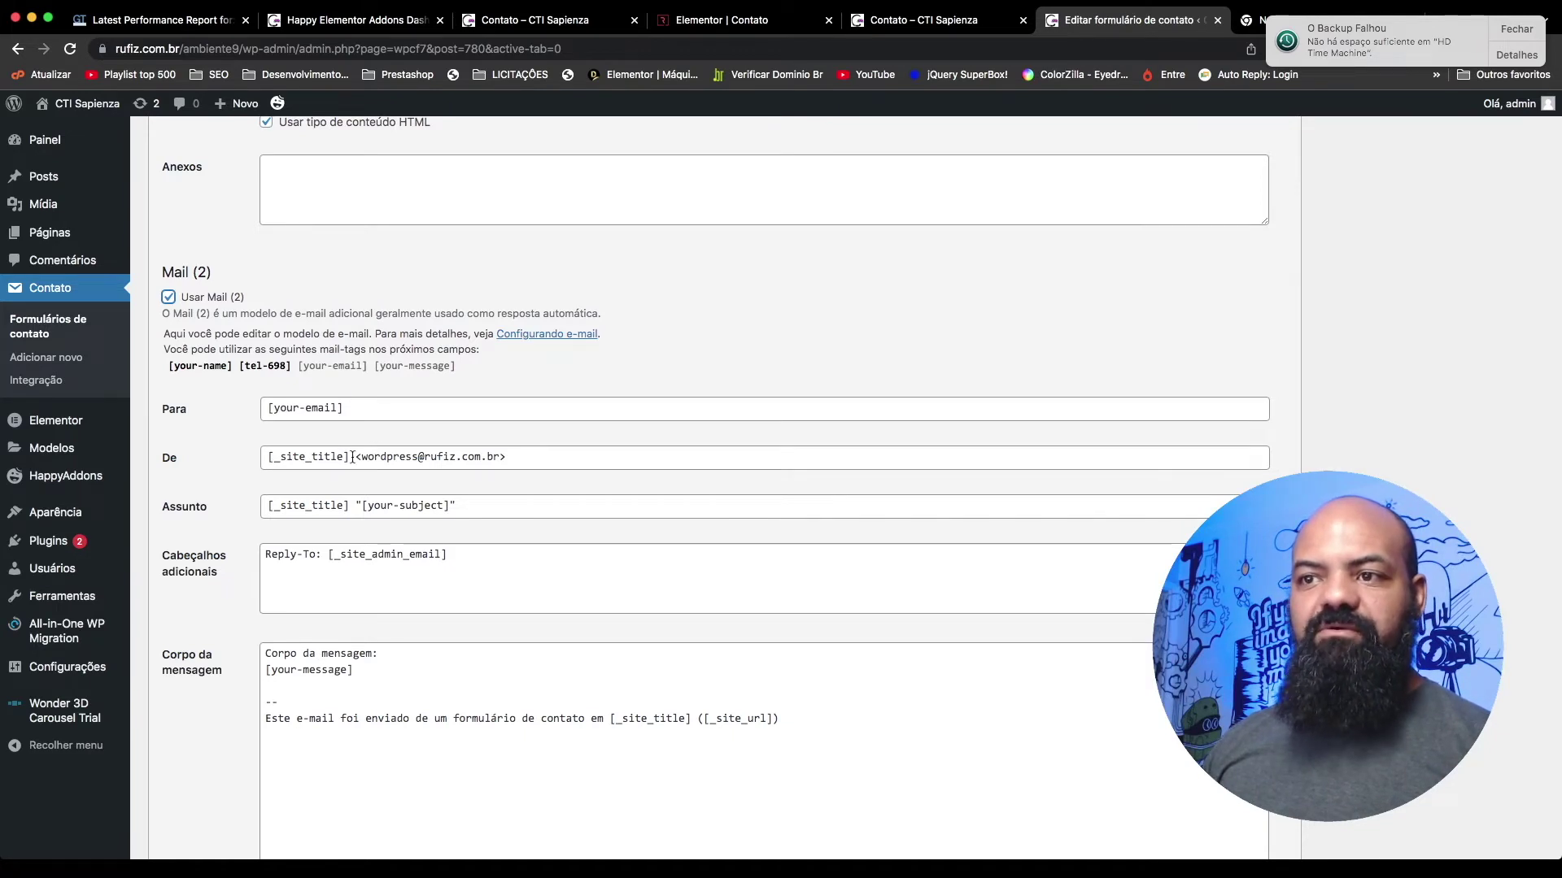
{"action": "scroll", "coordinate": [389, 466], "scroll_direction": "up", "scroll_amount": 1}
{"action": "double_click", "coordinate": [388, 456]}
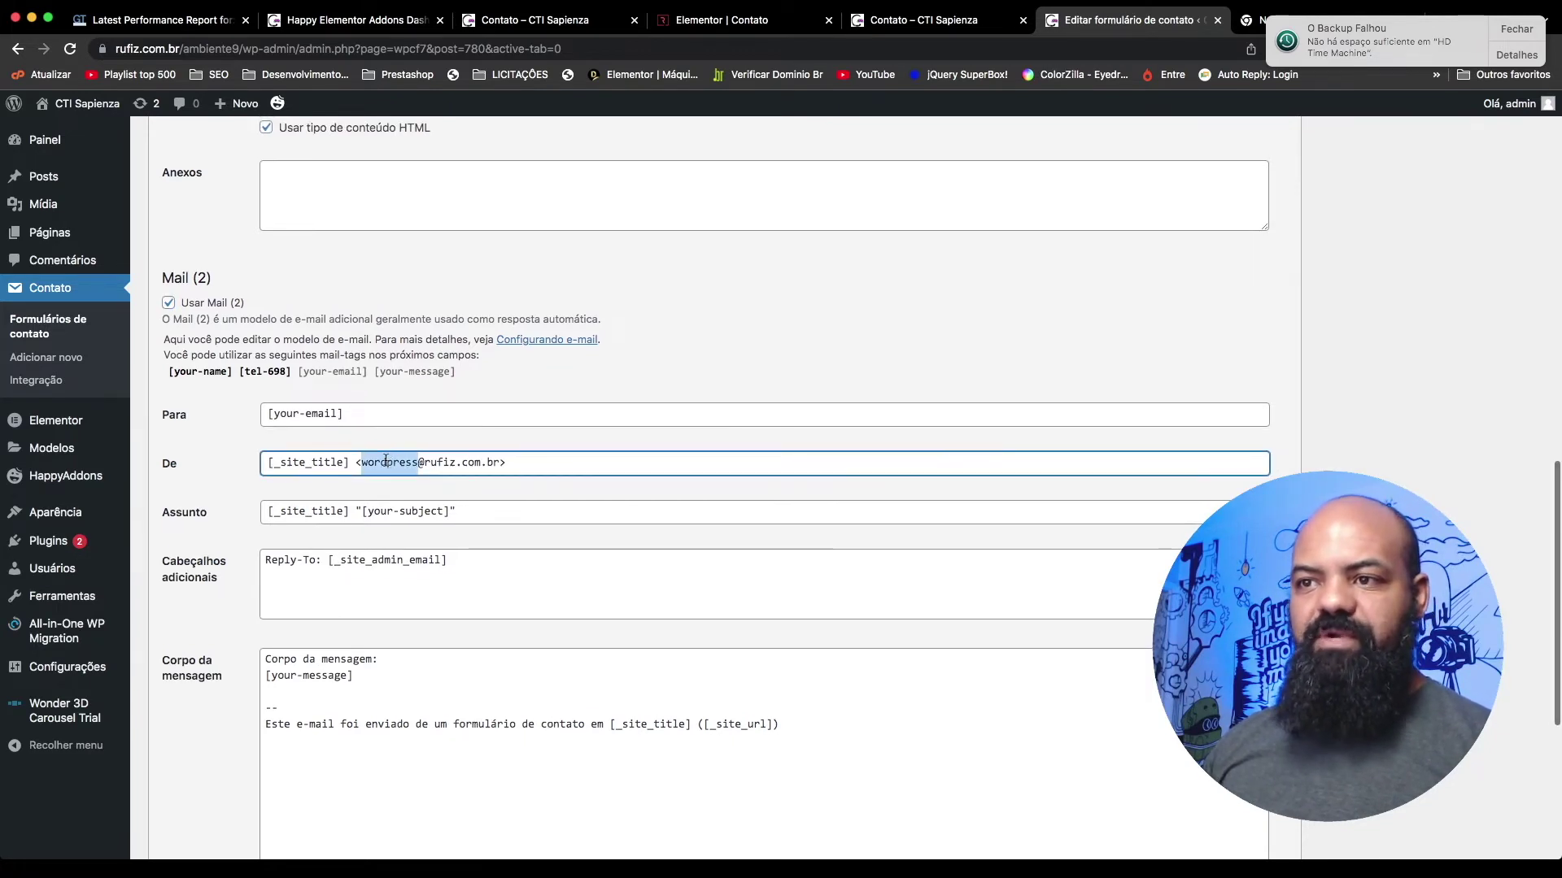
{"action": "type", "text": "Site"}
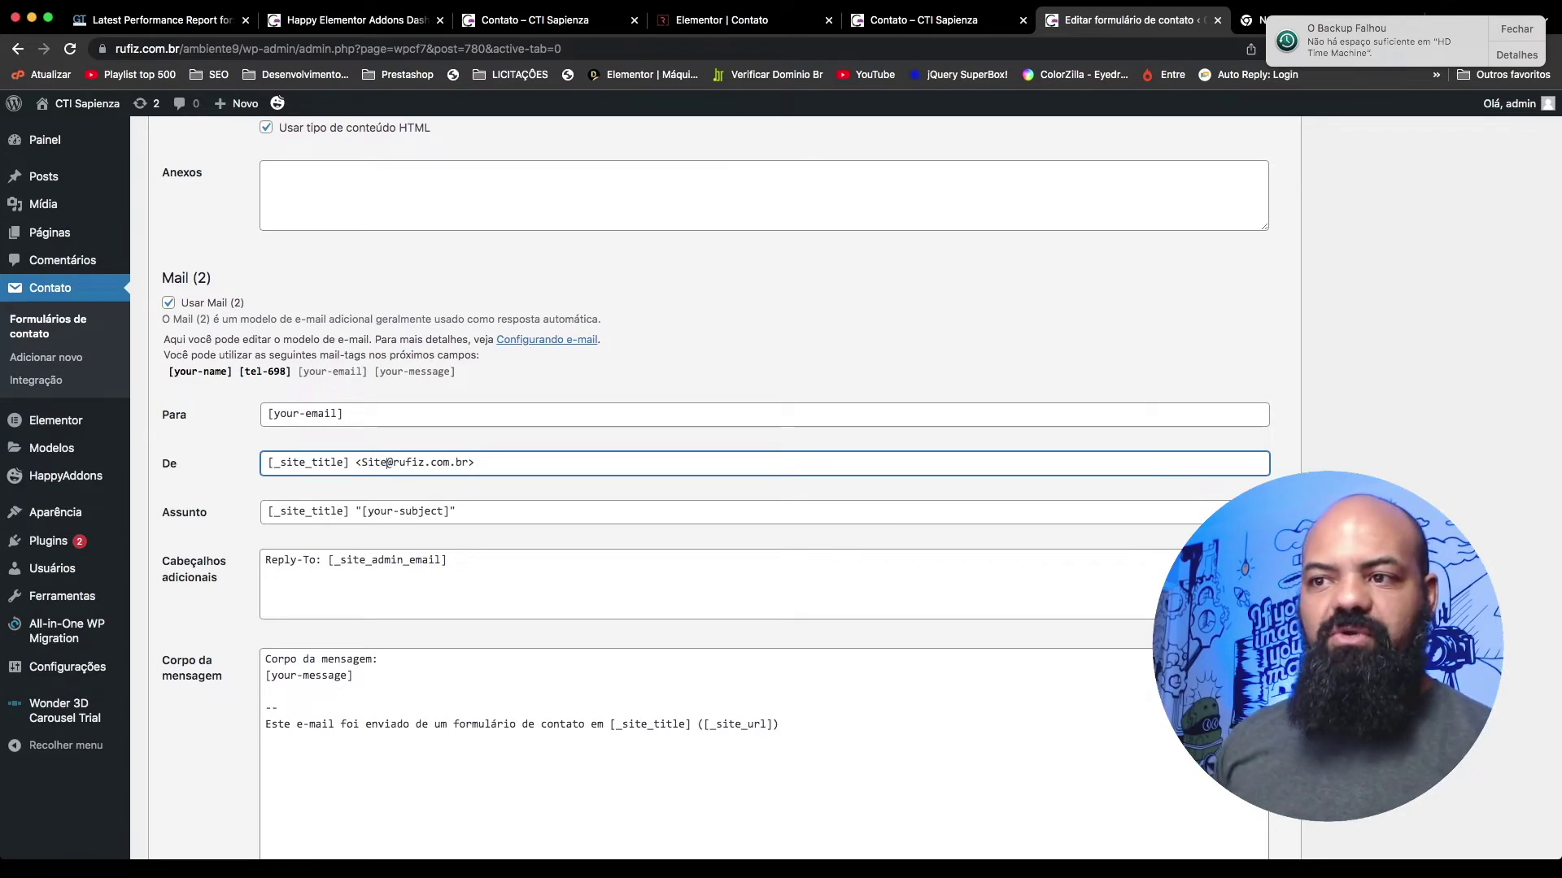
{"action": "key", "text": "BackSpace"}
{"action": "key", "text": "BackSpace"}
{"action": "key", "text": "BackSpace"}
{"action": "key", "text": "BackSpace"}
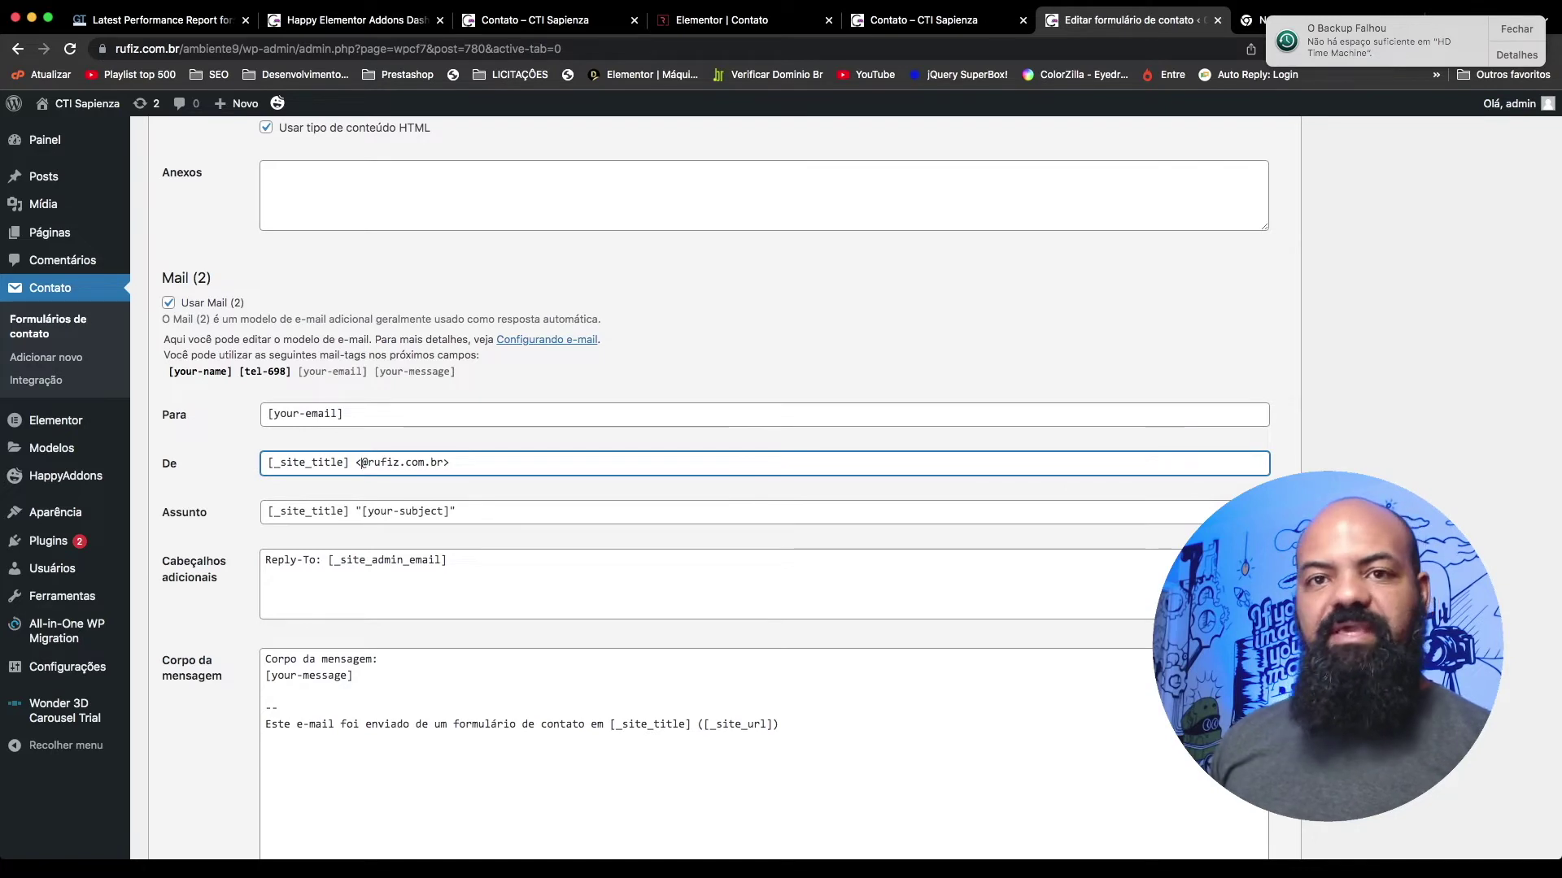
{"action": "type", "text": "sac"}
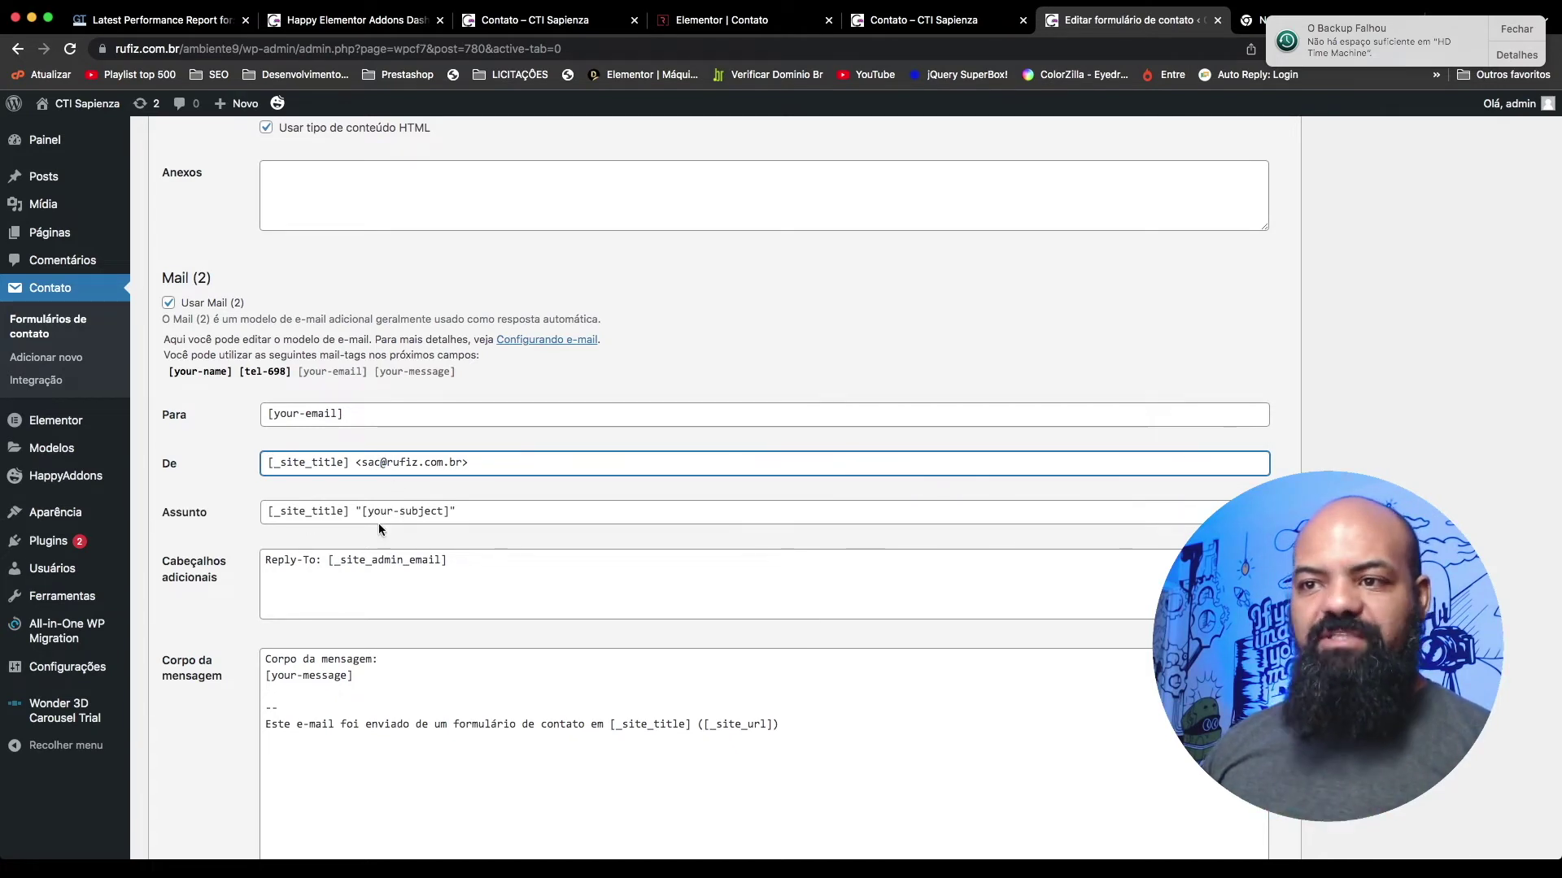
Step: Set the auto-reply subject to 'Resposta automatica do site Rufiz'
{"action": "left_click_drag", "start_coordinate": [471, 511], "coordinate": [188, 514]}
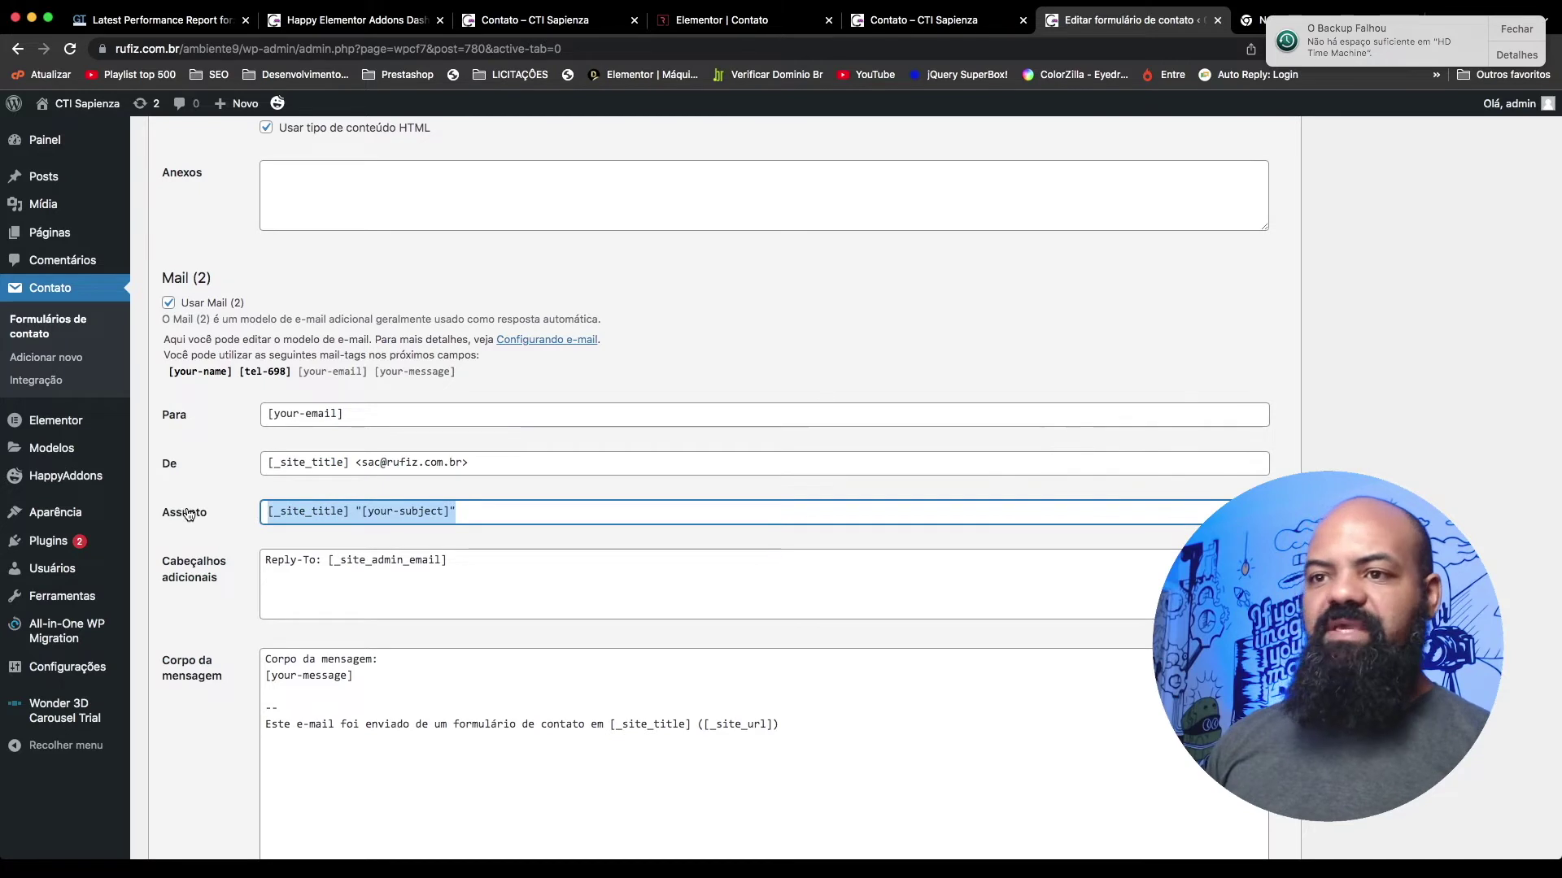
{"action": "key", "text": "BackSpace"}
{"action": "type", "text": "Resposta automat"}
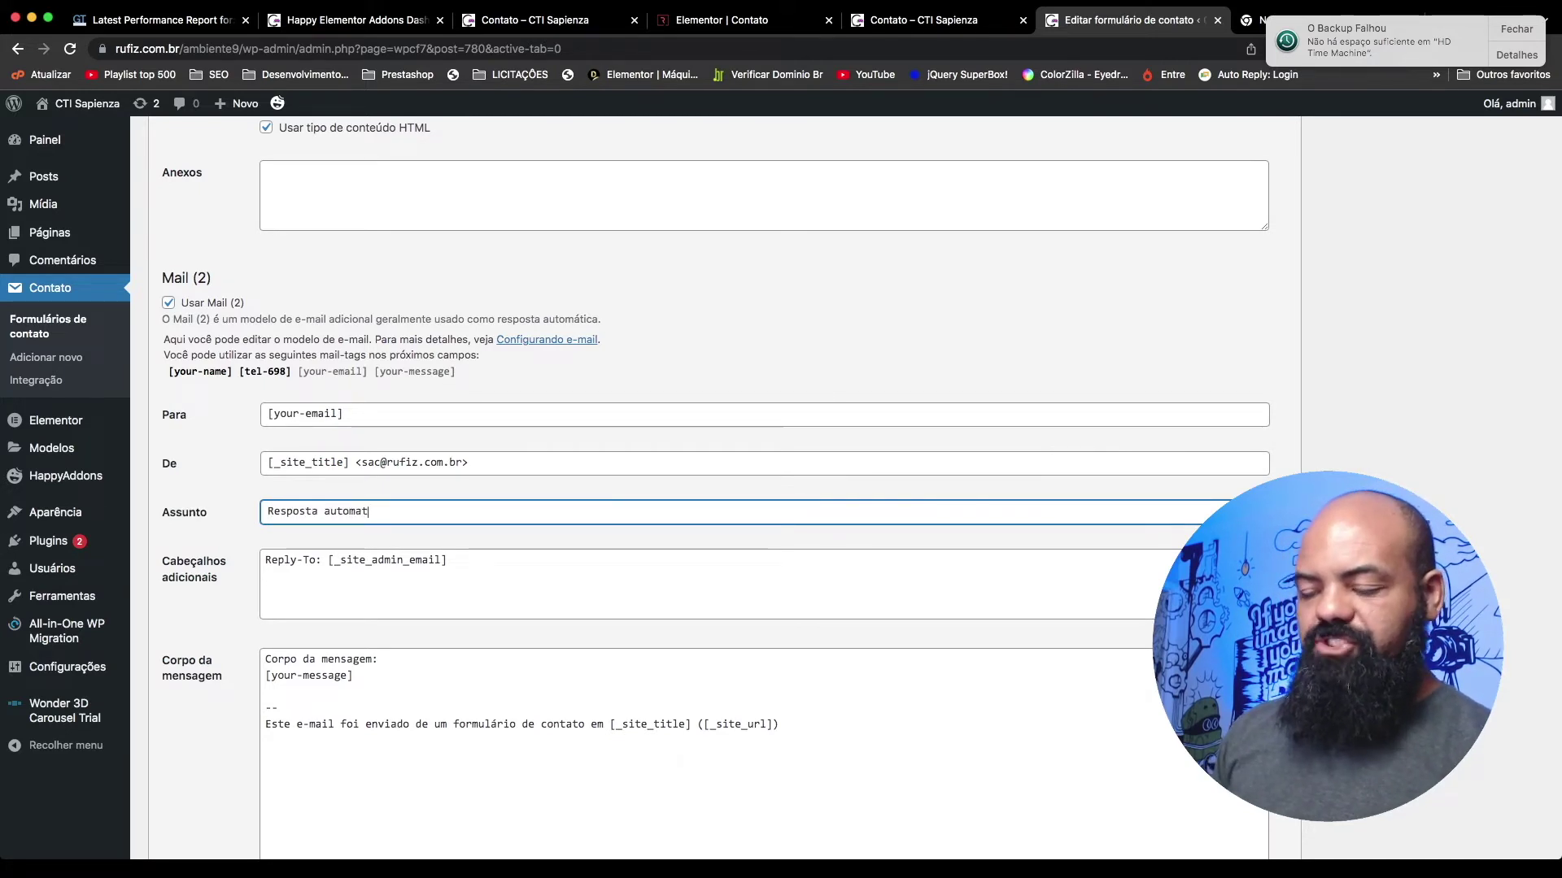
{"action": "type", "text": "ica "}
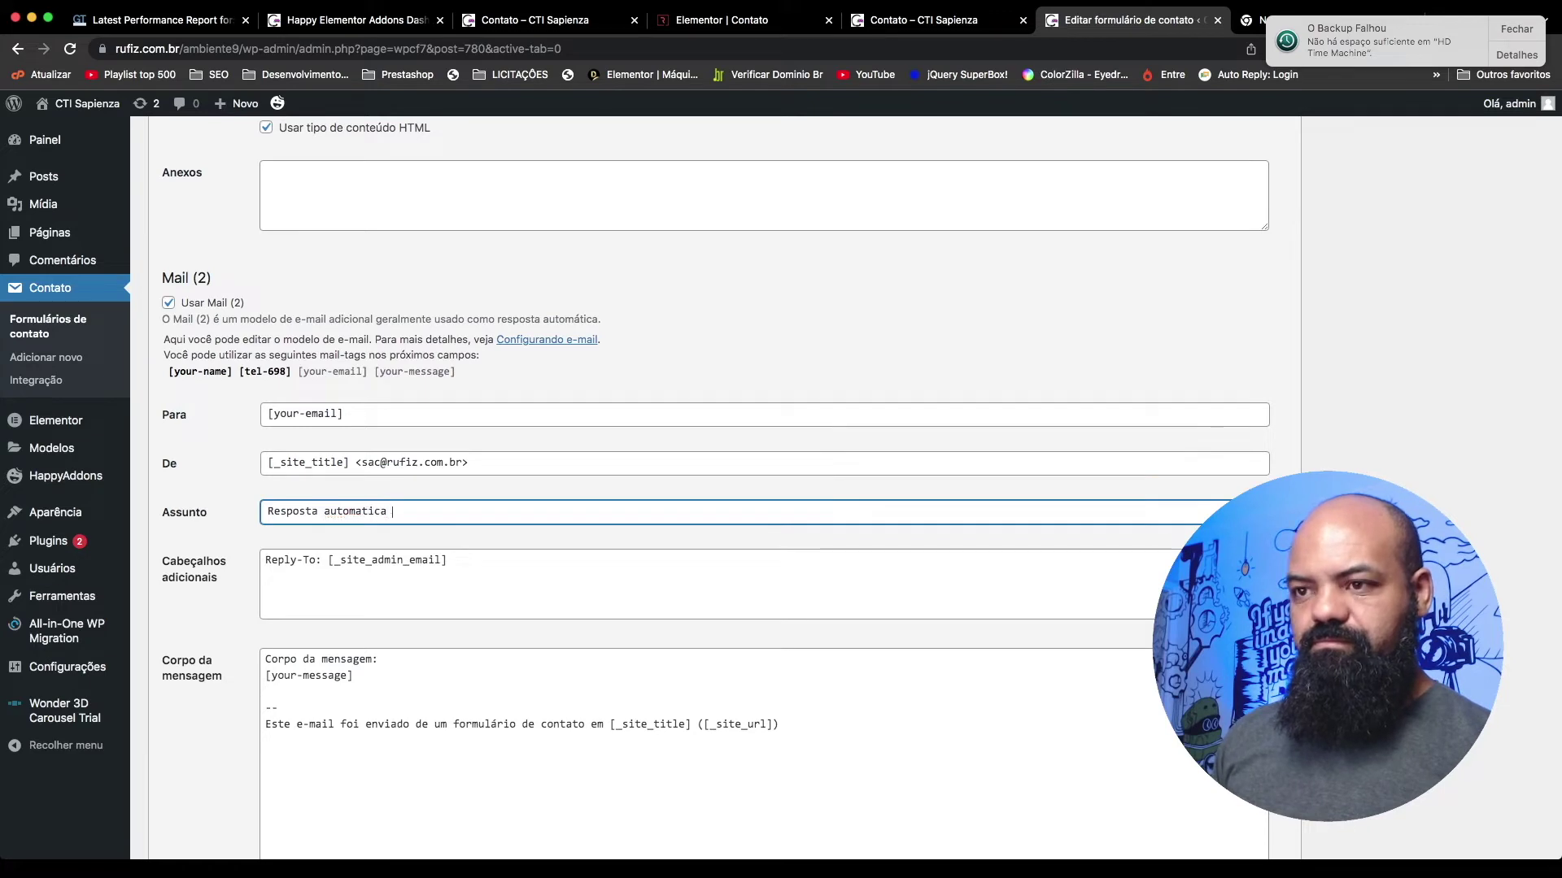
{"action": "type", "text": "do site Rufiz"}
{"action": "left_click", "coordinate": [446, 602]}
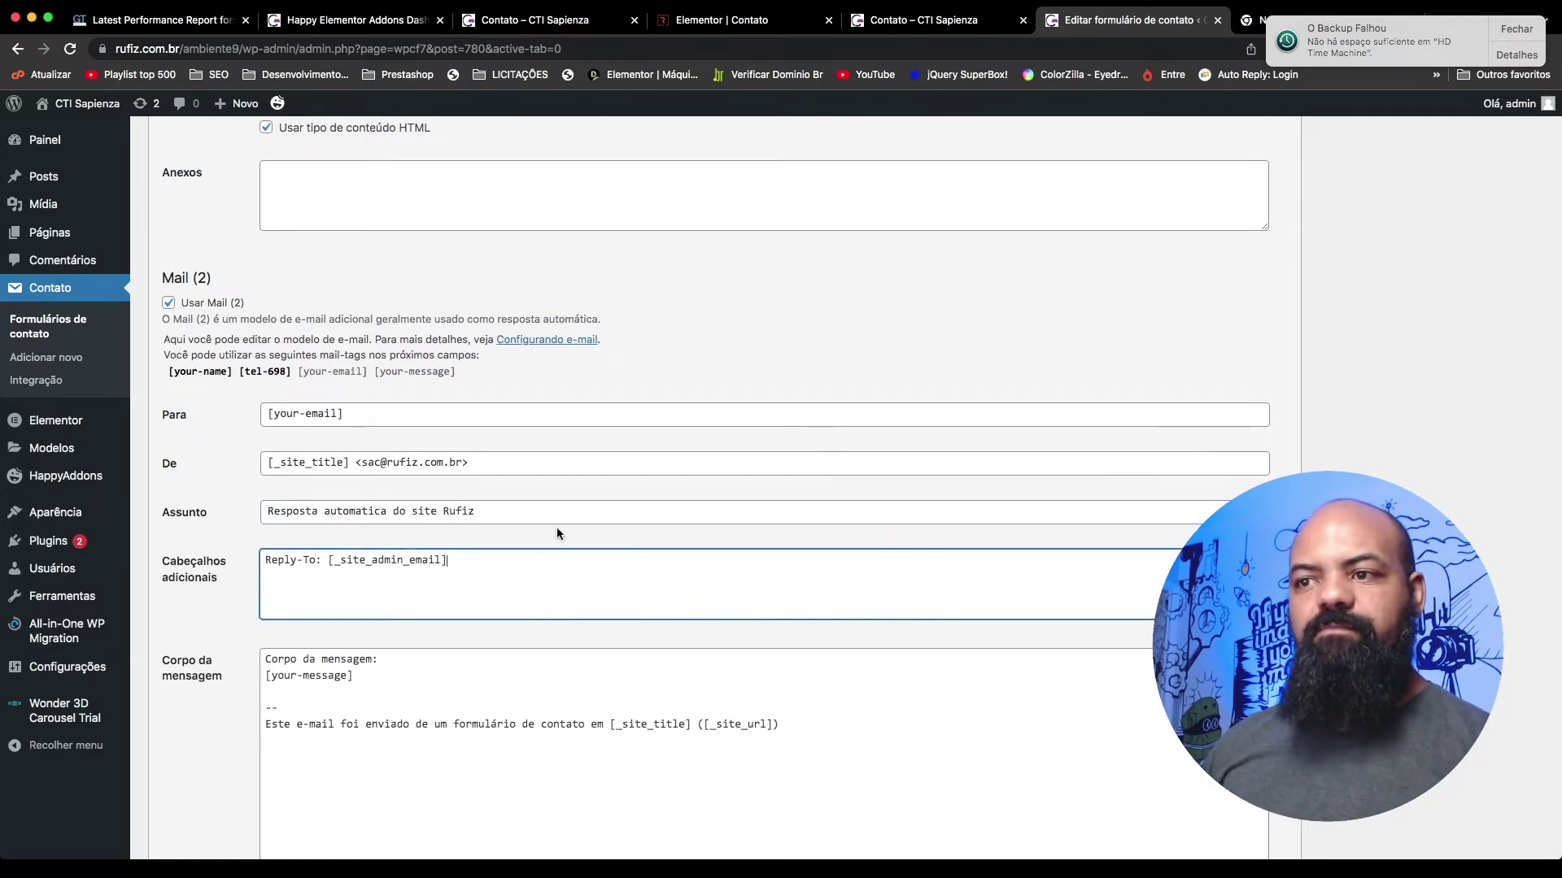
{"action": "left_click", "coordinate": [538, 513]}
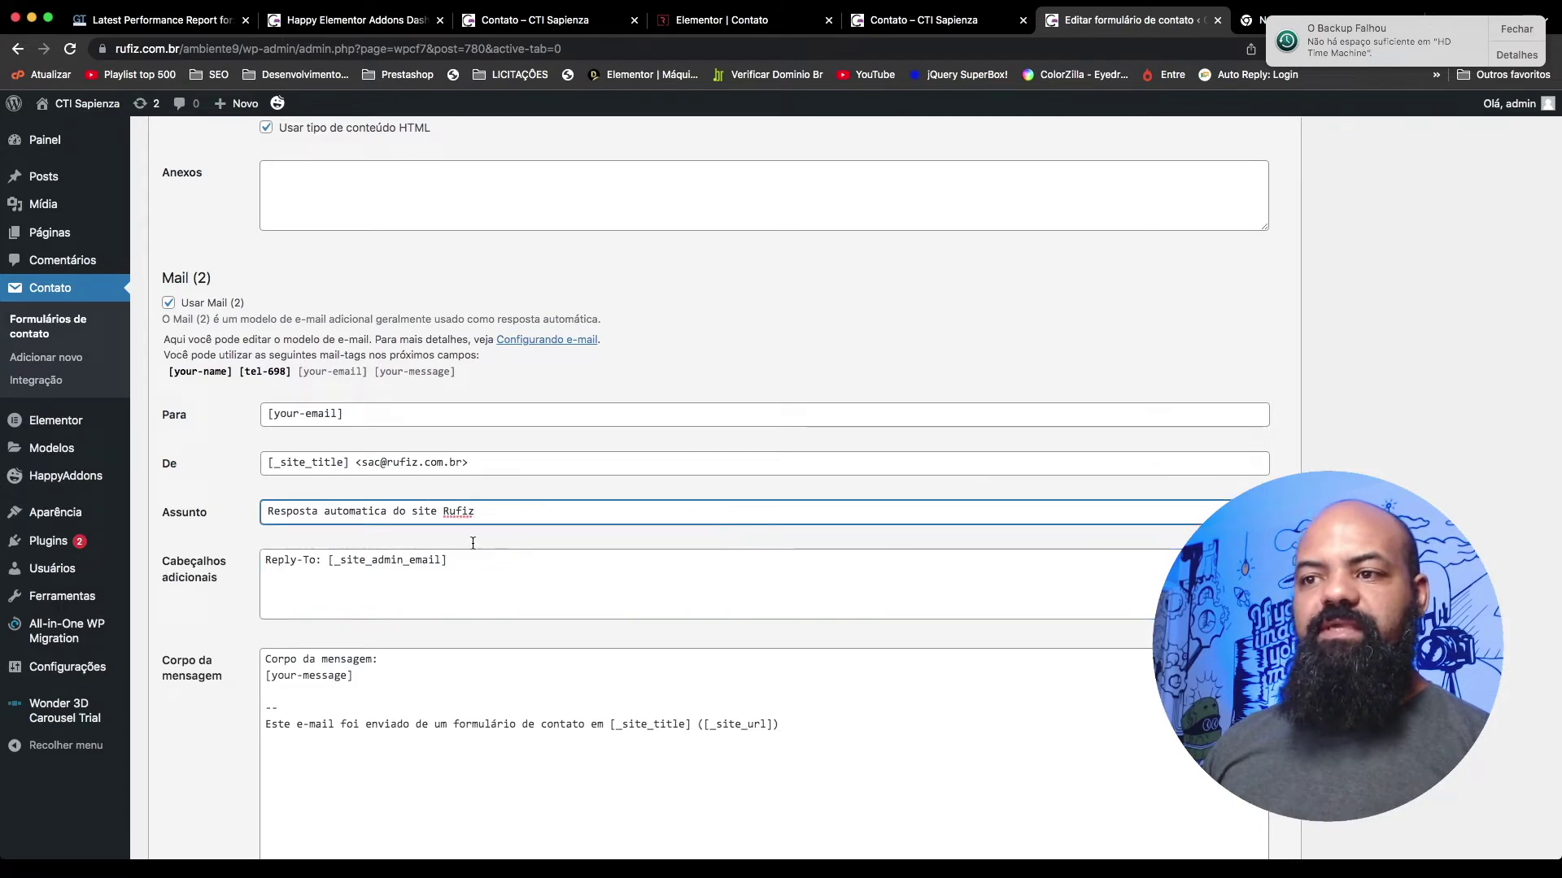
{"action": "left_click", "coordinate": [460, 576]}
{"action": "left_click", "coordinate": [326, 562]}
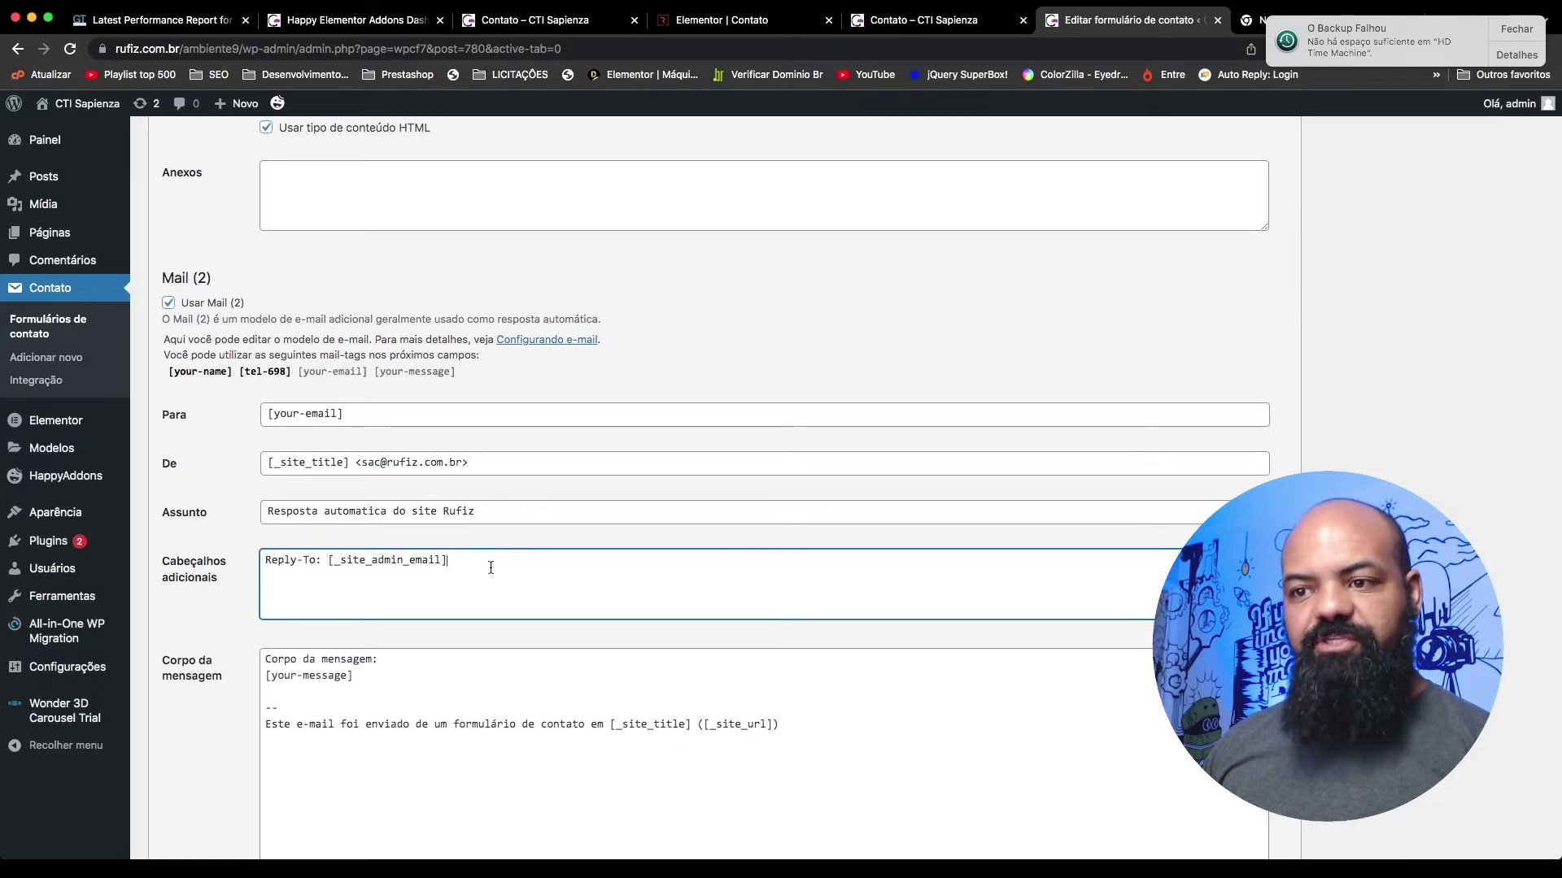
{"action": "scroll", "coordinate": [492, 567], "scroll_direction": "down", "scroll_amount": 2}
{"action": "left_click", "coordinate": [389, 591]}
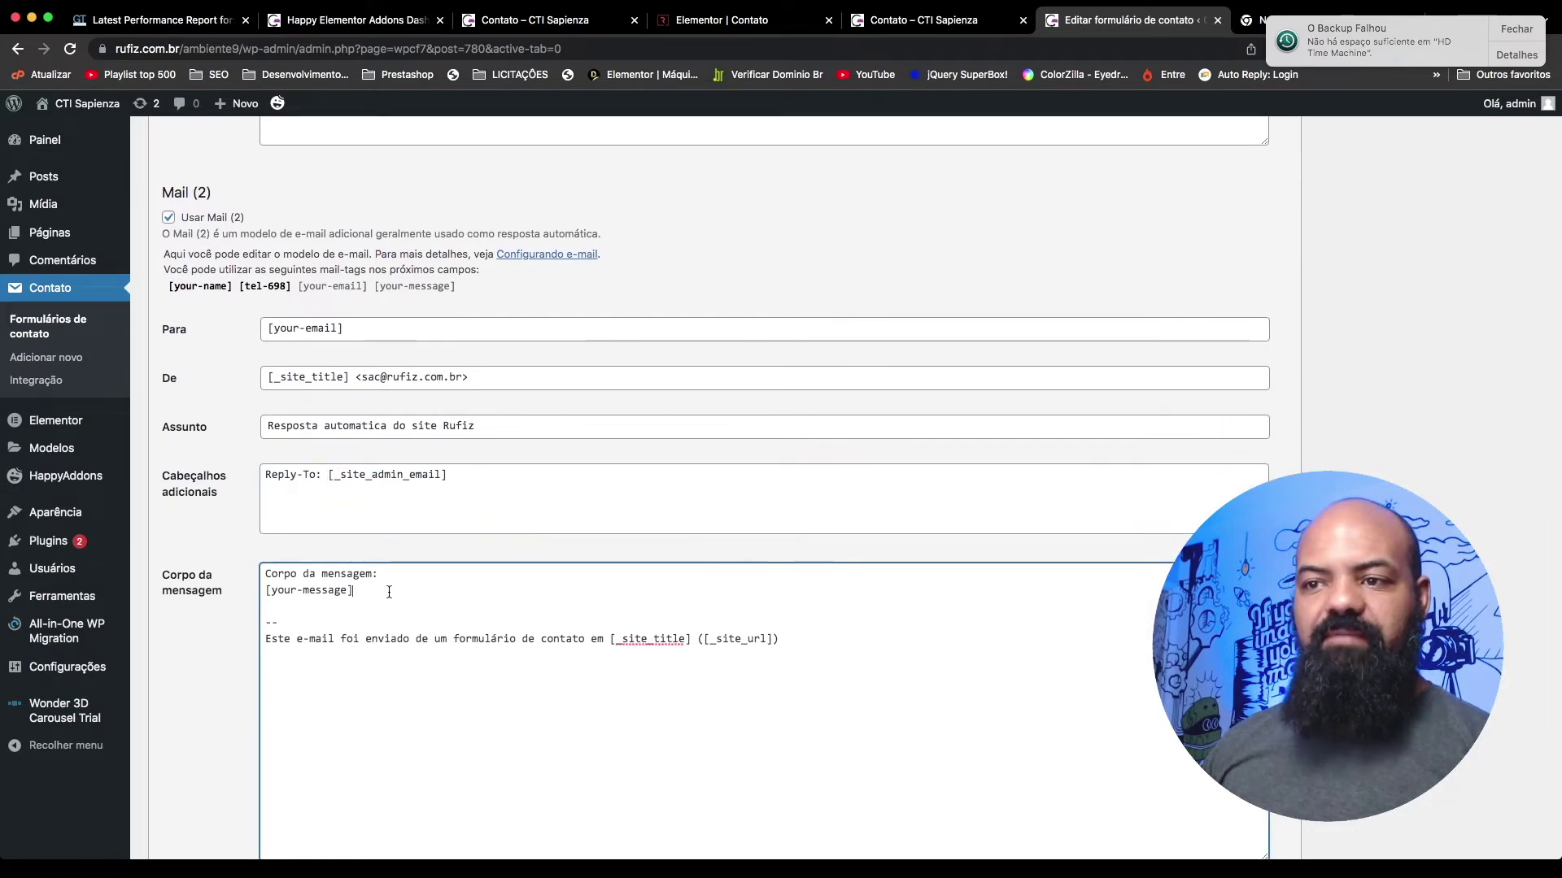
{"action": "scroll", "coordinate": [394, 584], "scroll_direction": "up", "scroll_amount": 1}
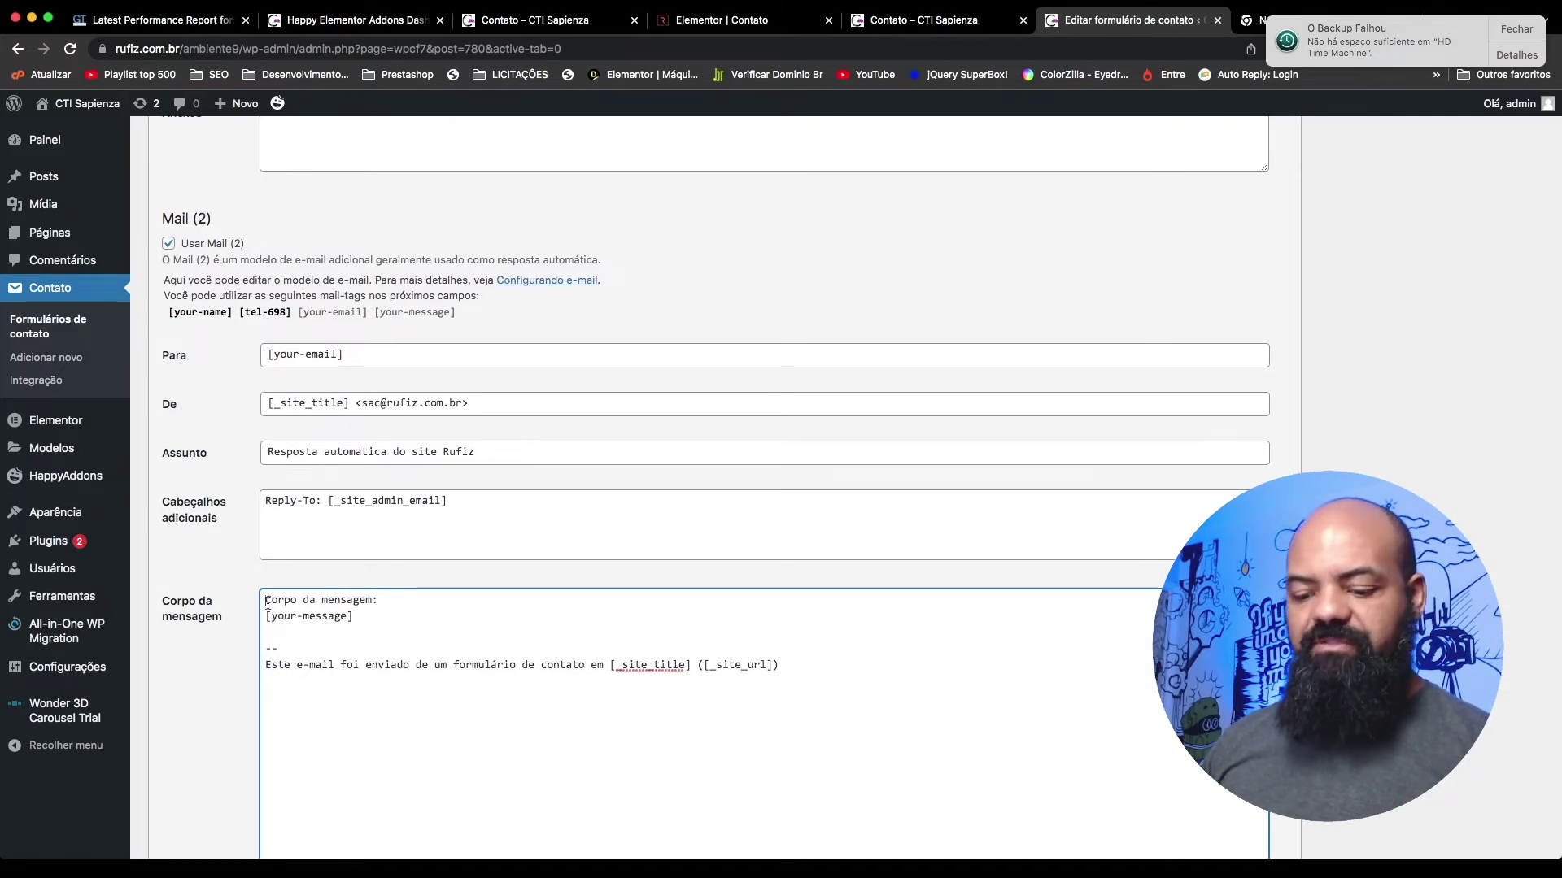
Step: Open the auto-reply body with 'Recebemos a sua mensagem com as informações abaixo, verifique se as informações estão corretas.'
{"action": "left_click", "coordinate": [267, 602]}
{"action": "key", "text": "Return"}
{"action": "key", "text": "Return"}
{"action": "key", "text": "Return"}
{"action": "key", "text": "Up"}
{"action": "key", "text": "Up"}
{"action": "key", "text": "Up"}
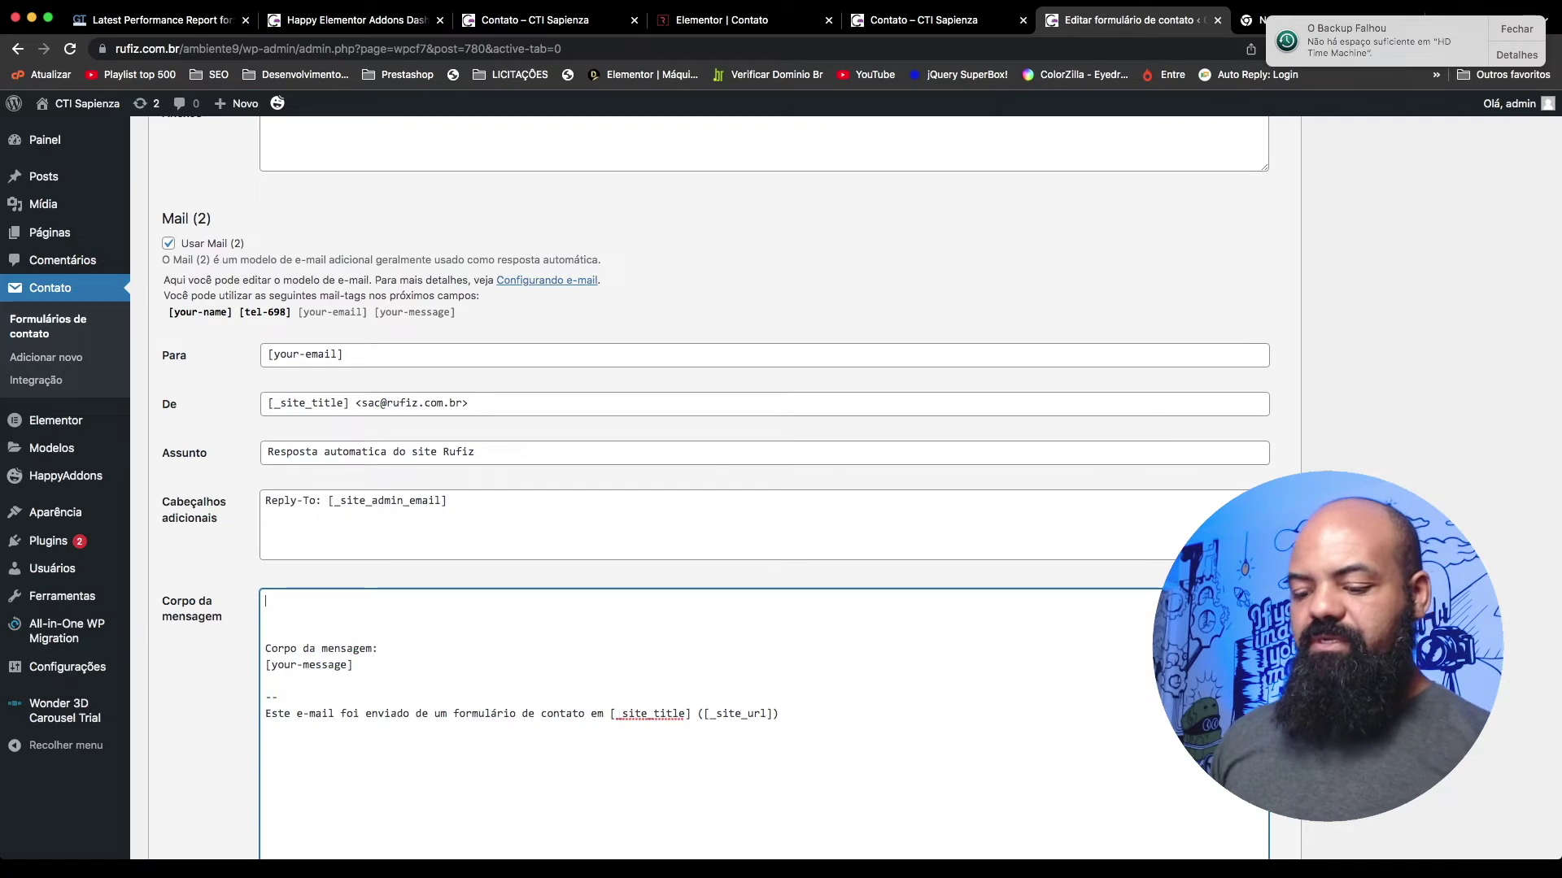
{"action": "type", "text": "Recebem"}
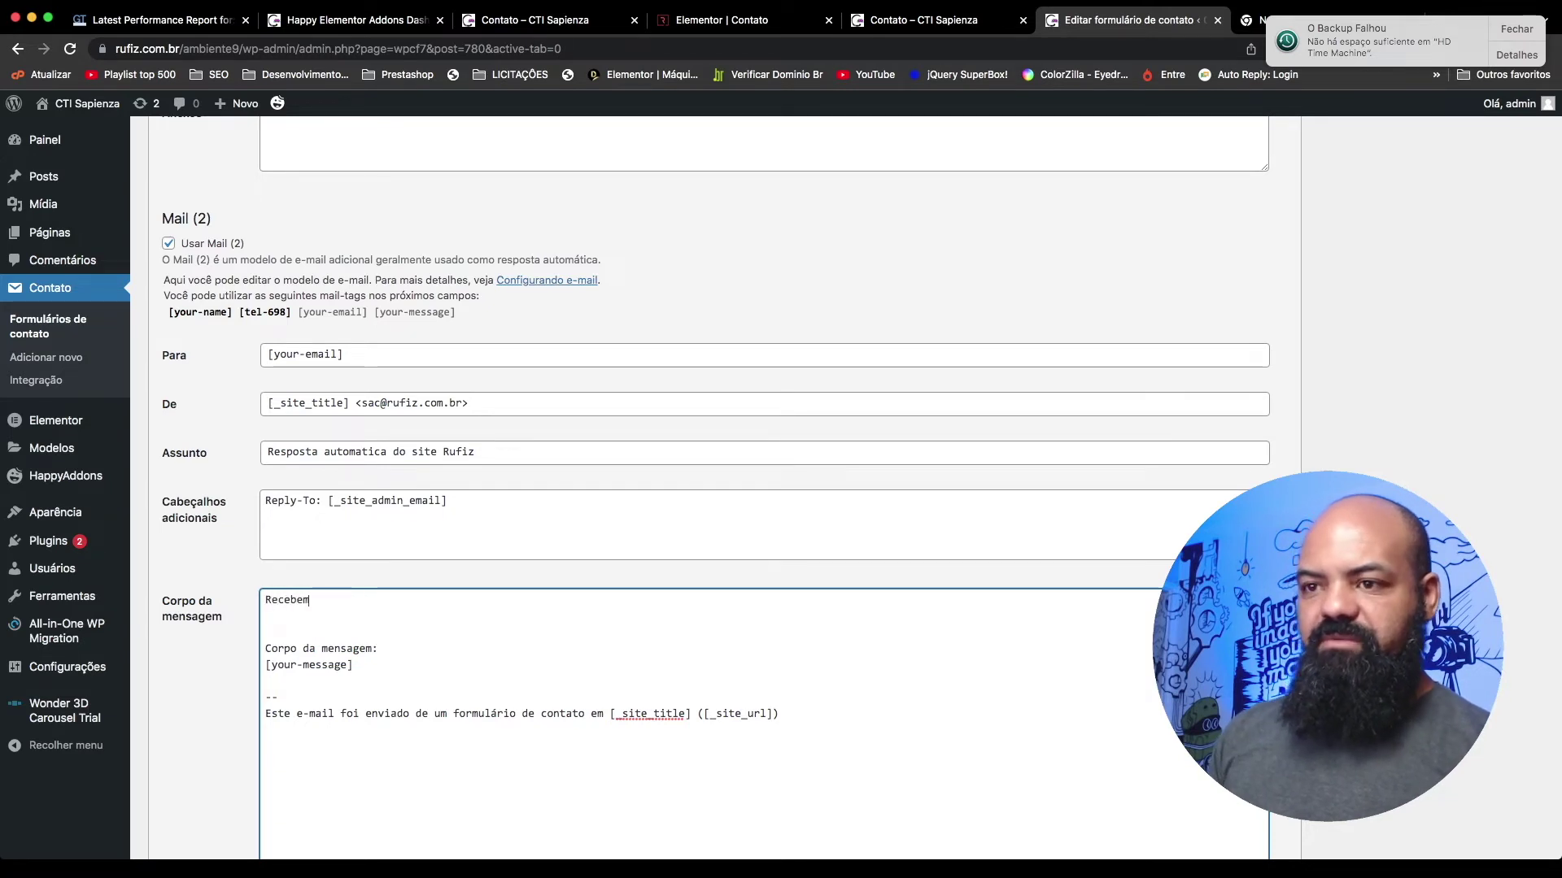
{"action": "type", "text": "os a sua mensagem "}
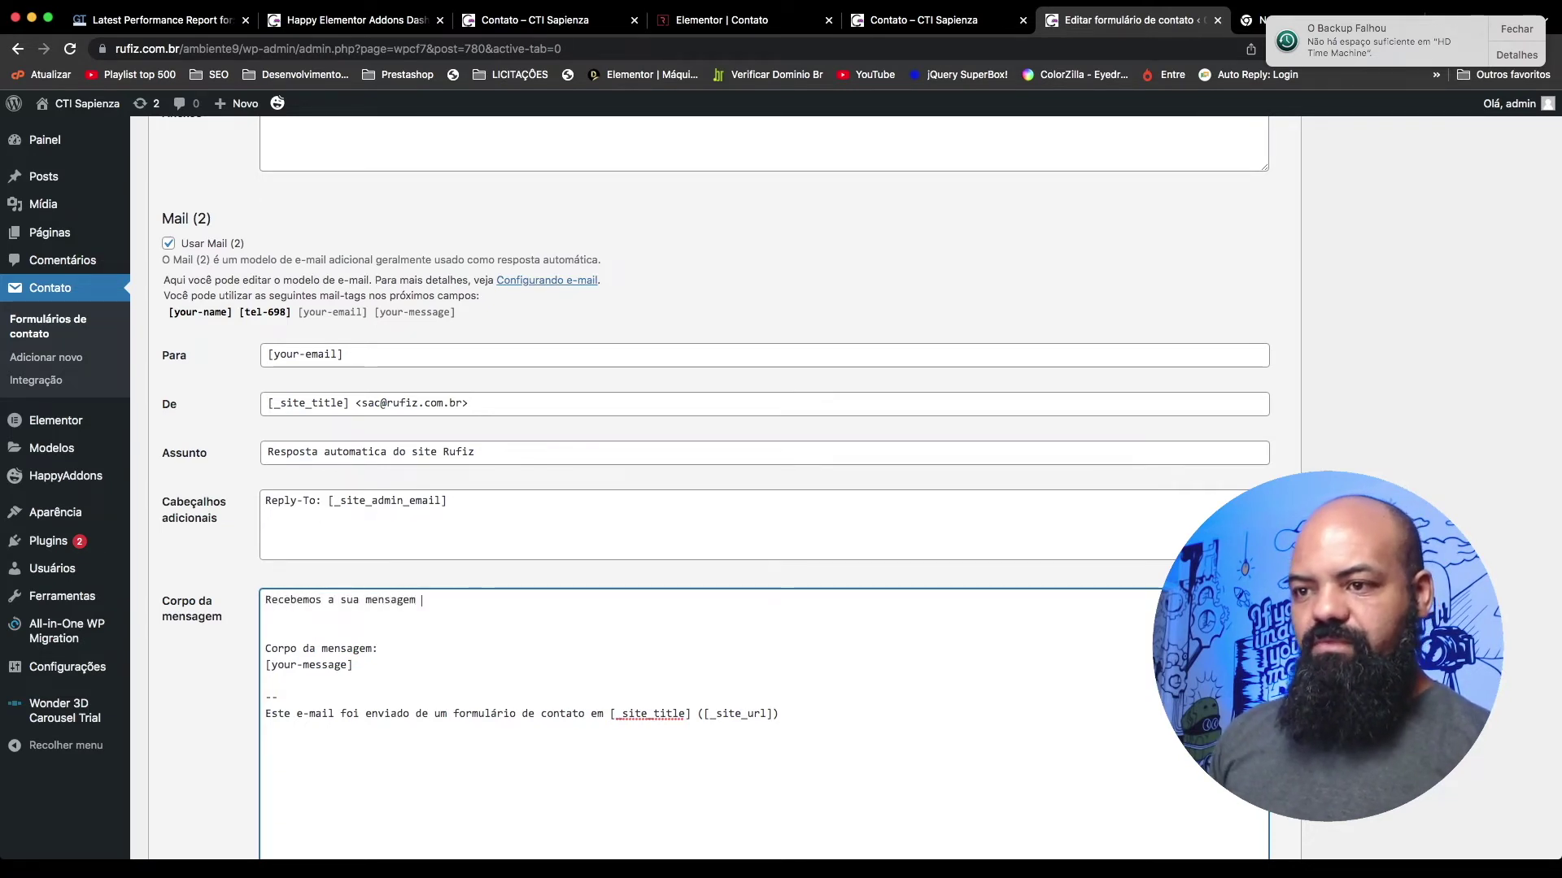
{"action": "type", "text": "com as informaç"}
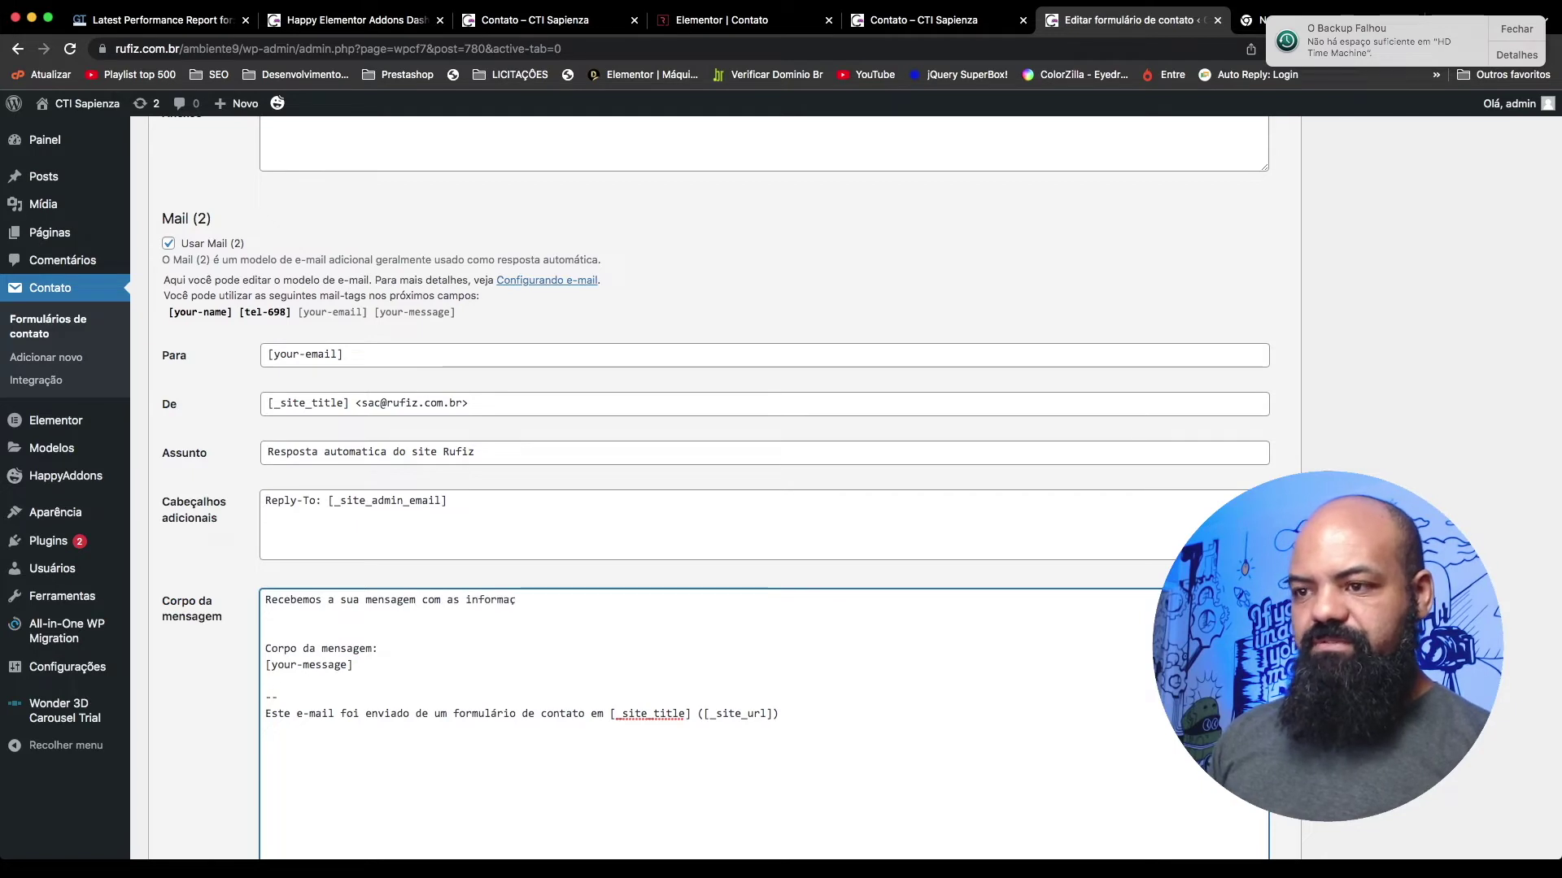
{"action": "type", "text": "ões abaico"}
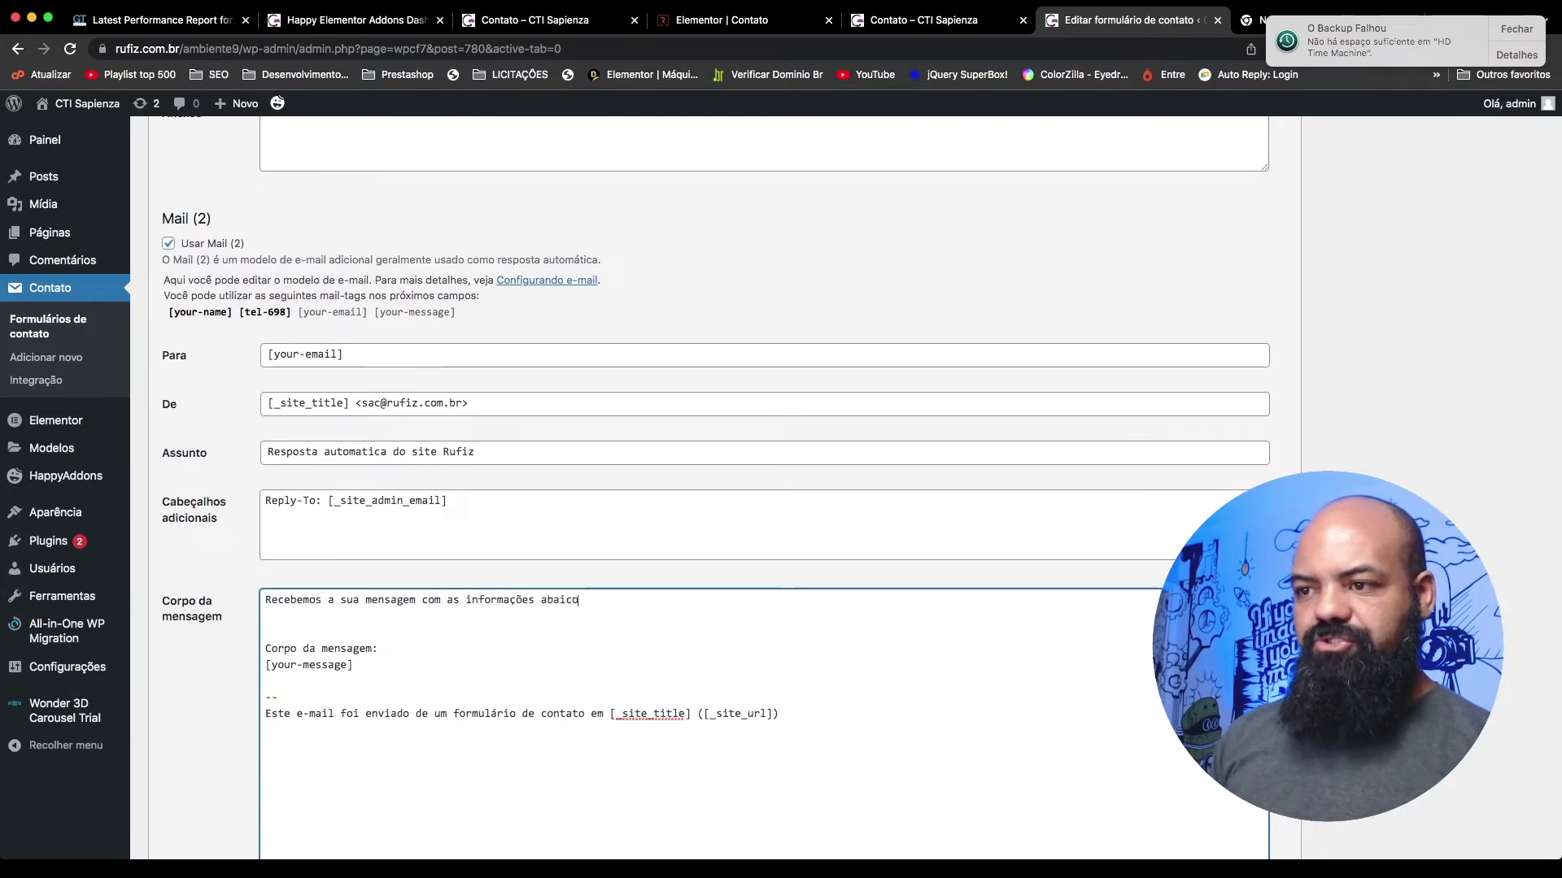
{"action": "key", "text": "BackSpace"}
{"action": "key", "text": "BackSpace"}
{"action": "type", "text": "xo"}
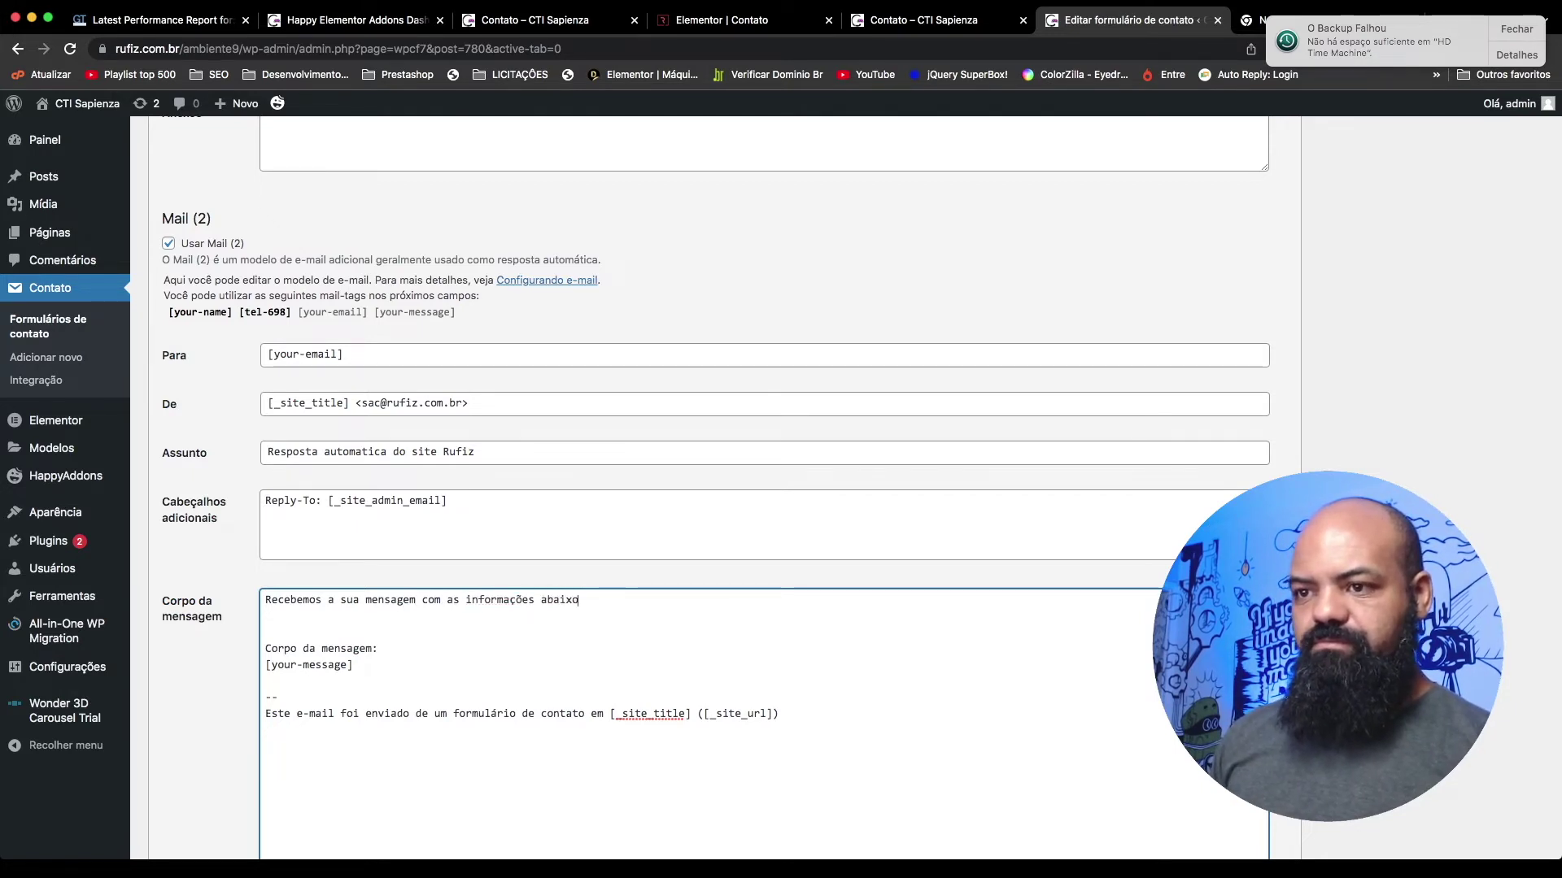
{"action": "type", "text": ", "}
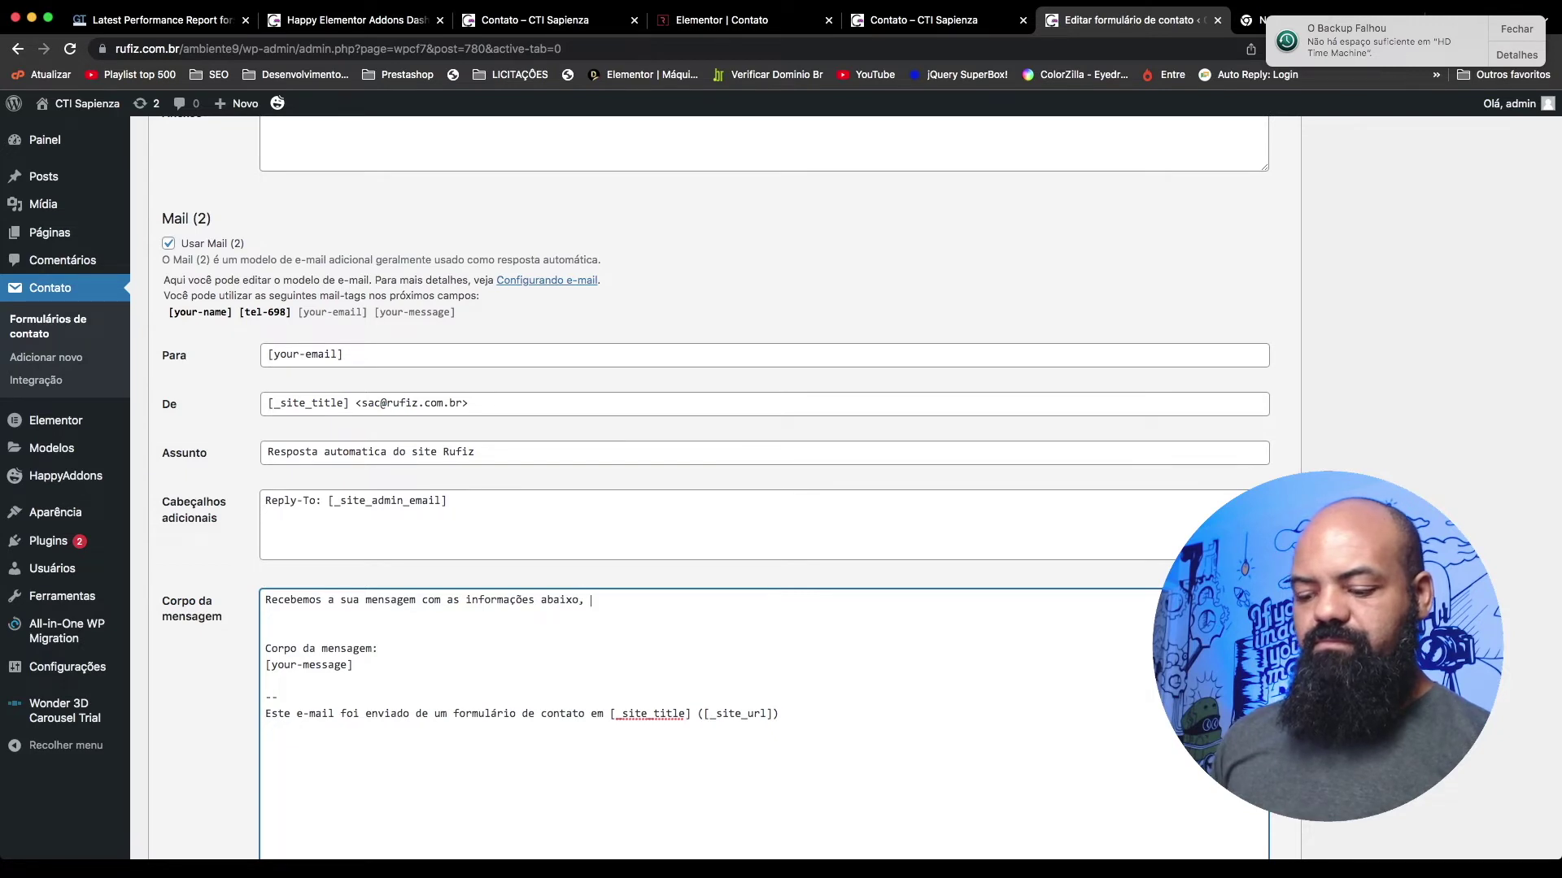
{"action": "type", "text": "verifique "}
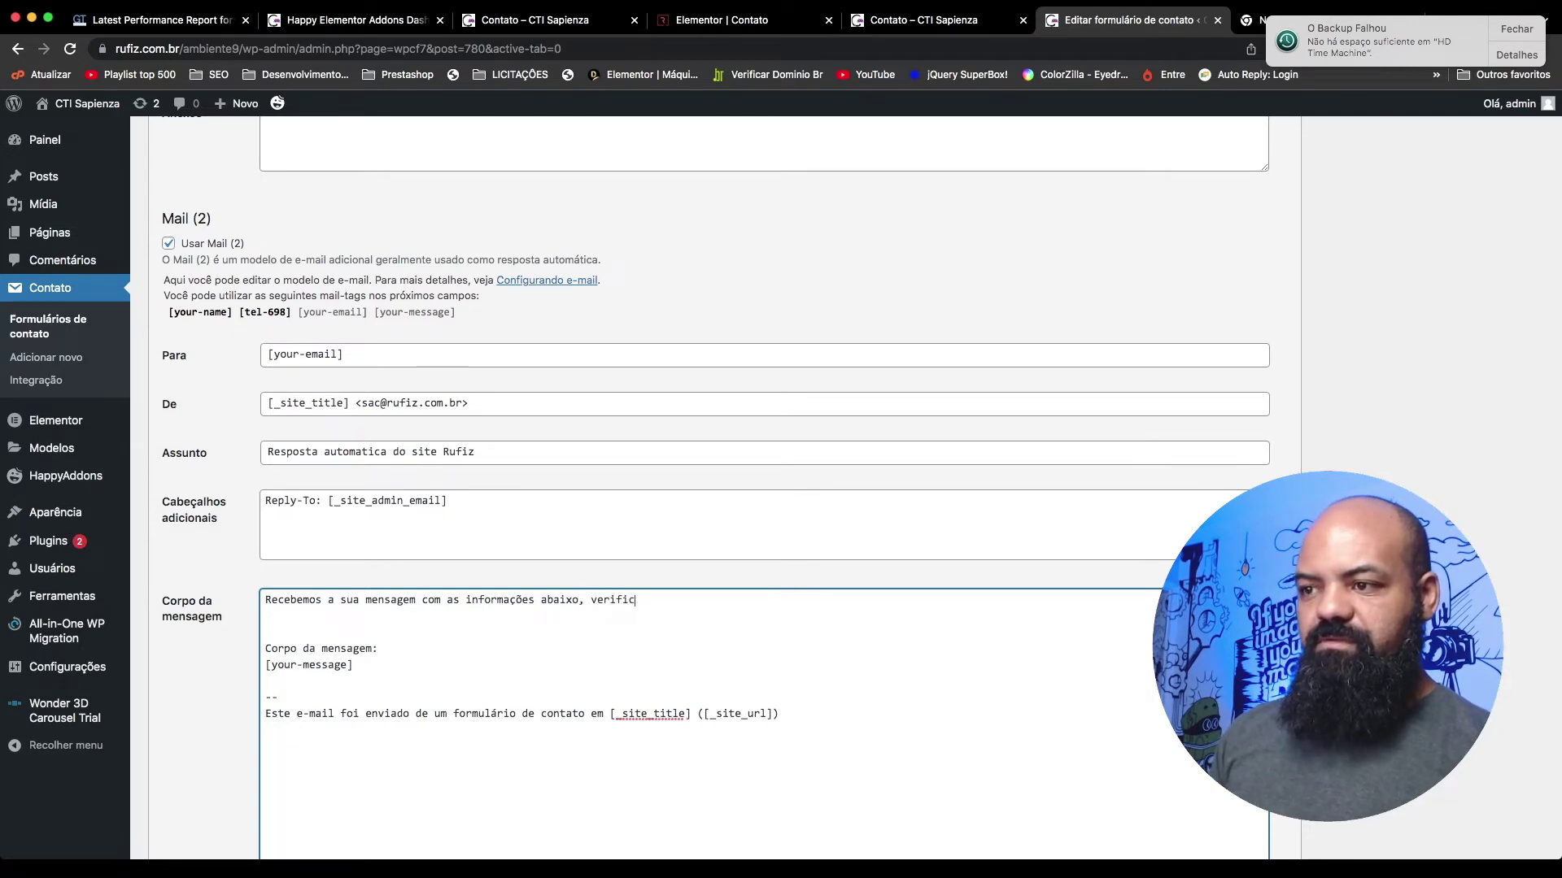
{"action": "type", "text": "se estção"}
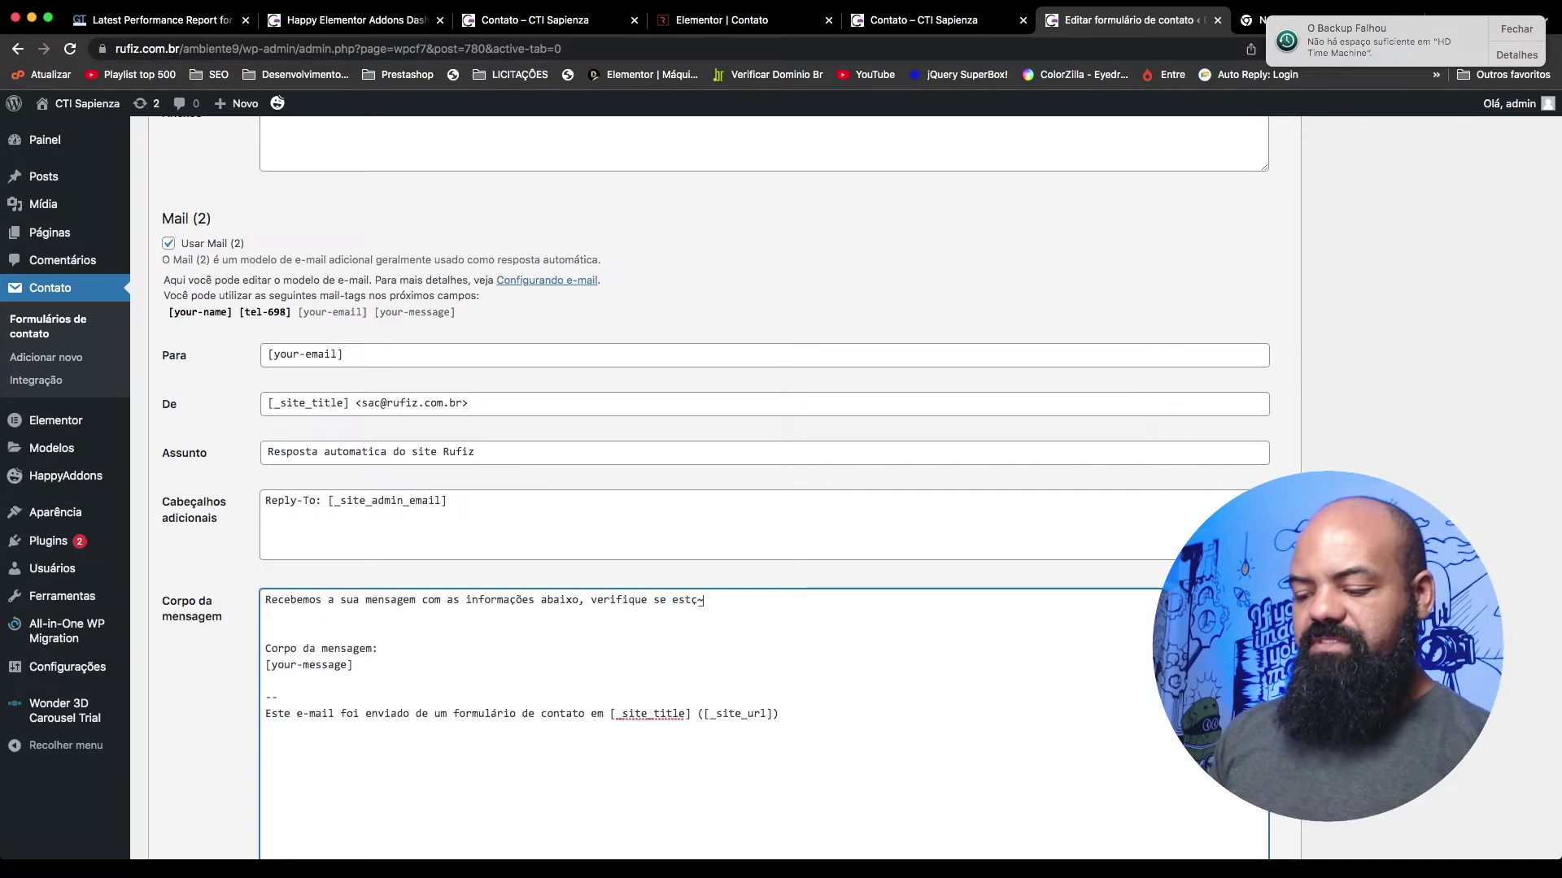
{"action": "left_click", "coordinate": [671, 602]}
{"action": "type", "text": "as inform"}
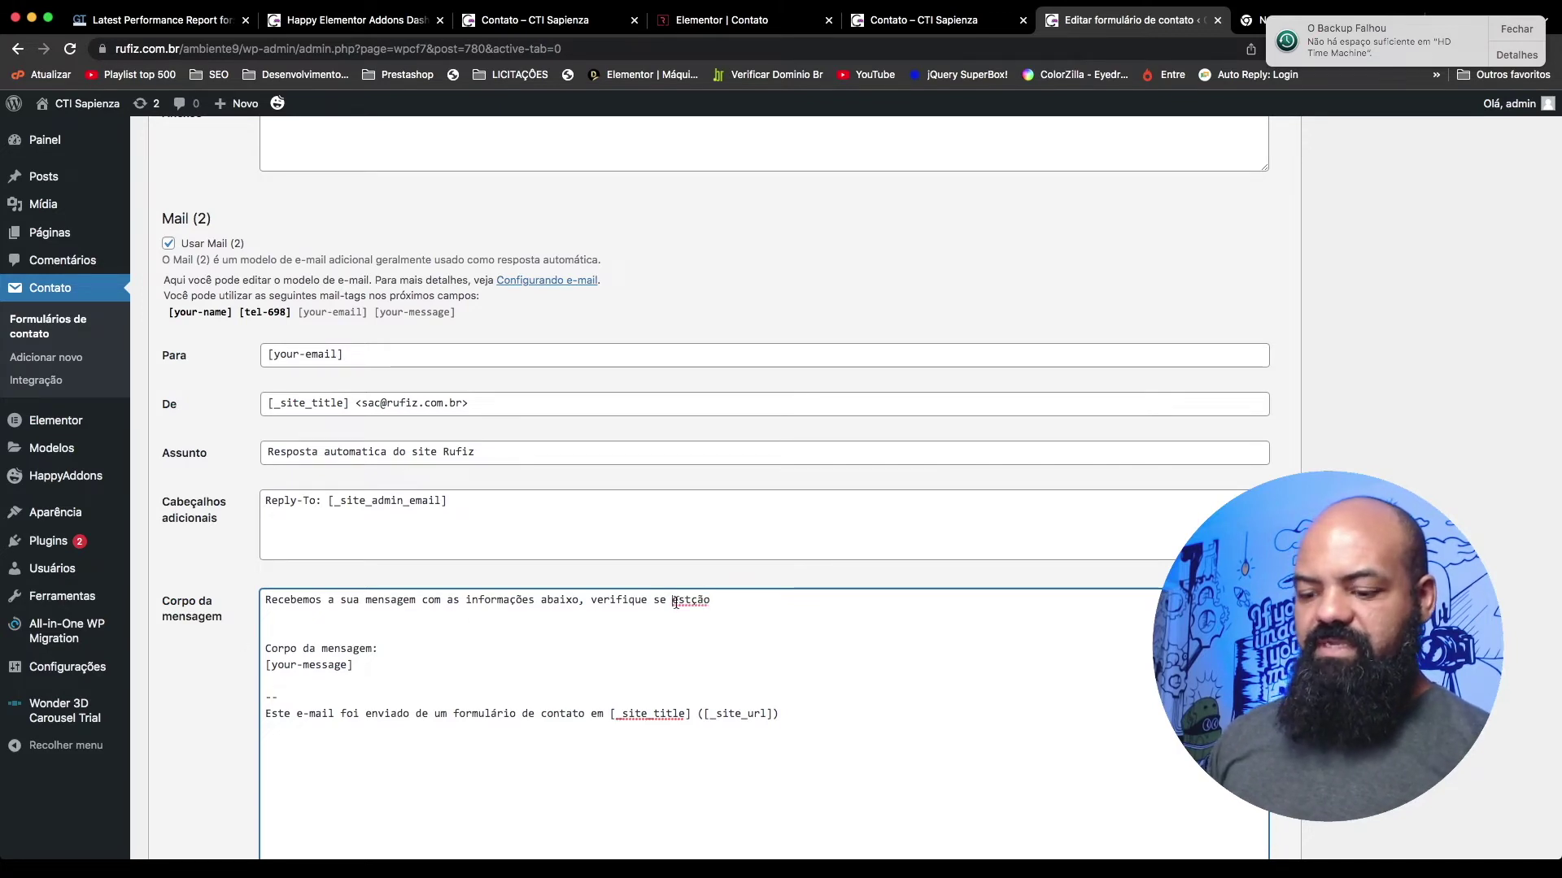
{"action": "type", "text": "ações estão "}
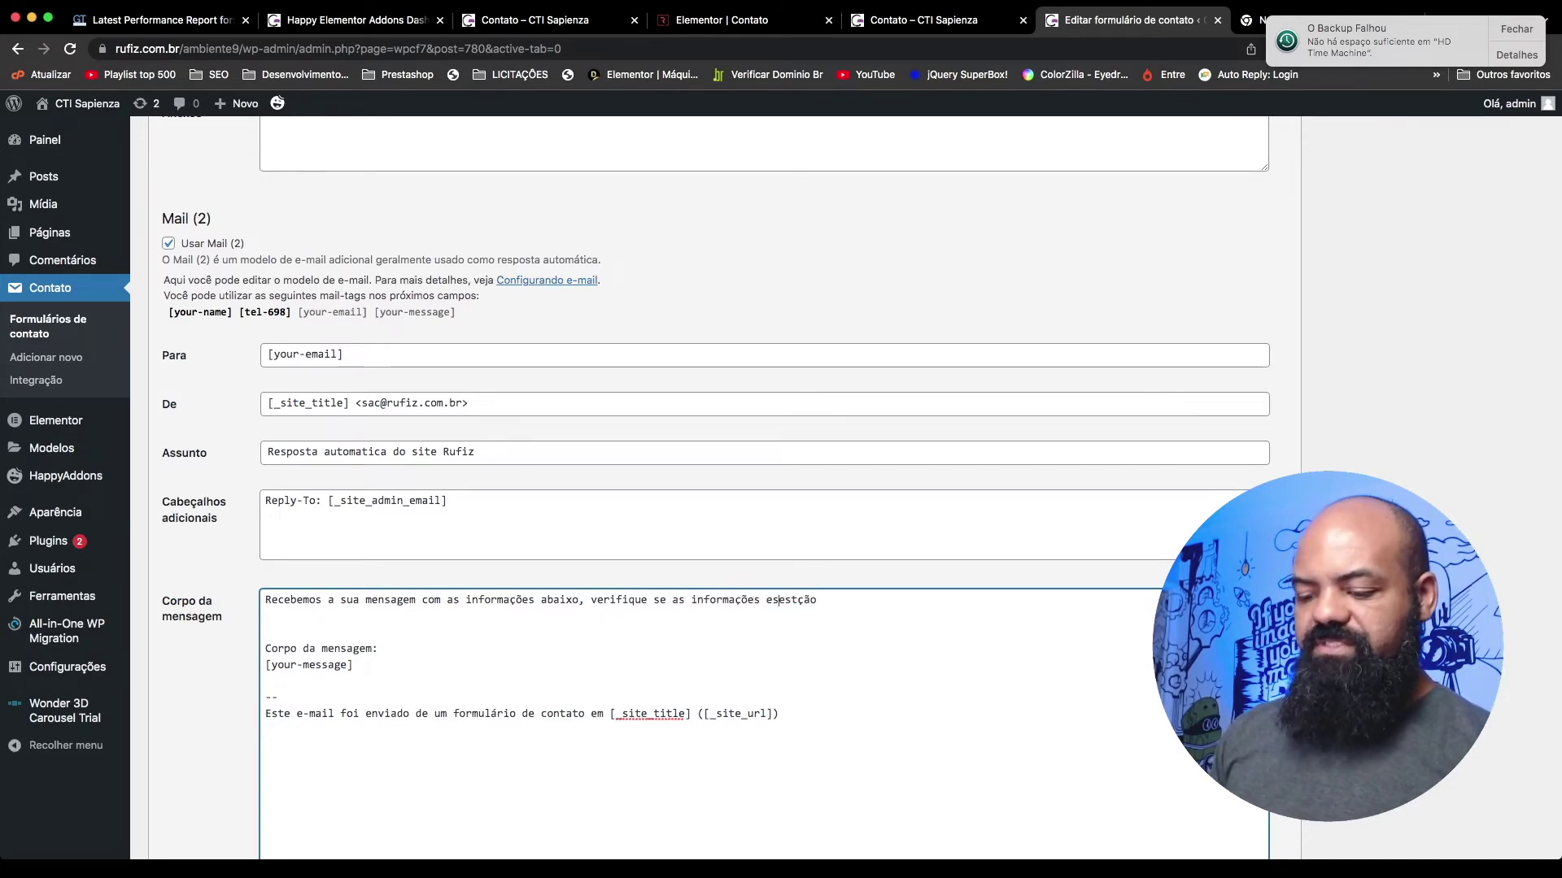
{"action": "type", "text": "corretas"}
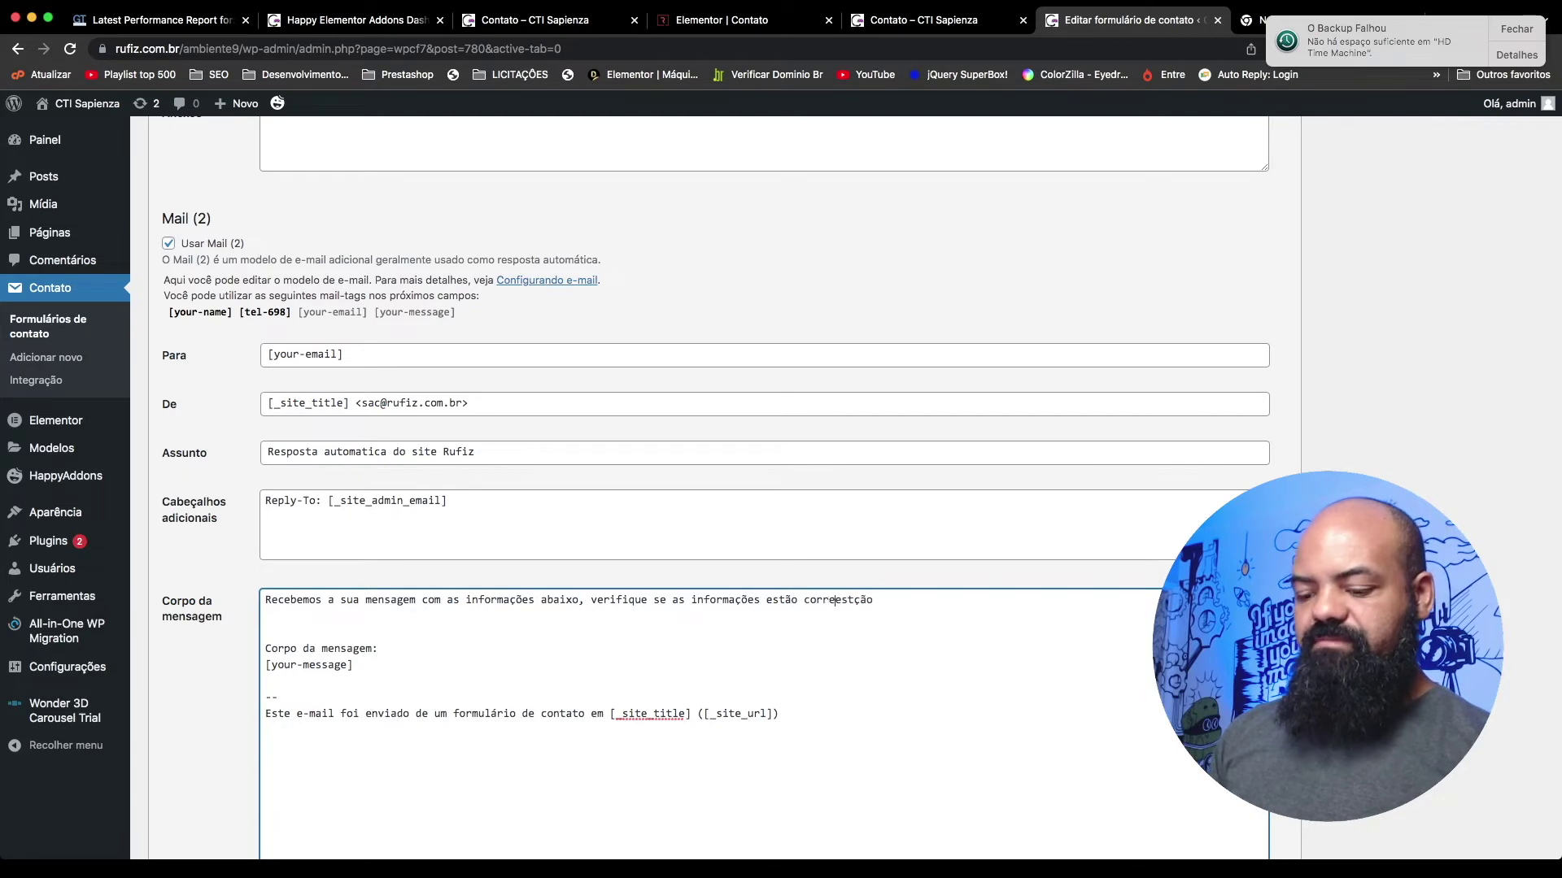
{"action": "key", "text": "shift+End"}
{"action": "key", "text": "BackSpace"}
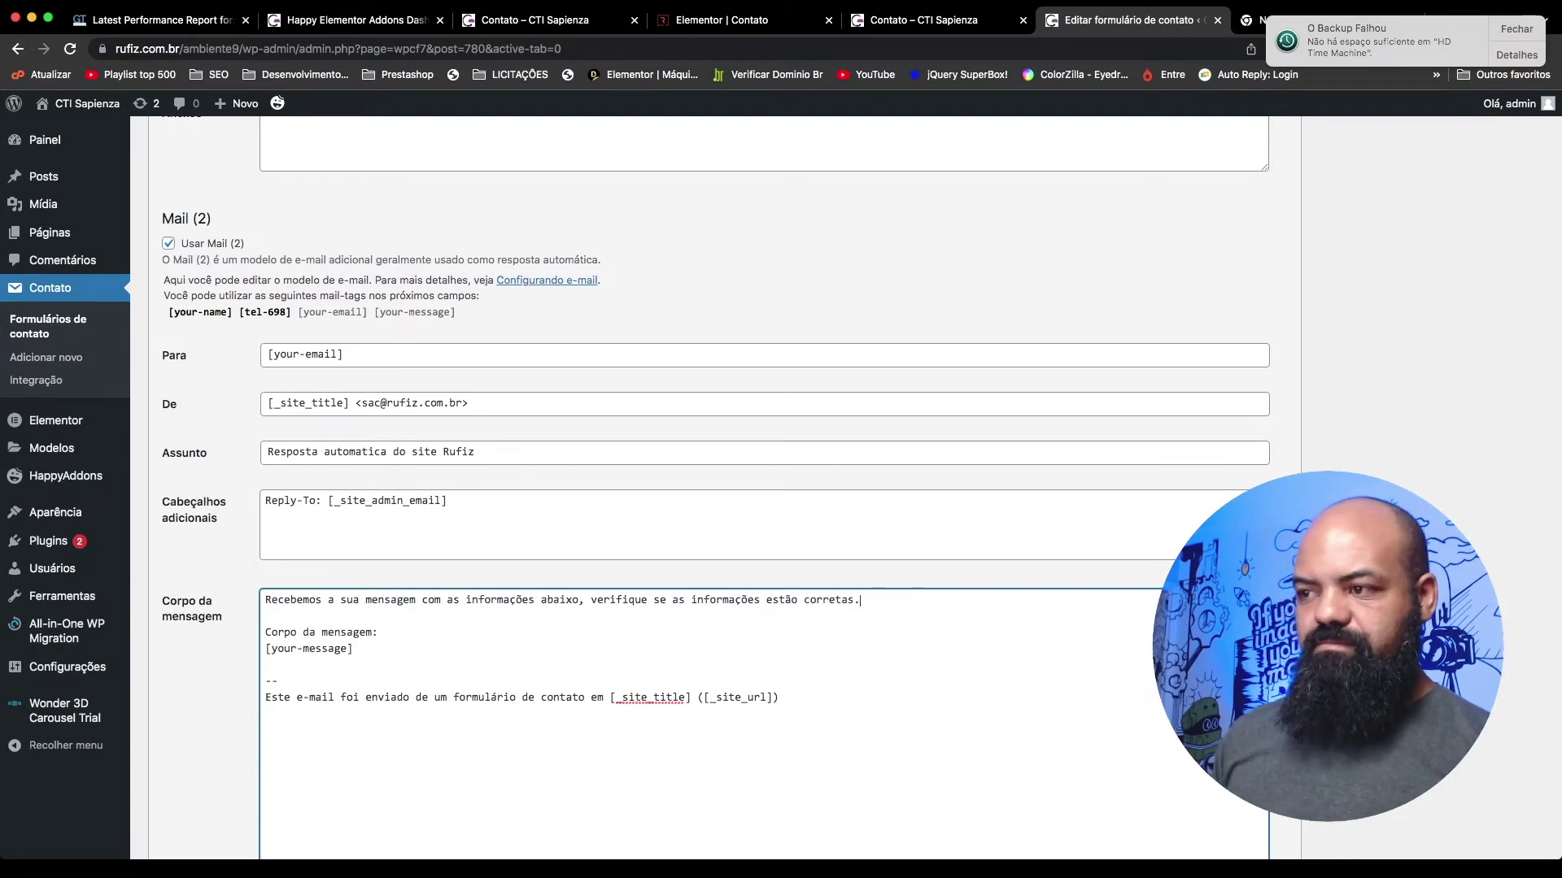
Step: Copy the De, E-mail and Telefone lines from the main Mail body
{"action": "scroll", "coordinate": [383, 584], "scroll_direction": "up", "scroll_amount": 5}
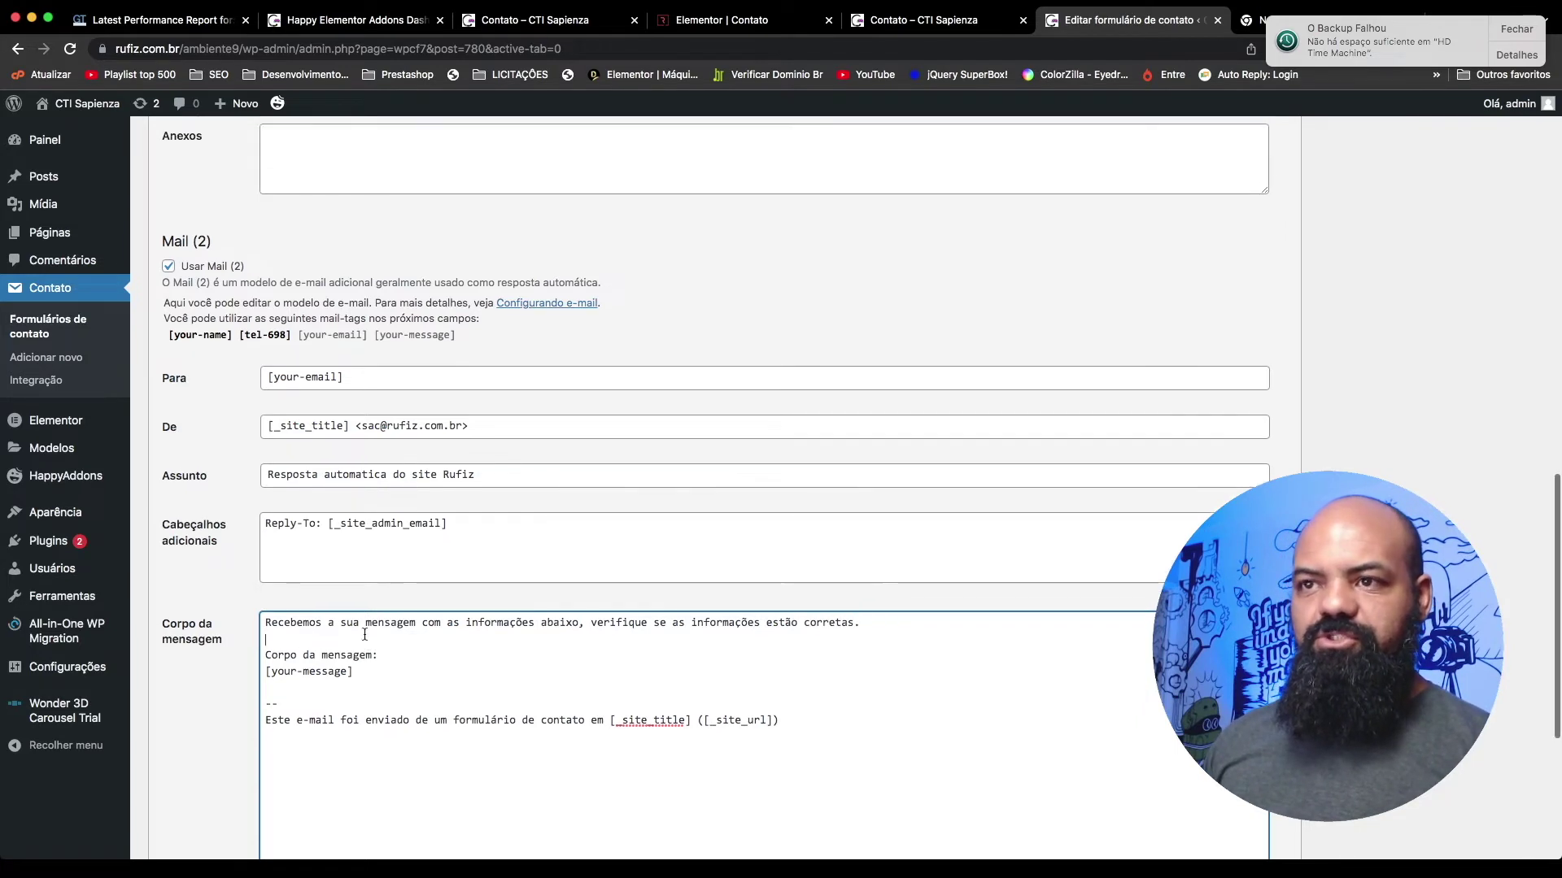
{"action": "scroll", "coordinate": [383, 328], "scroll_direction": "up", "scroll_amount": 5}
{"action": "left_click_drag", "start_coordinate": [386, 359], "coordinate": [265, 343]}
{"action": "left_click_drag", "start_coordinate": [445, 368], "coordinate": [267, 329]}
{"action": "key", "text": "ctrl+c"}
{"action": "scroll", "coordinate": [394, 457], "scroll_direction": "down", "scroll_amount": 10}
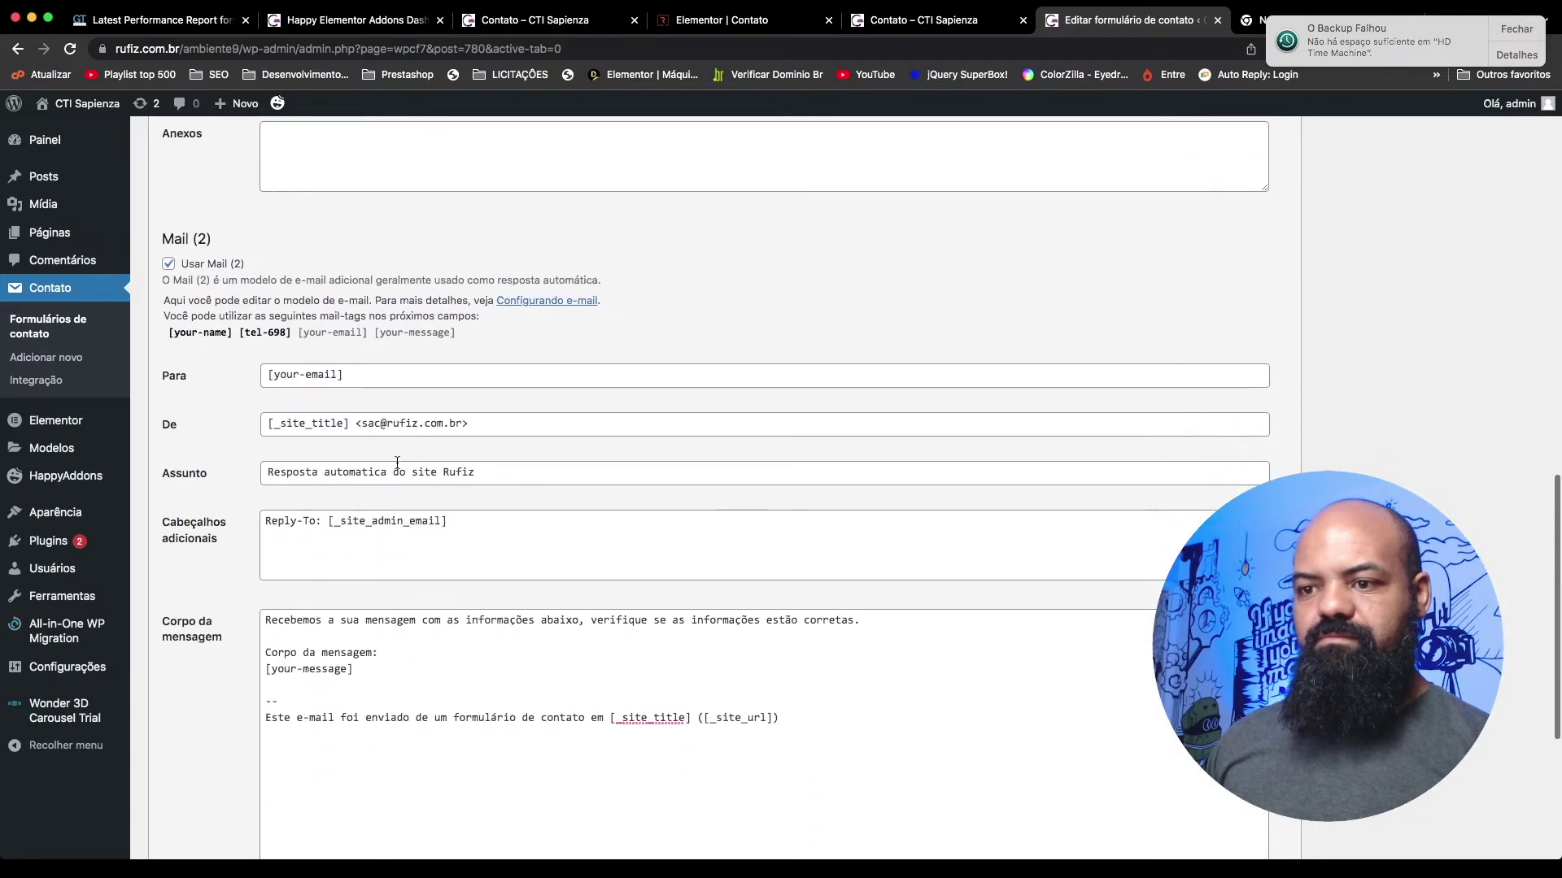
Step: Paste the De, E-mail and Telefone lines into the auto-reply body, separated by blank lines
{"action": "left_click", "coordinate": [299, 636]}
{"action": "key", "text": "ctrl+v"}
{"action": "left_click", "coordinate": [383, 669]}
{"action": "key", "text": "Return"}
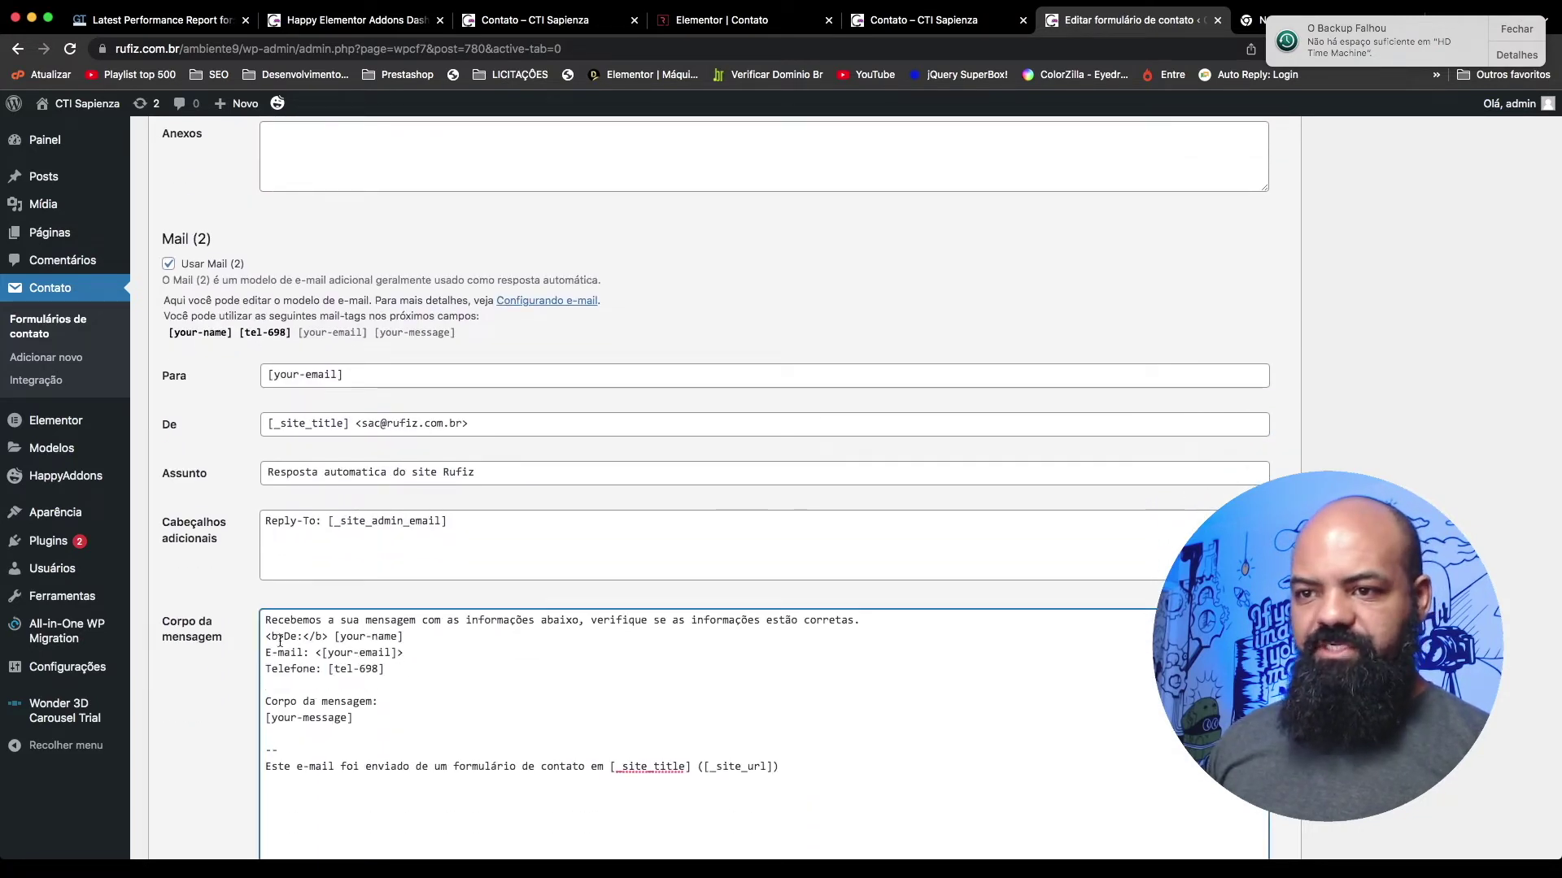
{"action": "left_click", "coordinate": [266, 636]}
{"action": "key", "text": "Return"}
{"action": "scroll", "coordinate": [327, 674], "scroll_direction": "down", "scroll_amount": 1}
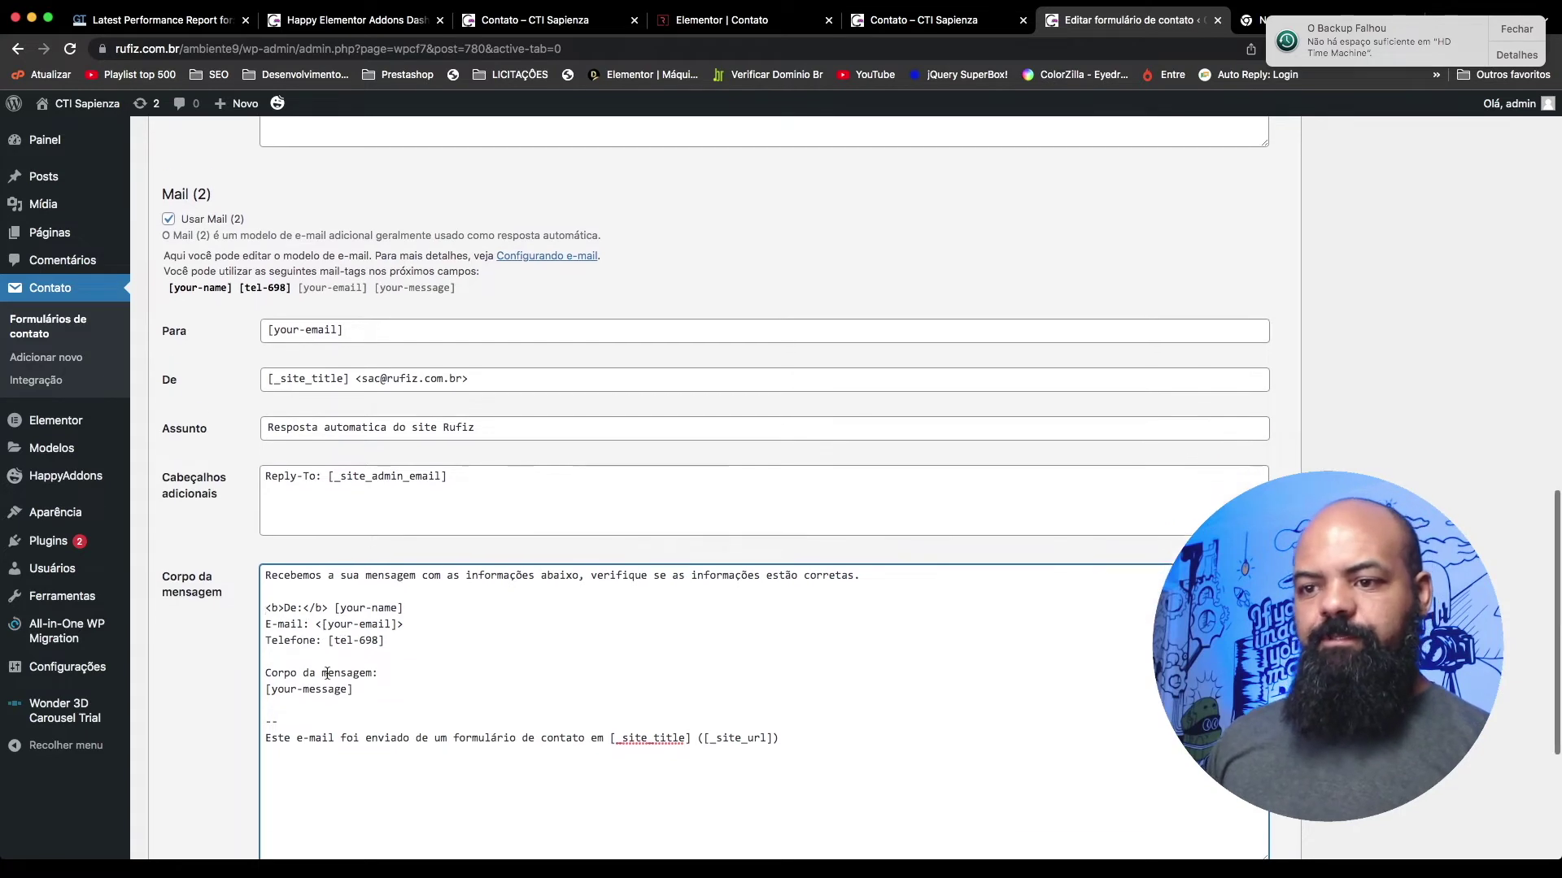
{"action": "scroll", "coordinate": [327, 674], "scroll_direction": "down", "scroll_amount": 1}
{"action": "left_click", "coordinate": [383, 657]}
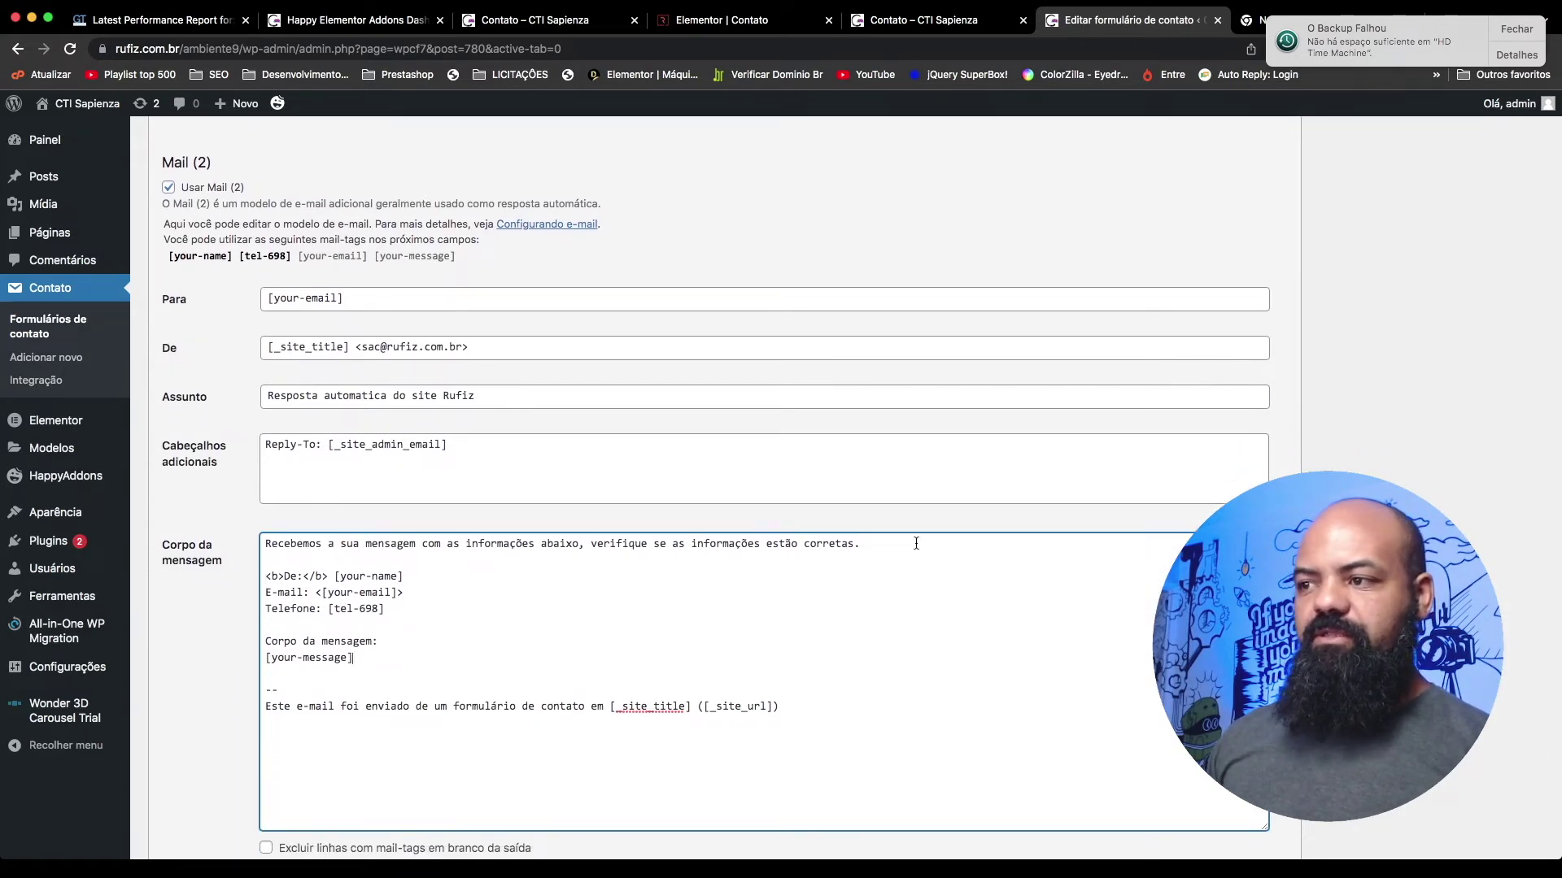
Step: Add the bolded sentence 'Se estiver tudo certo, basta aguardar que iremos entrar em contato.'
{"action": "left_click", "coordinate": [915, 544]}
{"action": "key", "text": "Return"}
{"action": "type", "text": "está"}
{"action": "key", "text": "BackSpace"}
{"action": "key", "text": "BackSpace"}
{"action": "key", "text": "BackSpace"}
{"action": "key", "text": "BackSpace"}
{"action": "key", "text": "BackSpace"}
{"action": "key", "text": "BackSpace"}
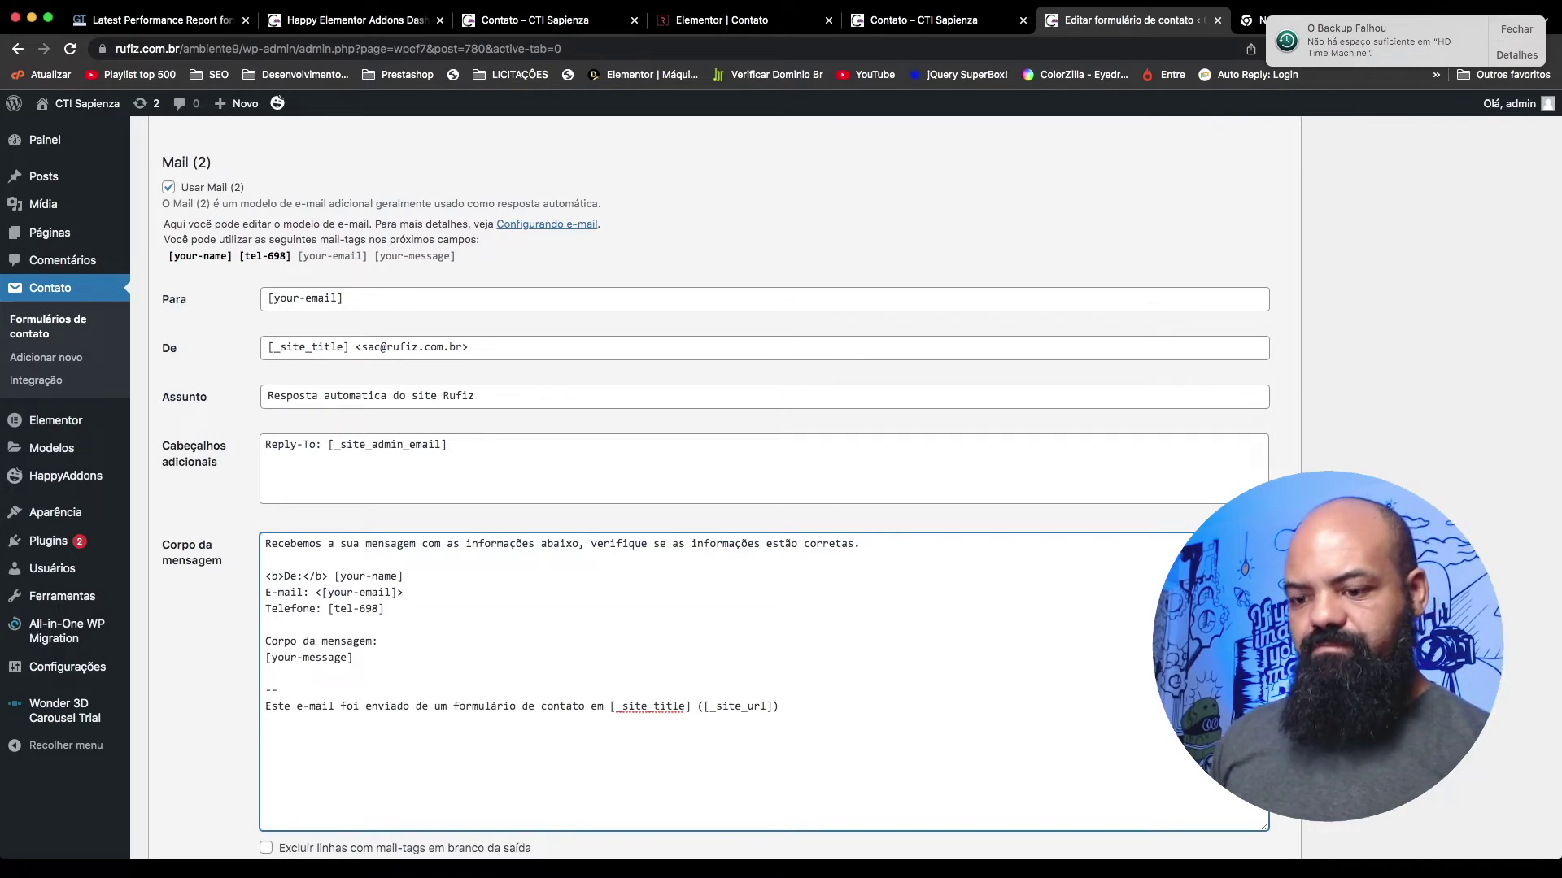
{"action": "type", "text": "Se estiv"}
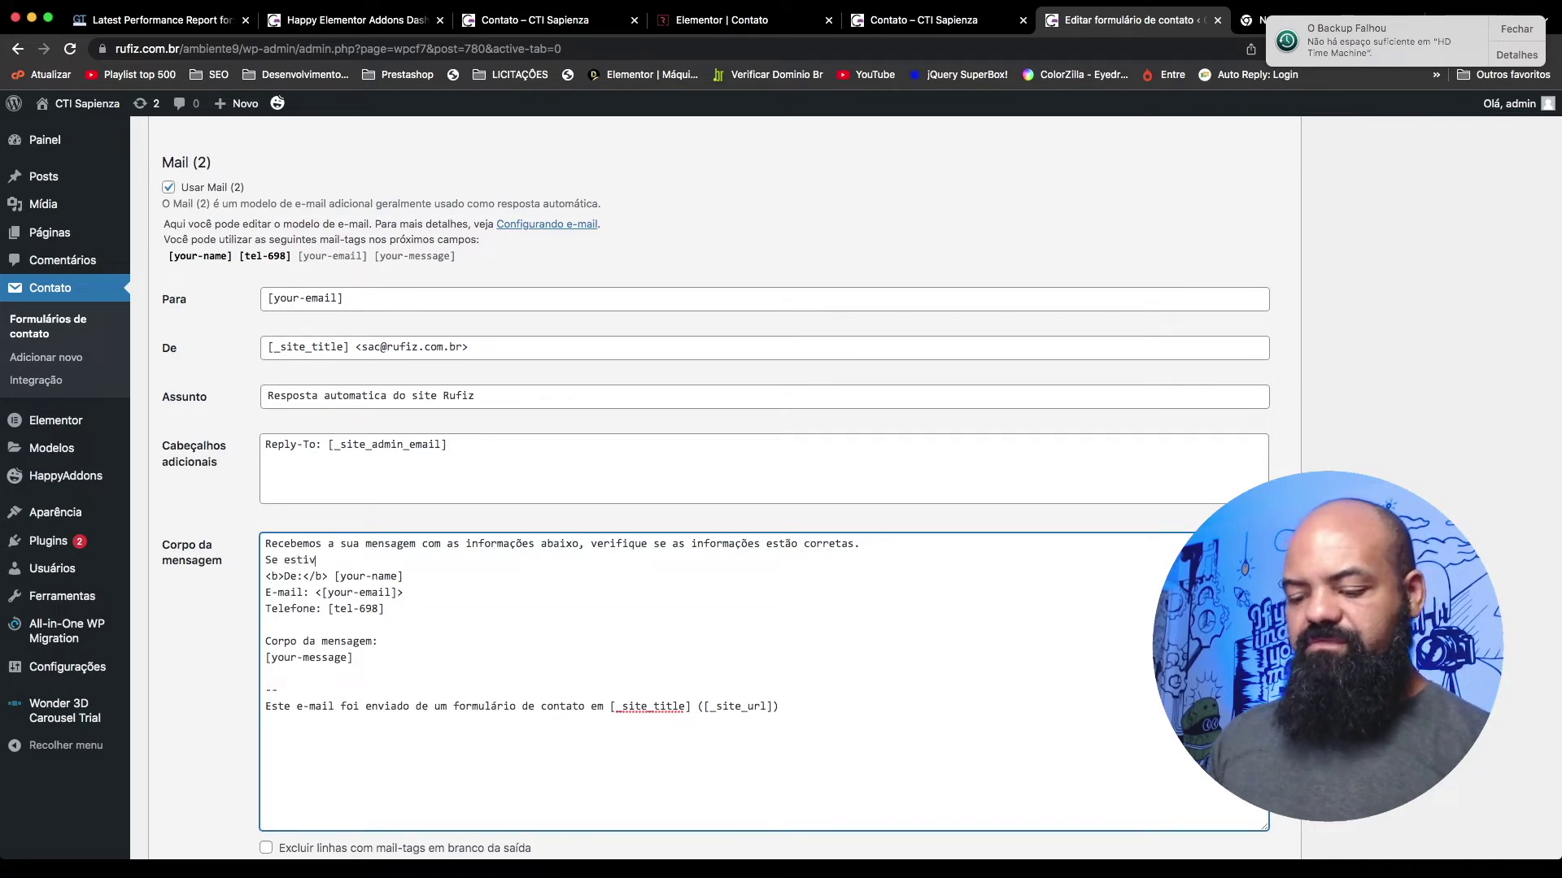
{"action": "type", "text": "er tudo ceto,"}
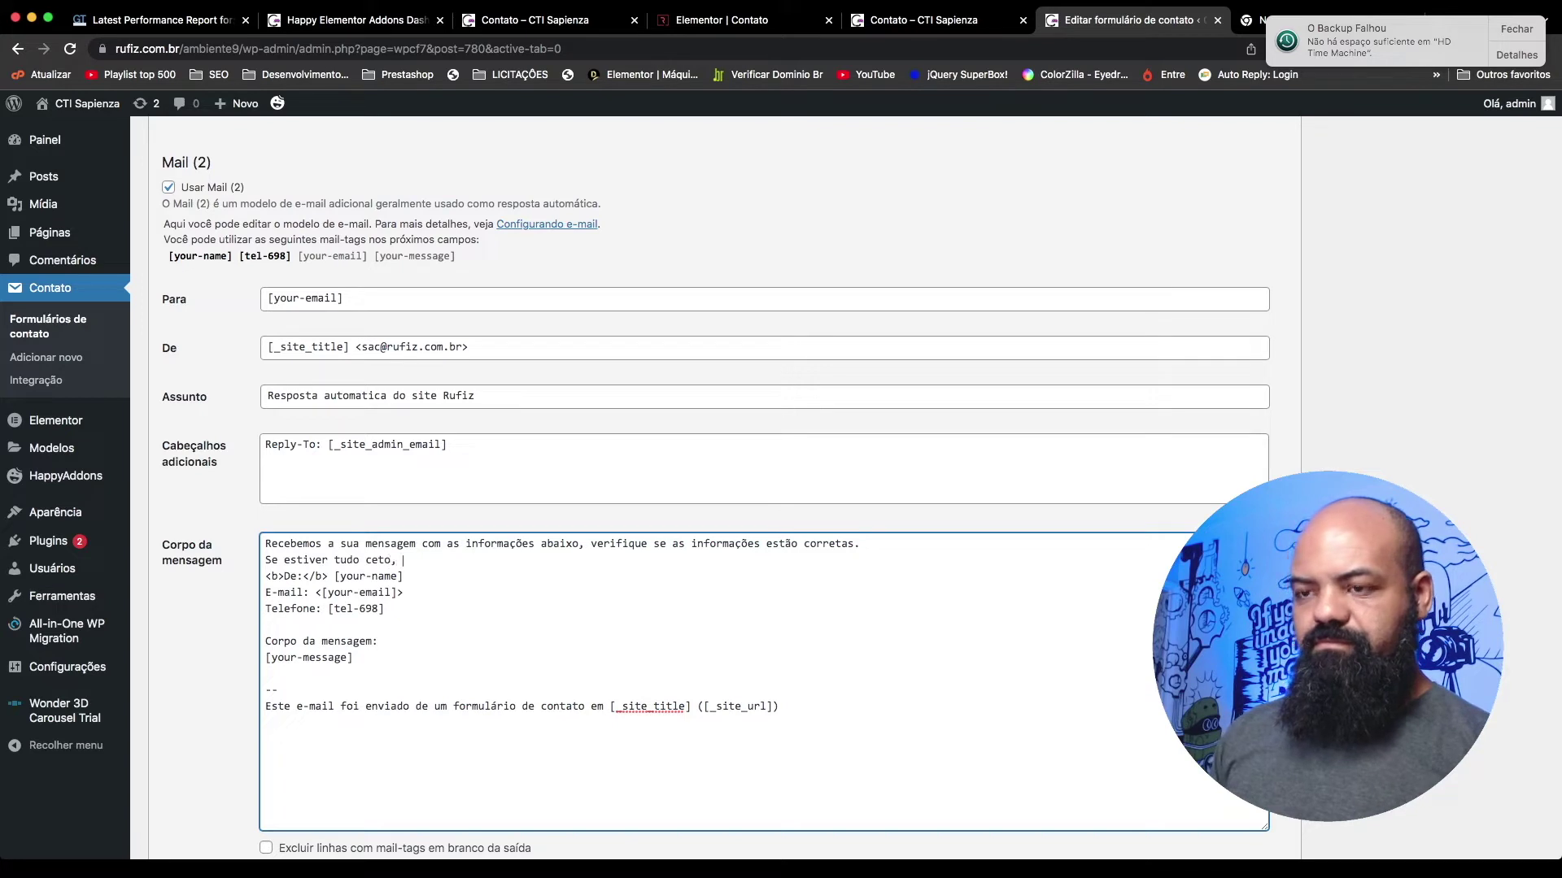
{"action": "left_click", "coordinate": [378, 561]}
{"action": "type", "text": "rto, basta aguard"}
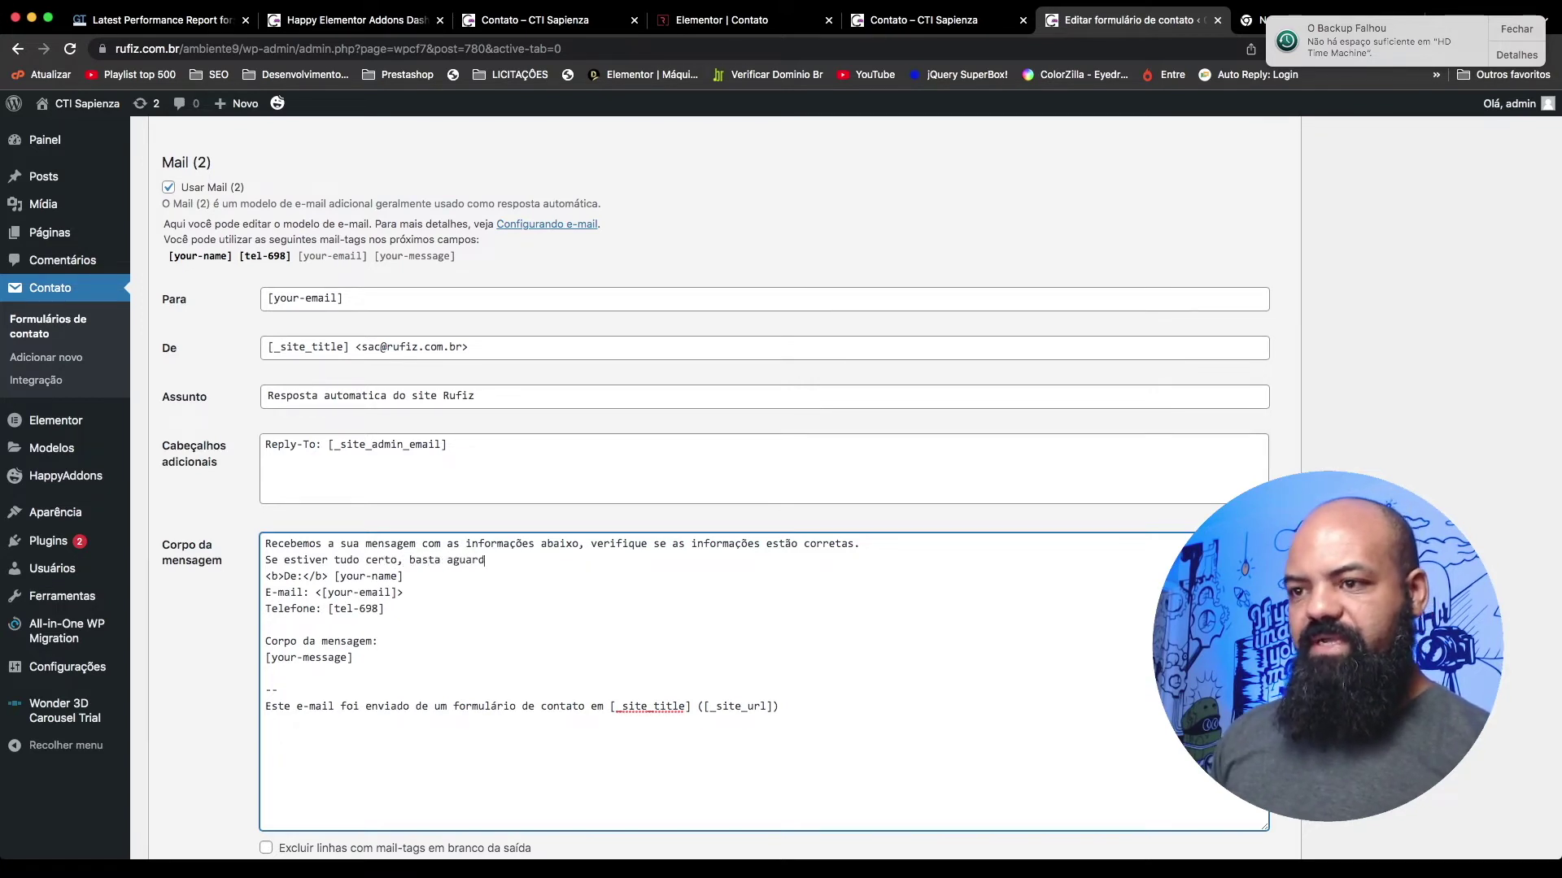
{"action": "type", "text": "ar que iremos en"}
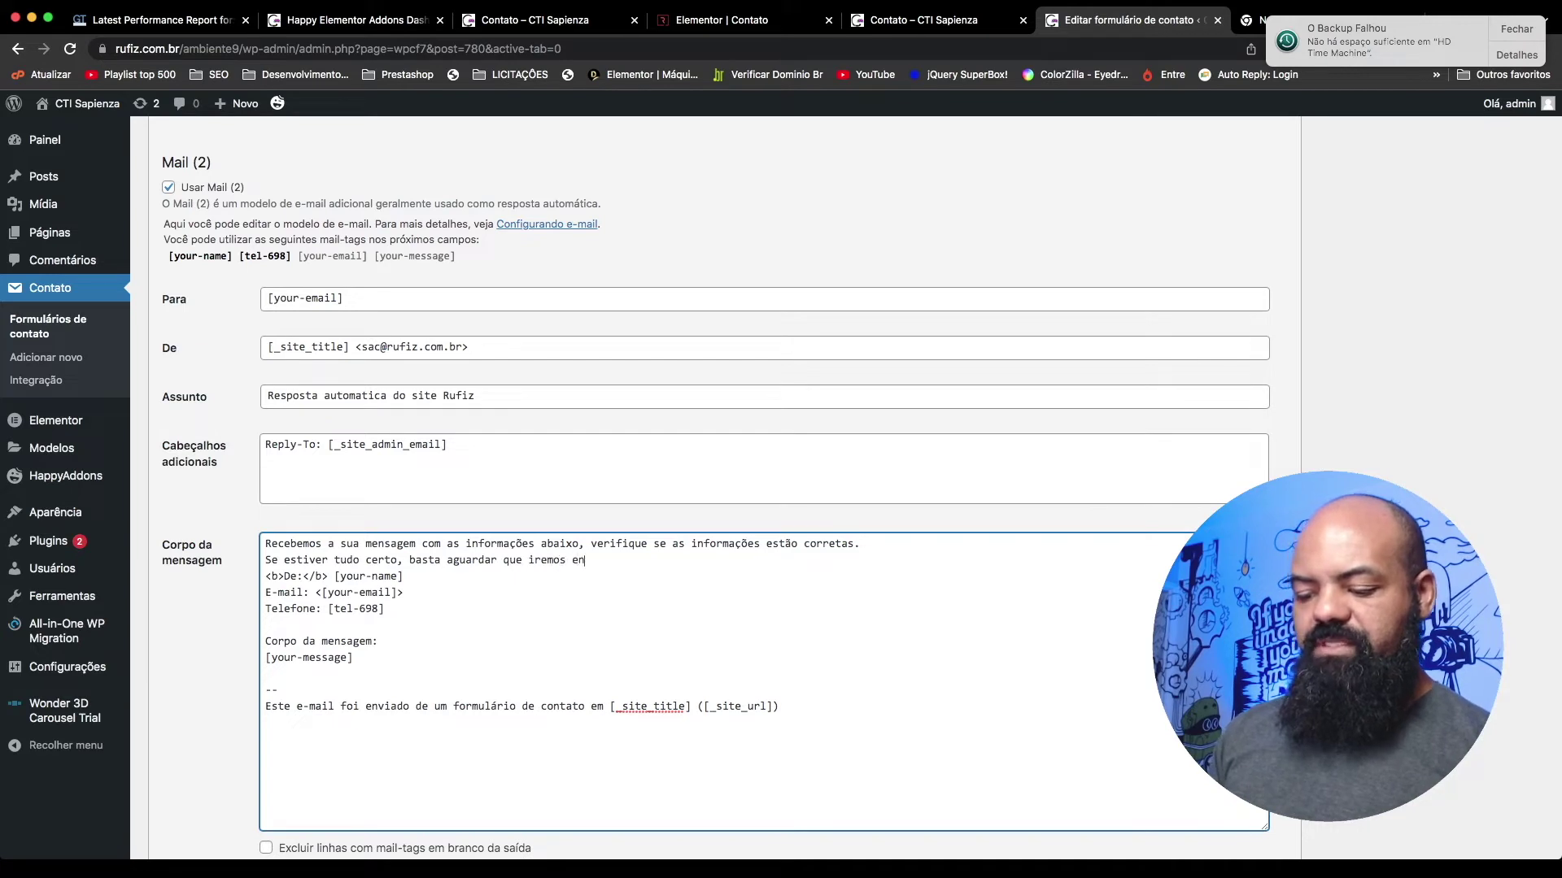
{"action": "type", "text": "trar em conta"}
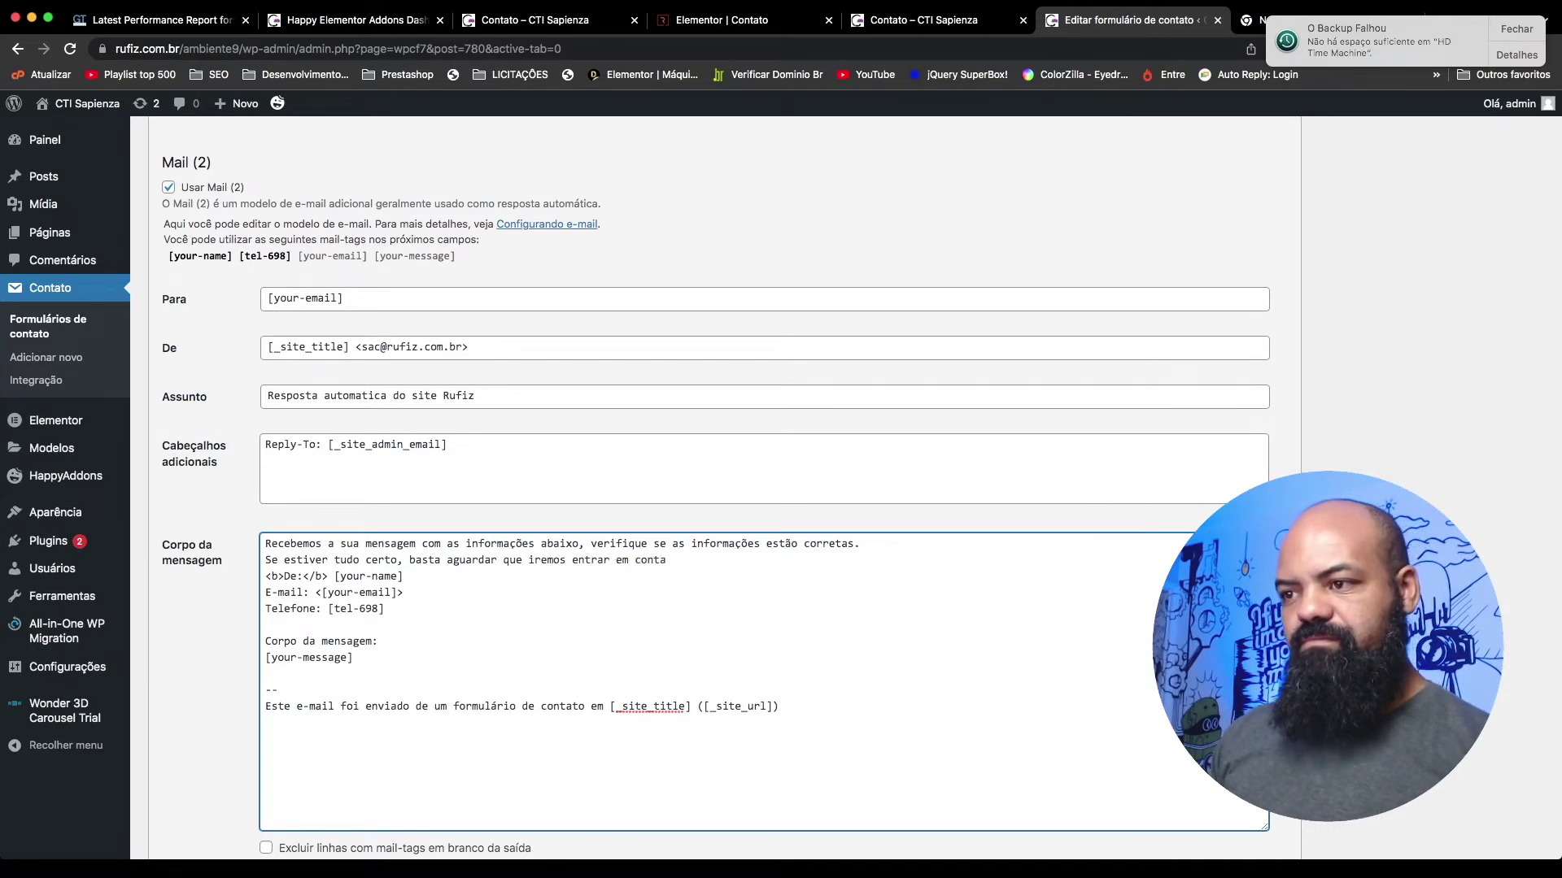
{"action": "type", "text": "r <b>De:</b> [your-name] E-mail: <[your"}
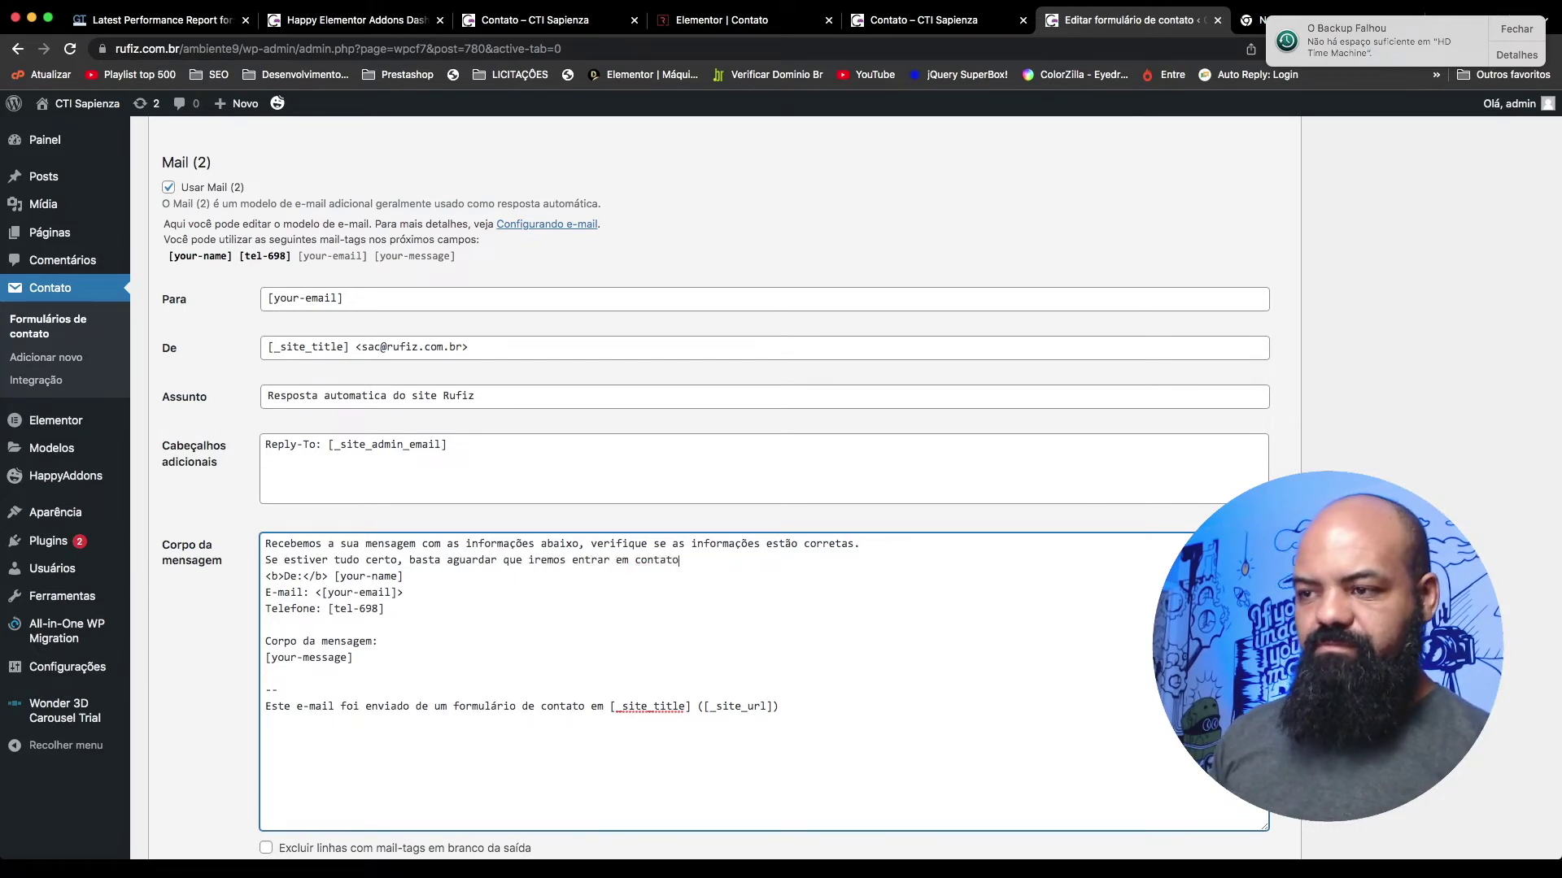
{"action": "key", "text": "Return"}
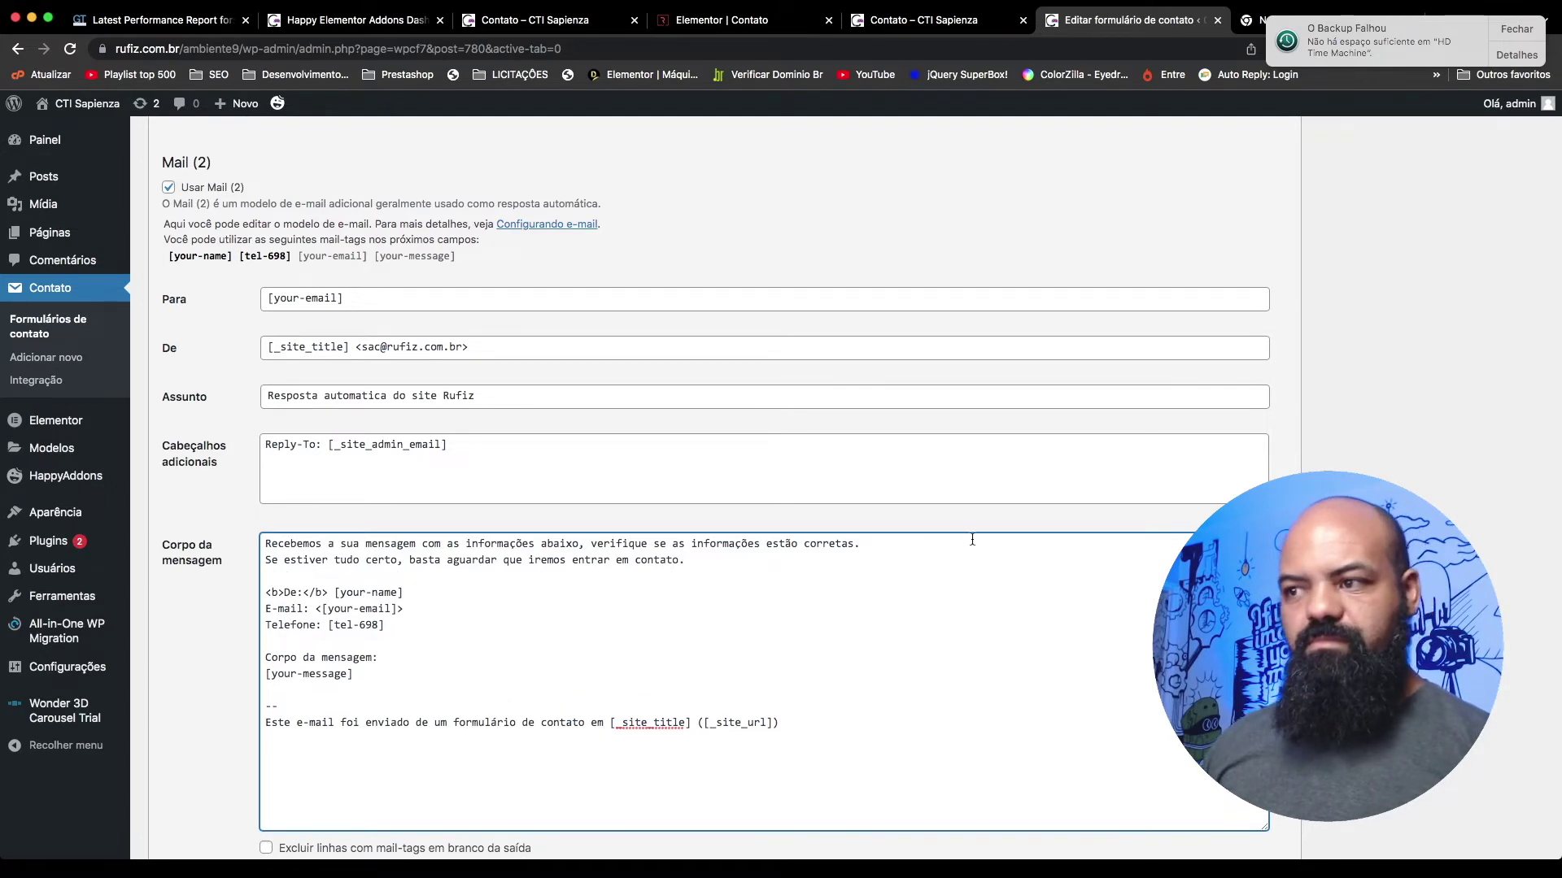
{"action": "left_click", "coordinate": [267, 560]}
{"action": "type", "text": "<b>"}
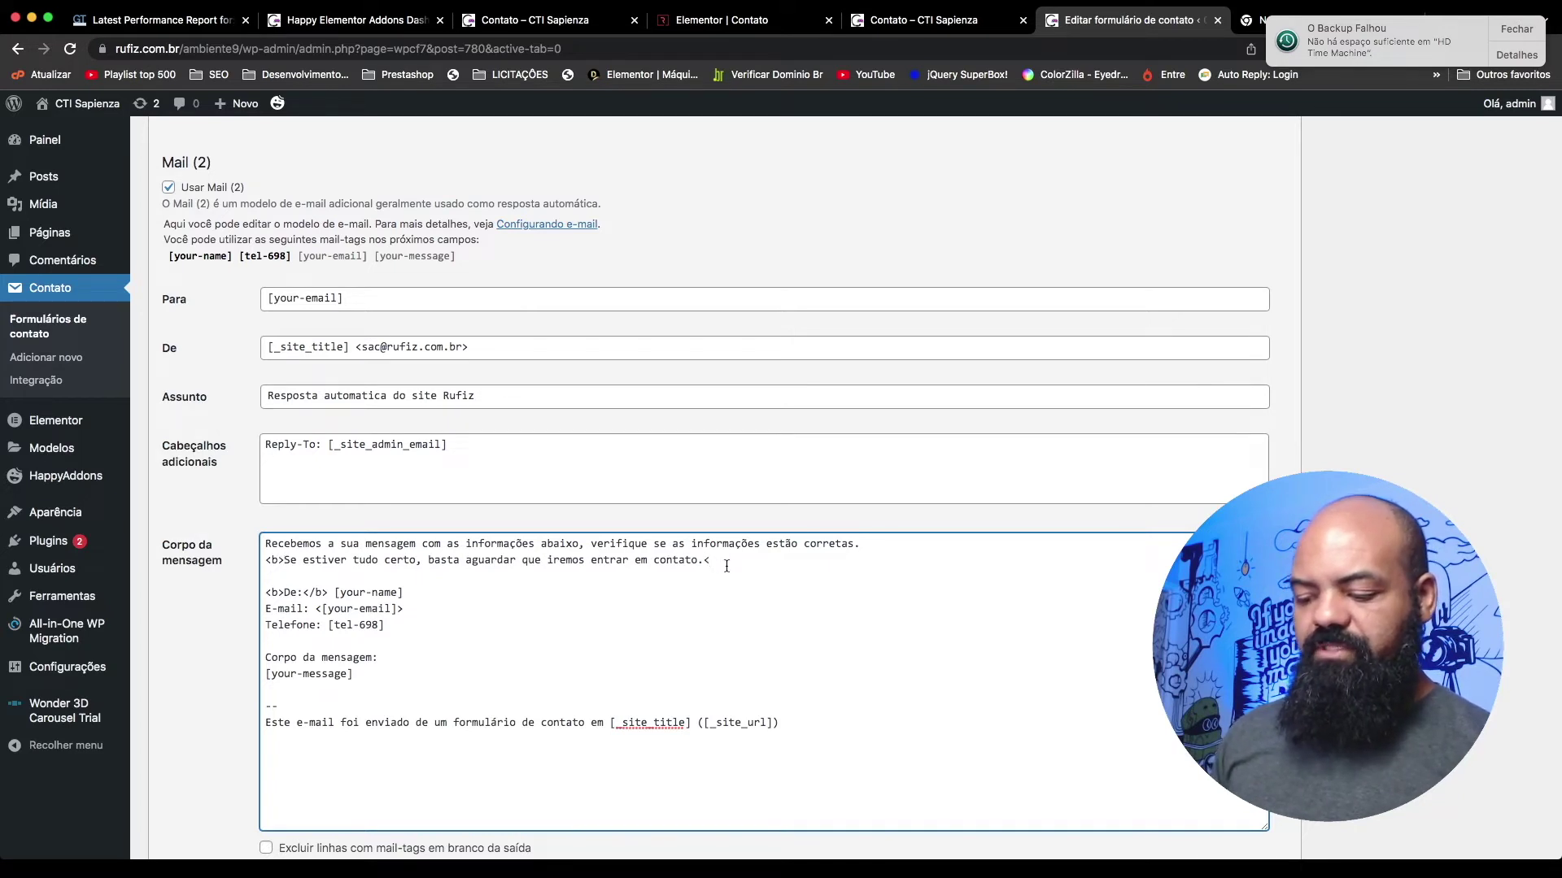
{"action": "type", "text": "b>"}
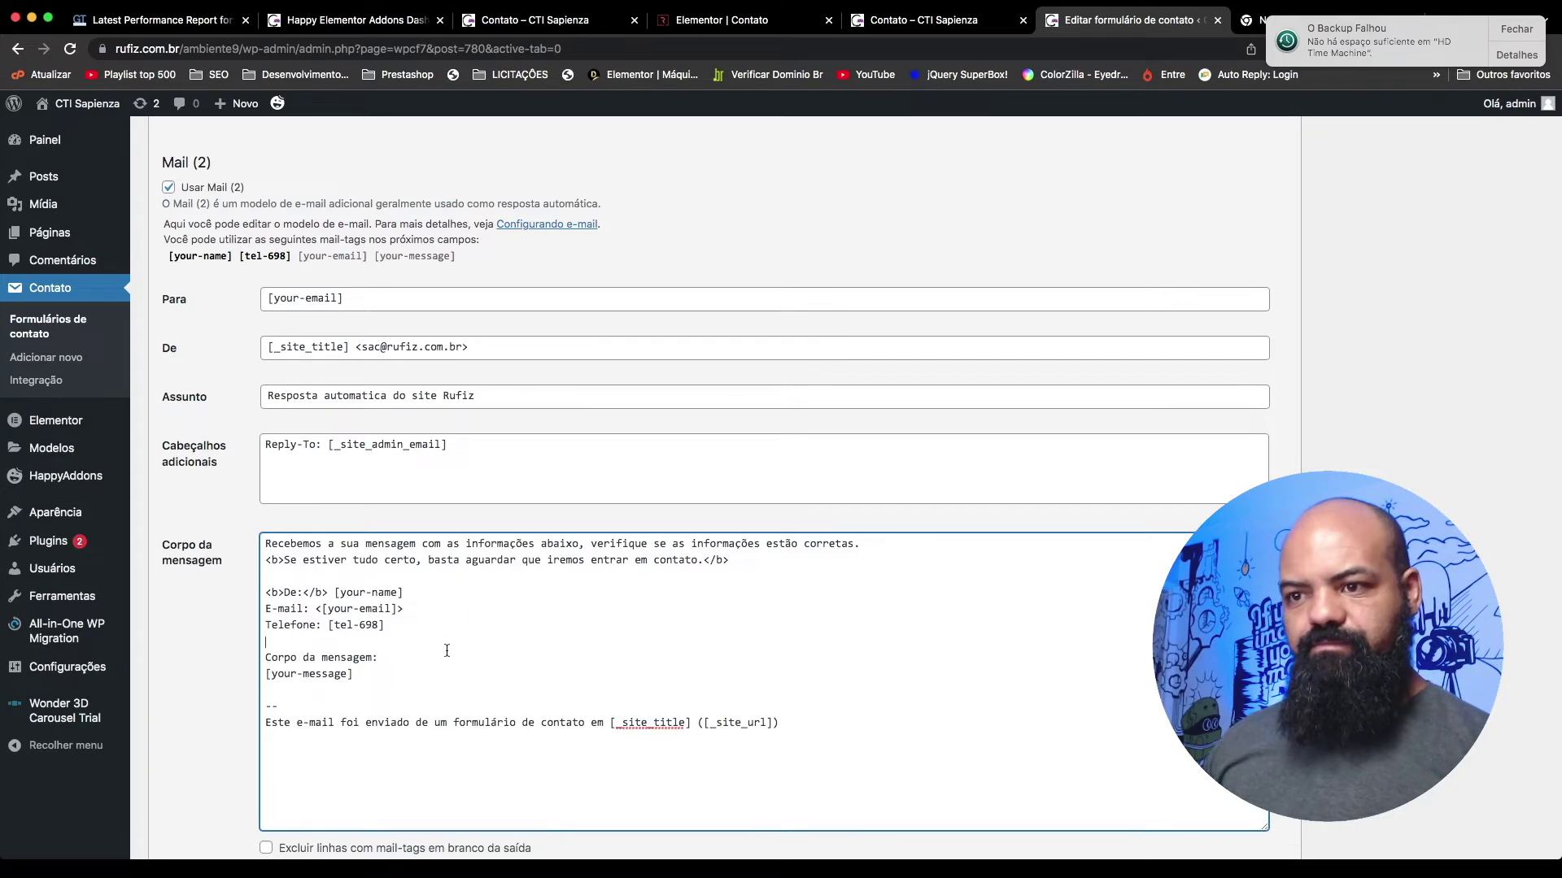
{"action": "scroll", "coordinate": [446, 651], "scroll_direction": "down", "scroll_amount": 5}
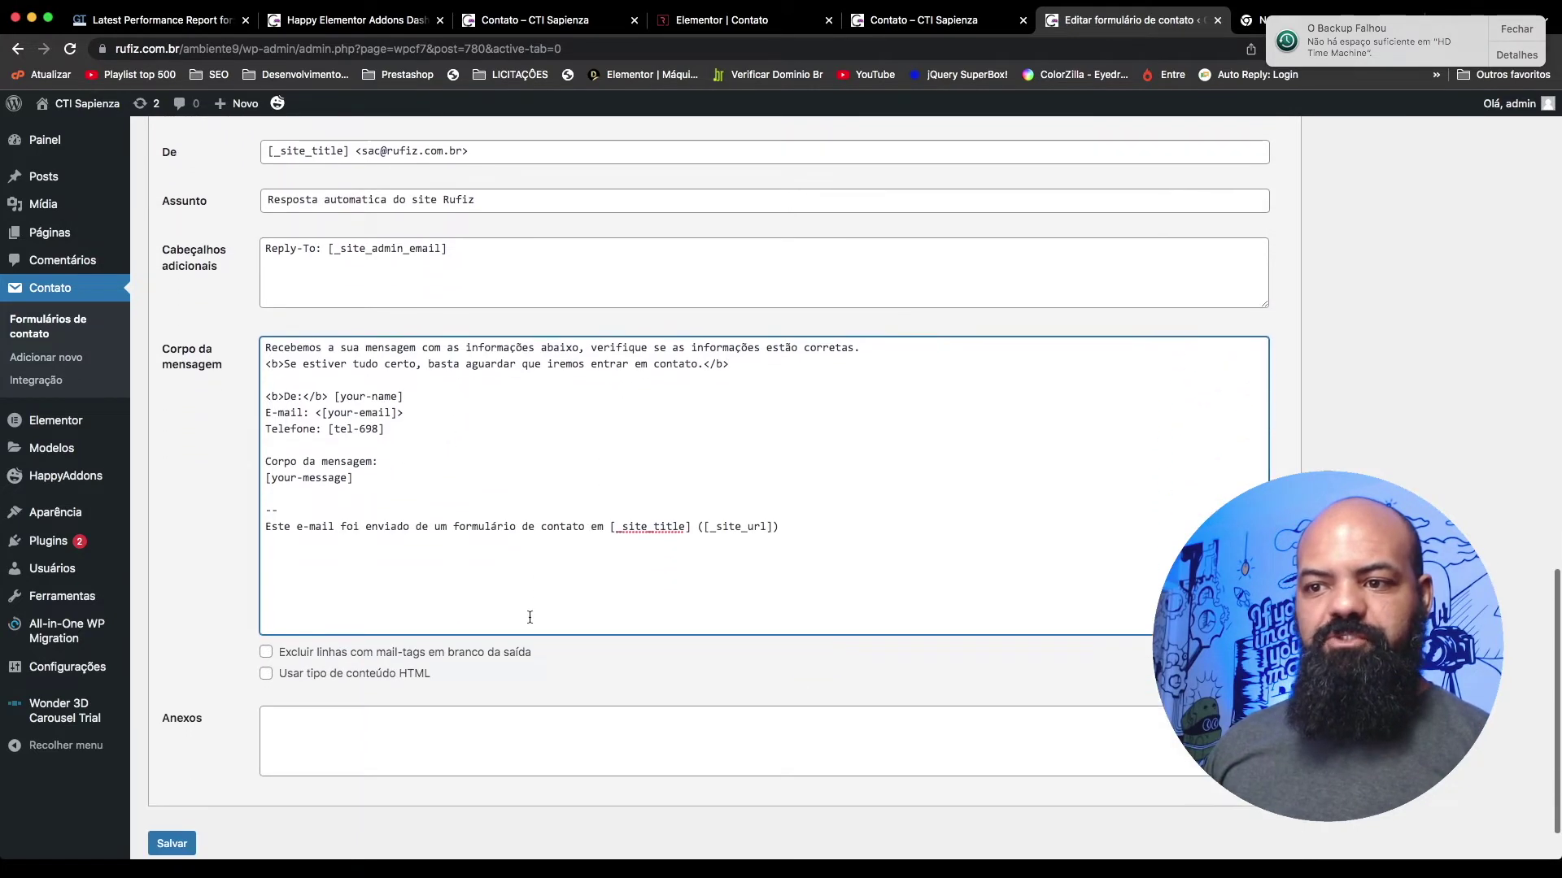
Step: Enable the HTML content type for the Mail (2) auto-reply
{"action": "left_click", "coordinate": [294, 668]}
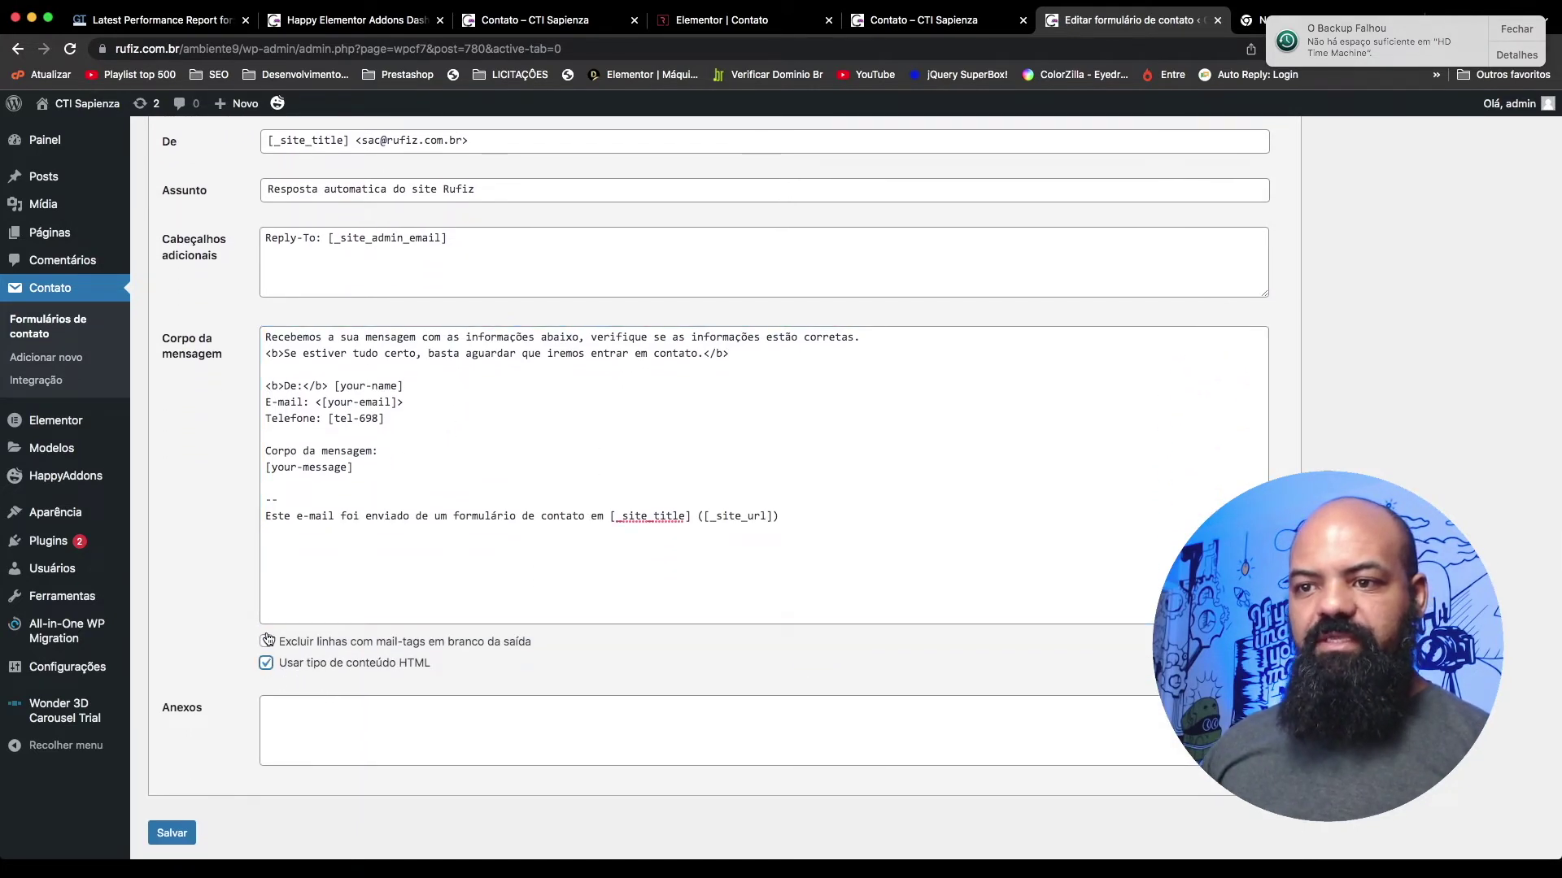
{"action": "scroll", "coordinate": [366, 692], "scroll_direction": "down", "scroll_amount": 1}
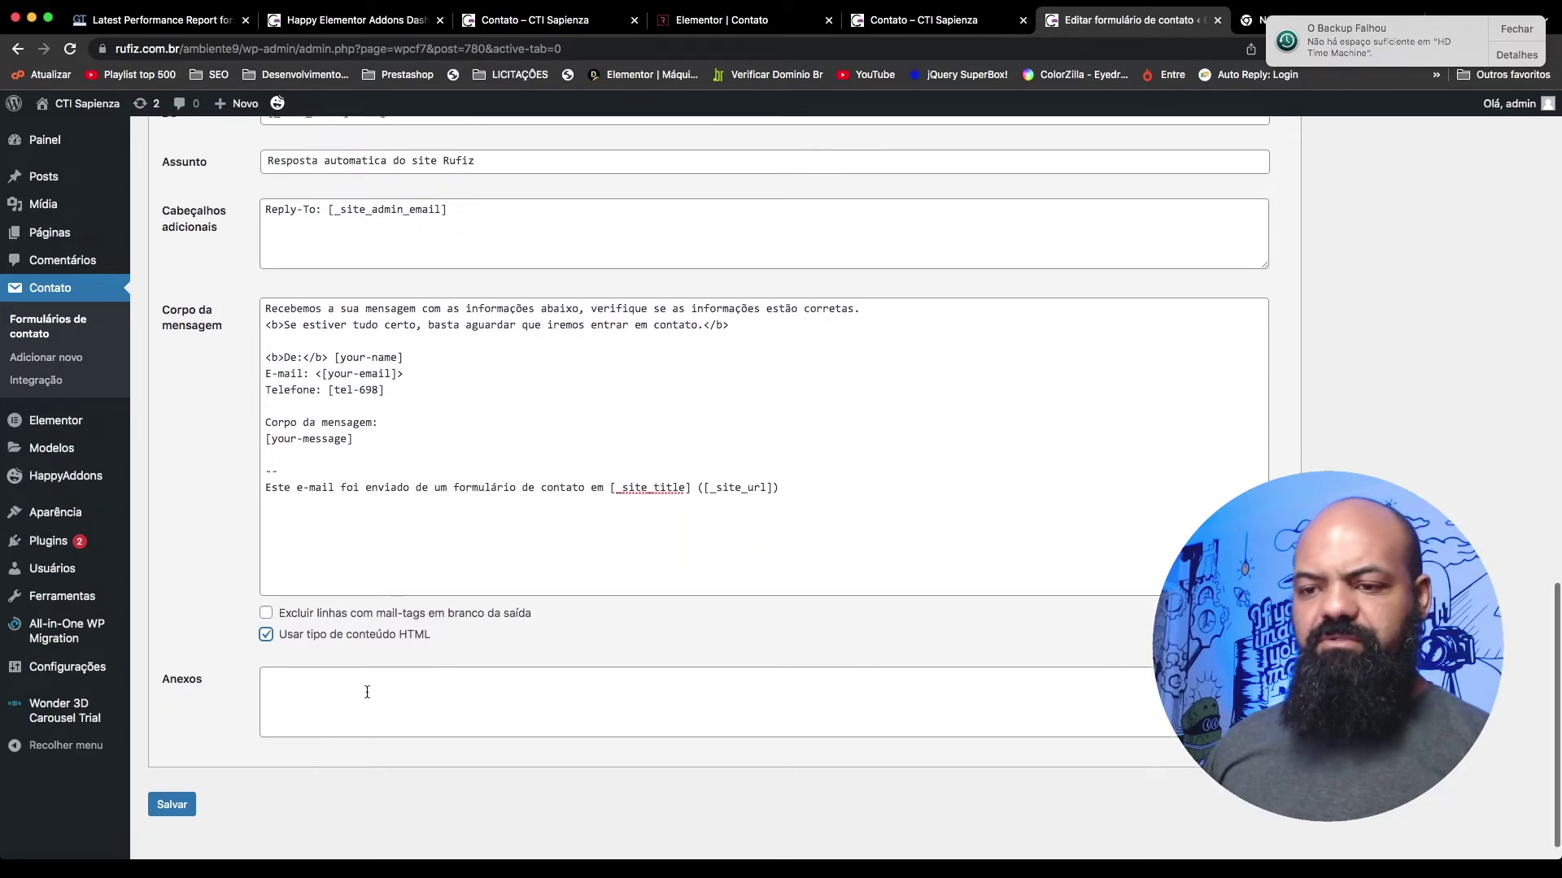
{"action": "scroll", "coordinate": [366, 692], "scroll_direction": "up", "scroll_amount": 10}
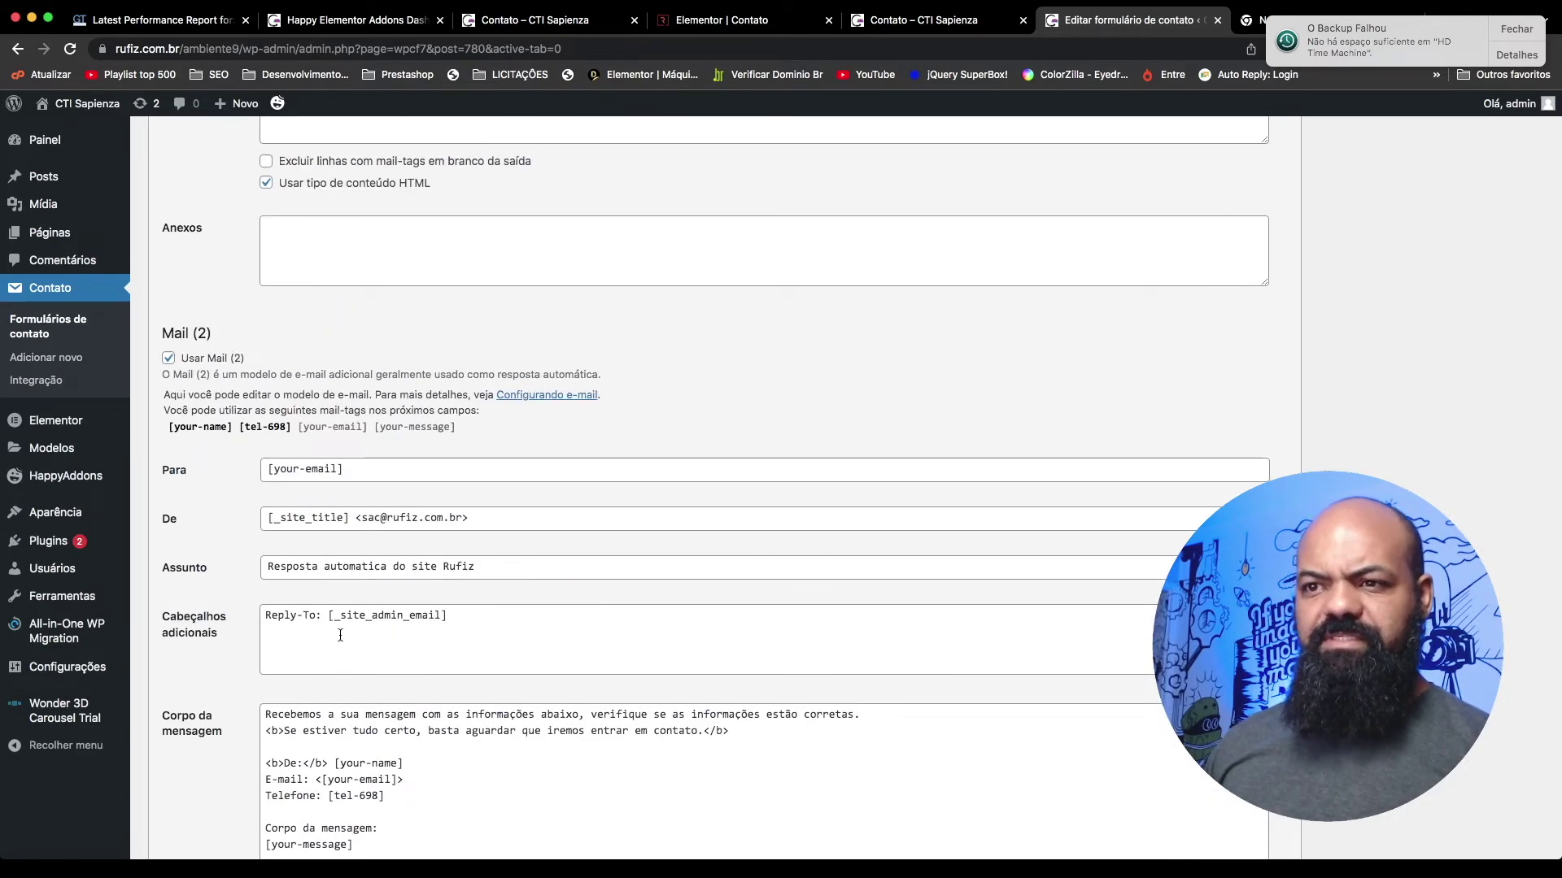
{"action": "scroll", "coordinate": [324, 499], "scroll_direction": "up", "scroll_amount": 5}
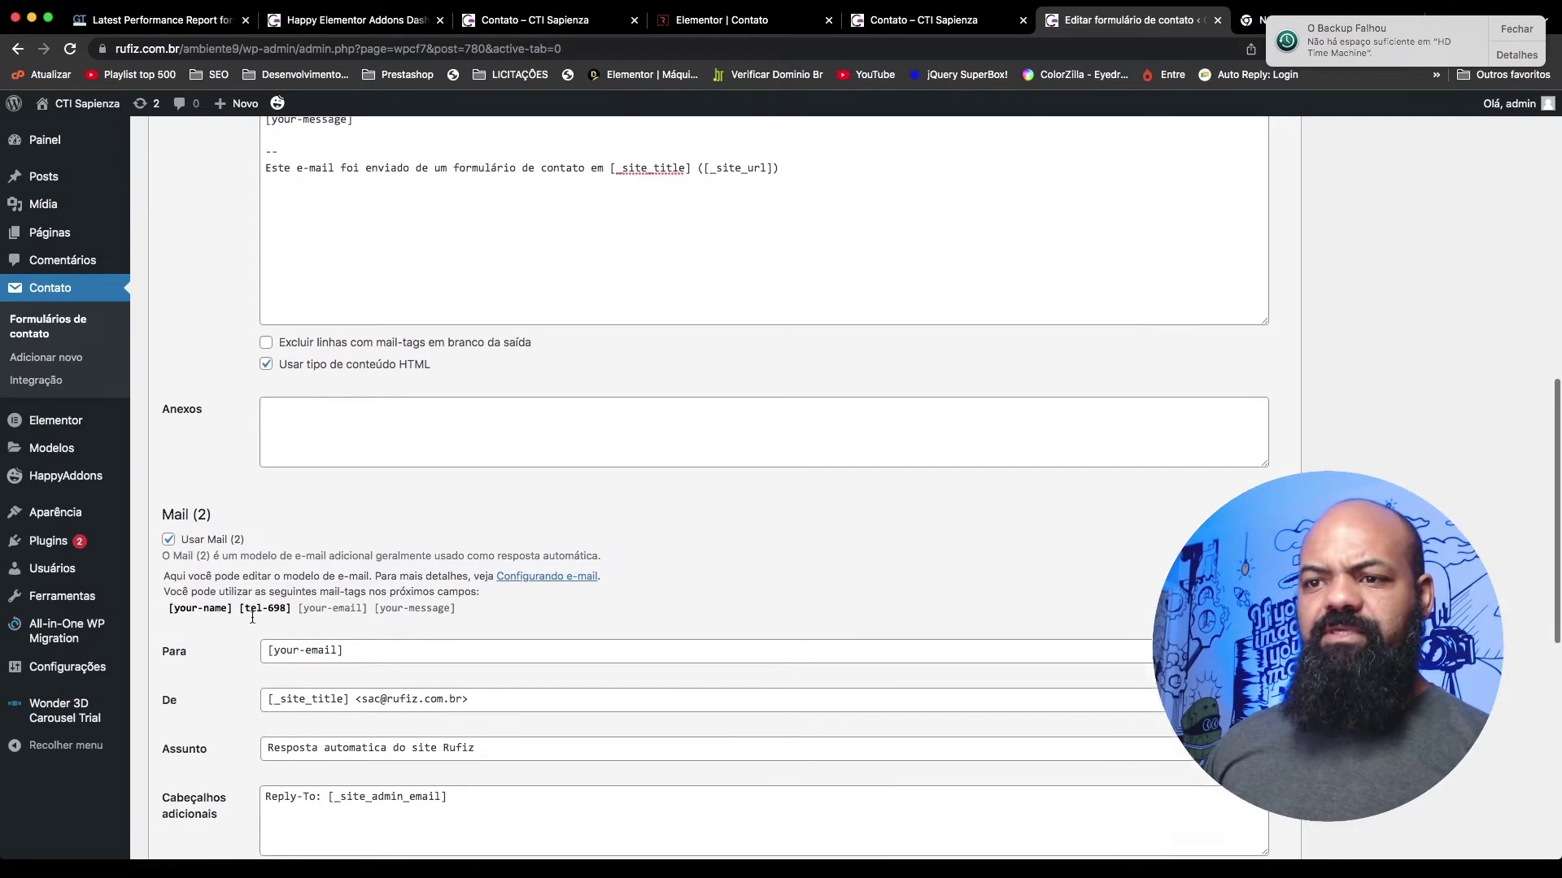
{"action": "scroll", "coordinate": [316, 707], "scroll_direction": "down", "scroll_amount": 6}
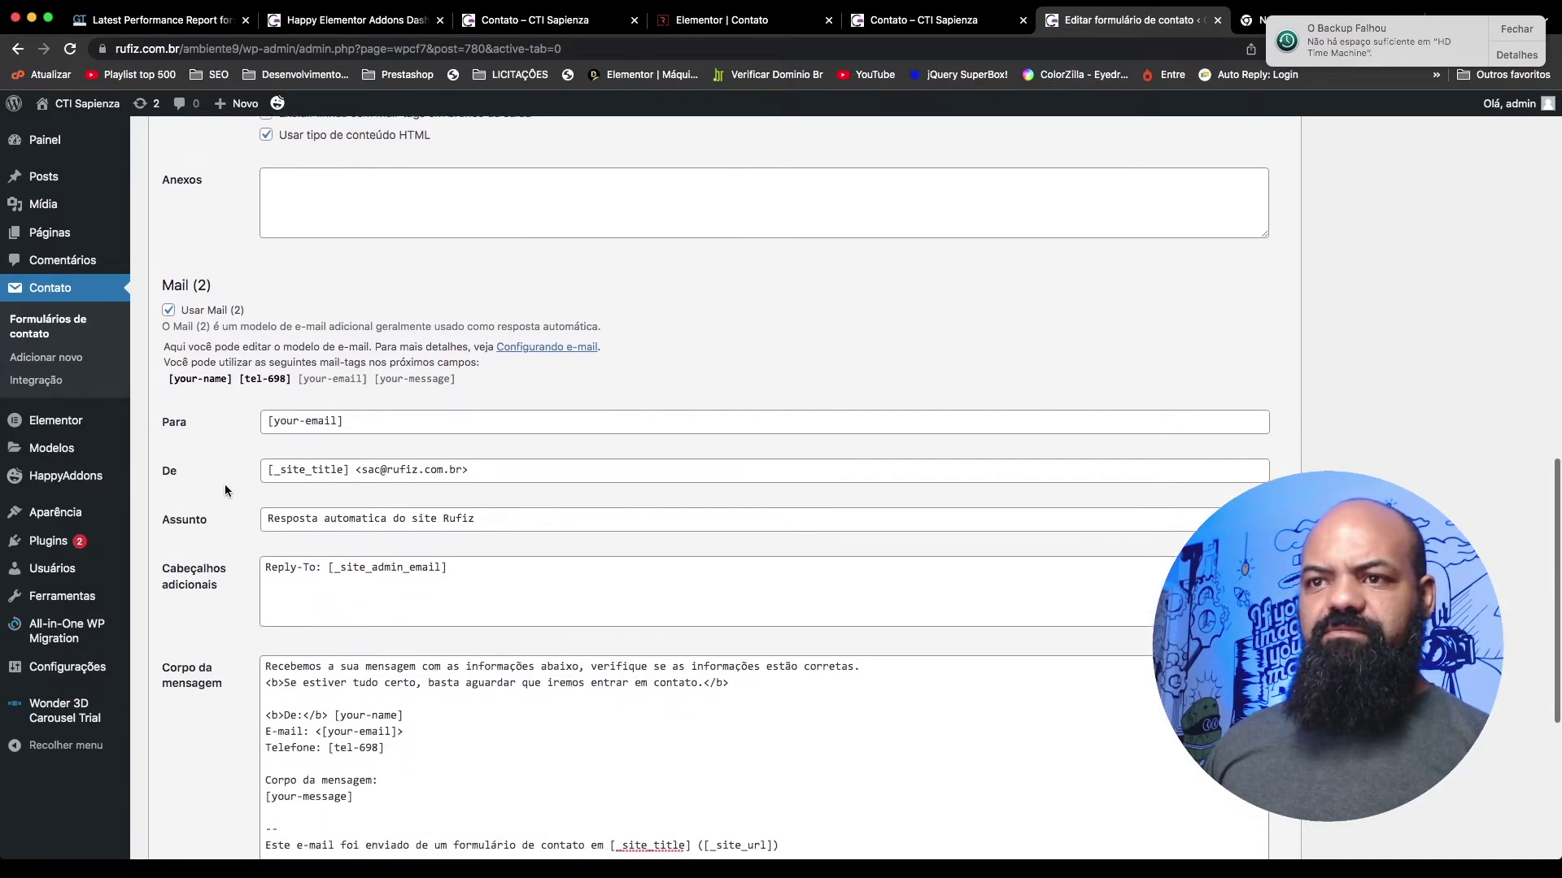
{"action": "left_click", "coordinate": [419, 704]}
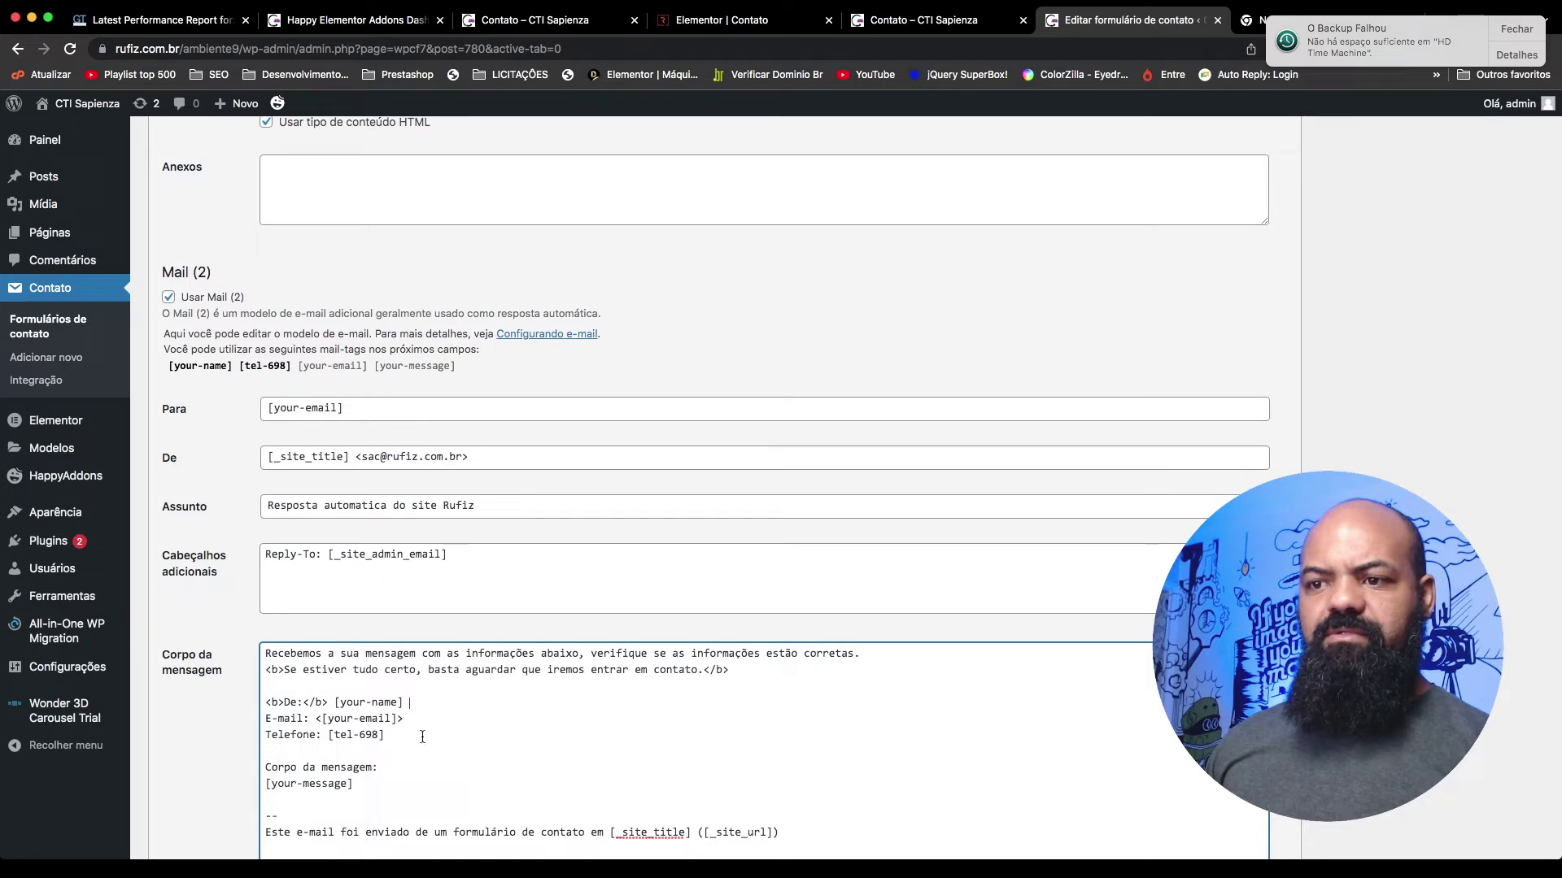
{"action": "left_click_drag", "start_coordinate": [406, 719], "coordinate": [418, 744]}
{"action": "left_click", "coordinate": [422, 725]}
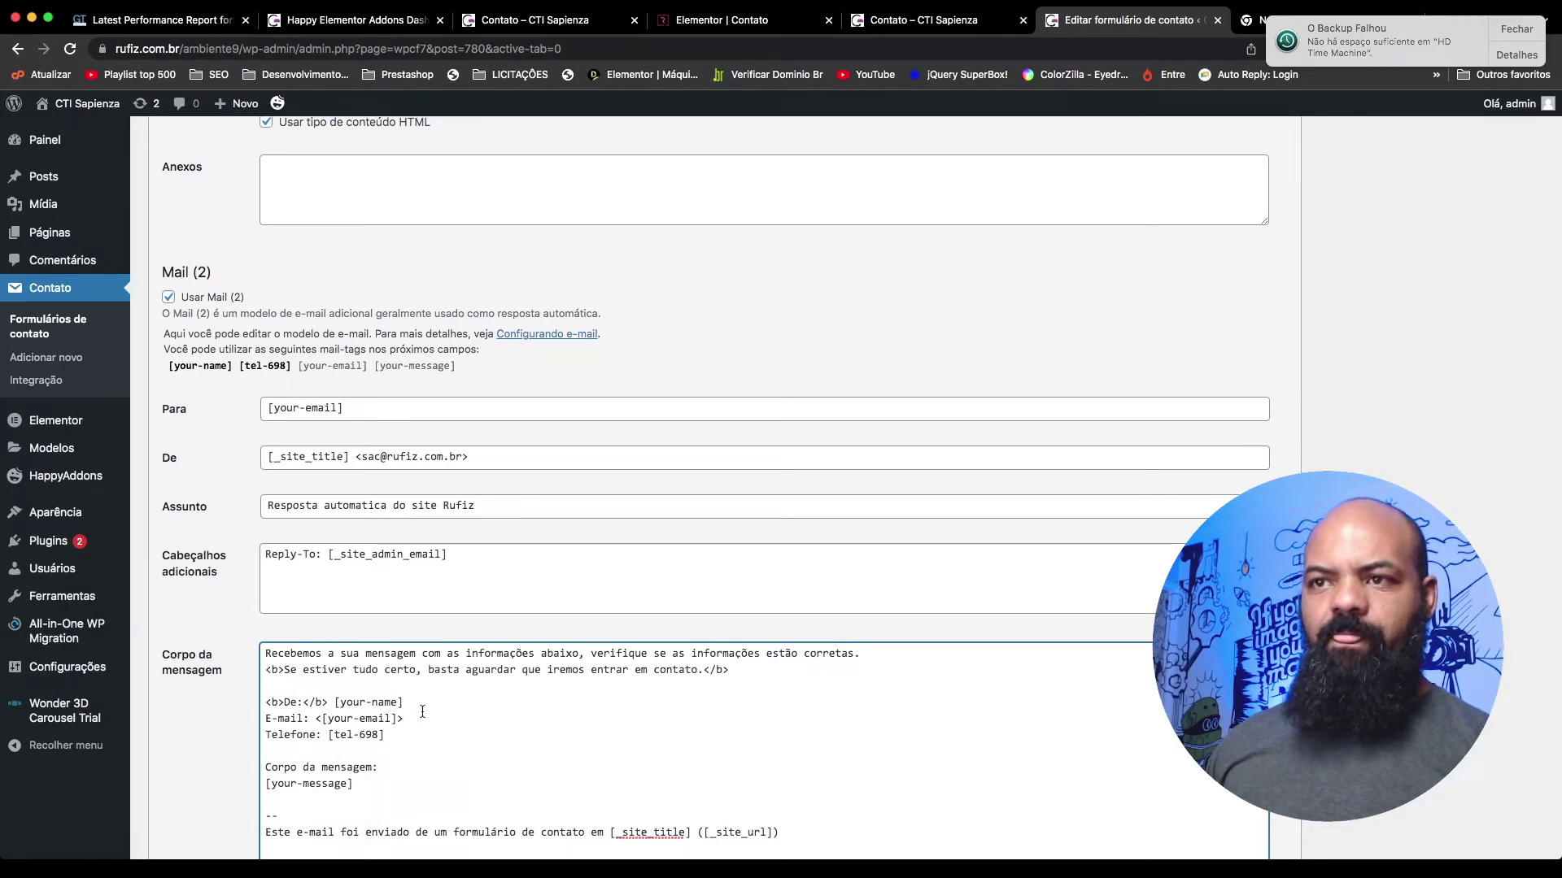
Step: Save the 'form teste' contact form
{"action": "scroll", "coordinate": [422, 725], "scroll_direction": "down", "scroll_amount": 5}
{"action": "left_click", "coordinate": [174, 777]}
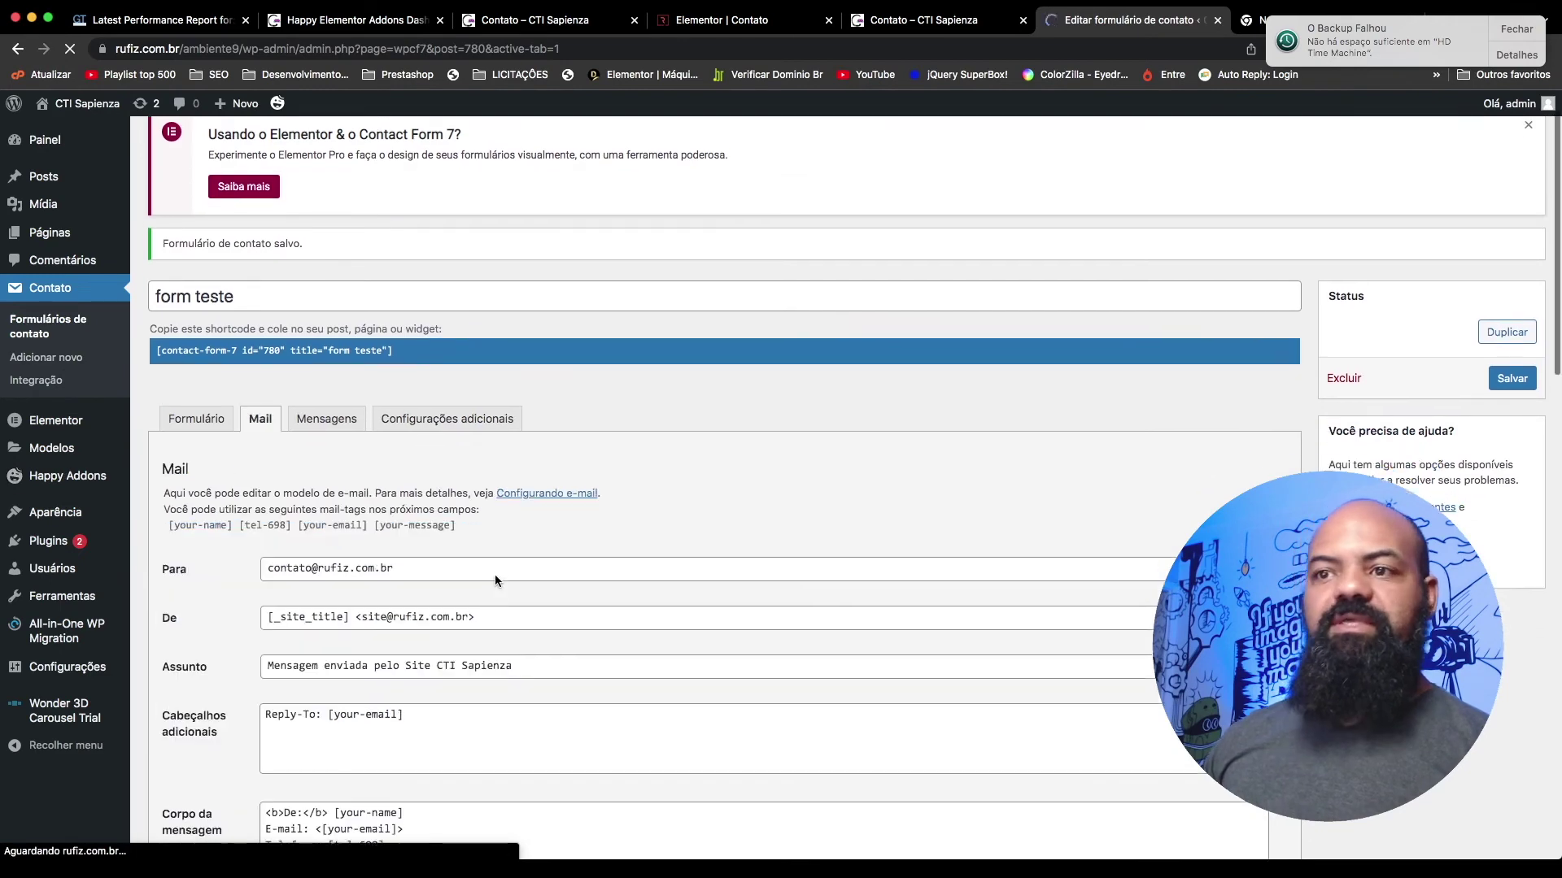
{"action": "scroll", "coordinate": [488, 574], "scroll_direction": "down", "scroll_amount": 4}
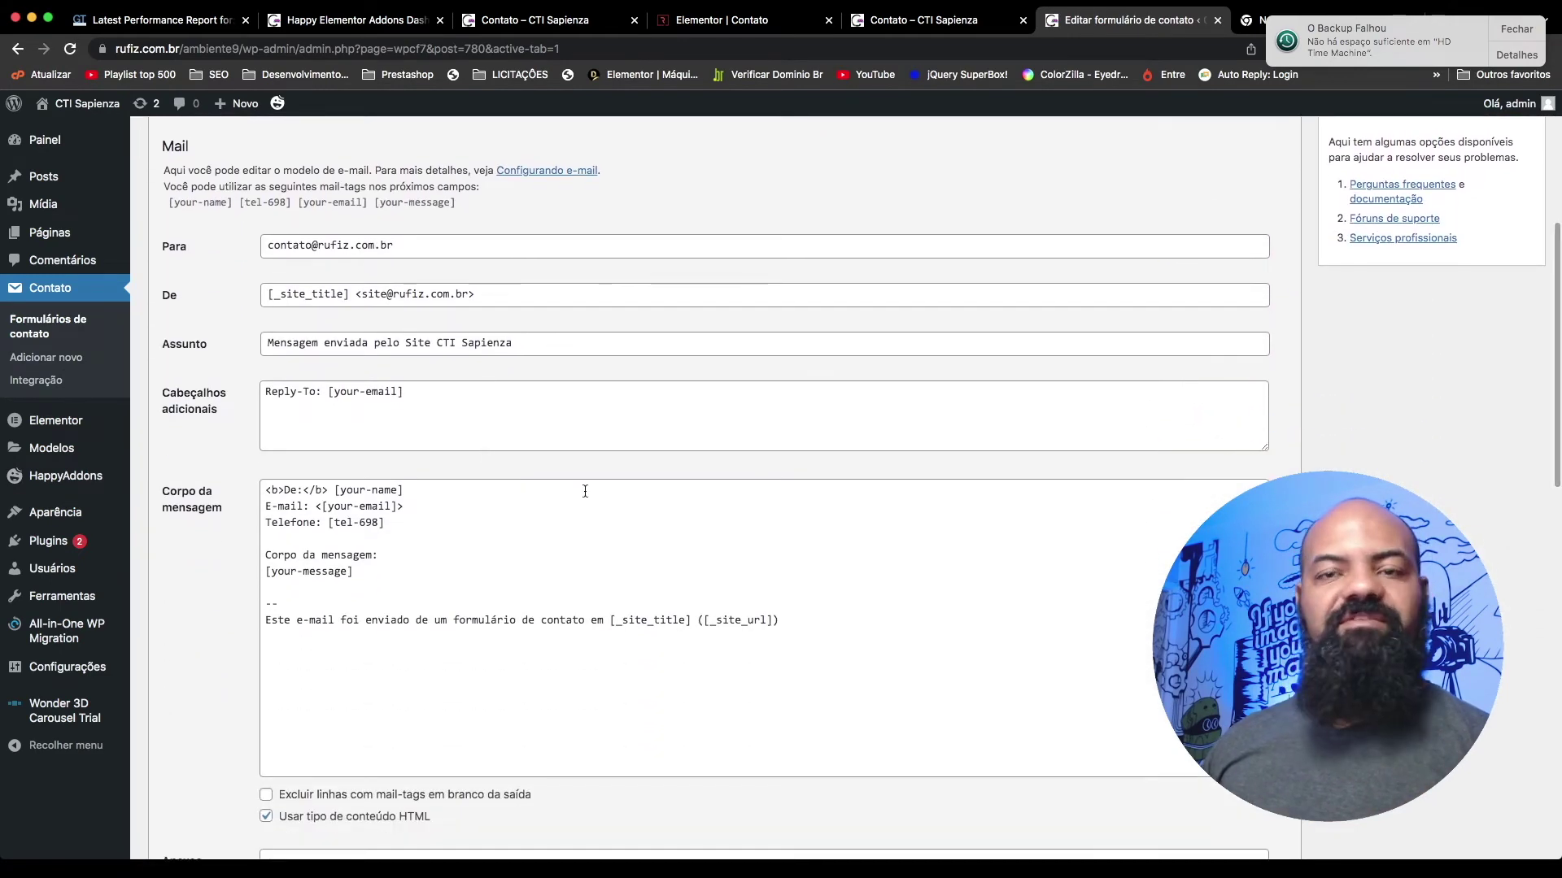
Step: Reload the contact page preview and submit the empty form as a test
{"action": "left_click", "coordinate": [931, 21]}
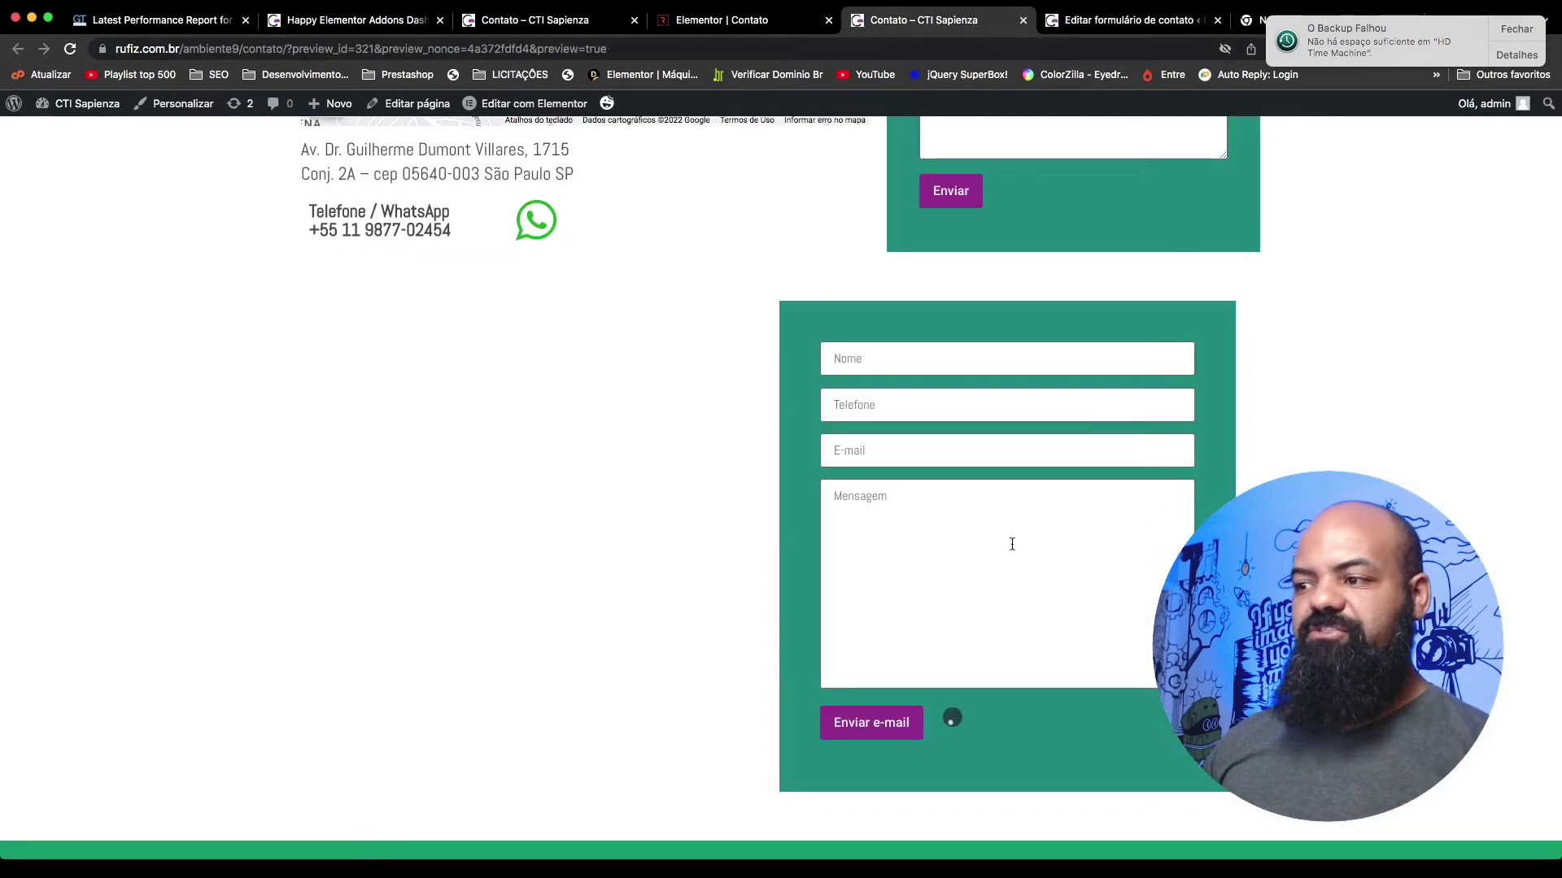
{"action": "key", "text": "super+r"}
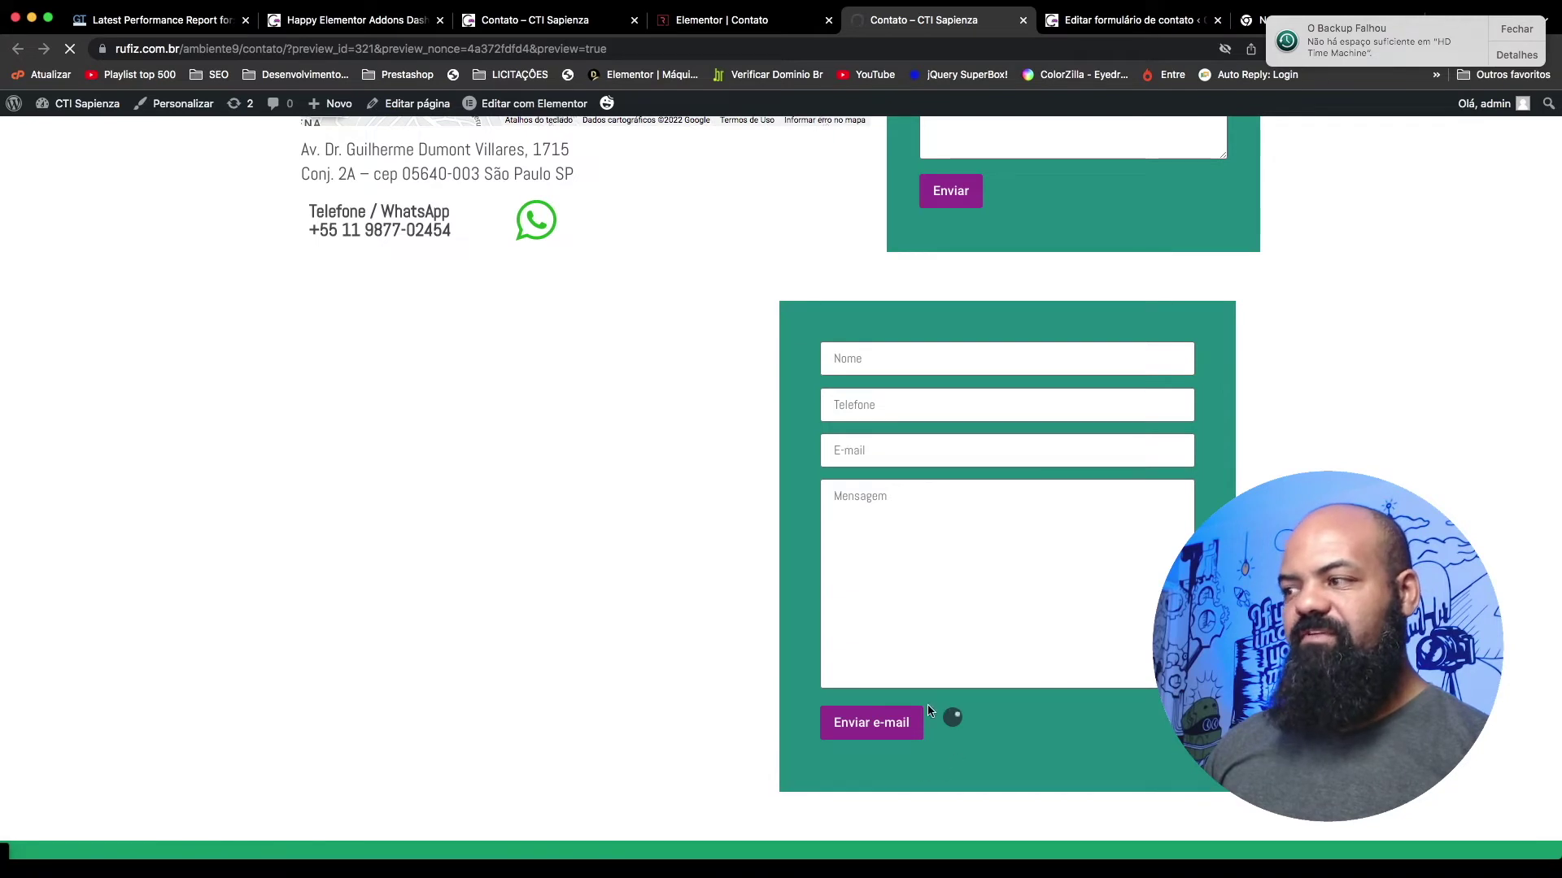
{"action": "left_click", "coordinate": [1516, 29]}
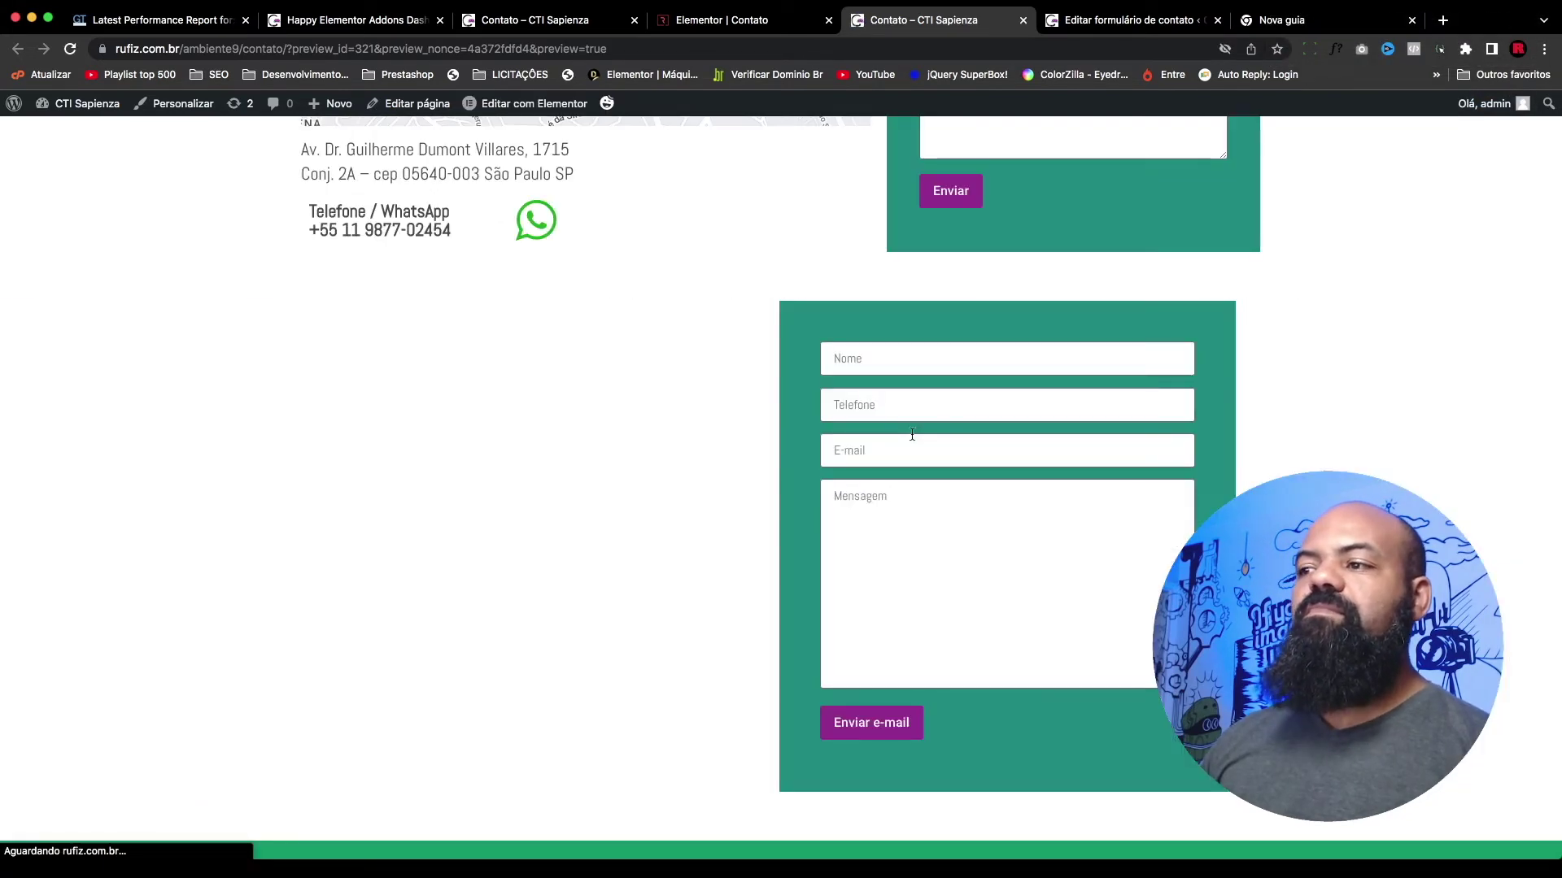
{"action": "left_click", "coordinate": [872, 726]}
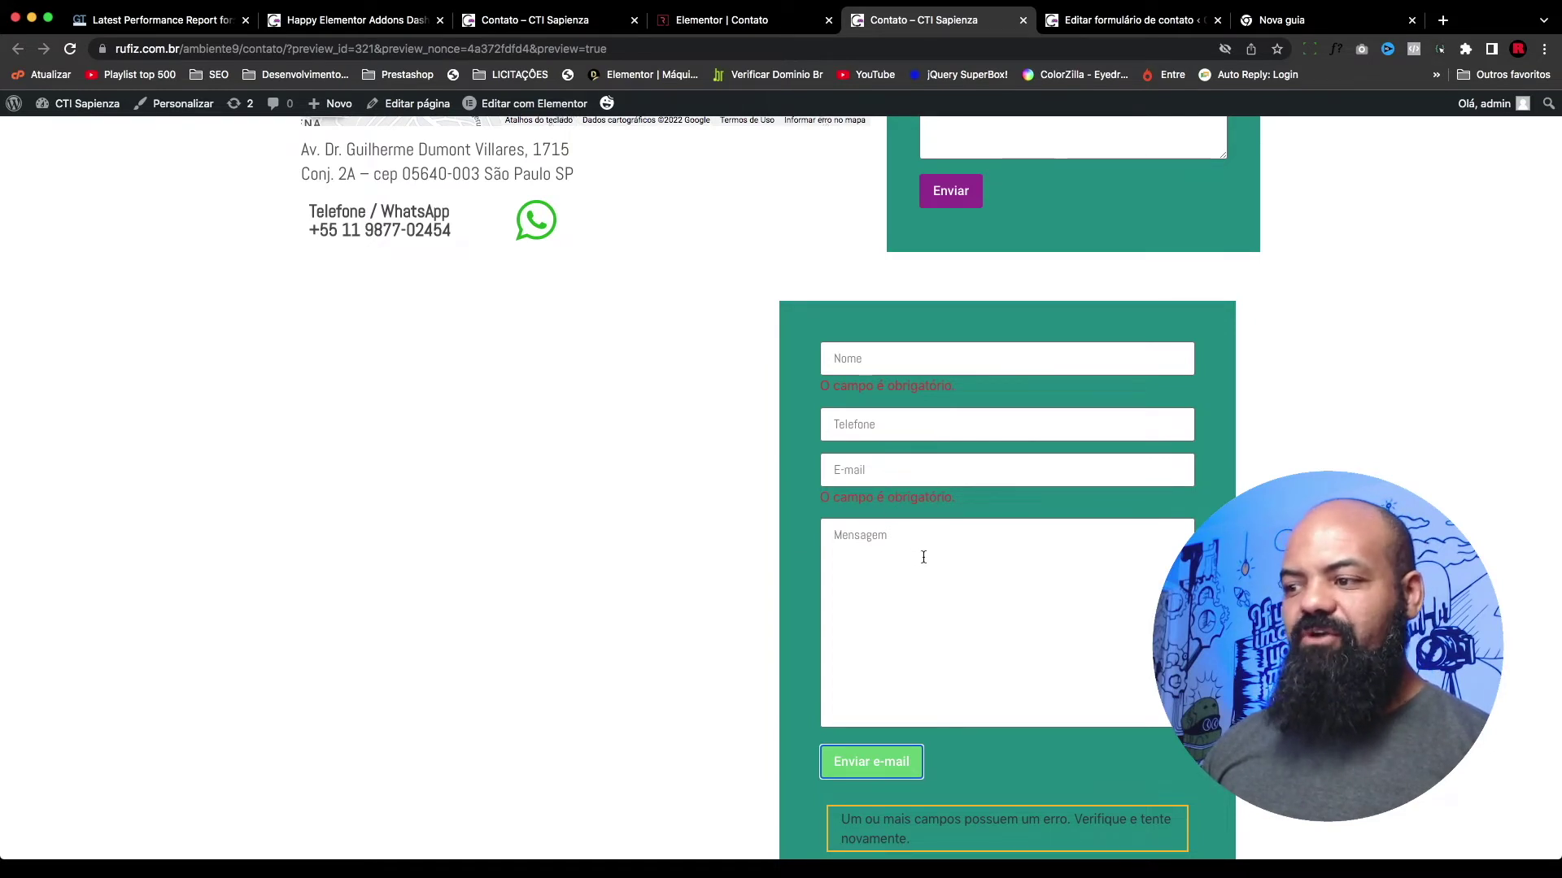
Step: Select the red 'O campo é obrigatório.' error under Nome and bring up its context menu
{"action": "scroll", "coordinate": [889, 698], "scroll_direction": "down", "scroll_amount": 1}
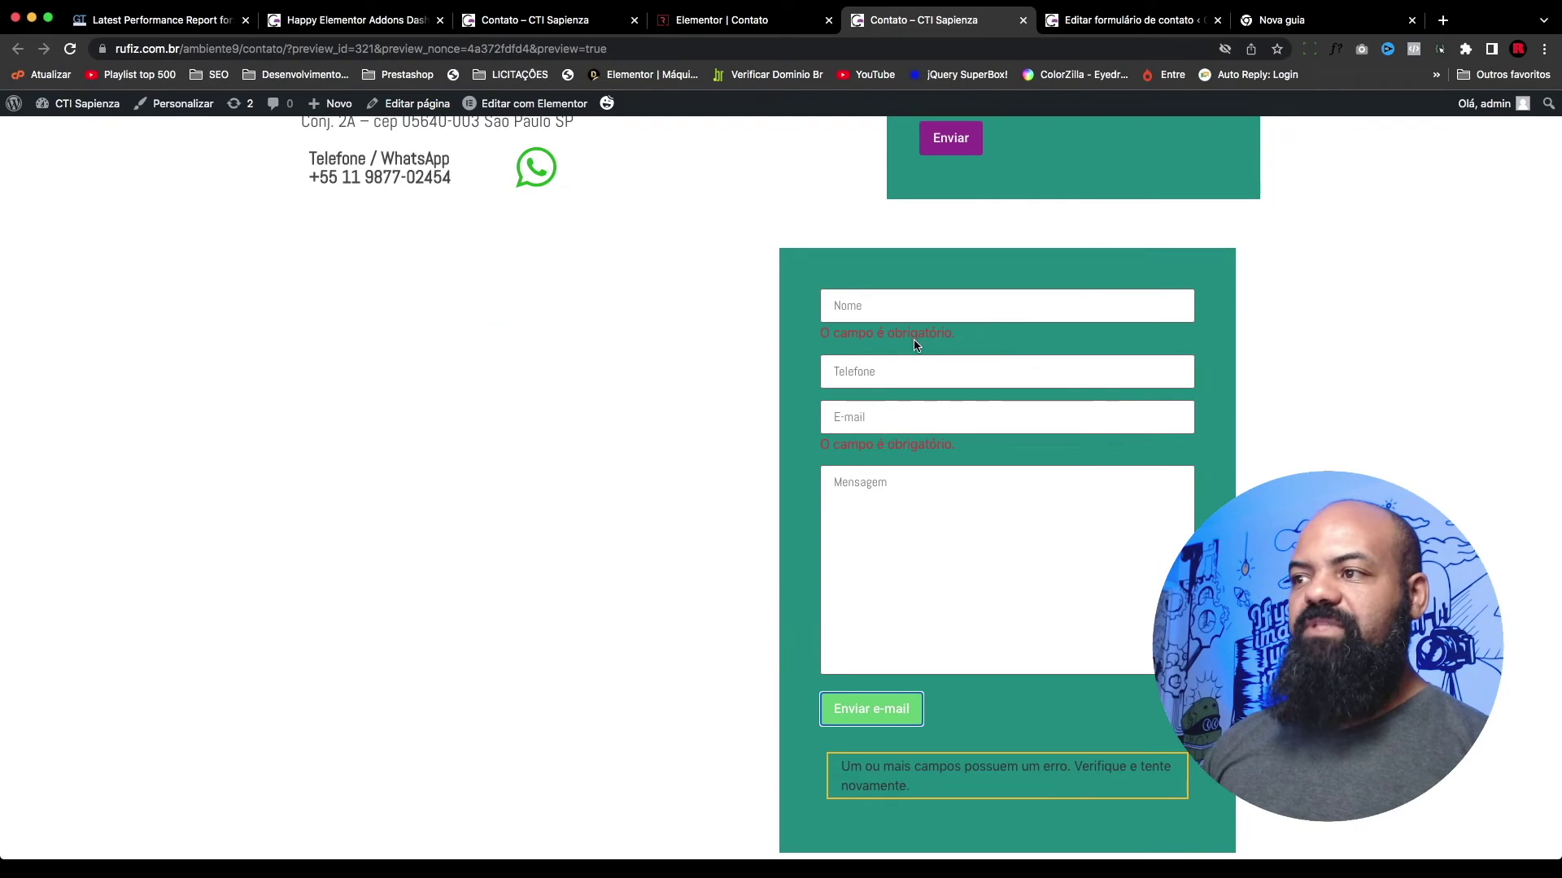
{"action": "scroll", "coordinate": [953, 607], "scroll_direction": "down", "scroll_amount": 1}
{"action": "left_click_drag", "start_coordinate": [918, 320], "coordinate": [887, 320]}
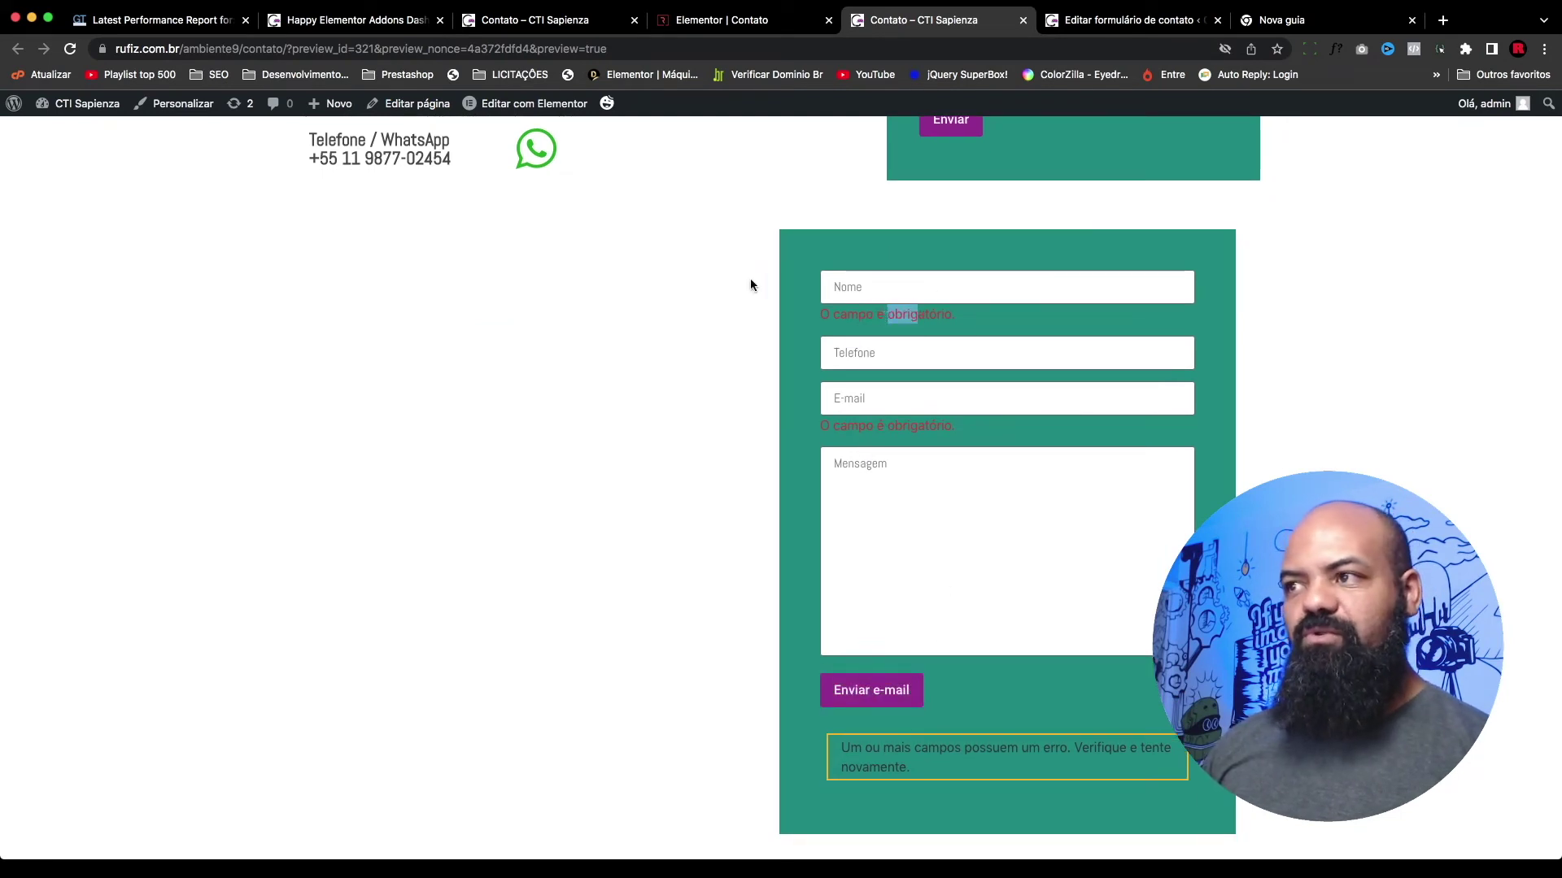
{"action": "scroll", "coordinate": [761, 263], "scroll_direction": "up", "scroll_amount": 1}
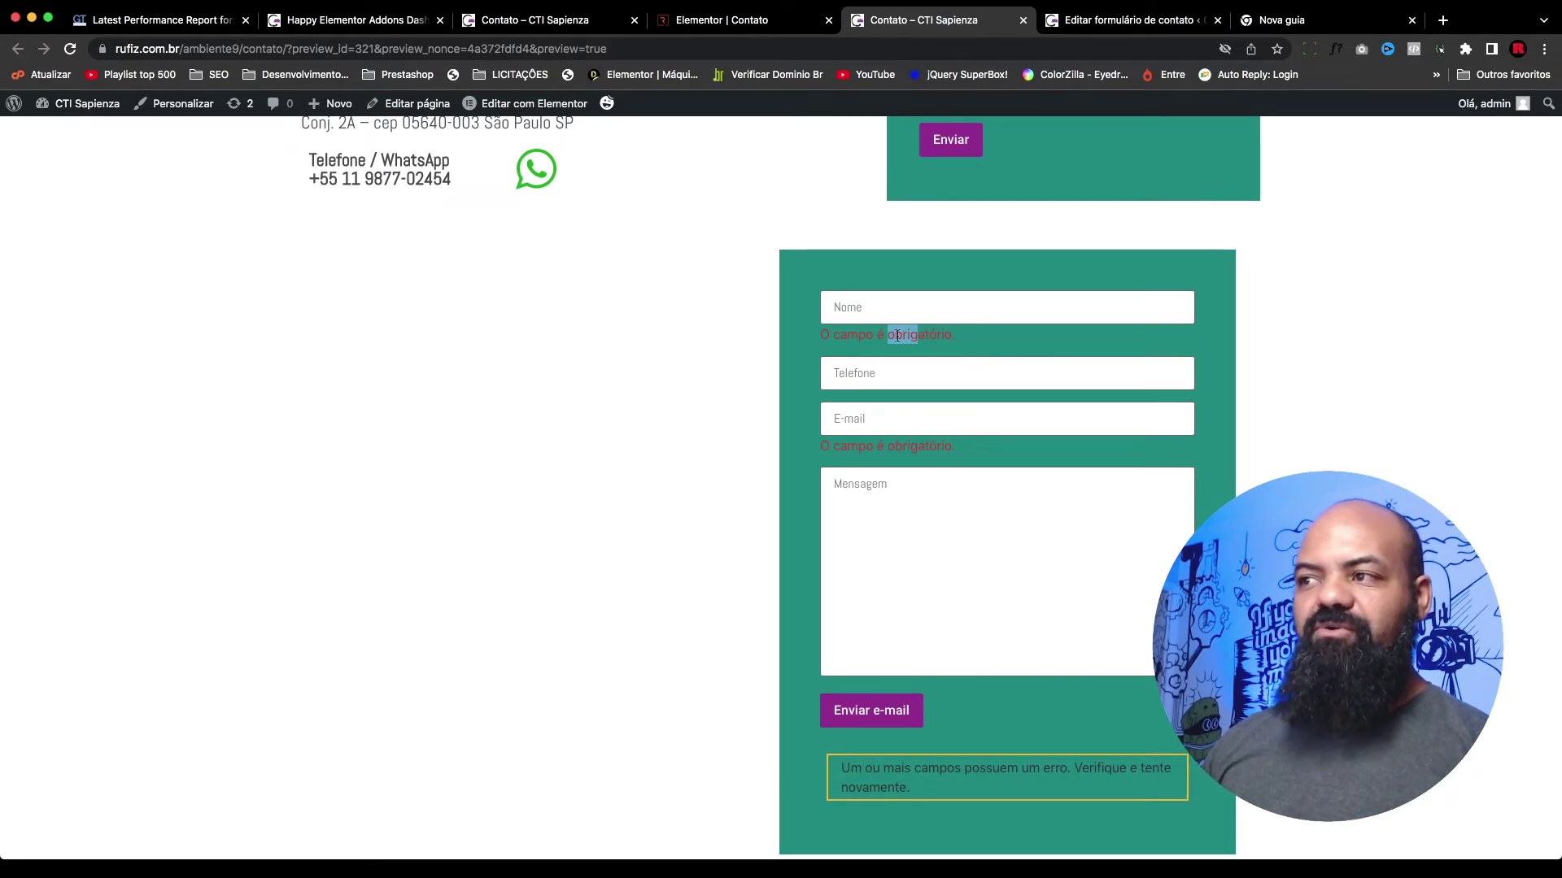
{"action": "triple_click", "coordinate": [1007, 338]}
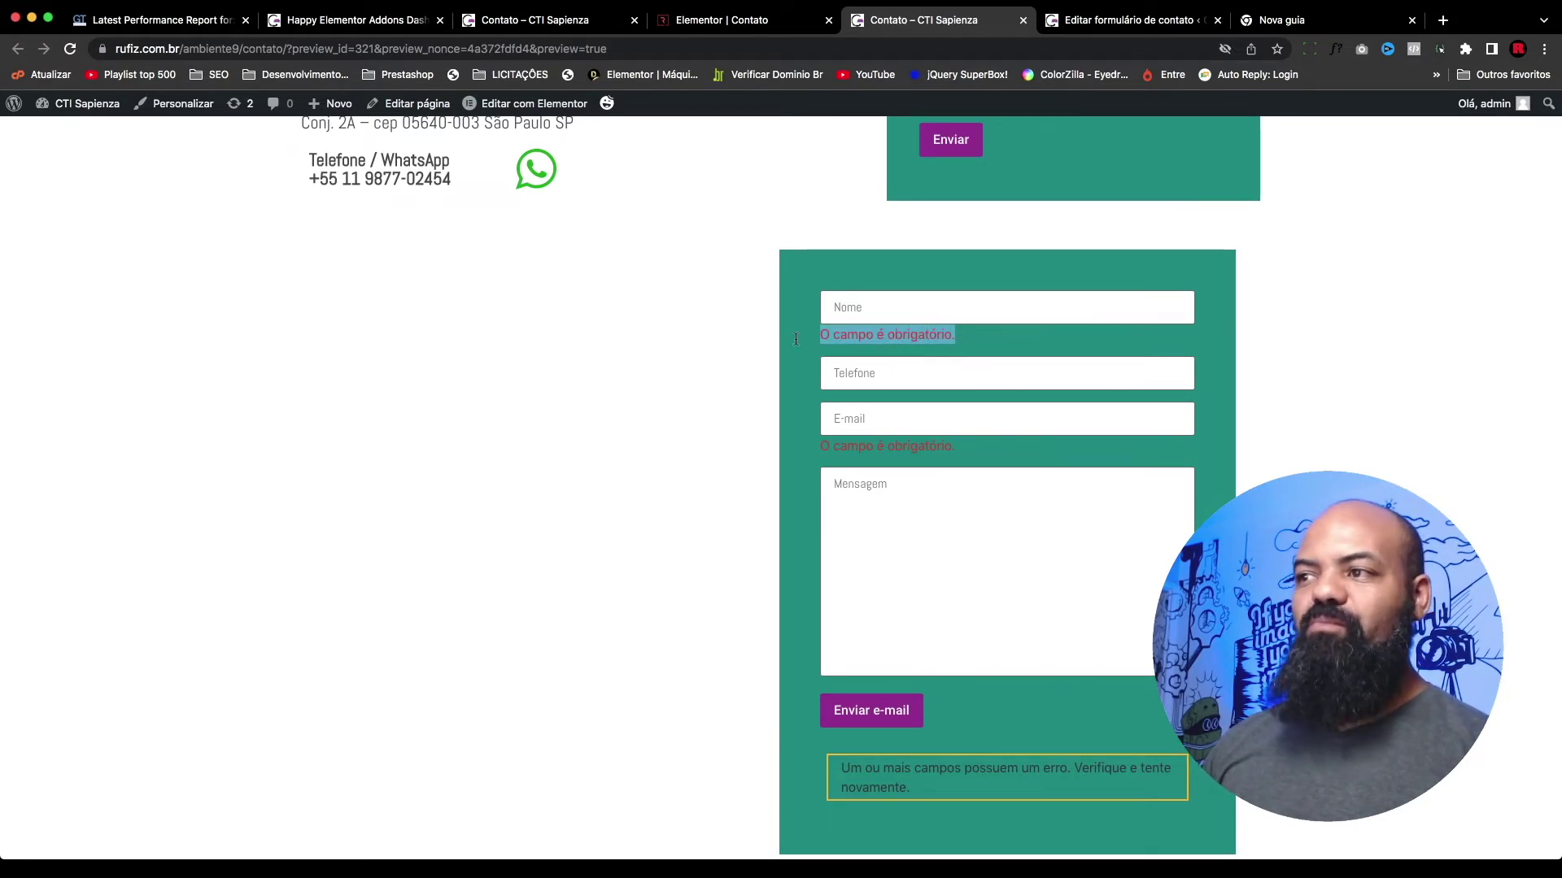
{"action": "left_click", "coordinate": [977, 339]}
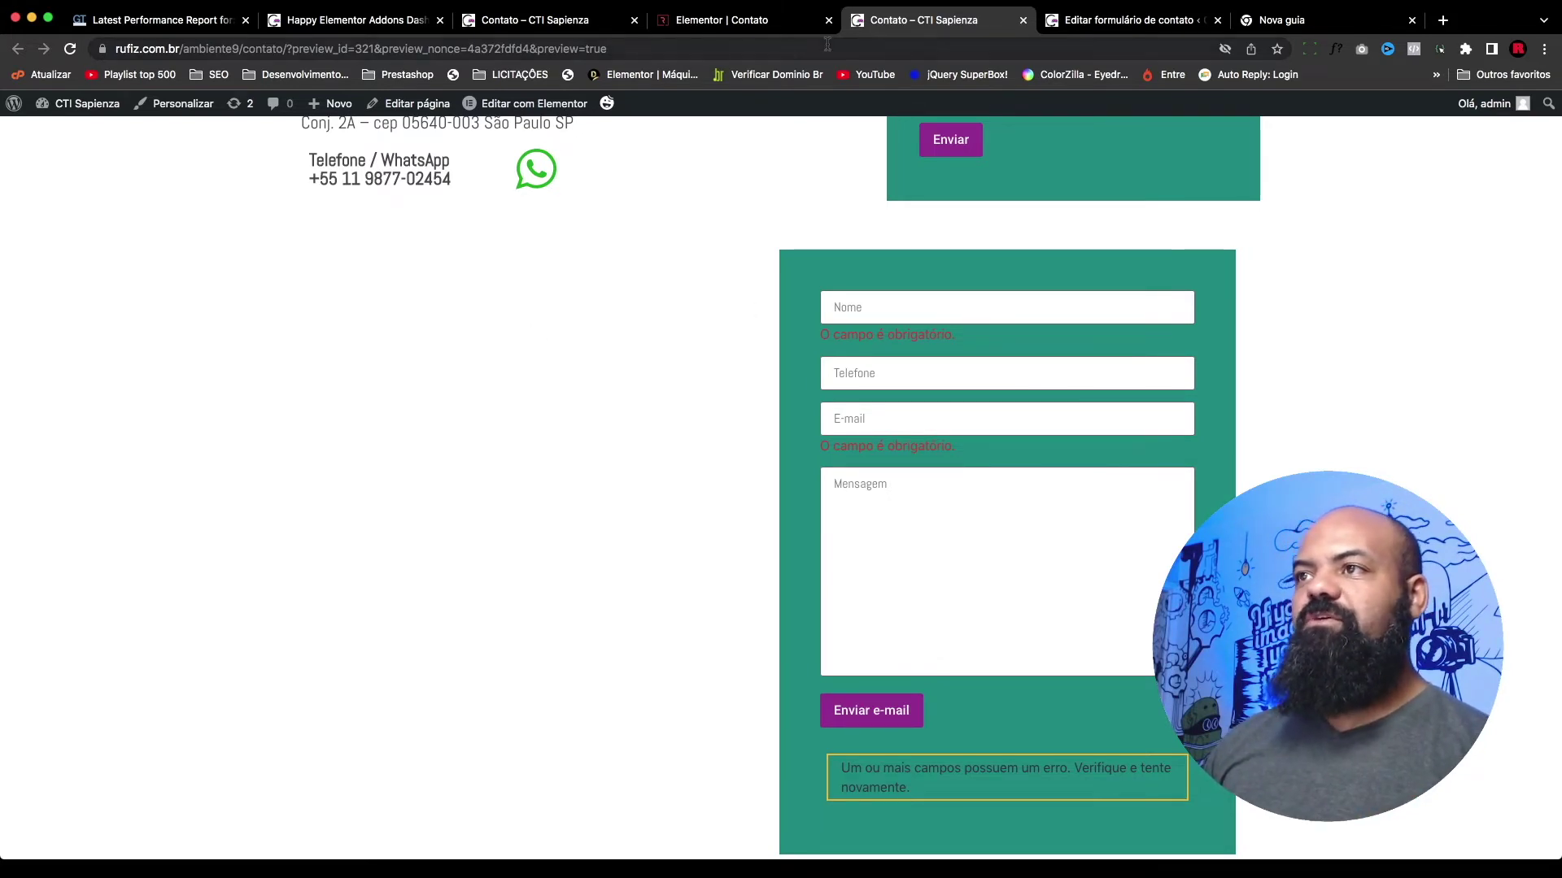
{"action": "left_click_drag", "start_coordinate": [941, 336], "coordinate": [885, 338]}
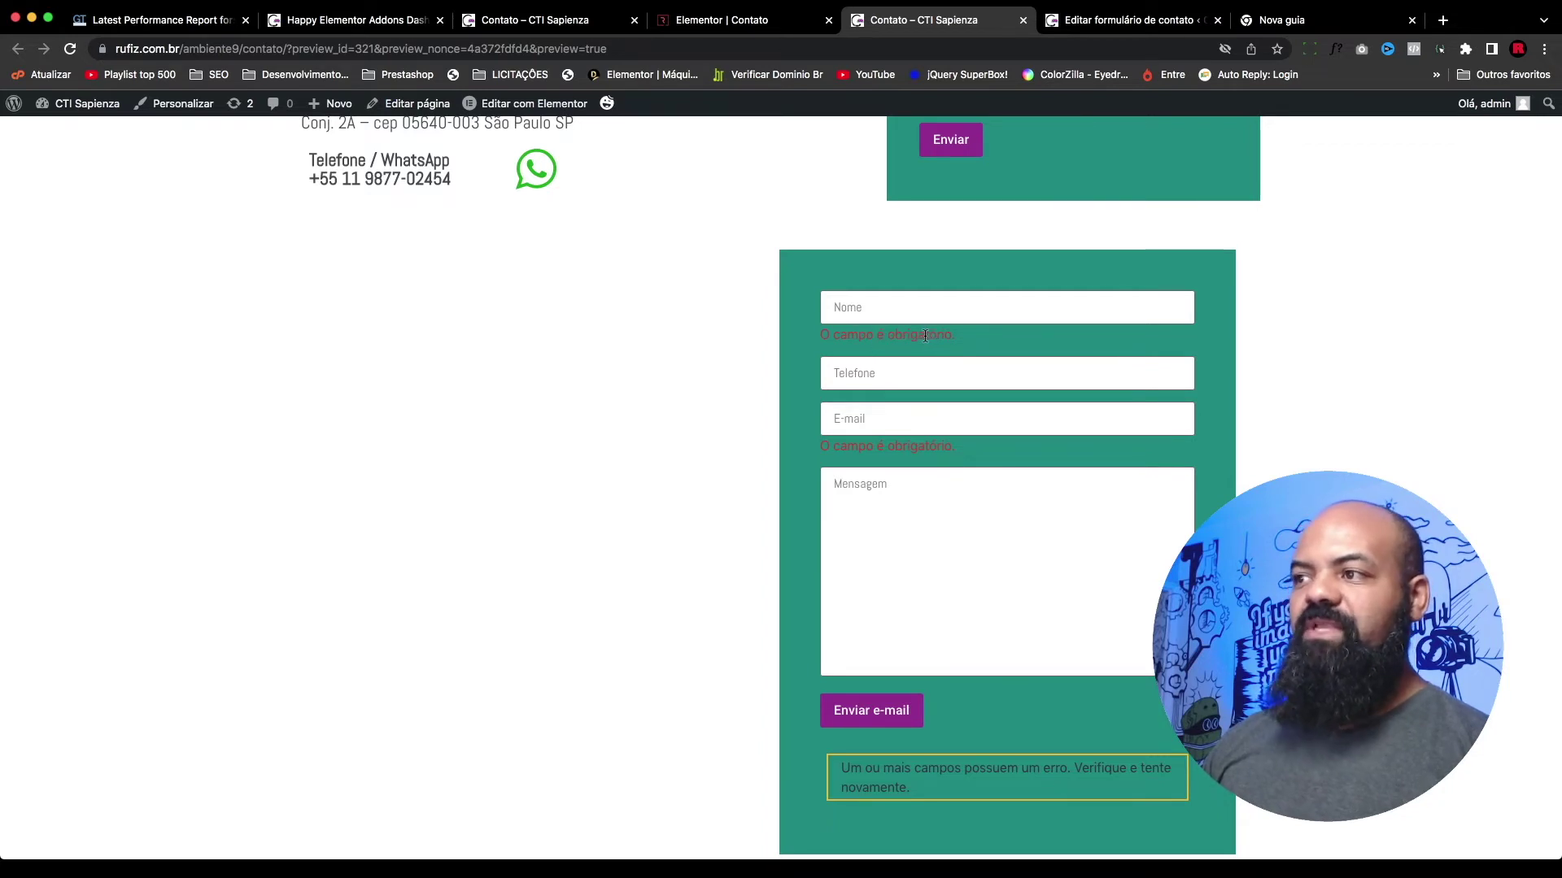
{"action": "right_click", "coordinate": [926, 335]}
Step: Inspect the error message and open the #dc3232 colour picker of .wpcf7-not-valid-tip
{"action": "left_click", "coordinate": [972, 468]}
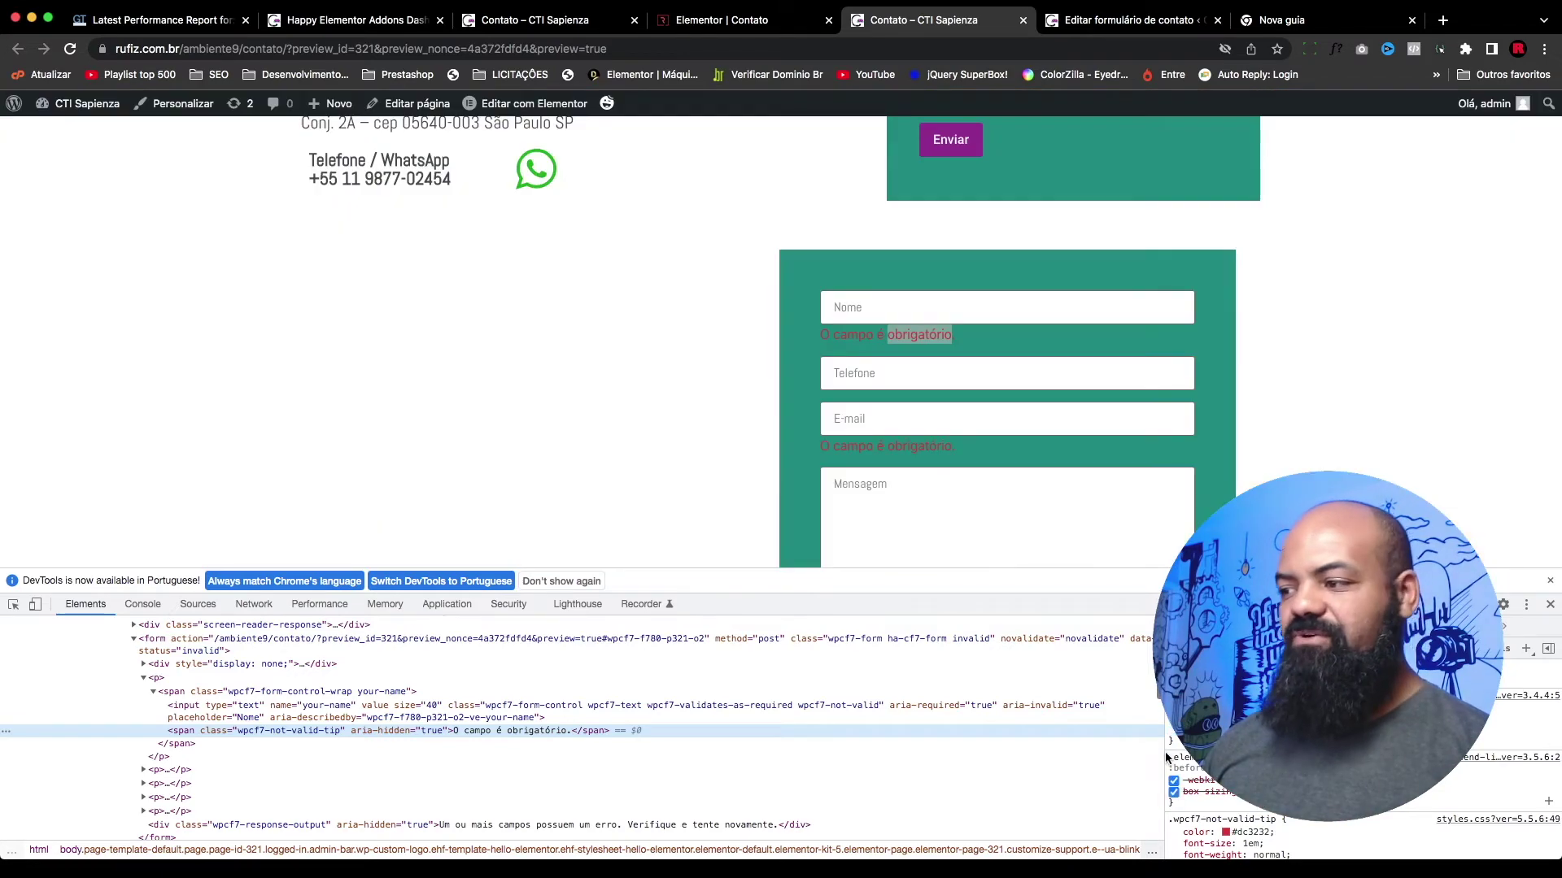
{"action": "left_click_drag", "start_coordinate": [1166, 758], "coordinate": [1013, 758]}
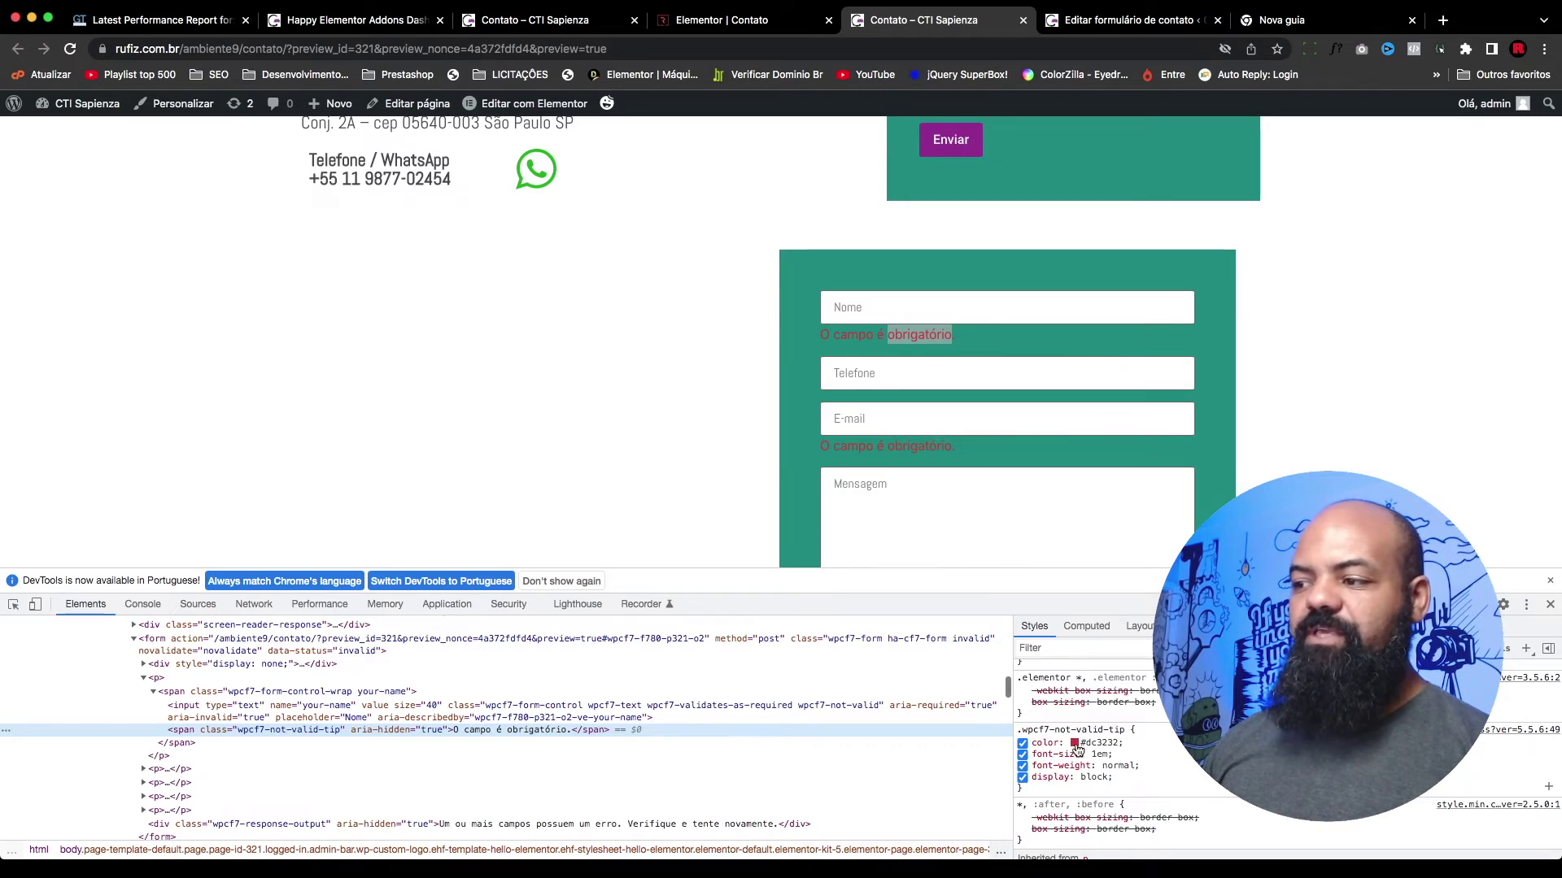
{"action": "left_click", "coordinate": [1074, 744]}
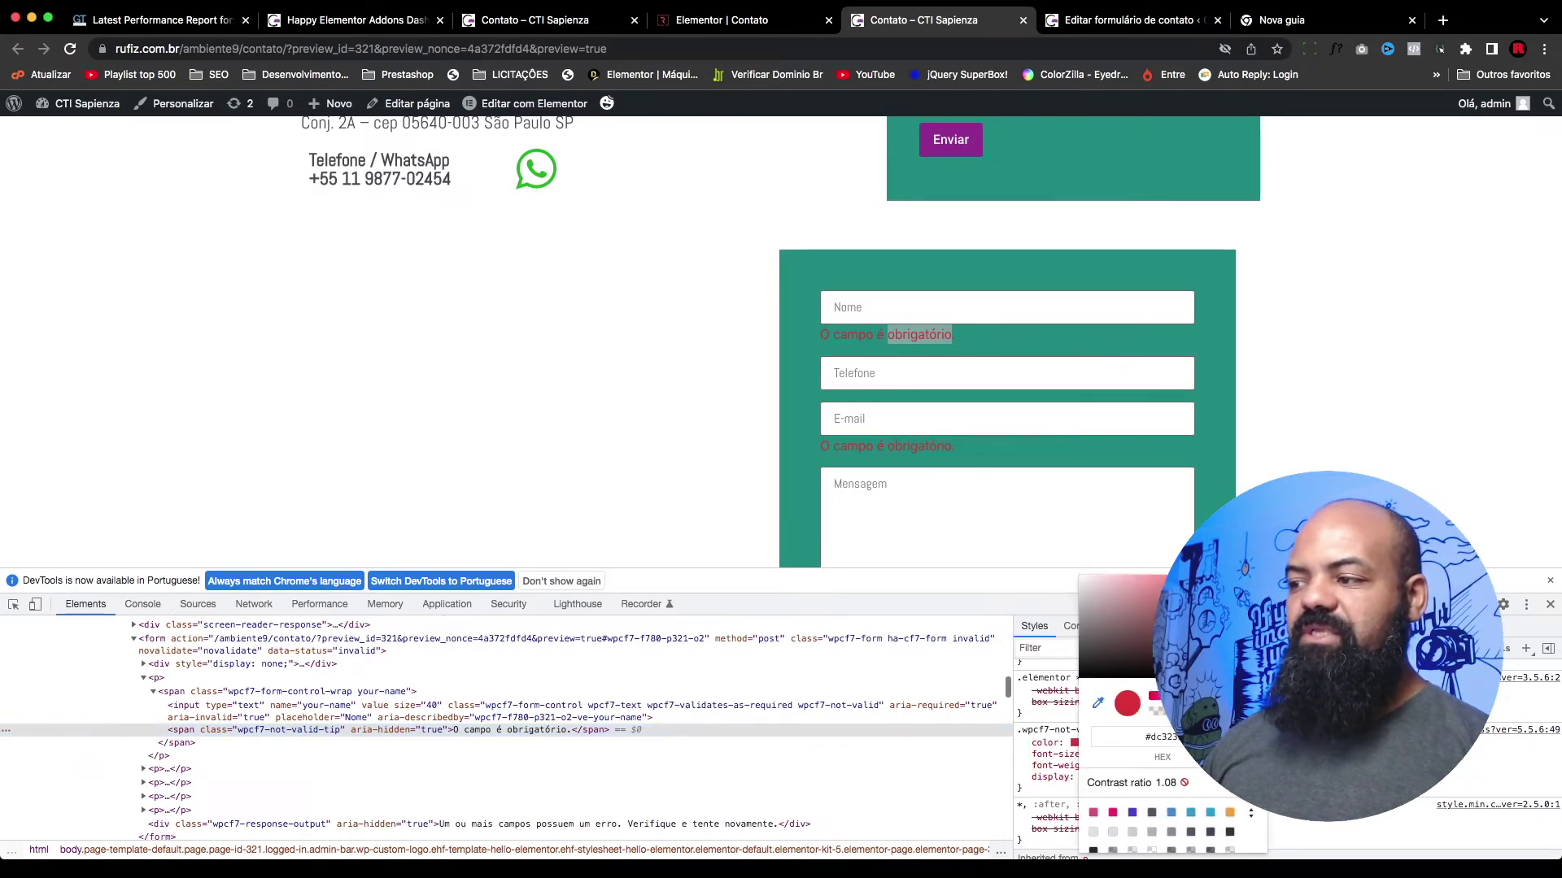
{"action": "left_click_drag", "start_coordinate": [1220, 618], "coordinate": [1253, 663]}
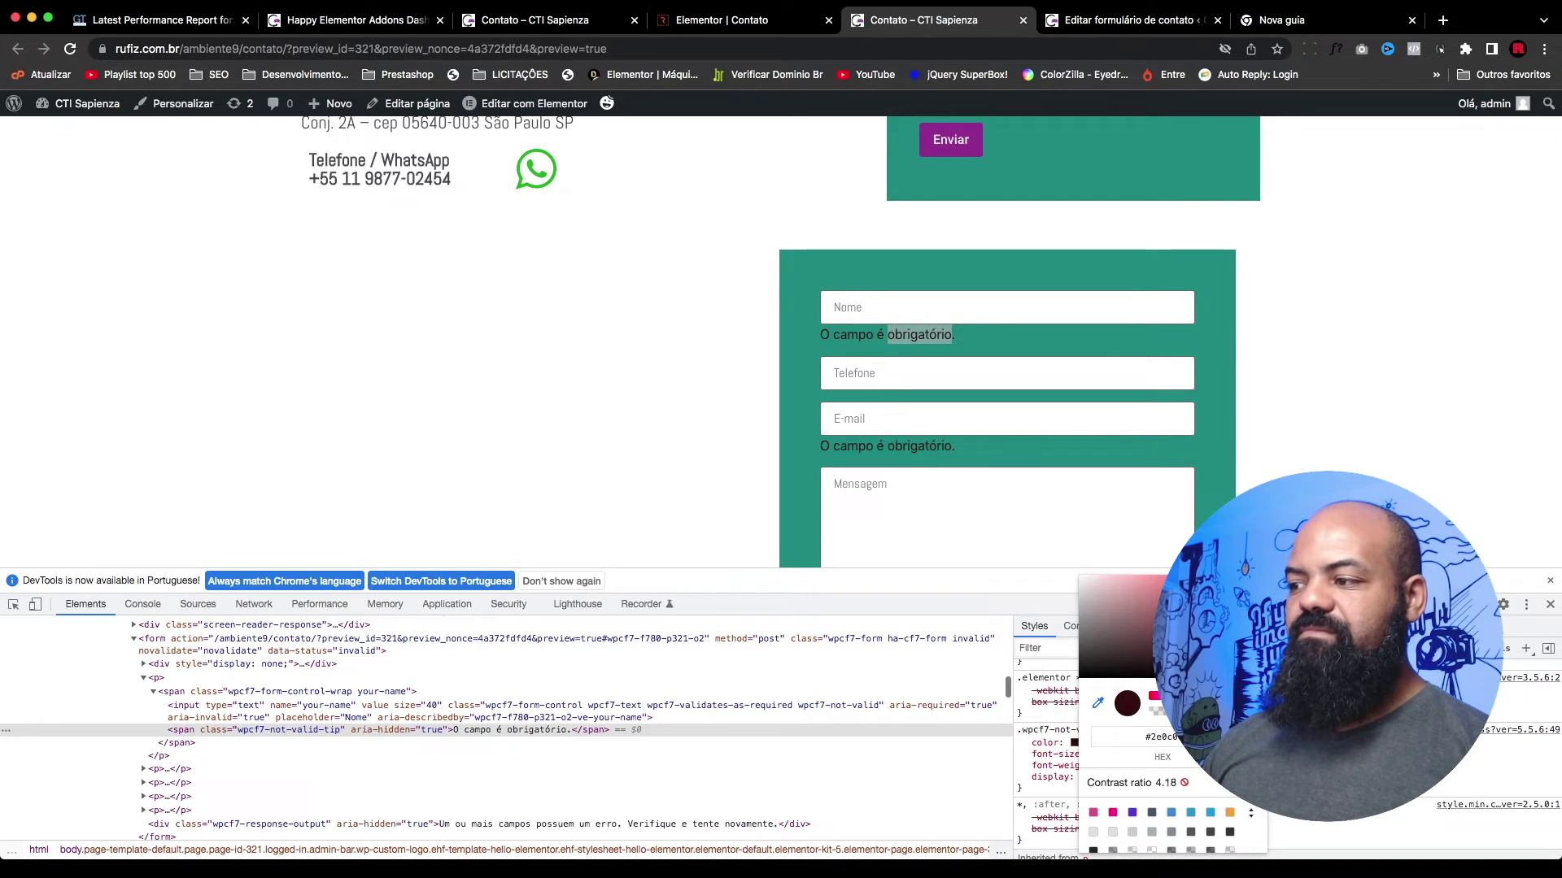
{"action": "left_click_drag", "start_coordinate": [1155, 696], "coordinate": [1159, 695]}
{"action": "left_click_drag", "start_coordinate": [1139, 639], "coordinate": [1028, 543]}
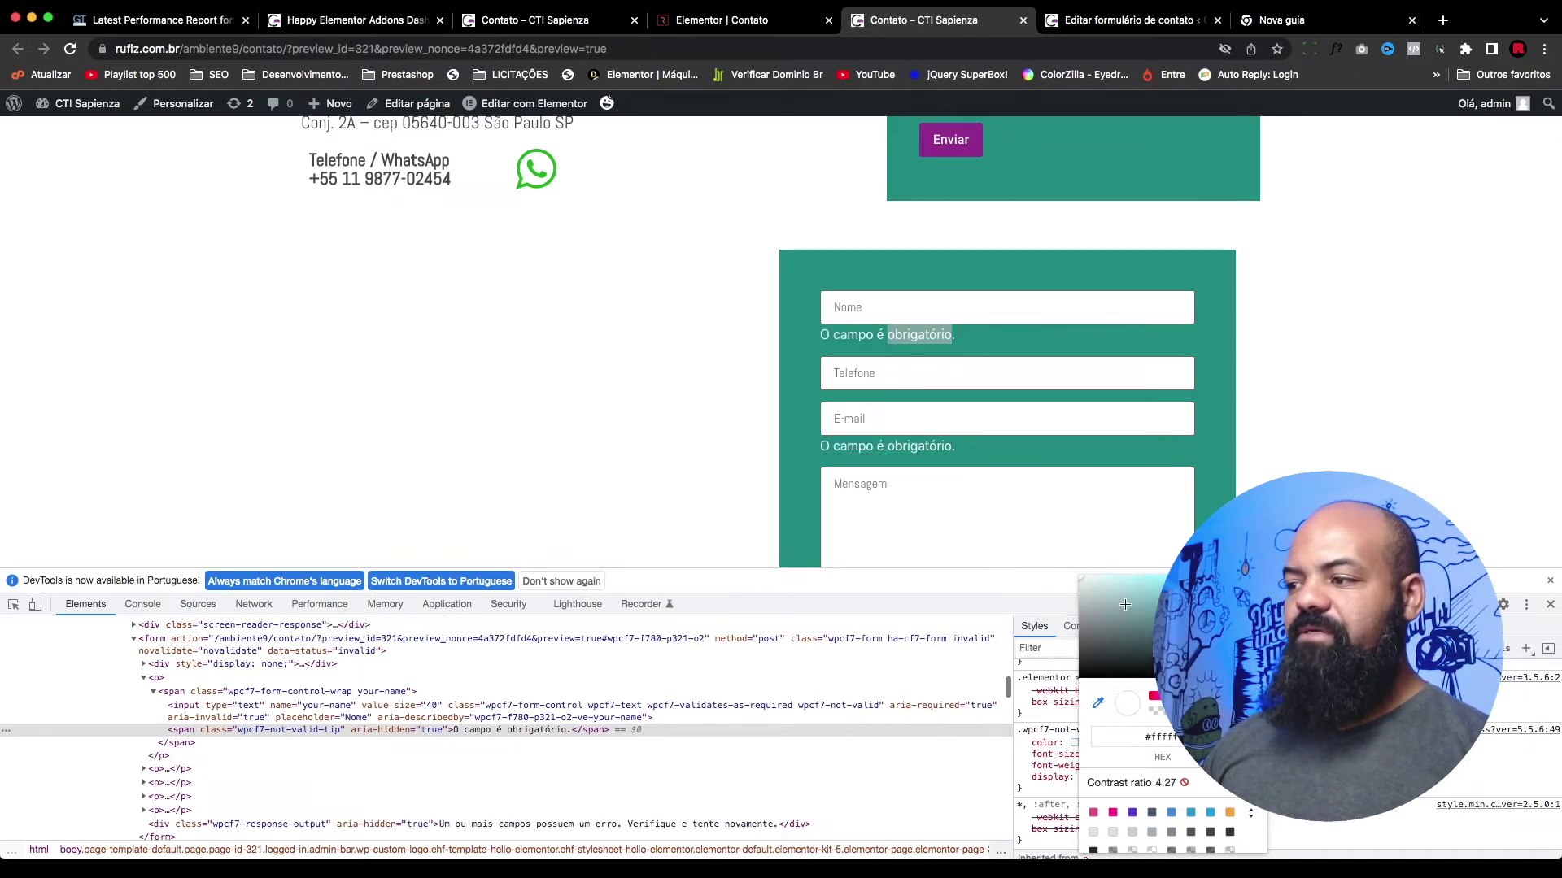
Step: Set the .wpcf7-not-valid-tip colour to #ffffff and select the rule for copying
{"action": "left_click", "coordinate": [1181, 495]}
{"action": "left_click", "coordinate": [1106, 743]}
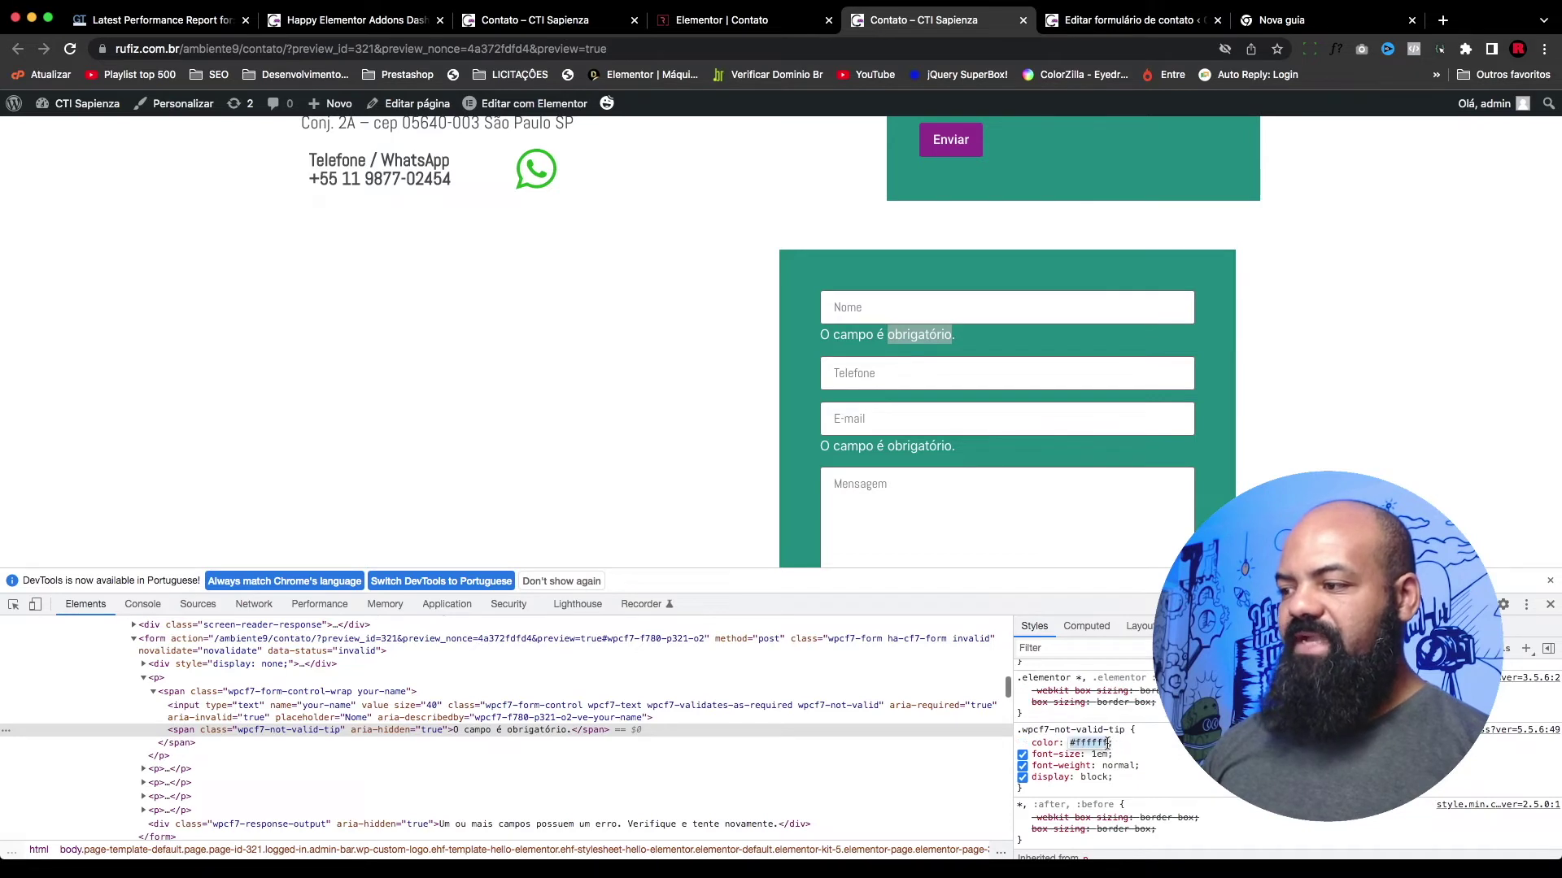
{"action": "key", "text": "Return"}
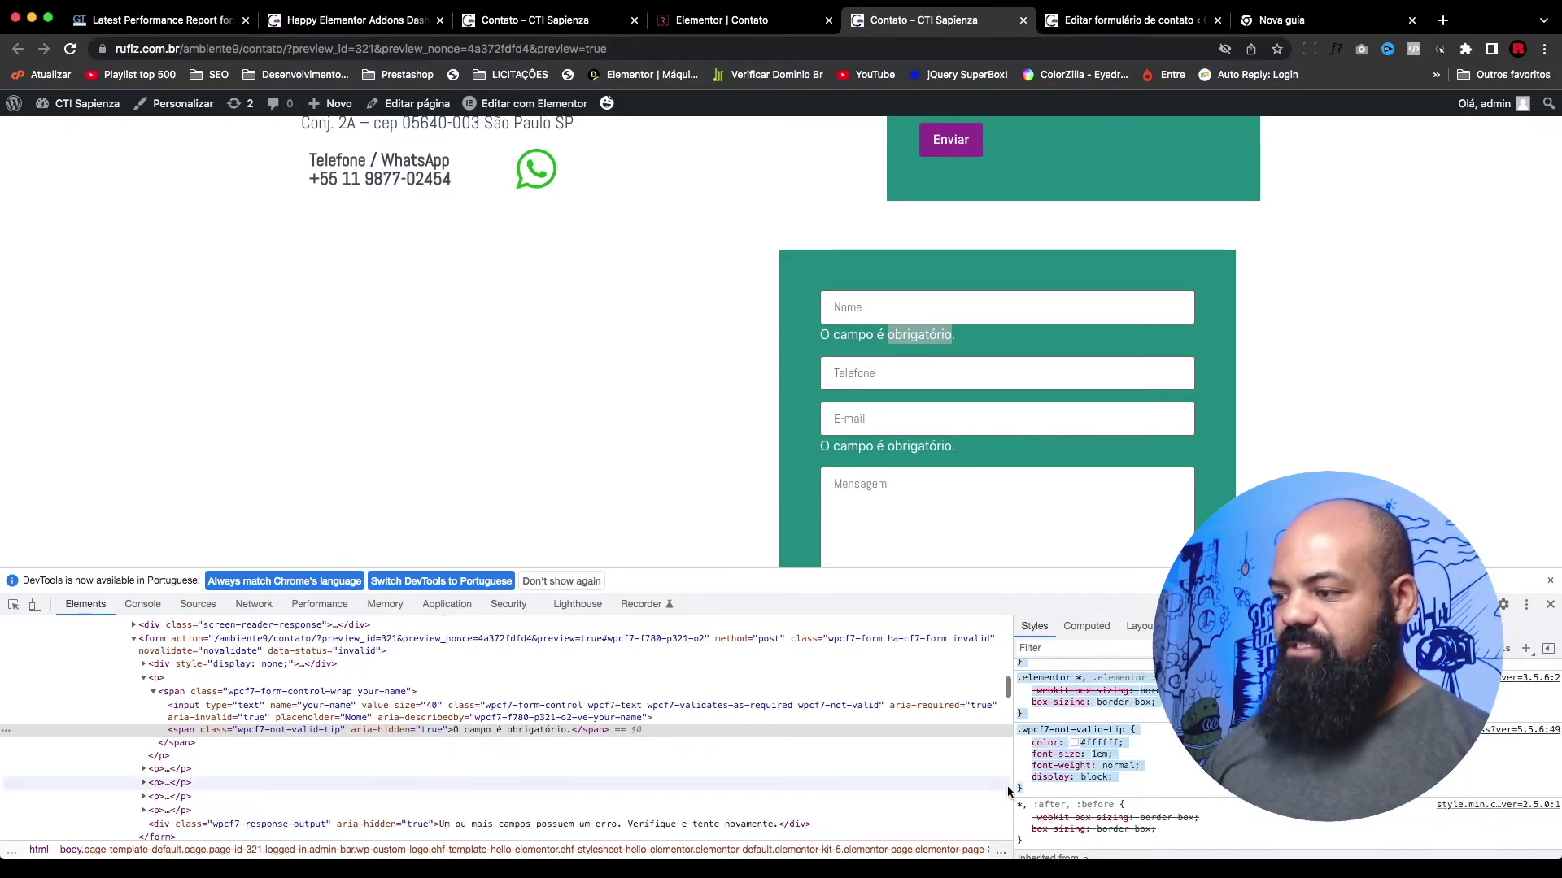
{"action": "left_click_drag", "start_coordinate": [1019, 788], "coordinate": [1088, 736]}
{"action": "key", "text": "super+c"}
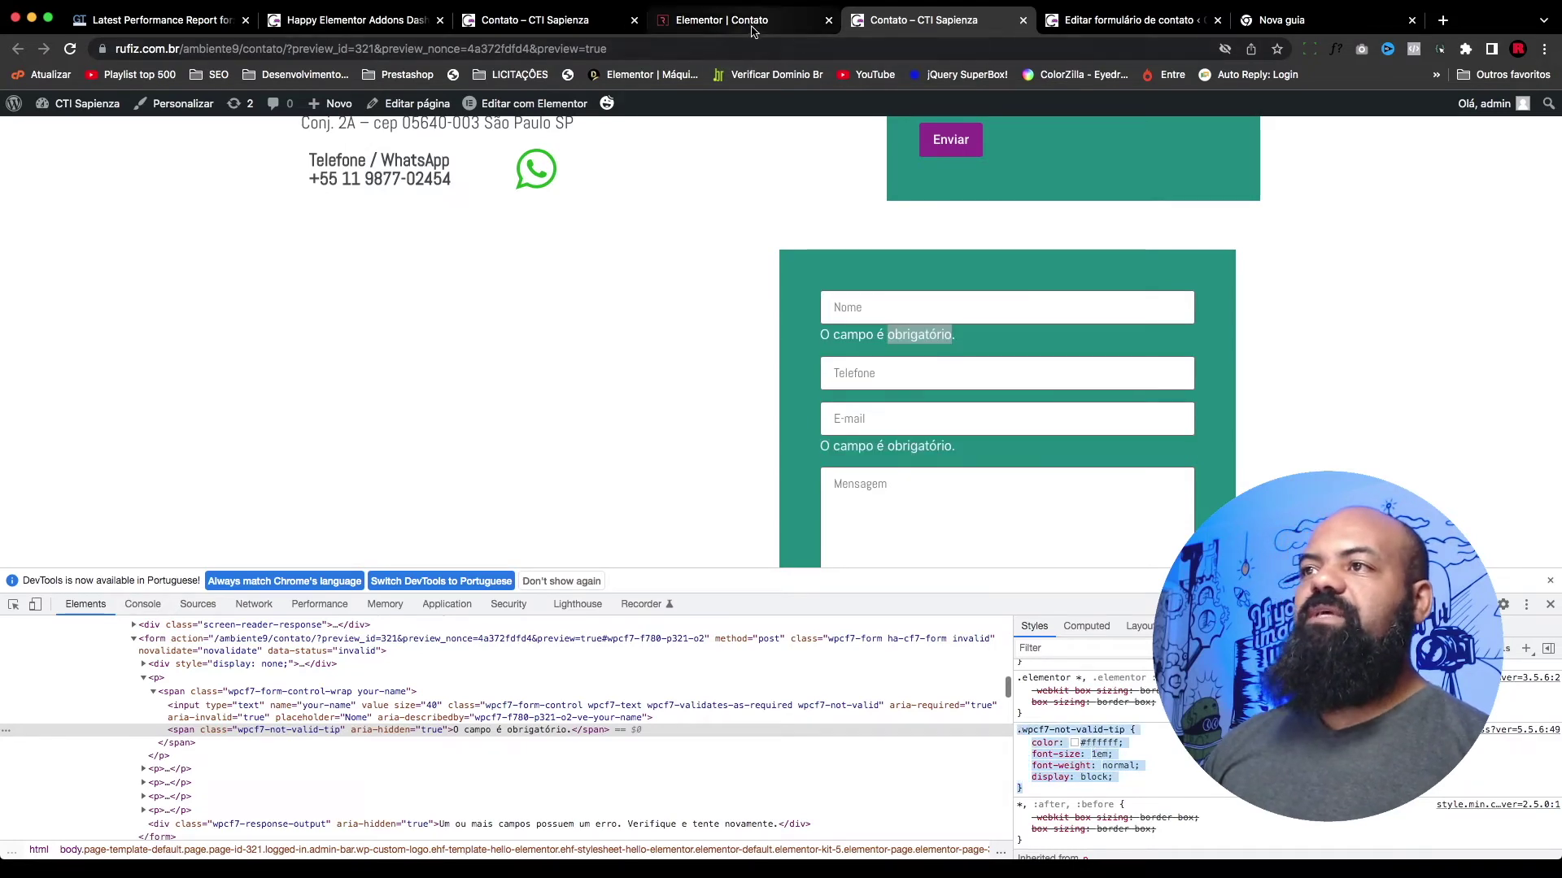
{"action": "left_click", "coordinate": [720, 20]}
{"action": "left_click", "coordinate": [1347, 319]}
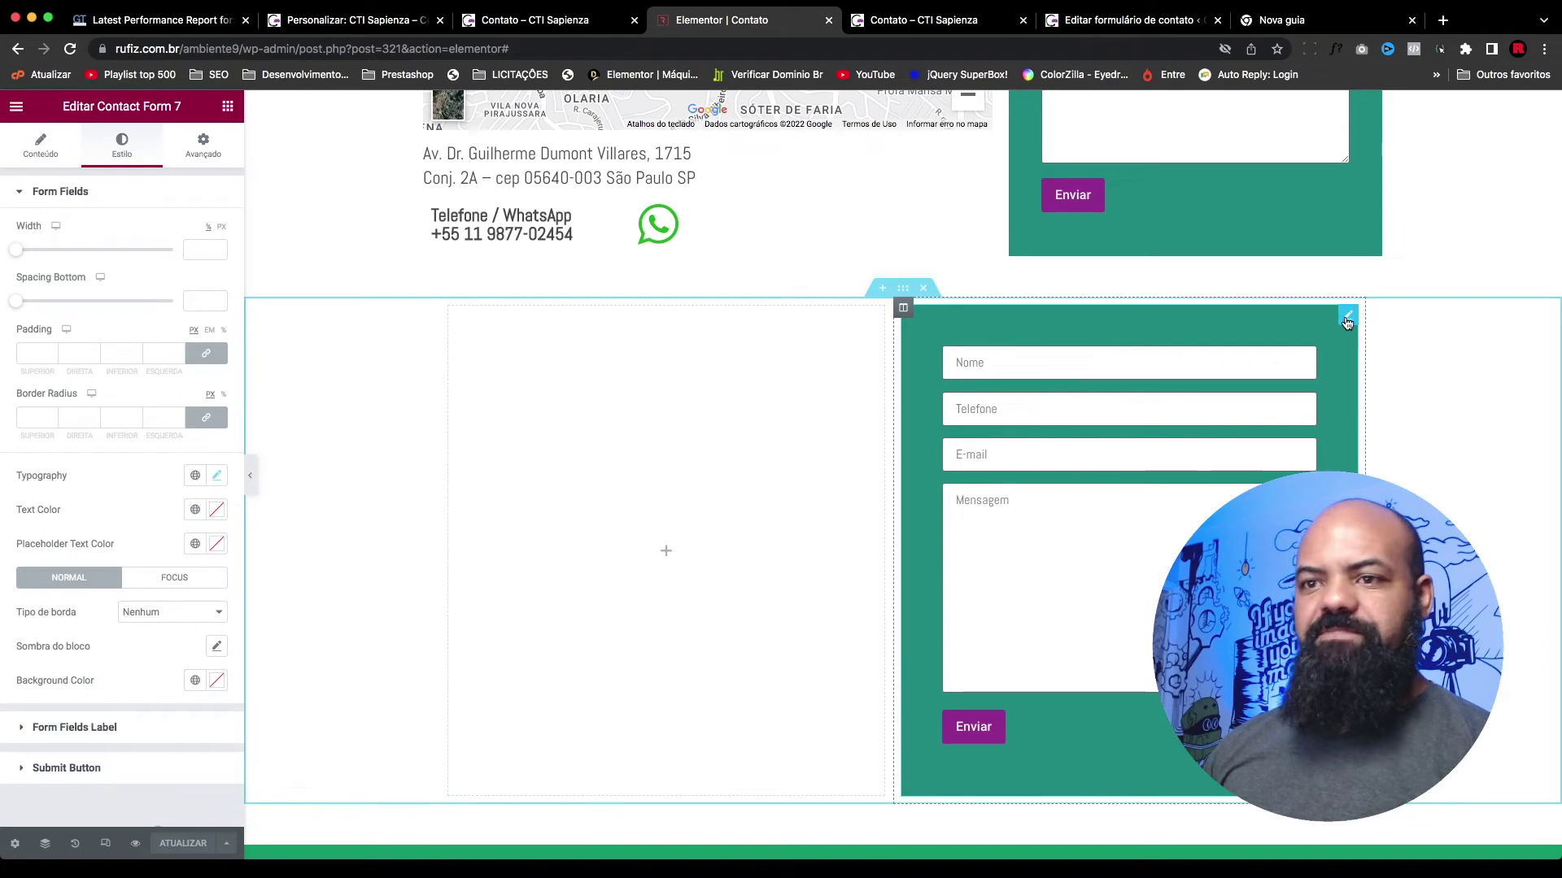
{"action": "left_click", "coordinate": [213, 157]}
{"action": "scroll", "coordinate": [168, 415], "scroll_direction": "down", "scroll_amount": 3}
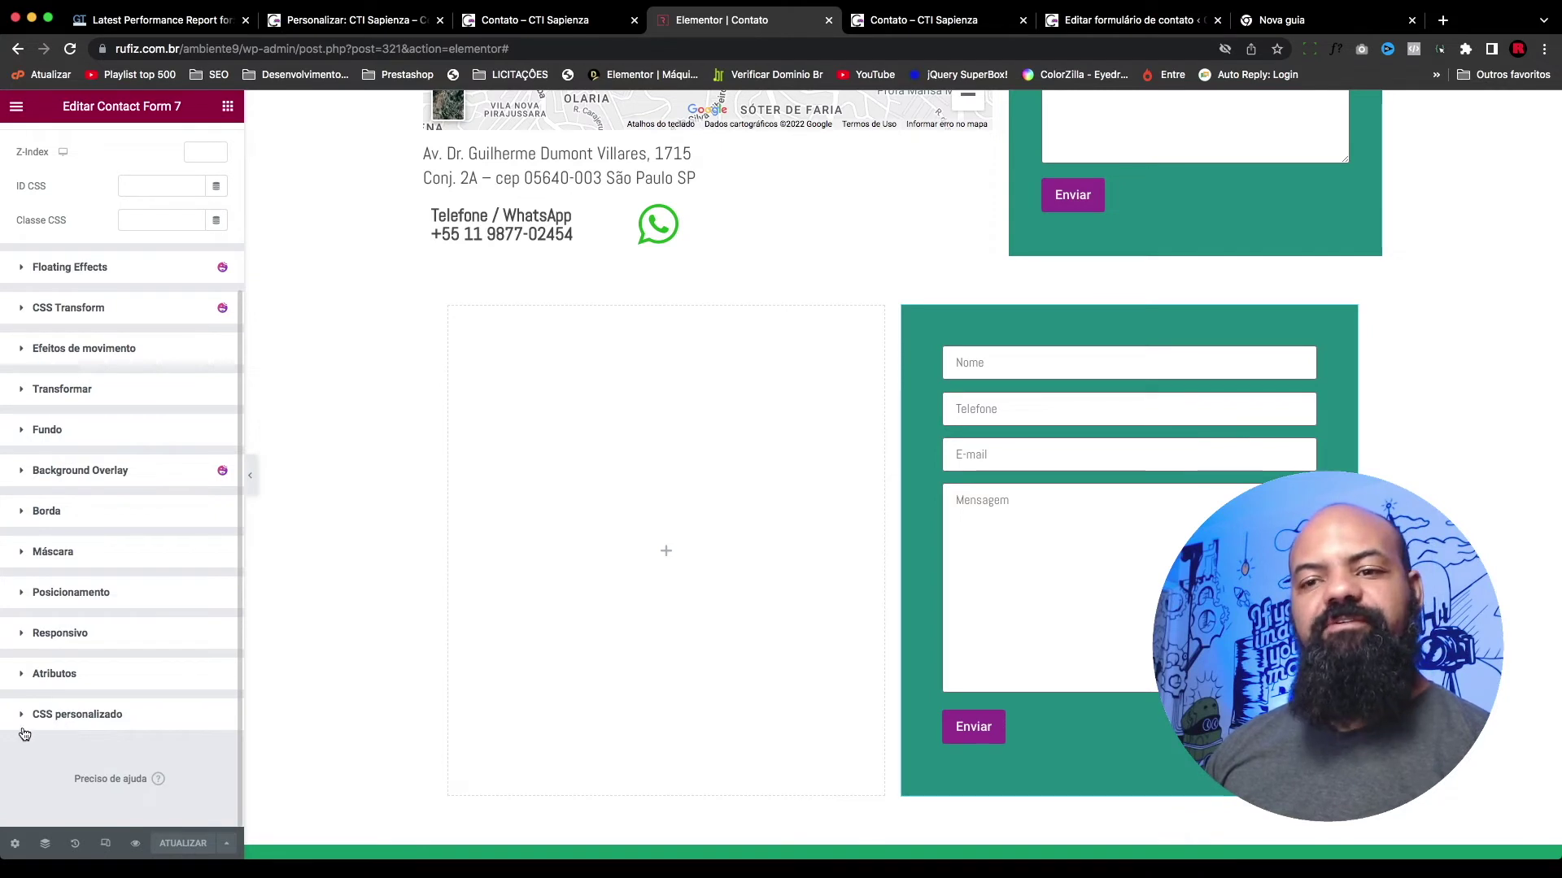
{"action": "left_click", "coordinate": [39, 720]}
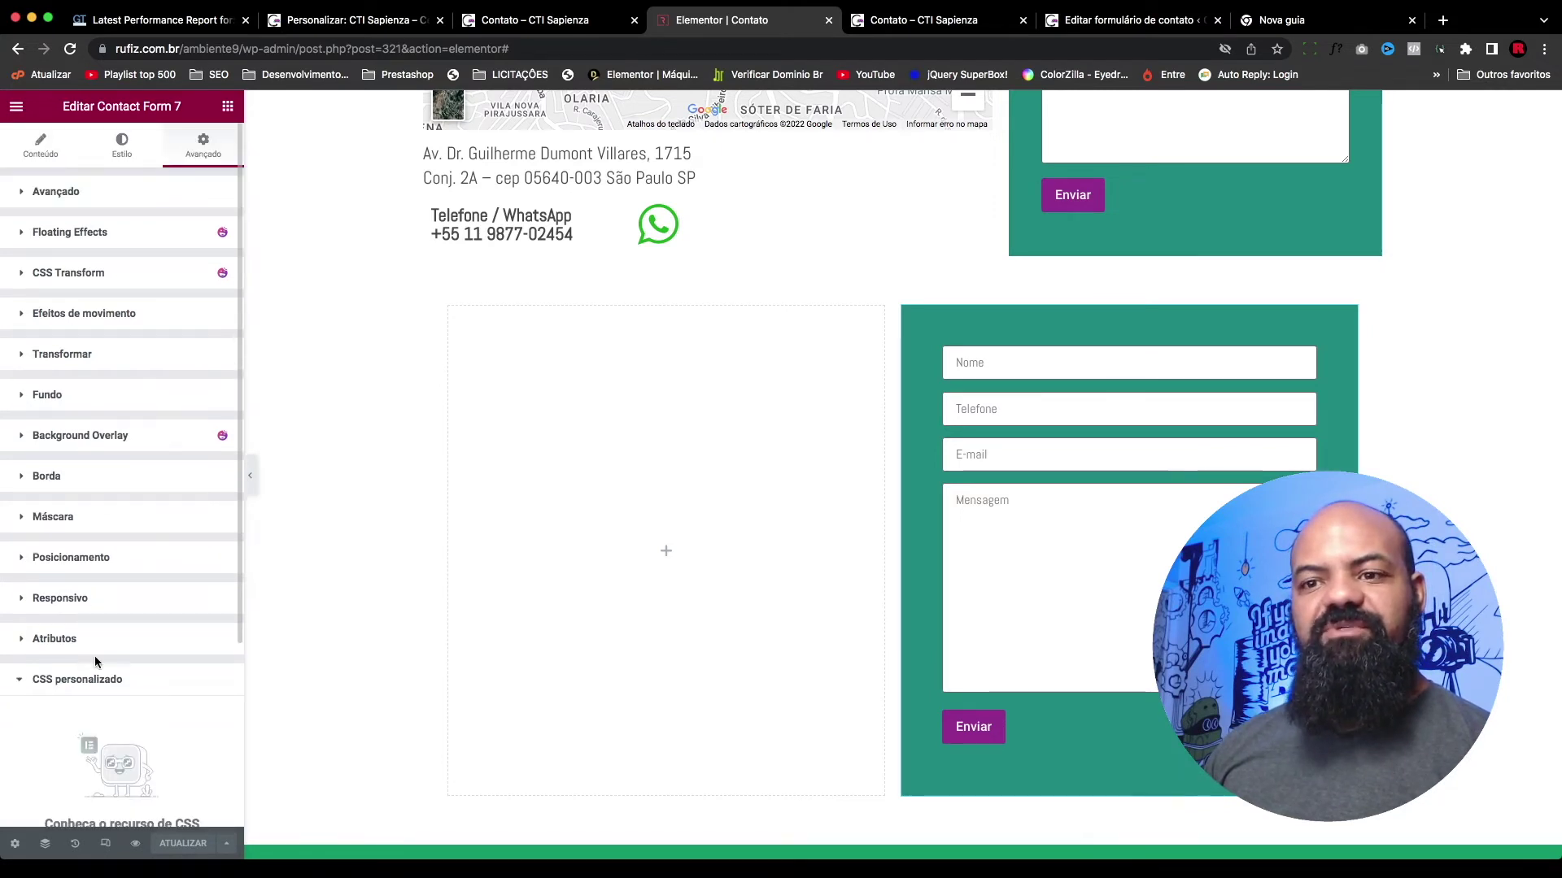
{"action": "scroll", "coordinate": [106, 570], "scroll_direction": "down", "scroll_amount": 3}
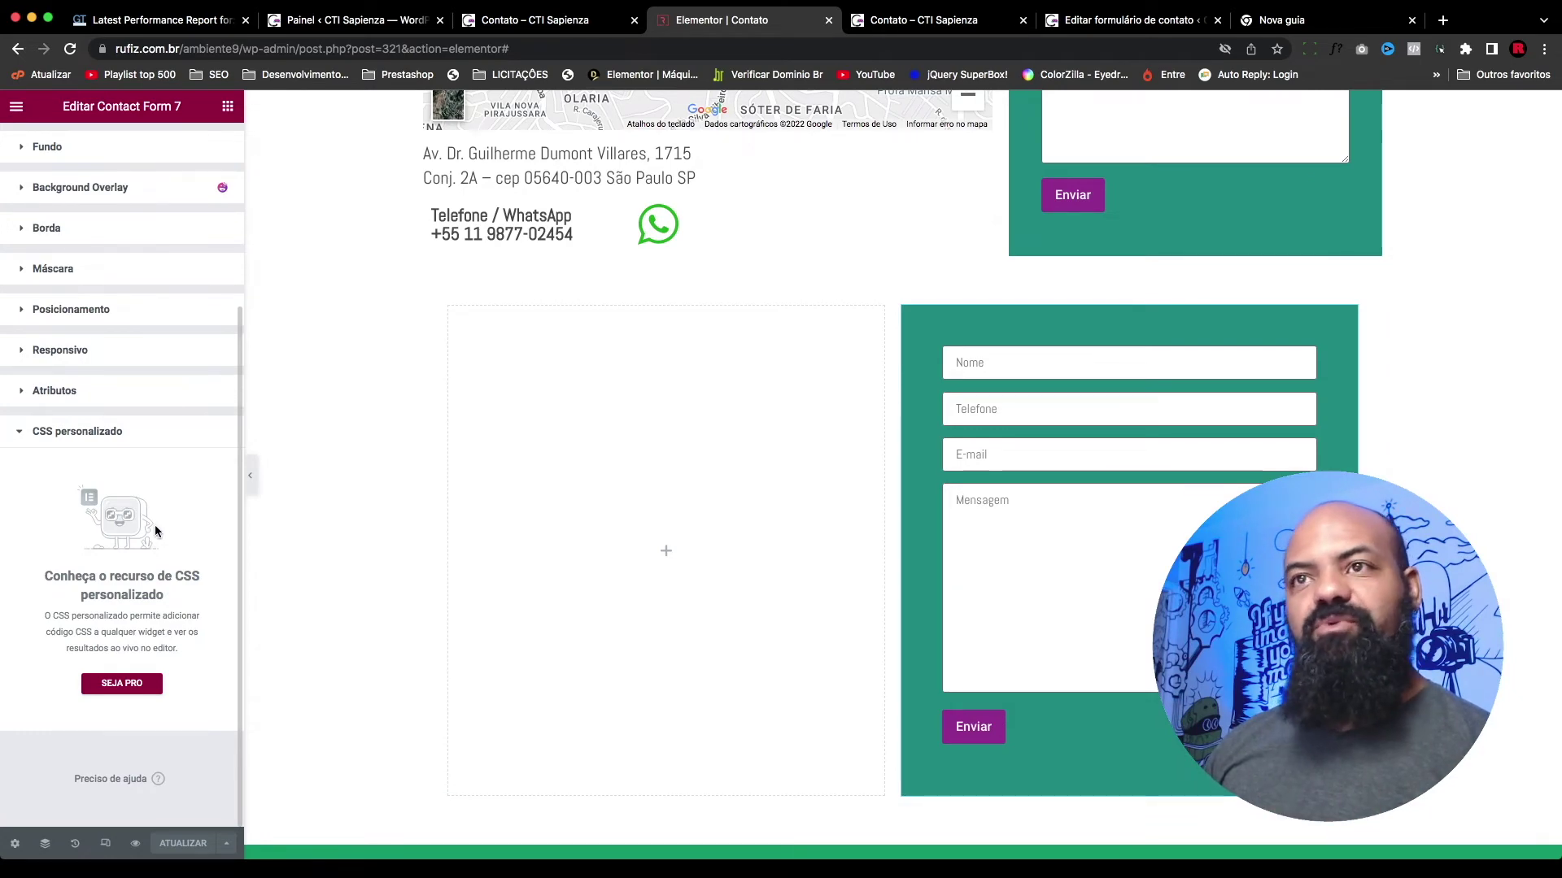
{"action": "left_click", "coordinate": [1001, 22]}
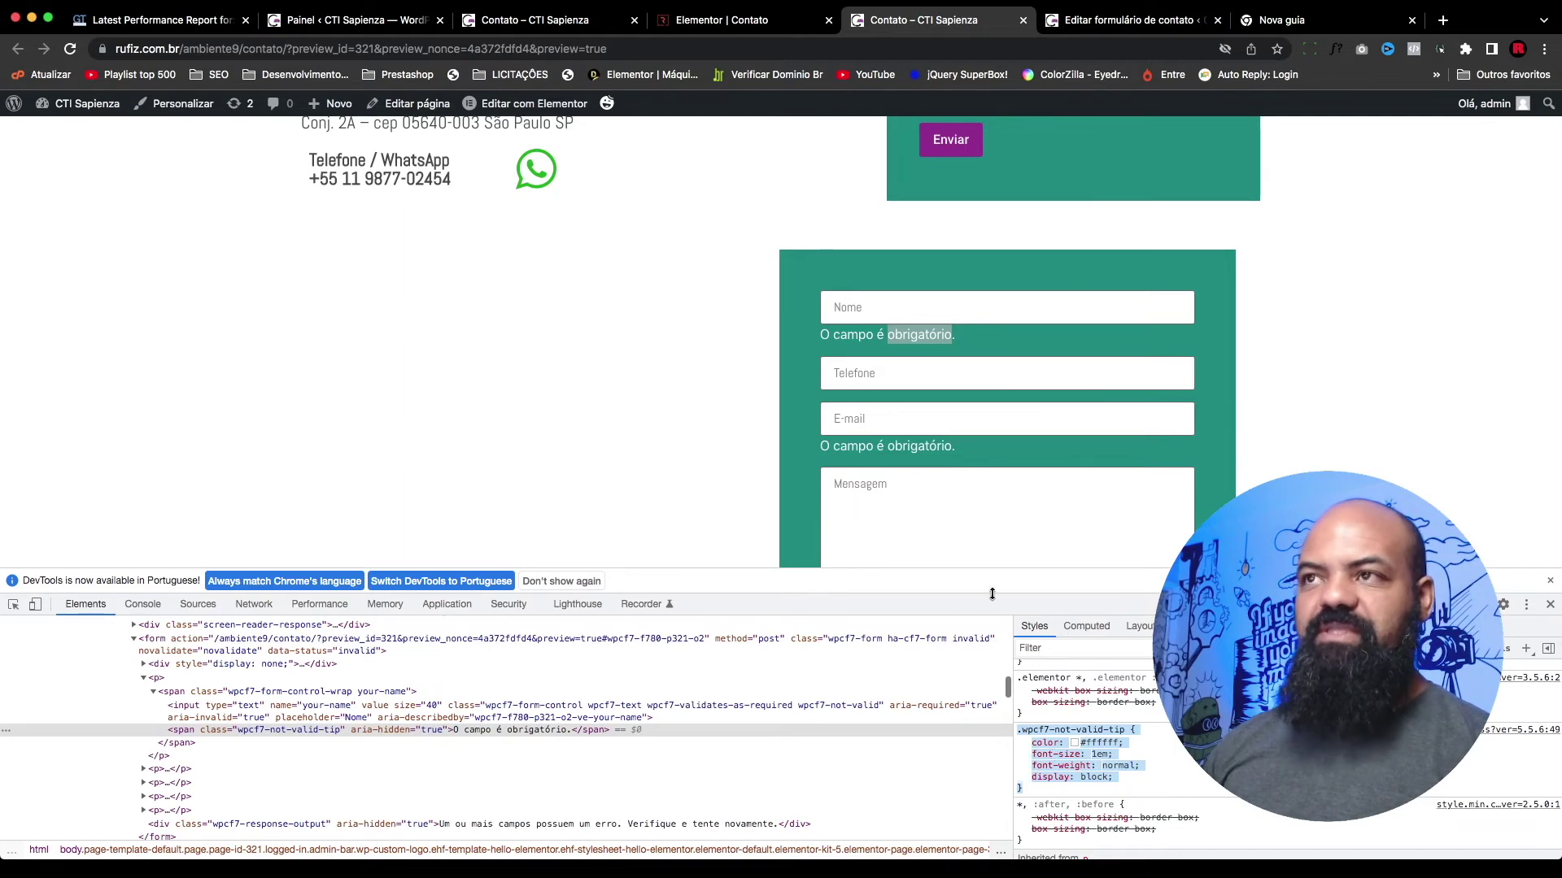
Step: Paste the .wpcf7-not-valid-tip rule at the end of Customizer's CSS adicional and publish it
{"action": "left_click", "coordinate": [312, 16]}
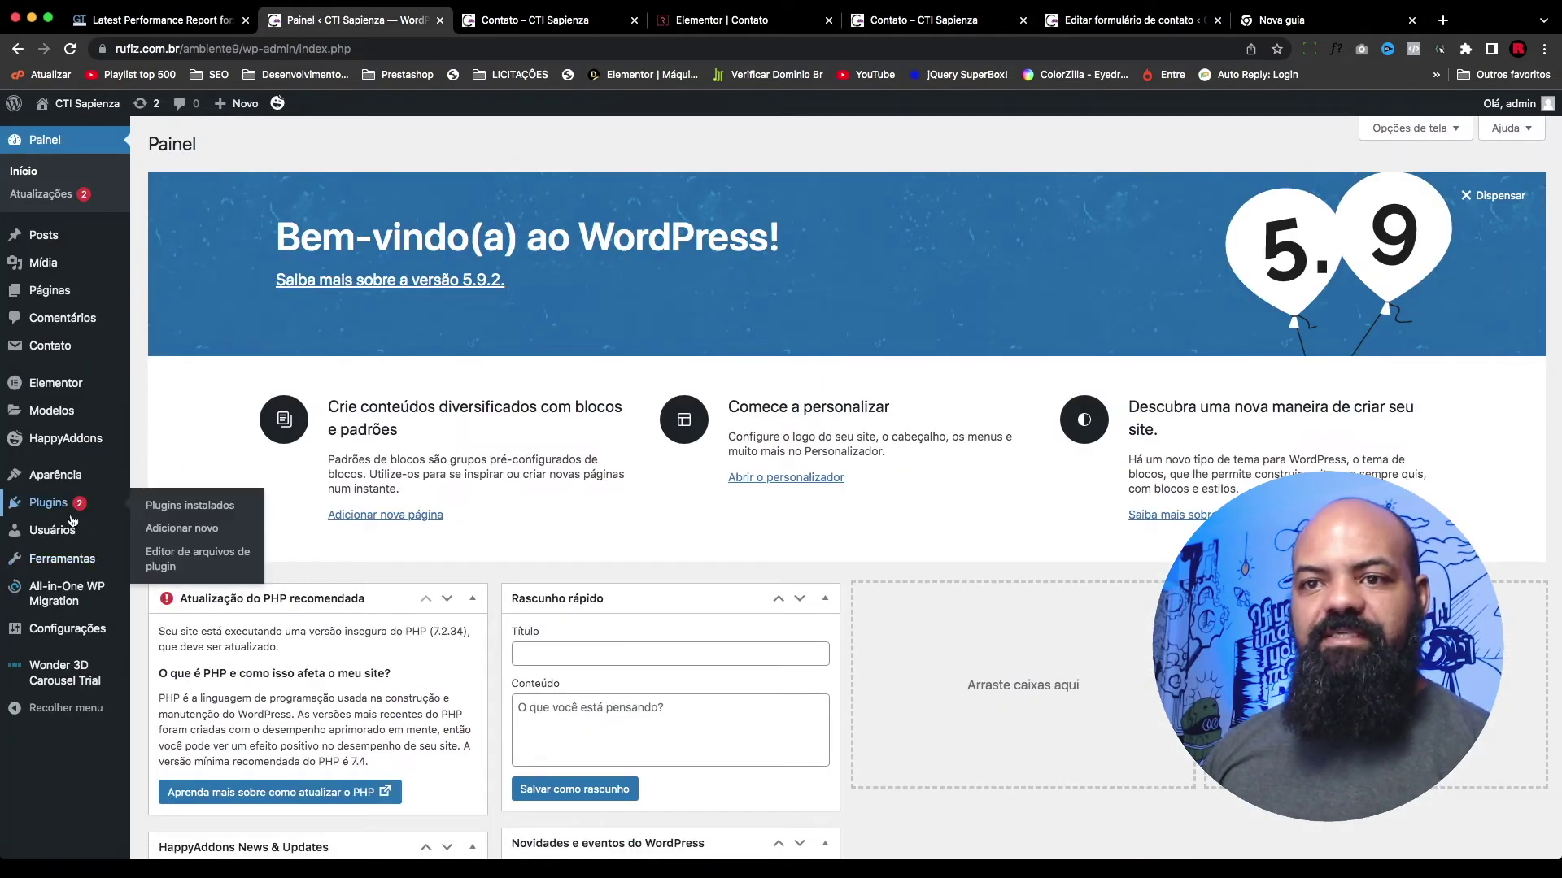
{"action": "mouse_move", "coordinate": [63, 480]}
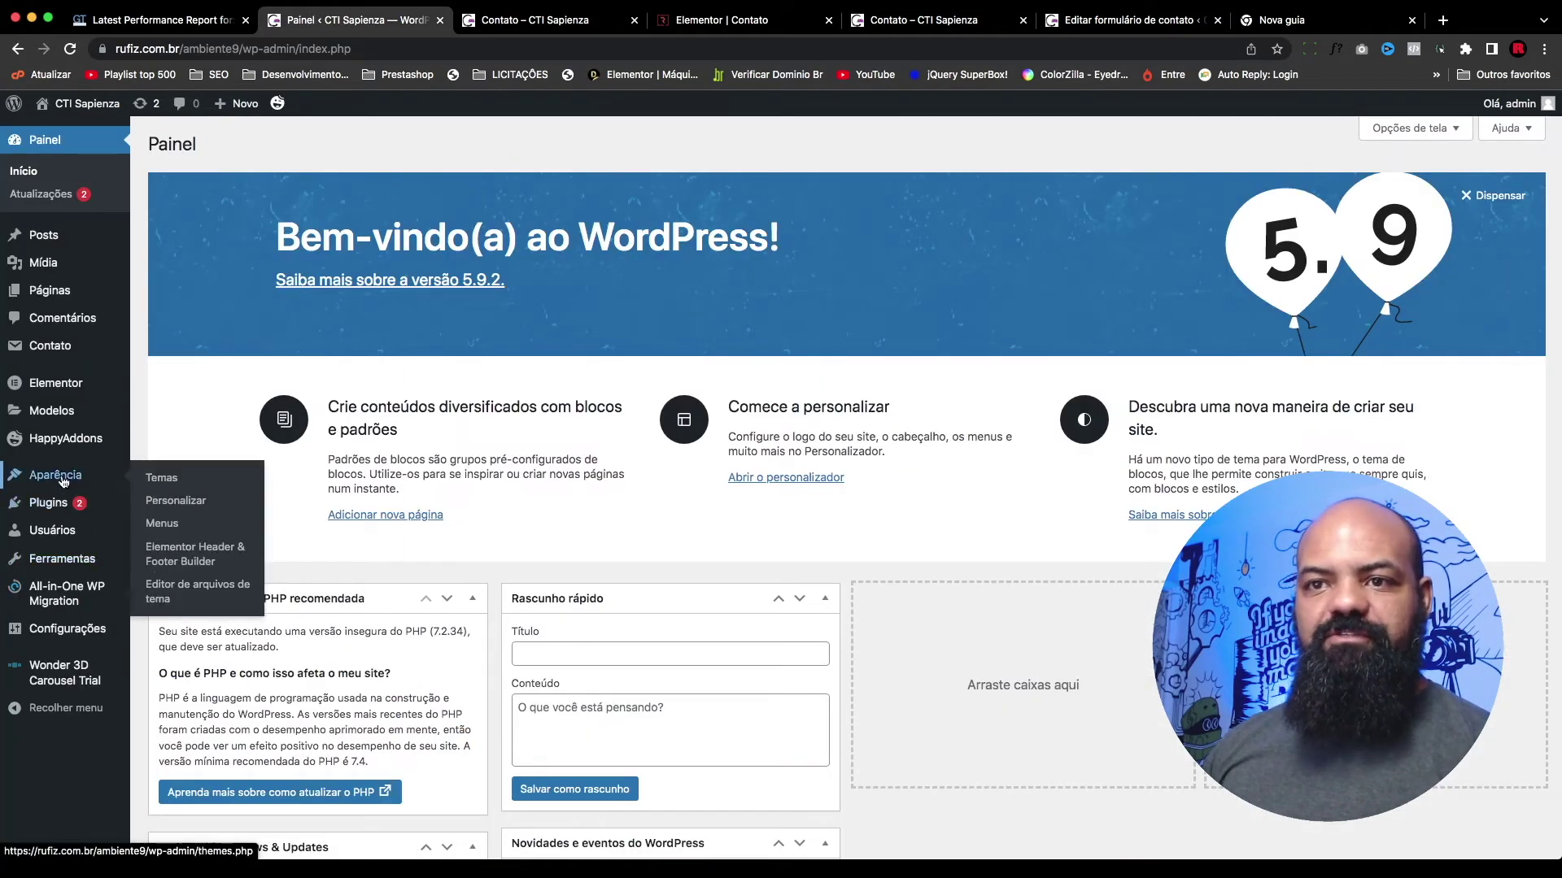
{"action": "left_click", "coordinate": [200, 503]}
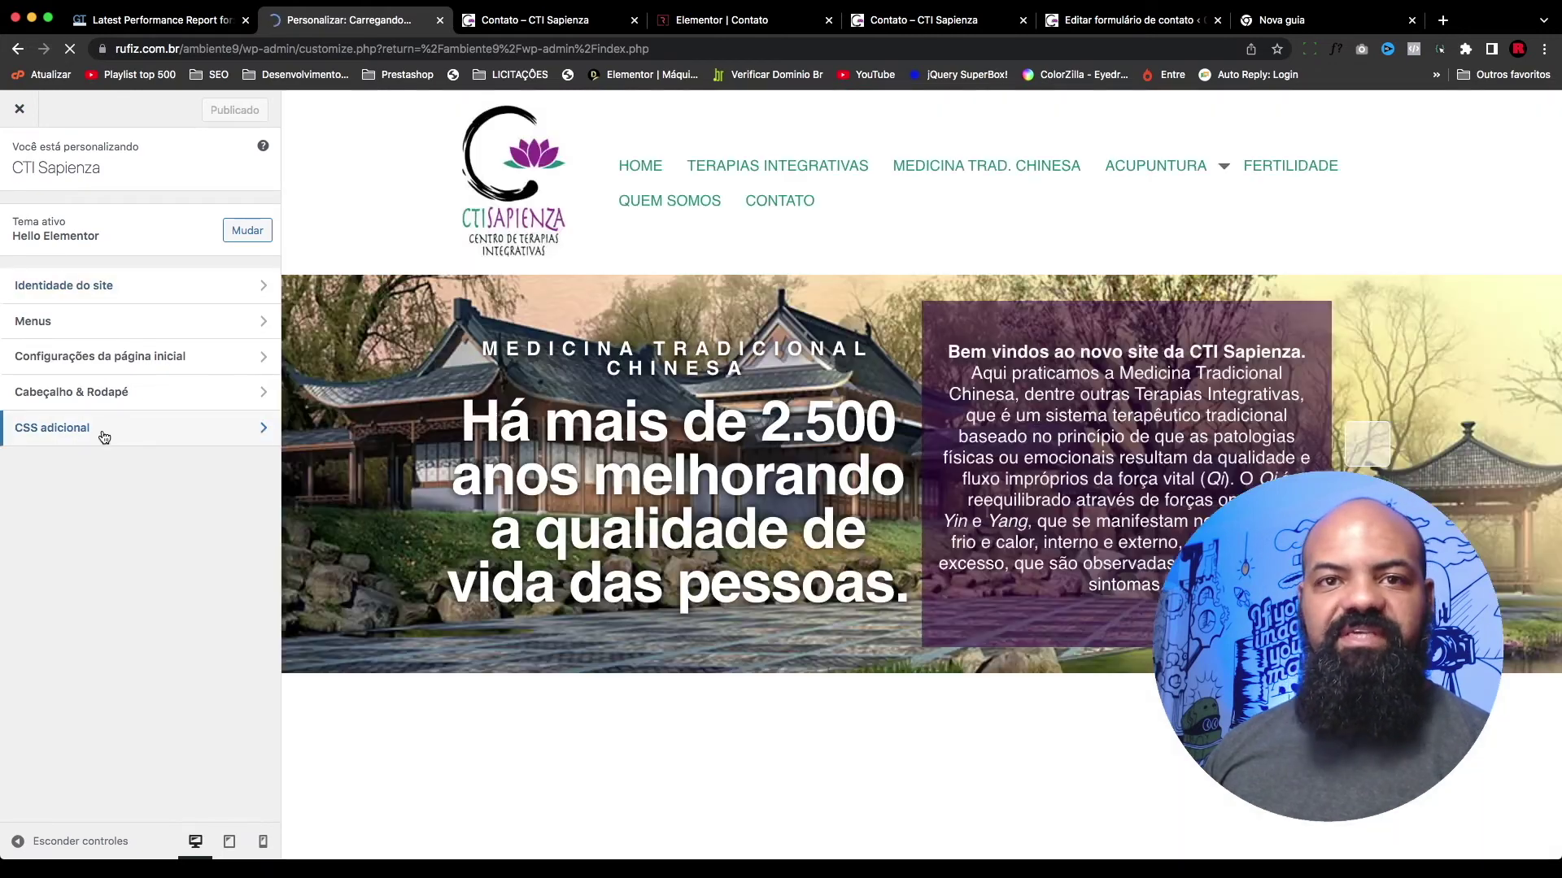
{"action": "left_click", "coordinate": [148, 431]}
{"action": "left_click", "coordinate": [34, 551]}
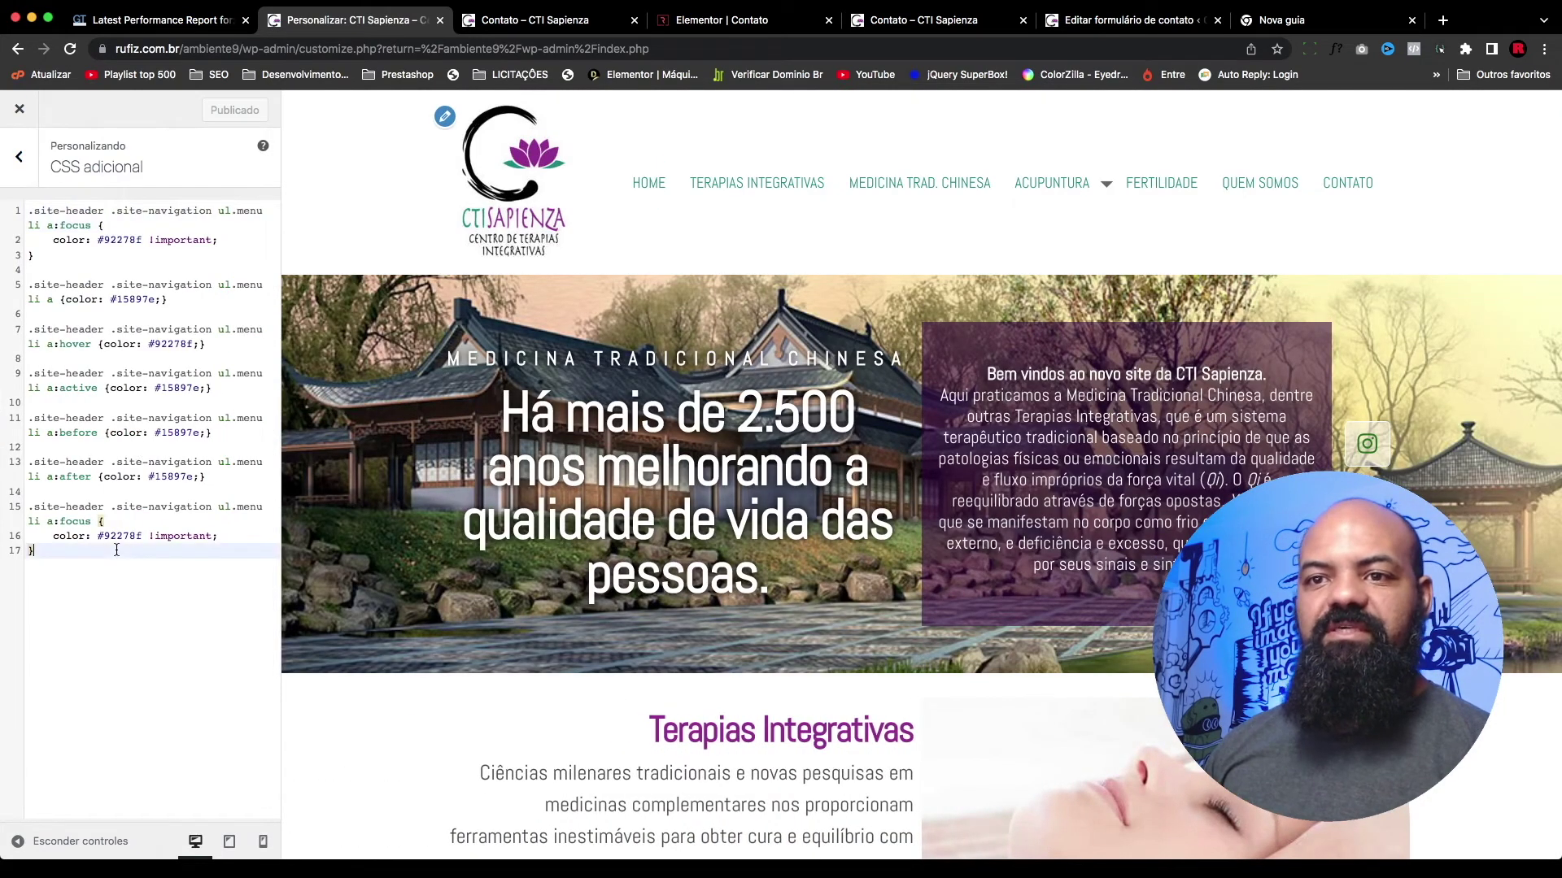
{"action": "key", "text": "Return"}
{"action": "key", "text": "Return"}
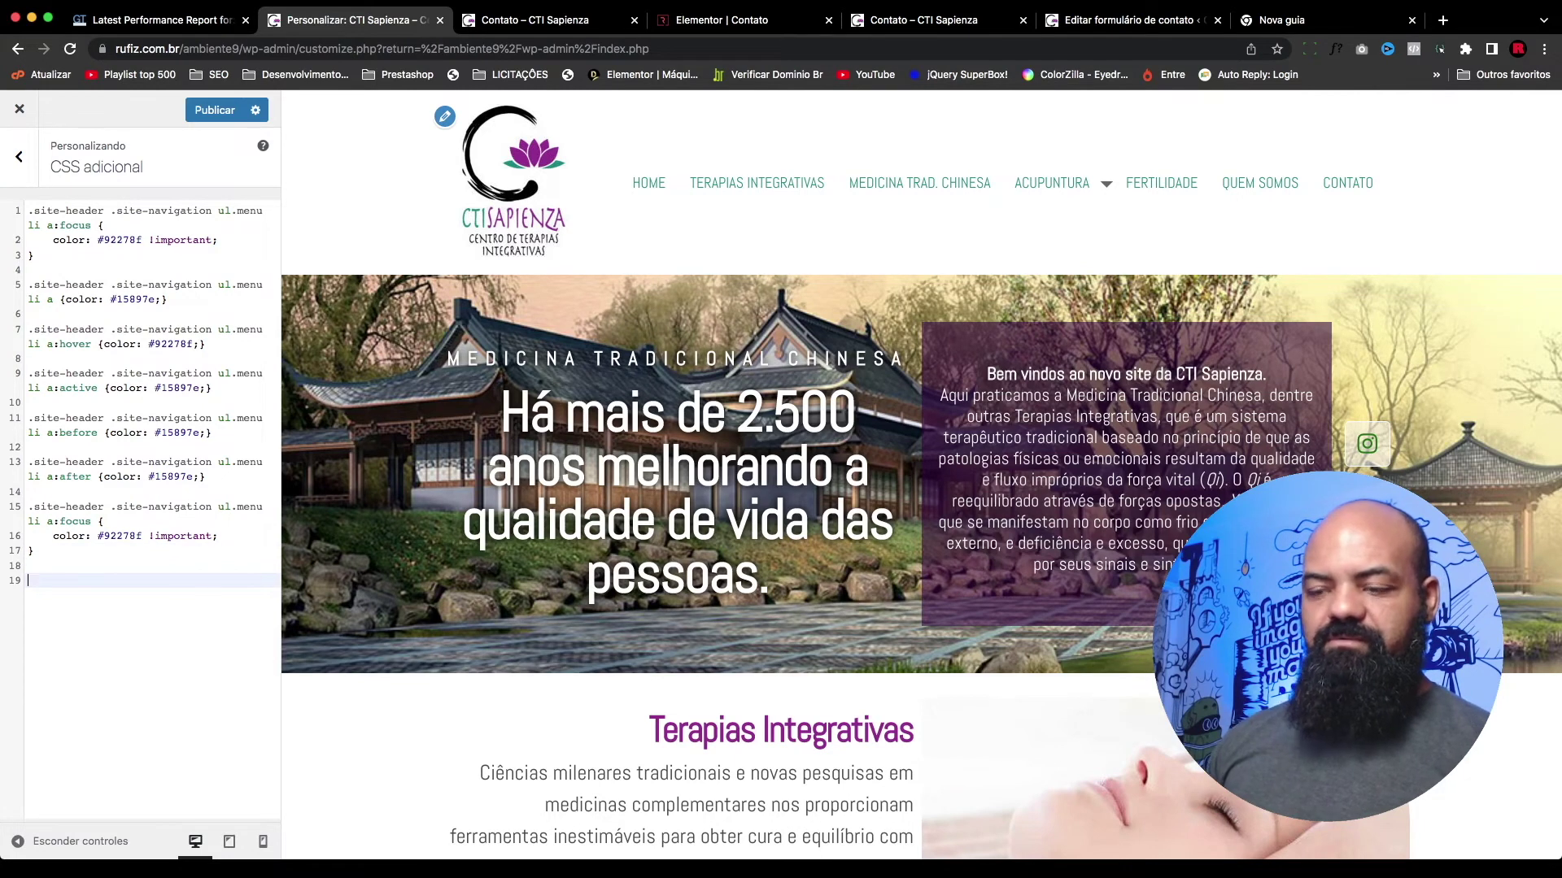
{"action": "key", "text": "super+v"}
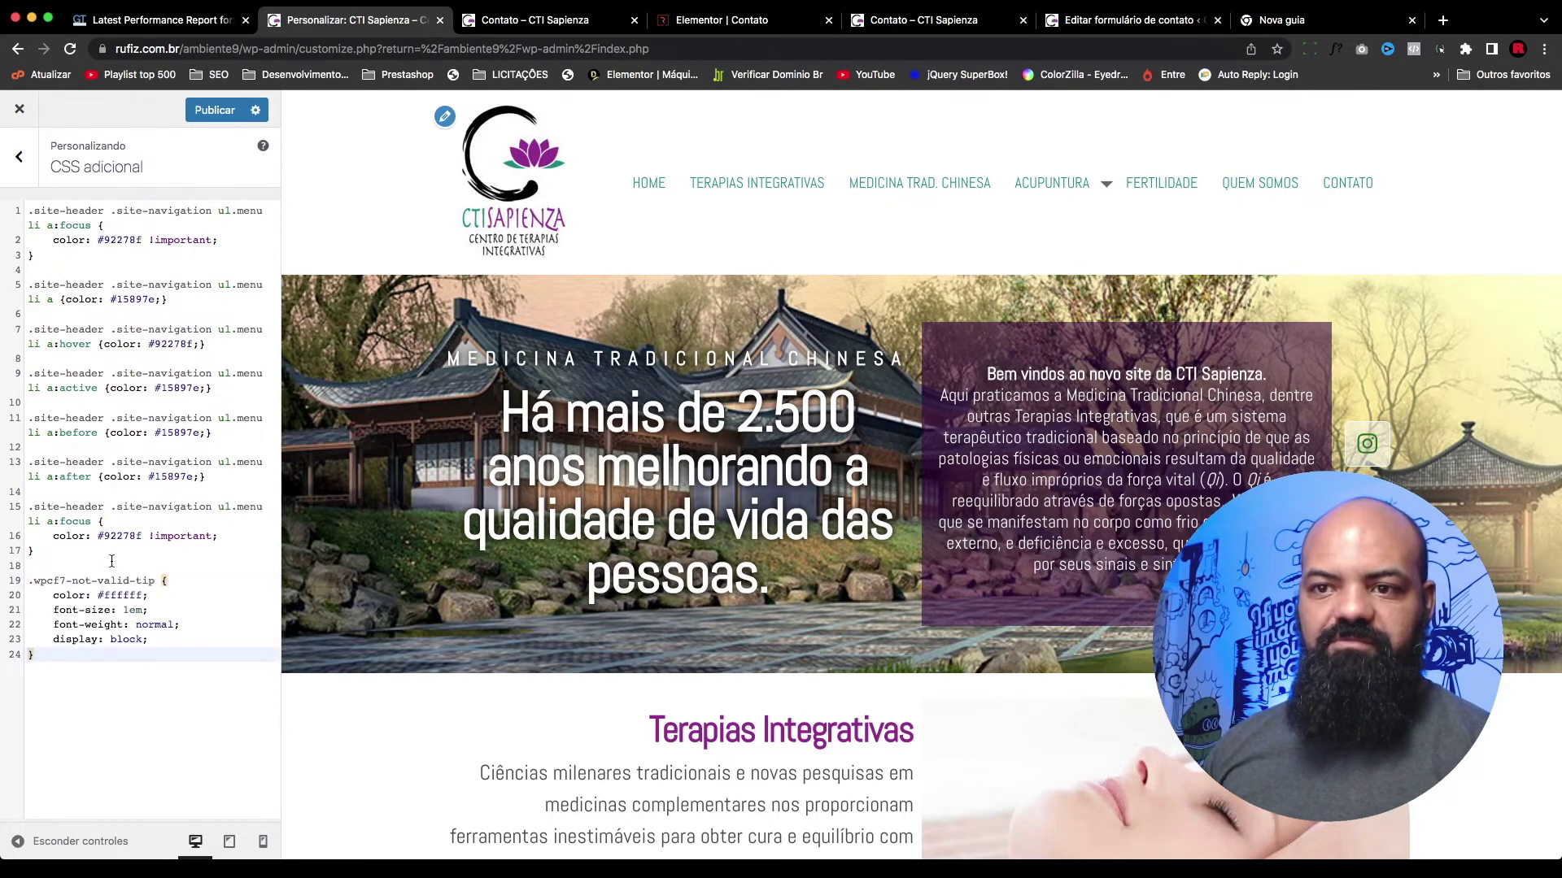
{"action": "left_click", "coordinate": [231, 116]}
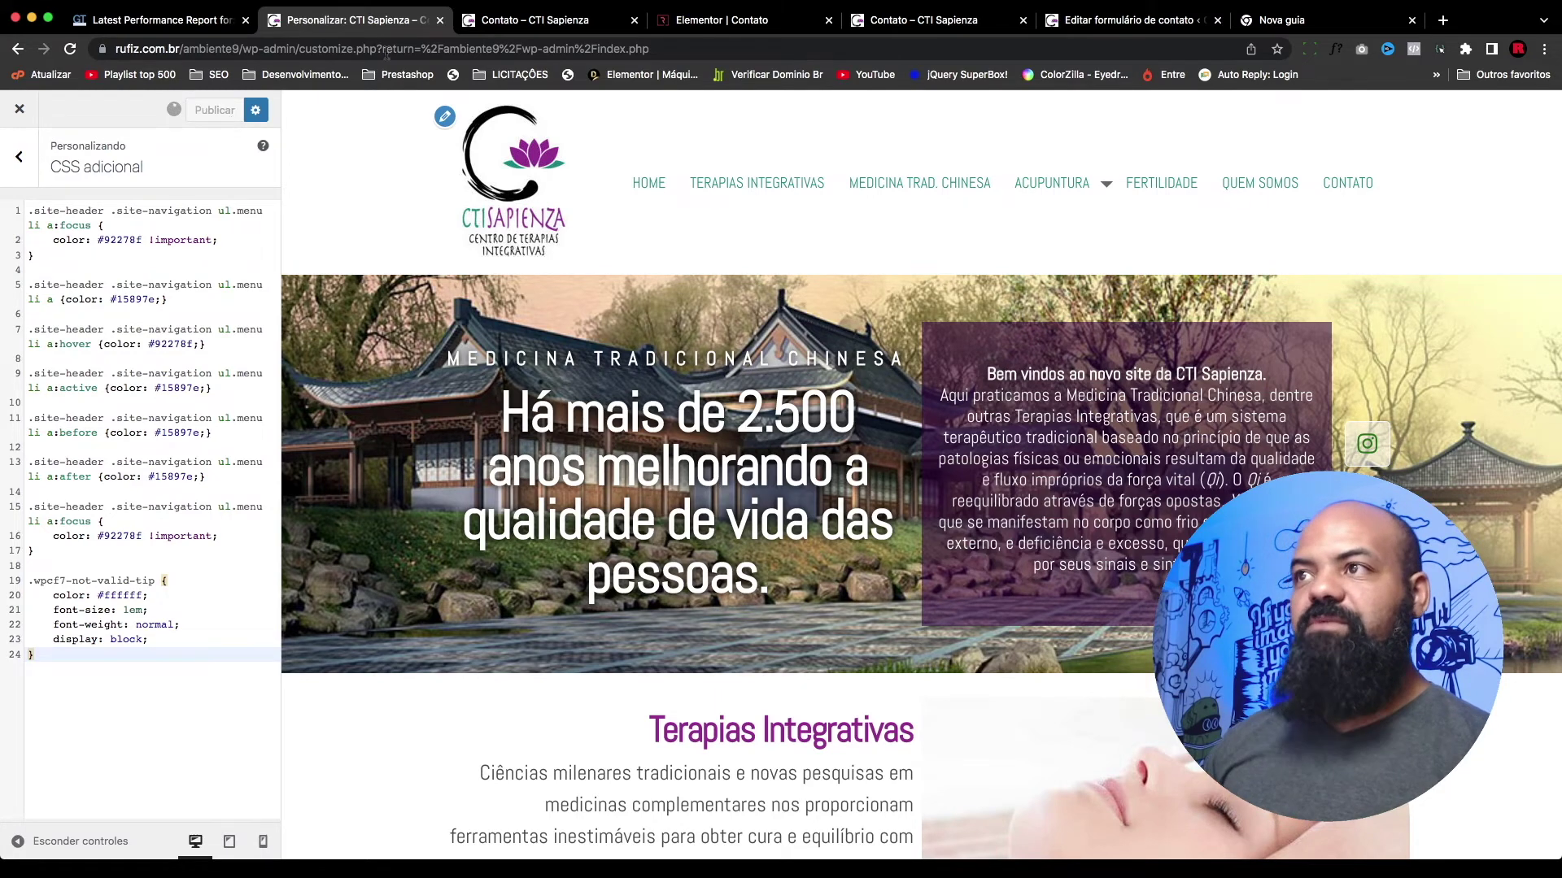
{"action": "left_click", "coordinate": [944, 18]}
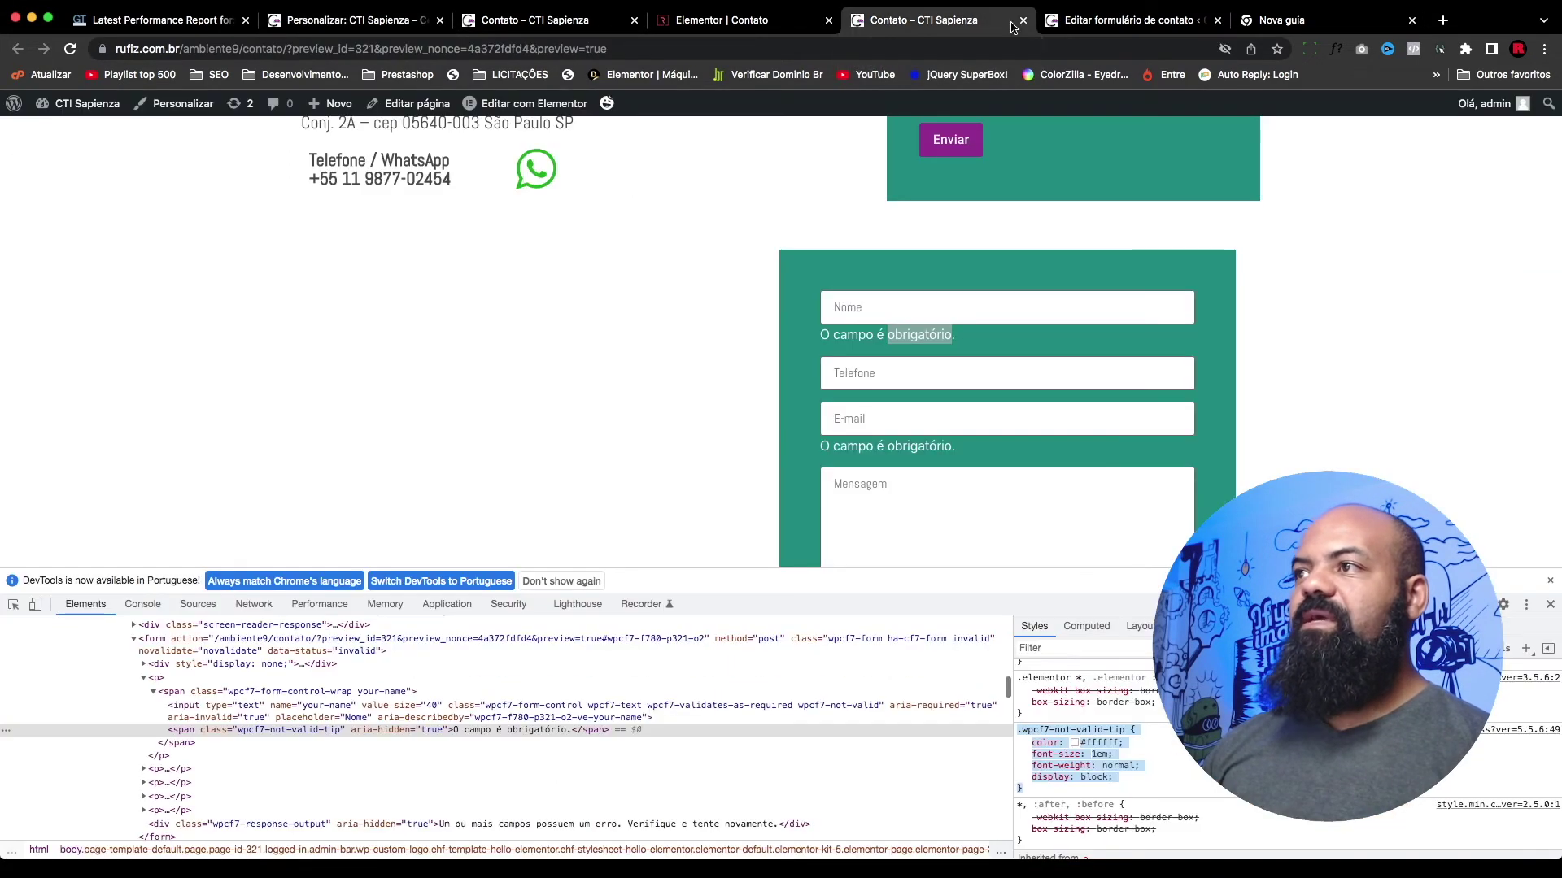
Step: With DevTools closed, reload the contact page and submit the empty form to see the white 'O campo é obrigatório.' errors
{"action": "scroll", "coordinate": [1425, 446], "scroll_direction": "down", "scroll_amount": 3}
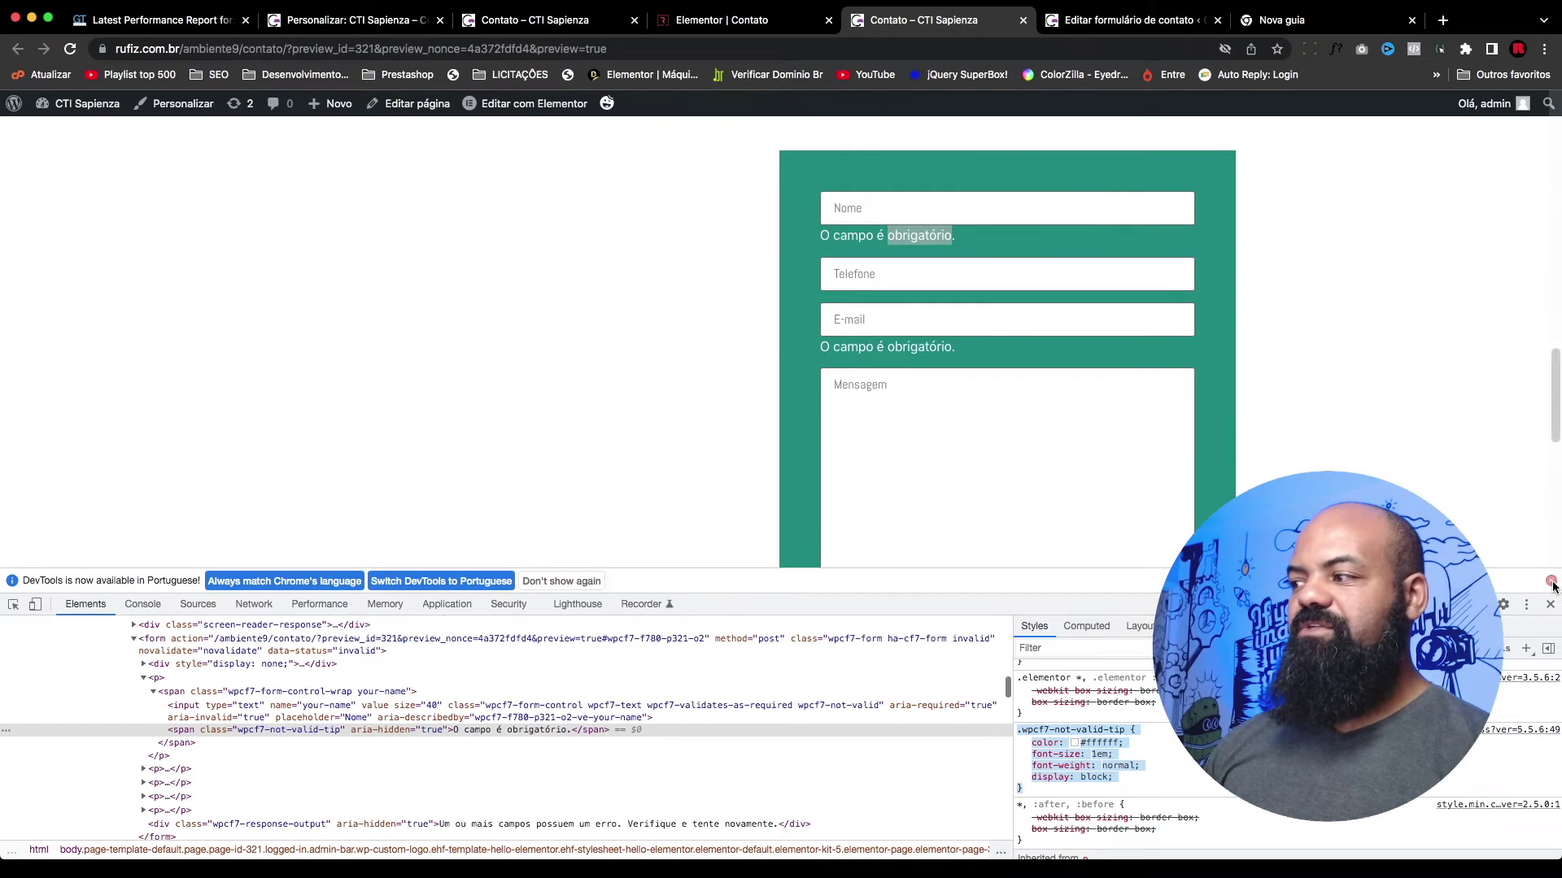
{"action": "key", "text": "super+alt+i"}
{"action": "left_click", "coordinate": [1444, 446]}
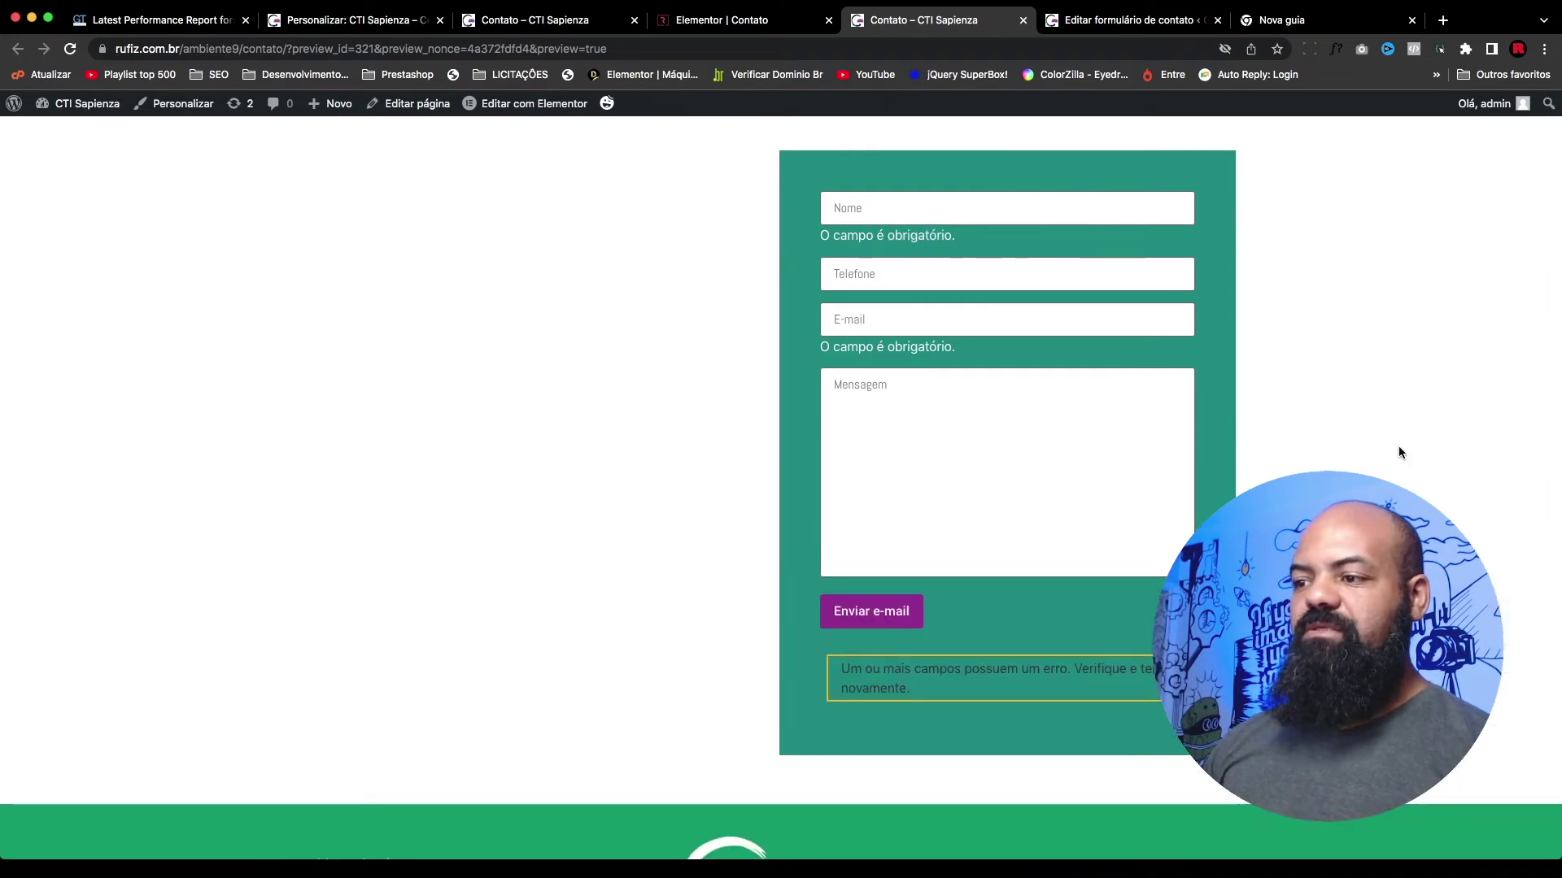
{"action": "scroll", "coordinate": [1399, 446], "scroll_direction": "down", "scroll_amount": 3}
{"action": "key", "text": "super+r"}
{"action": "scroll", "coordinate": [667, 392], "scroll_direction": "up", "scroll_amount": 2}
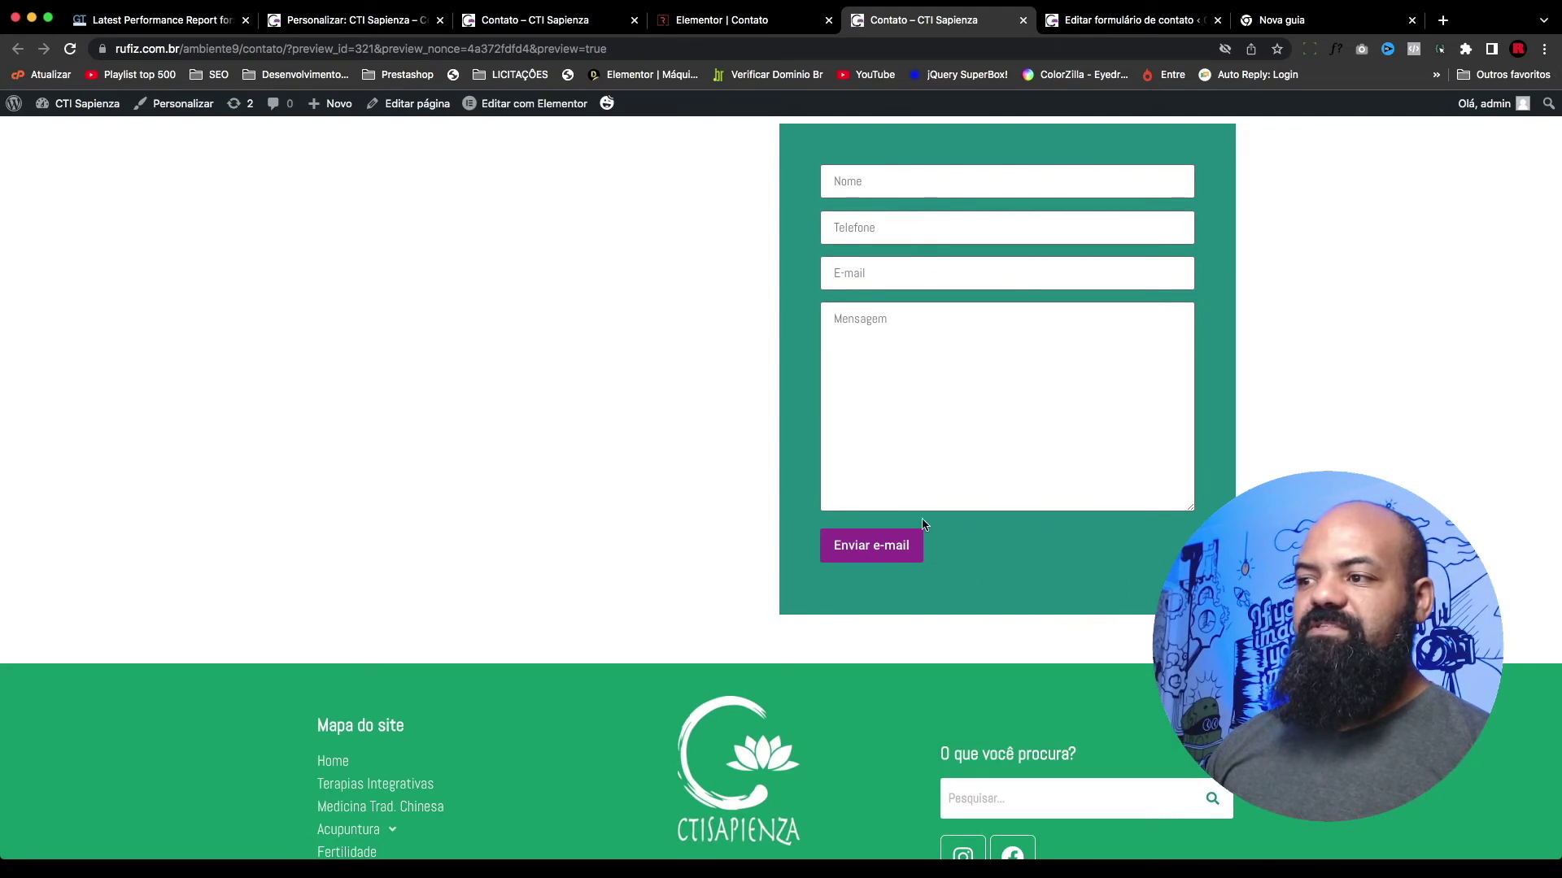
{"action": "left_click", "coordinate": [879, 558]}
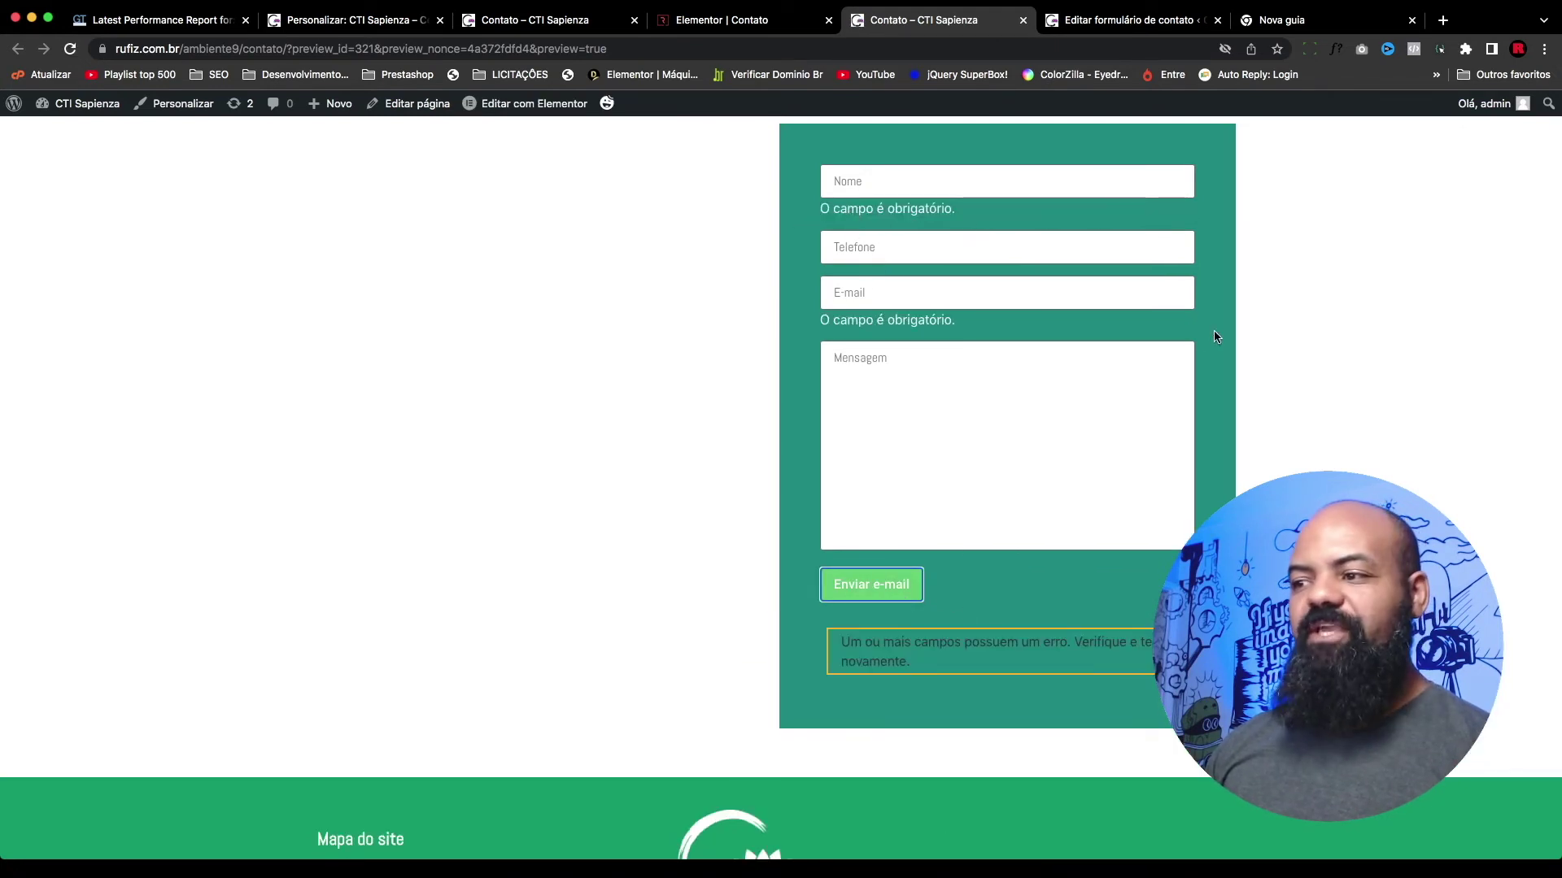
{"action": "scroll", "coordinate": [1007, 509], "scroll_direction": "down", "scroll_amount": 1}
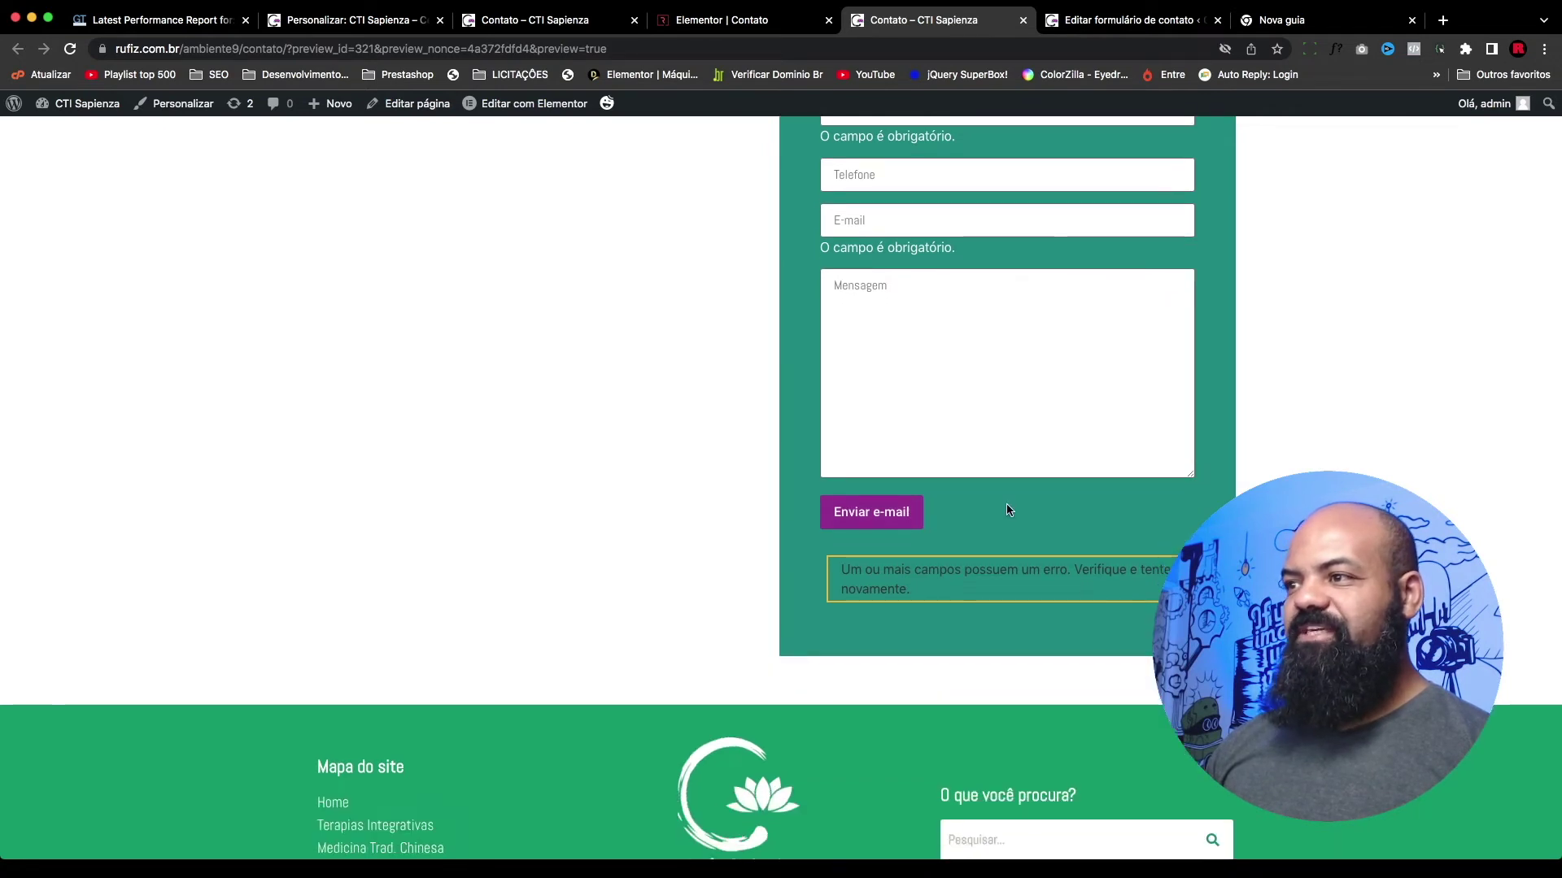
Step: Inspect the error message and try color: #fff on its rule, then close DevTools
{"action": "right_click", "coordinate": [888, 570]}
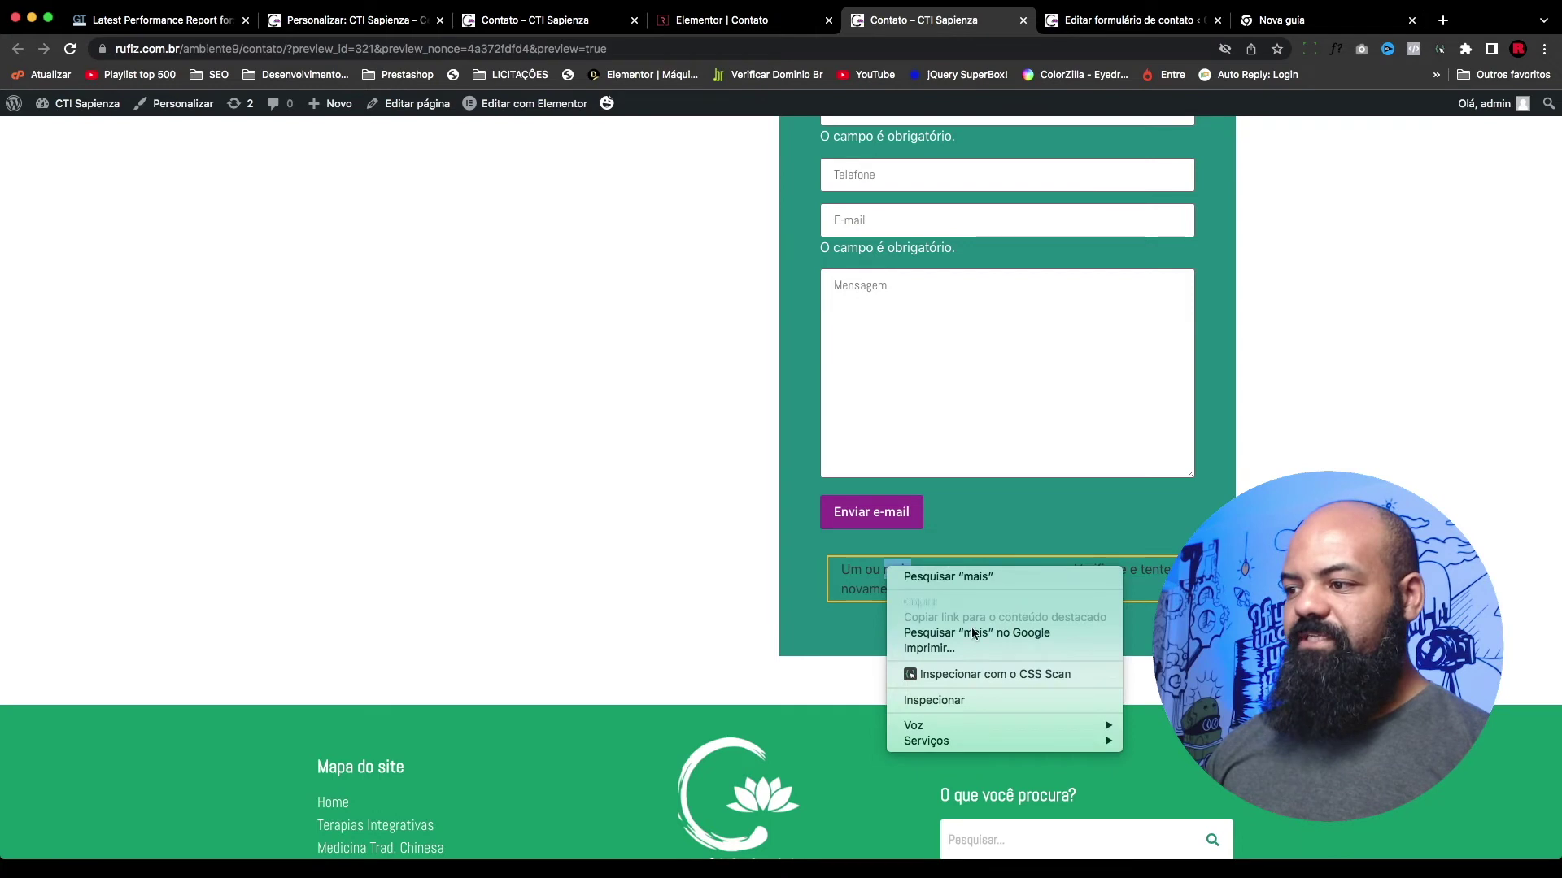
{"action": "left_click", "coordinate": [955, 699]}
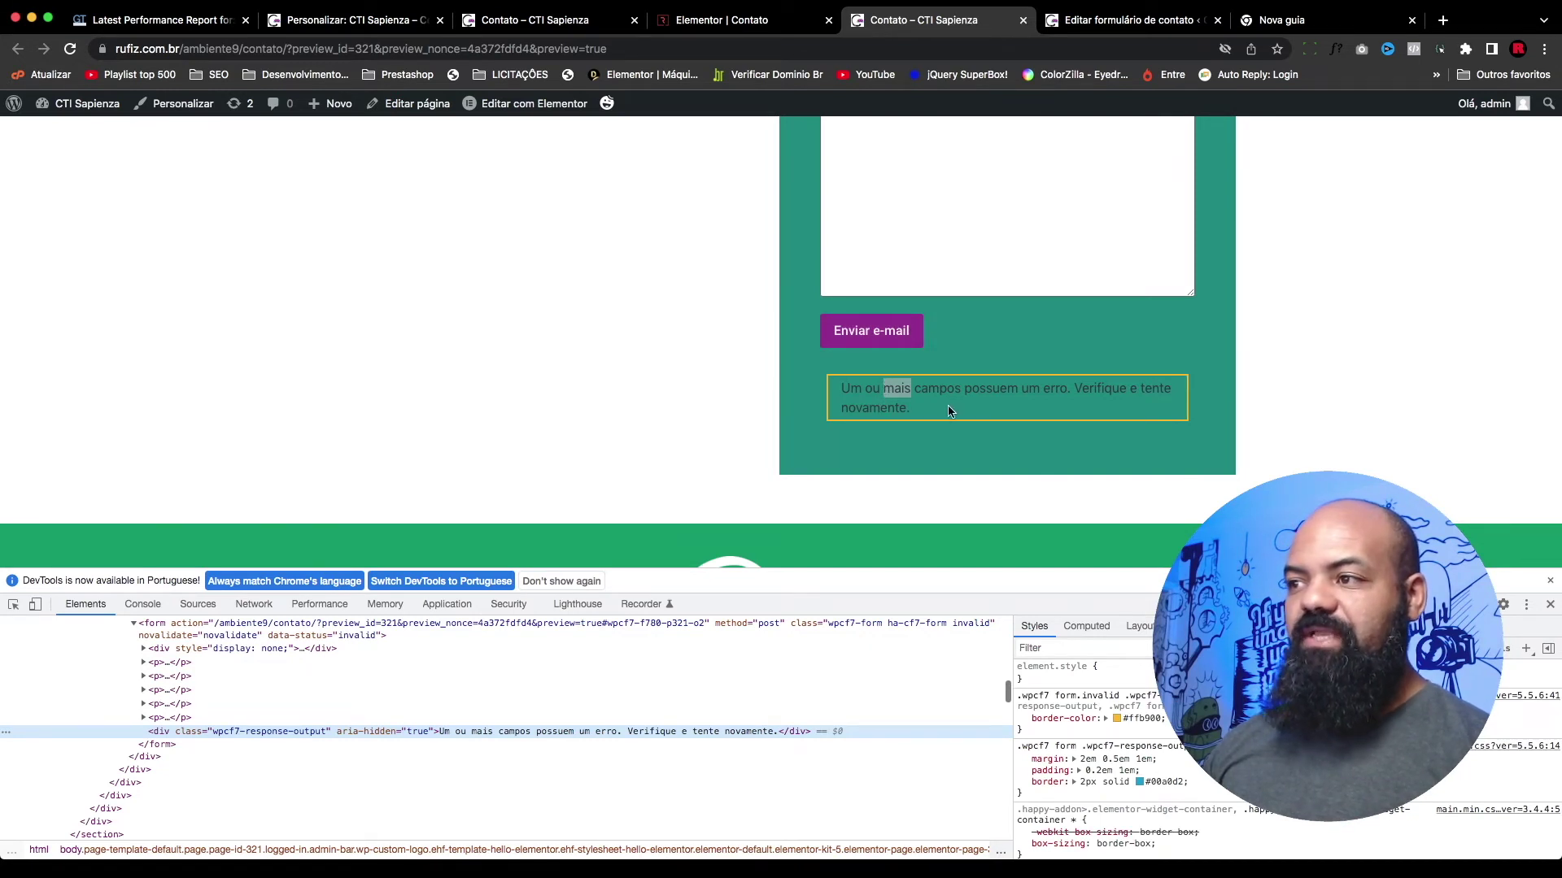
{"action": "left_click_drag", "start_coordinate": [950, 411], "coordinate": [851, 391]}
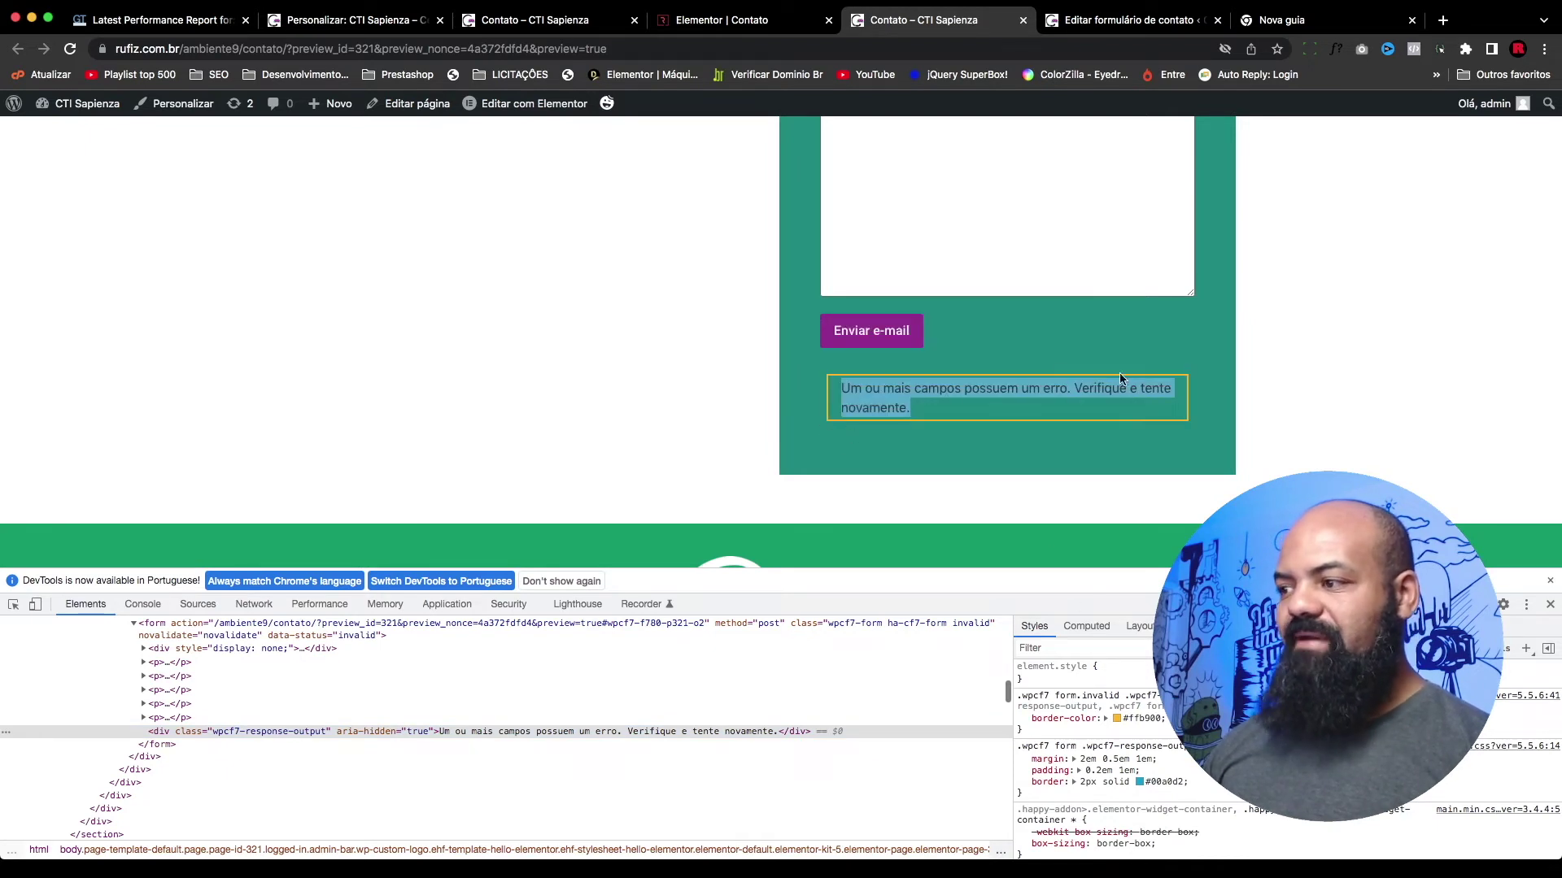
{"action": "left_click", "coordinate": [1058, 729]}
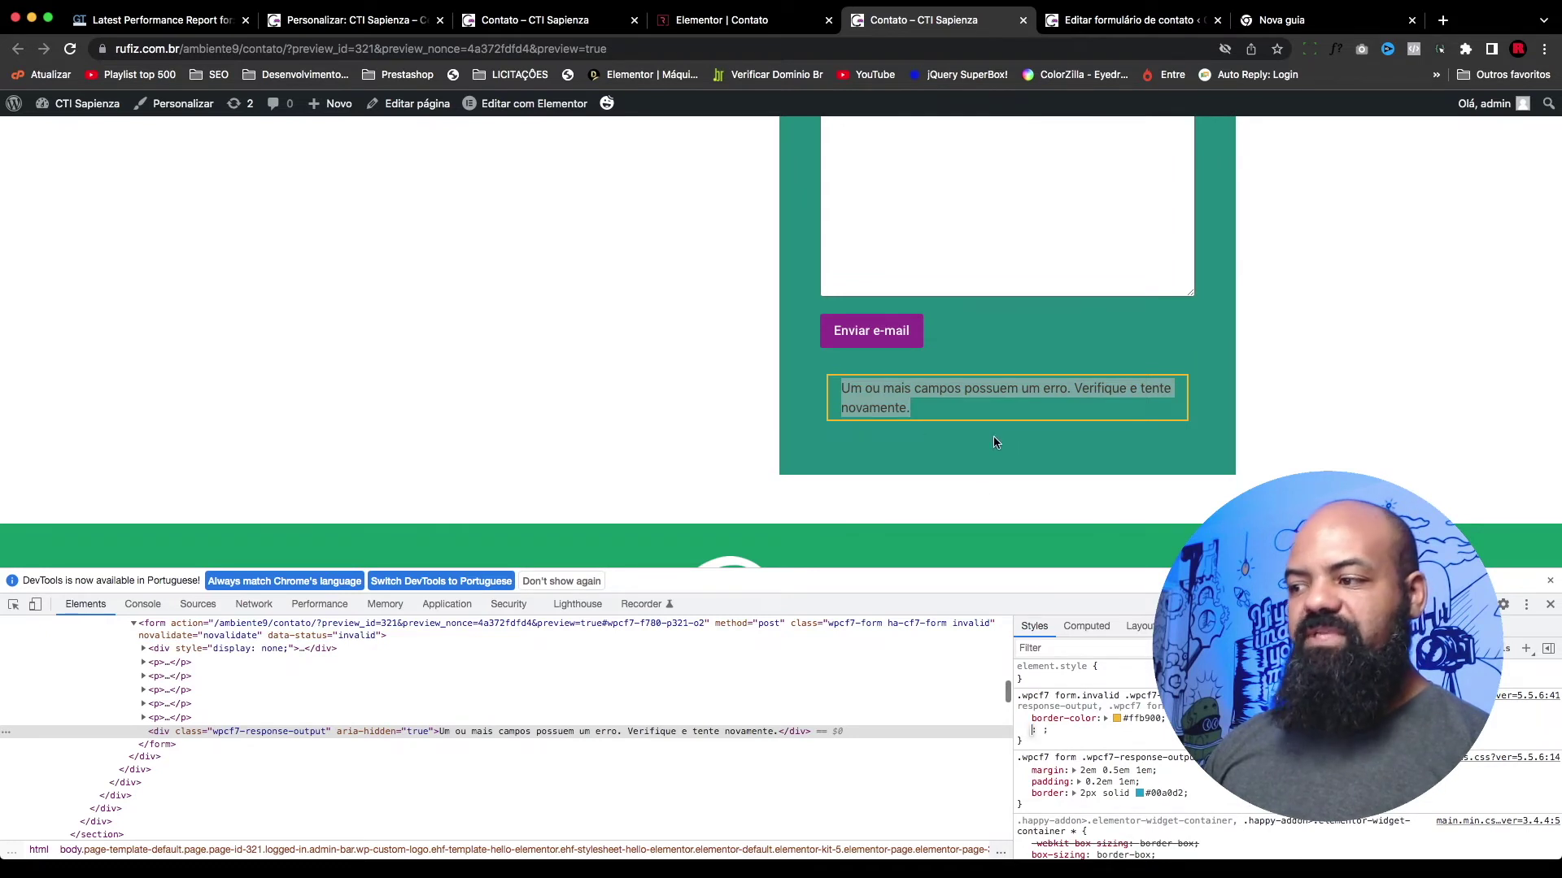
{"action": "type", "text": "color"}
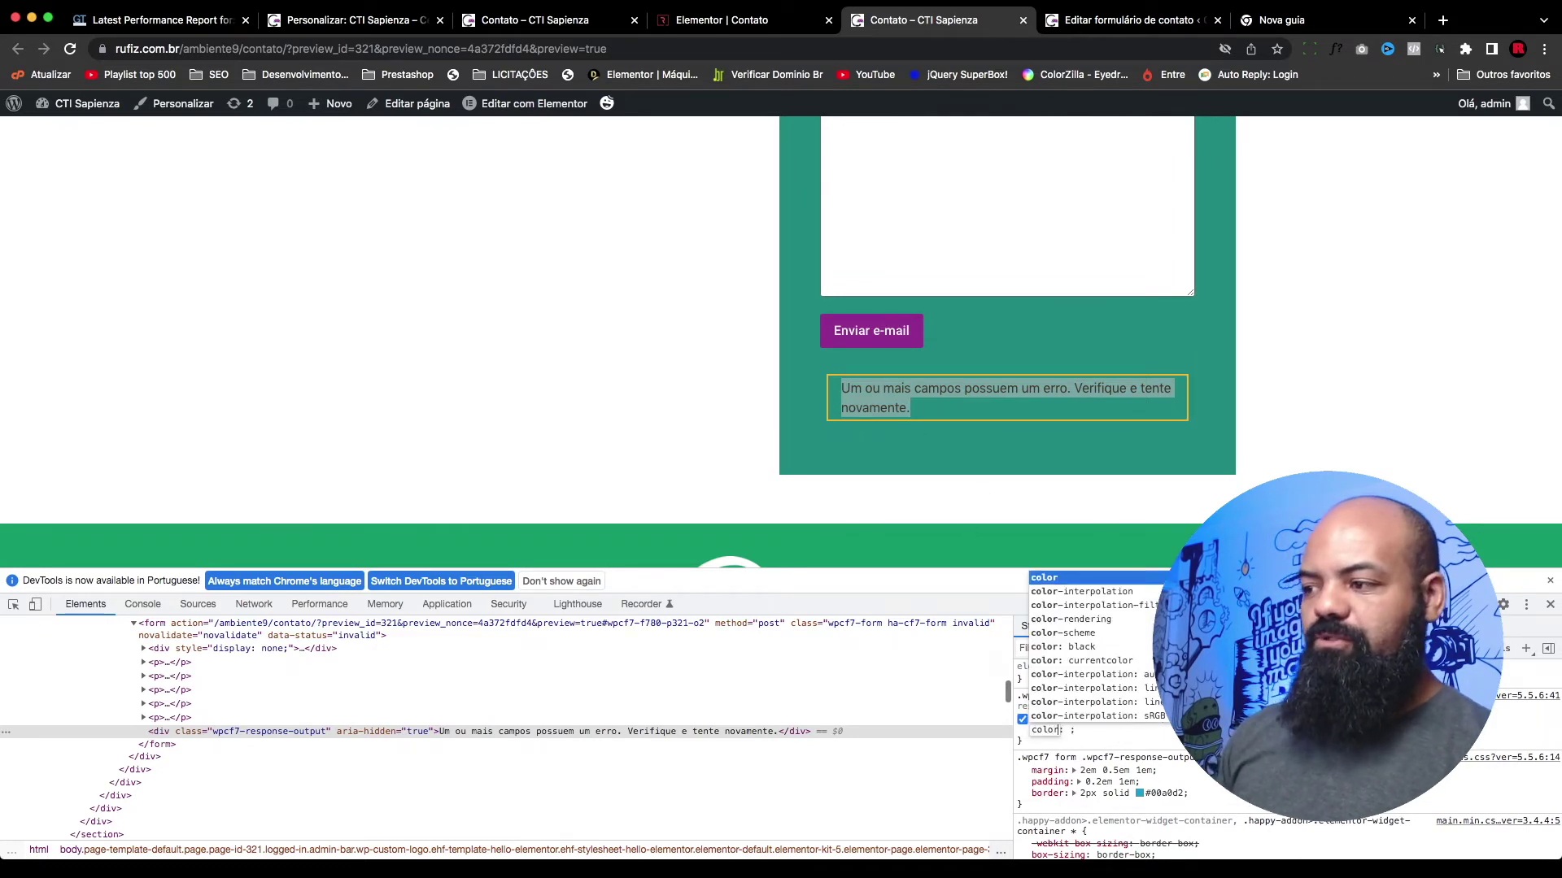
{"action": "key", "text": "Tab"}
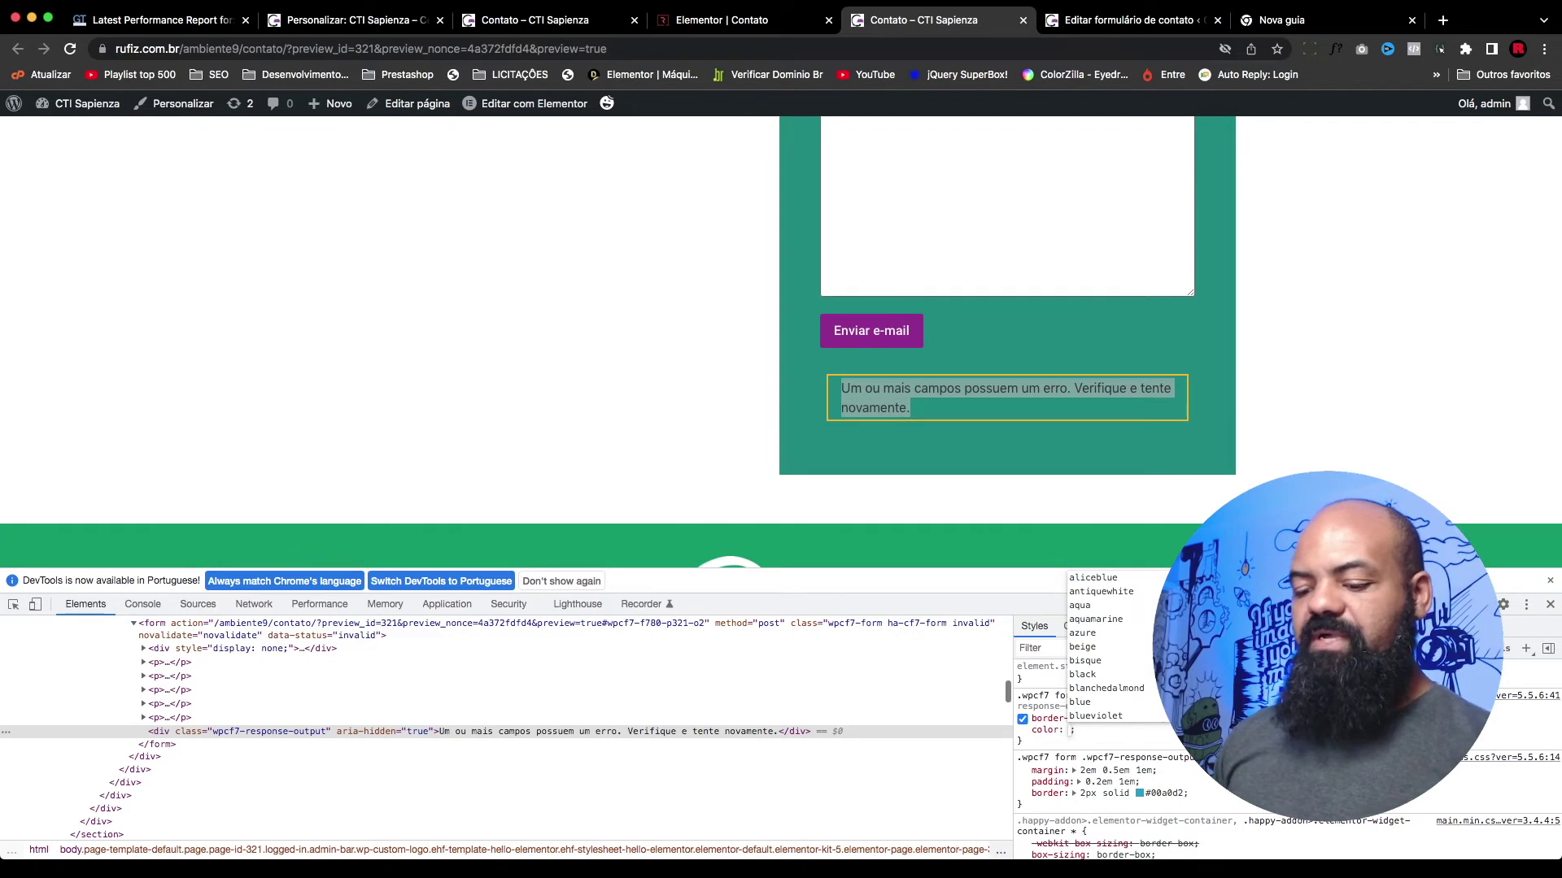
{"action": "type", "text": "#fff"}
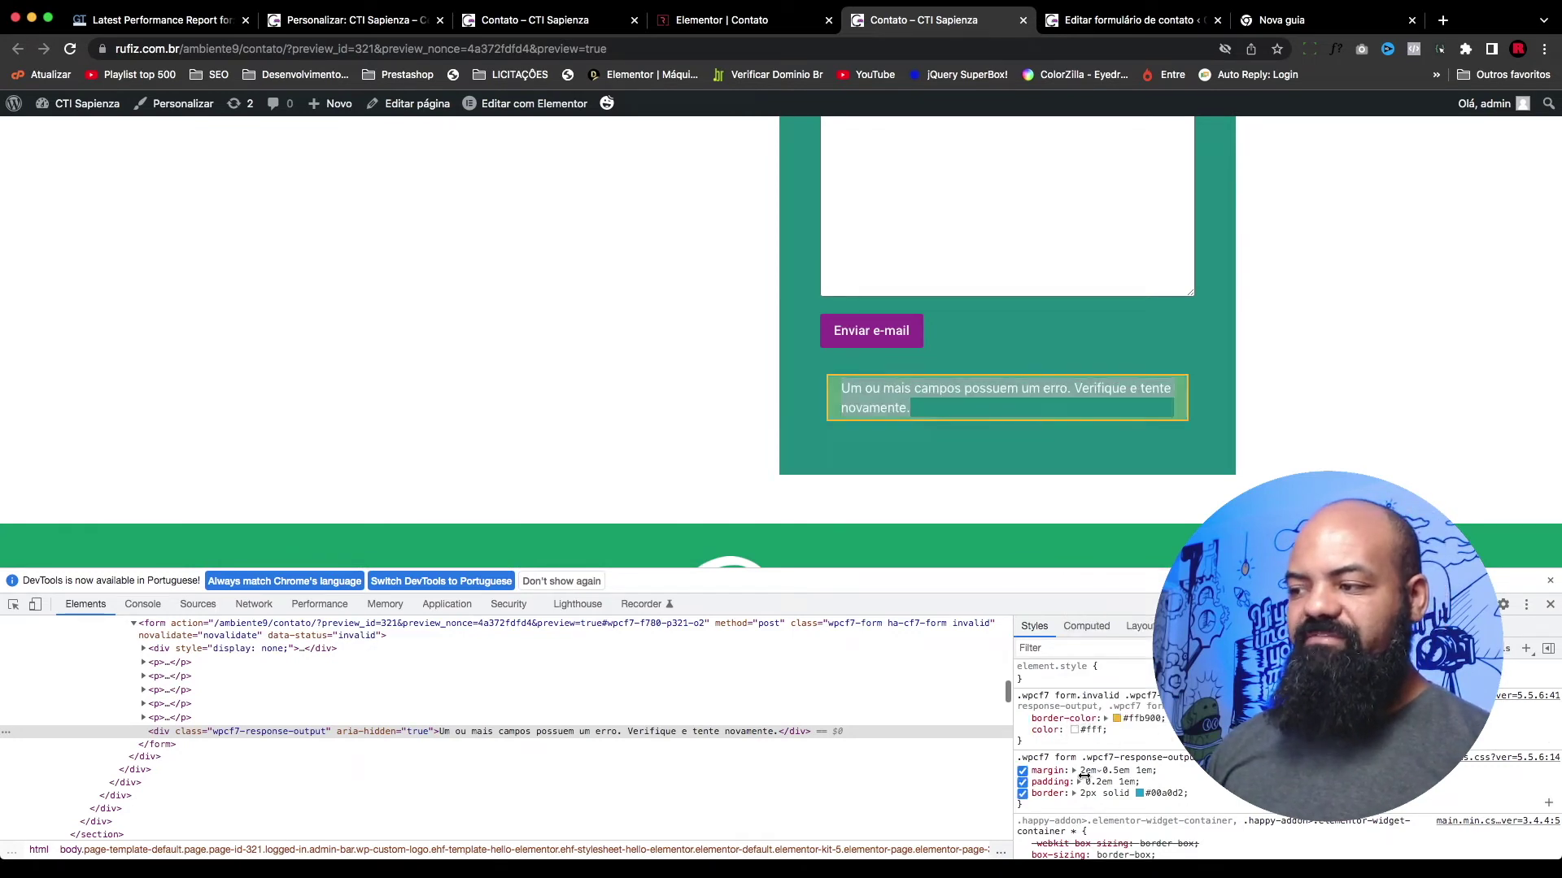
{"action": "left_click", "coordinate": [1172, 422]}
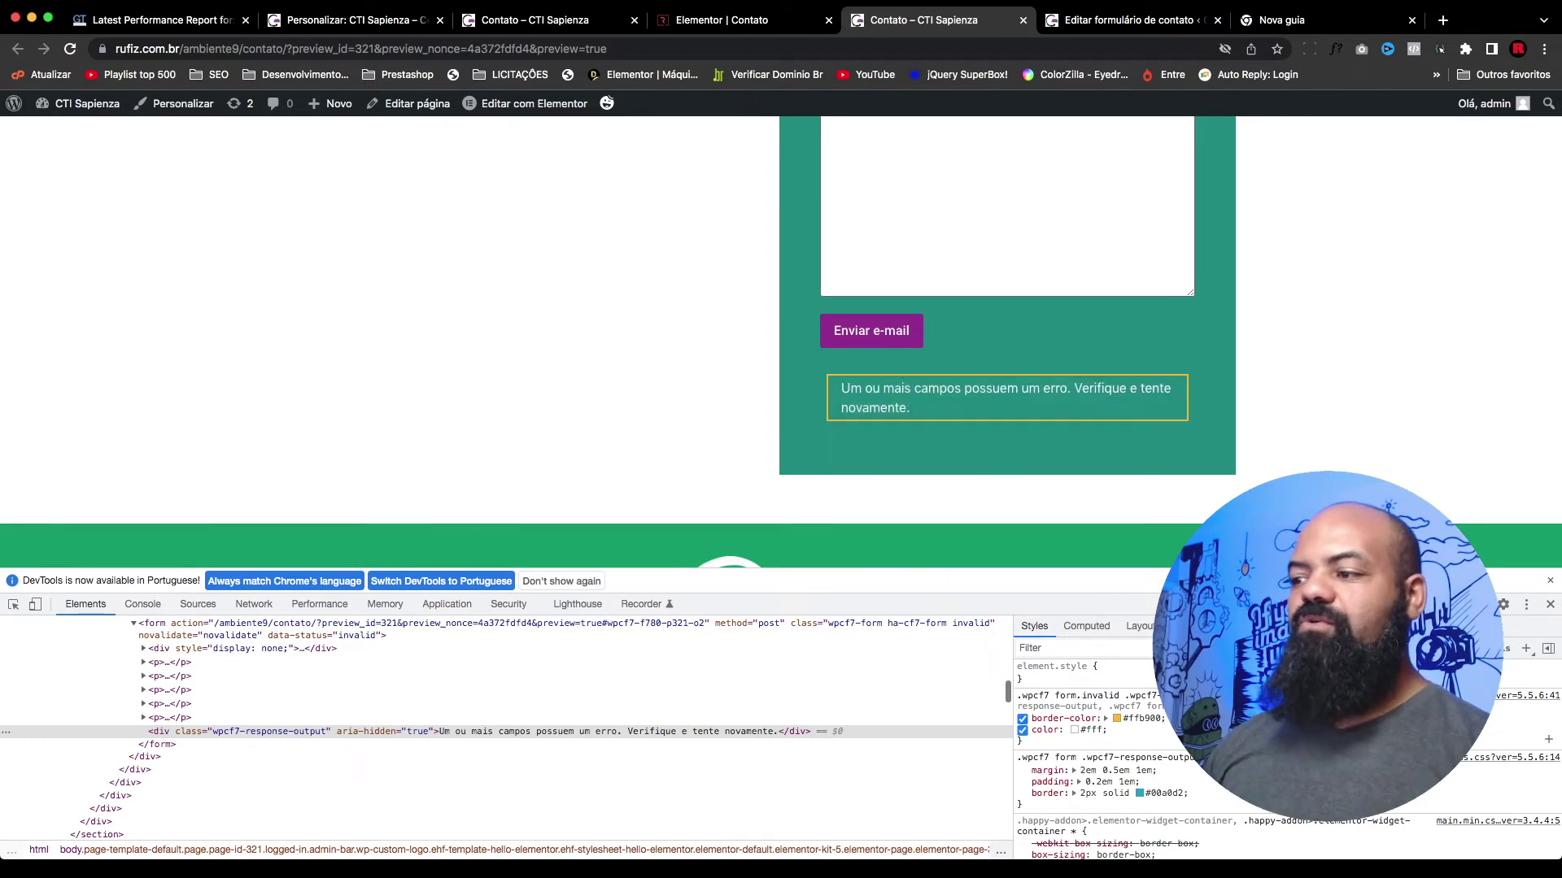
{"action": "left_click", "coordinate": [1550, 581]}
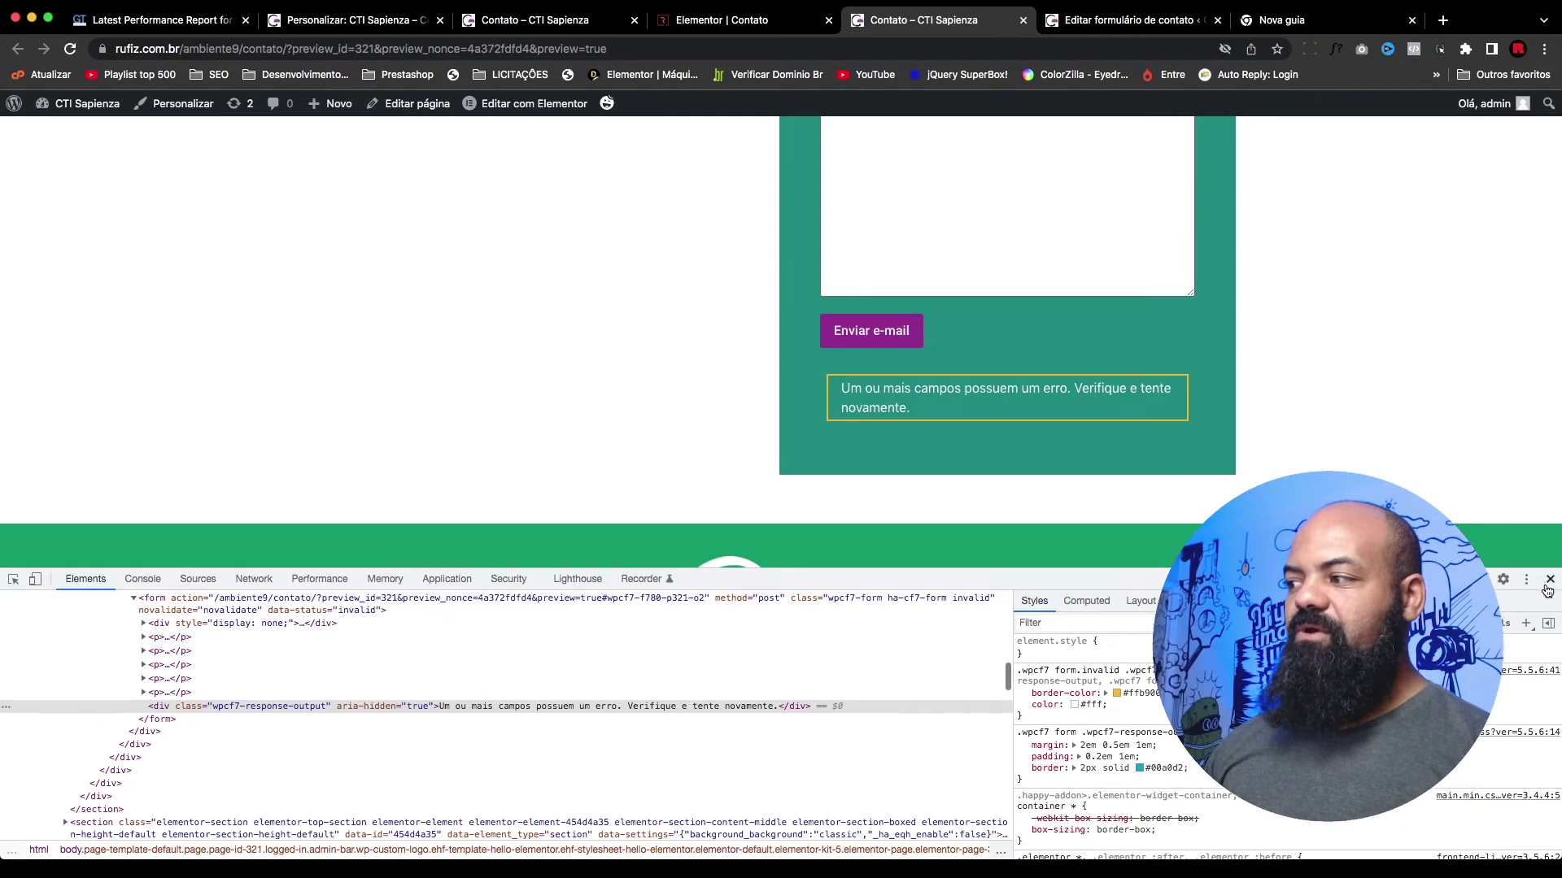
{"action": "left_click", "coordinate": [1550, 580]}
Step: Reload the contact page, resubmit the empty form and inspect the error message box again
{"action": "scroll", "coordinate": [646, 451], "scroll_direction": "up", "scroll_amount": 4}
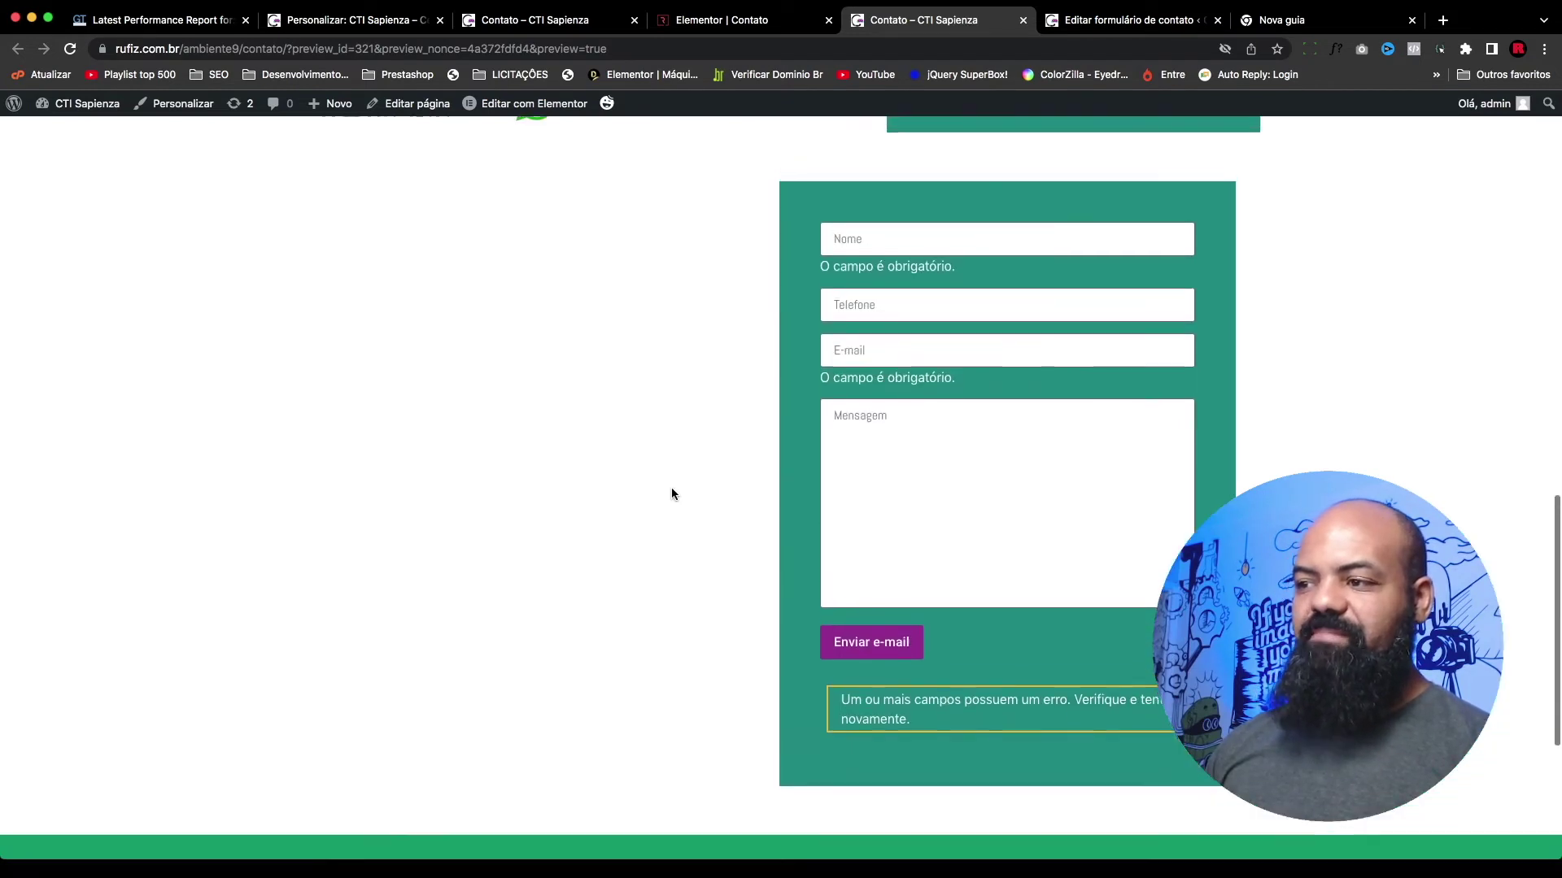
{"action": "key", "text": "super+r"}
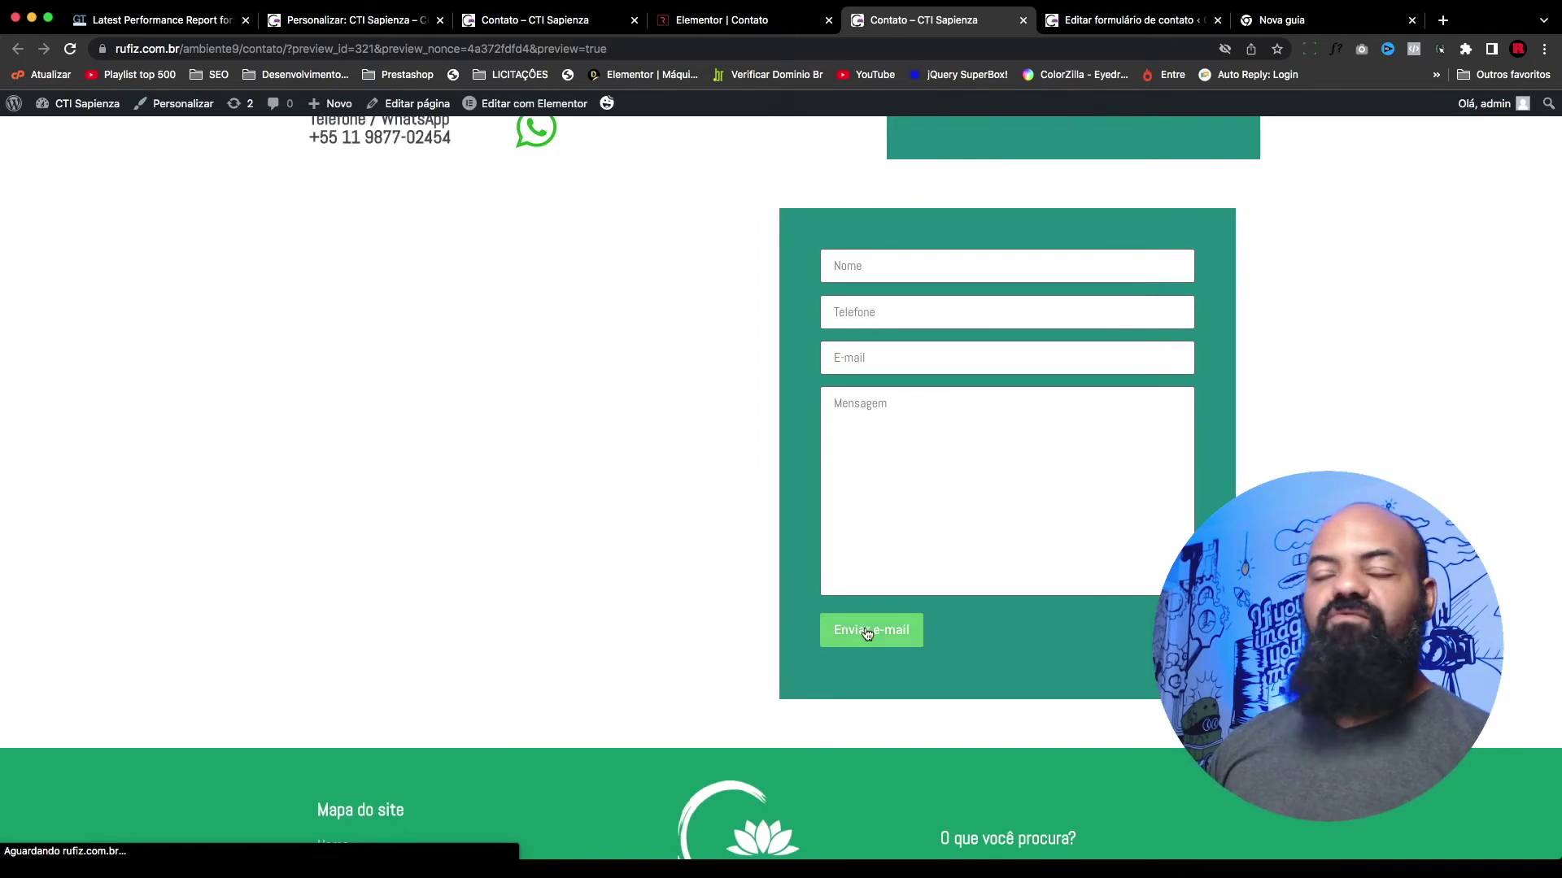
{"action": "left_click", "coordinate": [867, 634]}
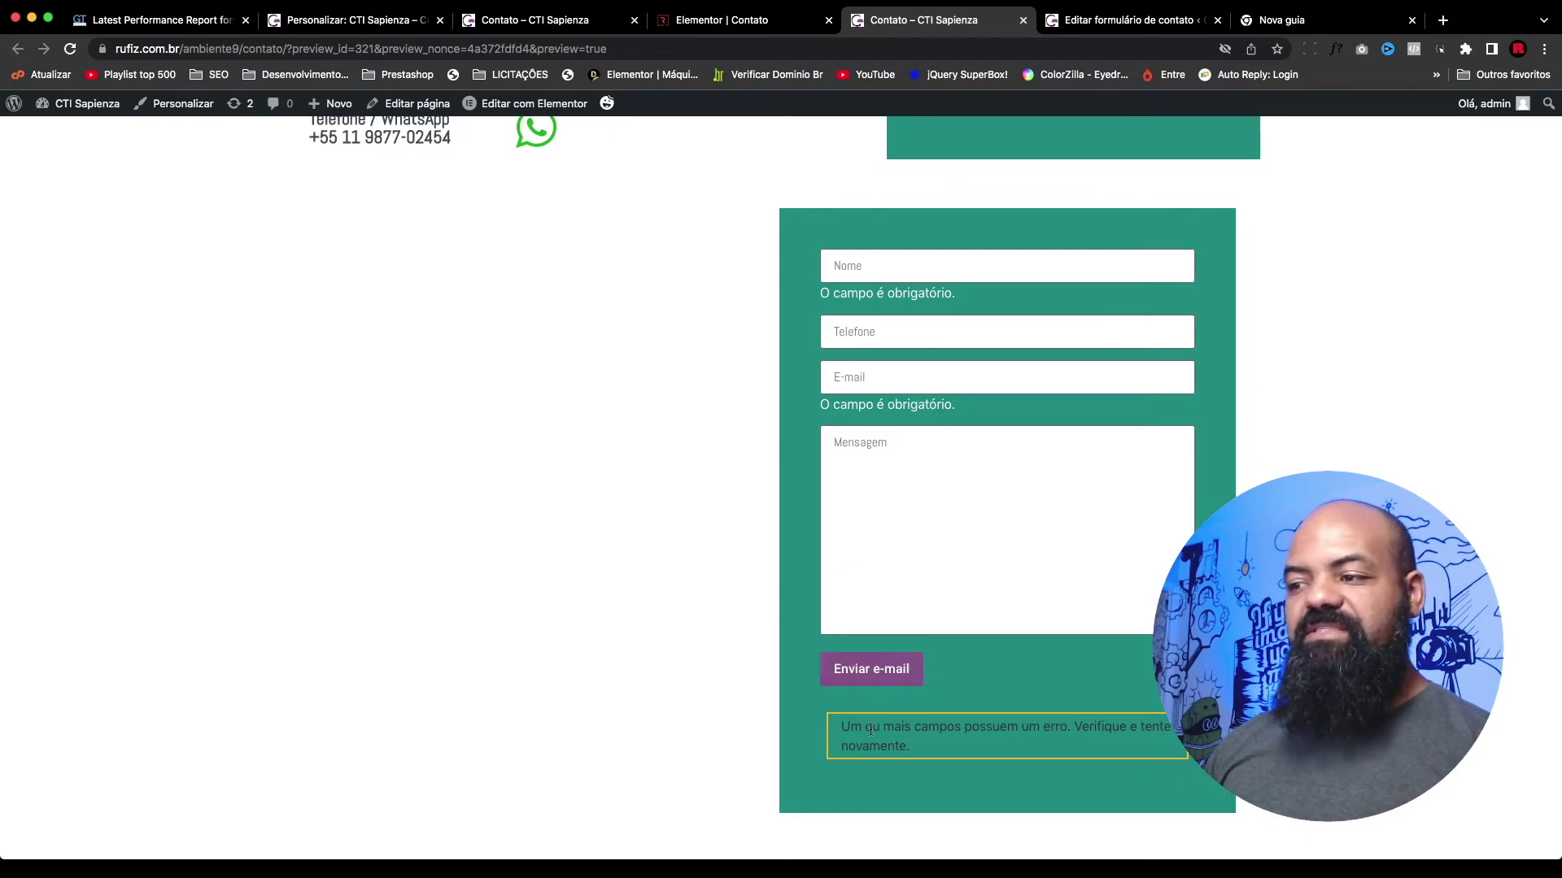
{"action": "scroll", "coordinate": [993, 655], "scroll_direction": "down", "scroll_amount": 2}
{"action": "scroll", "coordinate": [981, 663], "scroll_direction": "down", "scroll_amount": 1}
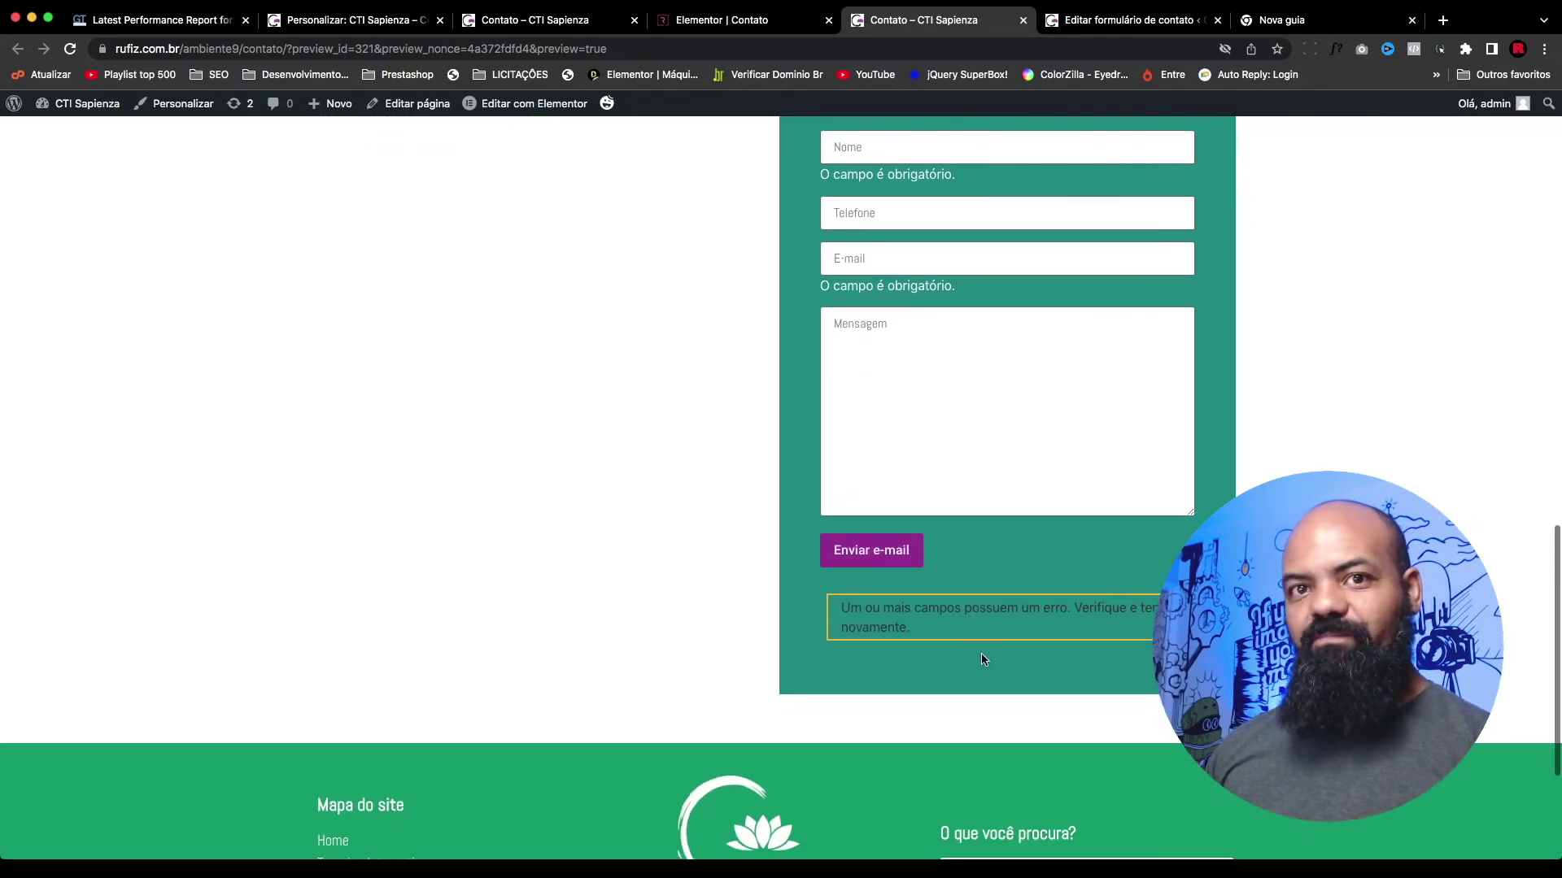
{"action": "right_click", "coordinate": [927, 610]}
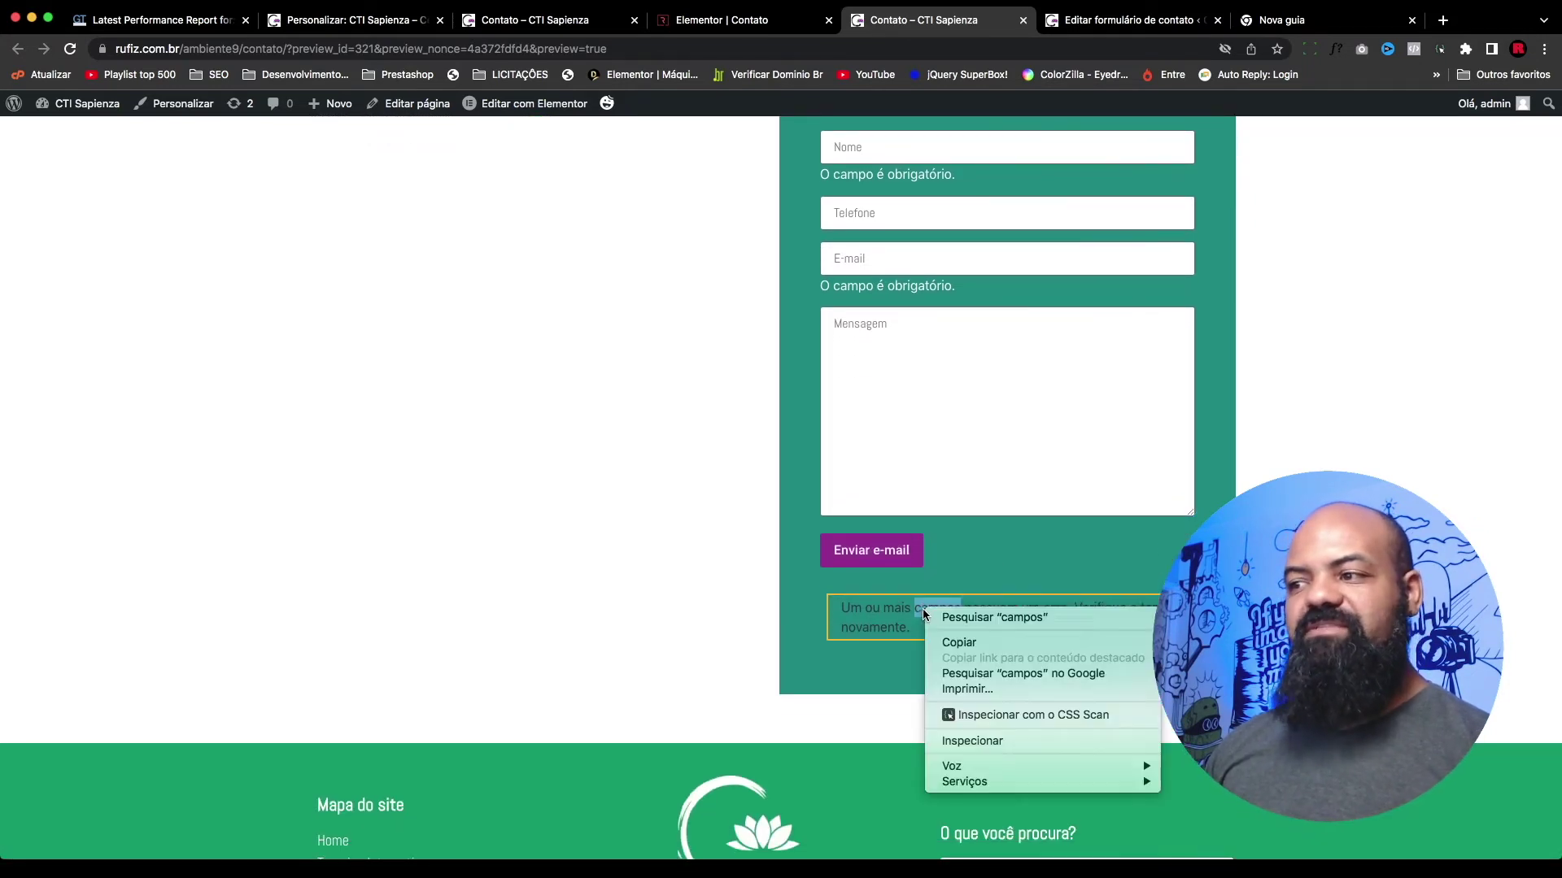
{"action": "left_click", "coordinate": [951, 742]}
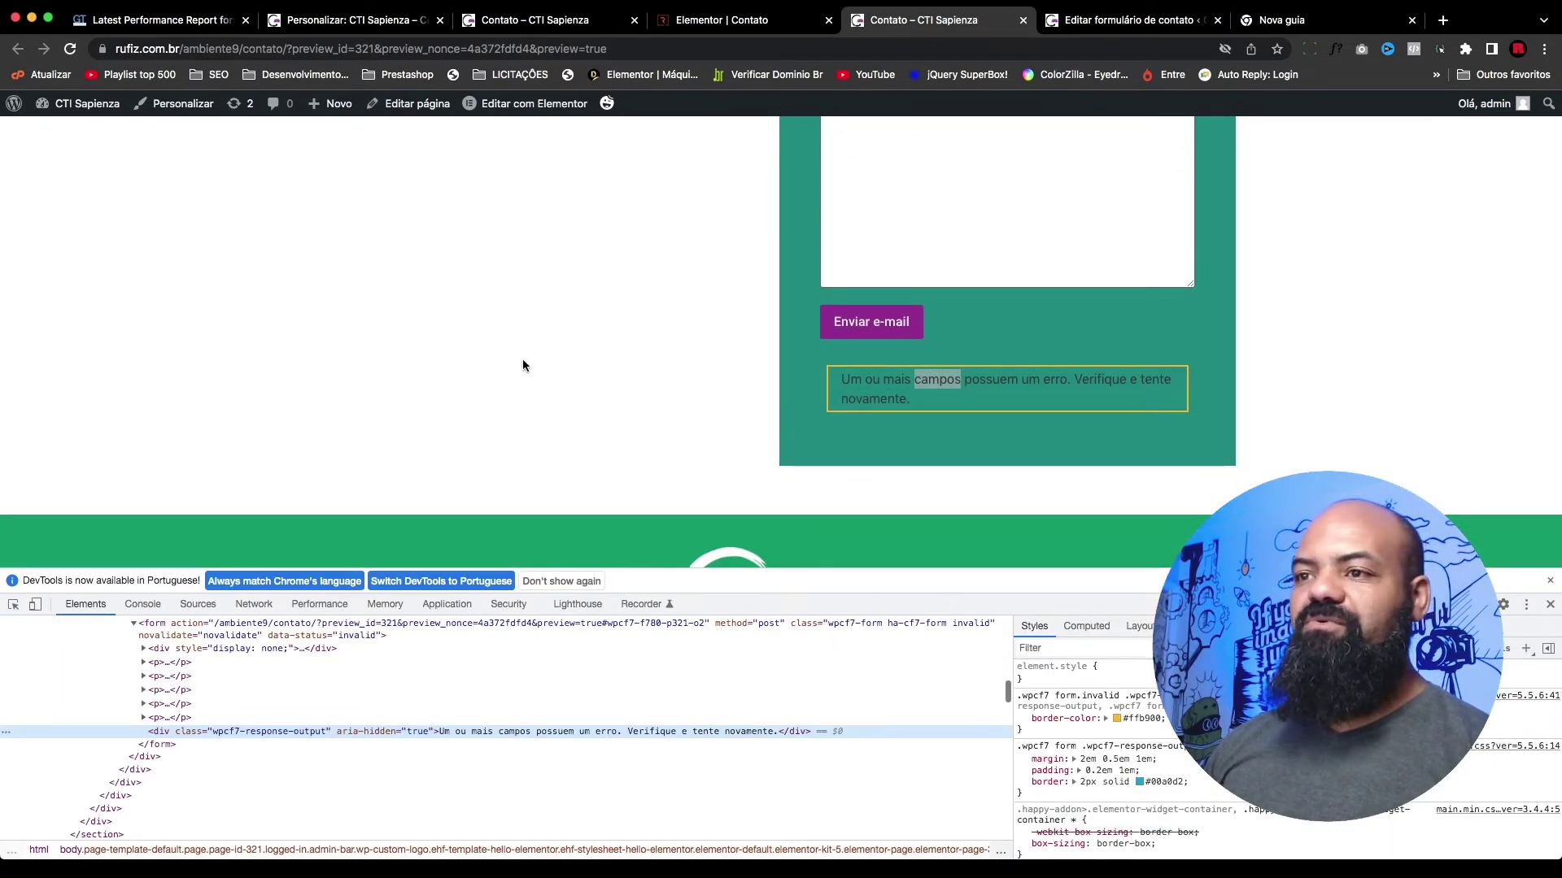
{"action": "scroll", "coordinate": [736, 490], "scroll_direction": "up", "scroll_amount": 2}
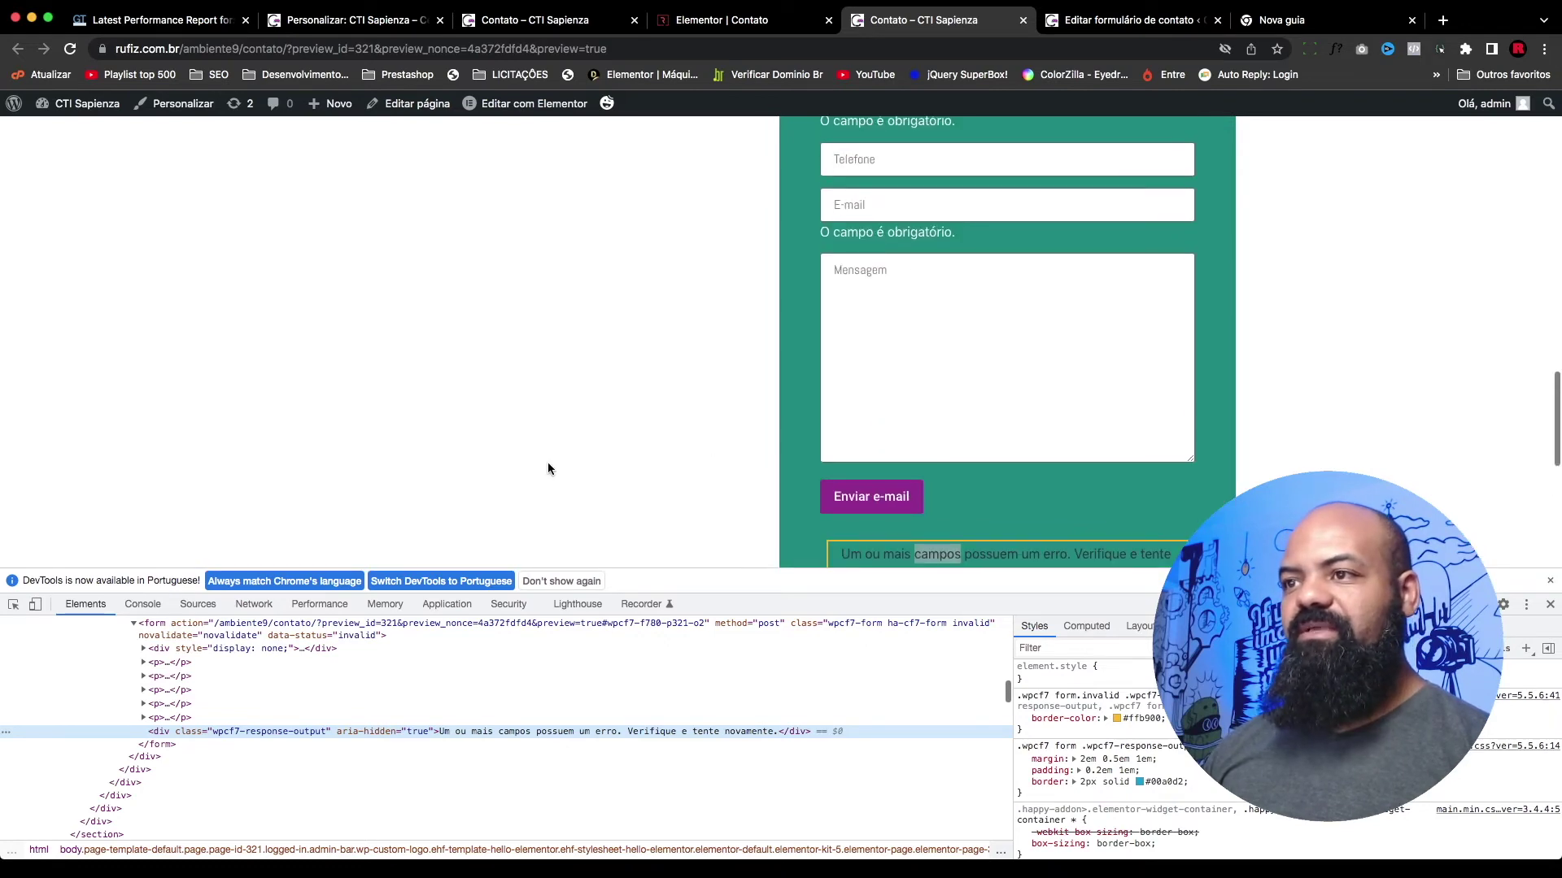
{"action": "right_click", "coordinate": [252, 211]}
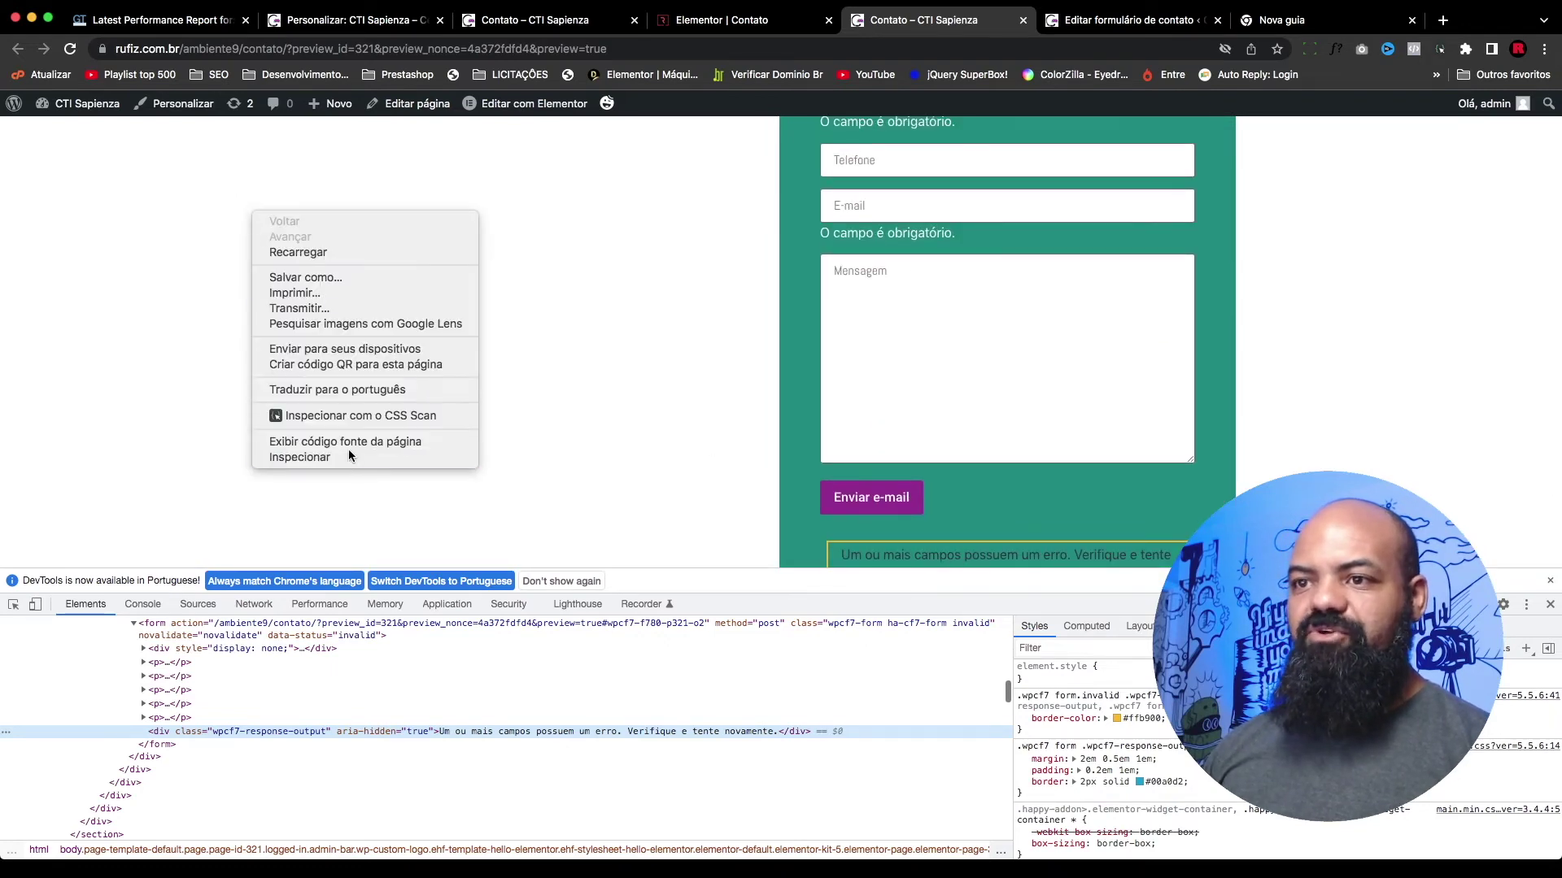
{"action": "left_click", "coordinate": [344, 455]}
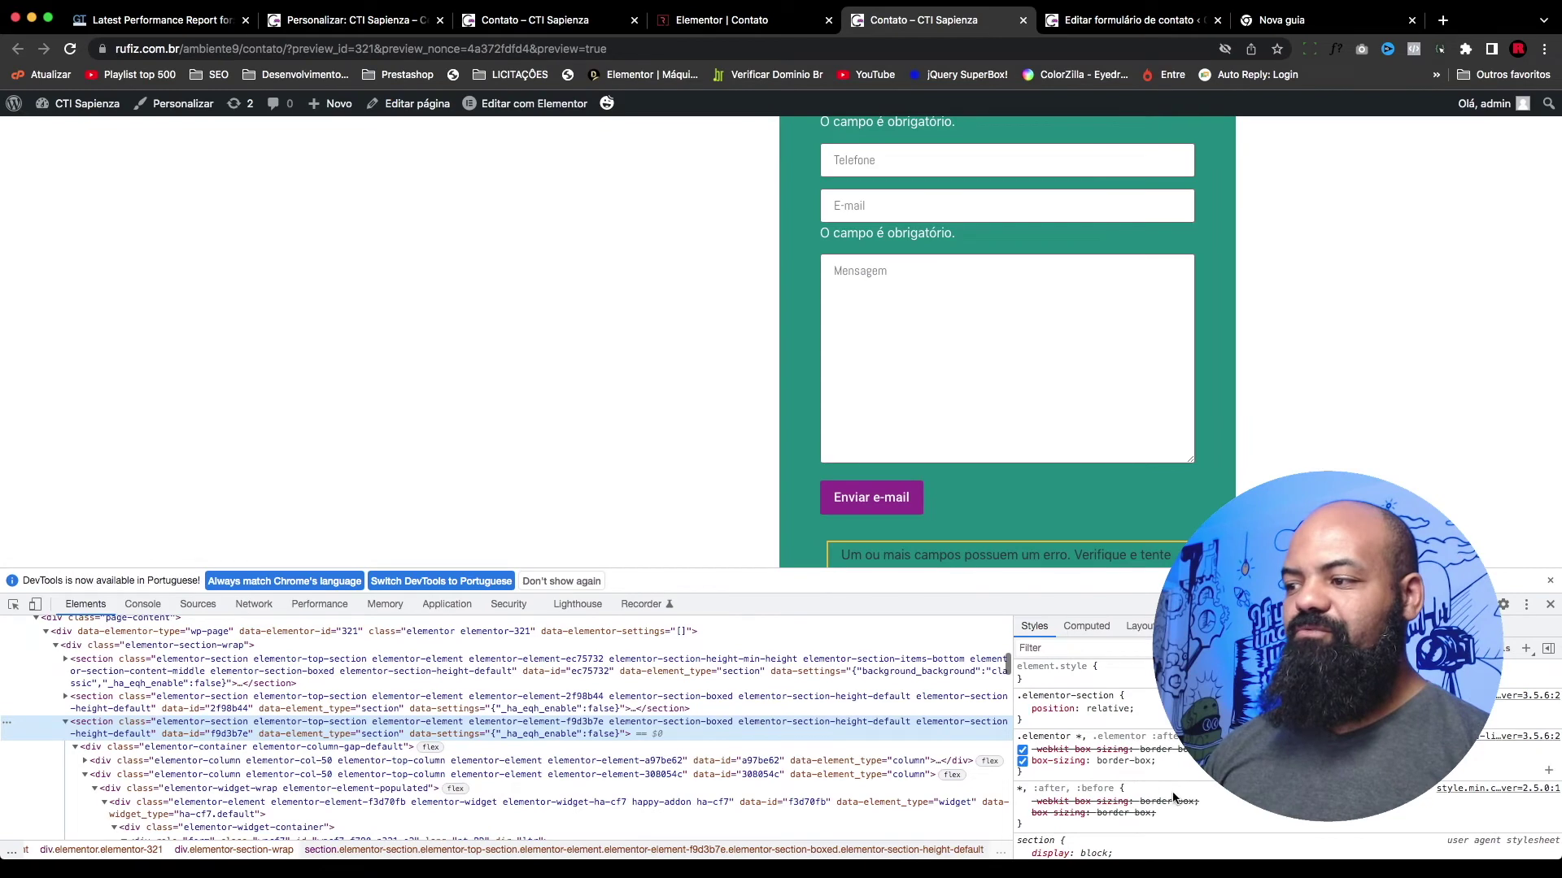
{"action": "scroll", "coordinate": [1017, 443], "scroll_direction": "down", "scroll_amount": 2}
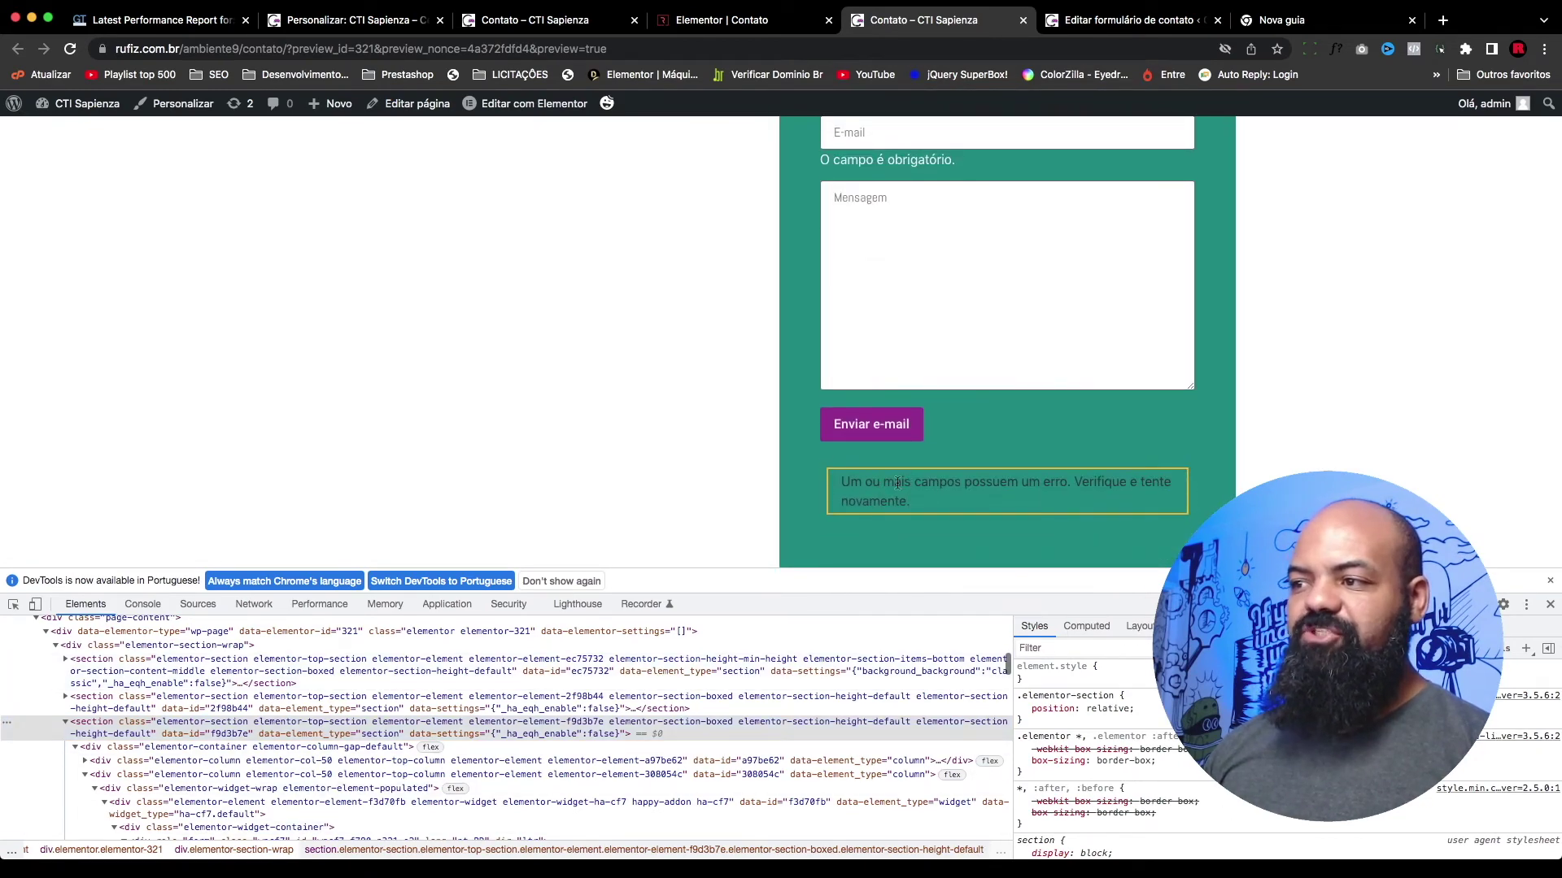
{"action": "right_click", "coordinate": [897, 483]}
{"action": "left_click", "coordinate": [973, 620]}
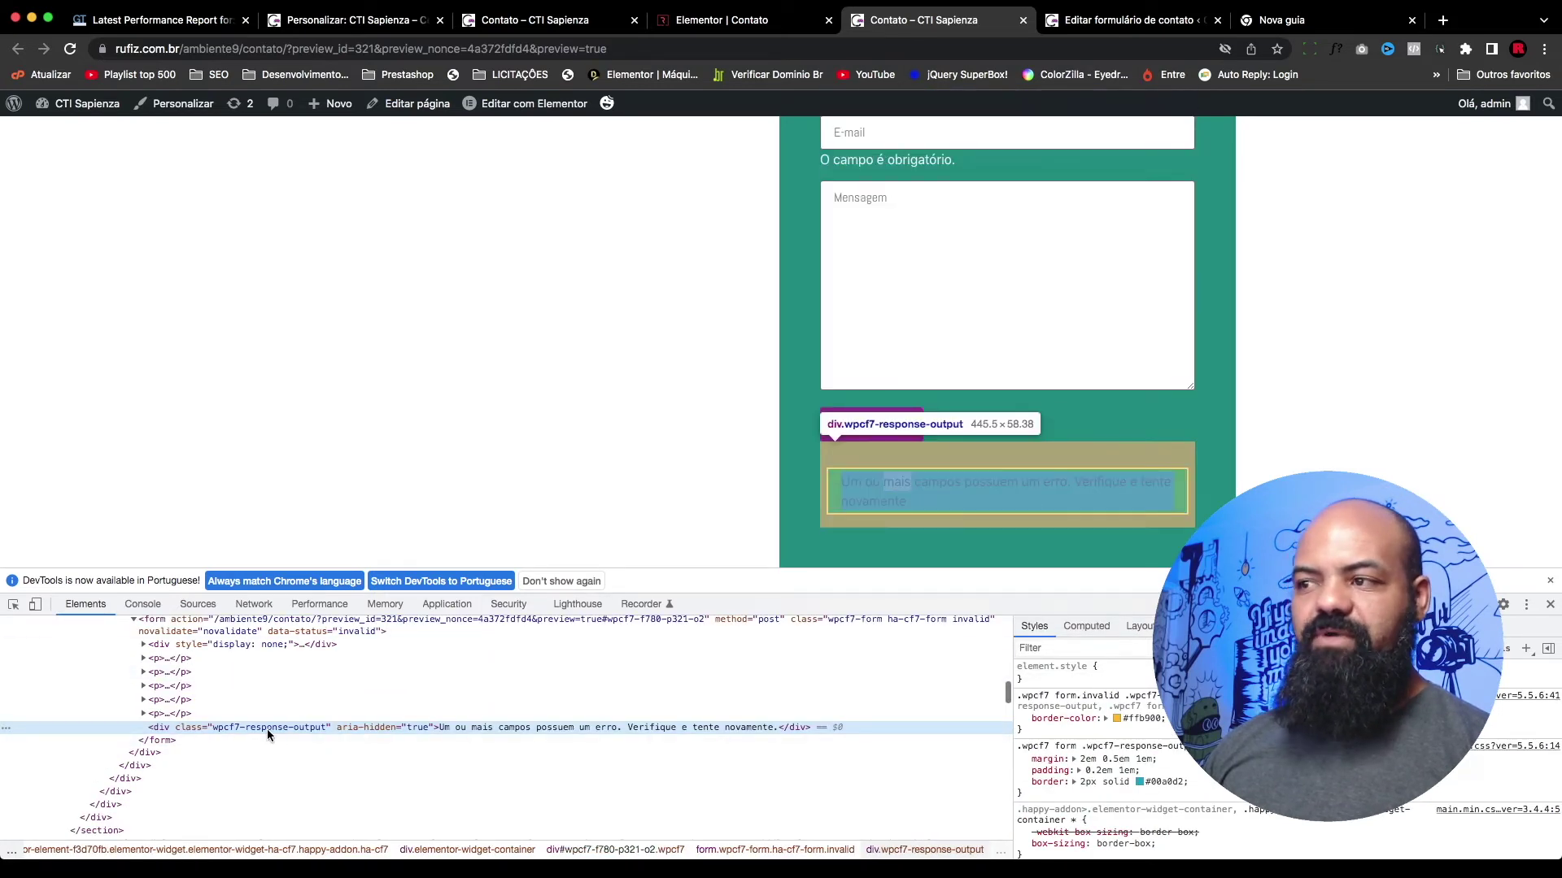
Step: Add color: #fff to the .wpcf7-response-output rule and copy the whole rule
{"action": "left_click", "coordinate": [1171, 731]}
{"action": "type", "text": "colo"}
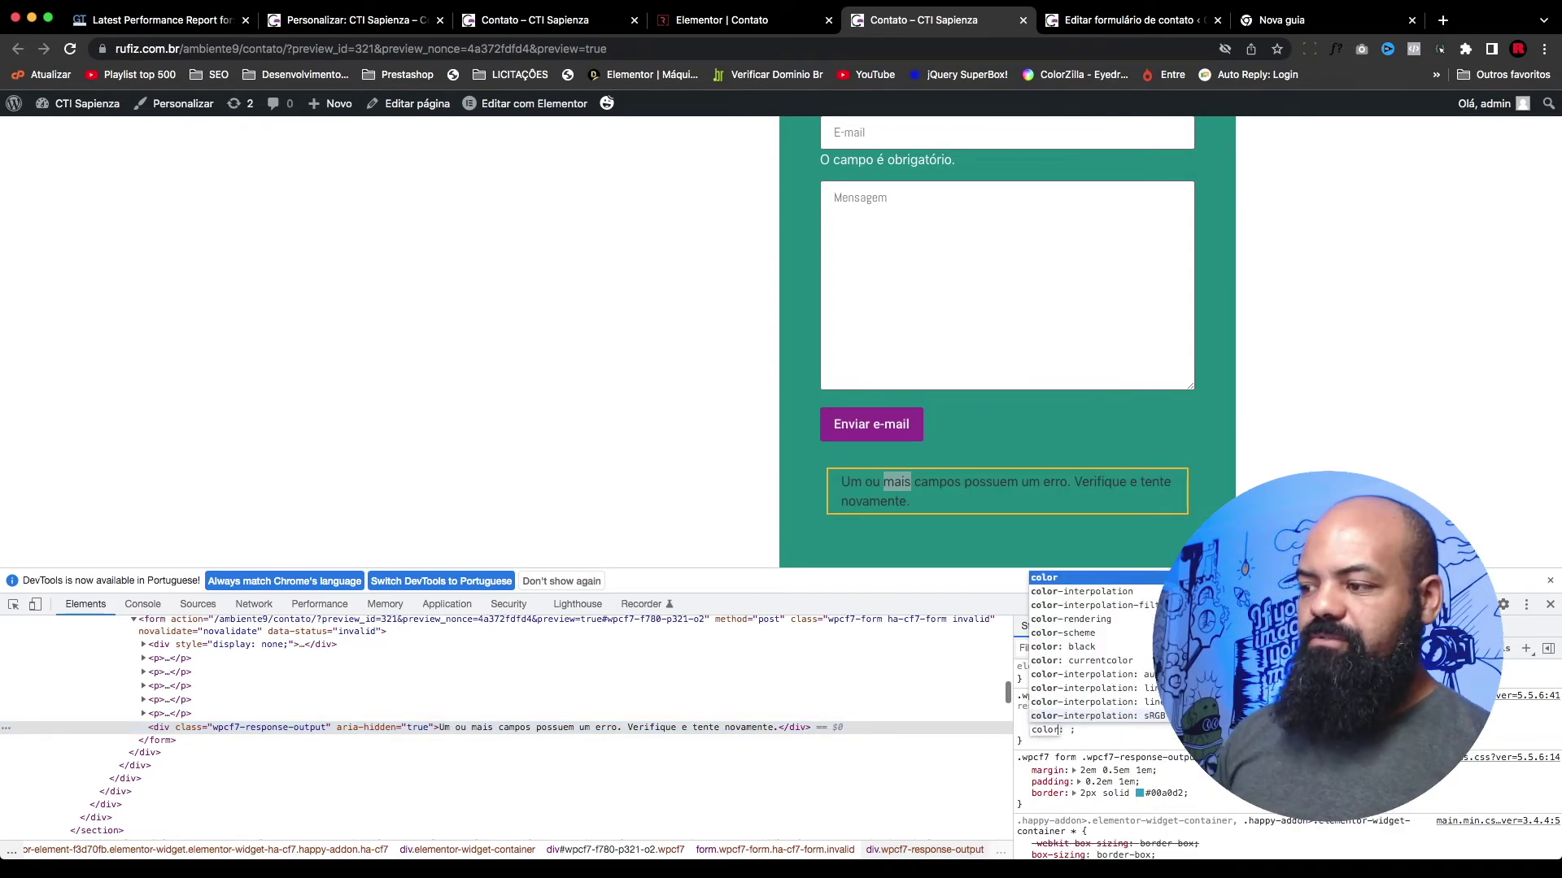
{"action": "key", "text": "Tab"}
{"action": "type", "text": "#fff"}
{"action": "key", "text": "Return"}
{"action": "key", "text": "Escape"}
{"action": "left_click_drag", "start_coordinate": [1027, 746], "coordinate": [1016, 695]}
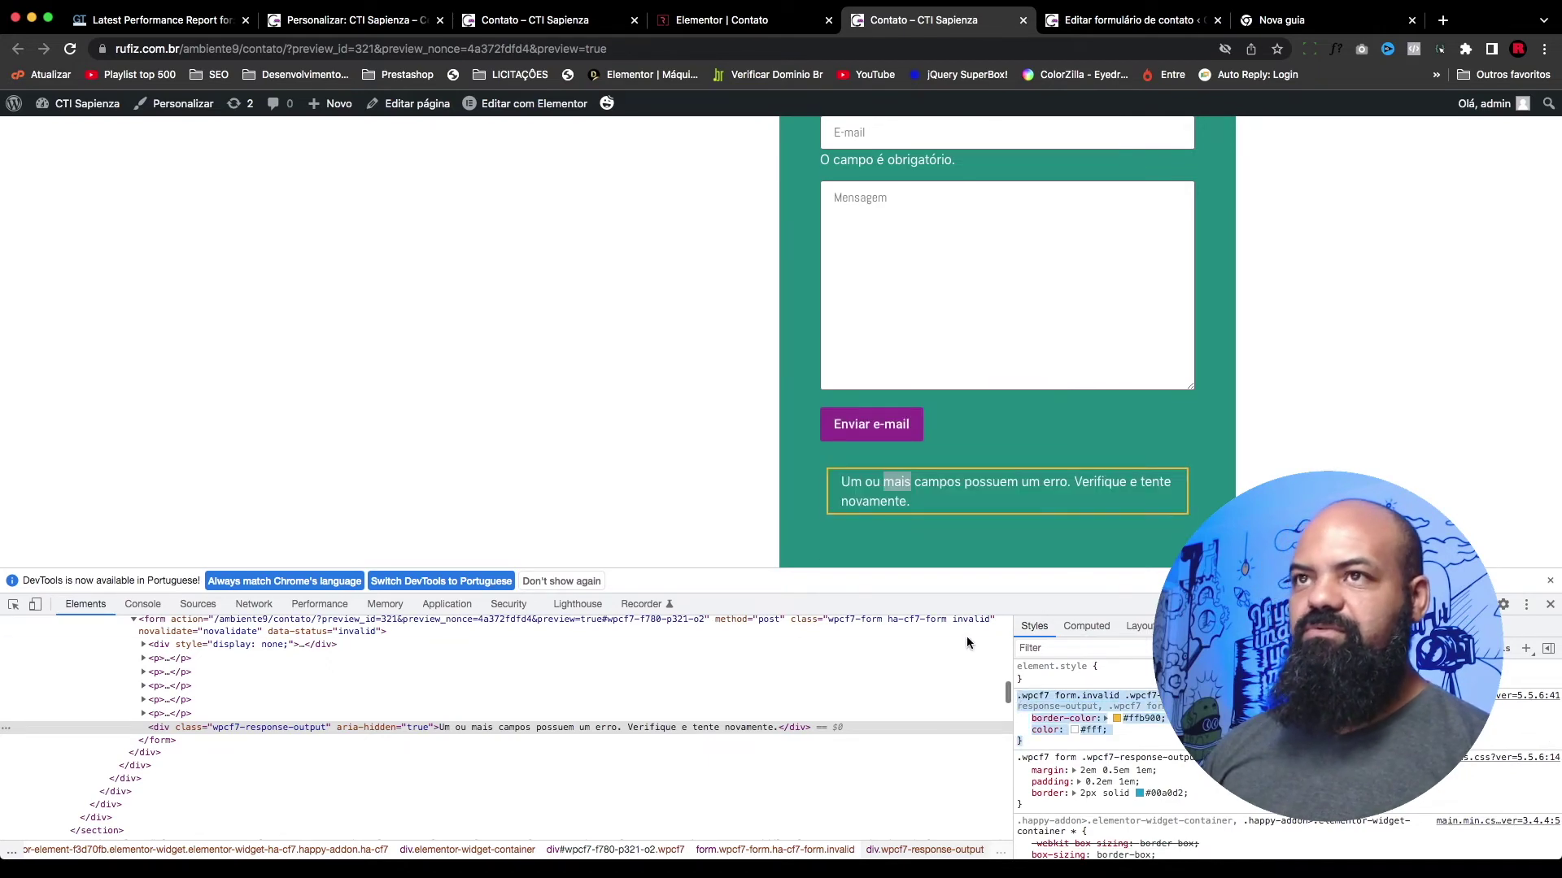
{"action": "left_click", "coordinate": [350, 19]}
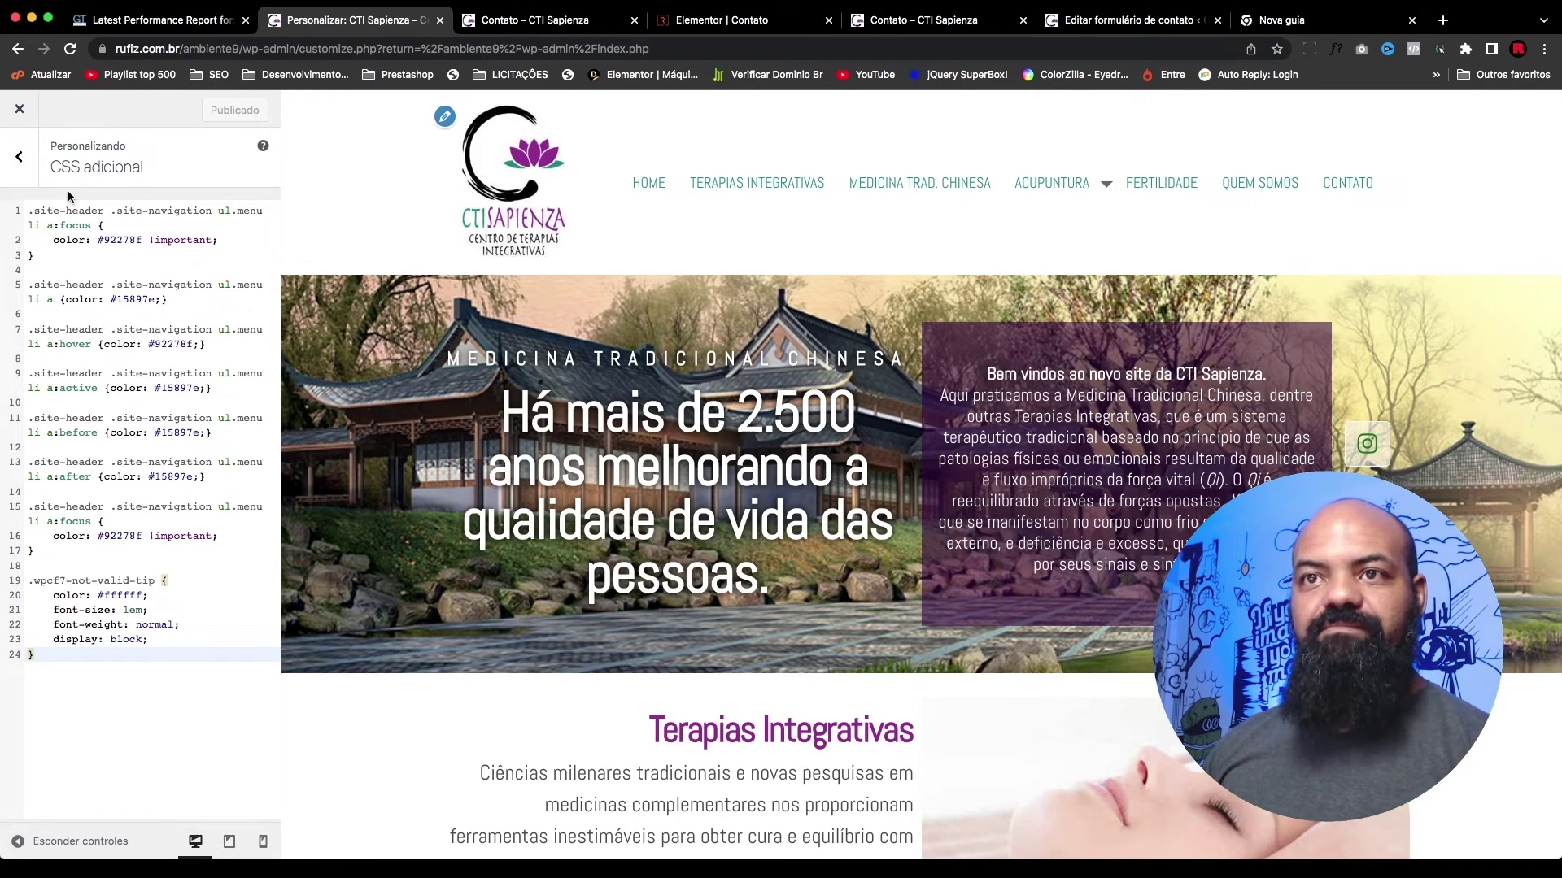
Step: Paste the copied response-output rule below the existing Additional CSS and publish it
{"action": "key", "text": "Return"}
{"action": "key", "text": "Return"}
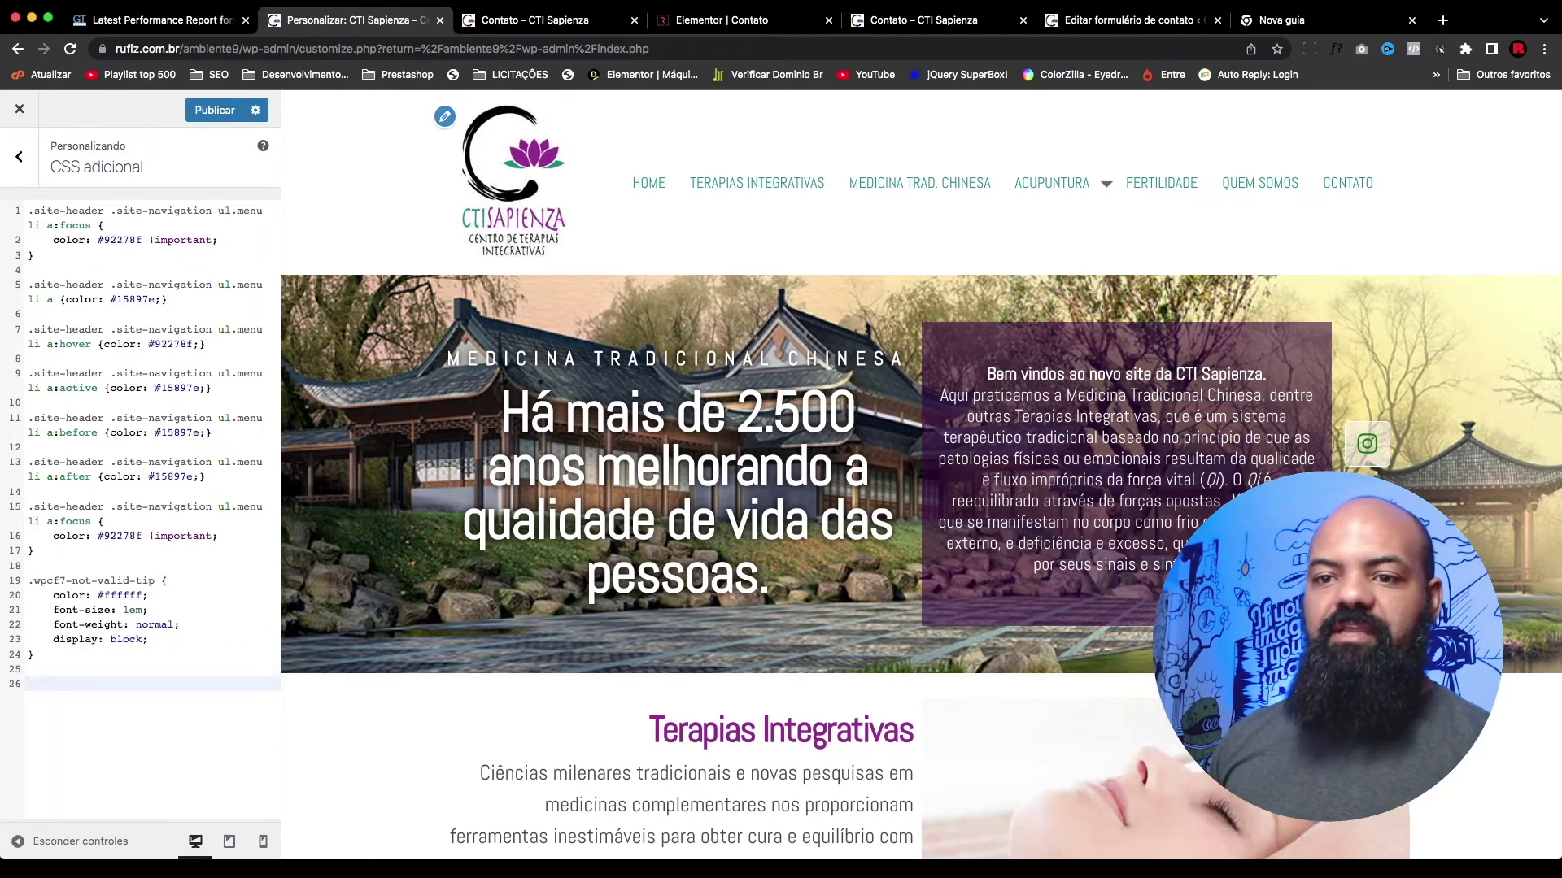
{"action": "type", "text": ".wpcf7 form.invalid .wpcf7-response-output, .wpcf7 form.unaccepted .wpcf7-response-output, .wpcf7 form.payment-required .wpcf7-response-output { \tborder-color: #ffb900; \tcolor: #fff; }"}
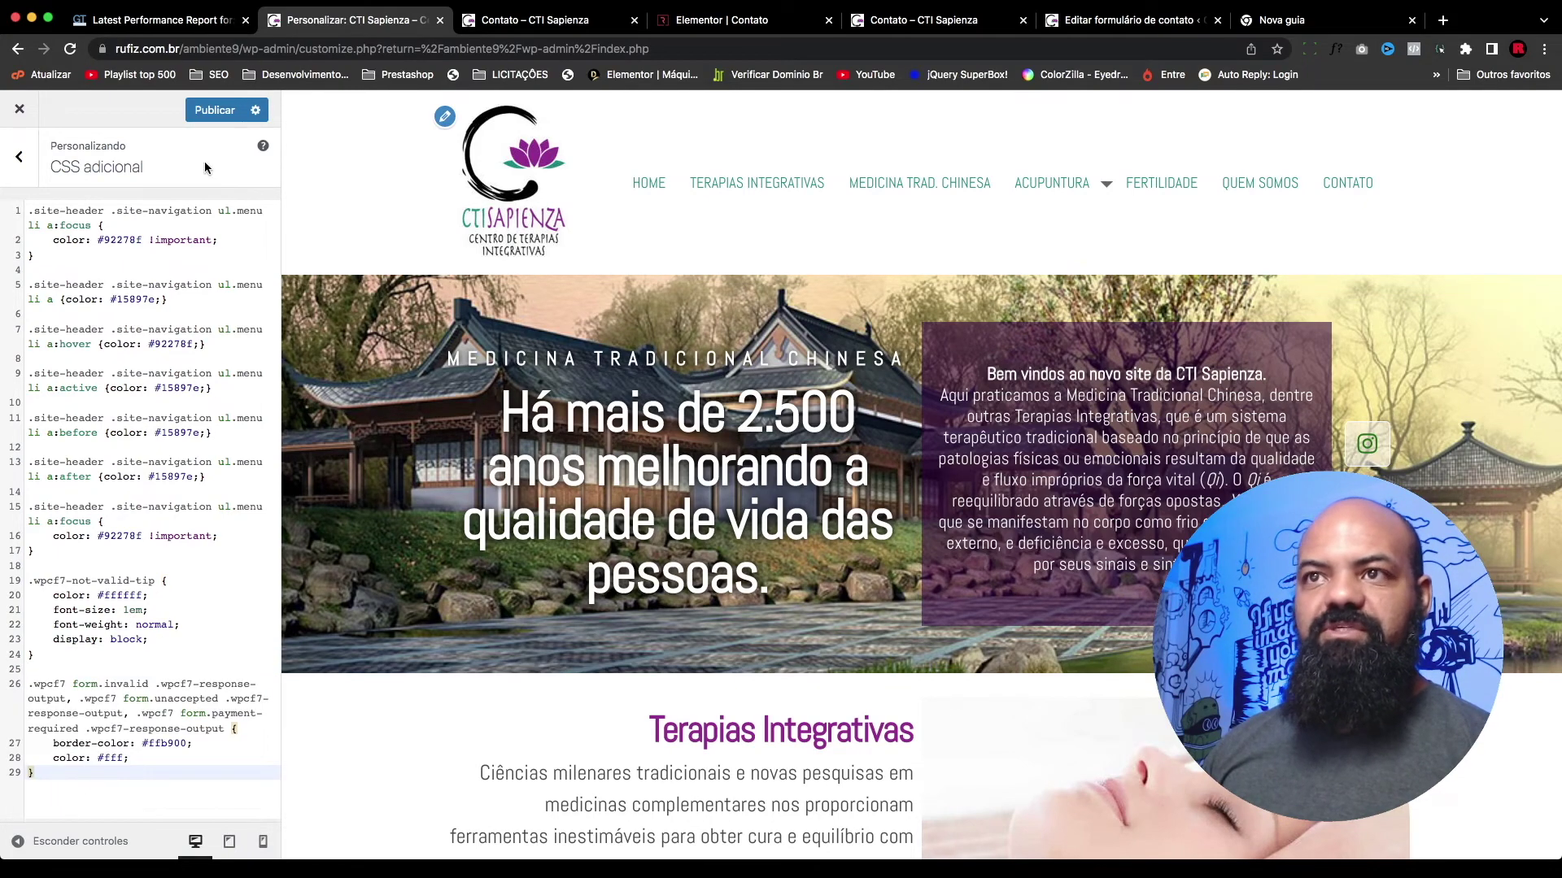
{"action": "left_click", "coordinate": [213, 111]}
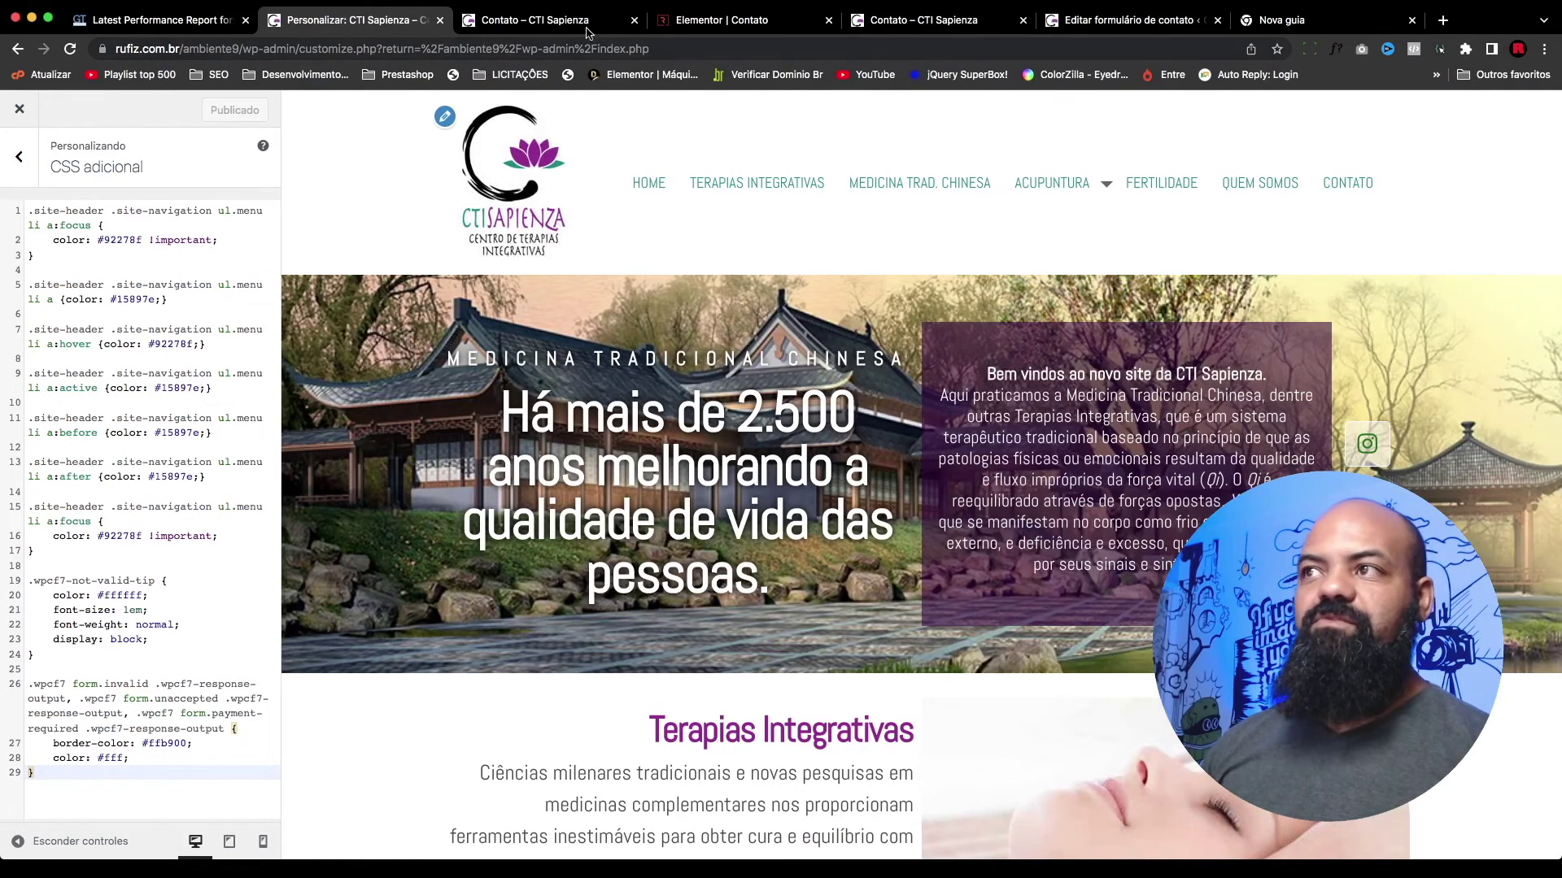
Step: Back on the contact page, close DevTools and reload to apply the new CSS
{"action": "left_click", "coordinate": [935, 20]}
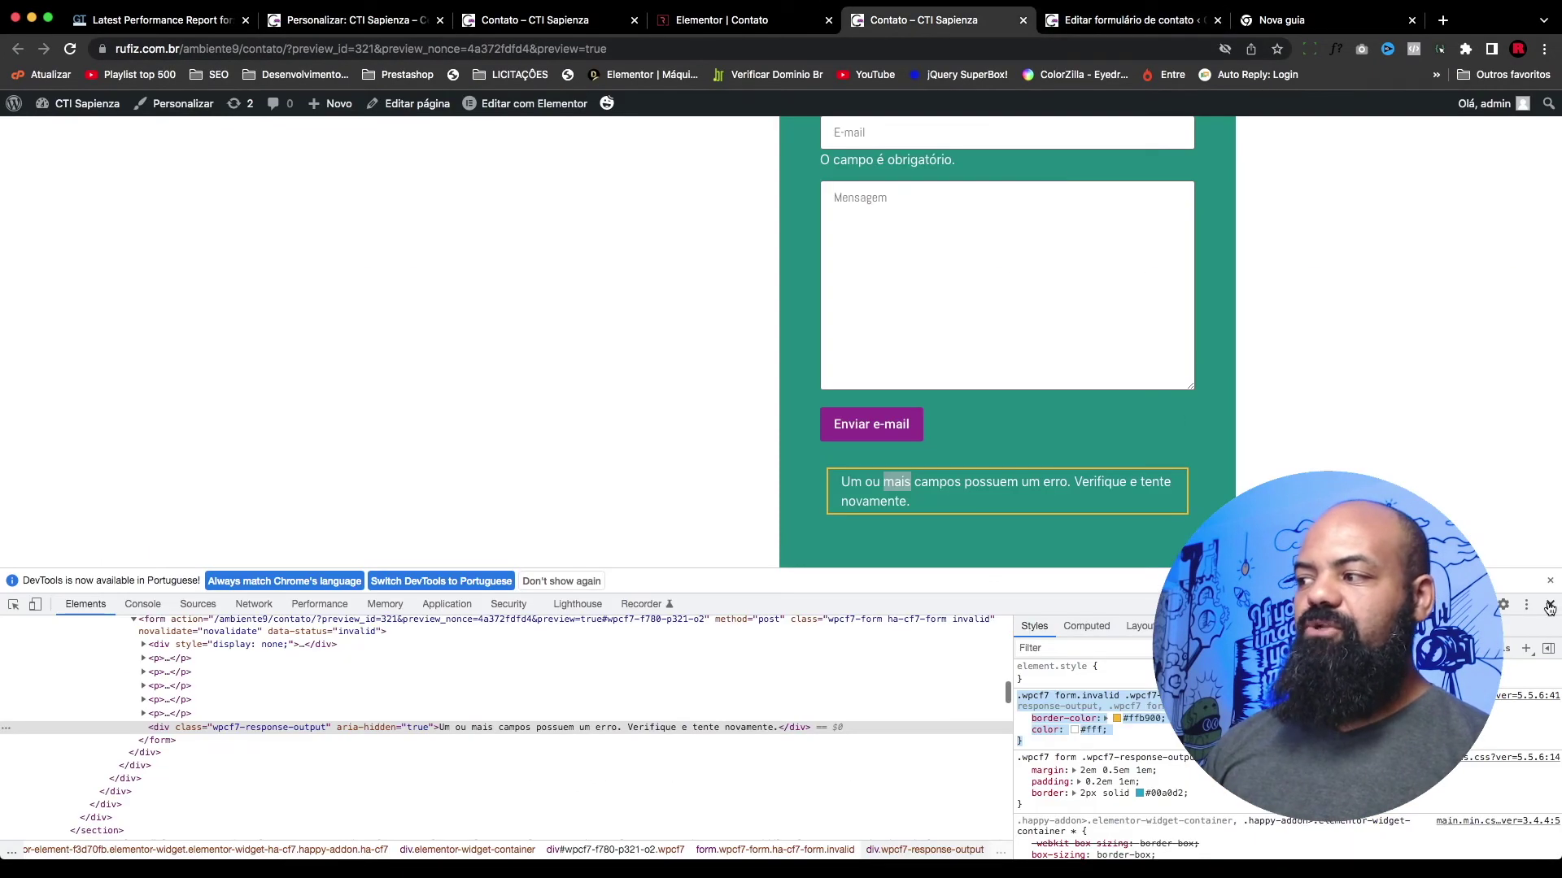
{"action": "key", "text": "super+alt+i"}
{"action": "scroll", "coordinate": [1145, 541], "scroll_direction": "up", "scroll_amount": 3}
{"action": "key", "text": "super+r"}
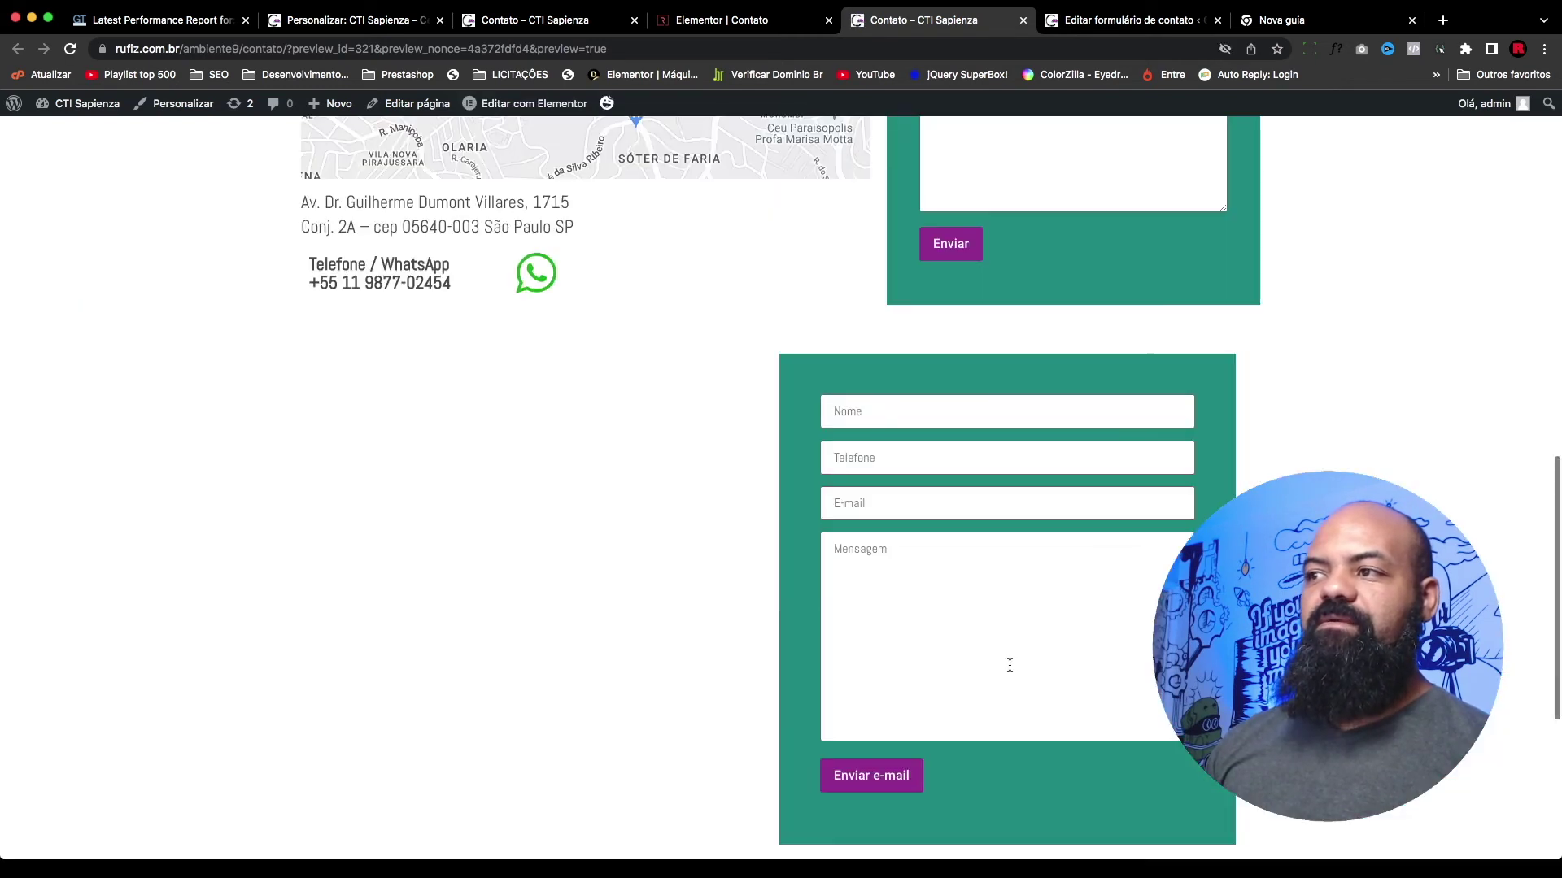
Step: Submit the empty form to check the white error text in its yellow border, then reload to clear the errors
{"action": "left_click", "coordinate": [871, 620]}
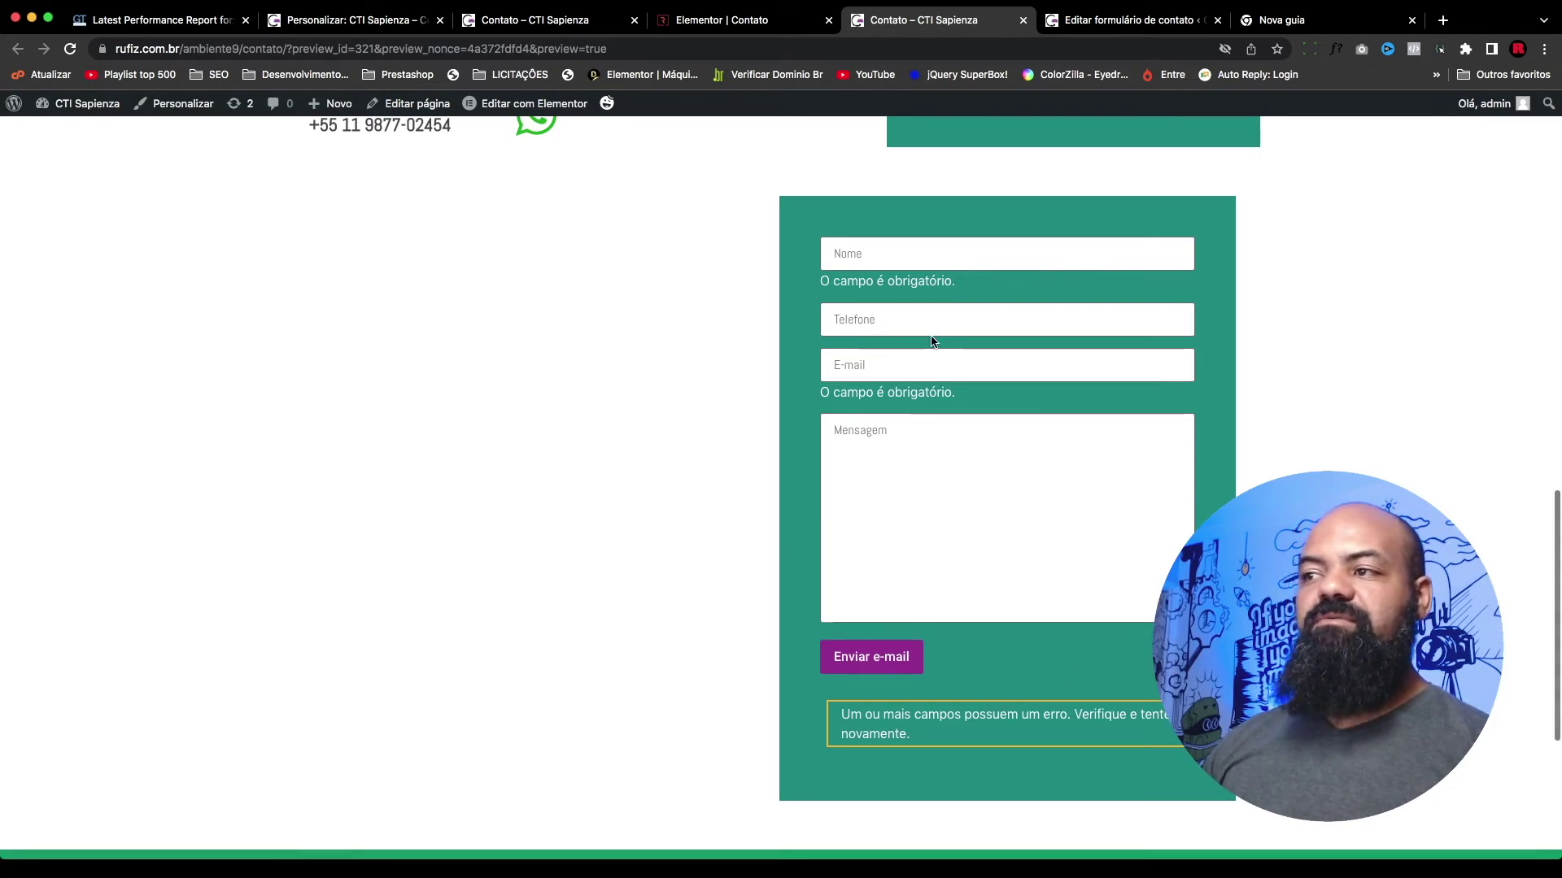
{"action": "left_click", "coordinate": [915, 323]}
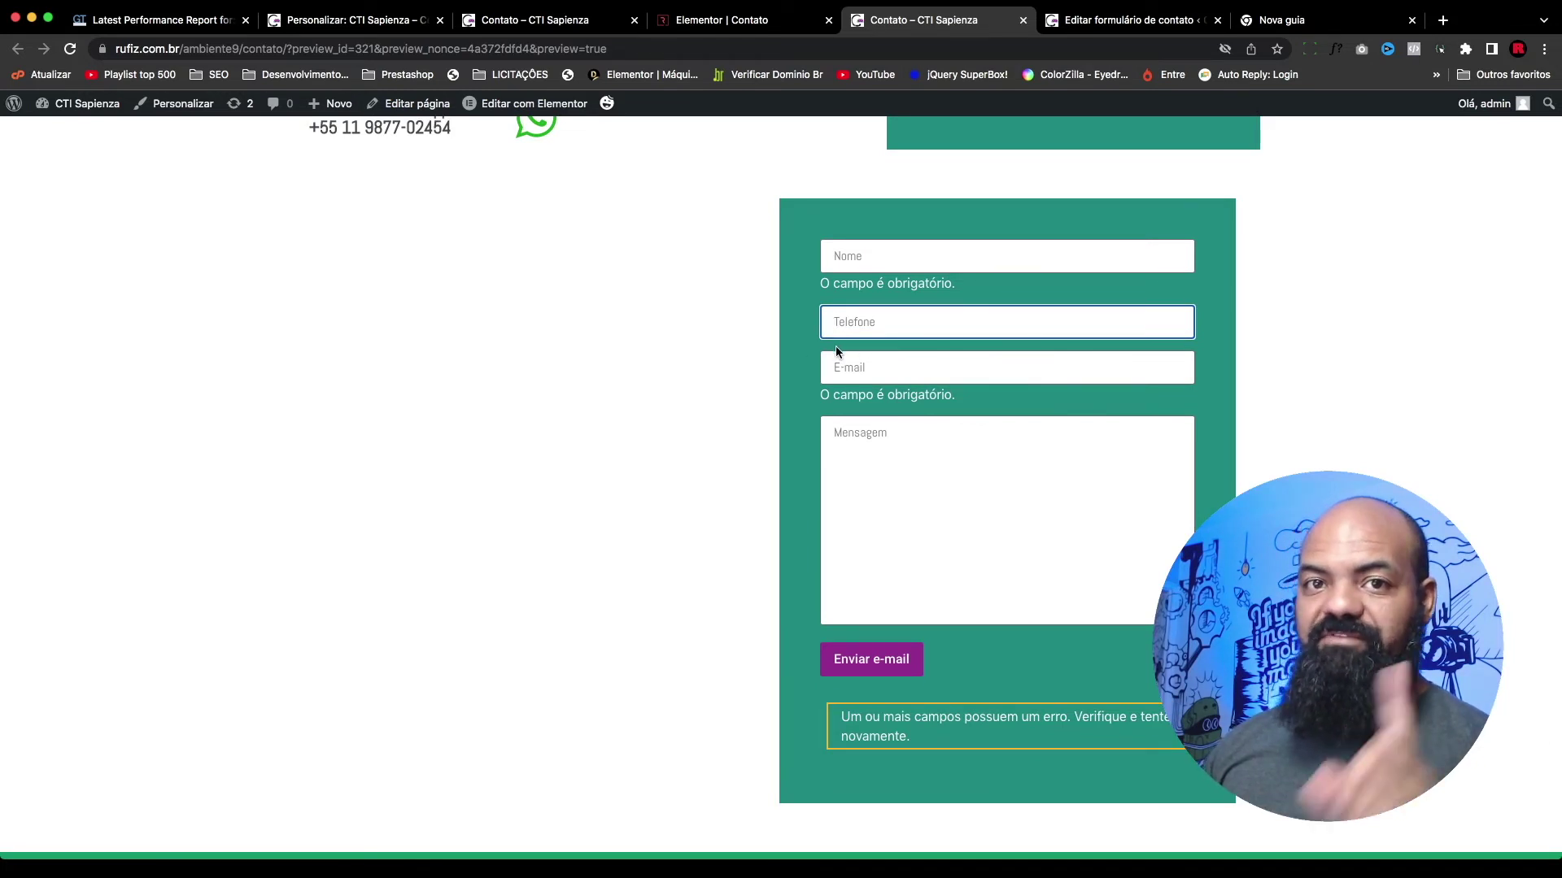
{"action": "scroll", "coordinate": [879, 353], "scroll_direction": "down", "scroll_amount": 1}
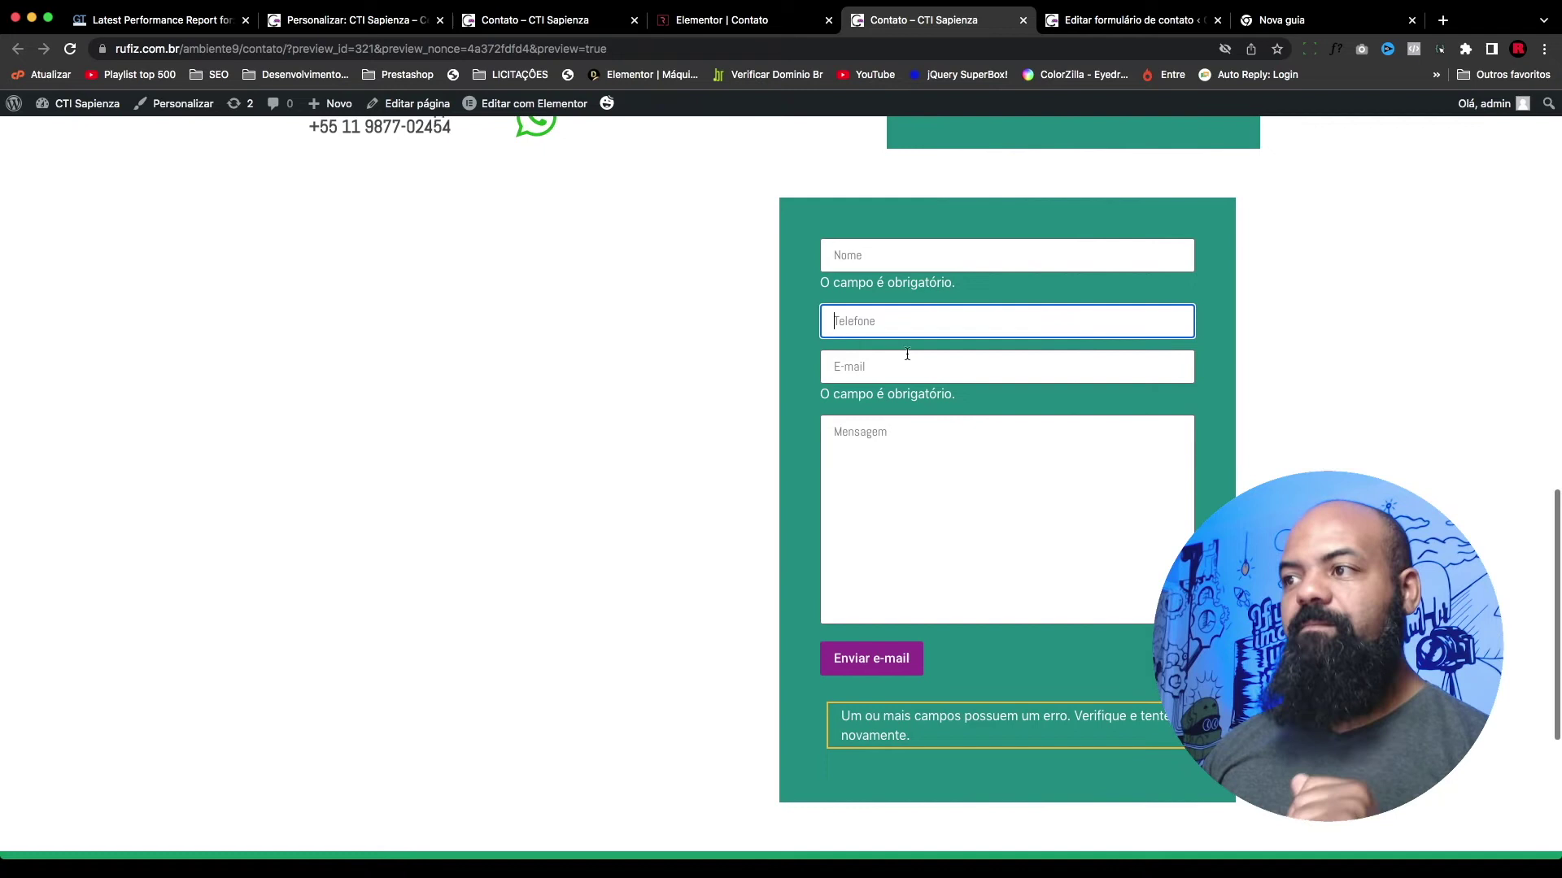
{"action": "scroll", "coordinate": [895, 341], "scroll_direction": "down", "scroll_amount": 1}
{"action": "left_click", "coordinate": [1224, 467]}
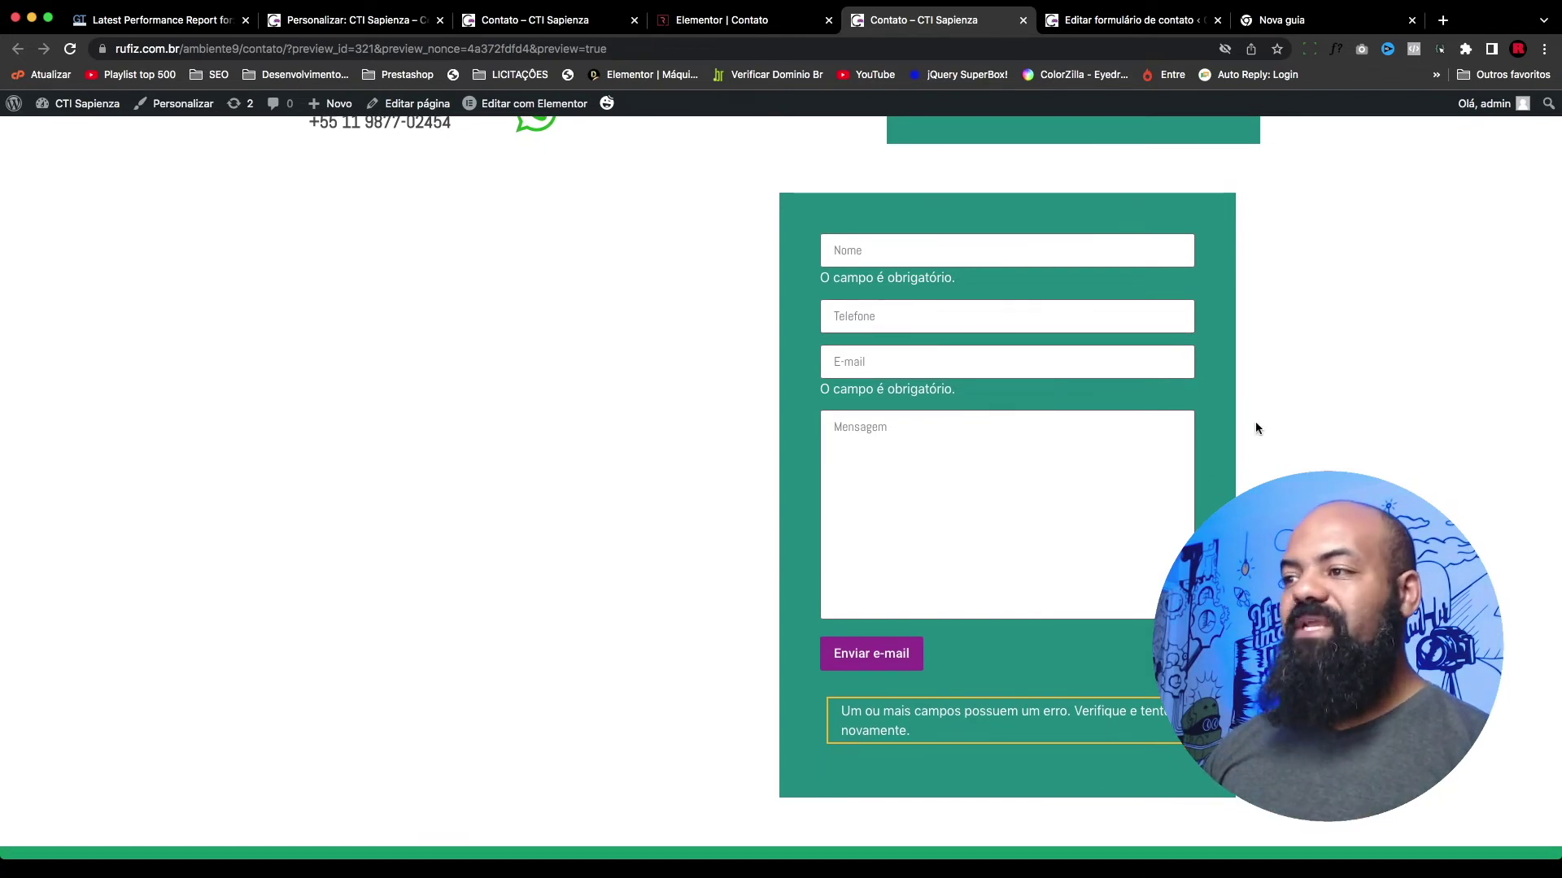
{"action": "key", "text": "super+r"}
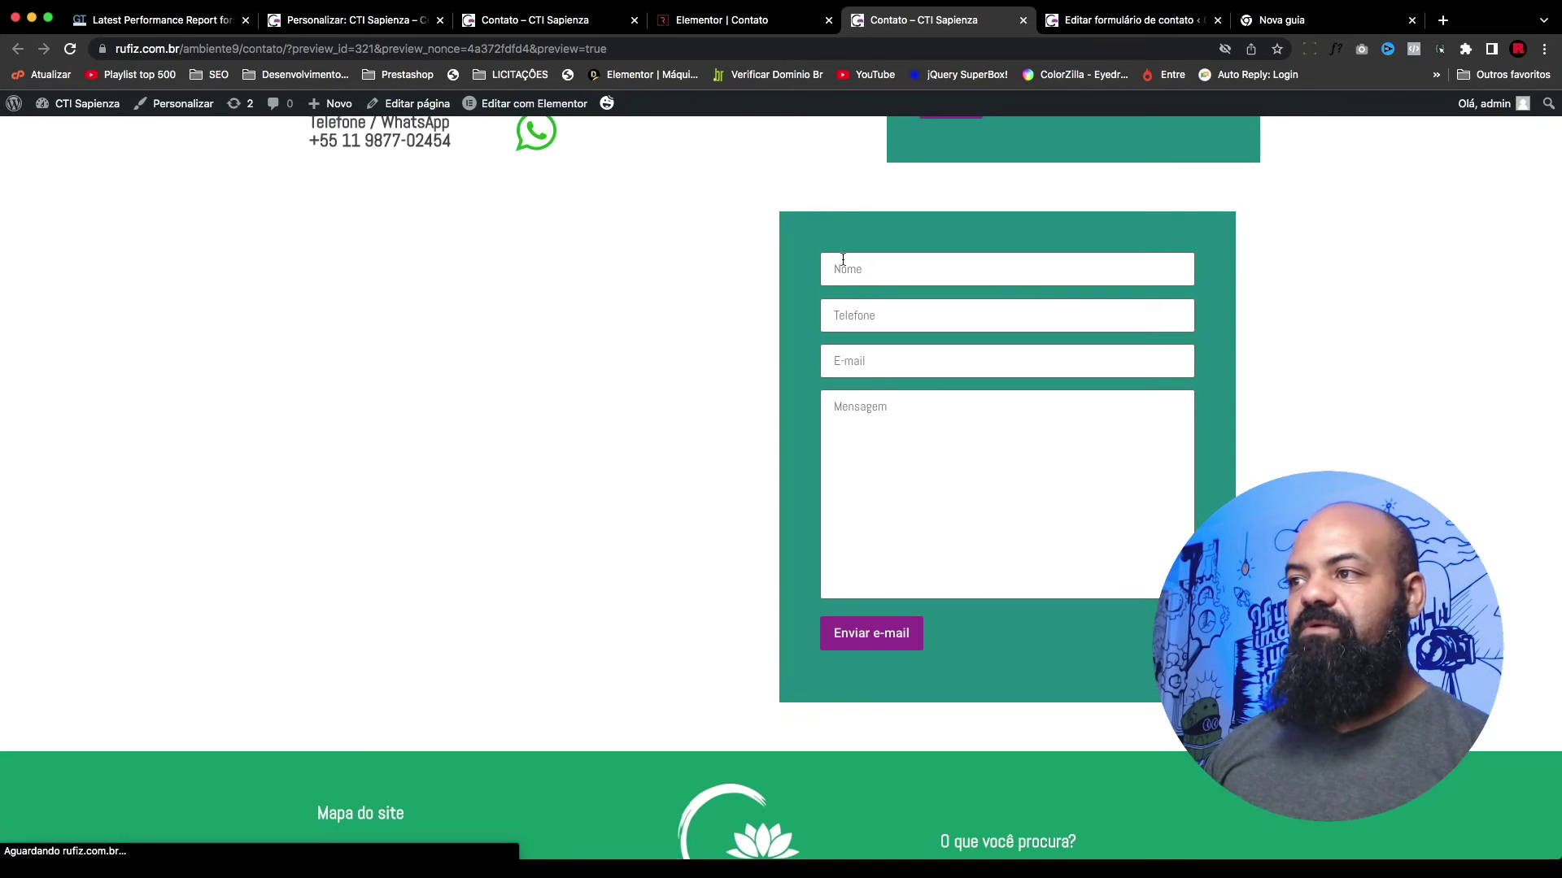
Step: Fill in the sender's name, phone number and e-mail address in the Nome, Telefone and E-mail fields
{"action": "left_click", "coordinate": [862, 264]}
{"action": "type", "text": "rufino"}
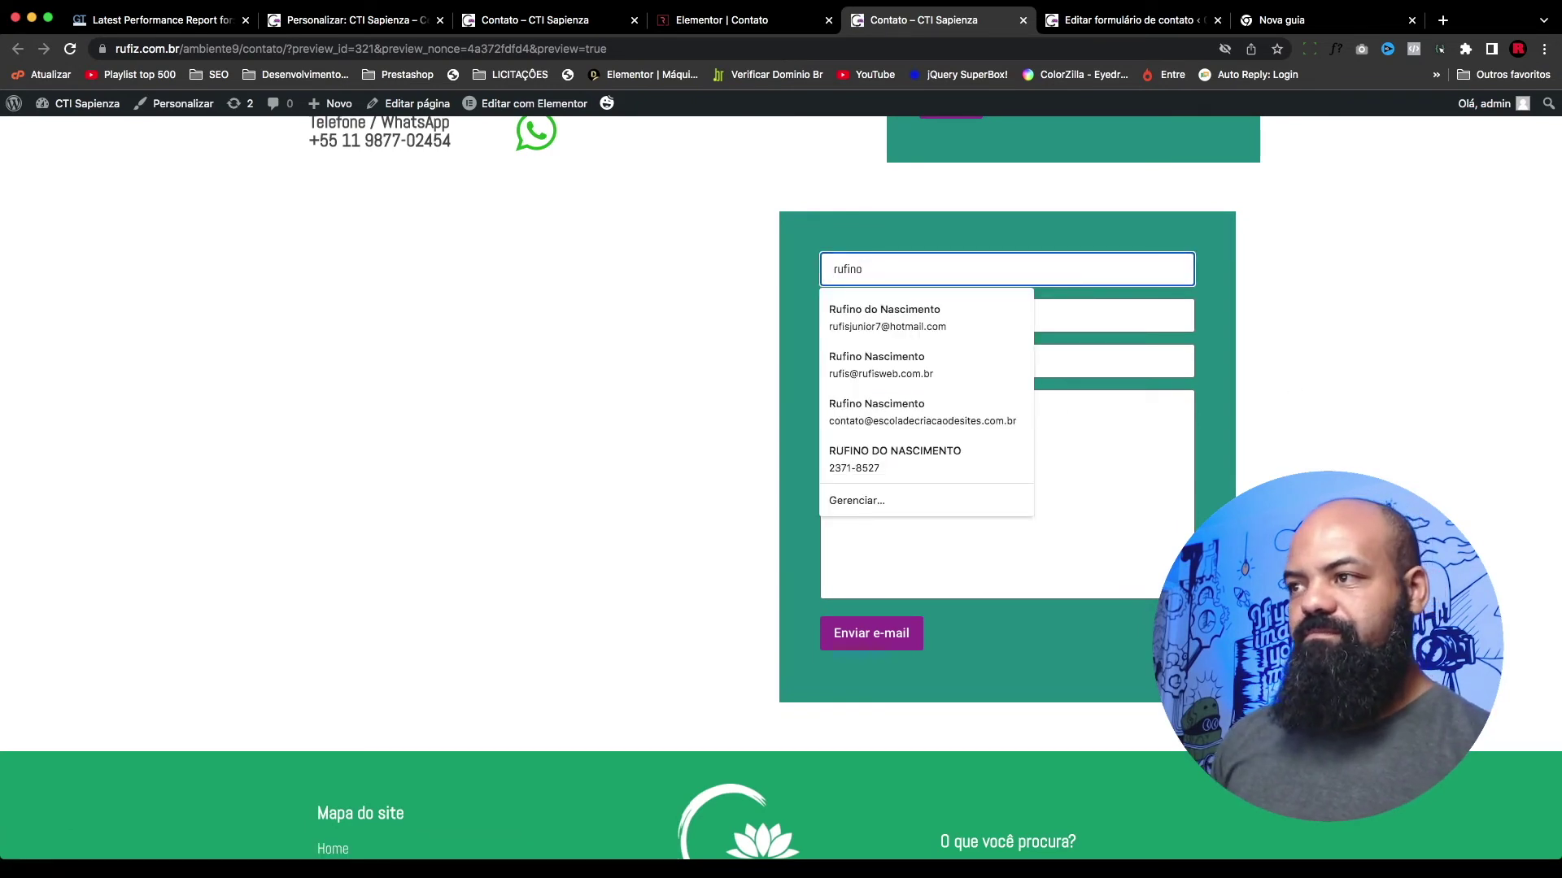
{"action": "key", "text": "BackSpace"}
{"action": "key", "text": "BackSpace"}
{"action": "key", "text": "BackSpace"}
{"action": "key", "text": "BackSpace"}
{"action": "key", "text": "BackSpace"}
{"action": "key", "text": "BackSpace"}
{"action": "type", "text": "Rufino"}
{"action": "key", "text": "Tab"}
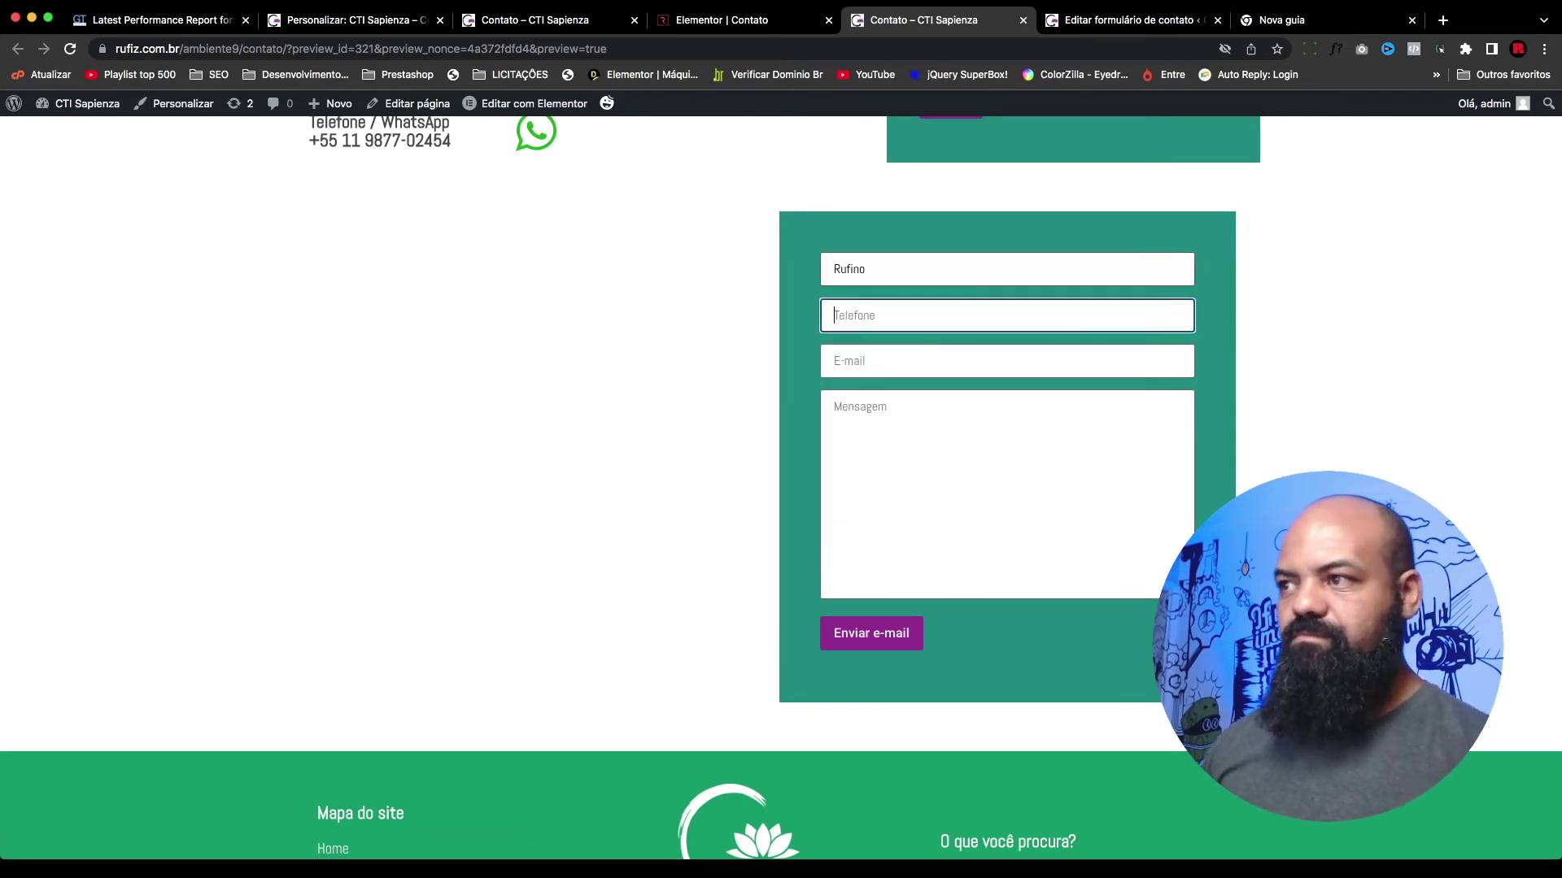
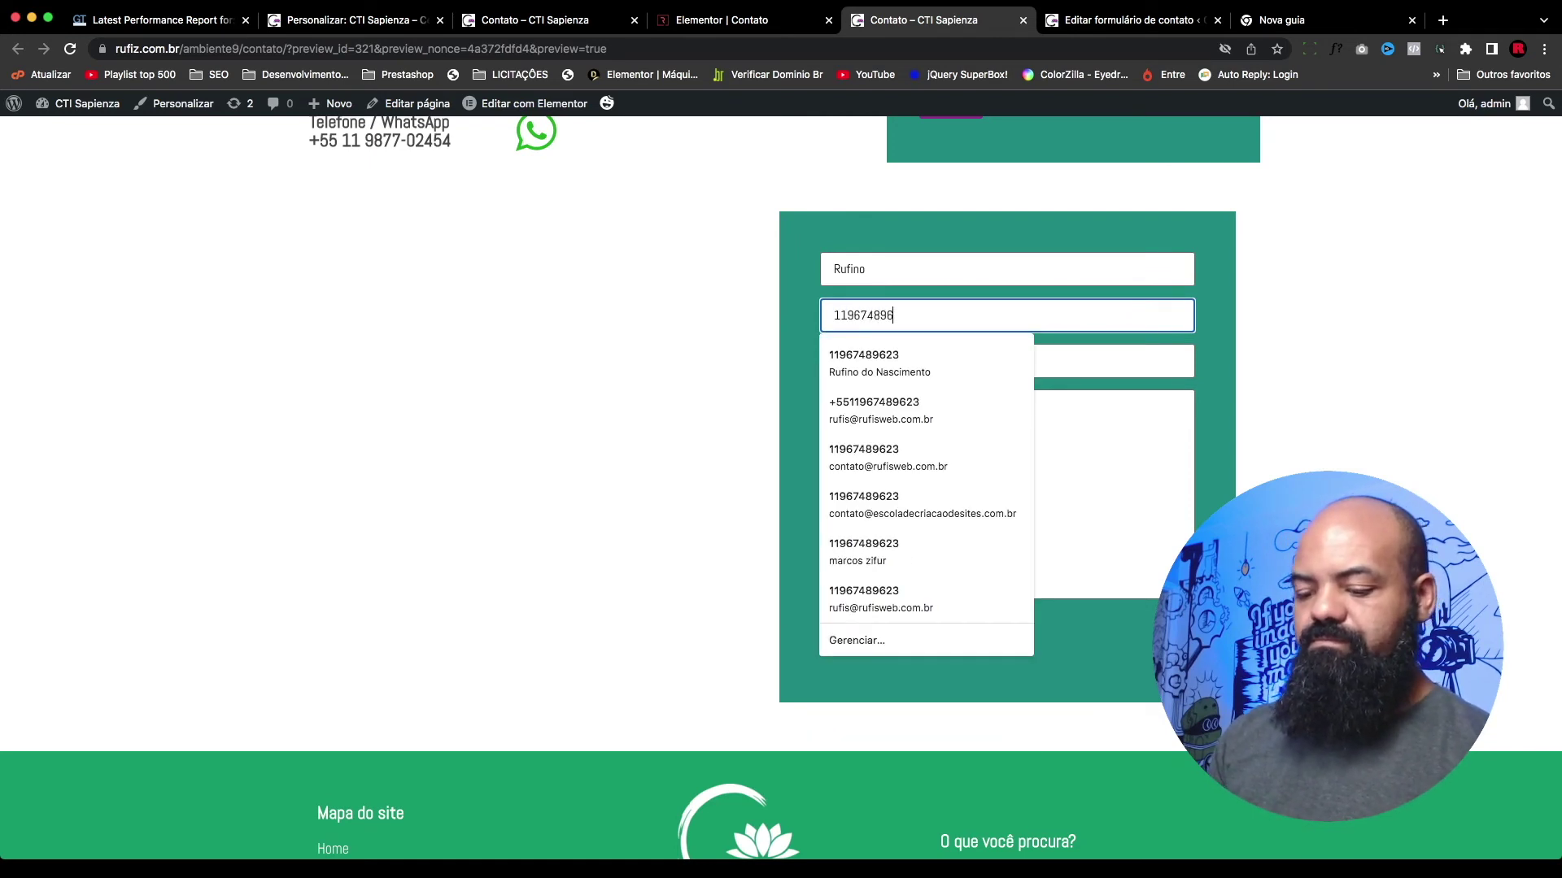
{"action": "key", "text": "Tab"}
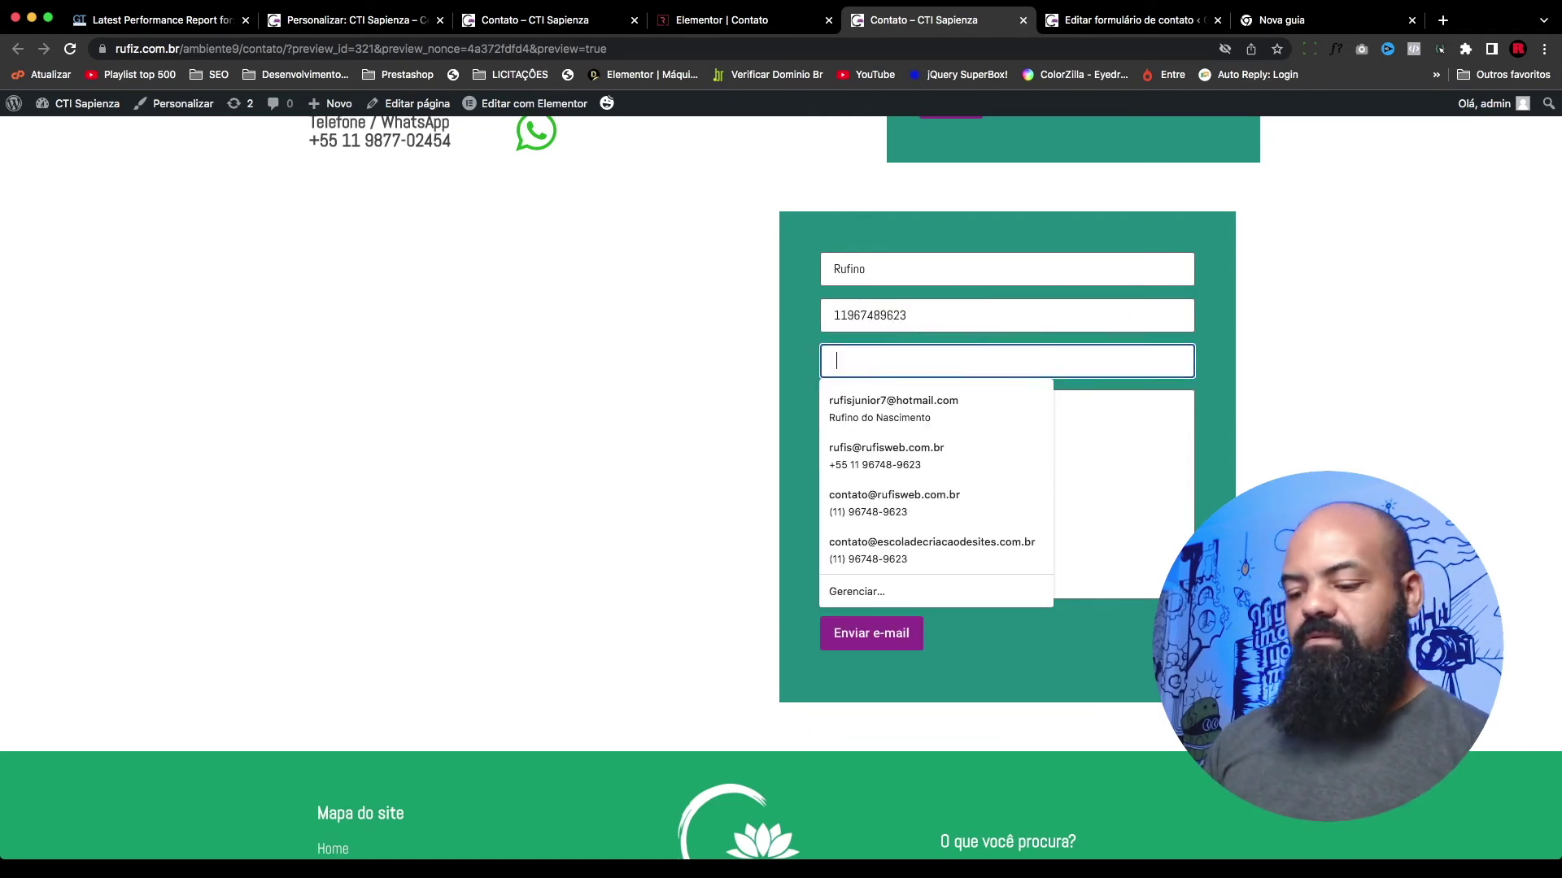
{"action": "type", "text": "ru"}
{"action": "key", "text": "BackSpace"}
{"action": "key", "text": "BackSpace"}
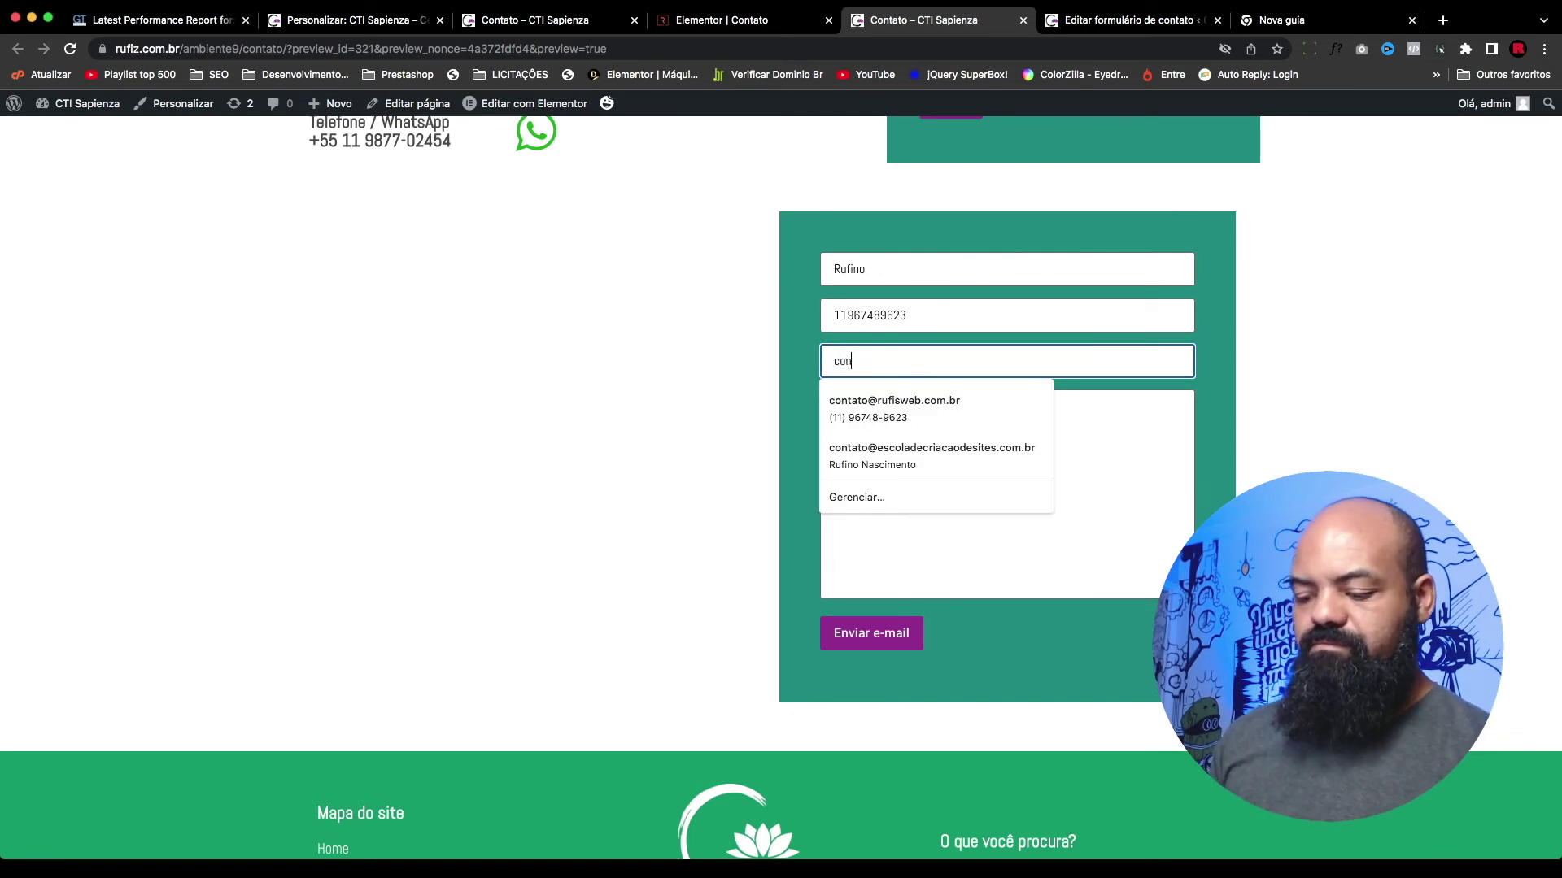
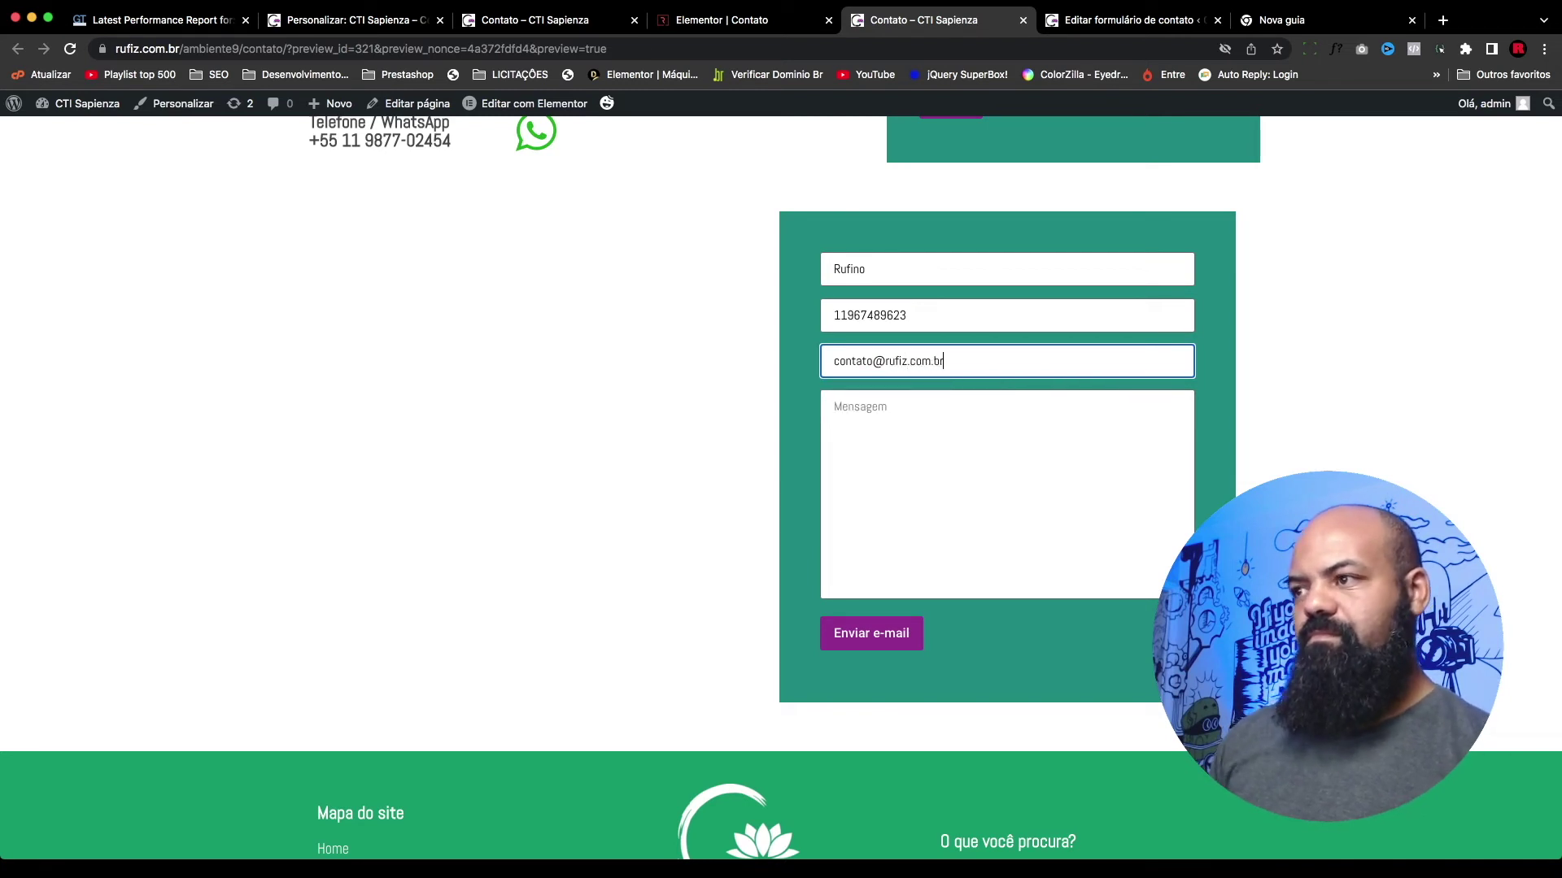
Step: Write 'mensagem de teste' in Mensagem and send the form with Enviar e-mail
{"action": "left_click", "coordinate": [1032, 432]}
{"action": "type", "text": "teste"}
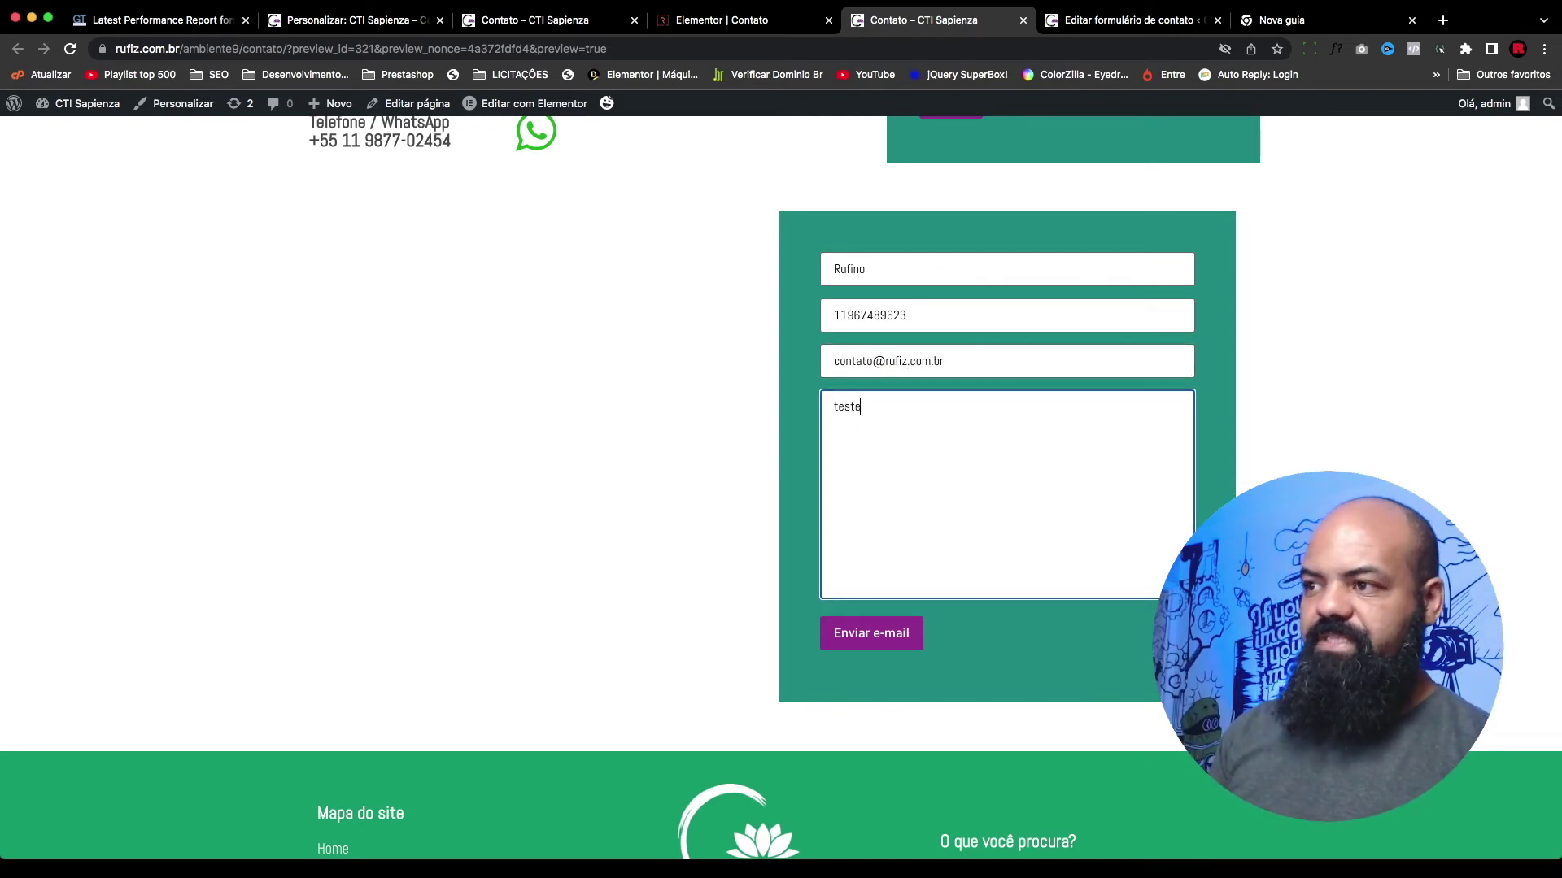
{"action": "left_click", "coordinate": [834, 407]}
{"action": "type", "text": "mensagem de"}
{"action": "left_click", "coordinate": [1164, 494]}
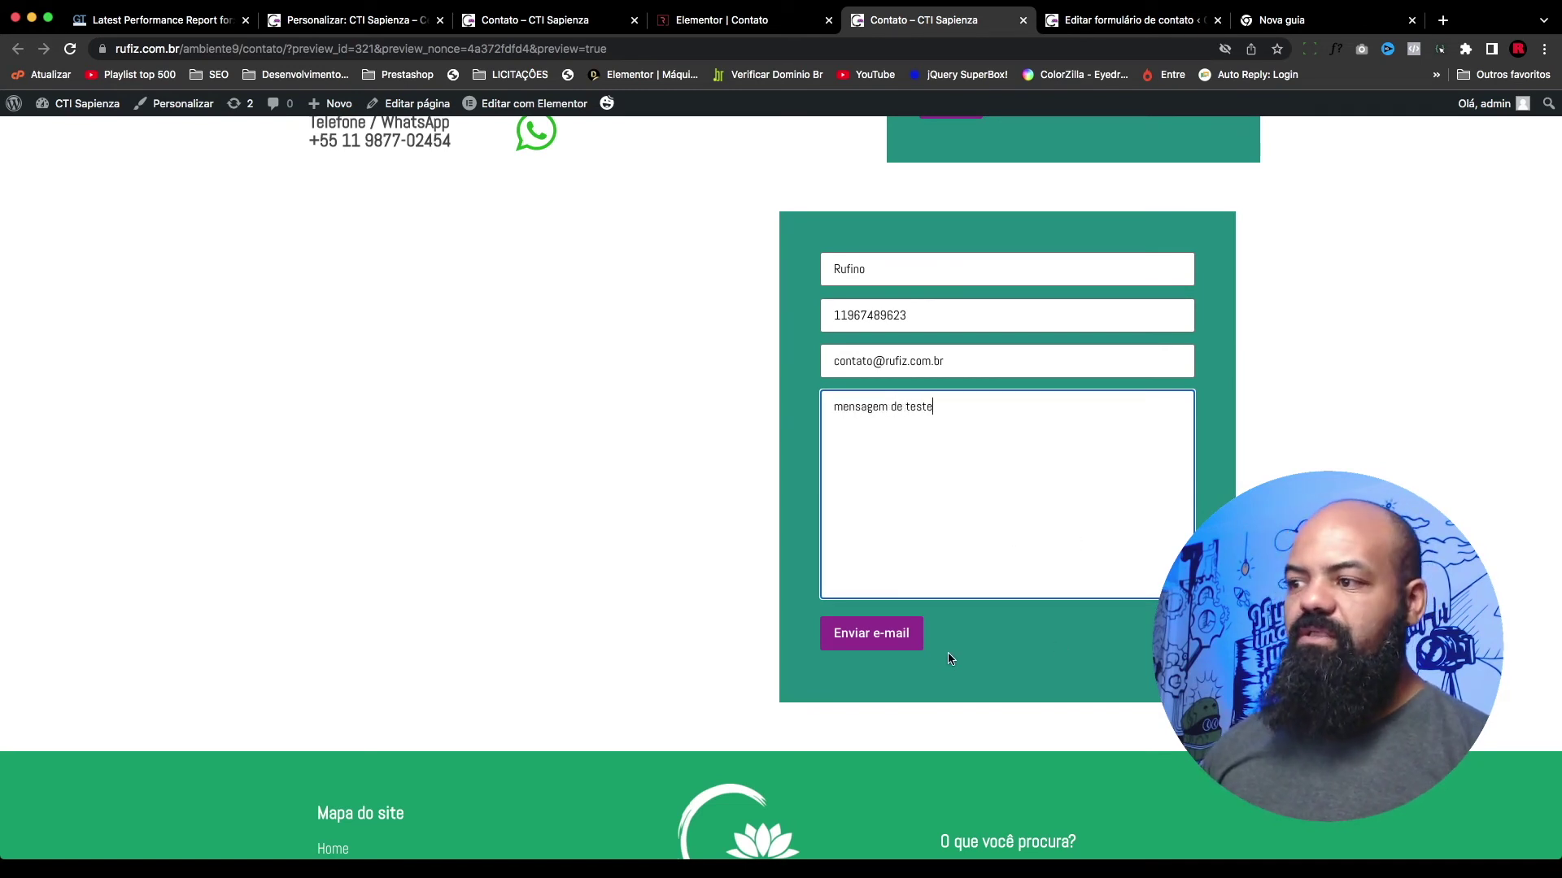
{"action": "left_click", "coordinate": [907, 646]}
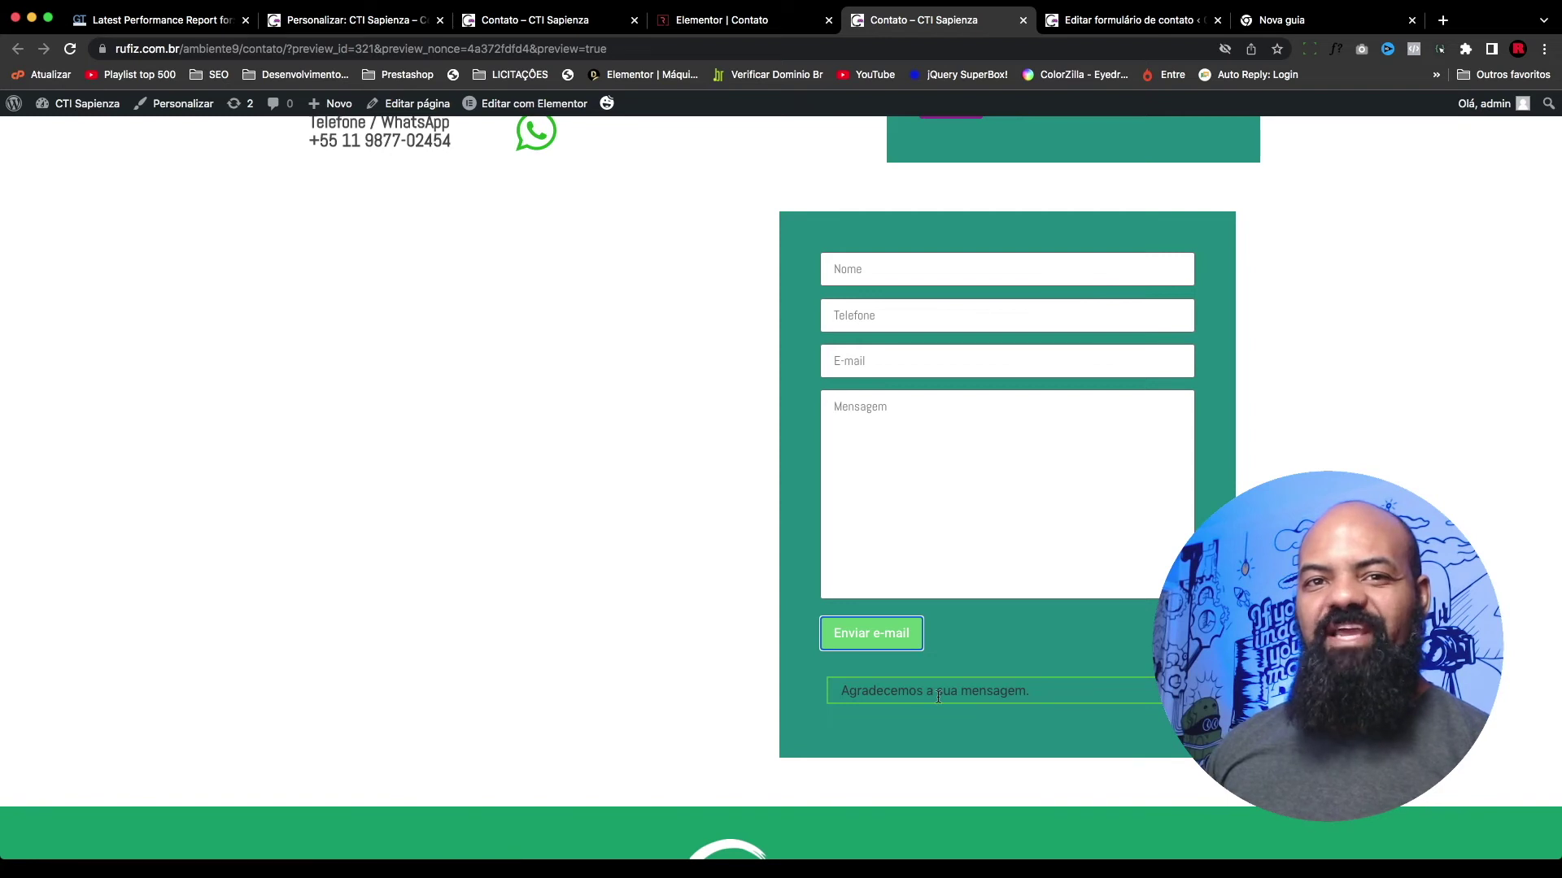
Step: Inspect the success message and add color: #fff to the .wpcf7 form.sent rule
{"action": "right_click", "coordinate": [982, 697]}
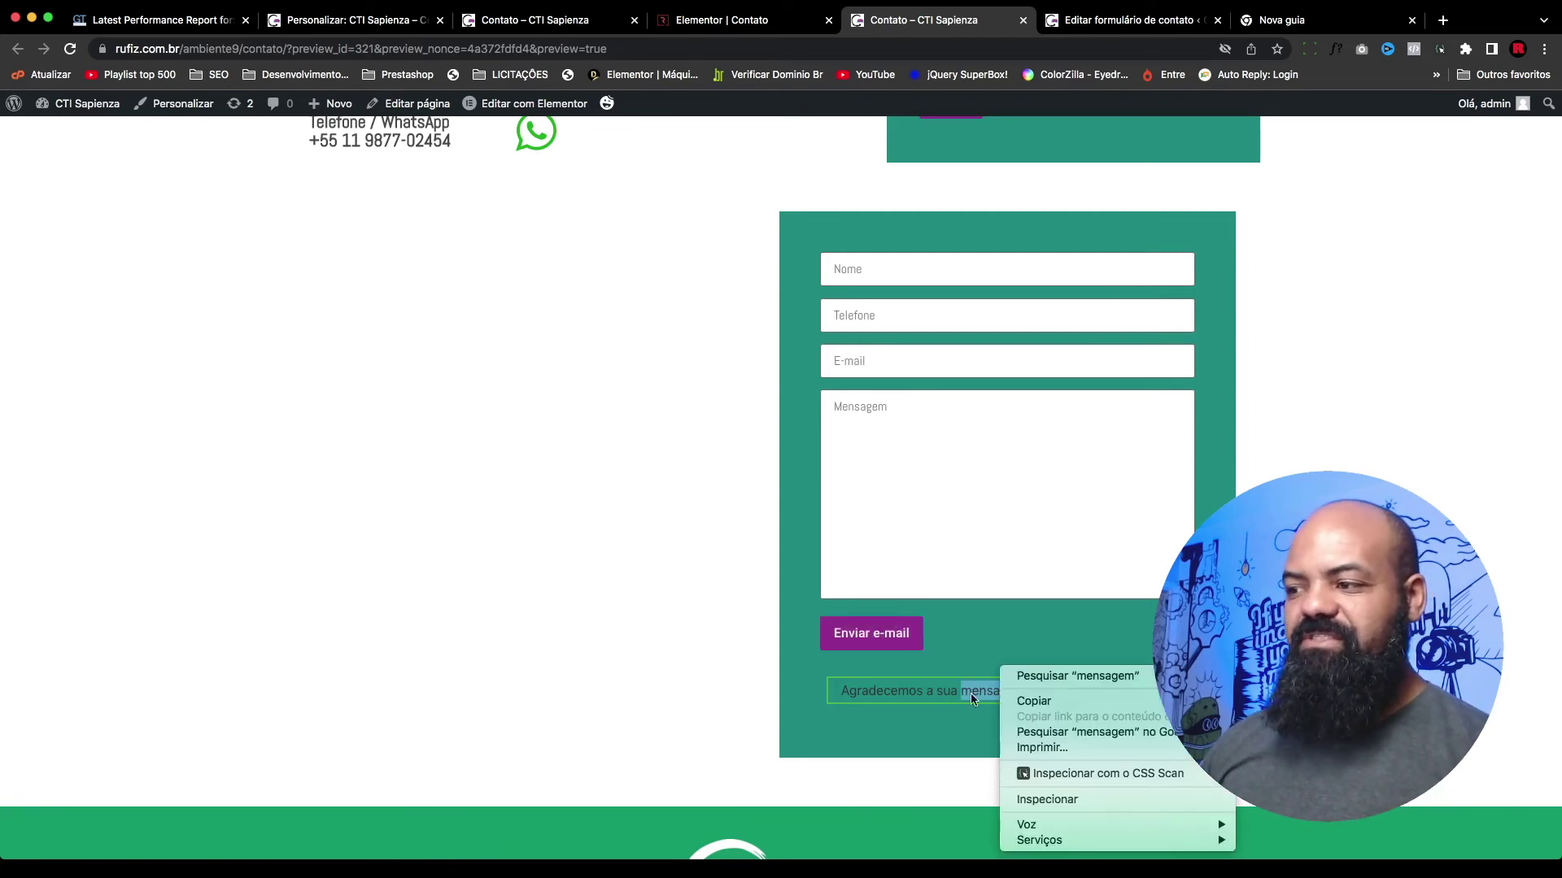
{"action": "left_click", "coordinate": [1045, 801]}
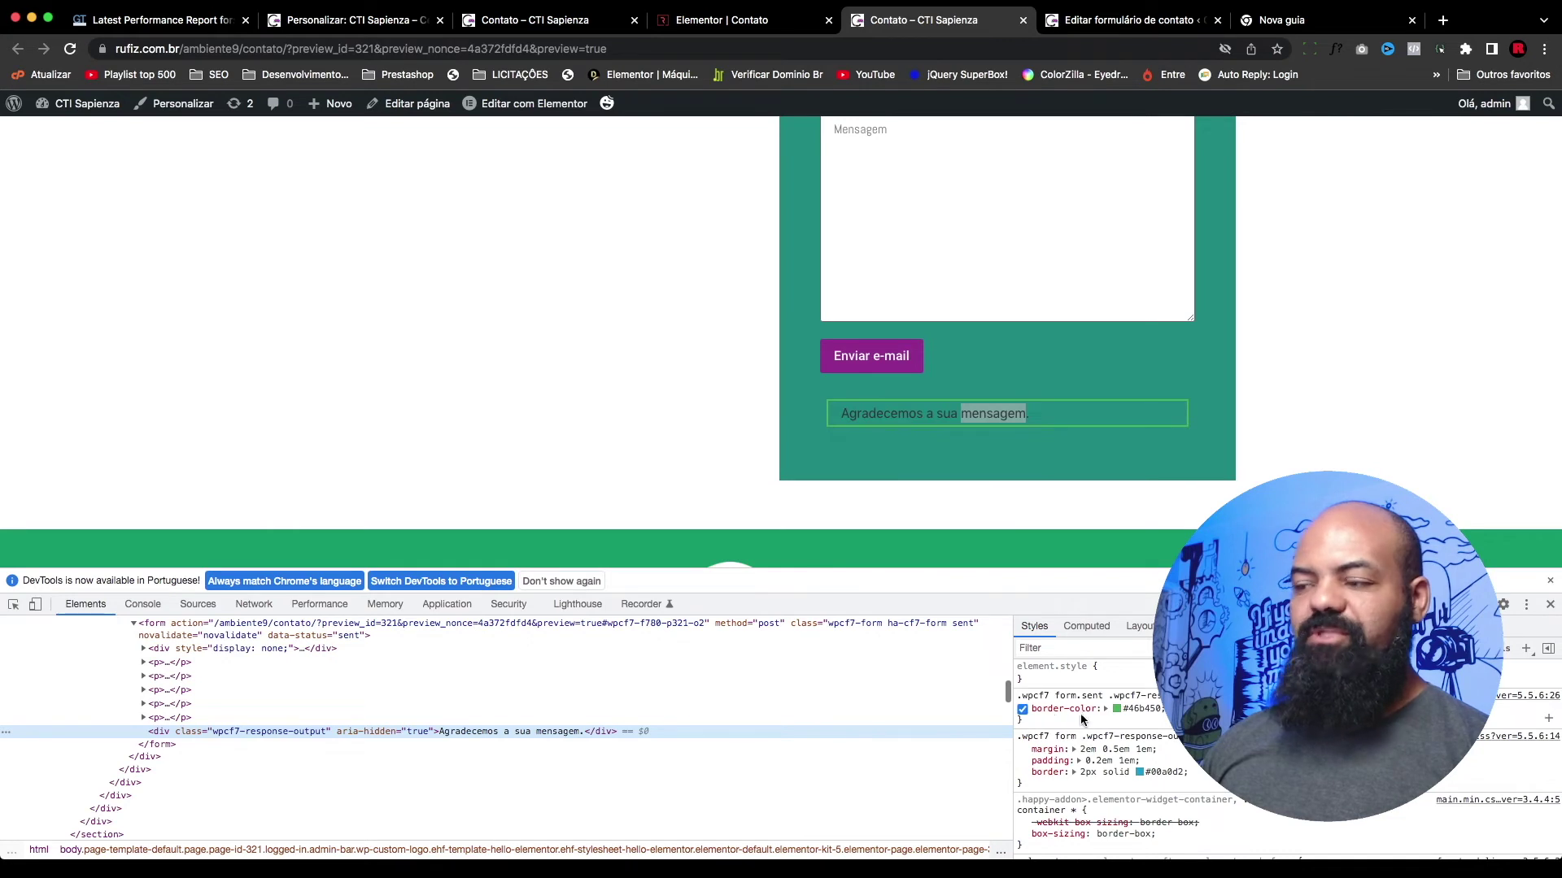
{"action": "left_click", "coordinate": [1033, 720]}
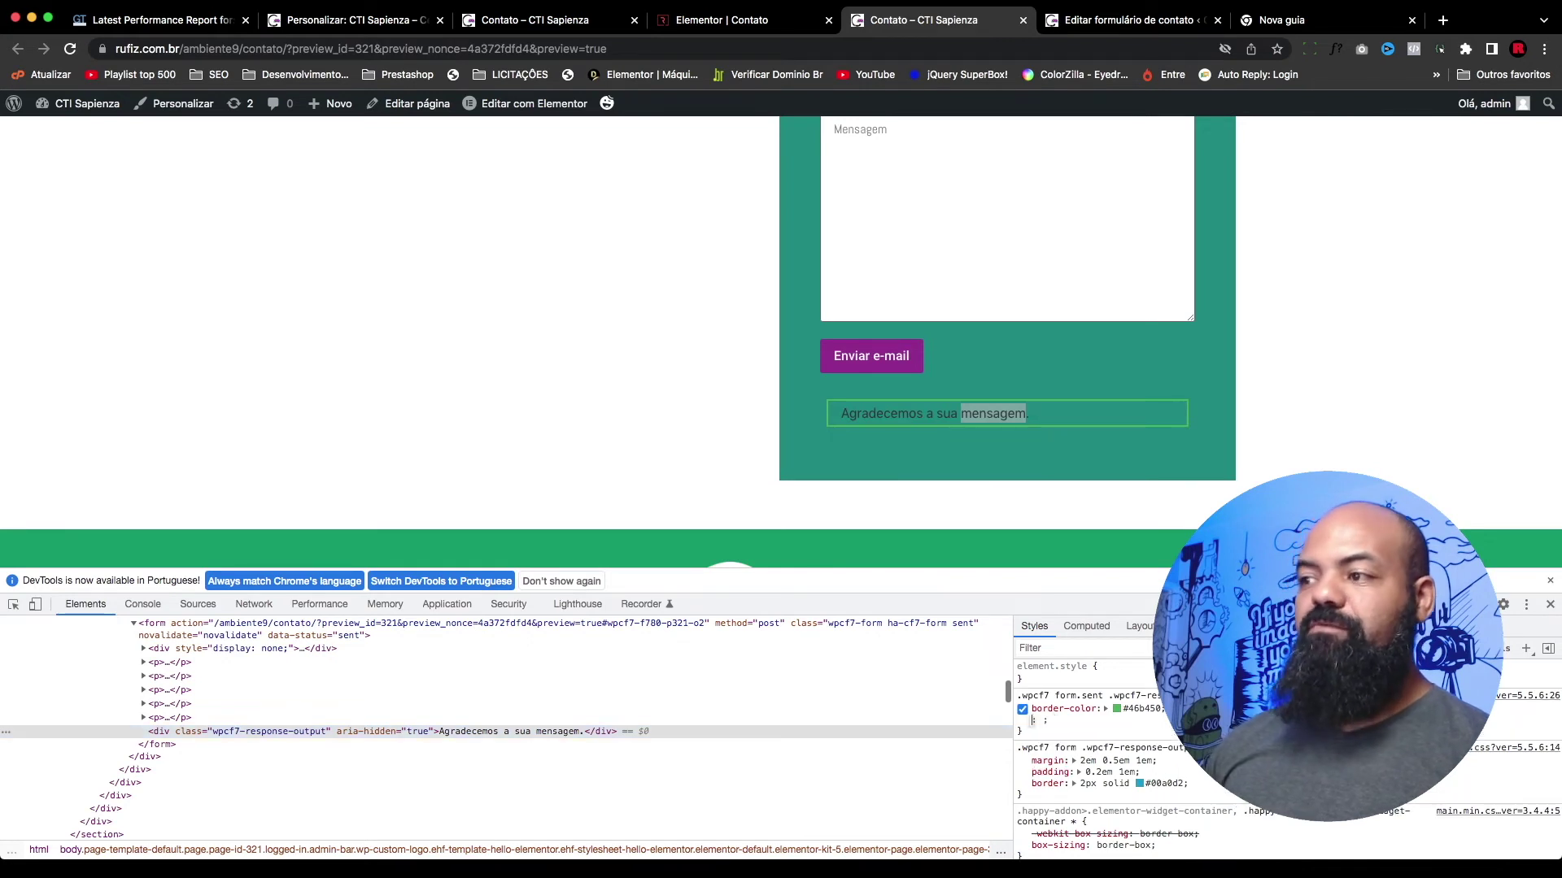
{"action": "key", "text": "Escape"}
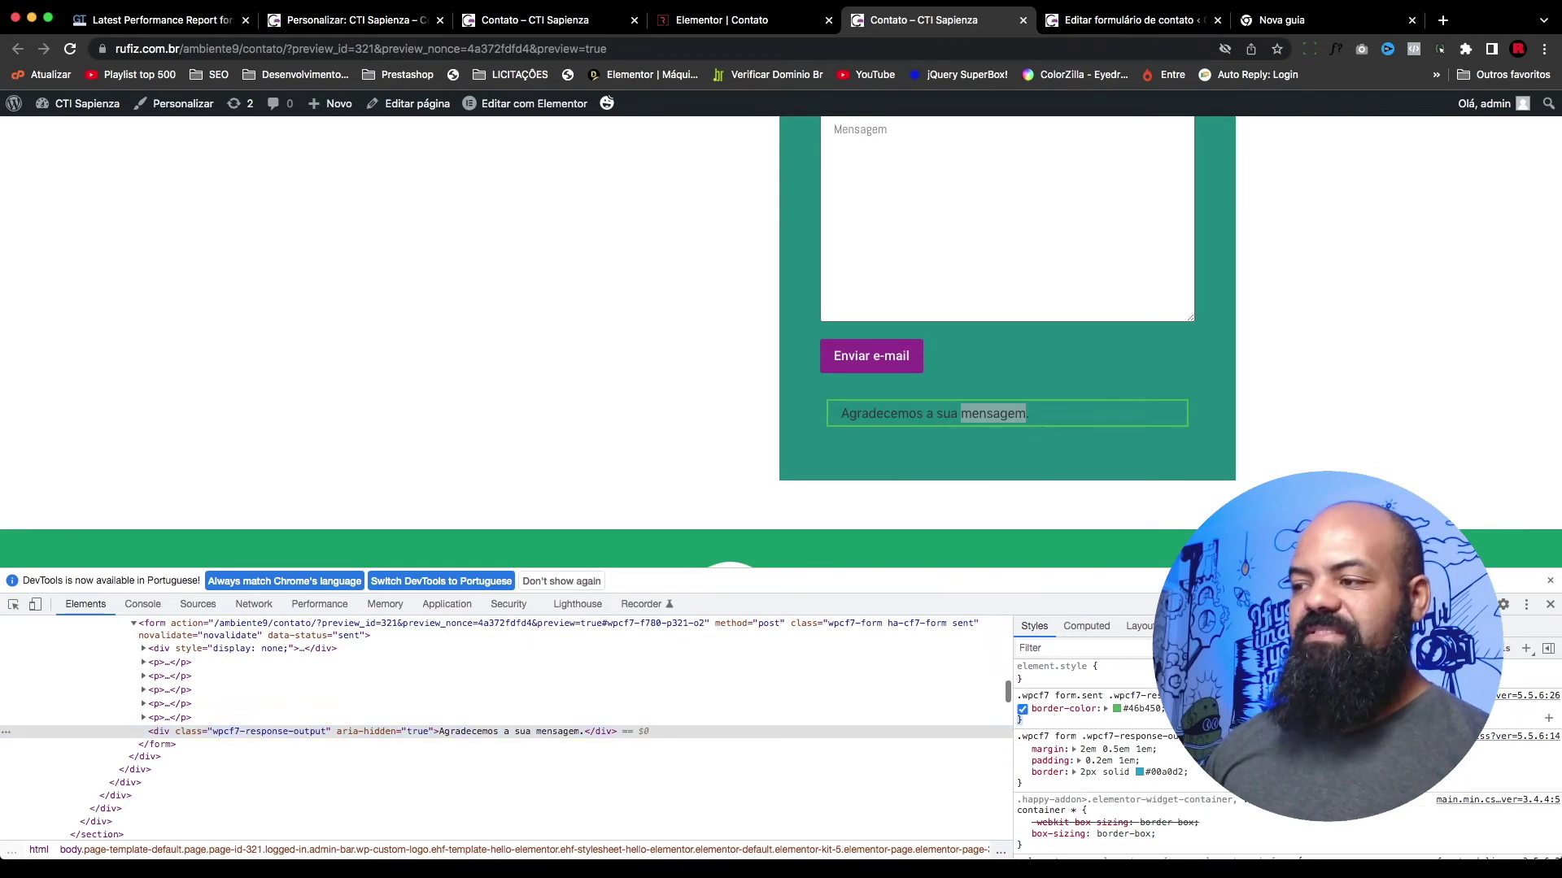
{"action": "left_click", "coordinate": [1032, 720]}
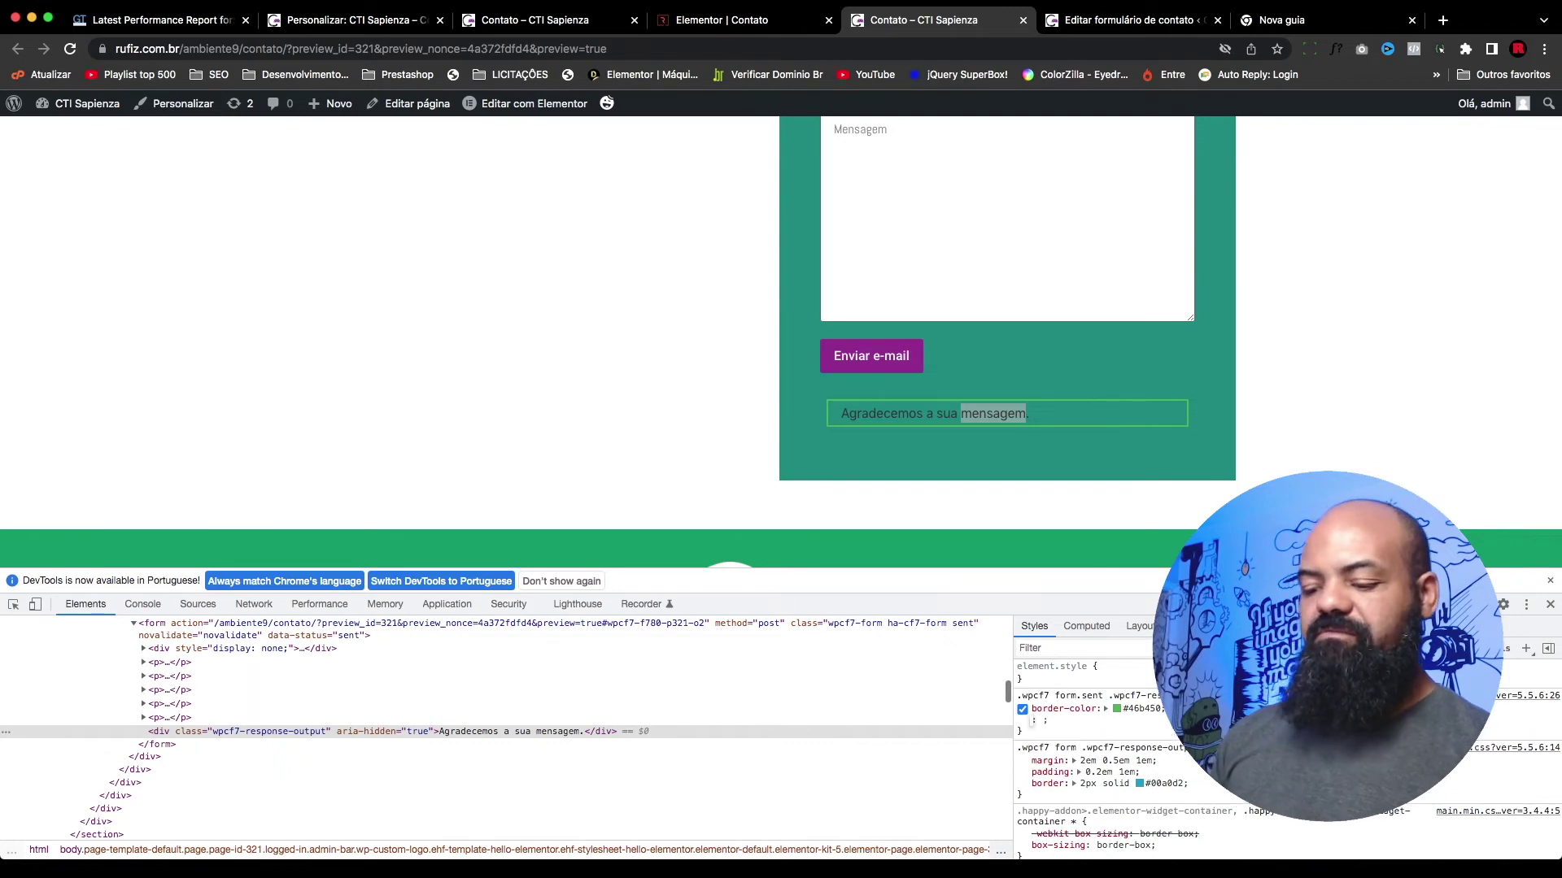
{"action": "type", "text": "color"}
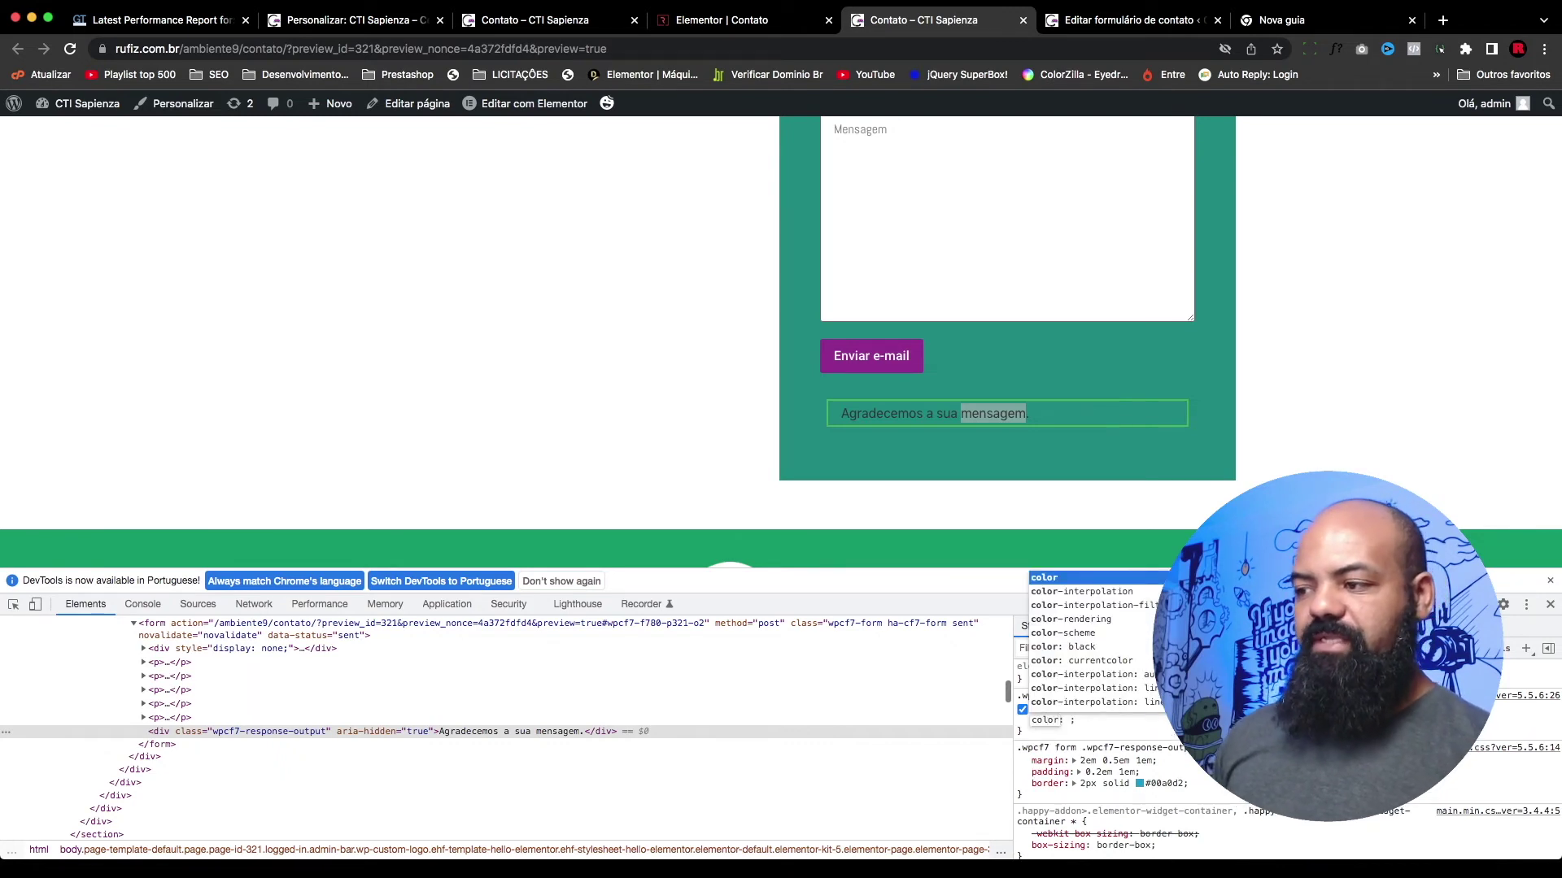
{"action": "key", "text": "Tab"}
{"action": "type", "text": "#fff"}
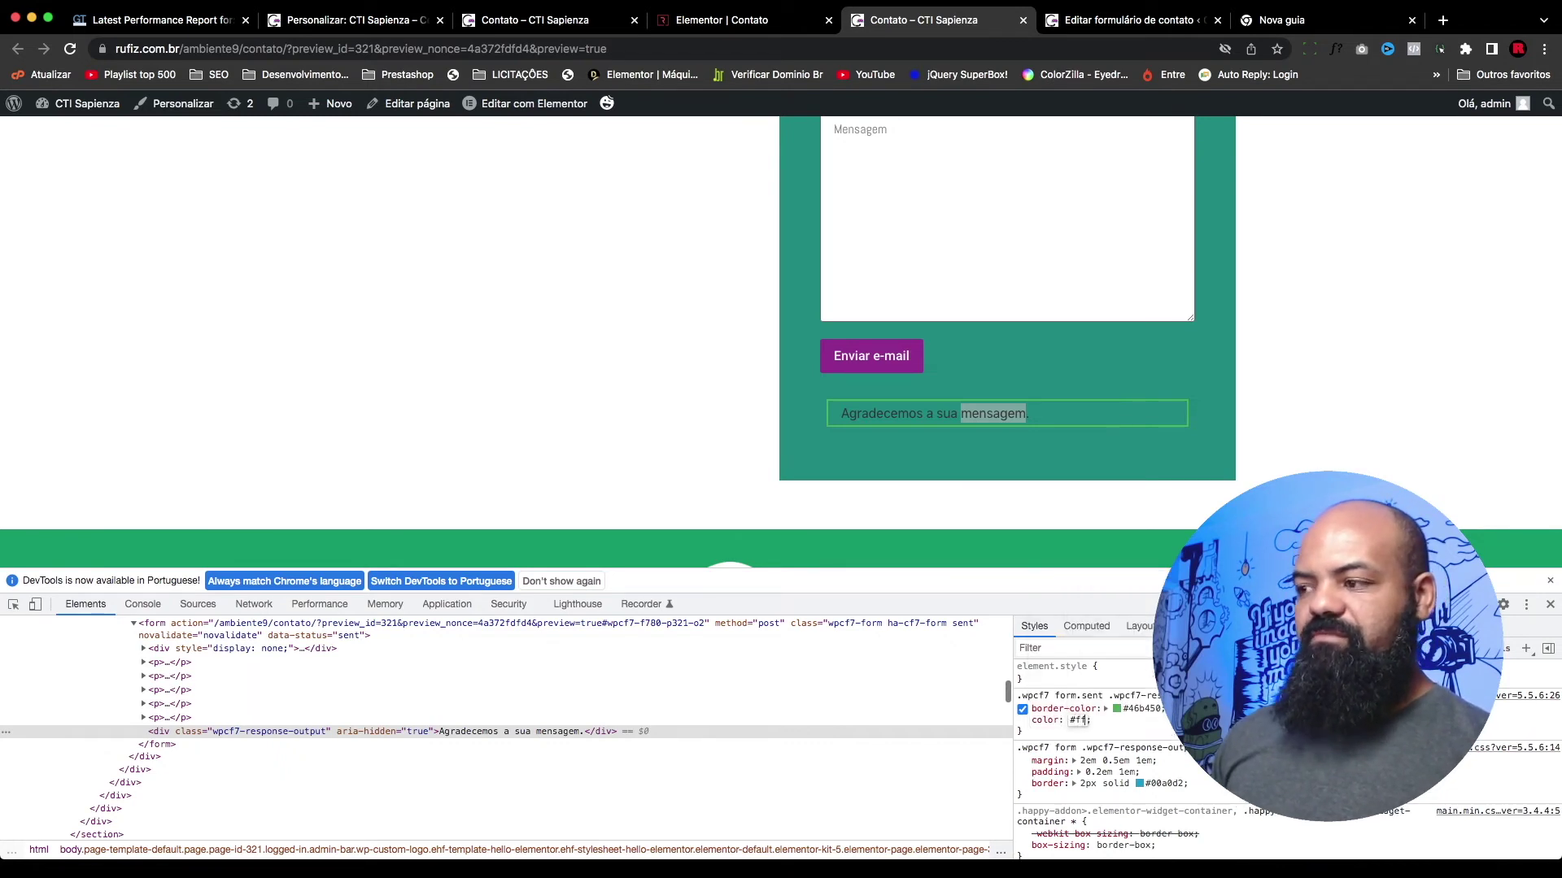
{"action": "key", "text": "Return"}
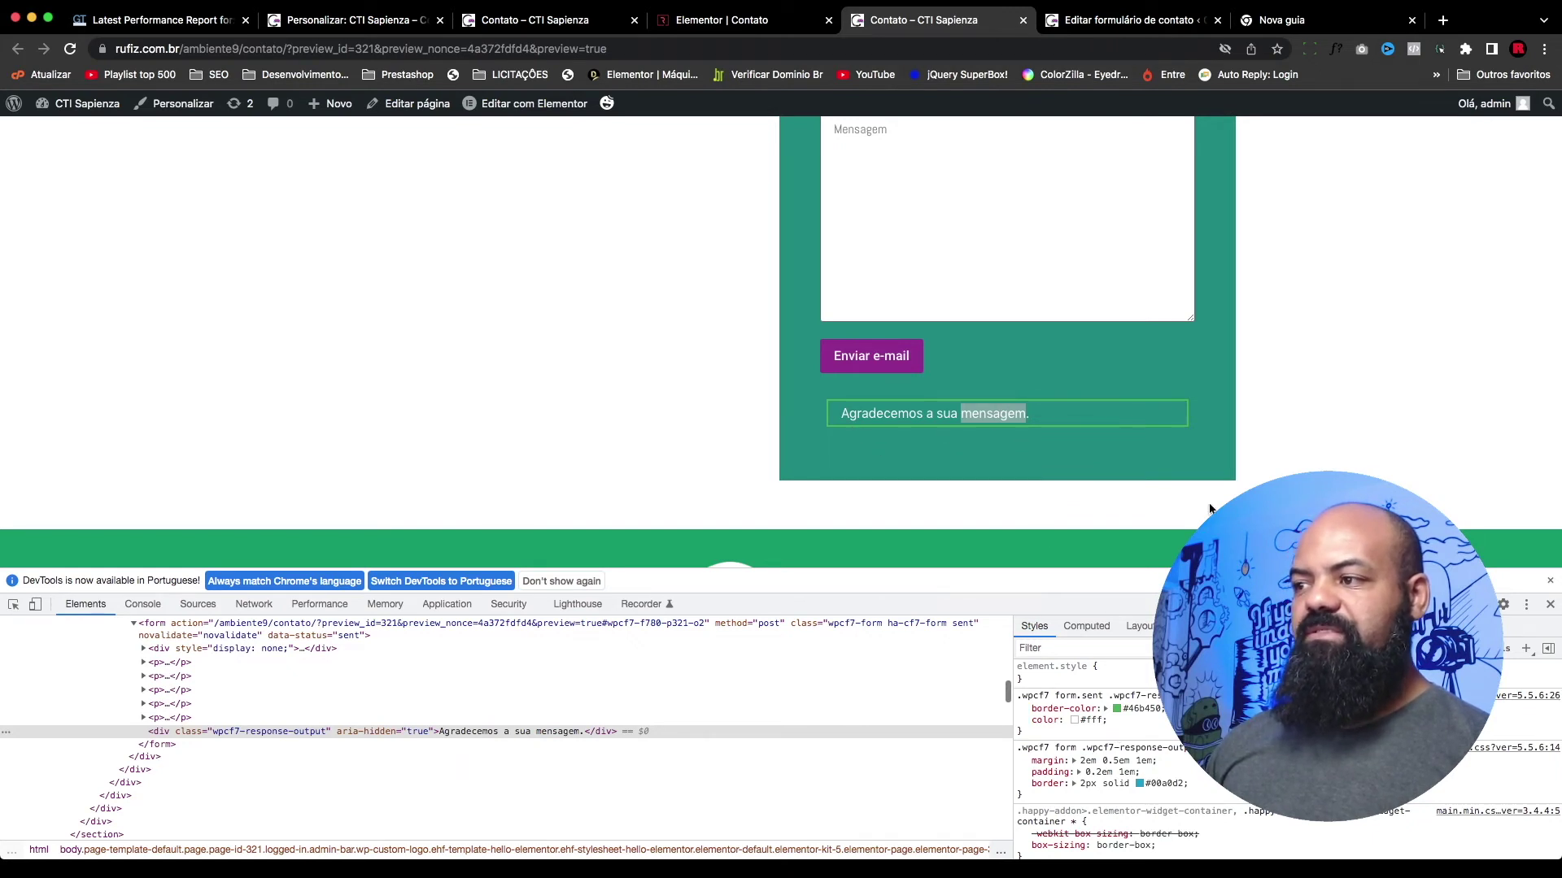
Step: Add a background-color to the rule, replacing #000 with the green border colour
{"action": "left_click", "coordinate": [1165, 725]}
{"action": "type", "text": "b"}
{"action": "key", "text": "Down"}
{"action": "key", "text": "Down"}
{"action": "key", "text": "Down"}
{"action": "key", "text": "Down"}
{"action": "key", "text": "Return"}
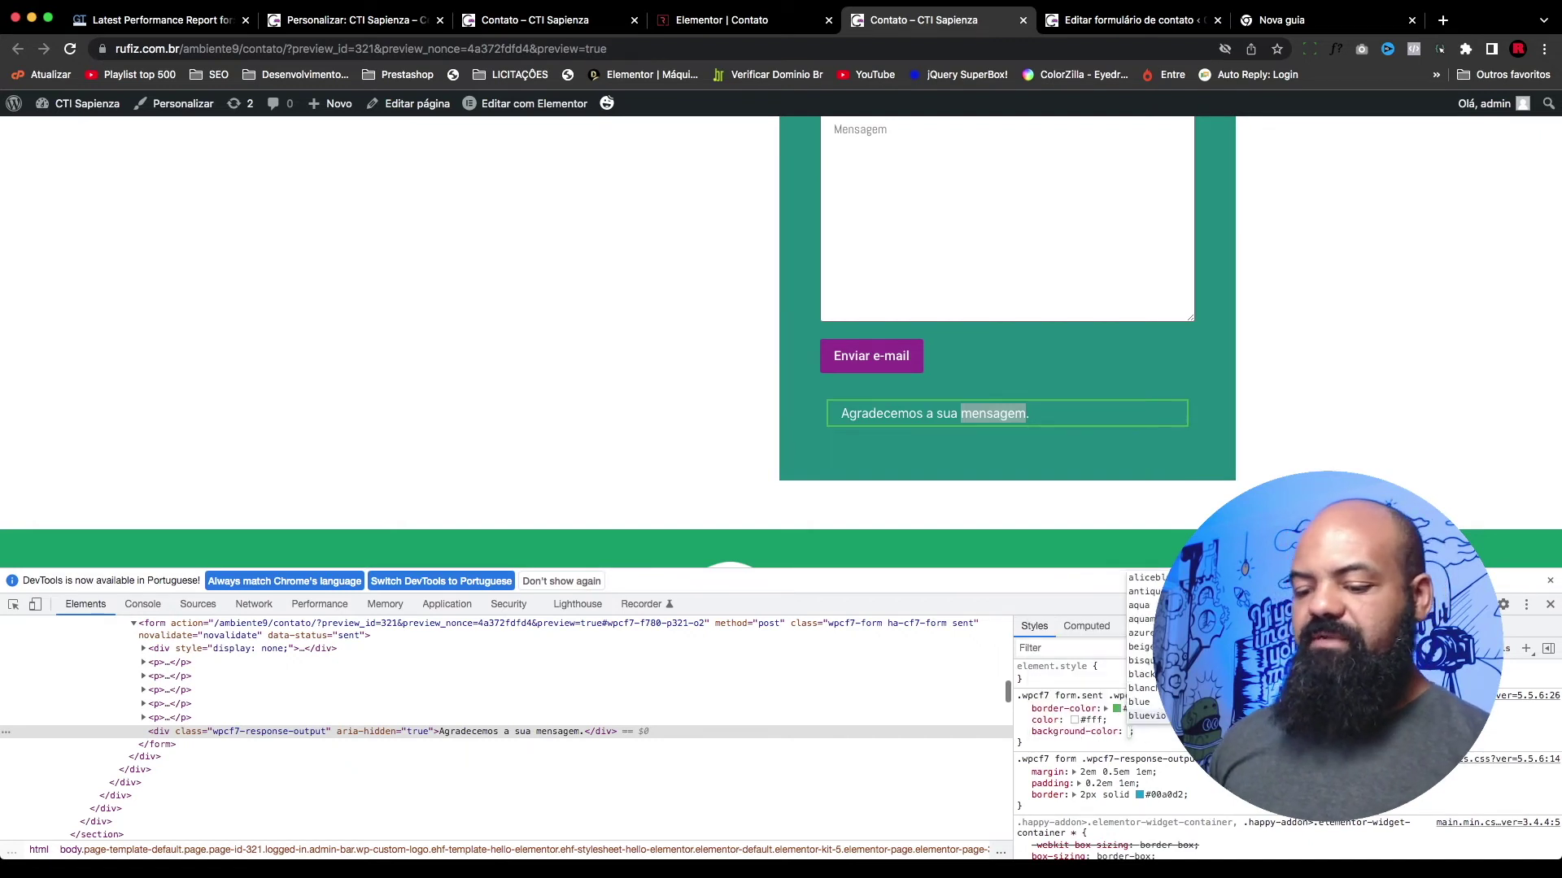
{"action": "type", "text": "#"}
{"action": "key", "text": "BackSpace"}
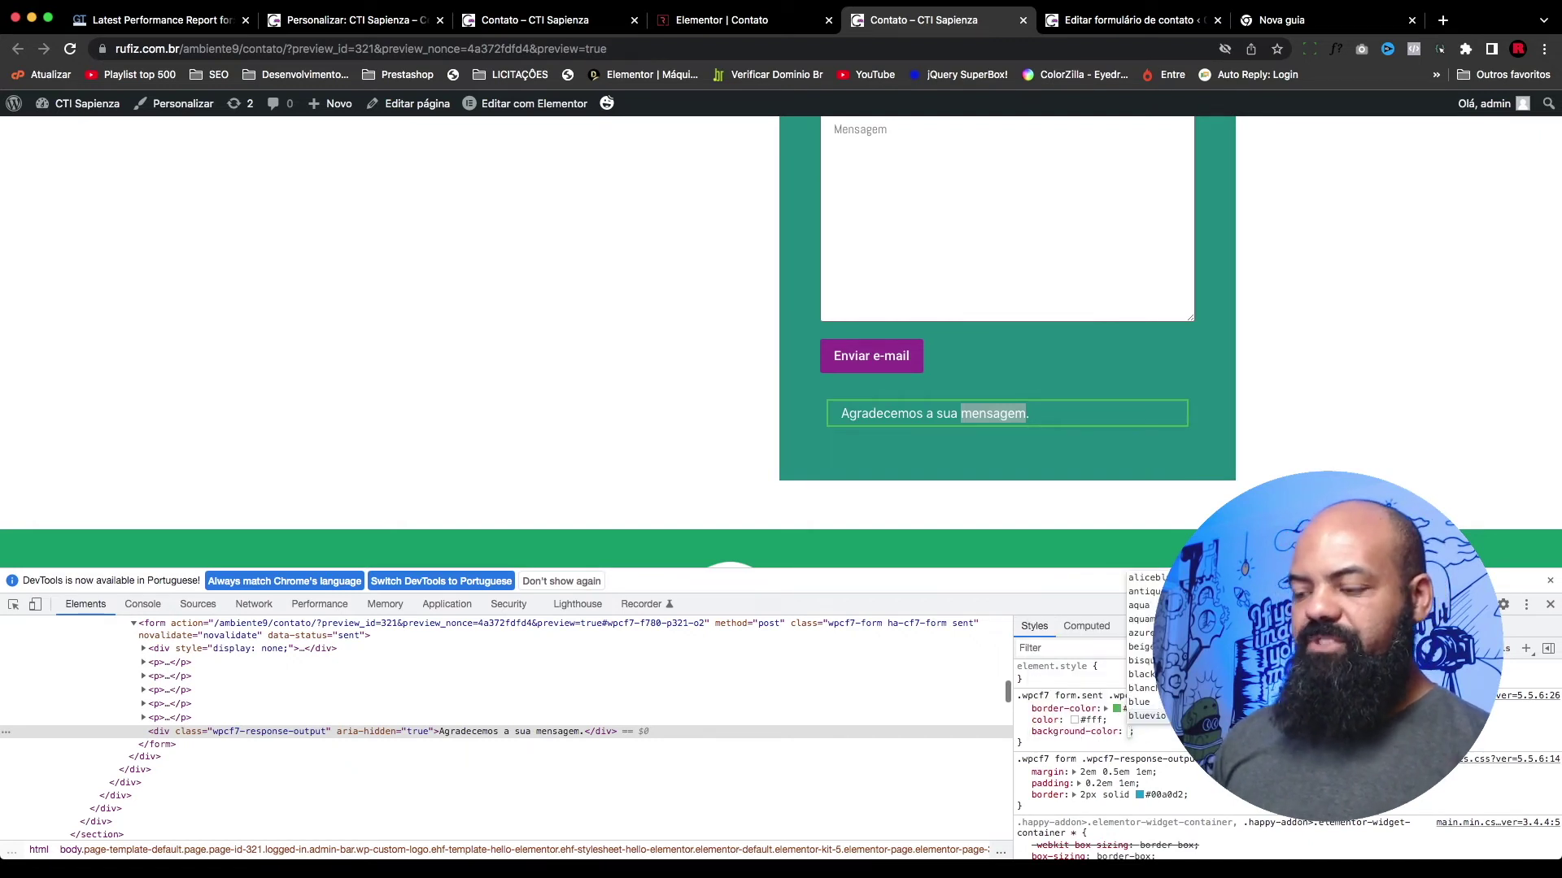
{"action": "type", "text": "#00"}
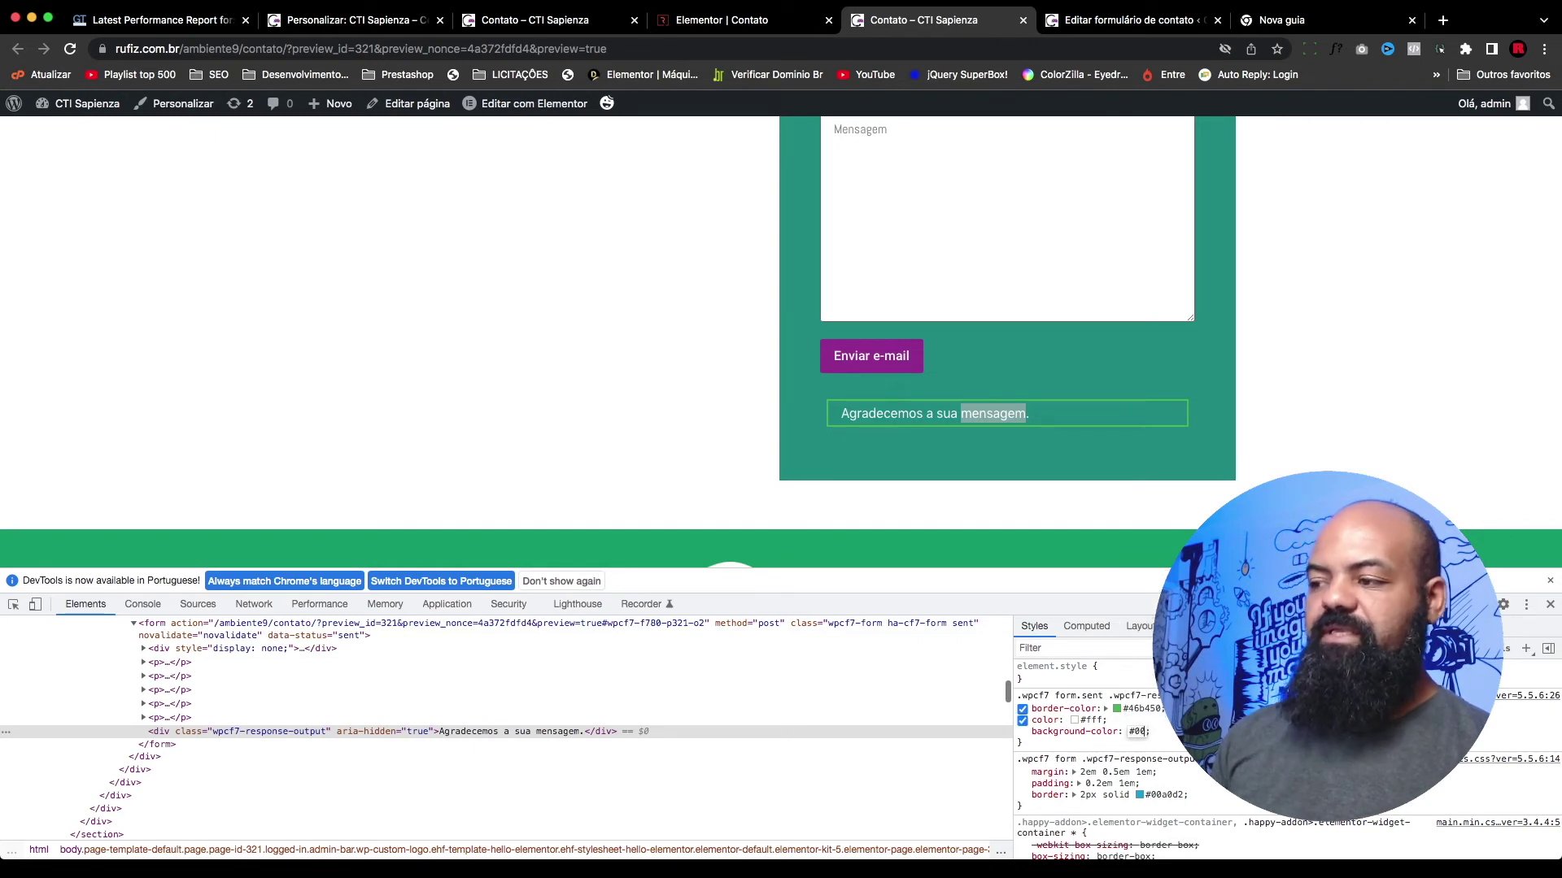
{"action": "type", "text": "0"}
{"action": "key", "text": "Return"}
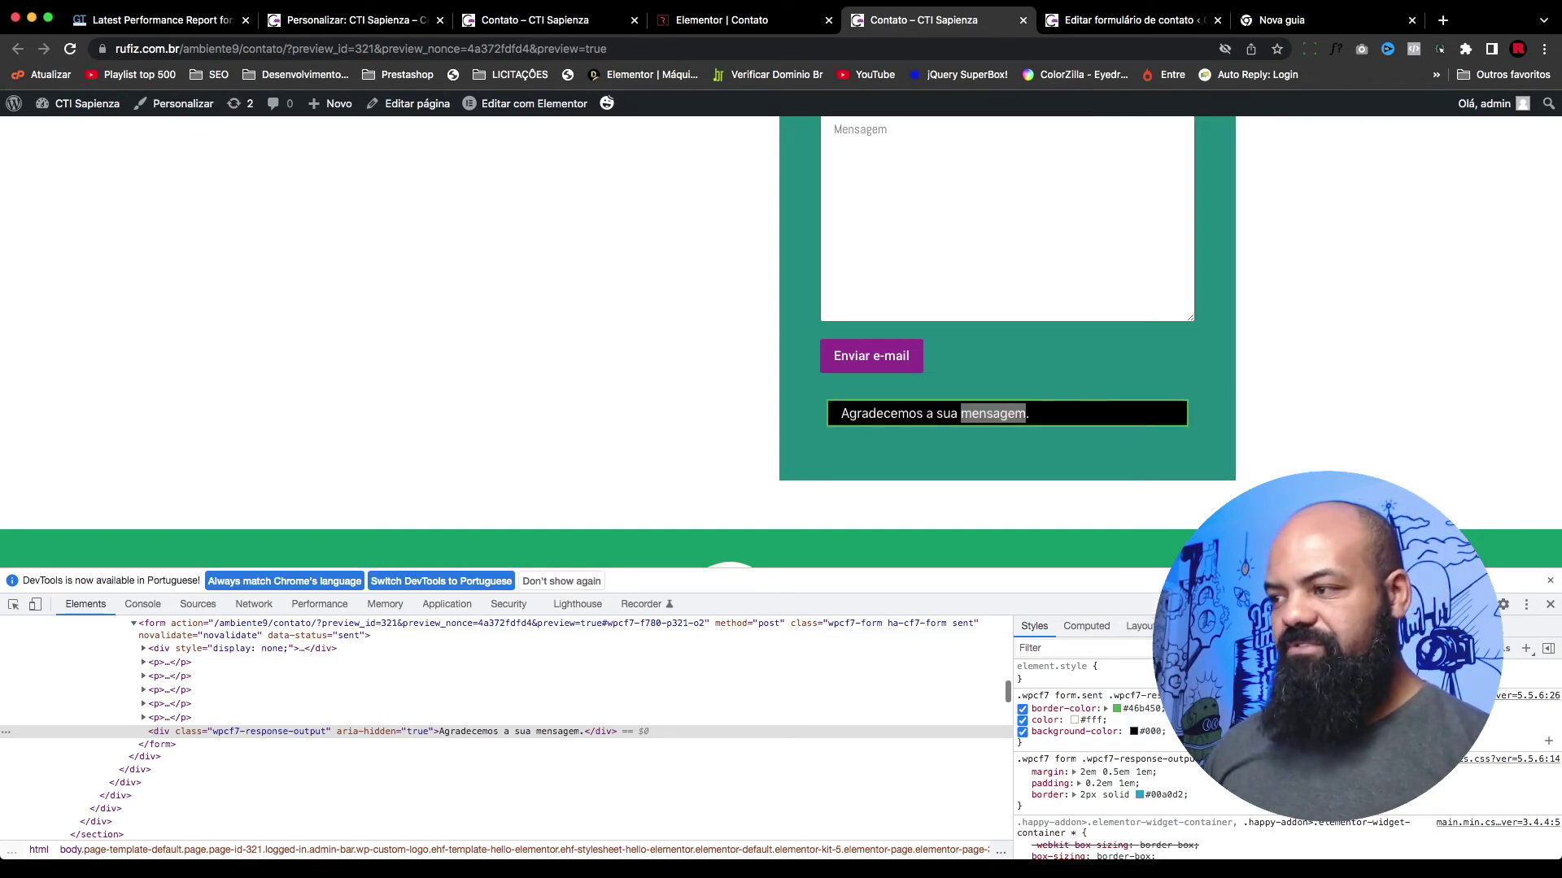
{"action": "left_click", "coordinate": [1125, 724]}
{"action": "left_click", "coordinate": [1080, 376]}
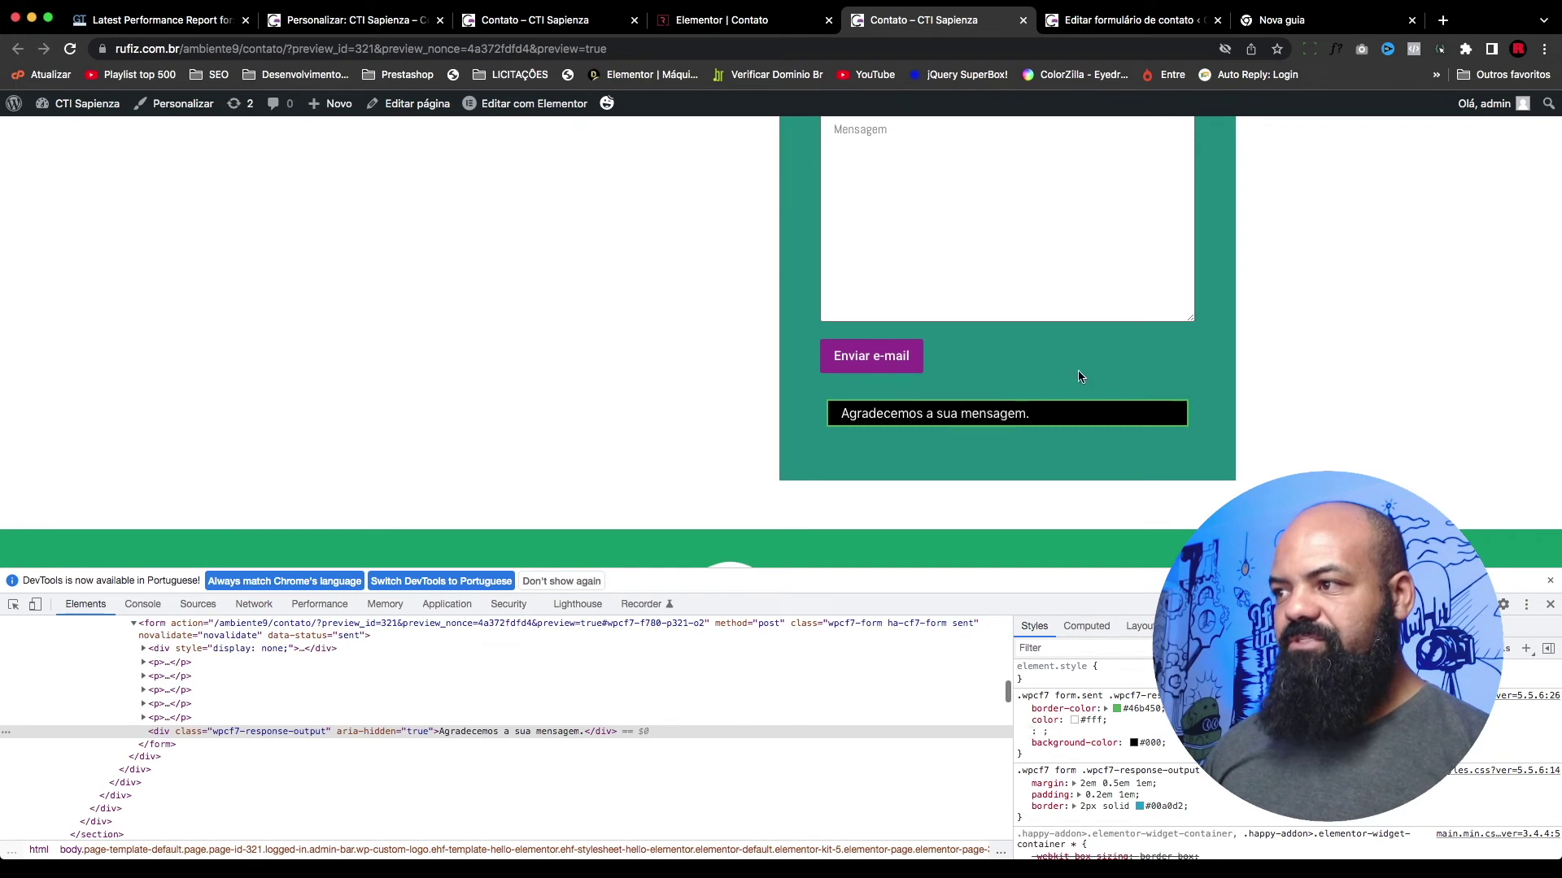
{"action": "left_click", "coordinate": [1139, 709]}
{"action": "key", "text": "super+c"}
{"action": "left_click", "coordinate": [1147, 732]}
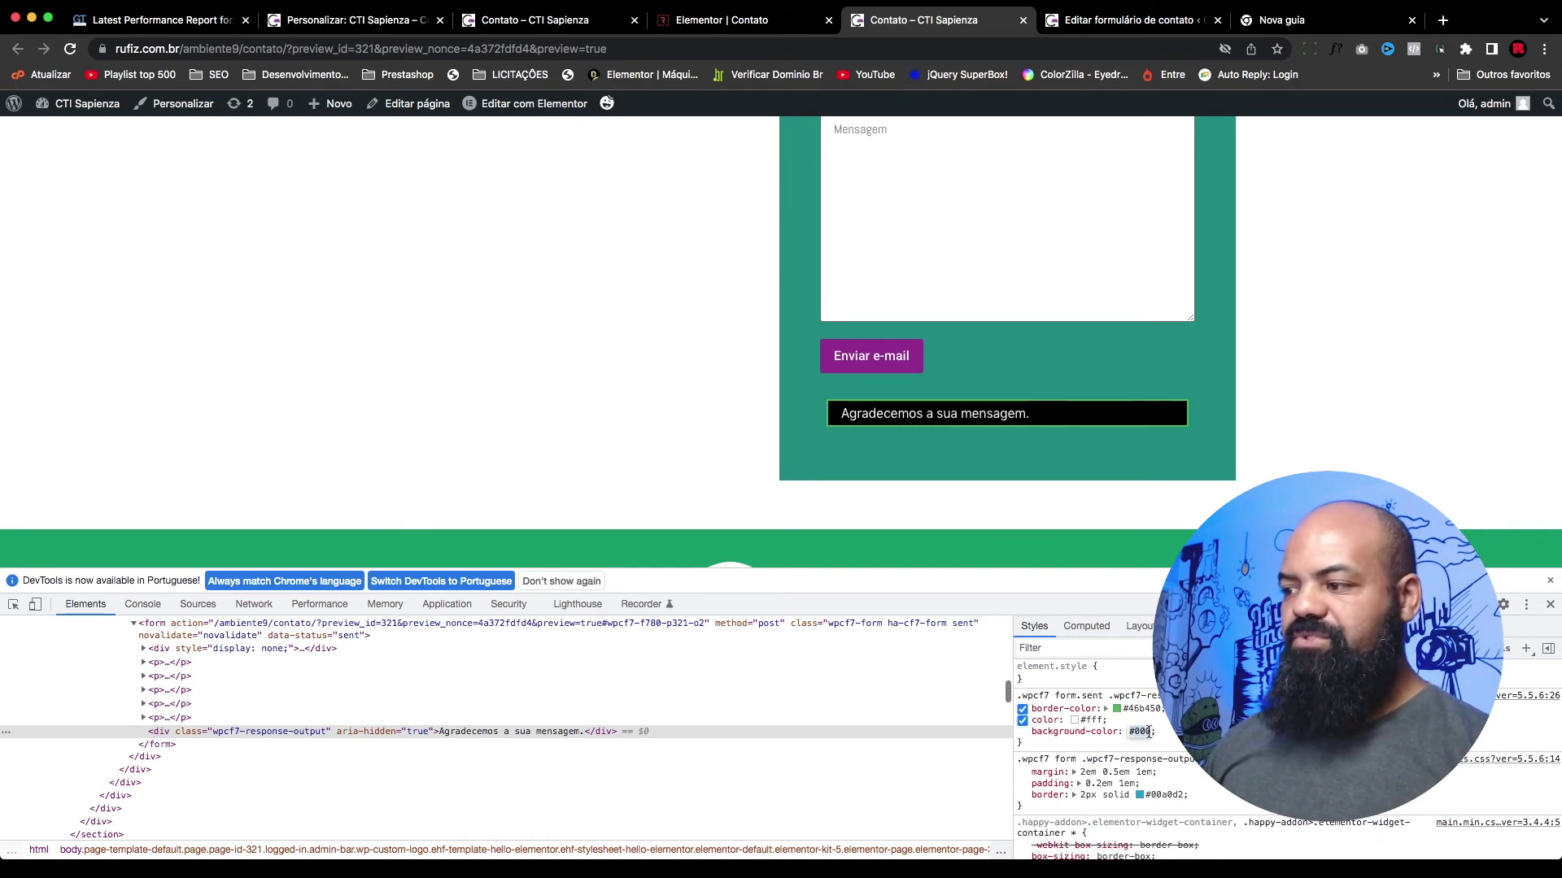
{"action": "key", "text": "super+v"}
{"action": "key", "text": "Return"}
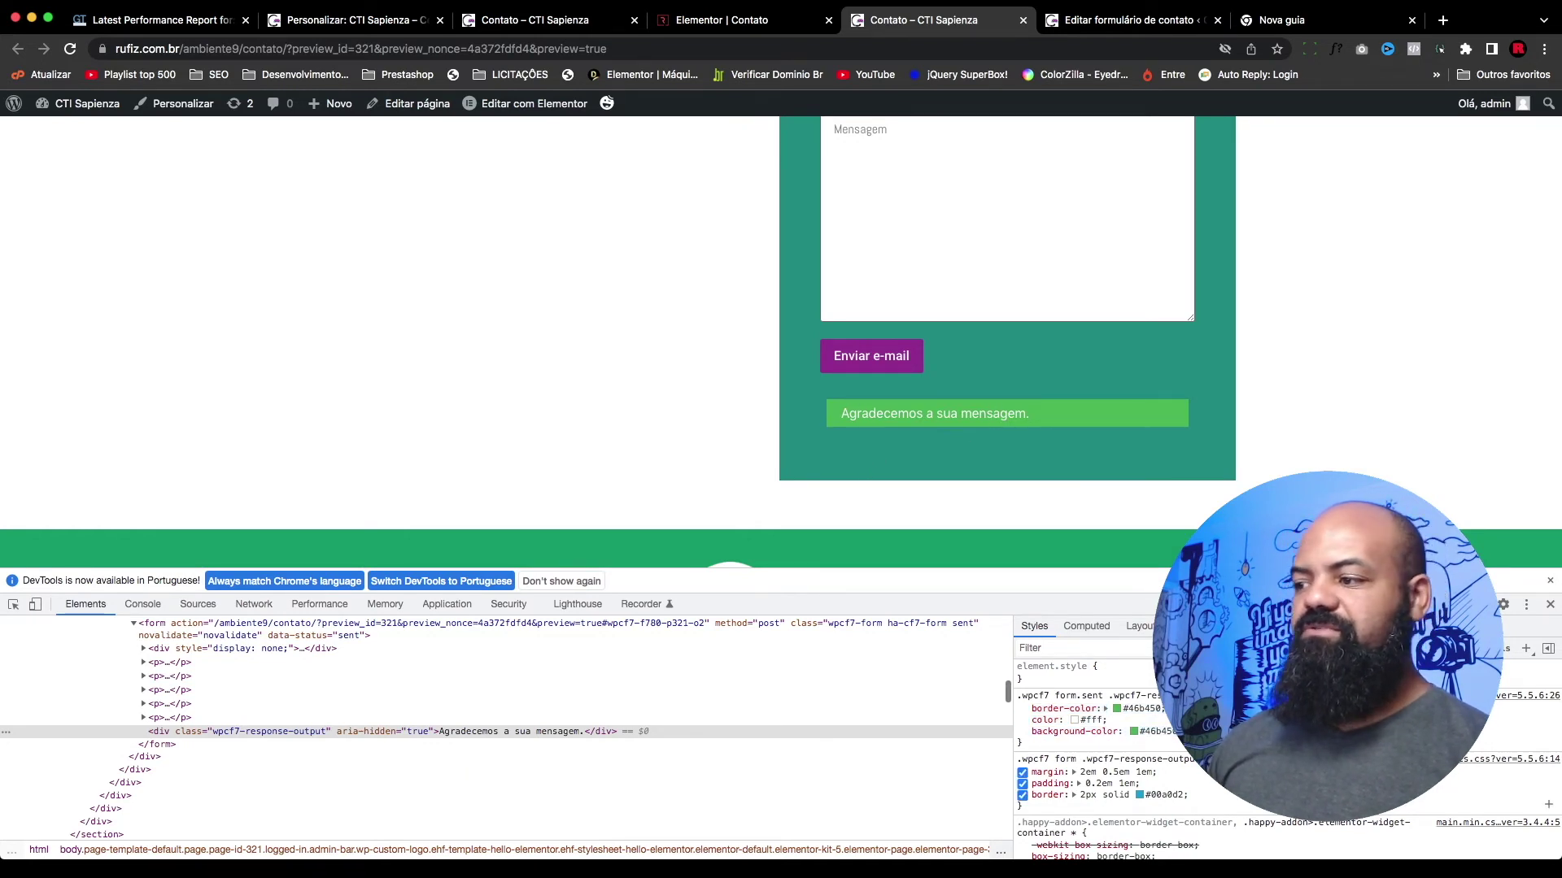
Step: Add text-align: center to centre the success message and copy the finished rule
{"action": "left_click", "coordinate": [1057, 742]}
{"action": "type", "text": "text"}
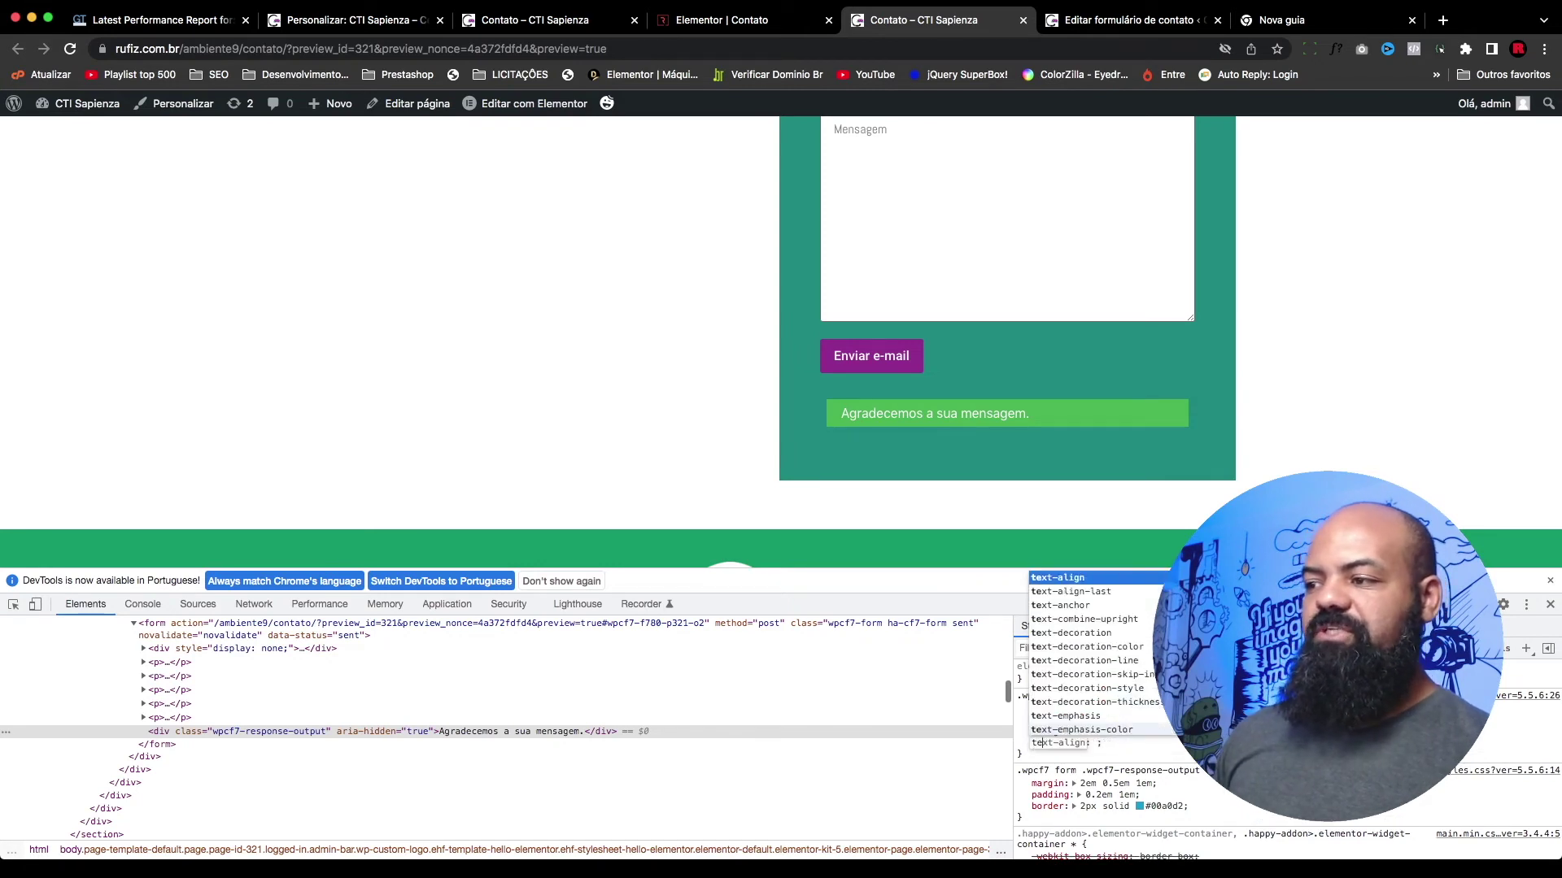
{"action": "key", "text": "Tab"}
{"action": "type", "text": "center"}
{"action": "key", "text": "Return"}
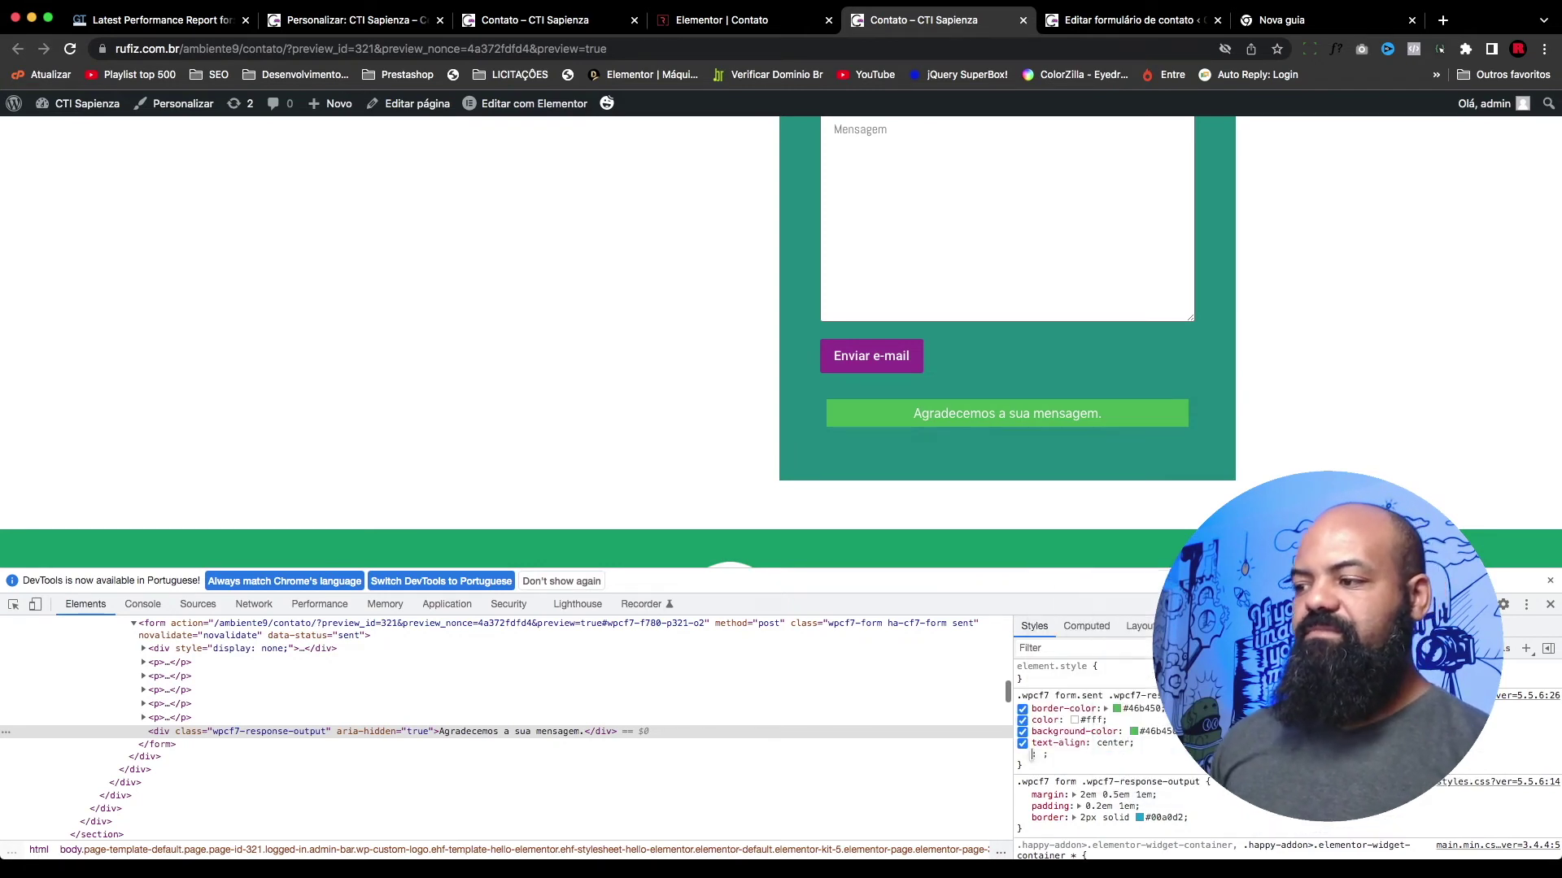
{"action": "scroll", "coordinate": [982, 446], "scroll_direction": "down", "scroll_amount": 1}
{"action": "key", "text": "Escape"}
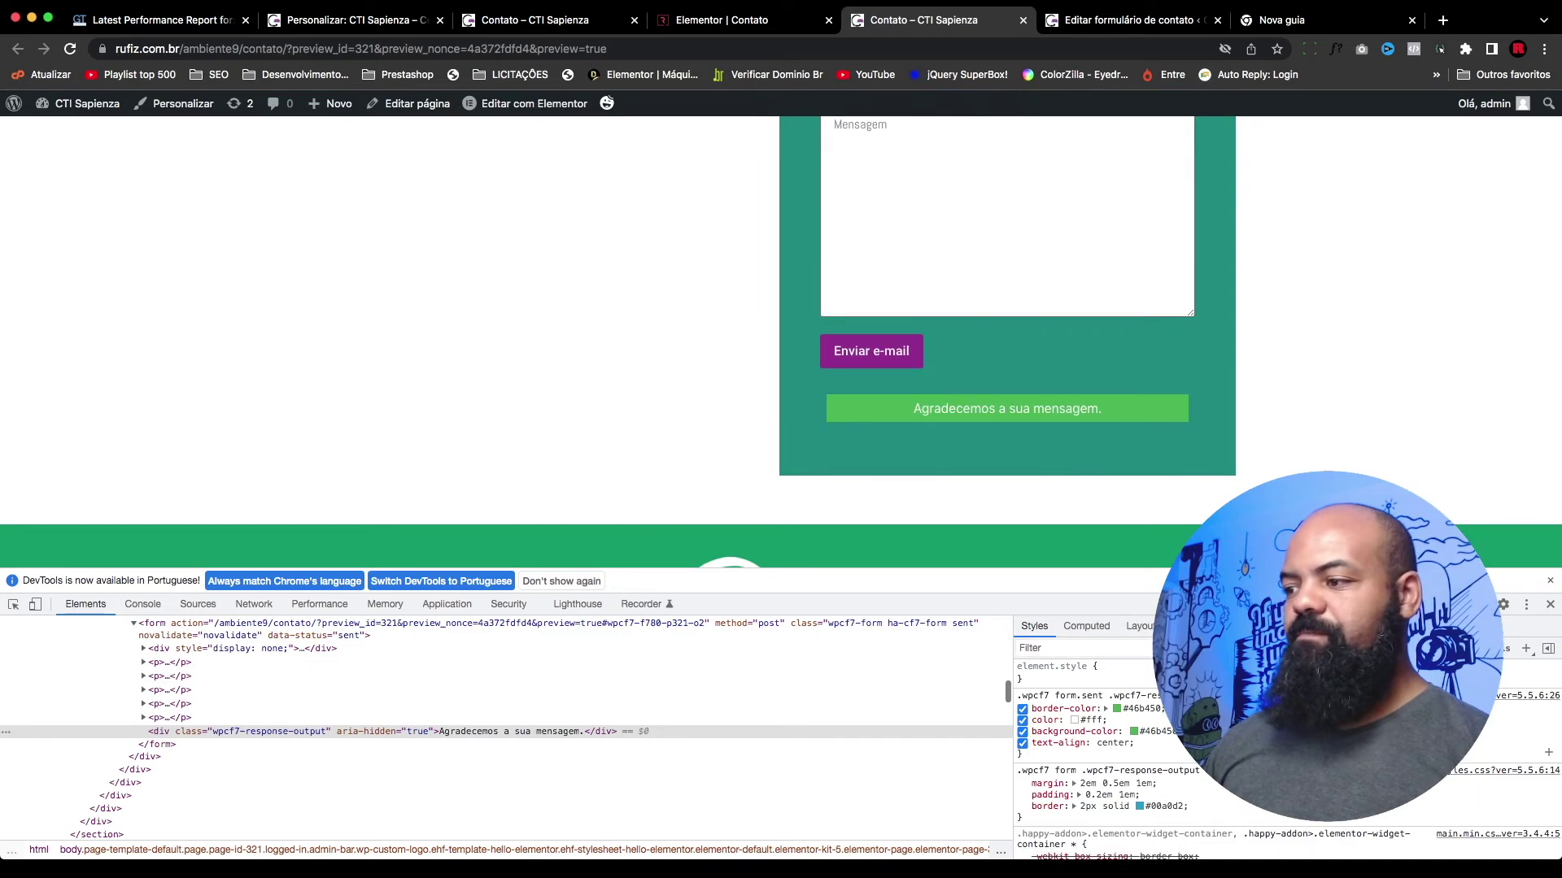
{"action": "left_click_drag", "start_coordinate": [1025, 742], "coordinate": [1018, 695]}
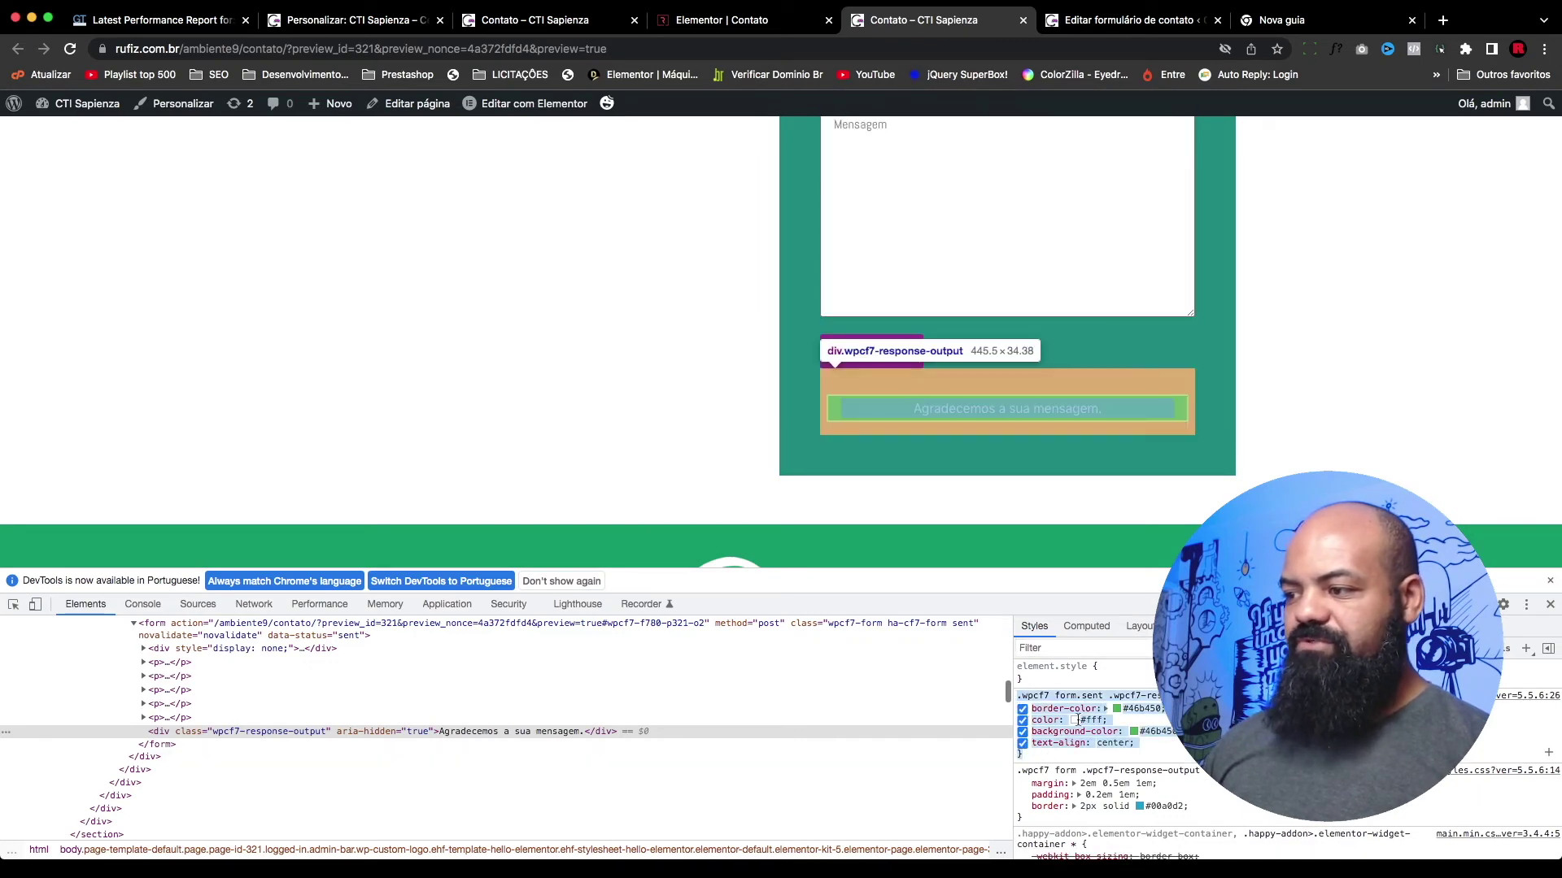
{"action": "left_click", "coordinate": [321, 20]}
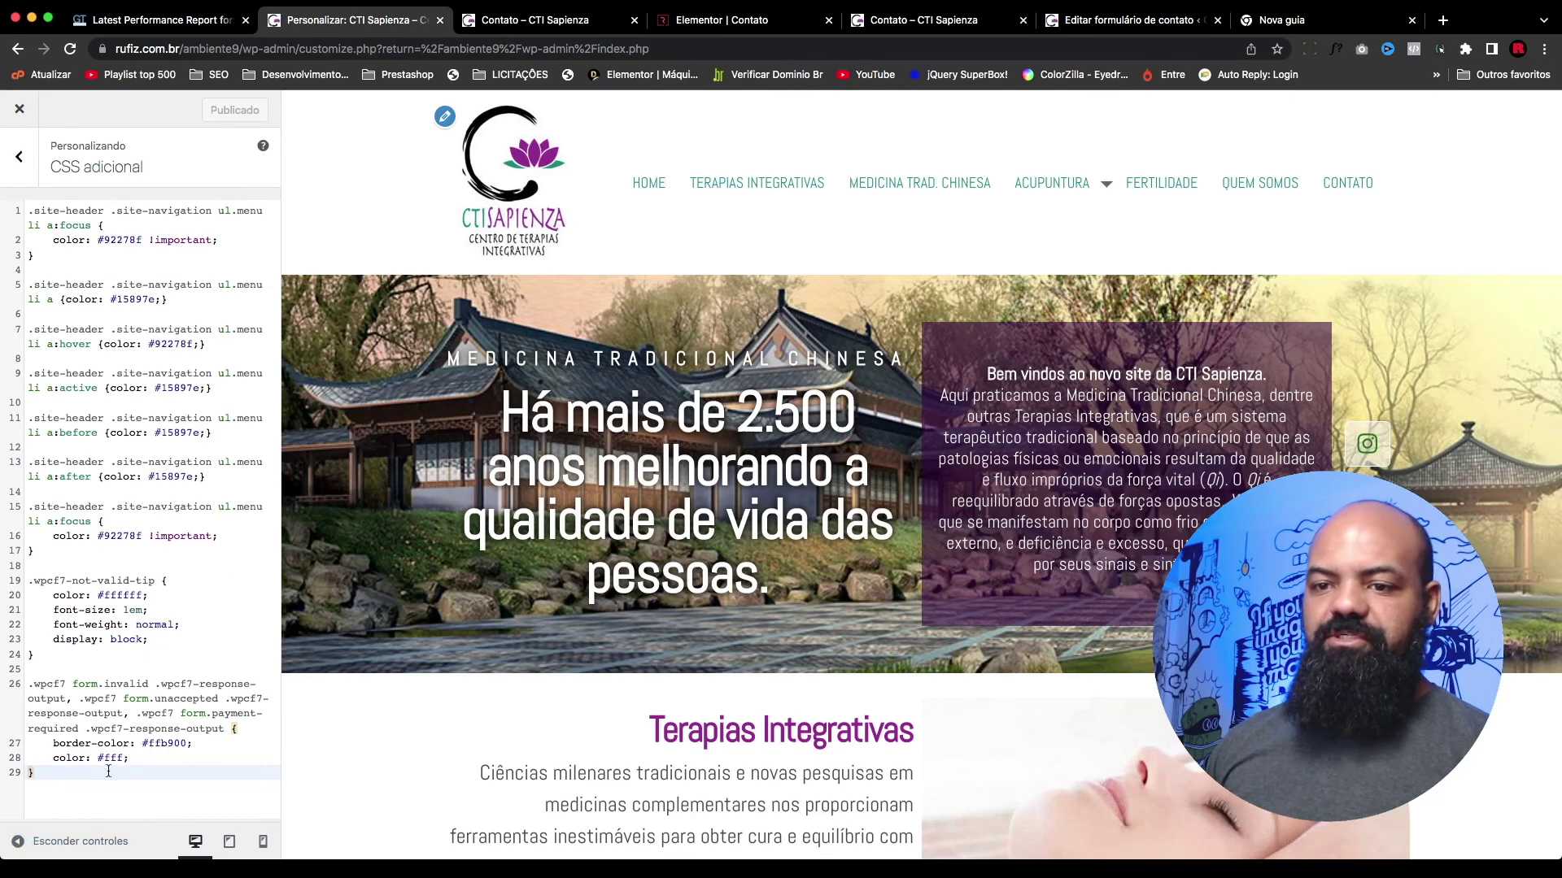
Step: Paste the success-message rule into Additional CSS and publish it
{"action": "key", "text": "Return"}
{"action": "key", "text": "Return"}
{"action": "type", "text": ".wpcf7 form.sent .wpcf7-response-output {     border-color: #46b450;     color: #fff;     background-color: #46b450;     text-align: center; }"}
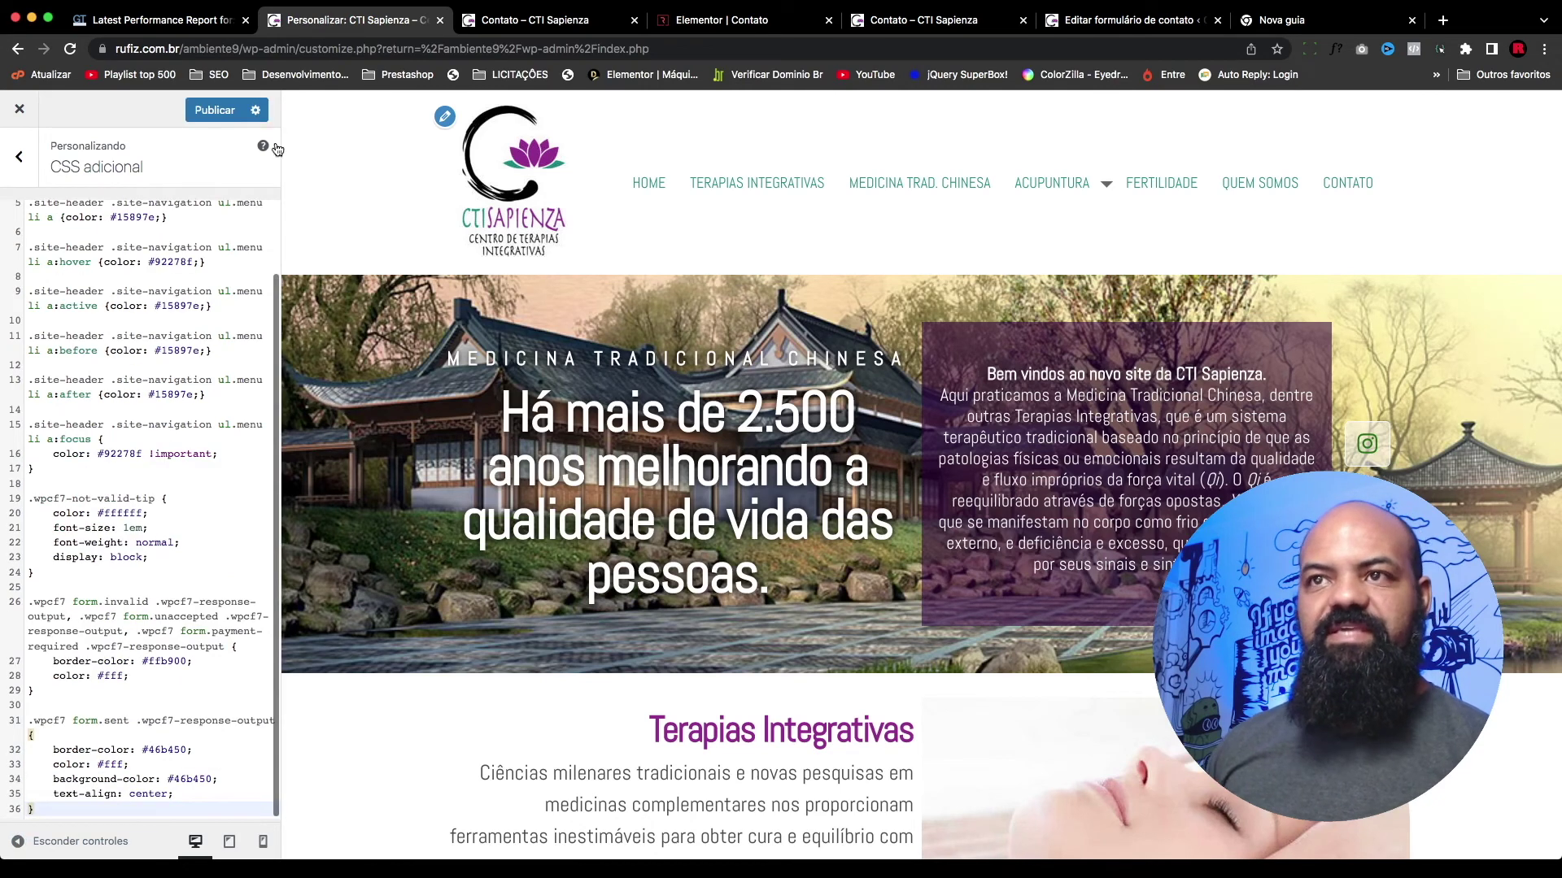
{"action": "left_click", "coordinate": [215, 110]}
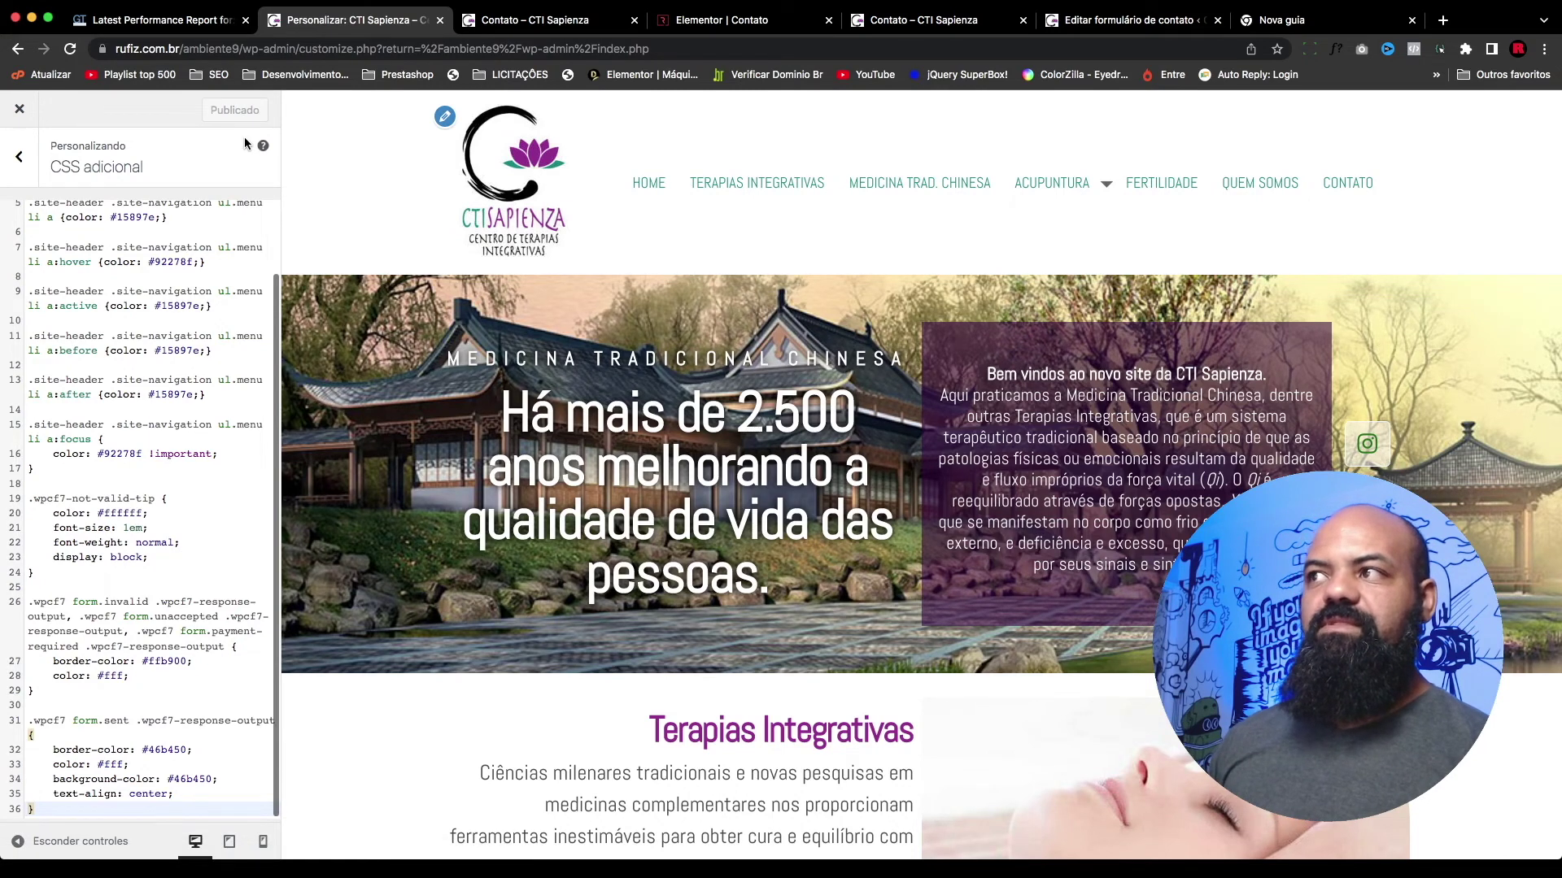
Step: Return to the contact page preview with DevTools closed
{"action": "left_click", "coordinate": [922, 20]}
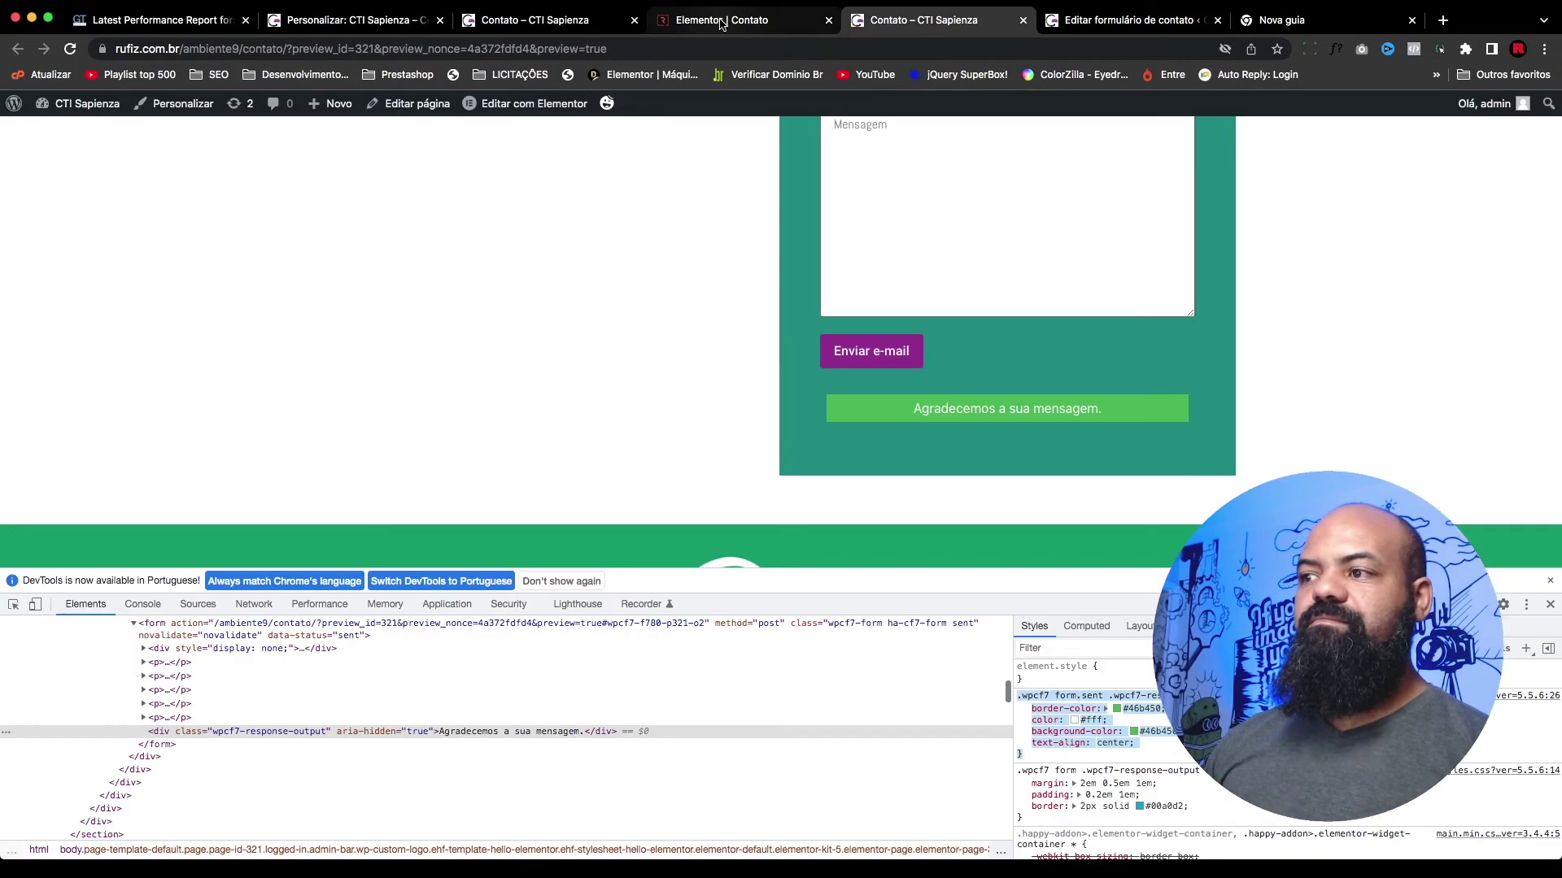
{"action": "left_click", "coordinate": [1550, 604]}
{"action": "scroll", "coordinate": [1054, 562], "scroll_direction": "up", "scroll_amount": 3}
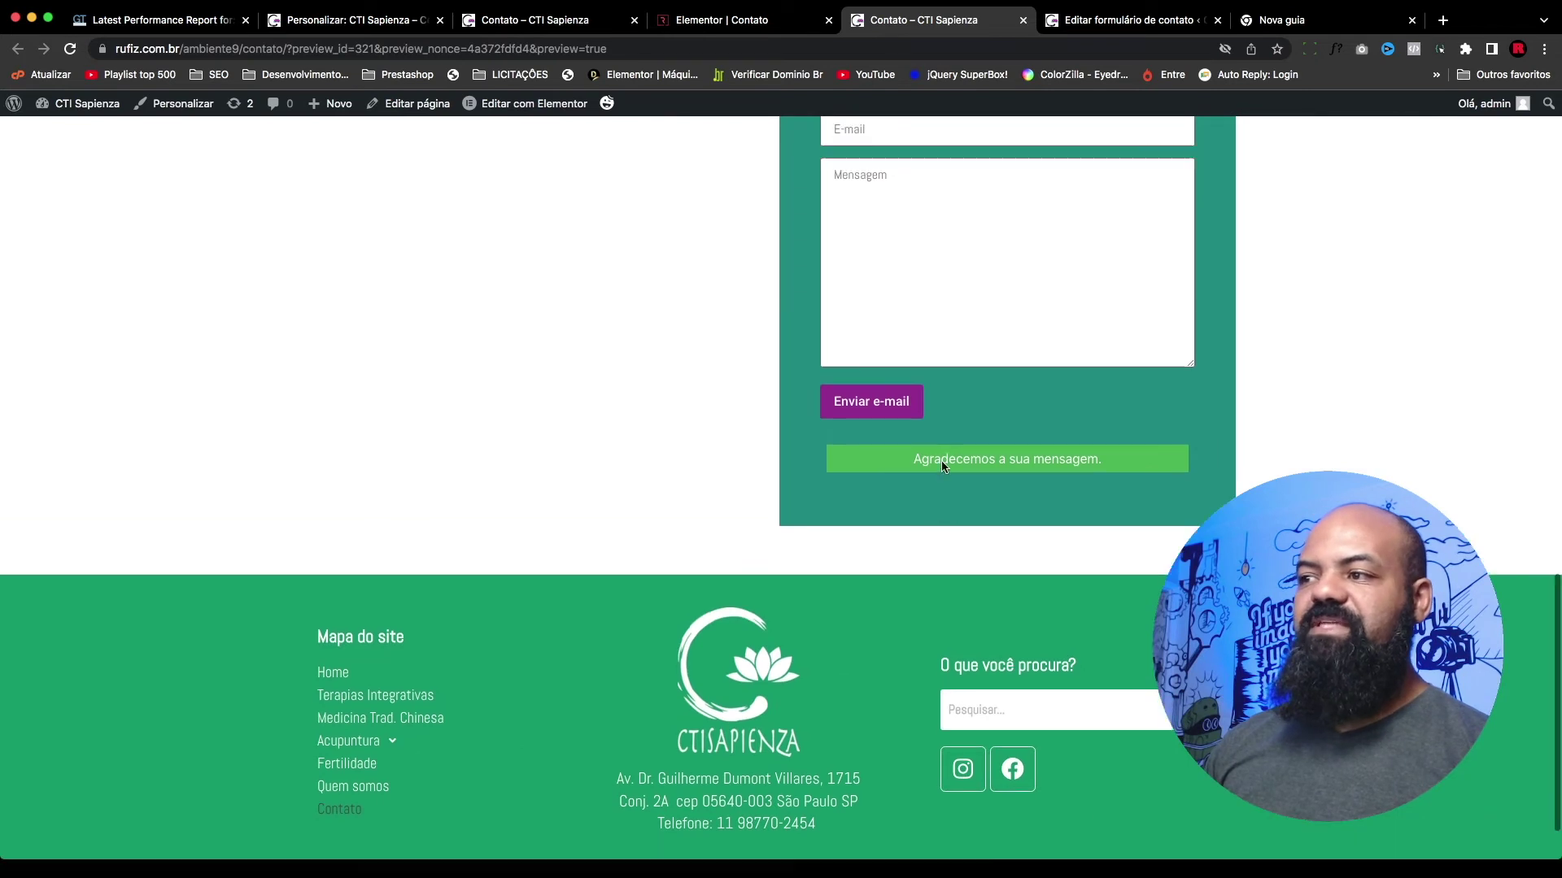
{"action": "scroll", "coordinate": [933, 463], "scroll_direction": "up", "scroll_amount": 2}
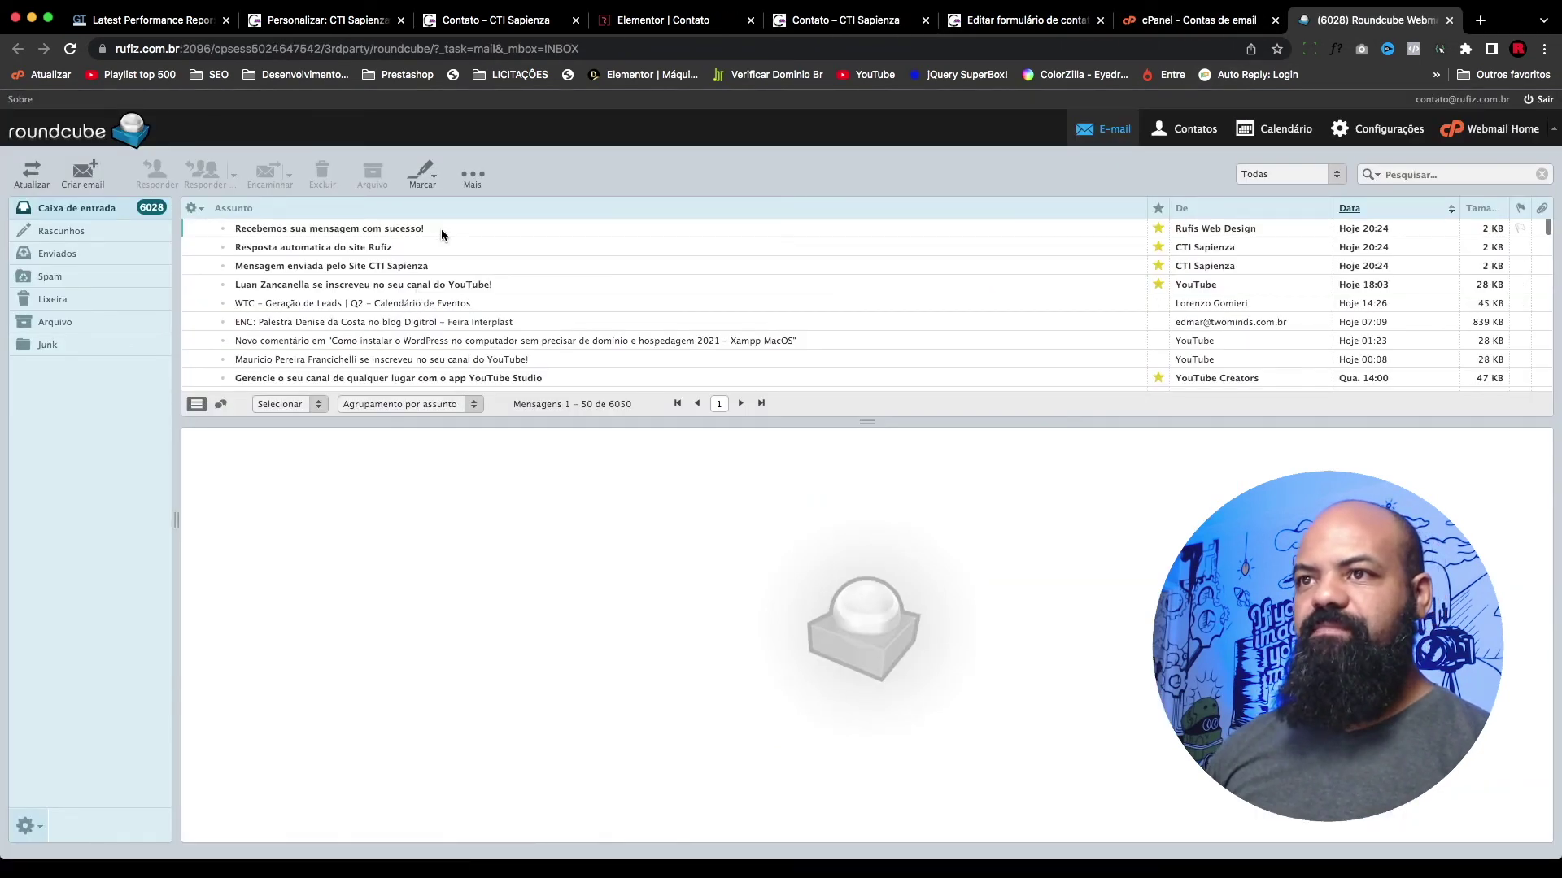
Step: Read the 'Recebemos sua mensagem com sucesso!' auto-reply, then mark it as unread again
{"action": "left_click", "coordinate": [380, 229]}
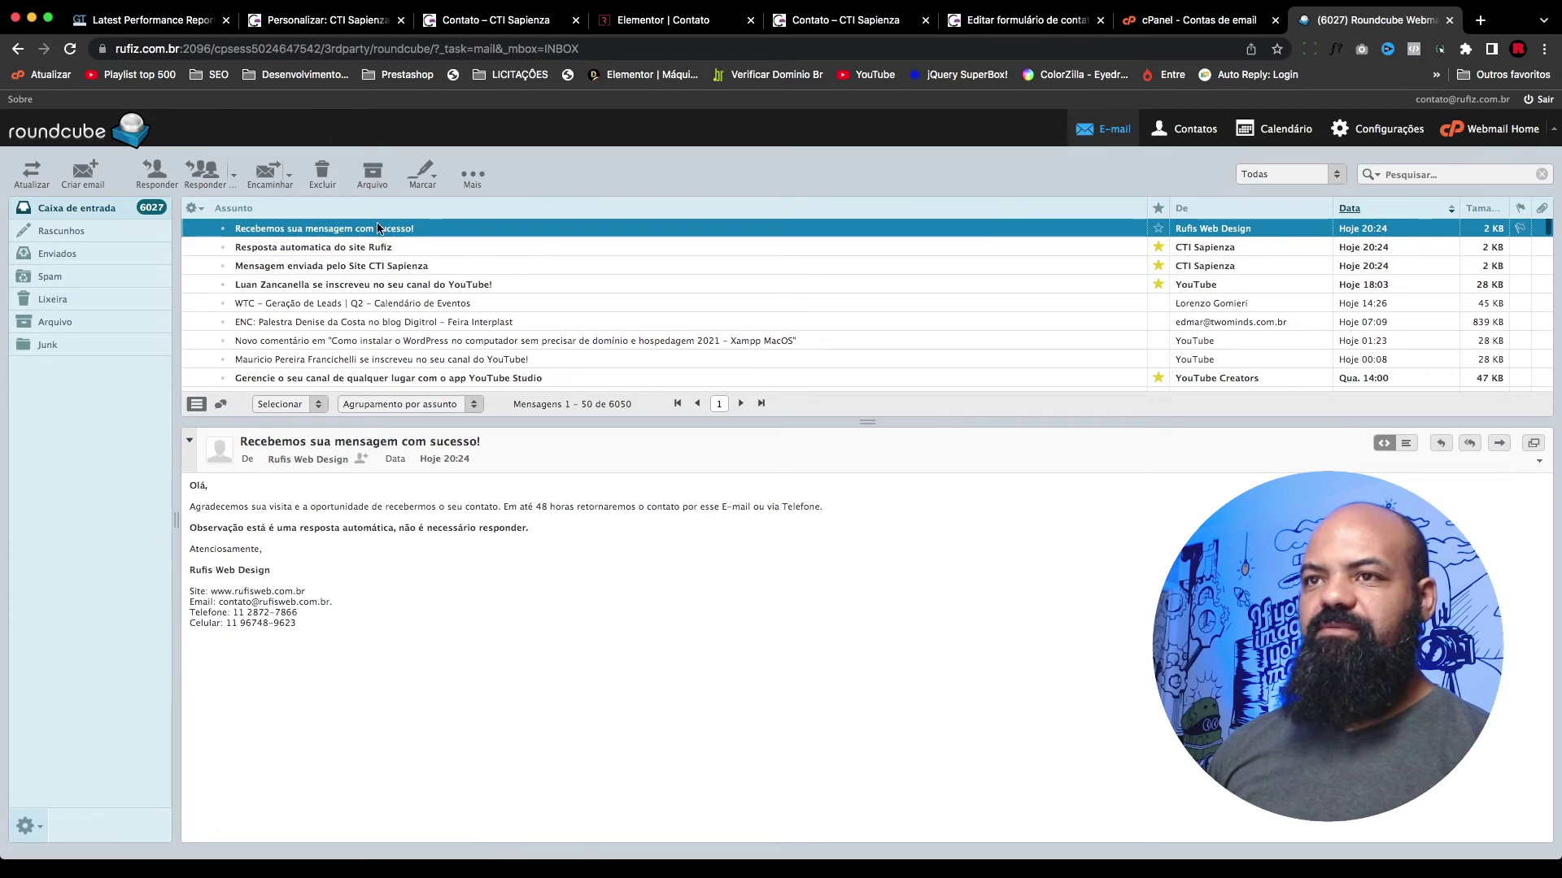
{"action": "left_click", "coordinate": [422, 173]}
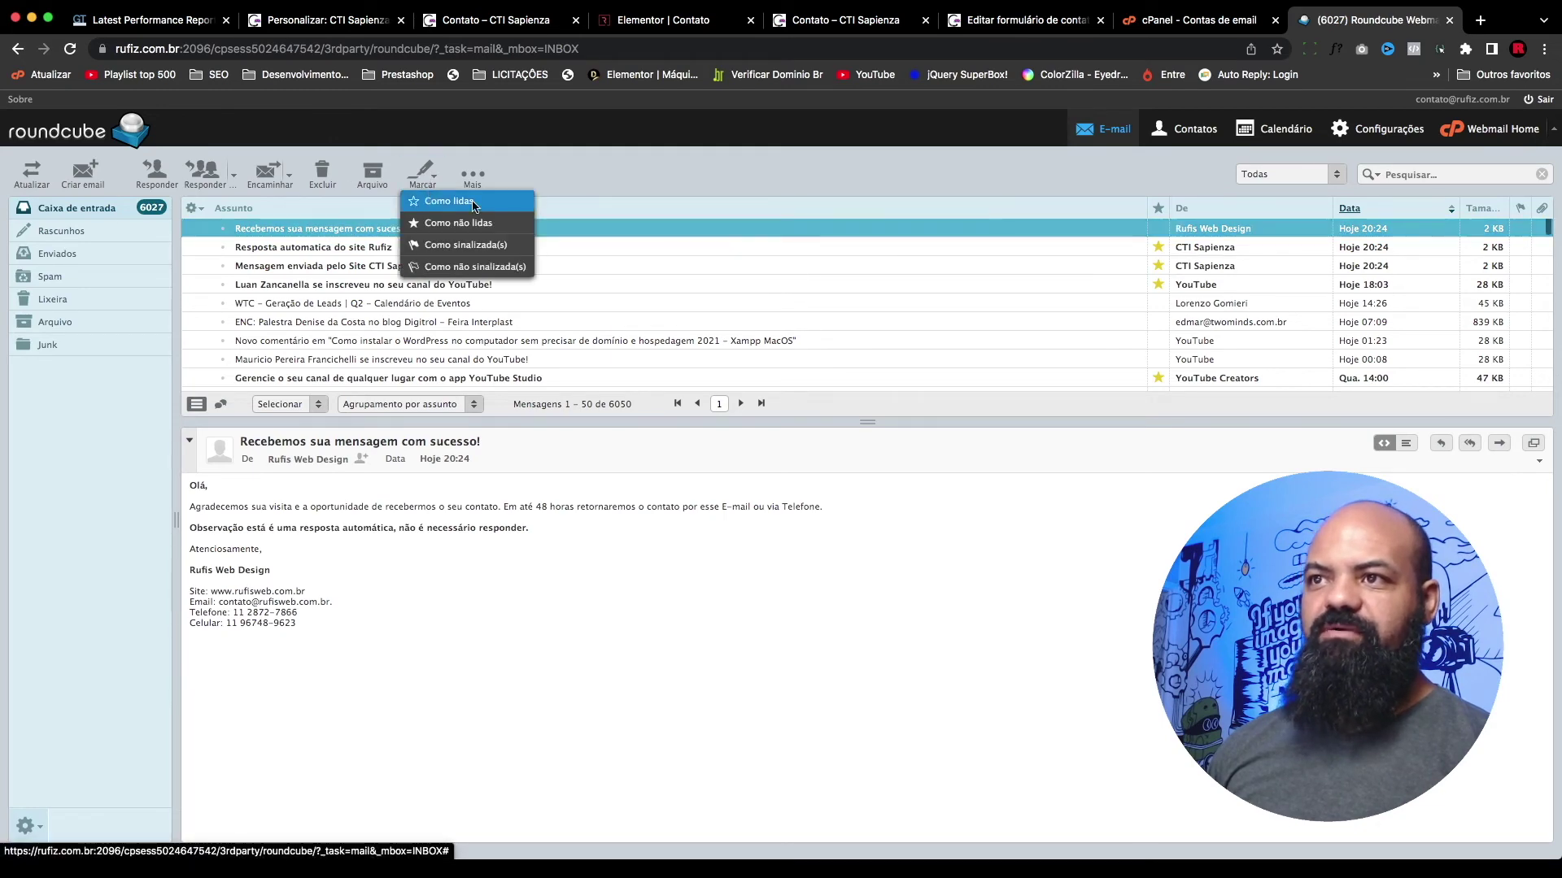
{"action": "left_click", "coordinate": [478, 221]}
{"action": "left_click", "coordinate": [393, 305]}
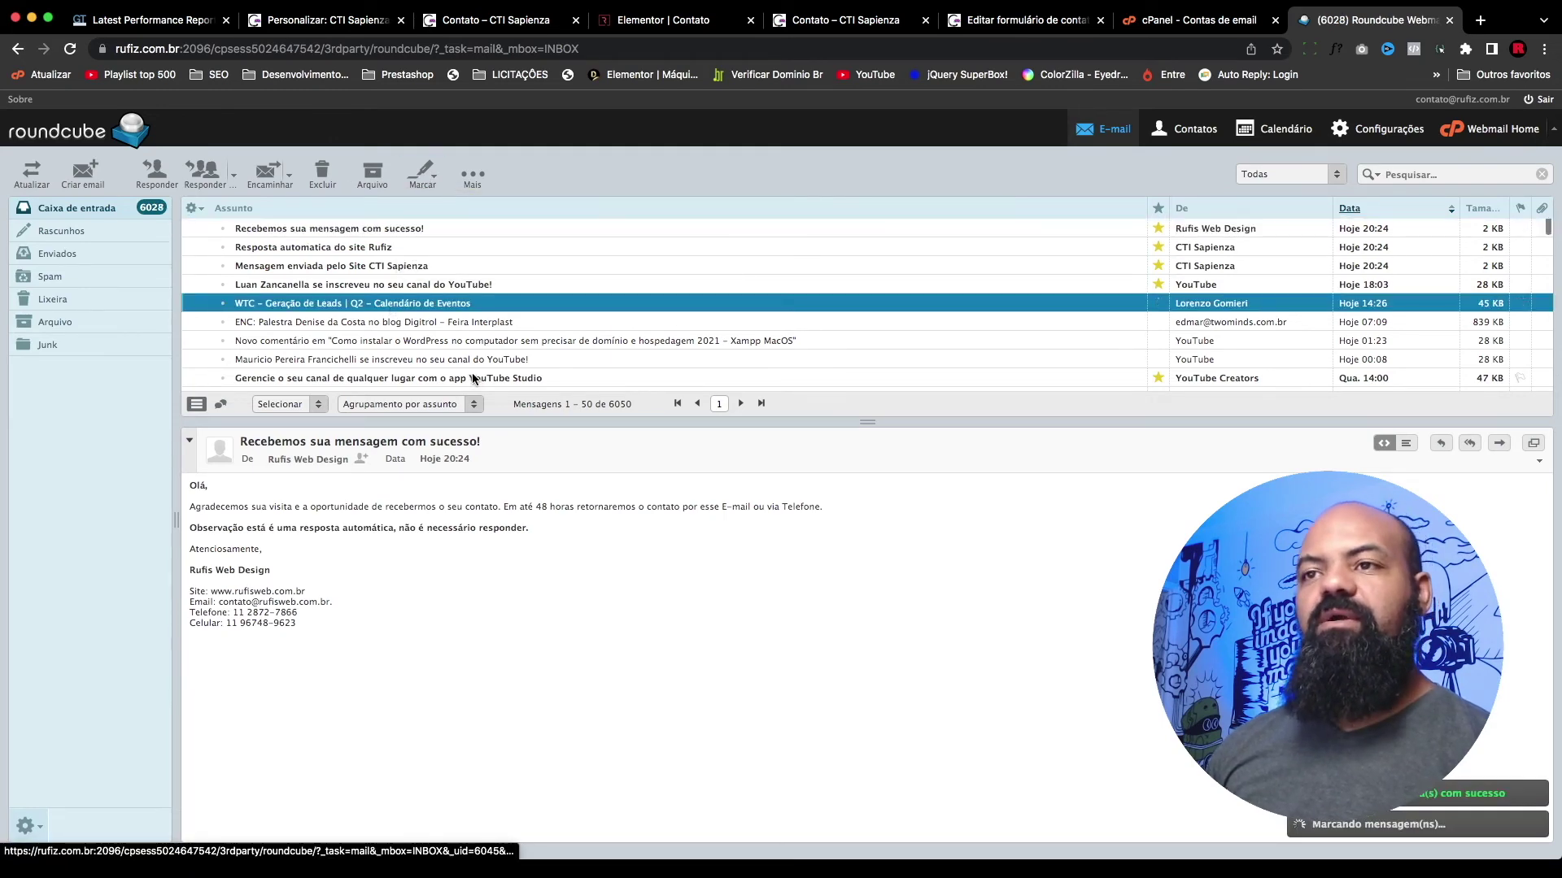
{"action": "key", "text": "Down"}
{"action": "key", "text": "Down"}
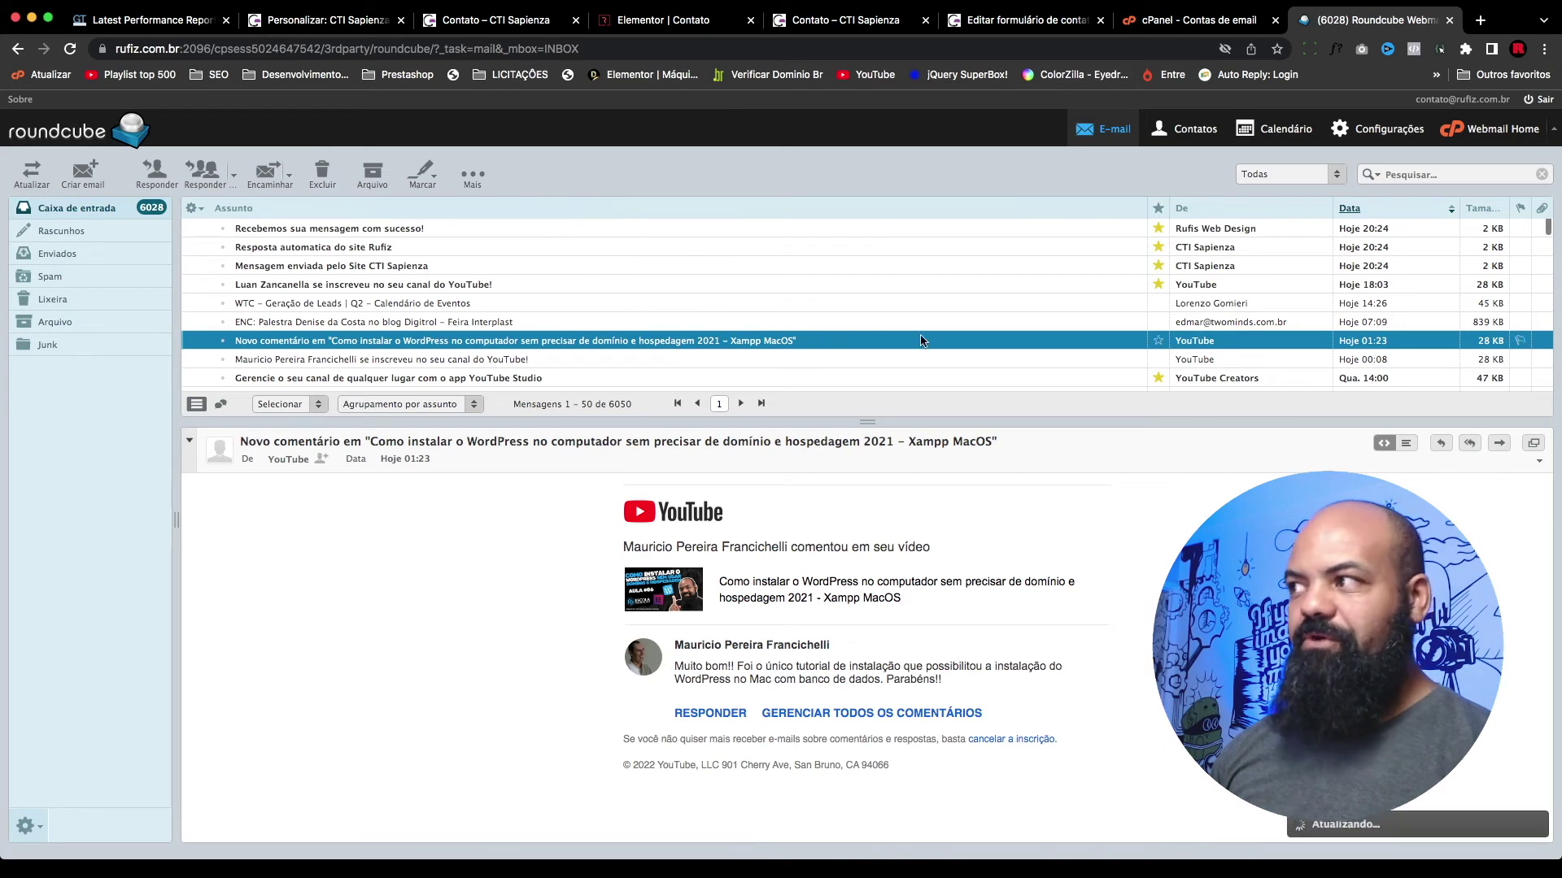
Step: Open 'Mensagem enviada pelo Site CTI Sapienza' and check its body, noting the blank E-mail line
{"action": "left_click", "coordinate": [271, 274]}
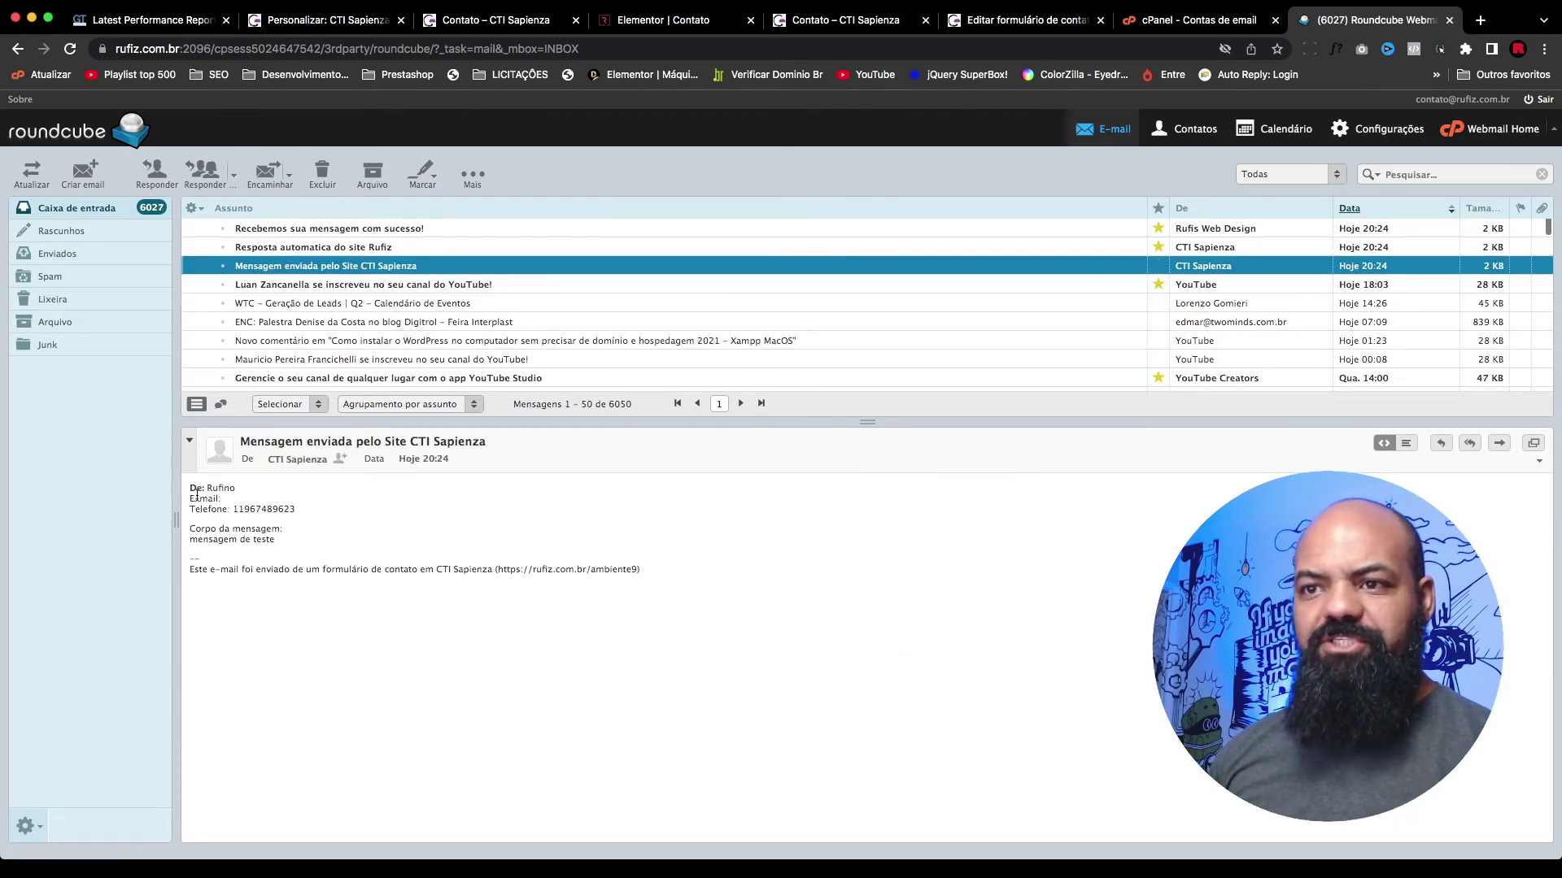
{"action": "left_click_drag", "start_coordinate": [254, 493], "coordinate": [185, 498]}
{"action": "left_click", "coordinate": [234, 502]}
{"action": "left_click", "coordinate": [272, 502]}
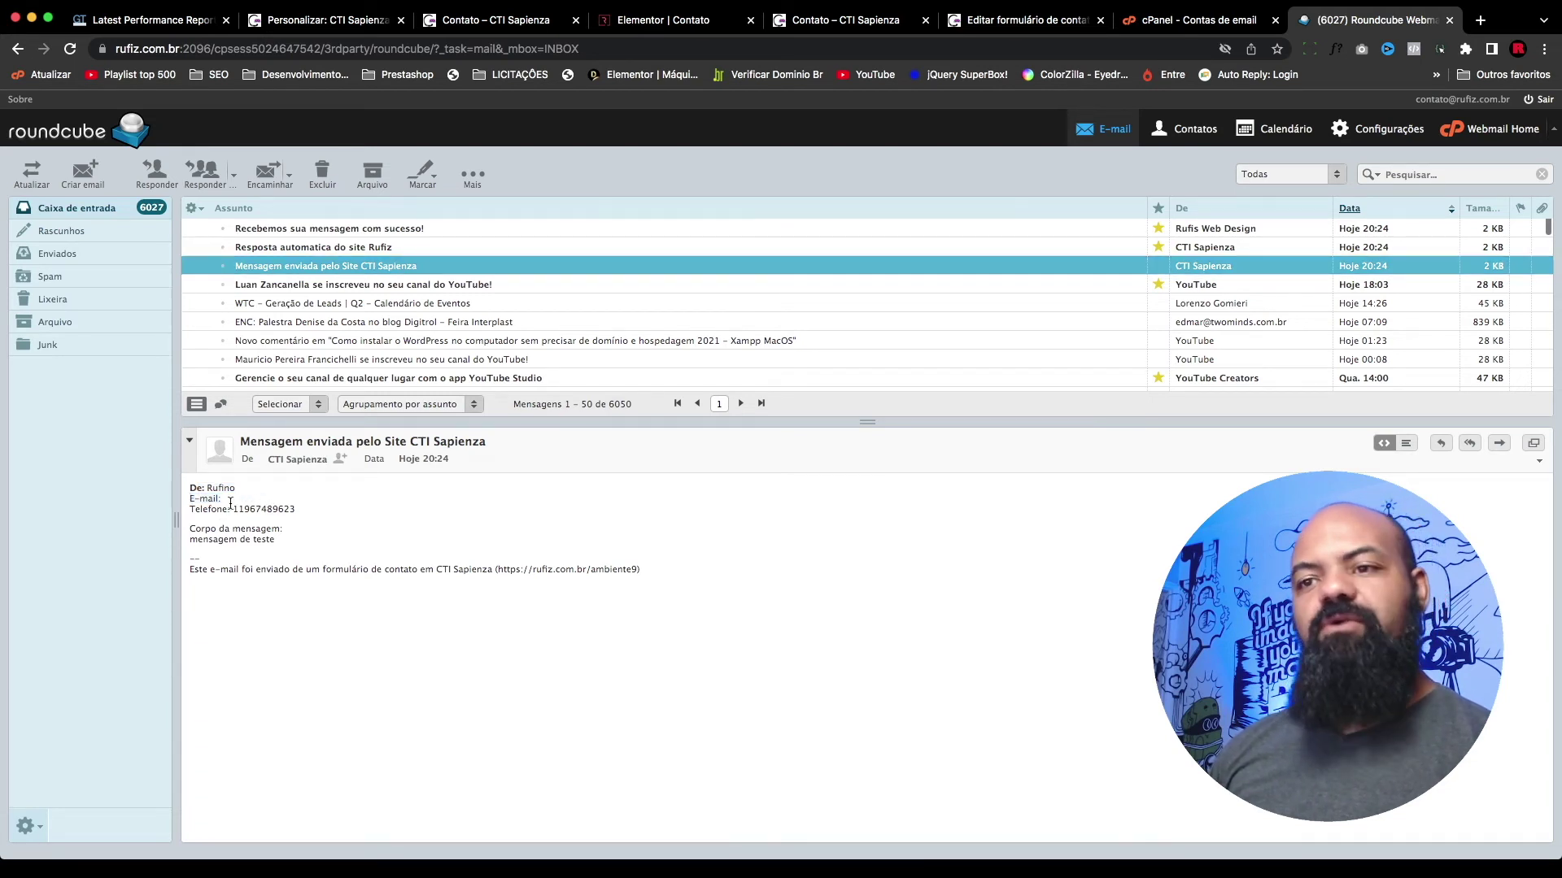
Step: Remove the <b> tags from the De line so it reads 'De: [your-name]'
{"action": "key", "text": "super+6"}
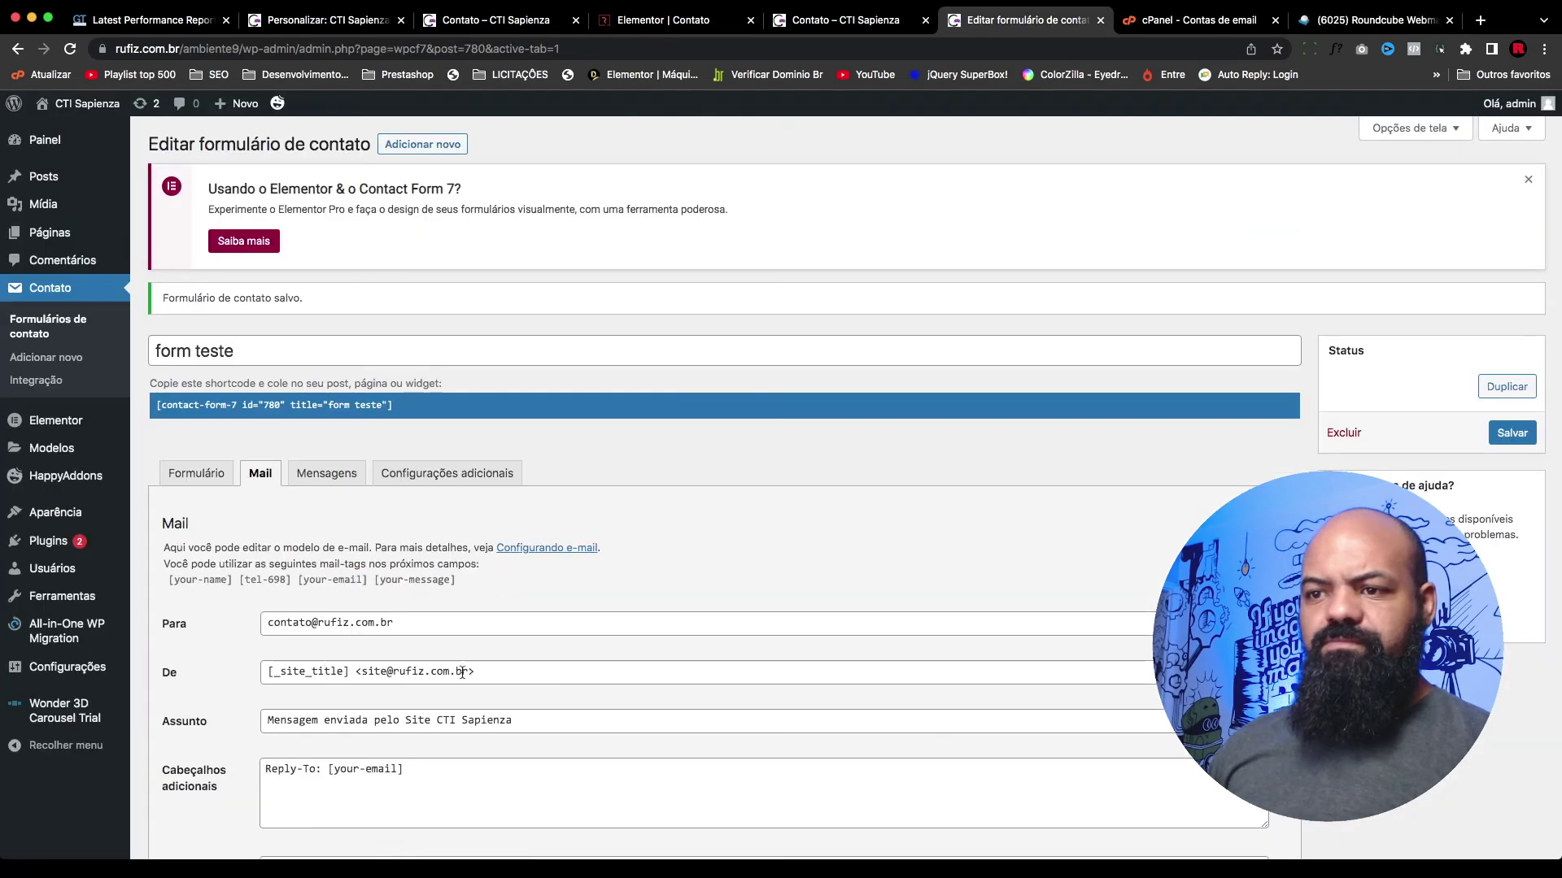
{"action": "scroll", "coordinate": [424, 553], "scroll_direction": "down", "scroll_amount": 3}
{"action": "left_click", "coordinate": [337, 730]}
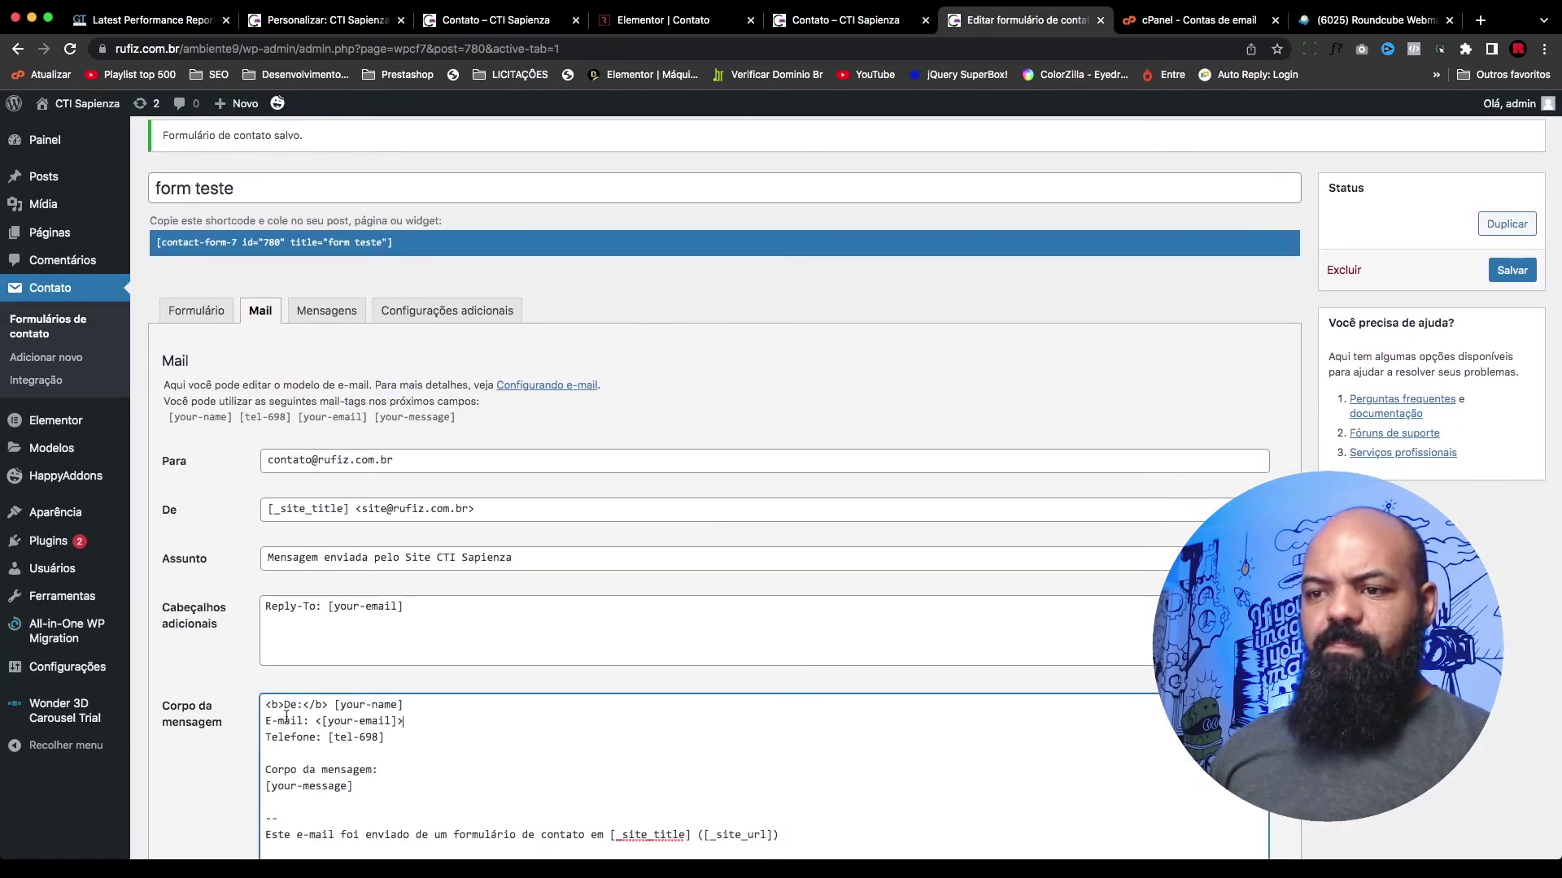
{"action": "left_click_drag", "start_coordinate": [308, 704], "coordinate": [265, 705]}
{"action": "key", "text": "BackSpace"}
{"action": "key", "text": "BackSpace"}
{"action": "scroll", "coordinate": [270, 709], "scroll_direction": "up", "scroll_amount": 1}
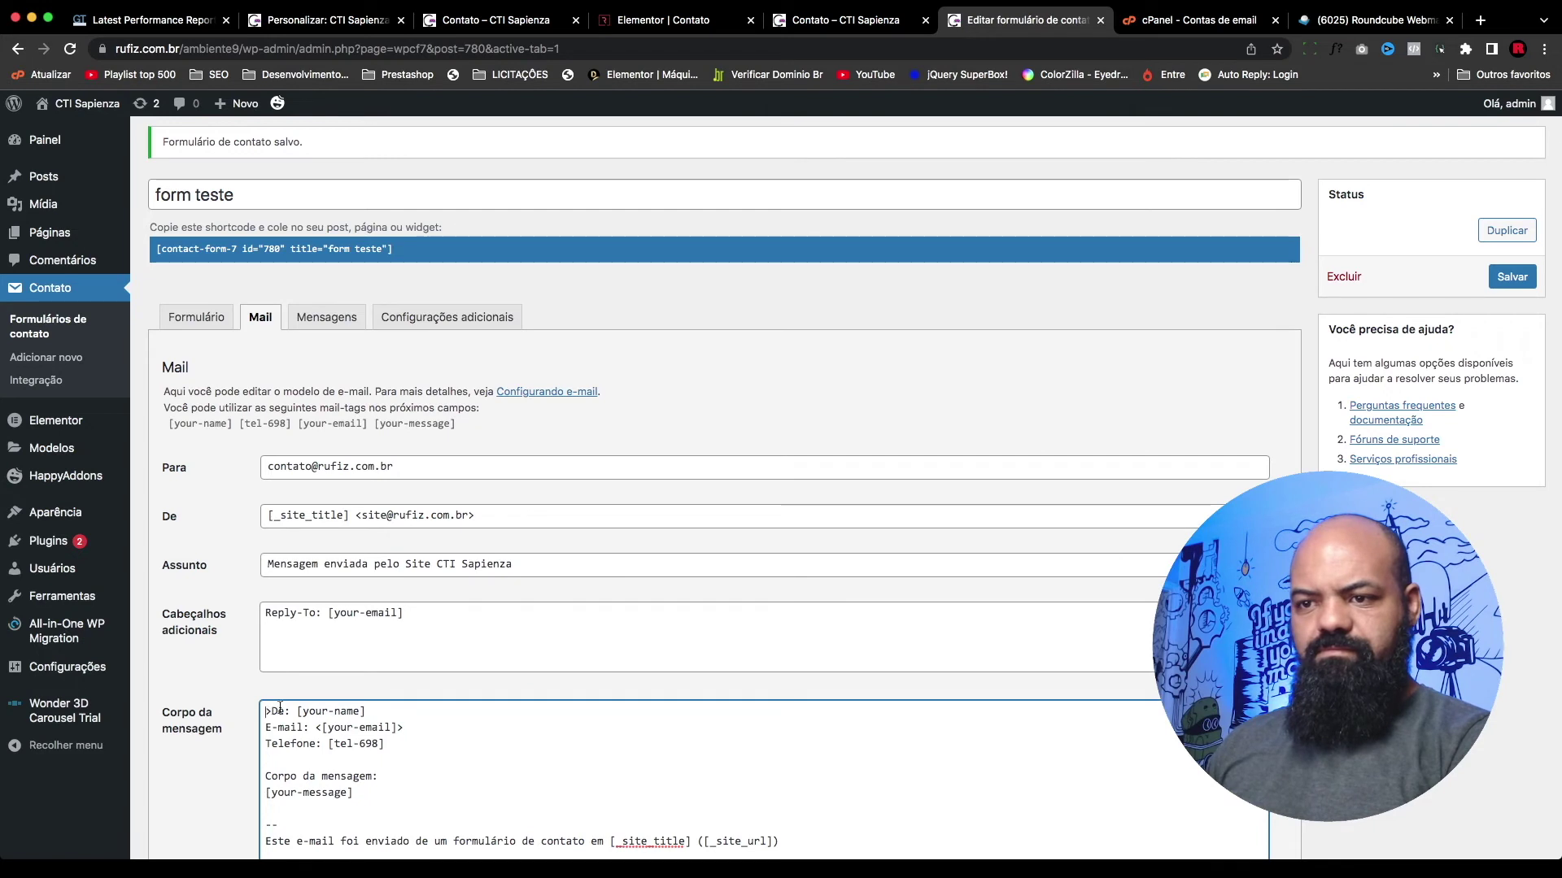
{"action": "left_click_drag", "start_coordinate": [273, 711], "coordinate": [249, 716]}
{"action": "key", "text": "BackSpace"}
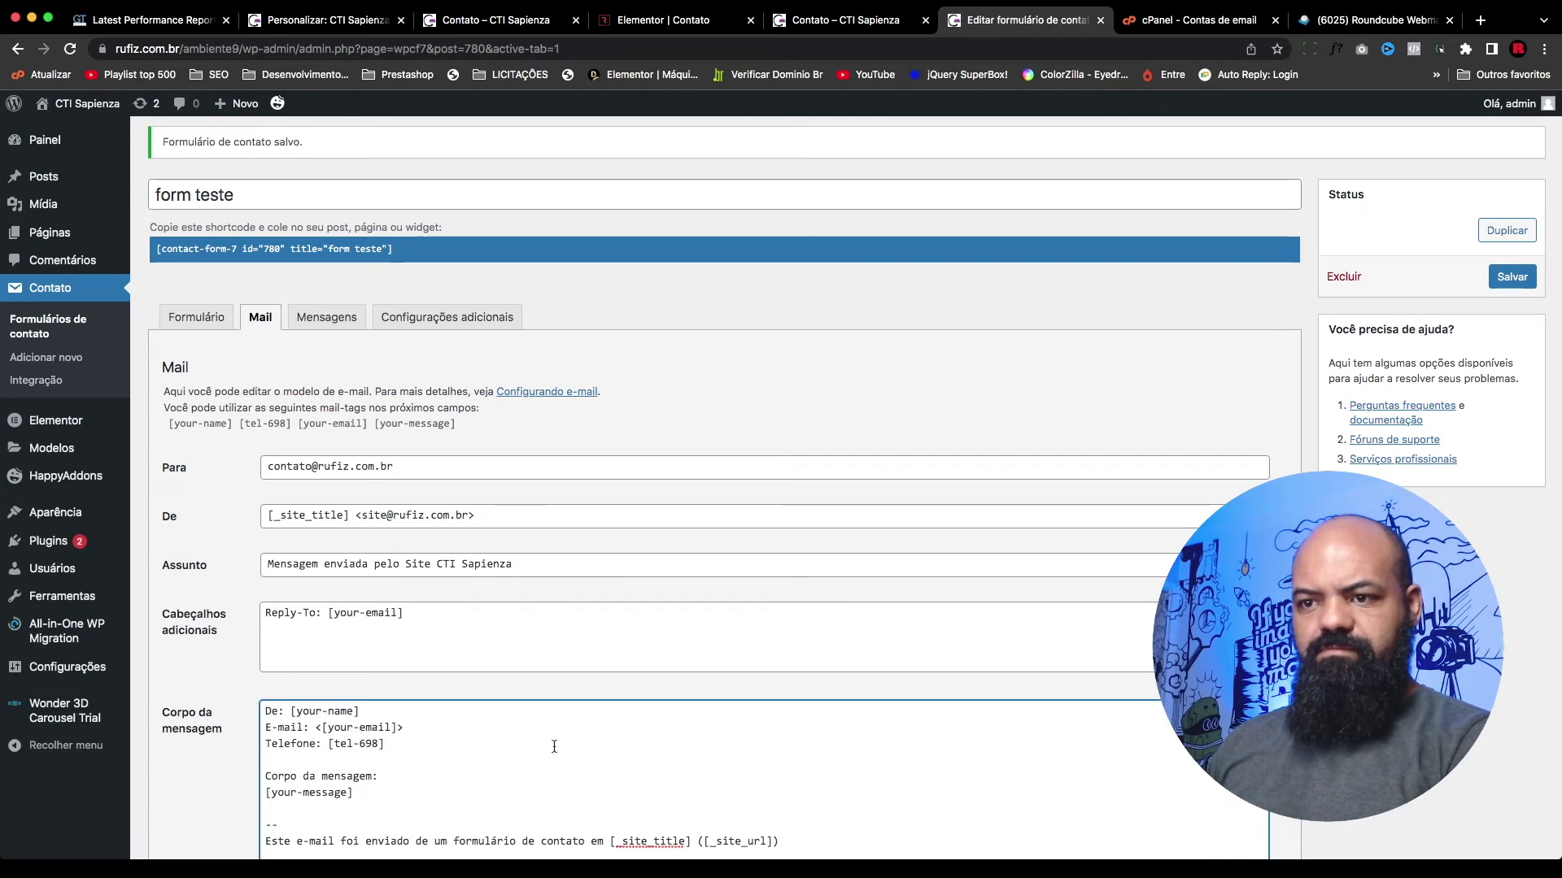
Step: Add a plain [your-email] line, without angle brackets, below Telefone in the mail body
{"action": "left_click", "coordinate": [466, 761]}
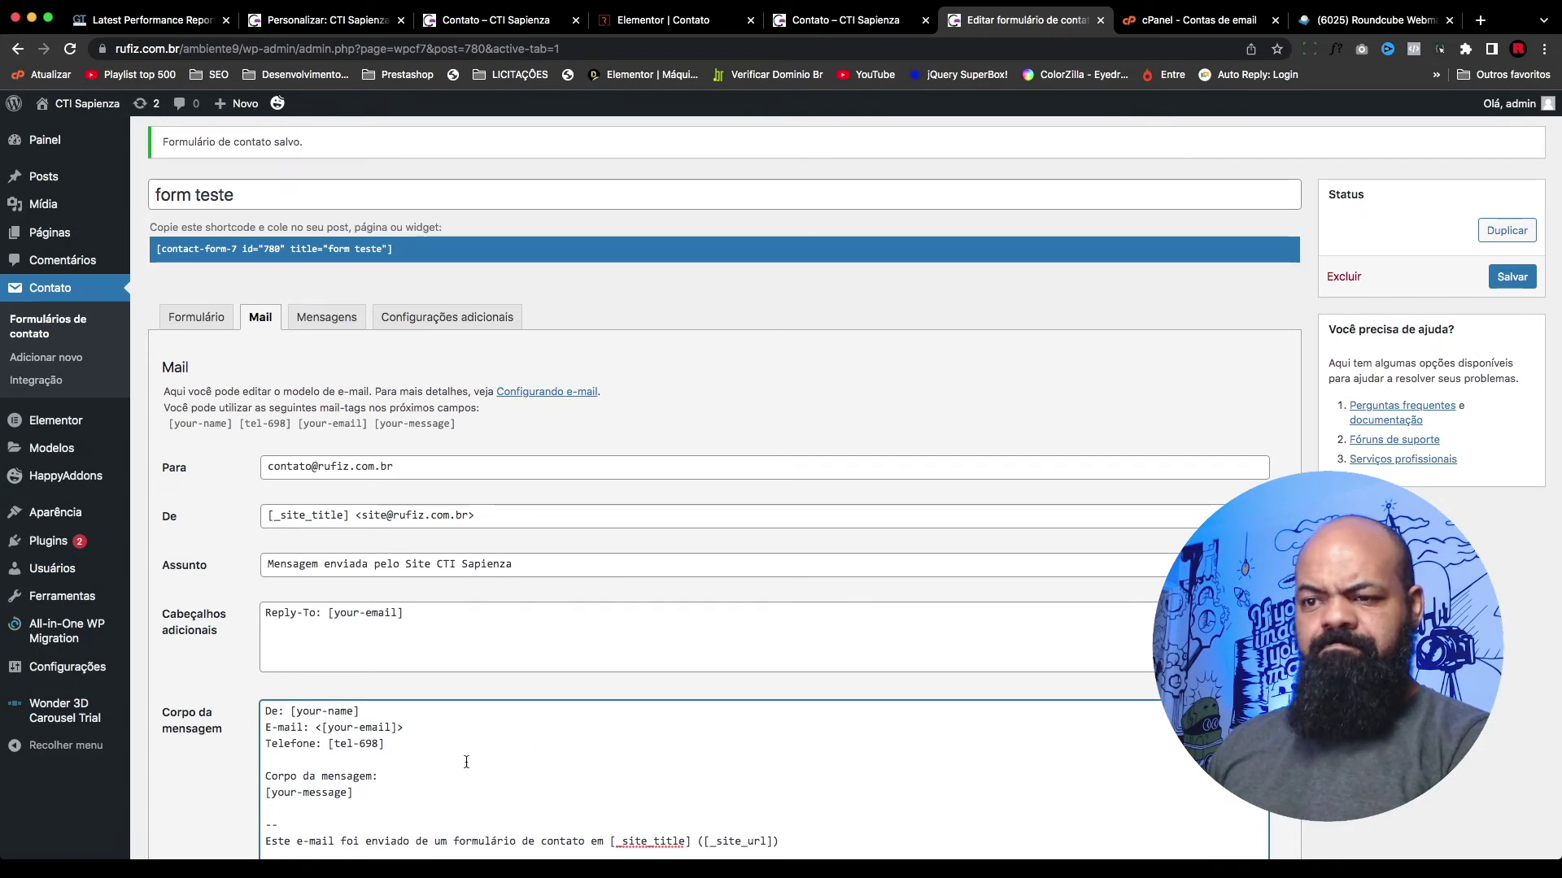
{"action": "key", "text": "Left"}
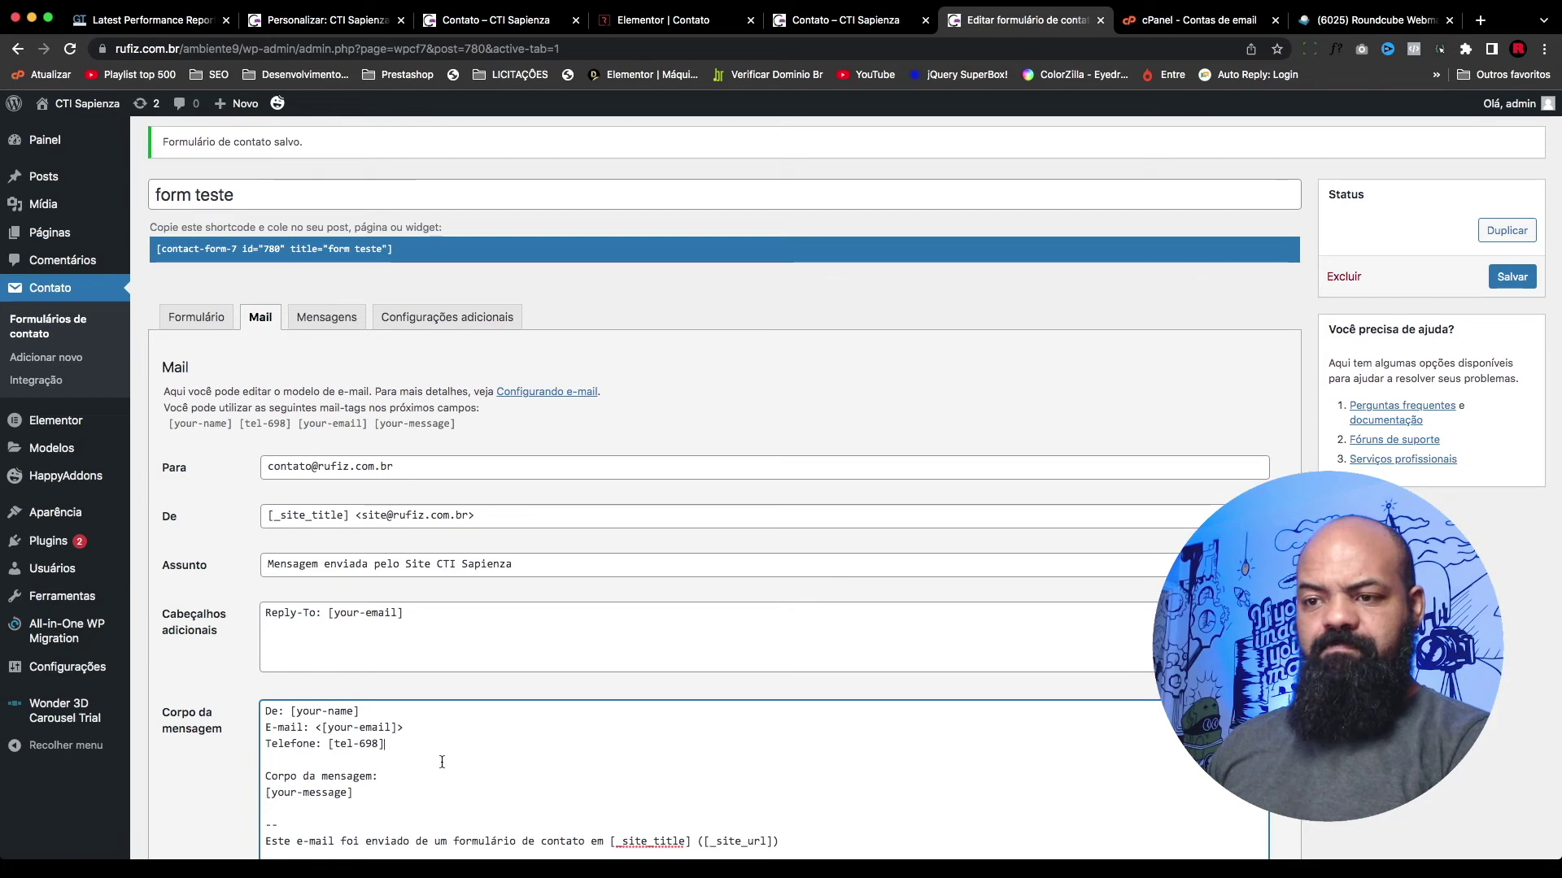
{"action": "left_click_drag", "start_coordinate": [405, 728], "coordinate": [322, 729]}
{"action": "key", "text": "ctrl+c"}
{"action": "left_click", "coordinate": [377, 760]}
{"action": "key", "text": "ctrl+v"}
{"action": "key", "text": "BackSpace"}
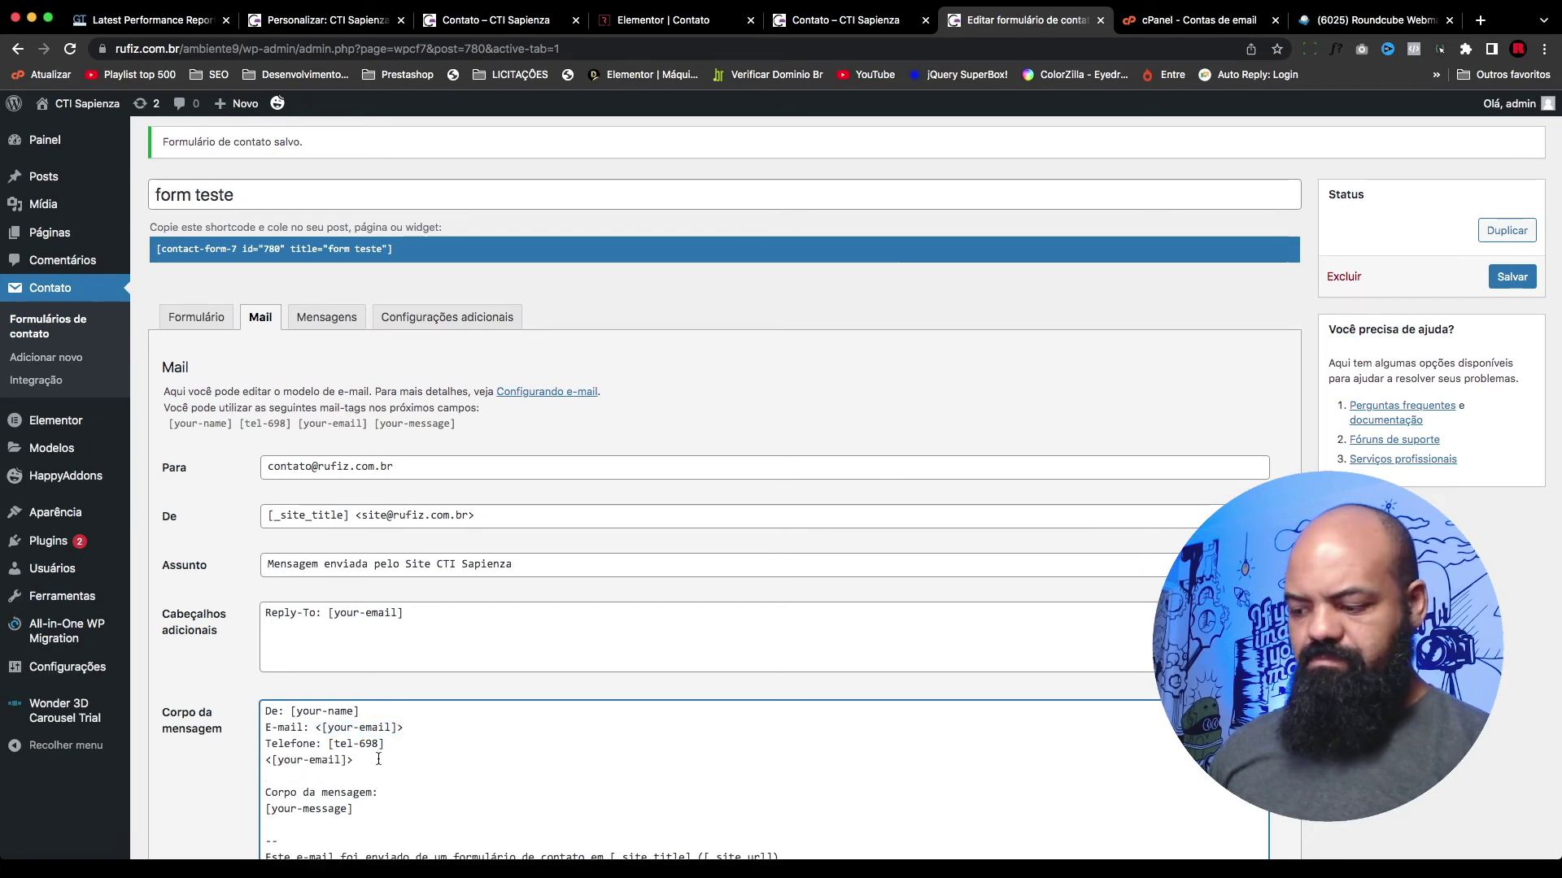
{"action": "left_click", "coordinate": [269, 762]}
{"action": "key", "text": "BackSpace"}
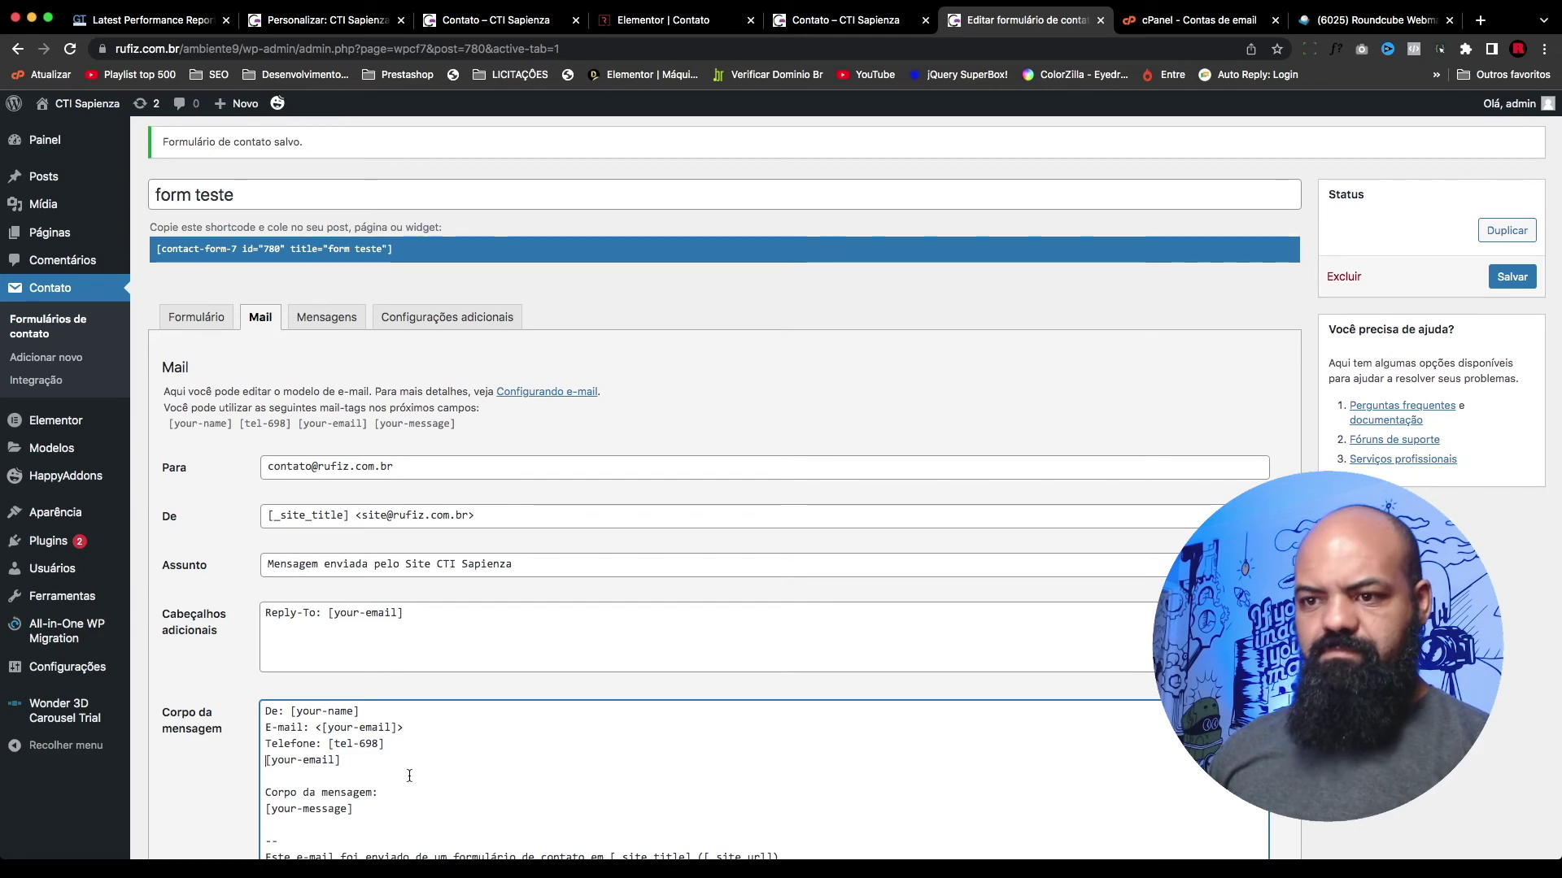
{"action": "left_click", "coordinate": [407, 743]}
{"action": "key", "text": "Return"}
{"action": "scroll", "coordinate": [543, 704], "scroll_direction": "down", "scroll_amount": 6}
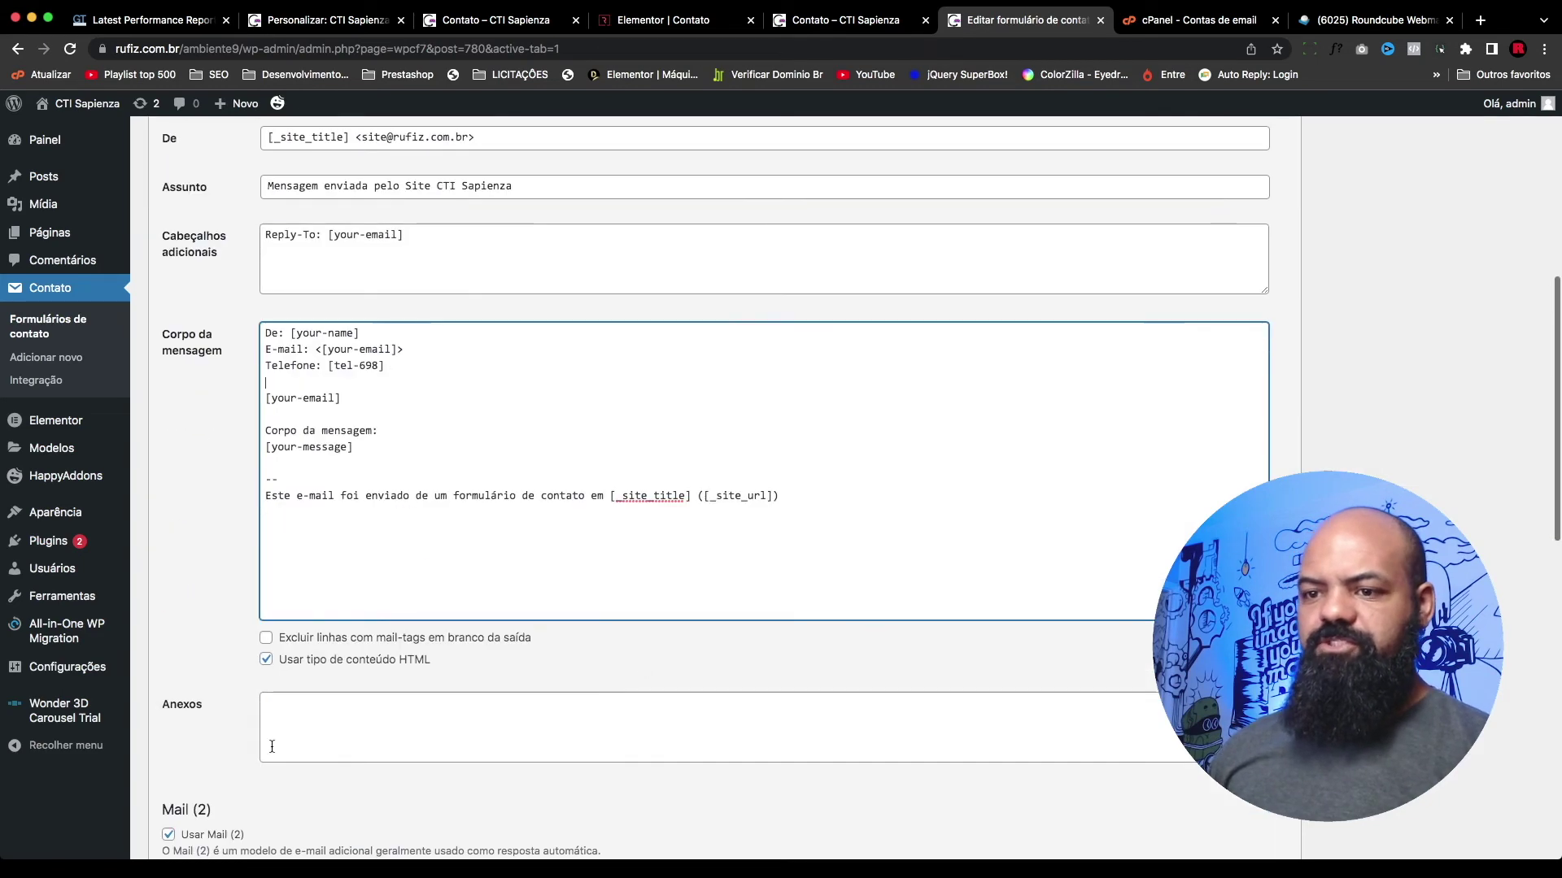
{"action": "scroll", "coordinate": [569, 708], "scroll_direction": "up", "scroll_amount": 8}
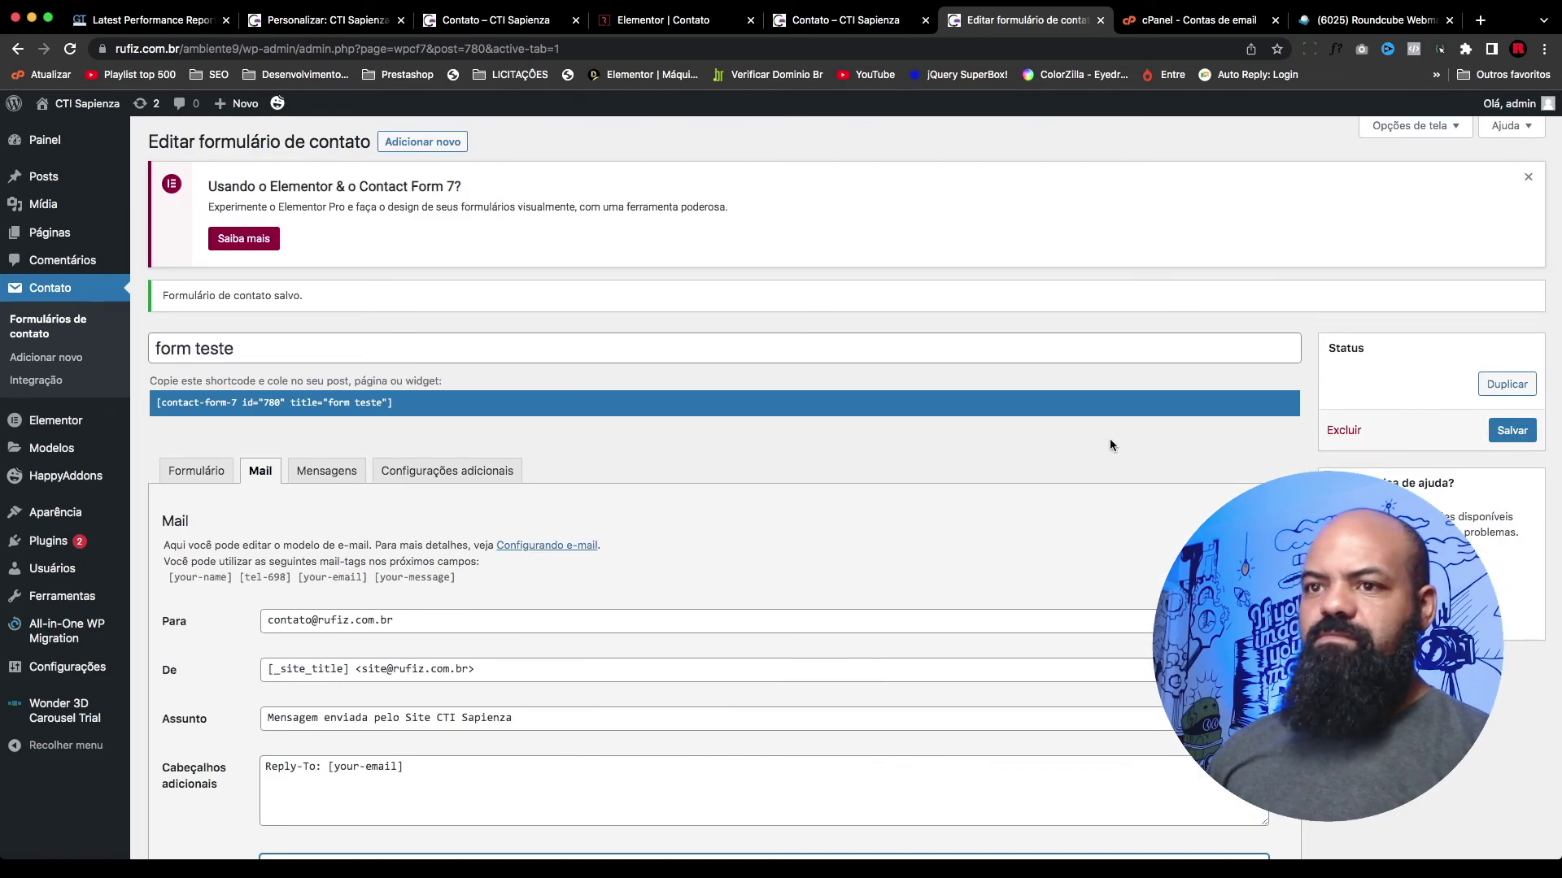
Step: Save the 'form teste' contact form and display its Formulário template
{"action": "left_click", "coordinate": [1511, 431]}
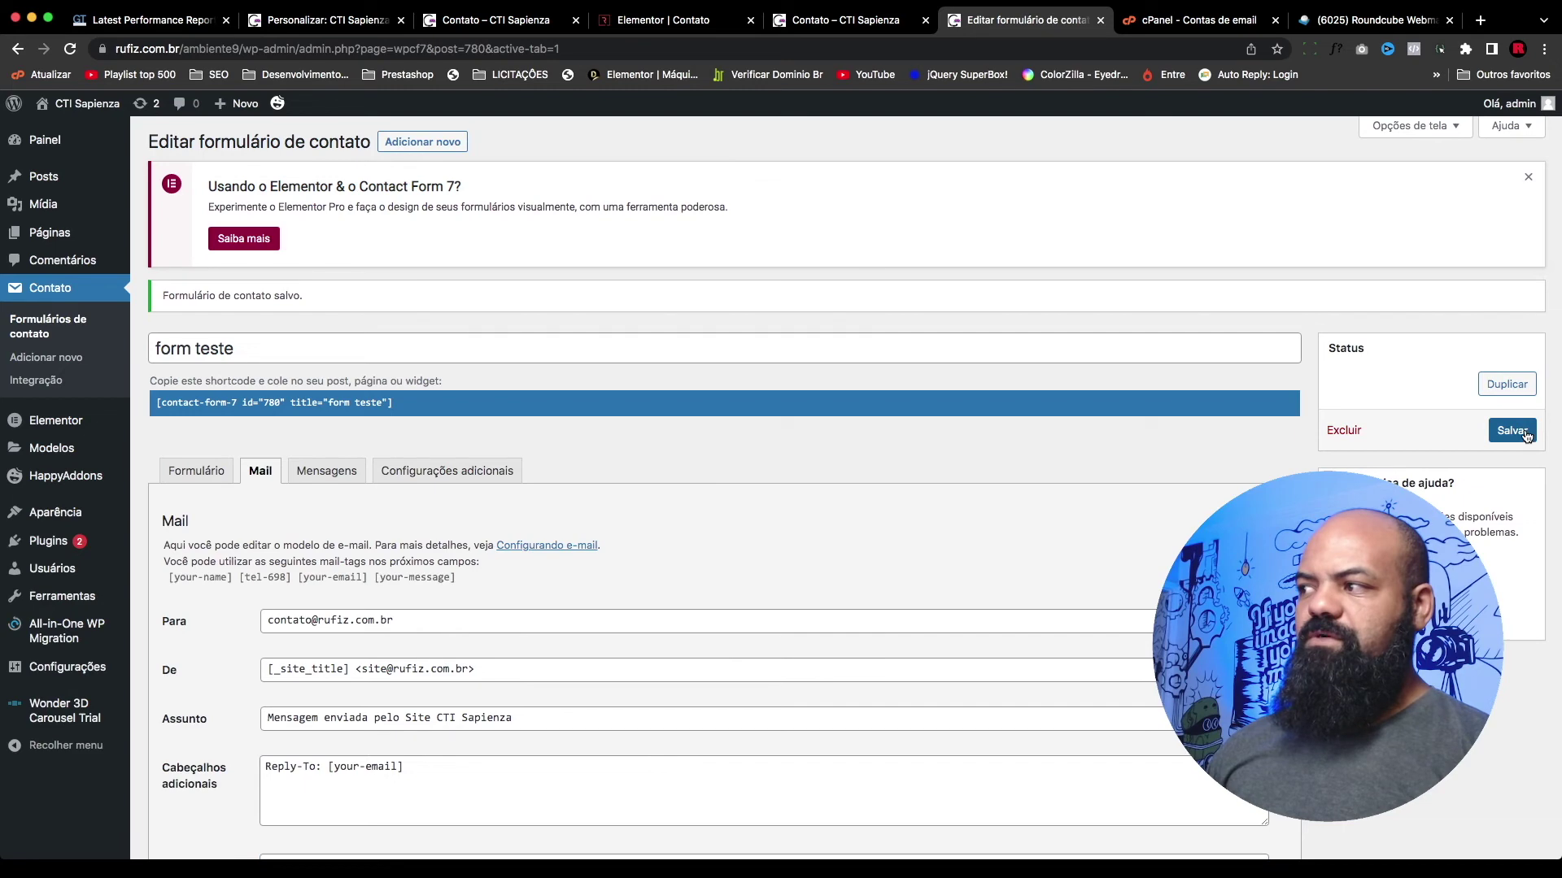
{"action": "left_click", "coordinate": [183, 480]}
{"action": "left_click", "coordinate": [186, 480]}
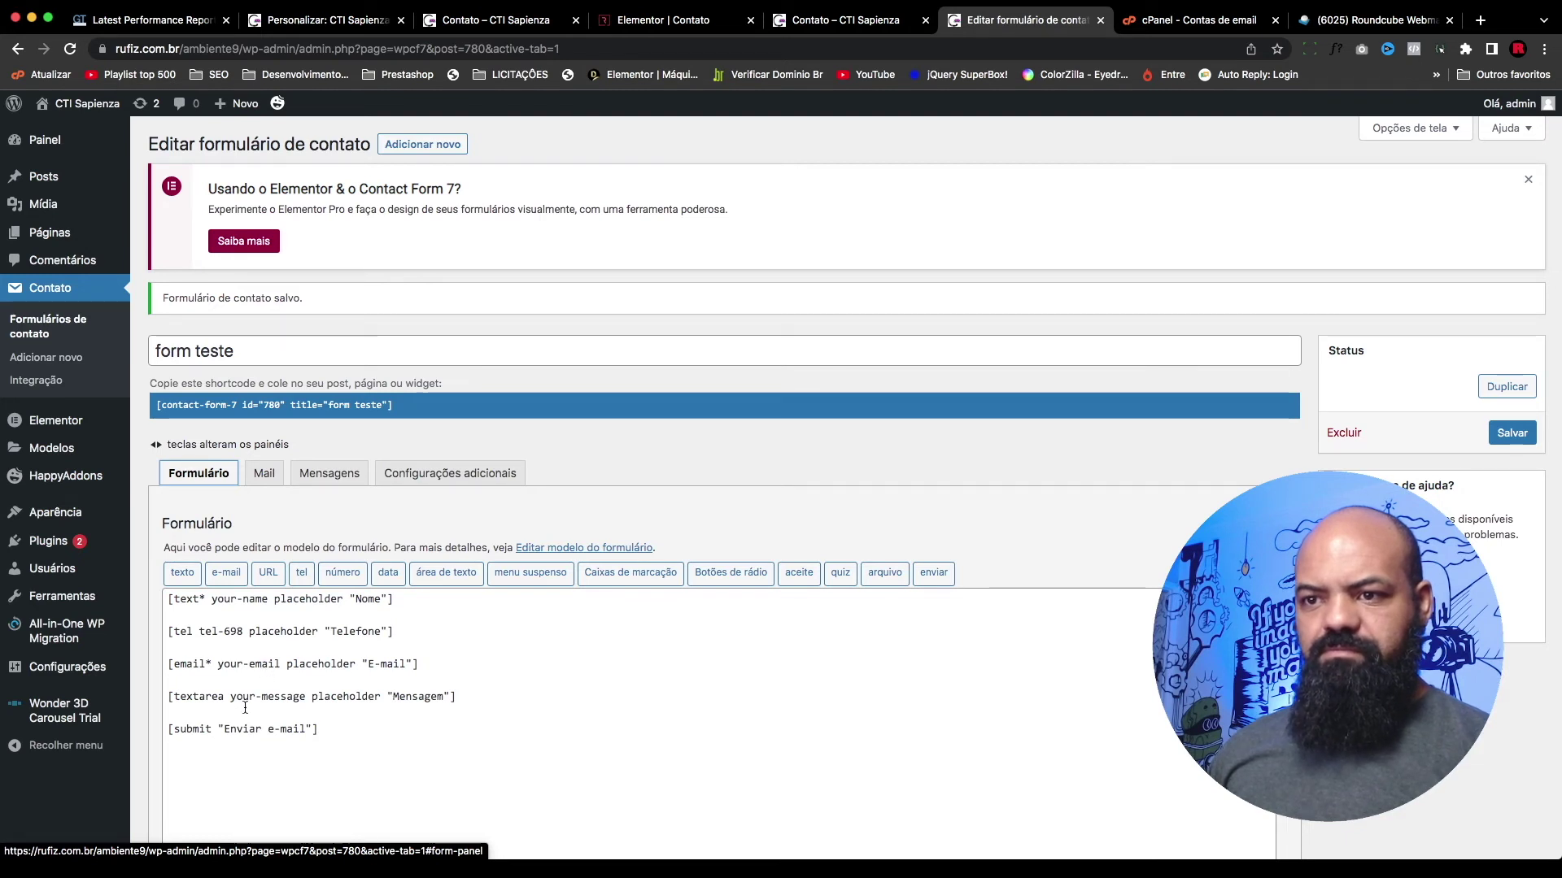
Step: Make the phone field required by changing its tag to [tel* tel-698], and save the form
{"action": "left_click", "coordinate": [197, 635]}
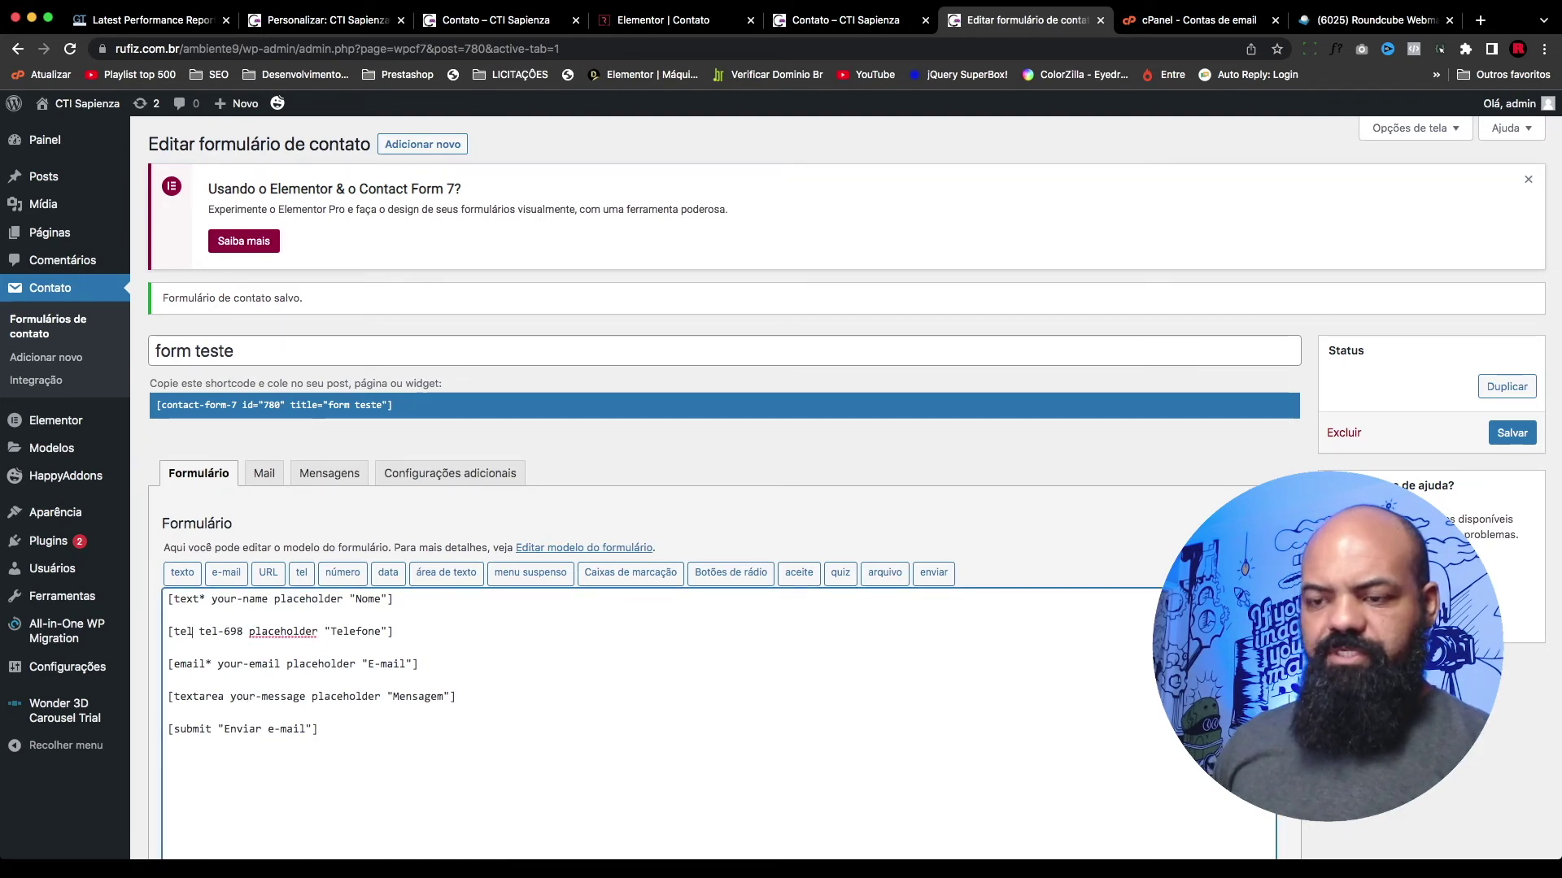
{"action": "type", "text": "*"}
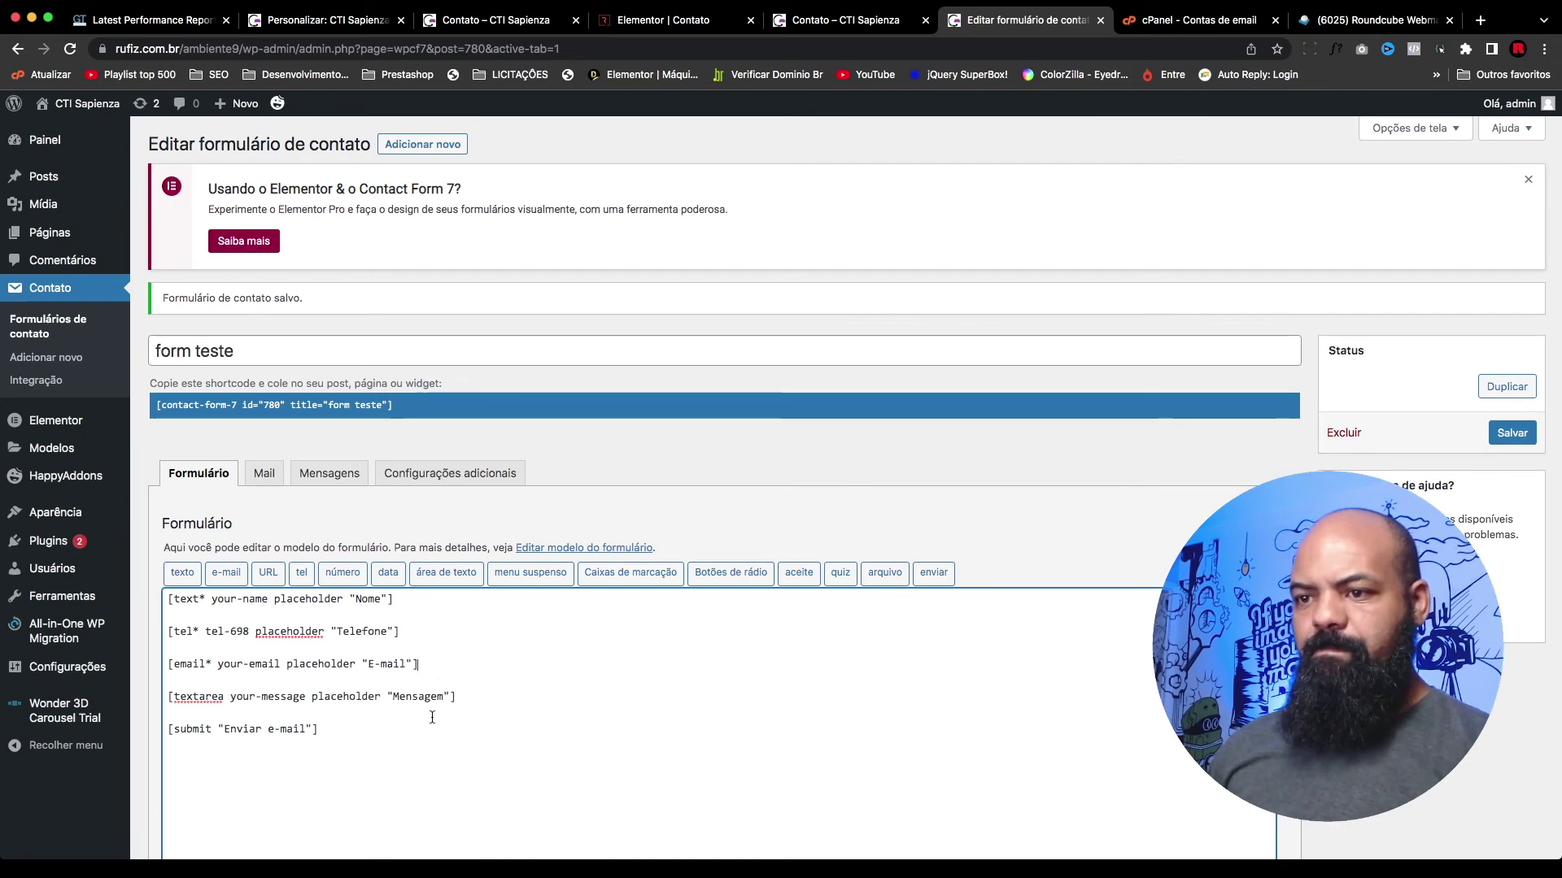
{"action": "left_click", "coordinate": [1511, 433]}
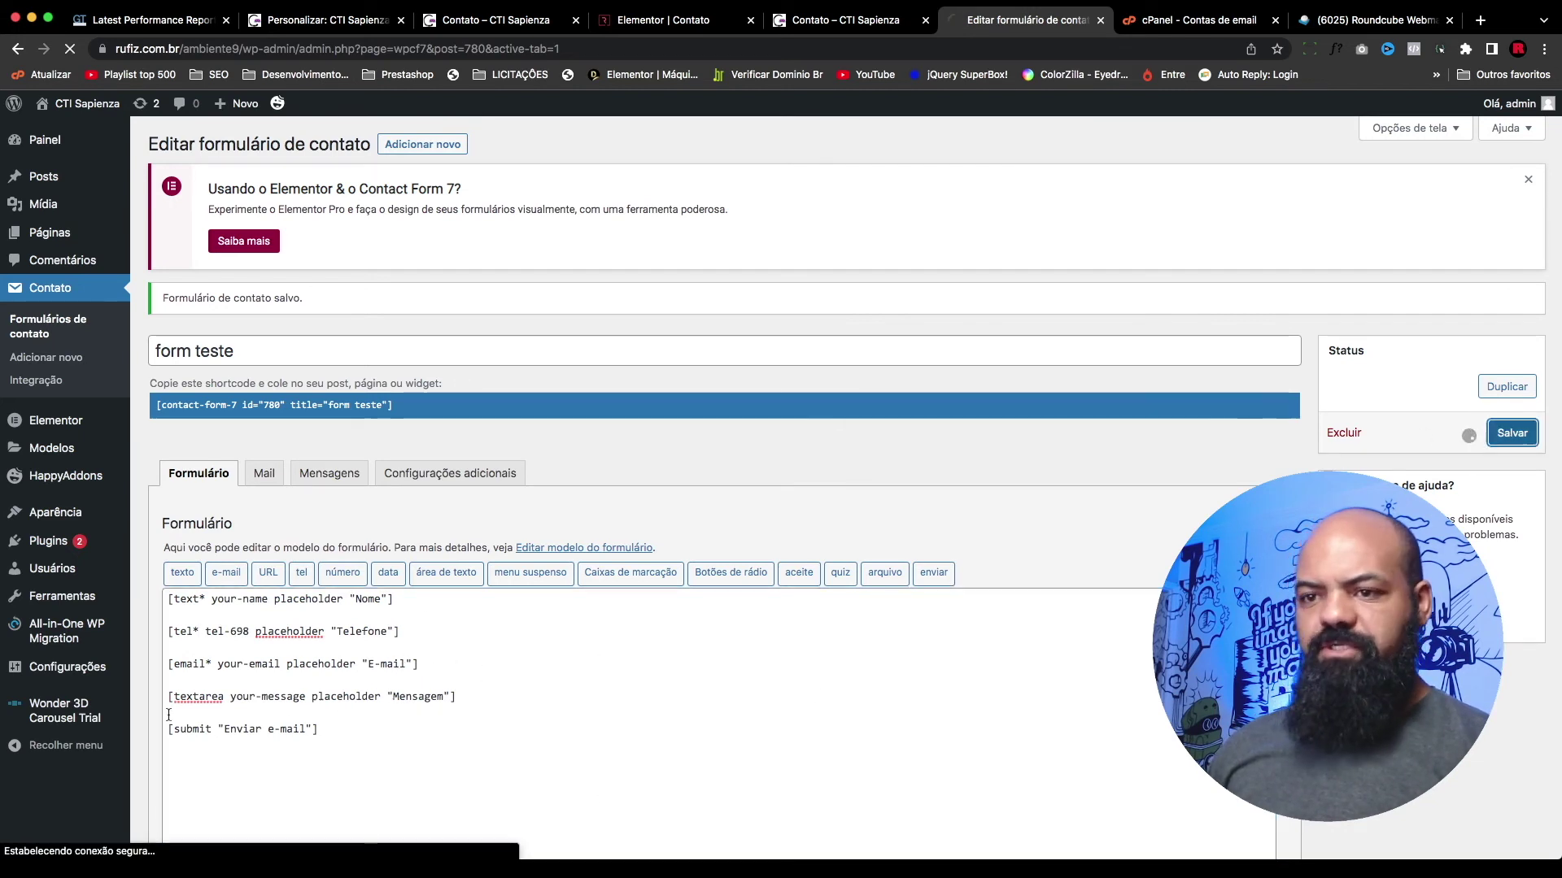
Step: Reload the contact page preview so it loads the saved form
{"action": "left_click", "coordinate": [262, 474]}
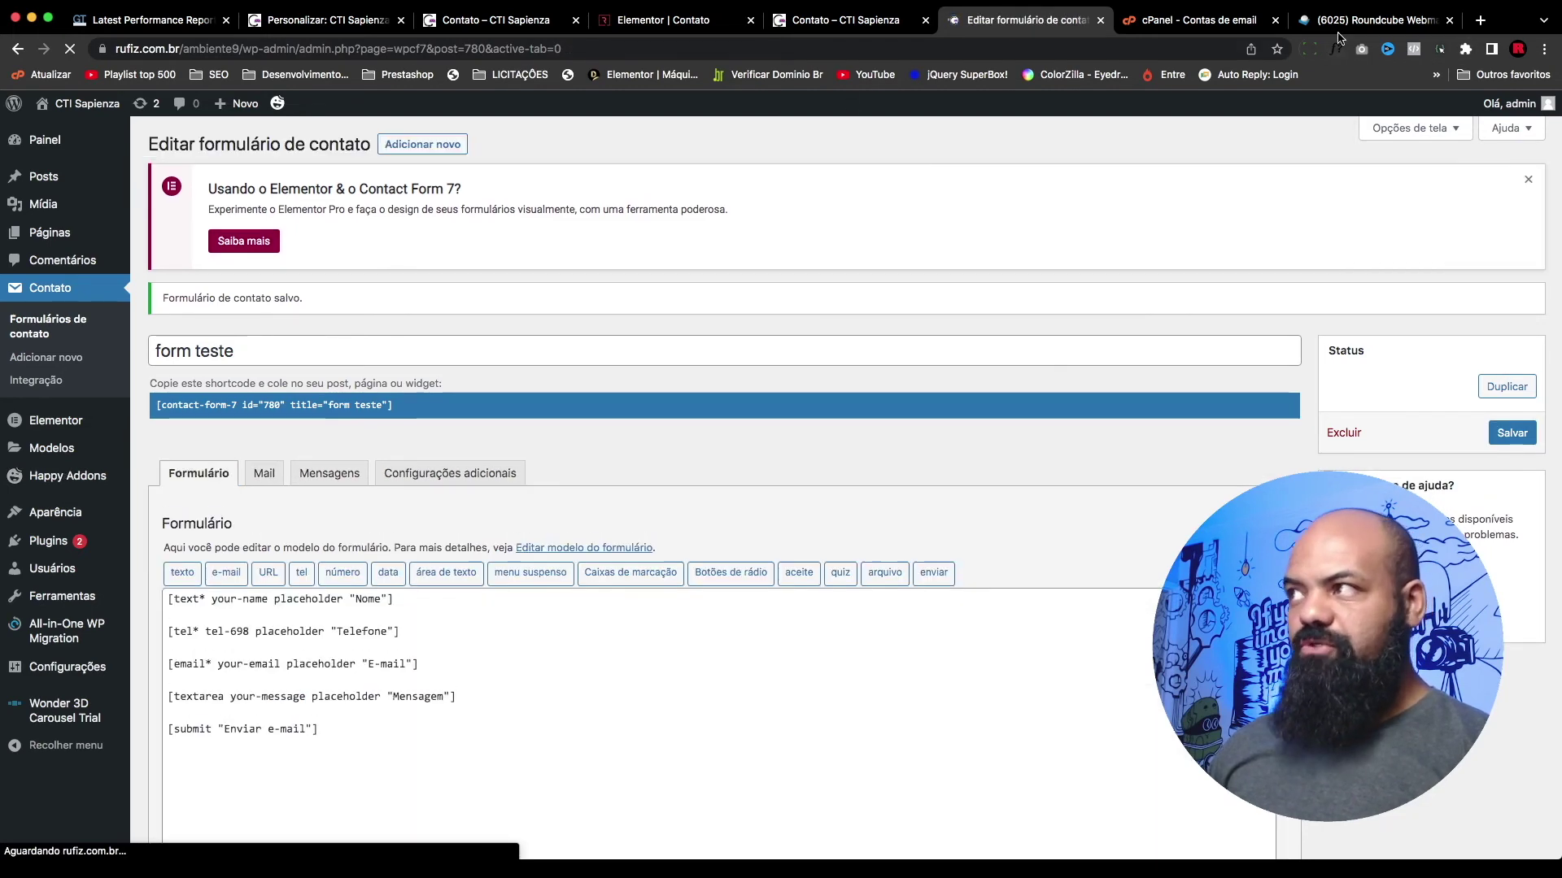
{"action": "left_click", "coordinate": [838, 20]}
{"action": "key", "text": "super+r"}
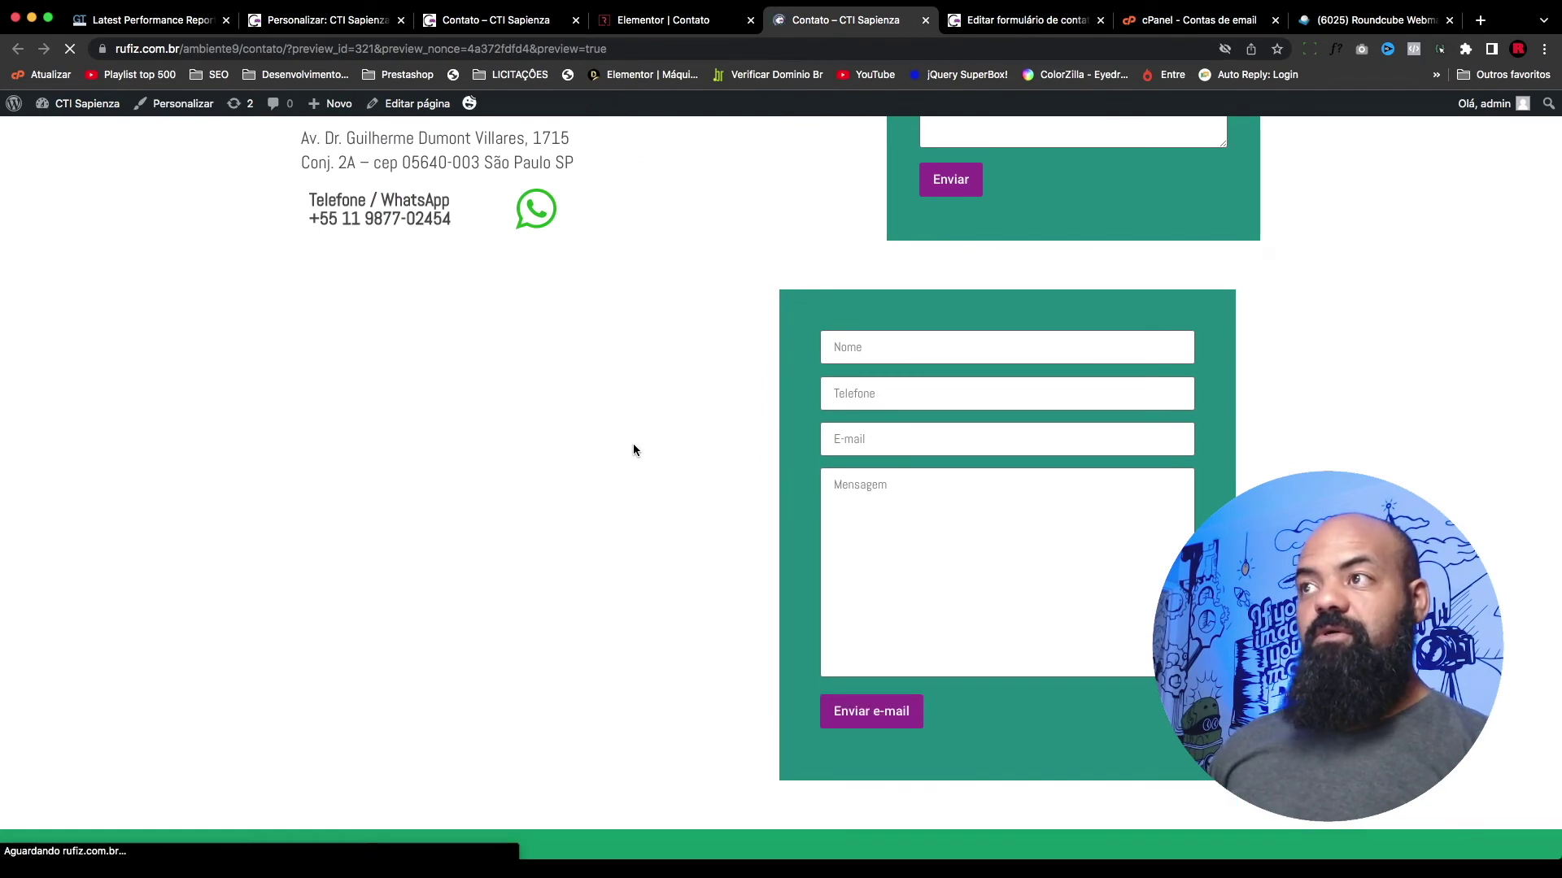
Step: Fill in the sender's name, phone number and e-mail address on the contact form
{"action": "left_click", "coordinate": [887, 347]}
{"action": "type", "text": "rufis"}
{"action": "key", "text": "Tab"}
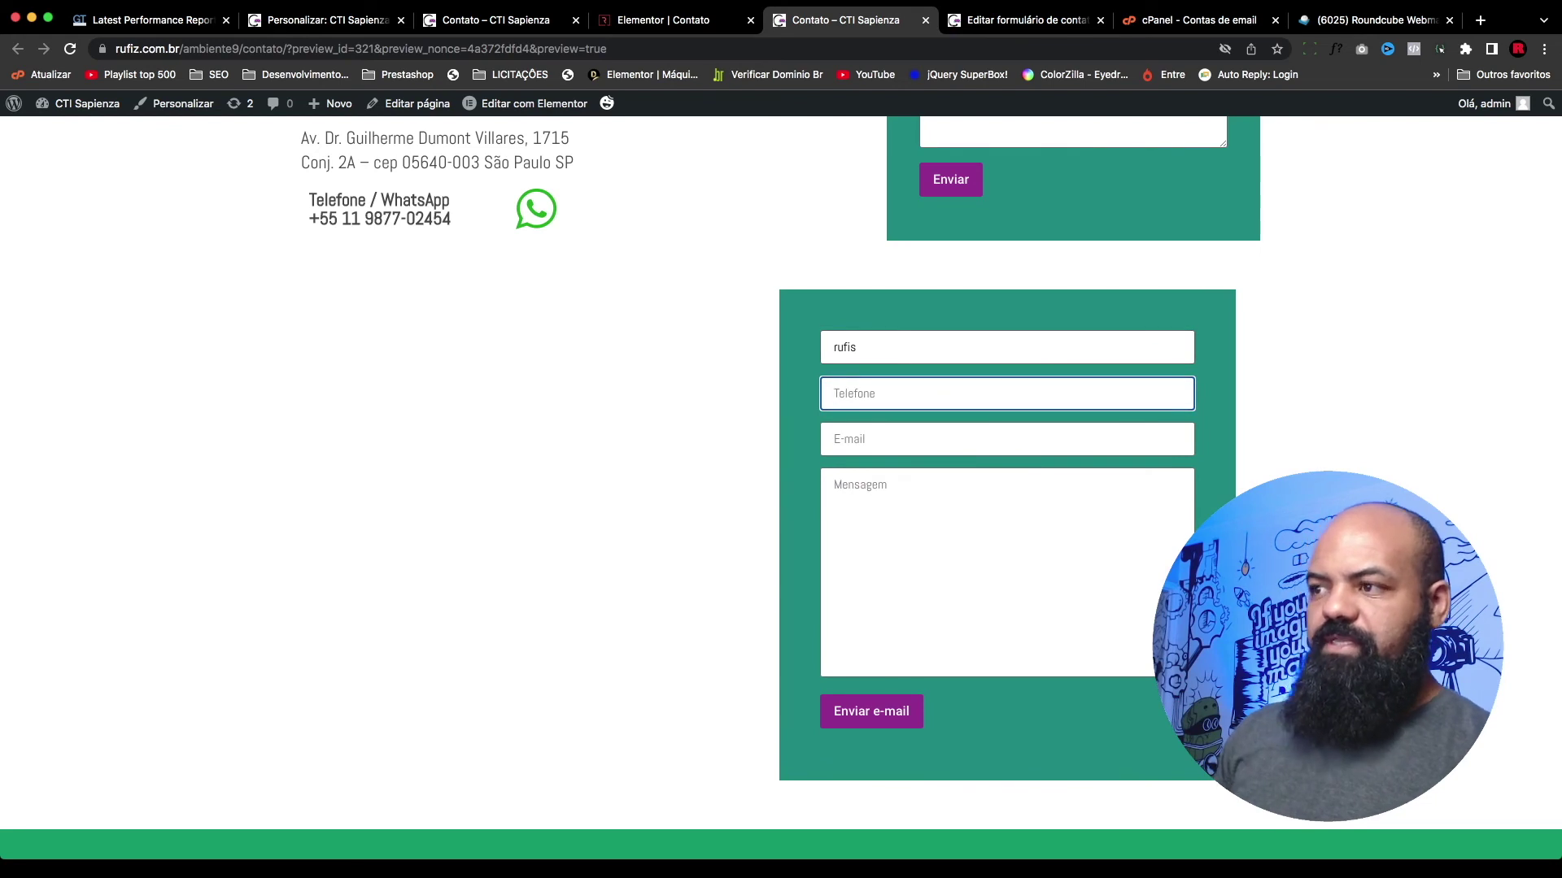
{"action": "type", "text": "119999"}
{"action": "key", "text": "Tab"}
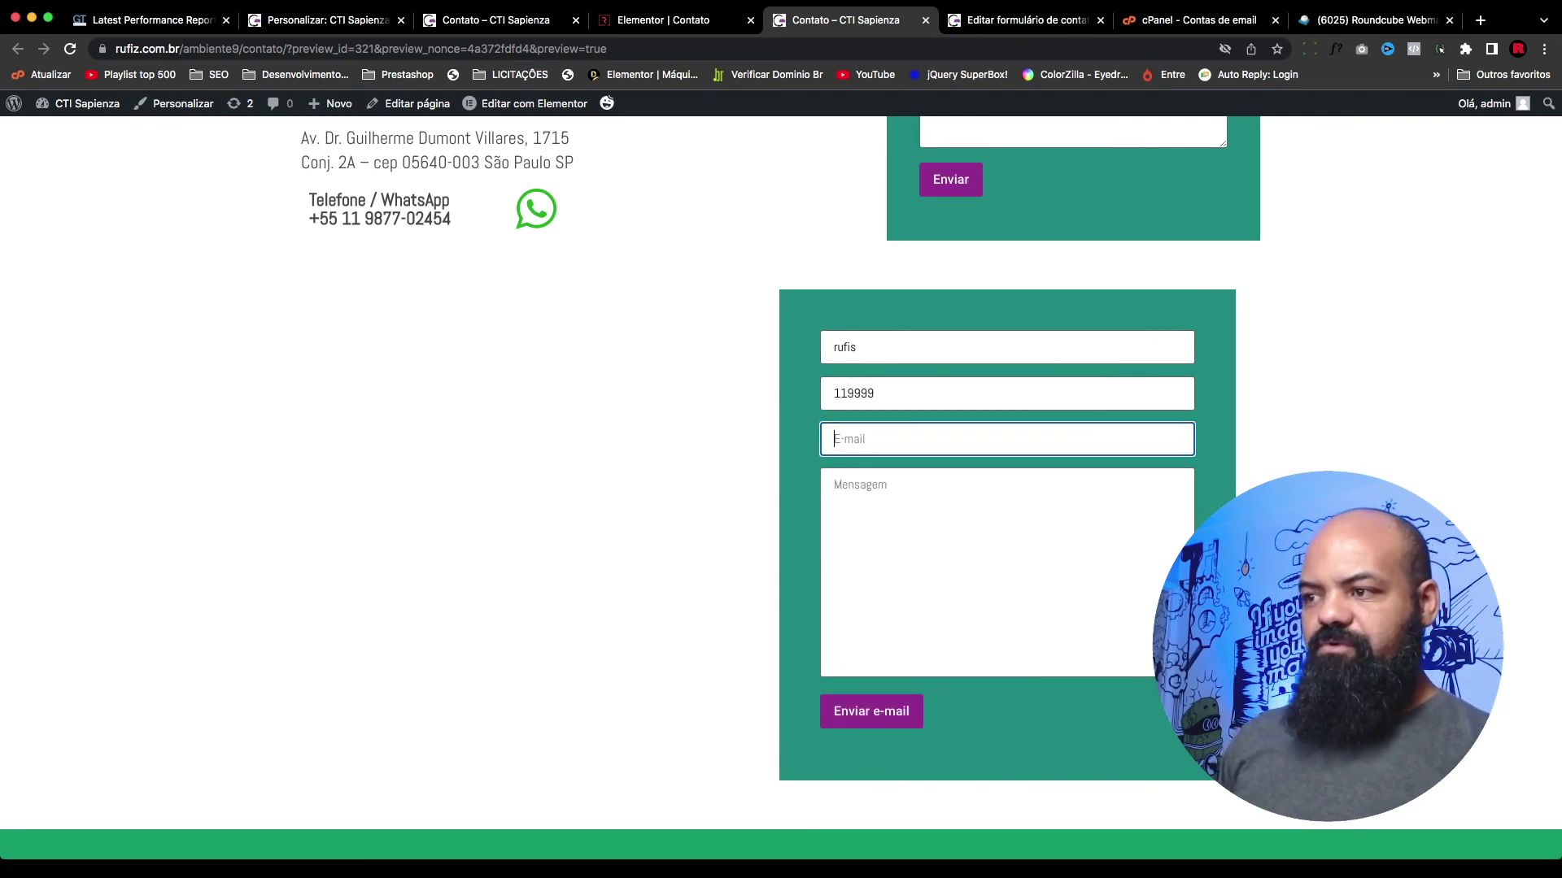
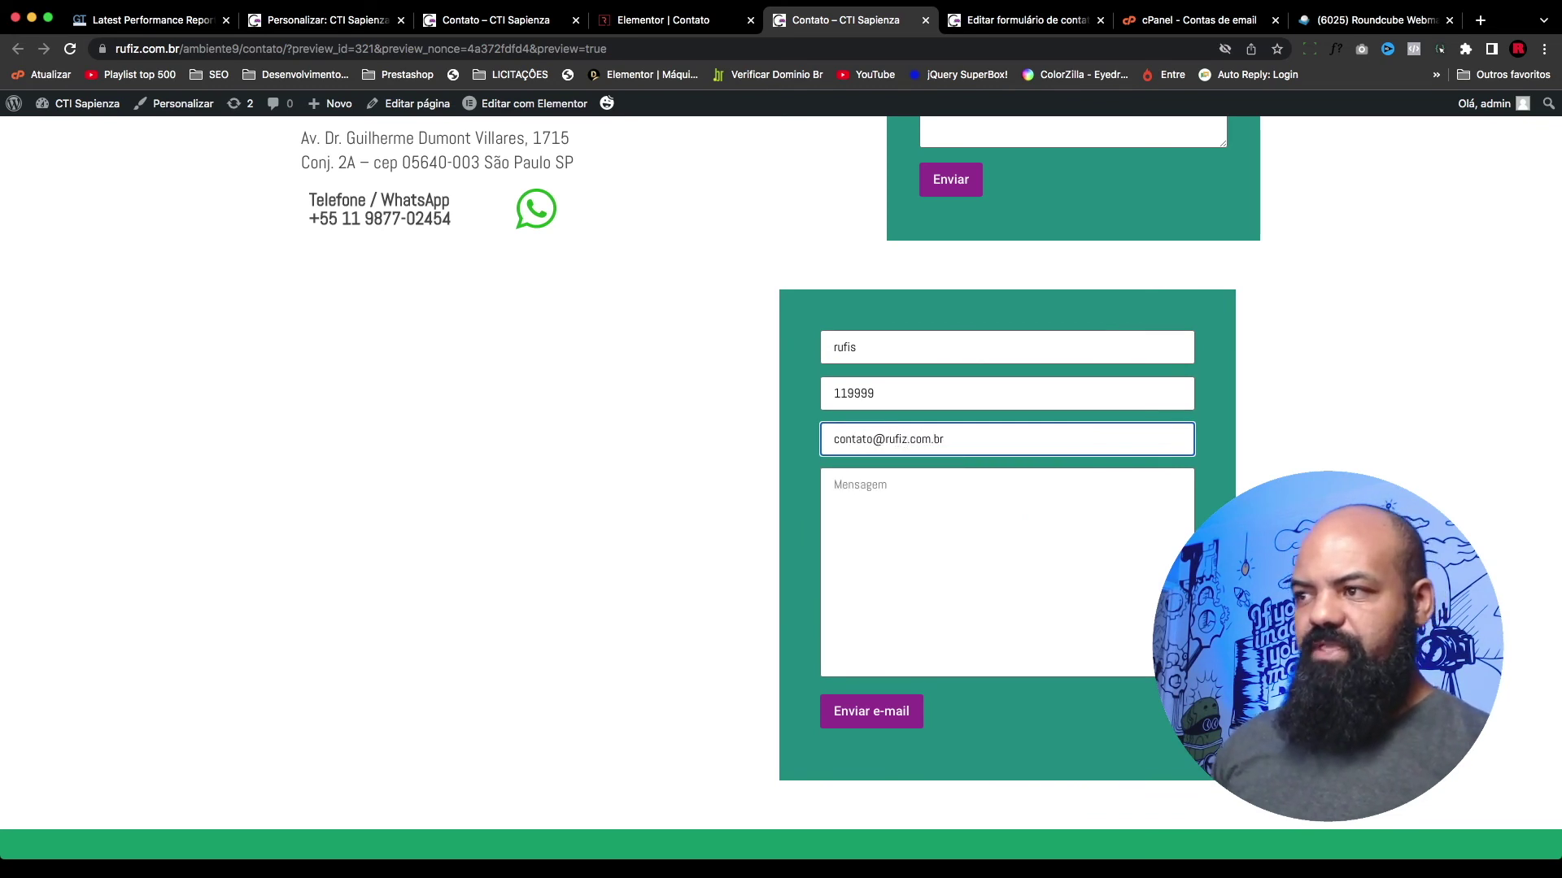
{"action": "double_click", "coordinate": [843, 447]}
{"action": "type", "text": "teste"}
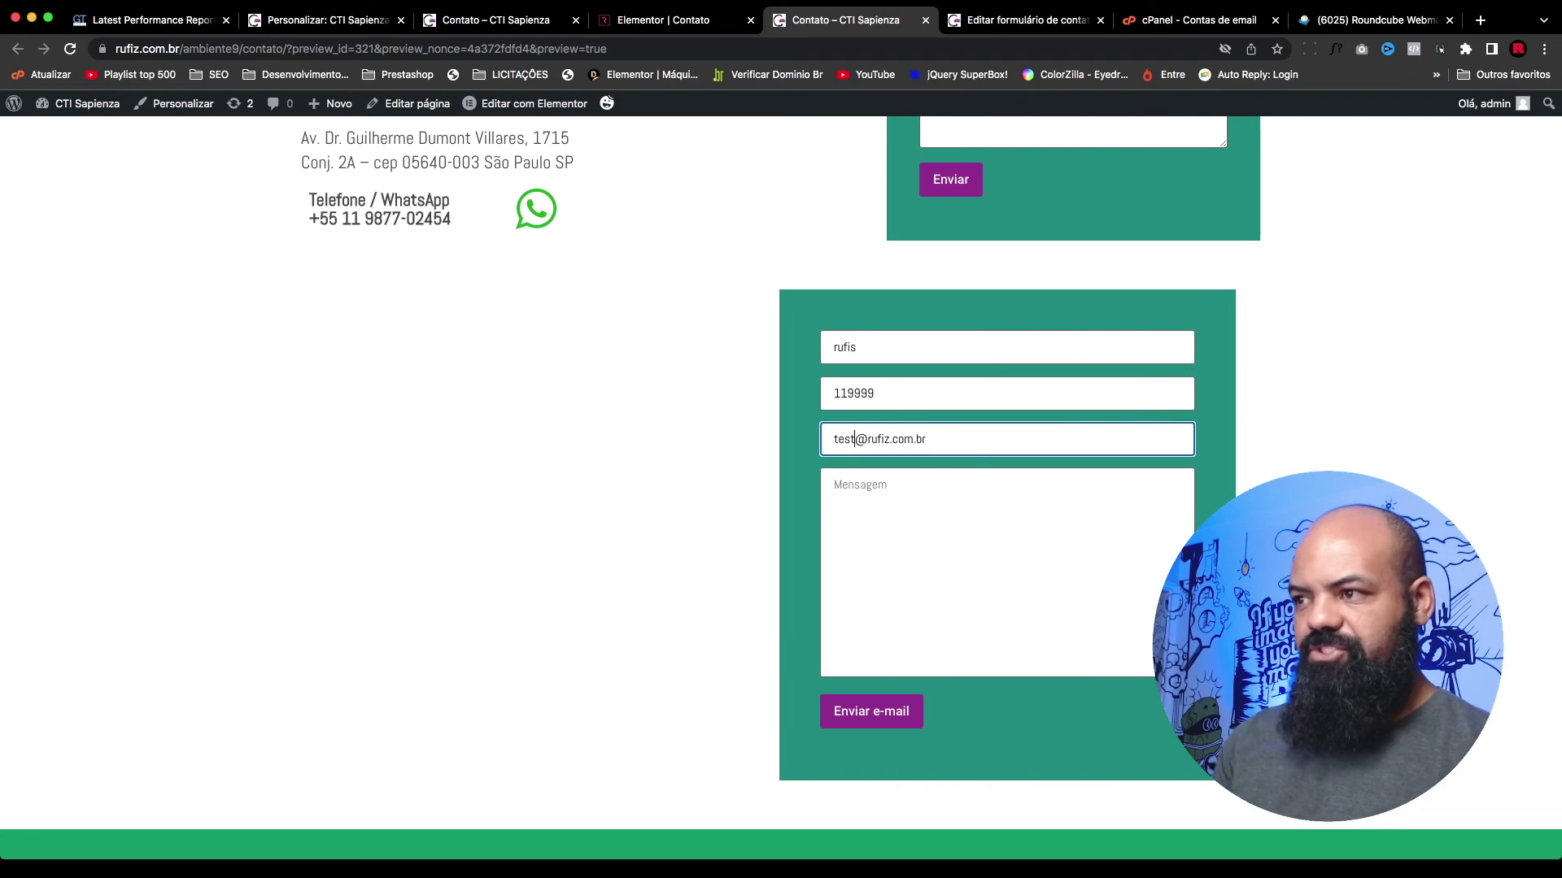
Step: Enter a short test message, submit the form and go to the Roundcube inbox
{"action": "left_click", "coordinate": [847, 516]}
{"action": "type", "text": "teste 4"}
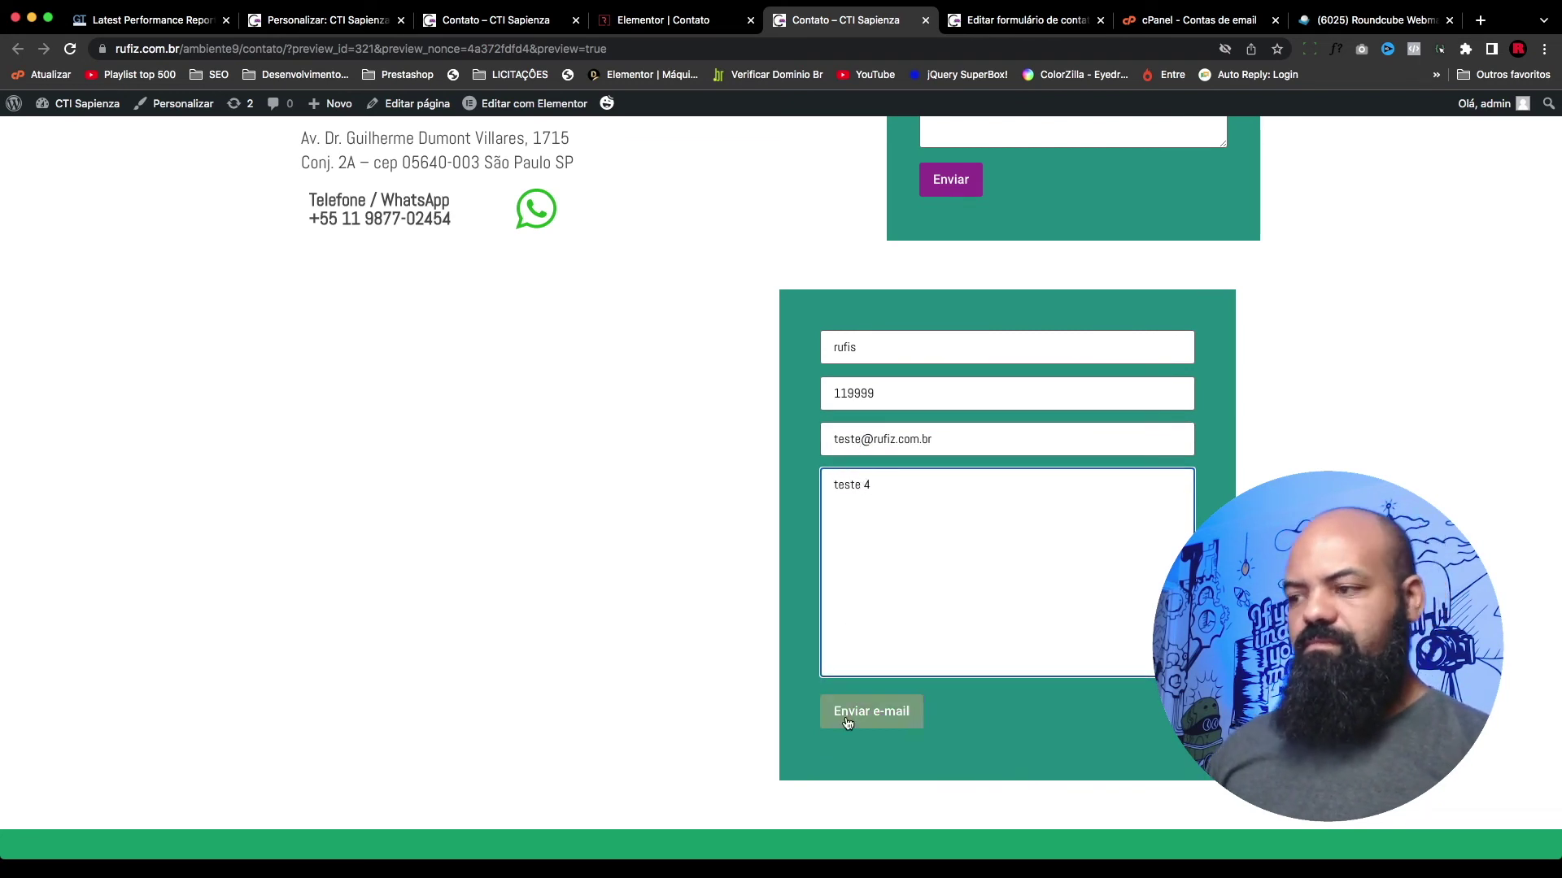
{"action": "left_click", "coordinate": [887, 713]}
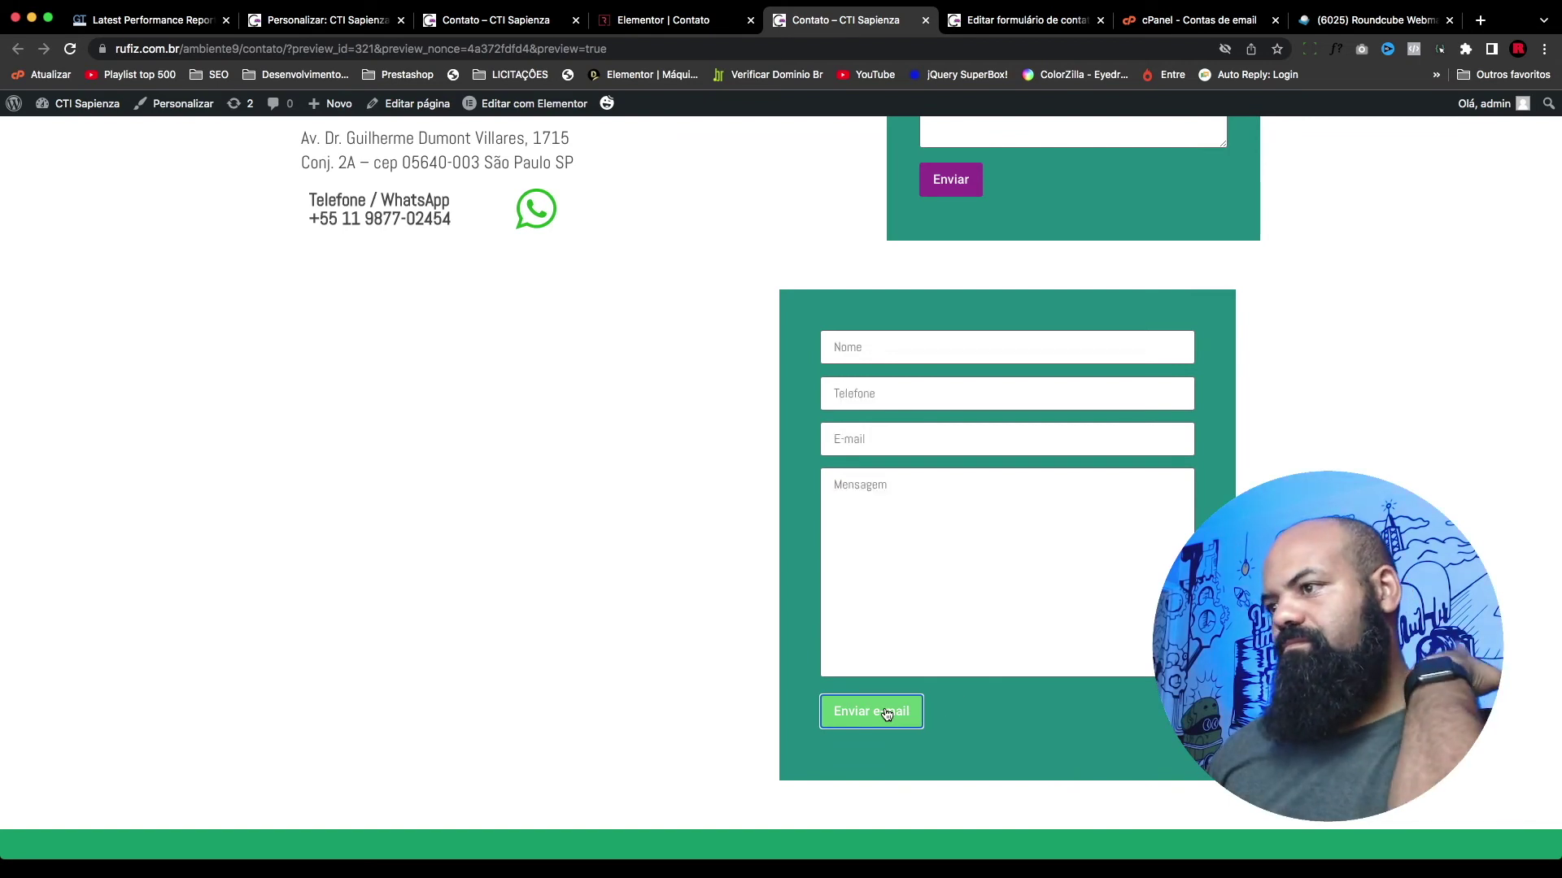
{"action": "left_click", "coordinate": [1338, 20]}
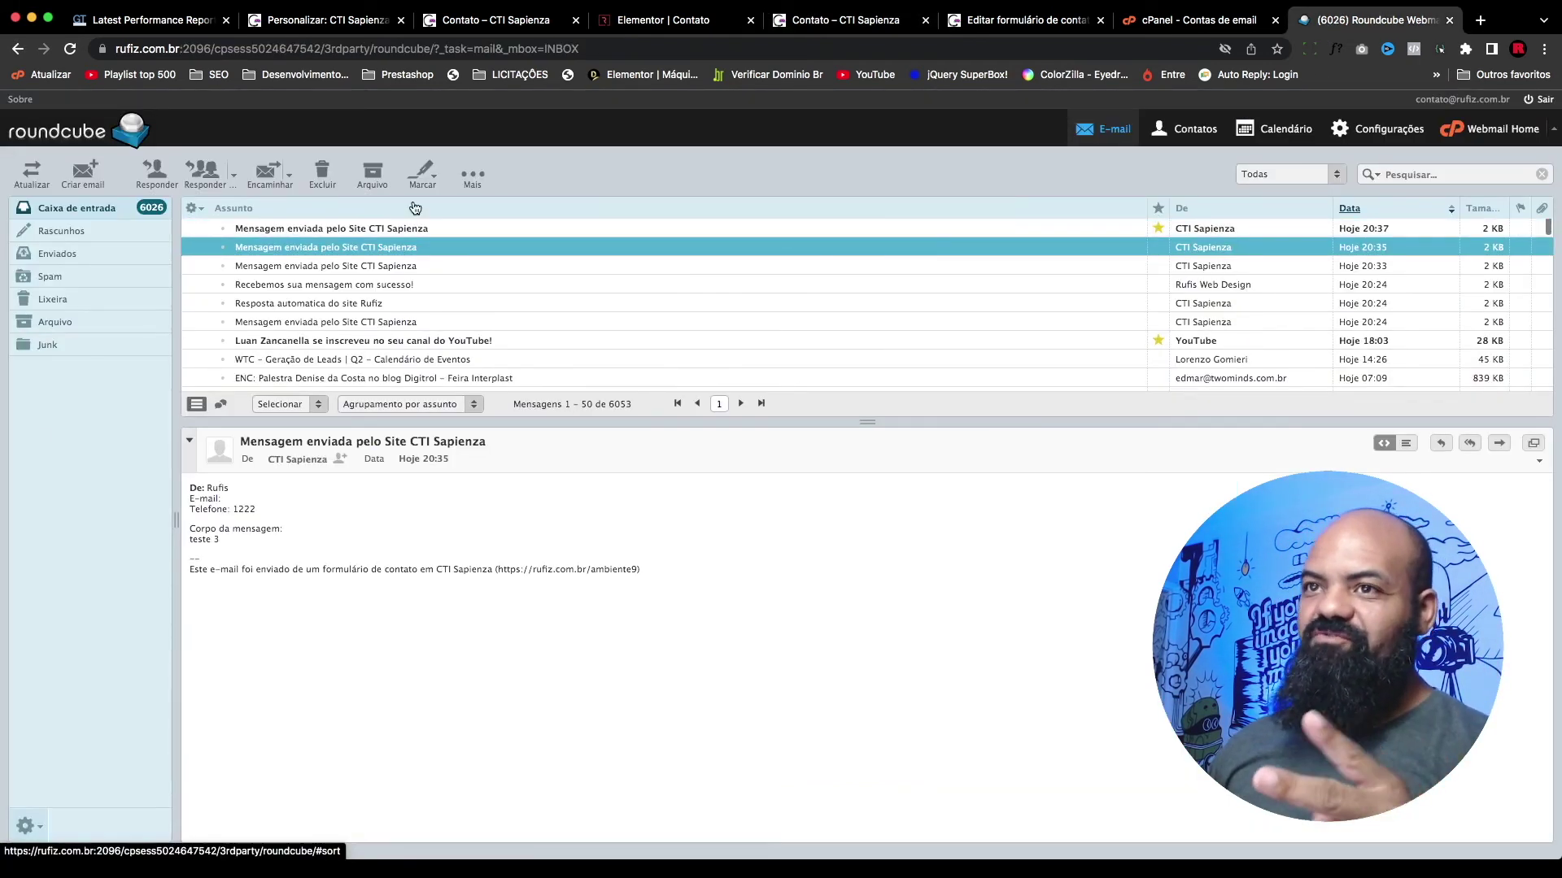
Step: Open the newest 'Mensagem enviada pelo Site CTI Sapienza' message and check how its e-mail line is laid out
{"action": "left_click", "coordinate": [481, 231]}
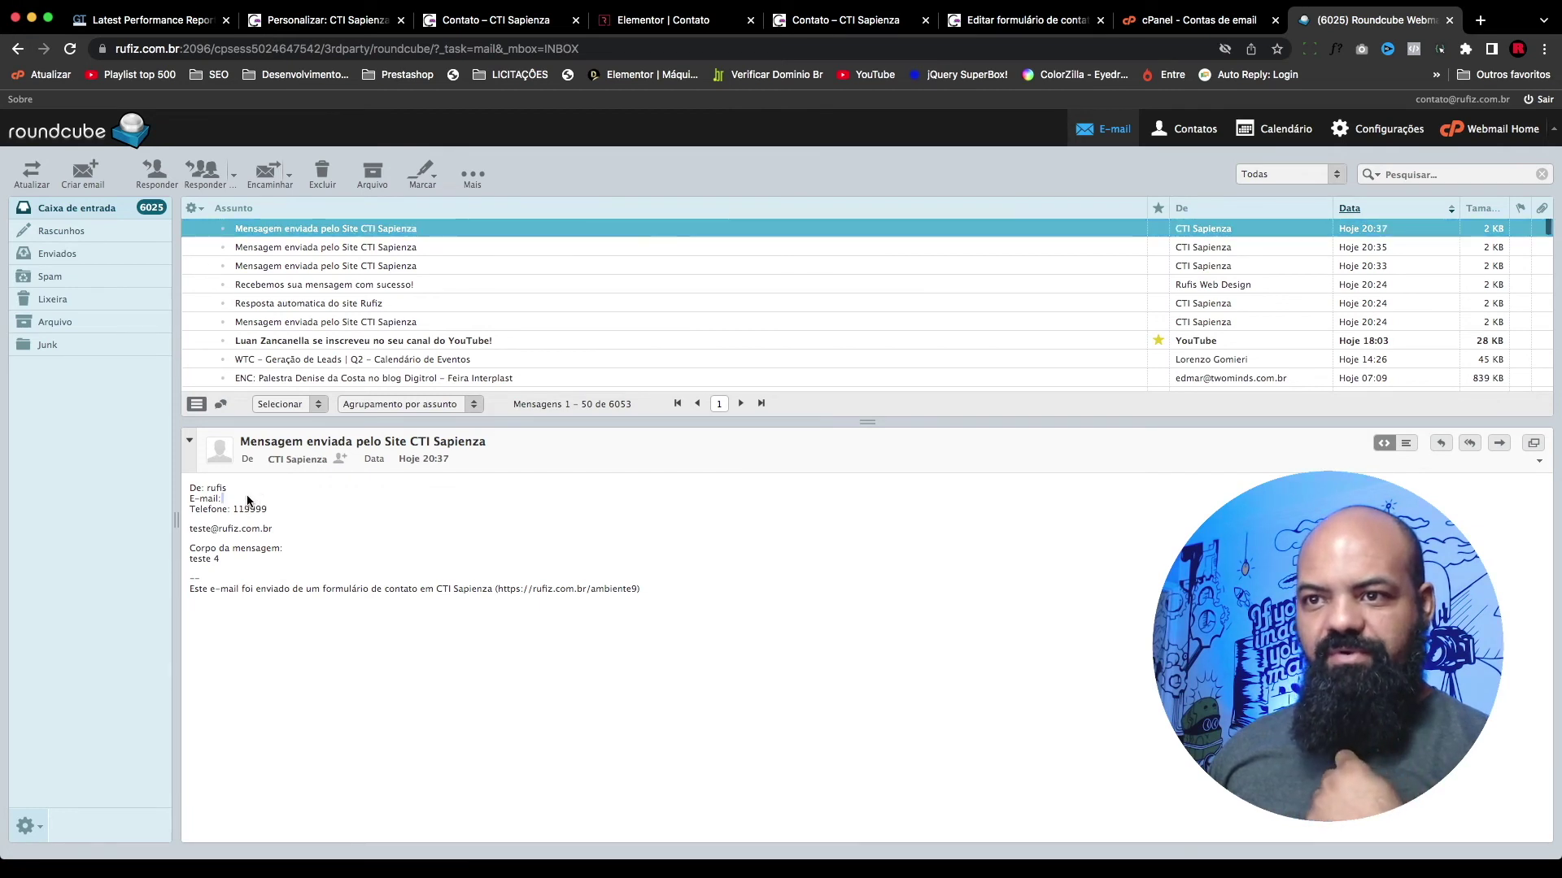
{"action": "left_click_drag", "start_coordinate": [300, 536], "coordinate": [239, 527]}
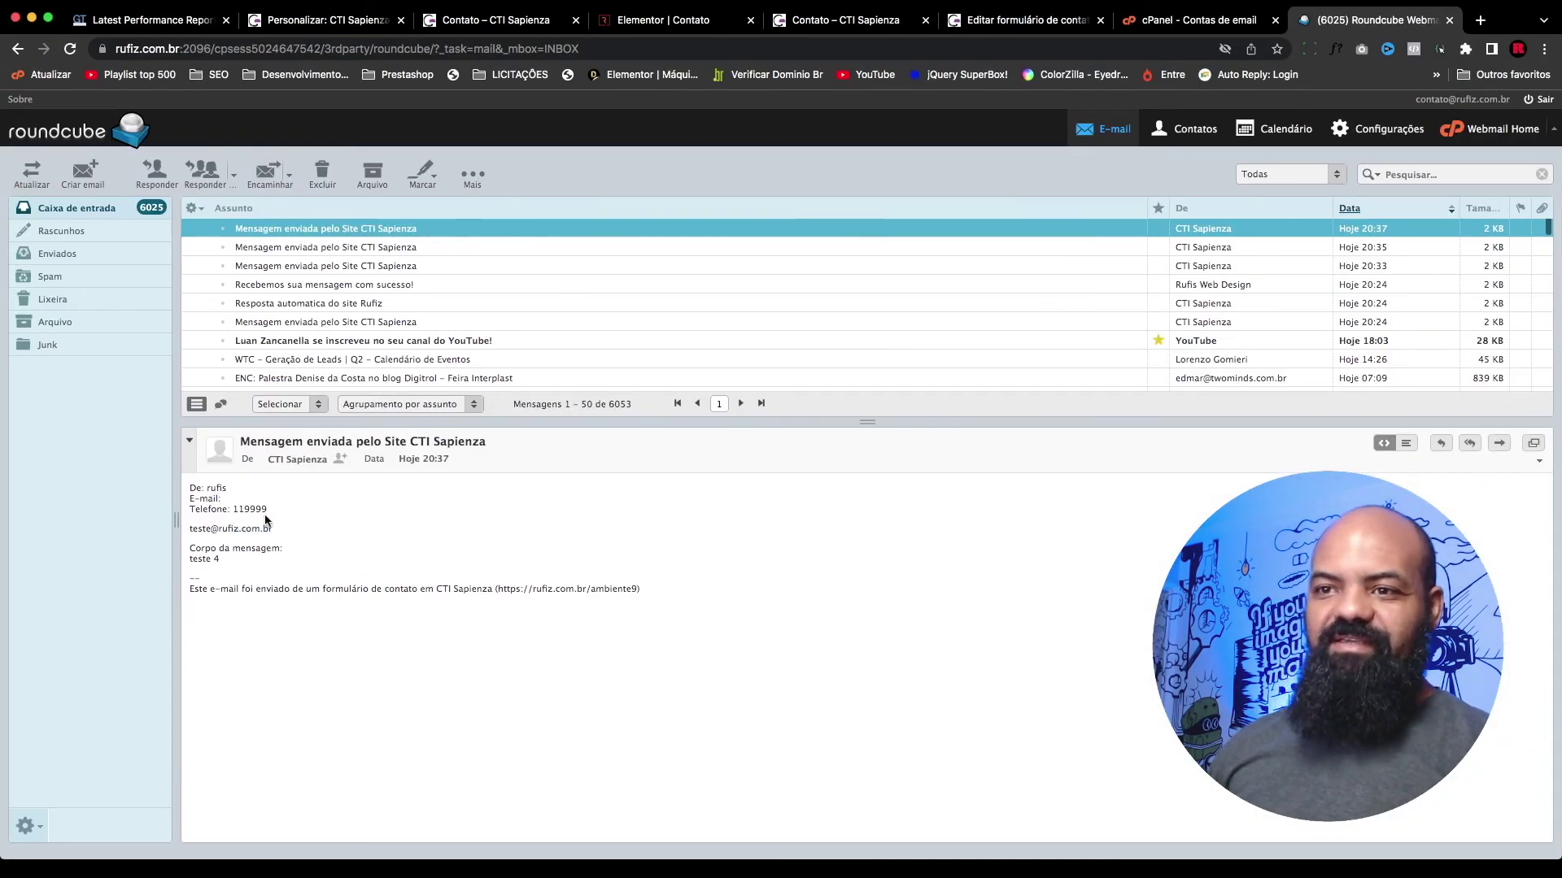
{"action": "left_click_drag", "start_coordinate": [281, 528], "coordinate": [192, 533]}
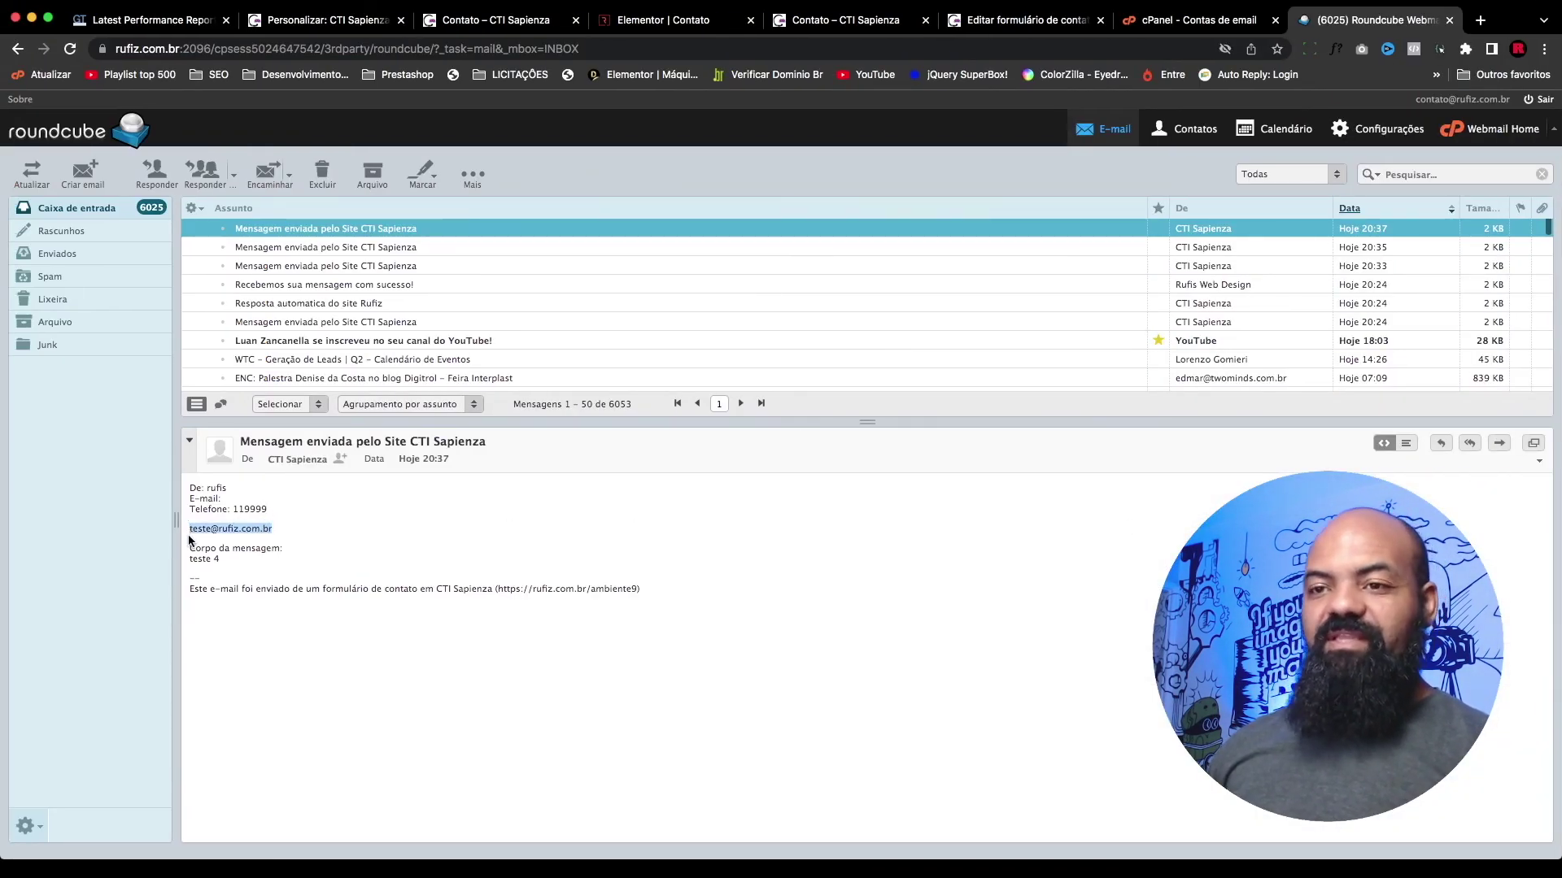
{"action": "left_click", "coordinate": [194, 529]}
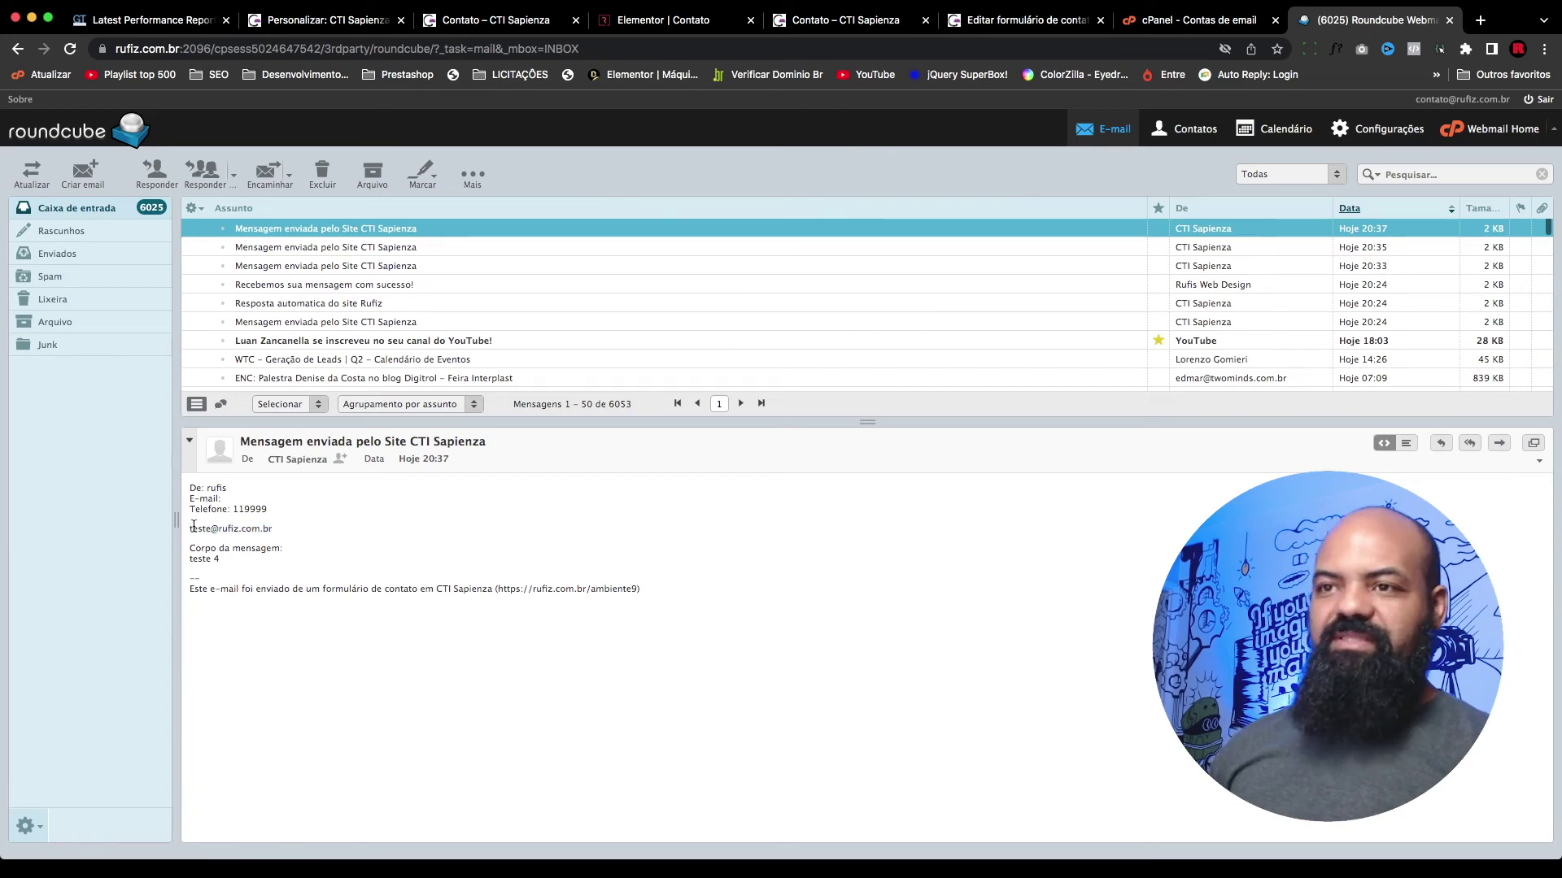
{"action": "key", "text": "ctrl+shift+Tab"}
{"action": "key", "text": "ctrl+shift+Tab"}
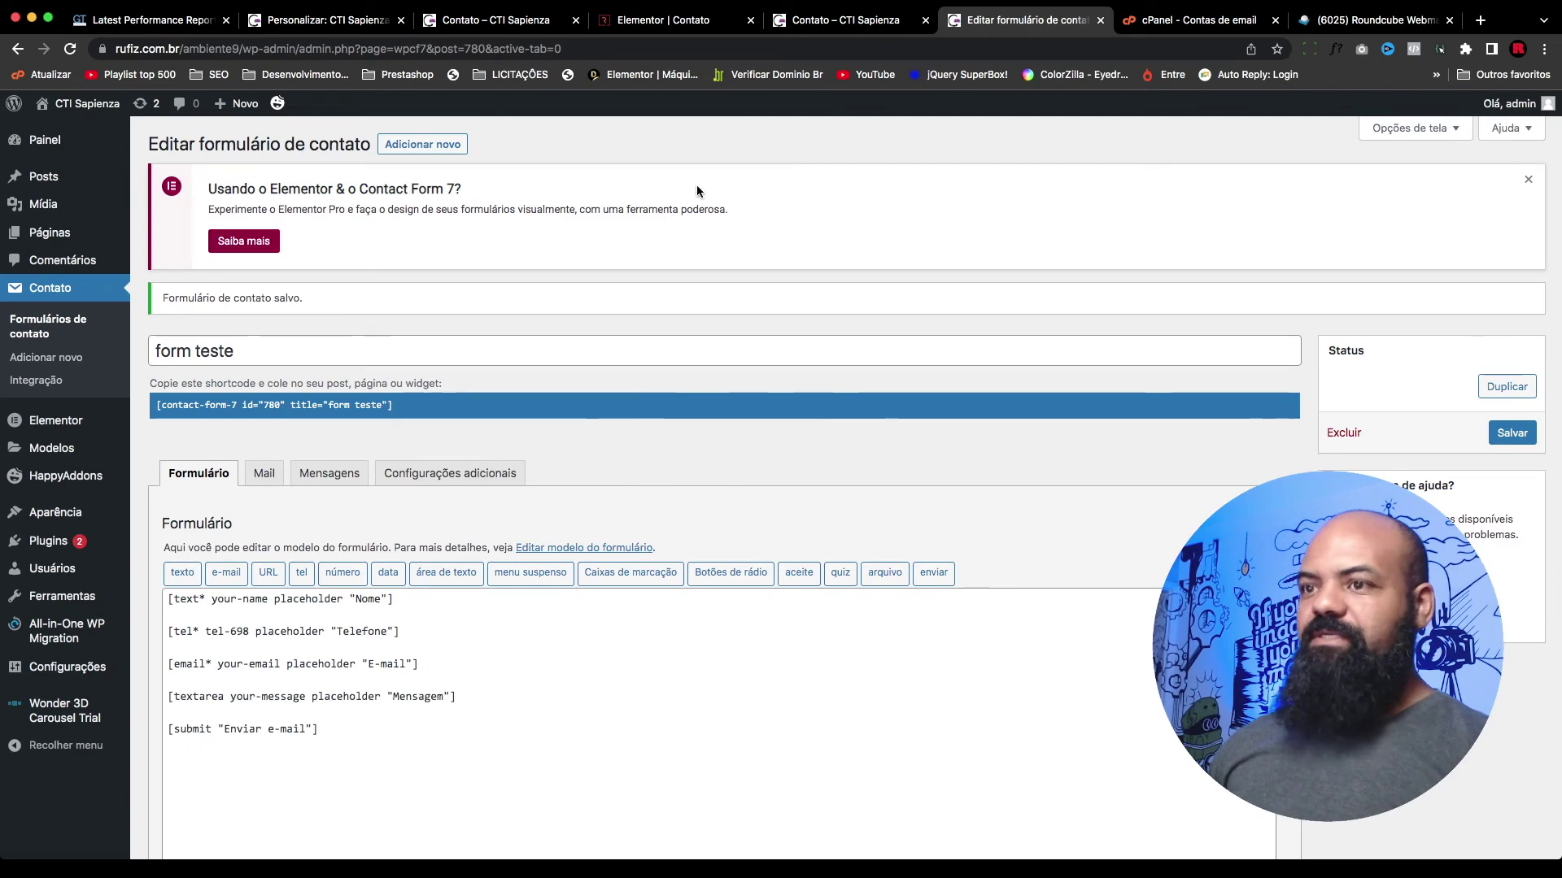
Step: In the Mail body, remove the angle brackets around [your-email]
{"action": "left_click", "coordinate": [261, 475]}
{"action": "scroll", "coordinate": [262, 495], "scroll_direction": "down", "scroll_amount": 5}
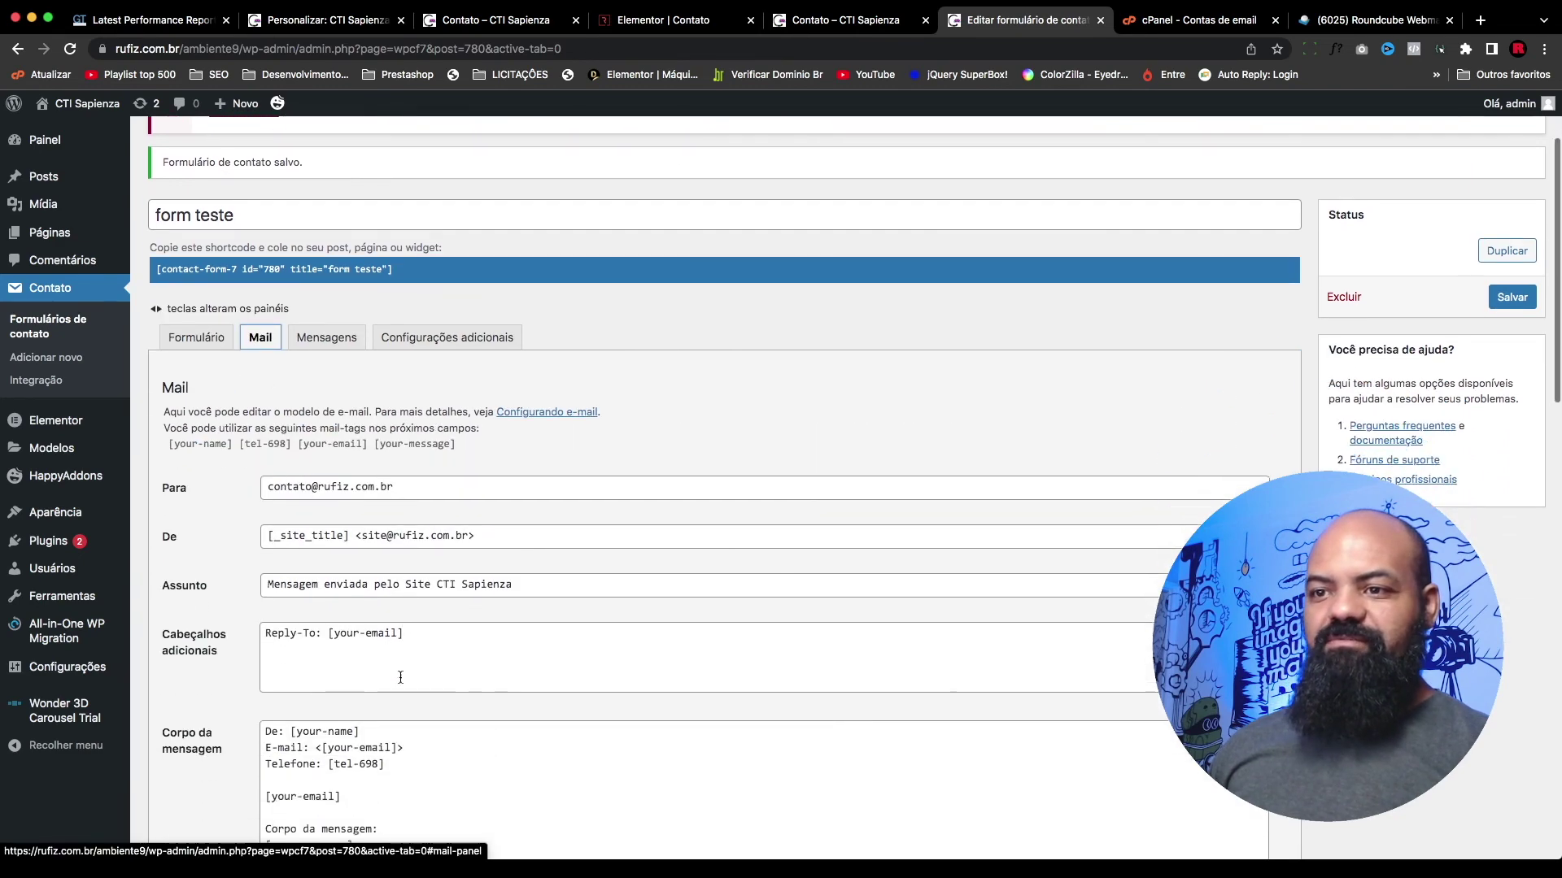
{"action": "left_click_drag", "start_coordinate": [349, 612], "coordinate": [255, 608]}
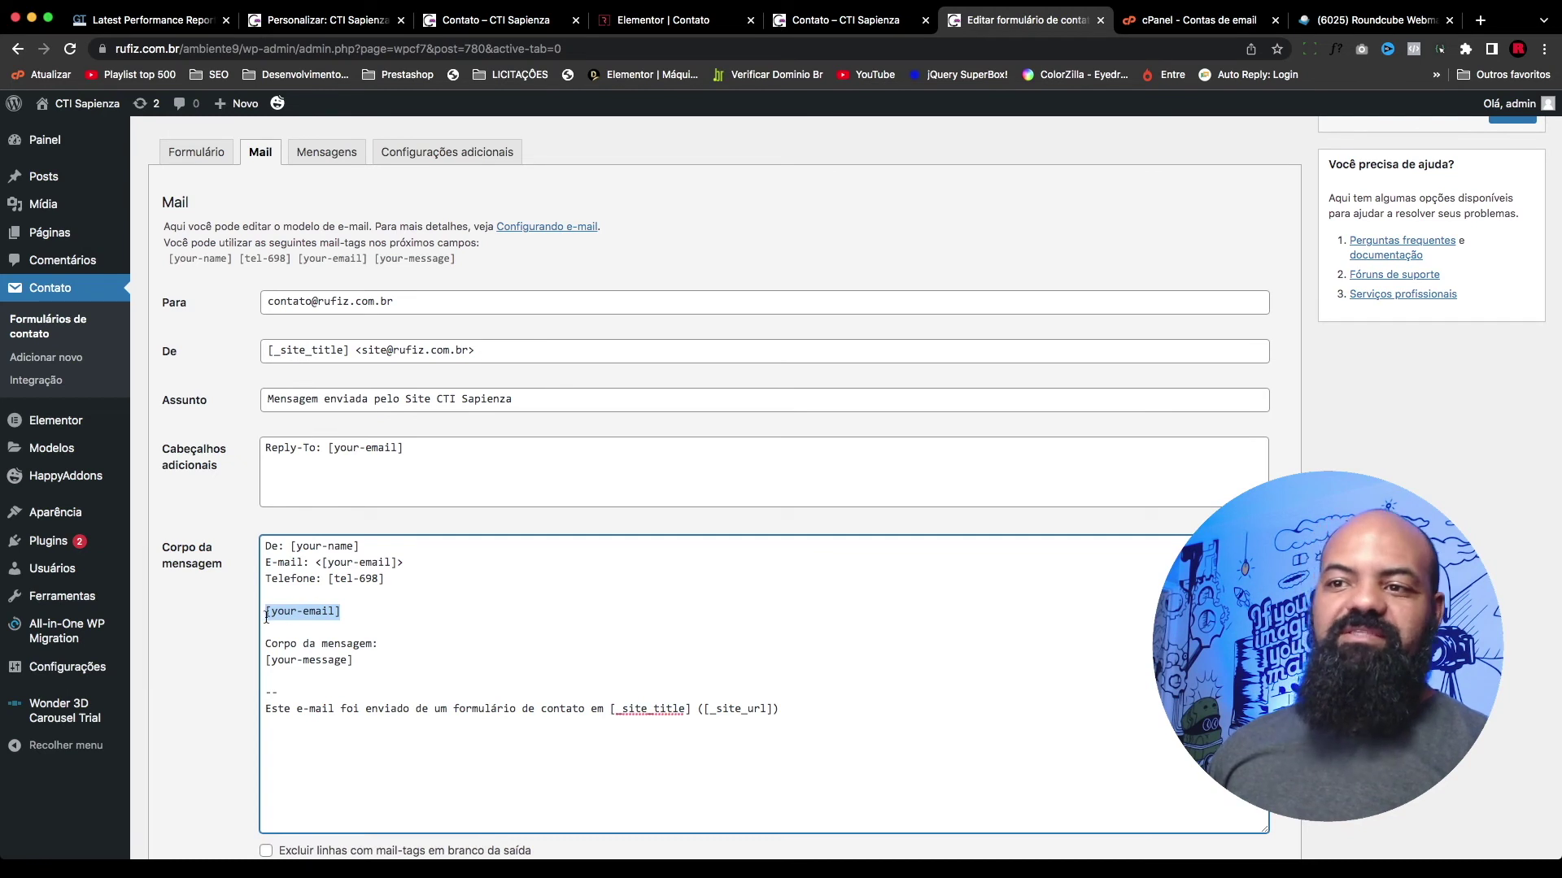
{"action": "left_click", "coordinate": [319, 562]}
{"action": "left_click", "coordinate": [403, 562]}
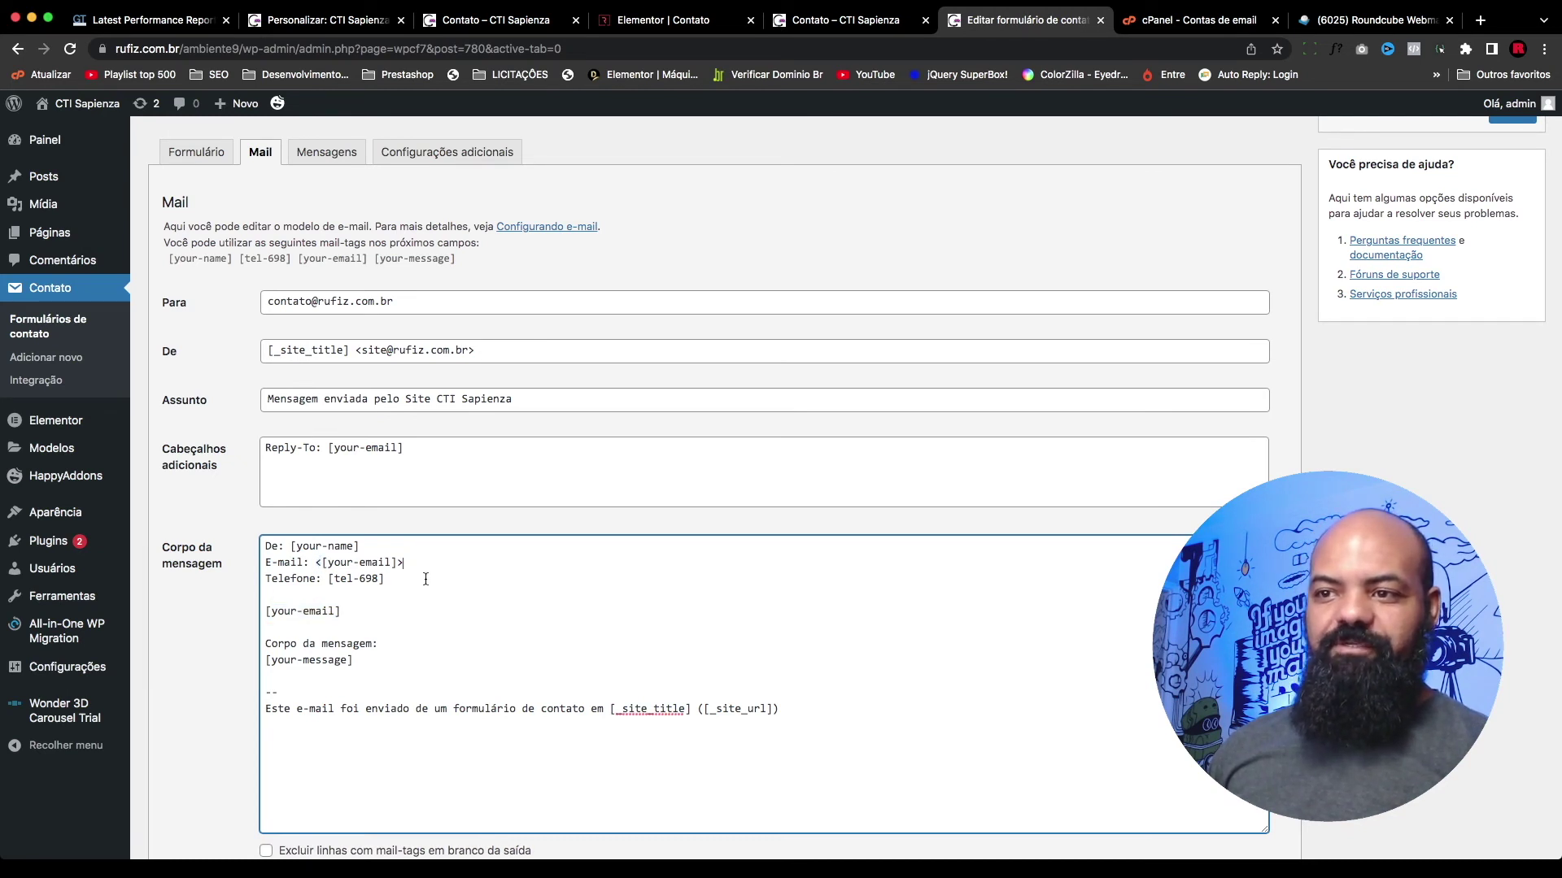
{"action": "key", "text": "BackSpace"}
{"action": "left_click", "coordinate": [321, 562]}
{"action": "key", "text": "BackSpace"}
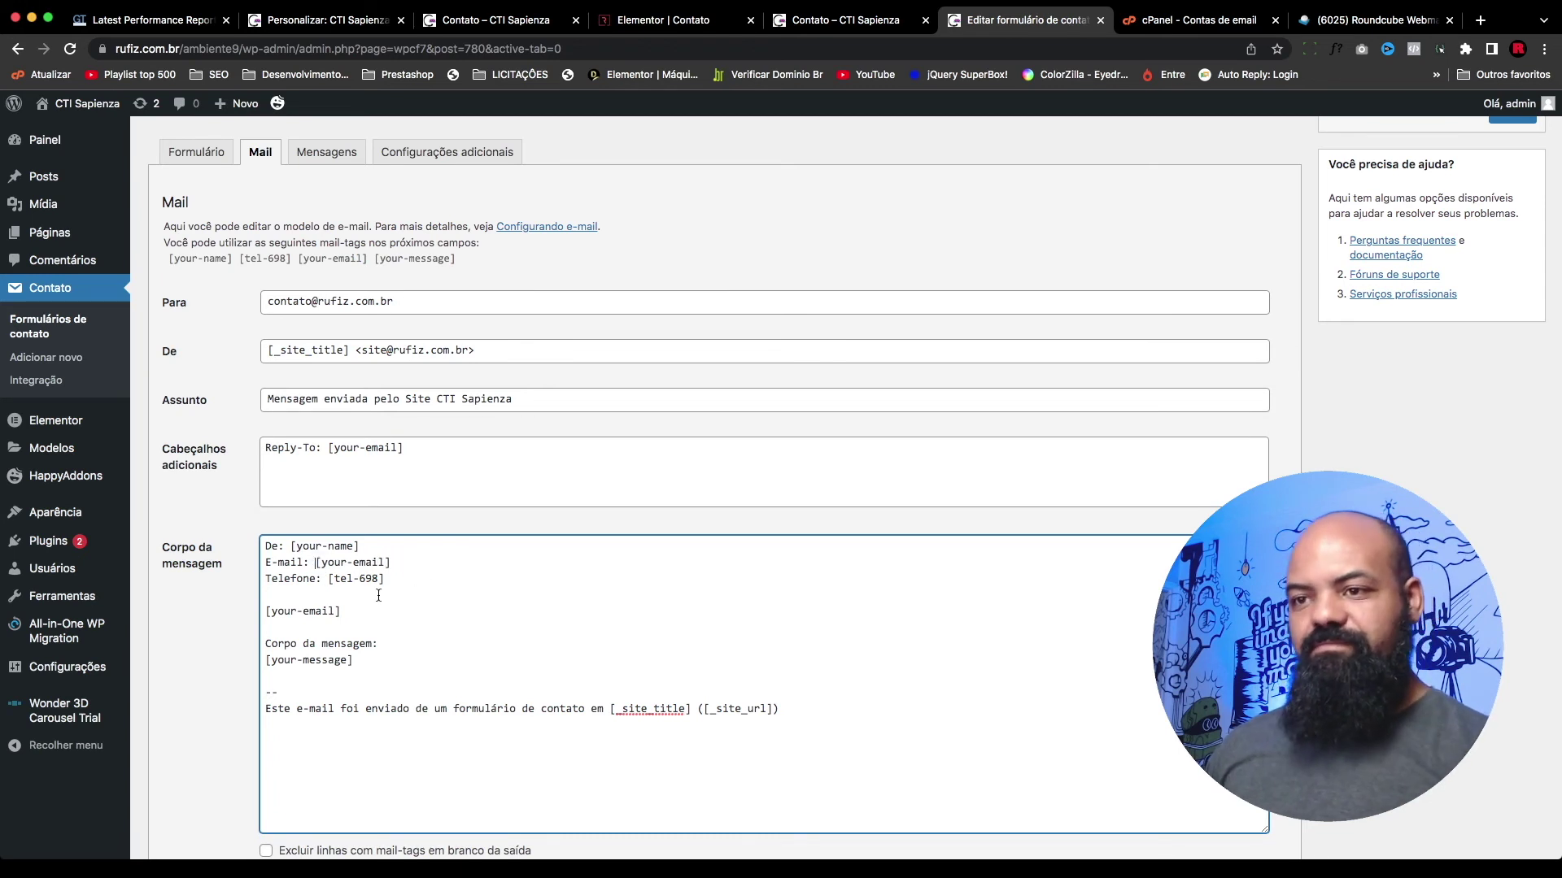
Step: Delete the duplicate [your-email] line from the mail body and save the form
{"action": "key", "text": "shift+Down"}
{"action": "key", "text": "shift+End"}
{"action": "key", "text": "BackSpace"}
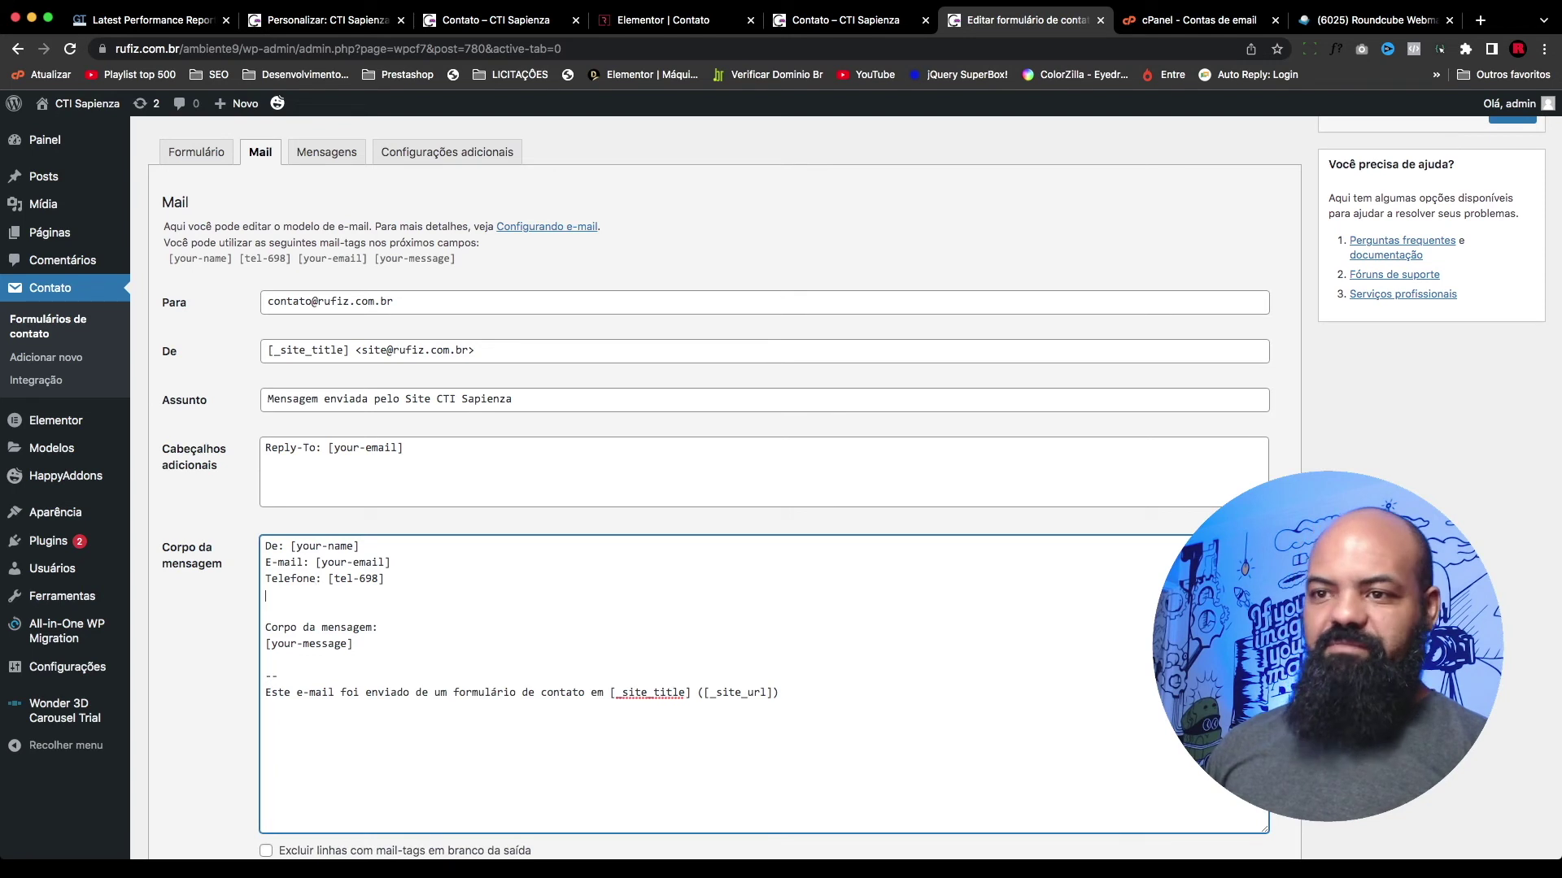
{"action": "key", "text": "BackSpace"}
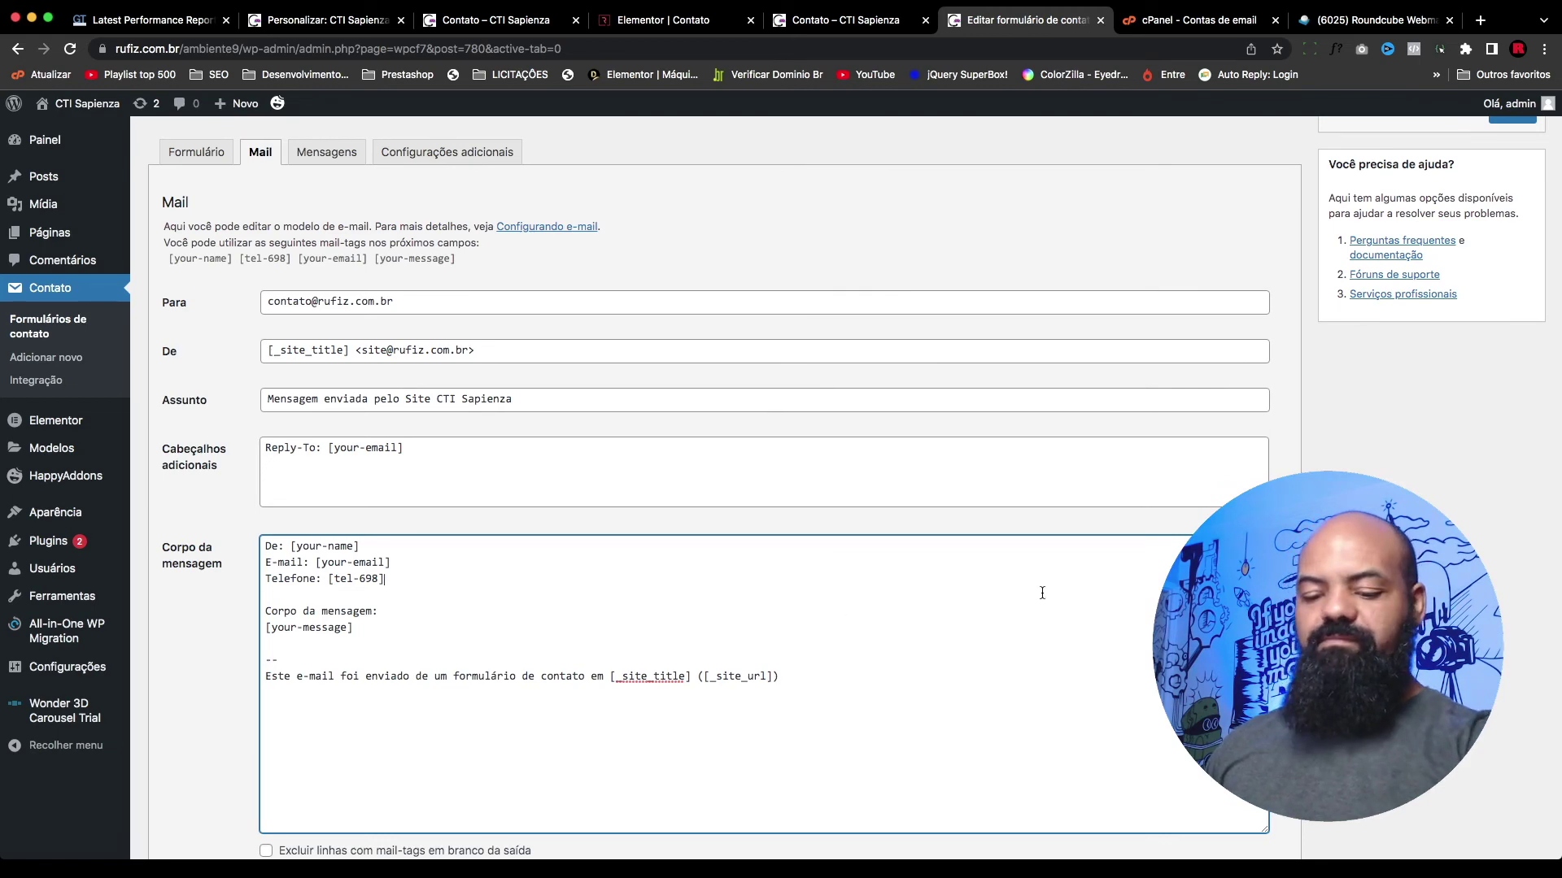
{"action": "scroll", "coordinate": [1441, 363], "scroll_direction": "up", "scroll_amount": 5}
{"action": "left_click", "coordinate": [1512, 432]}
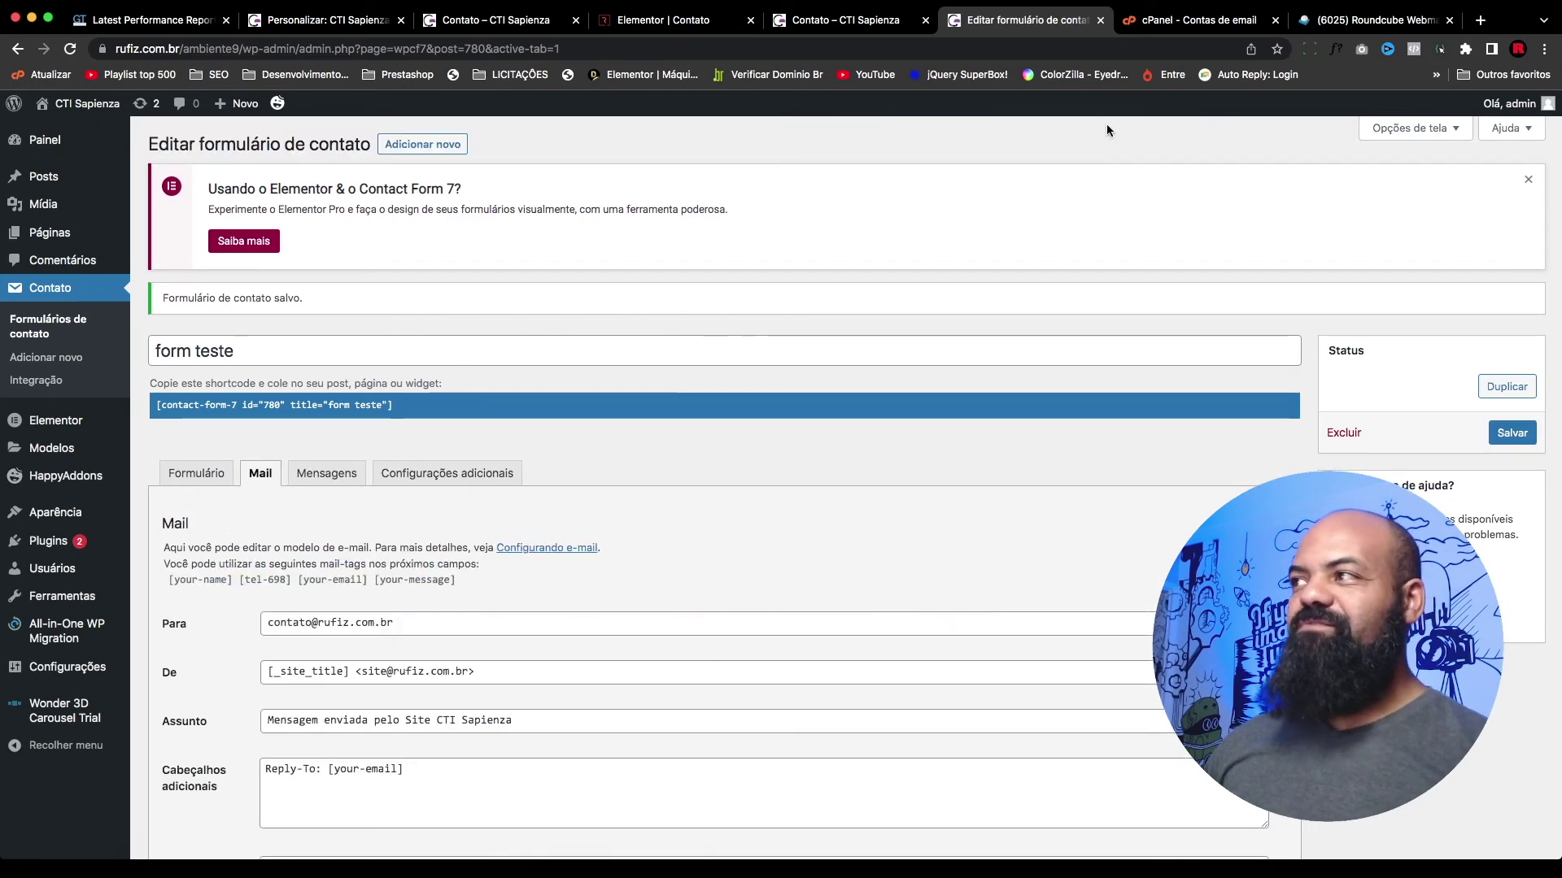
Step: Reload the contact page preview and enter the sender's name
{"action": "left_click", "coordinate": [846, 20]}
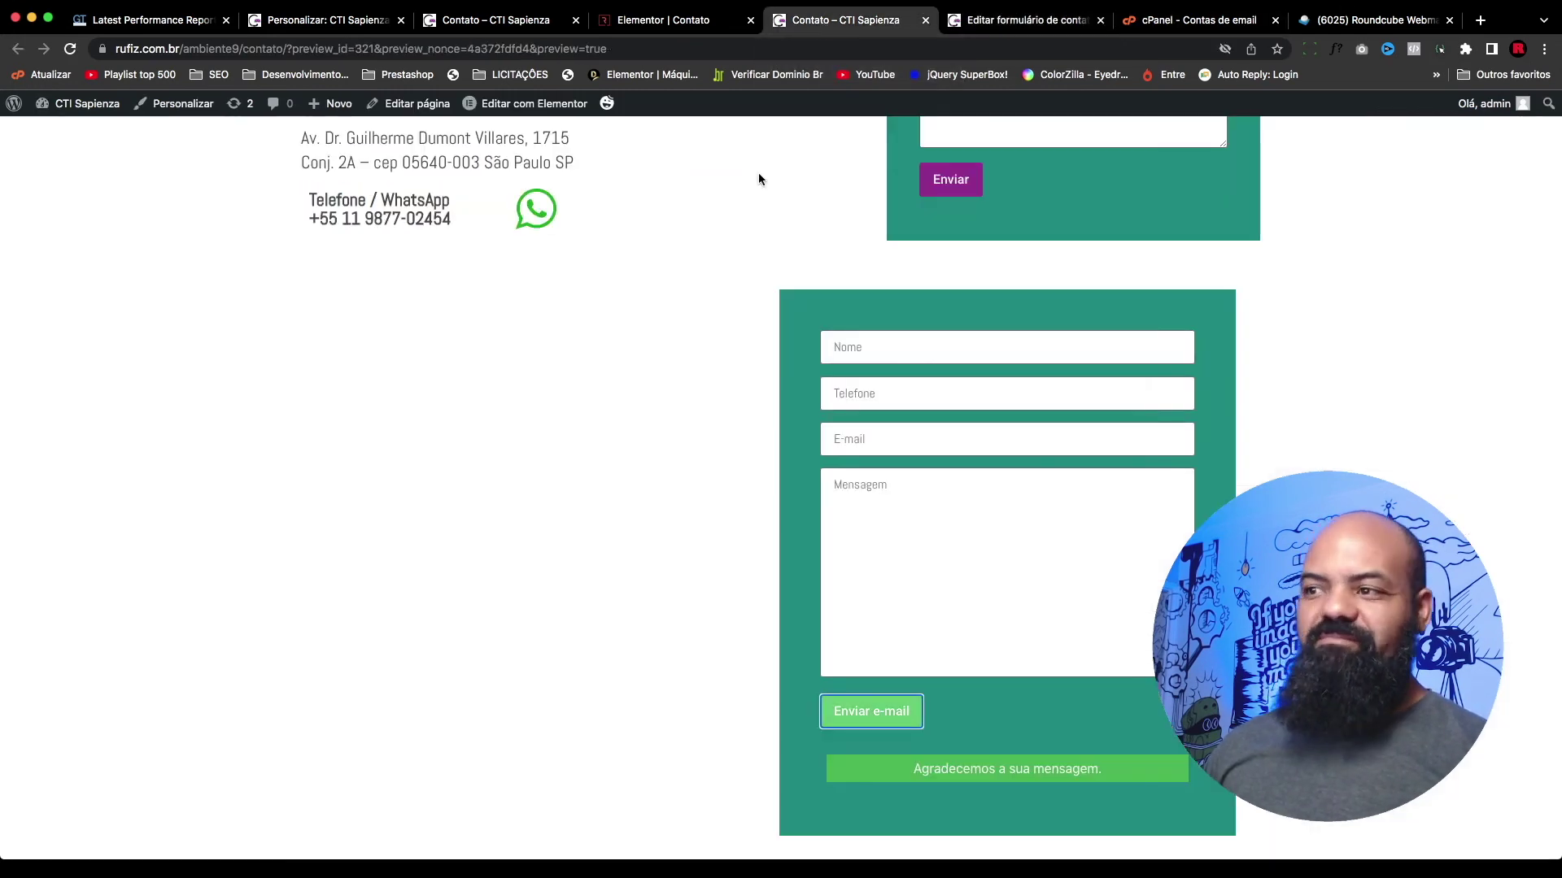
{"action": "key", "text": "super+r"}
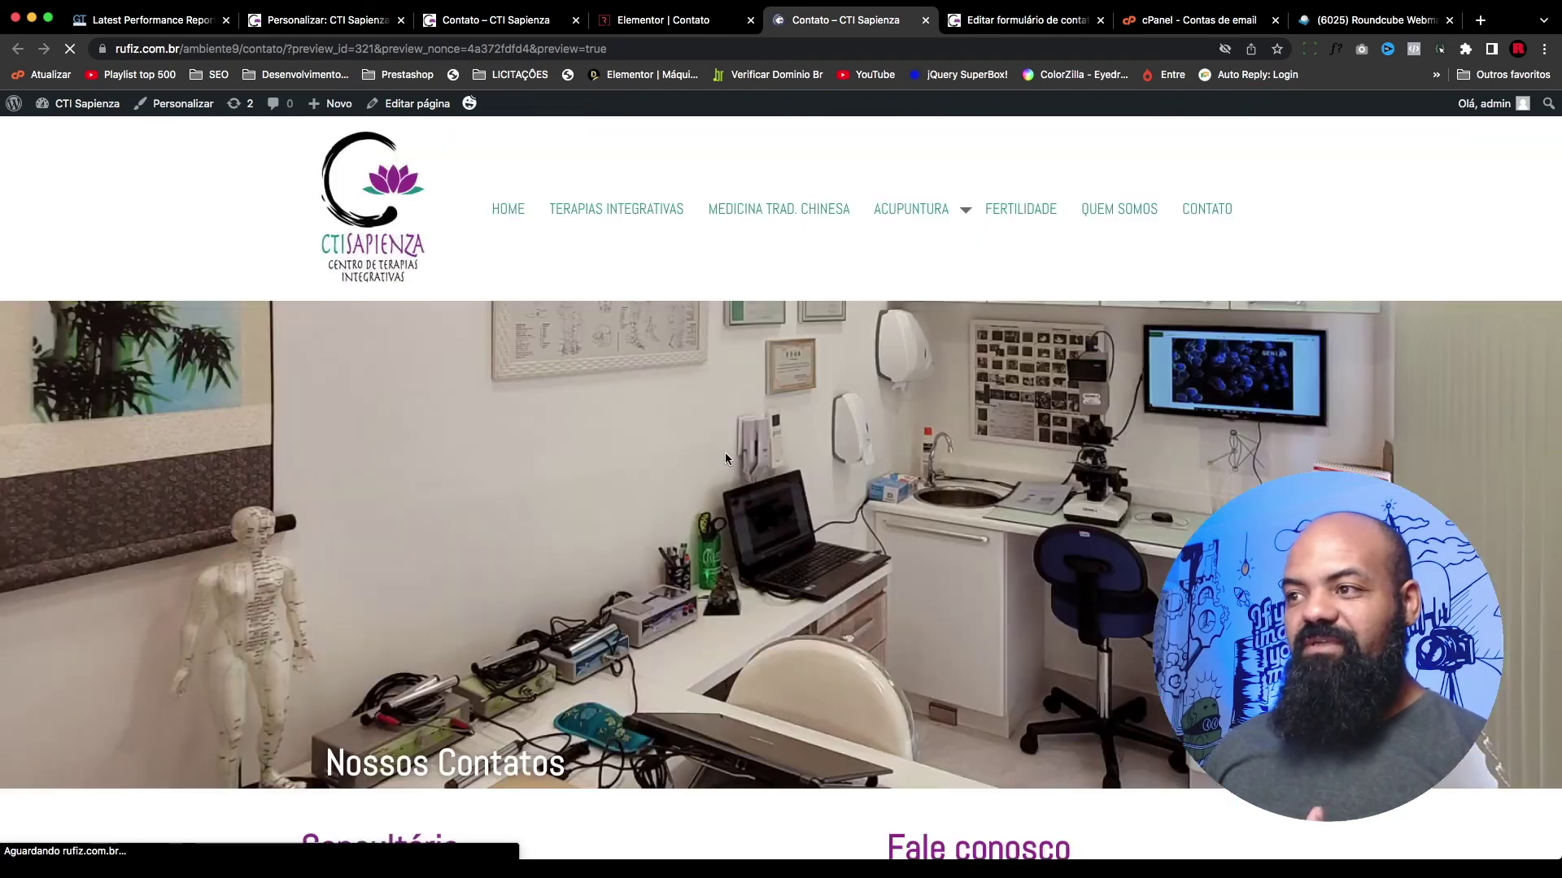
{"action": "scroll", "coordinate": [725, 453], "scroll_direction": "down", "scroll_amount": 3}
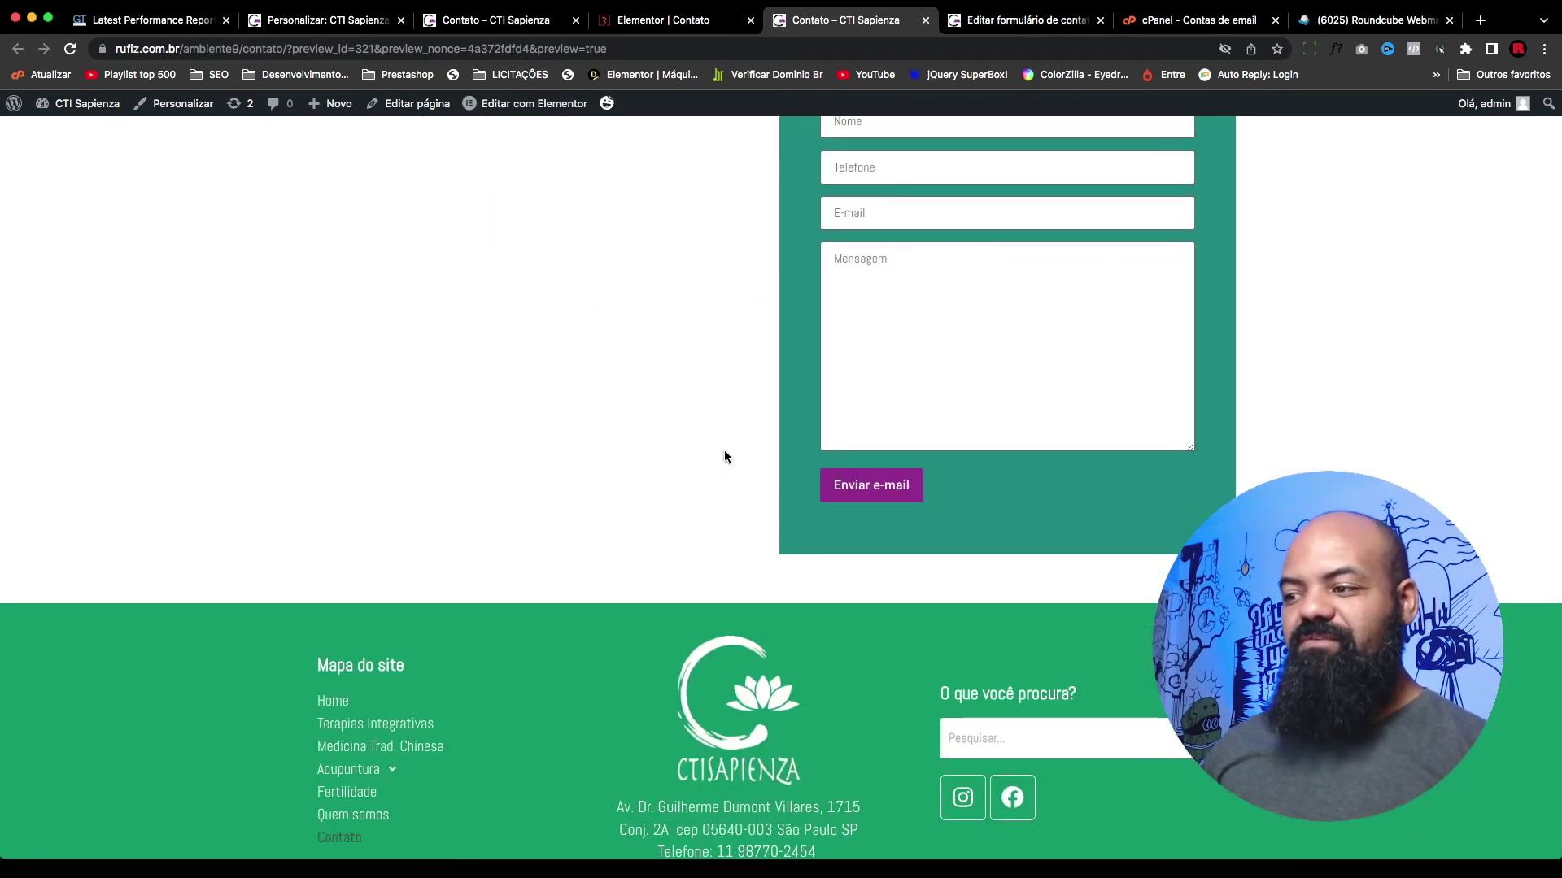
{"action": "scroll", "coordinate": [886, 377], "scroll_direction": "up", "scroll_amount": 3}
{"action": "left_click", "coordinate": [1023, 338]}
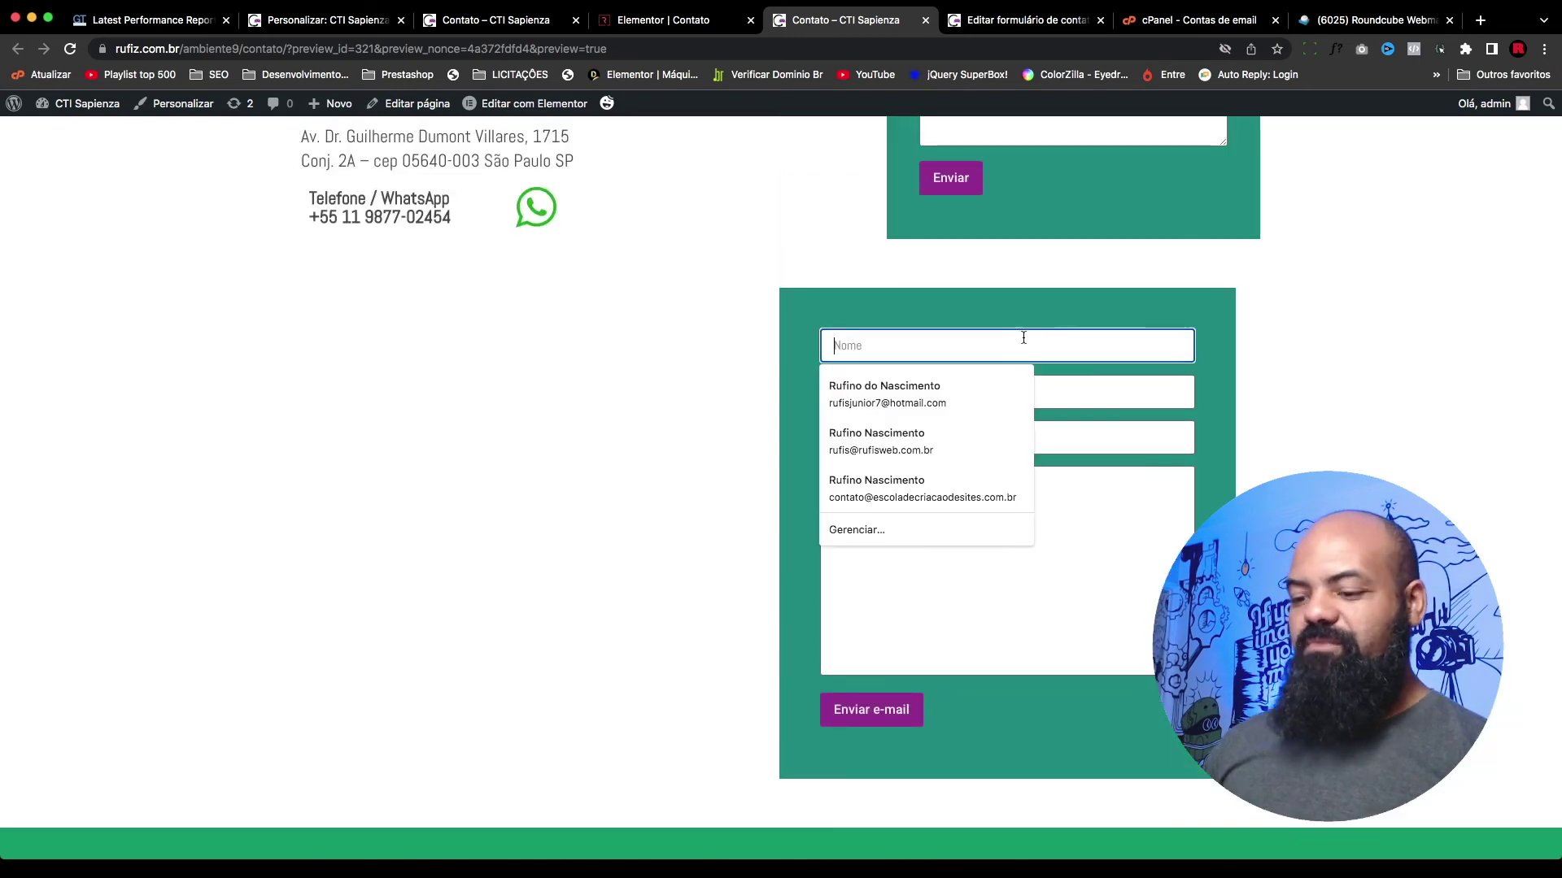
{"action": "type", "text": "Rufis"}
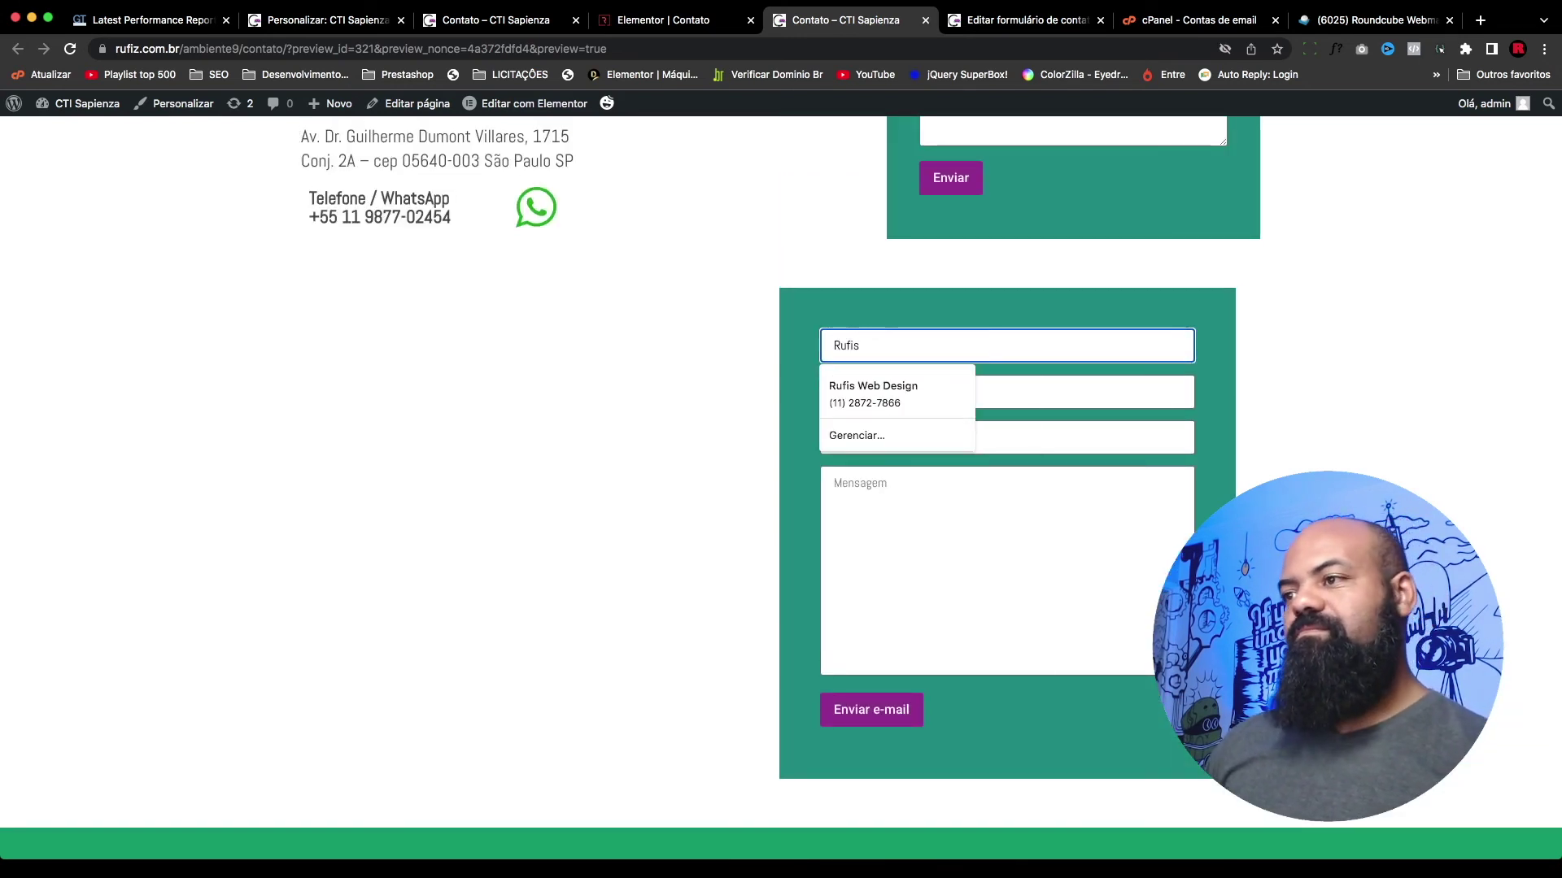
{"action": "key", "text": "BackSpace"}
{"action": "type", "text": "z"}
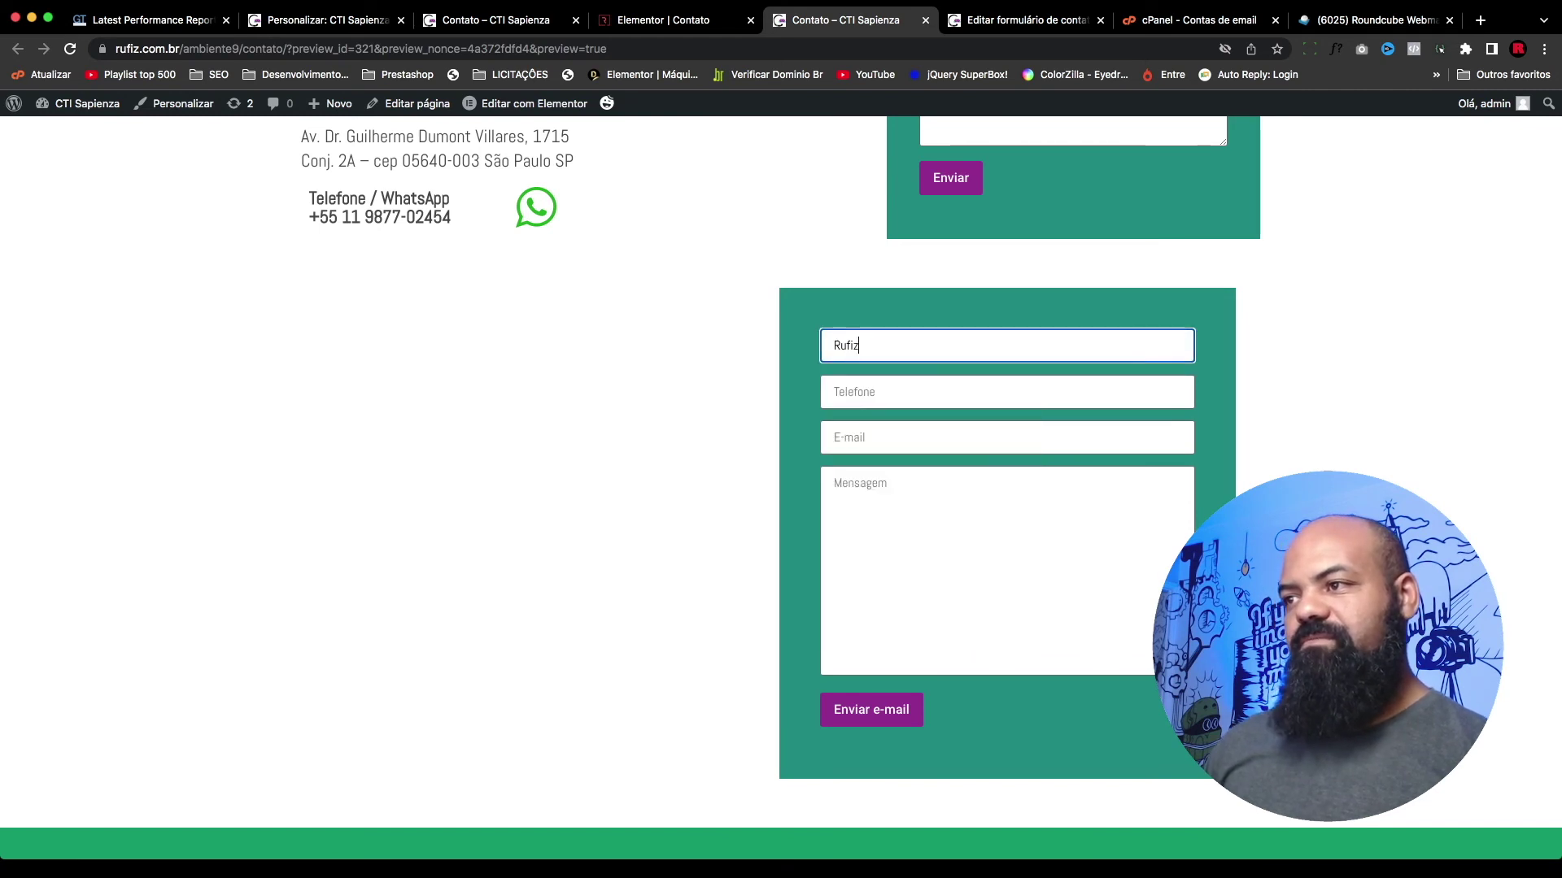
Step: Autofill the phone and e-mail, write 'teste 5' as the message, and send the form
{"action": "left_click", "coordinate": [907, 387]}
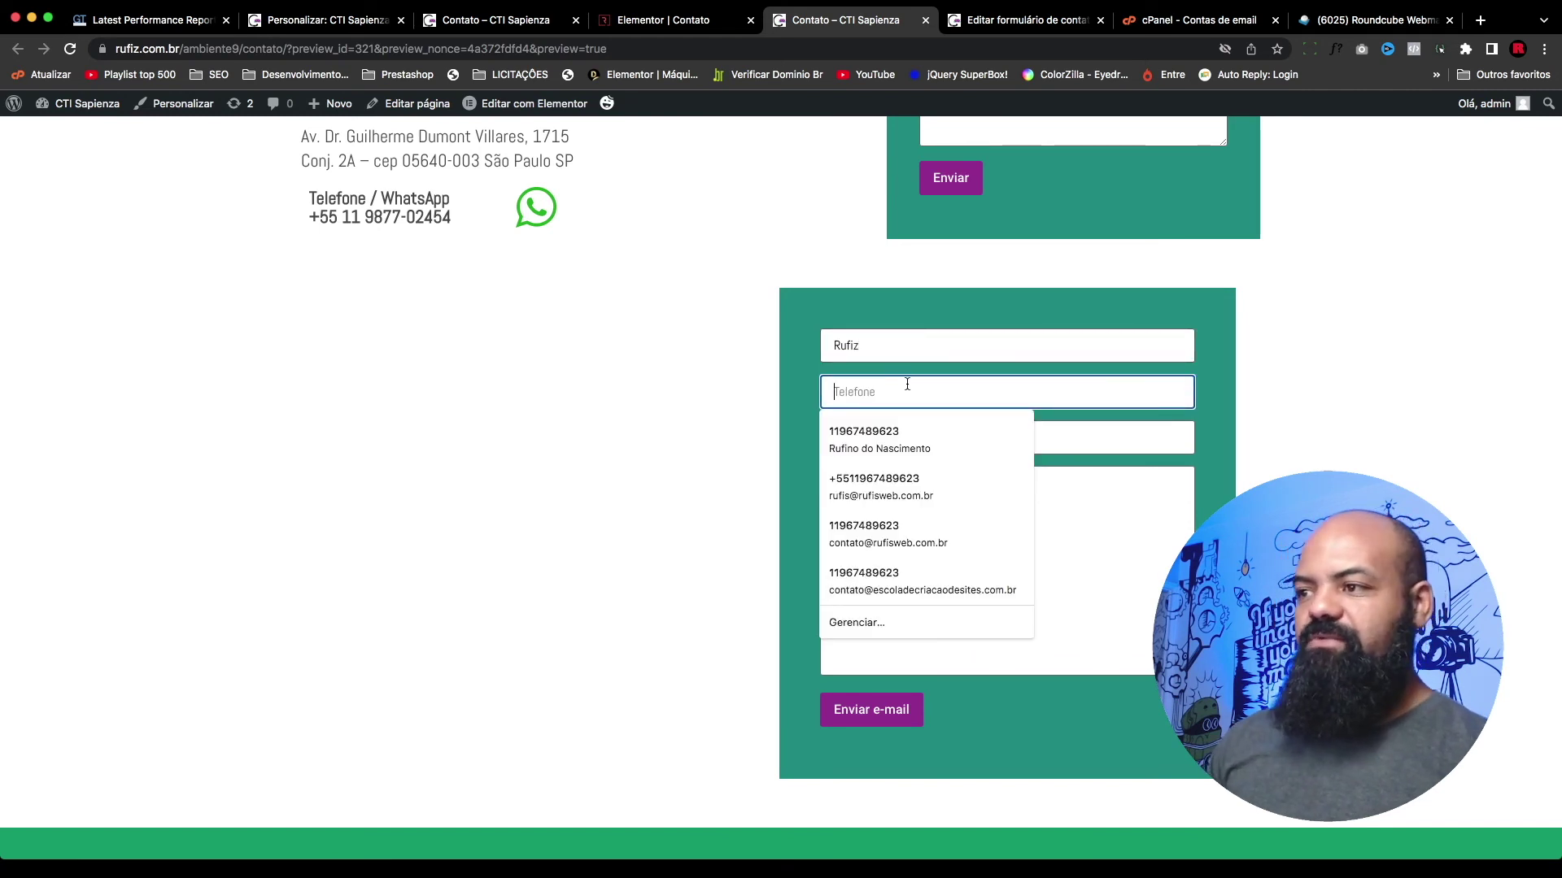
{"action": "type", "text": "11"}
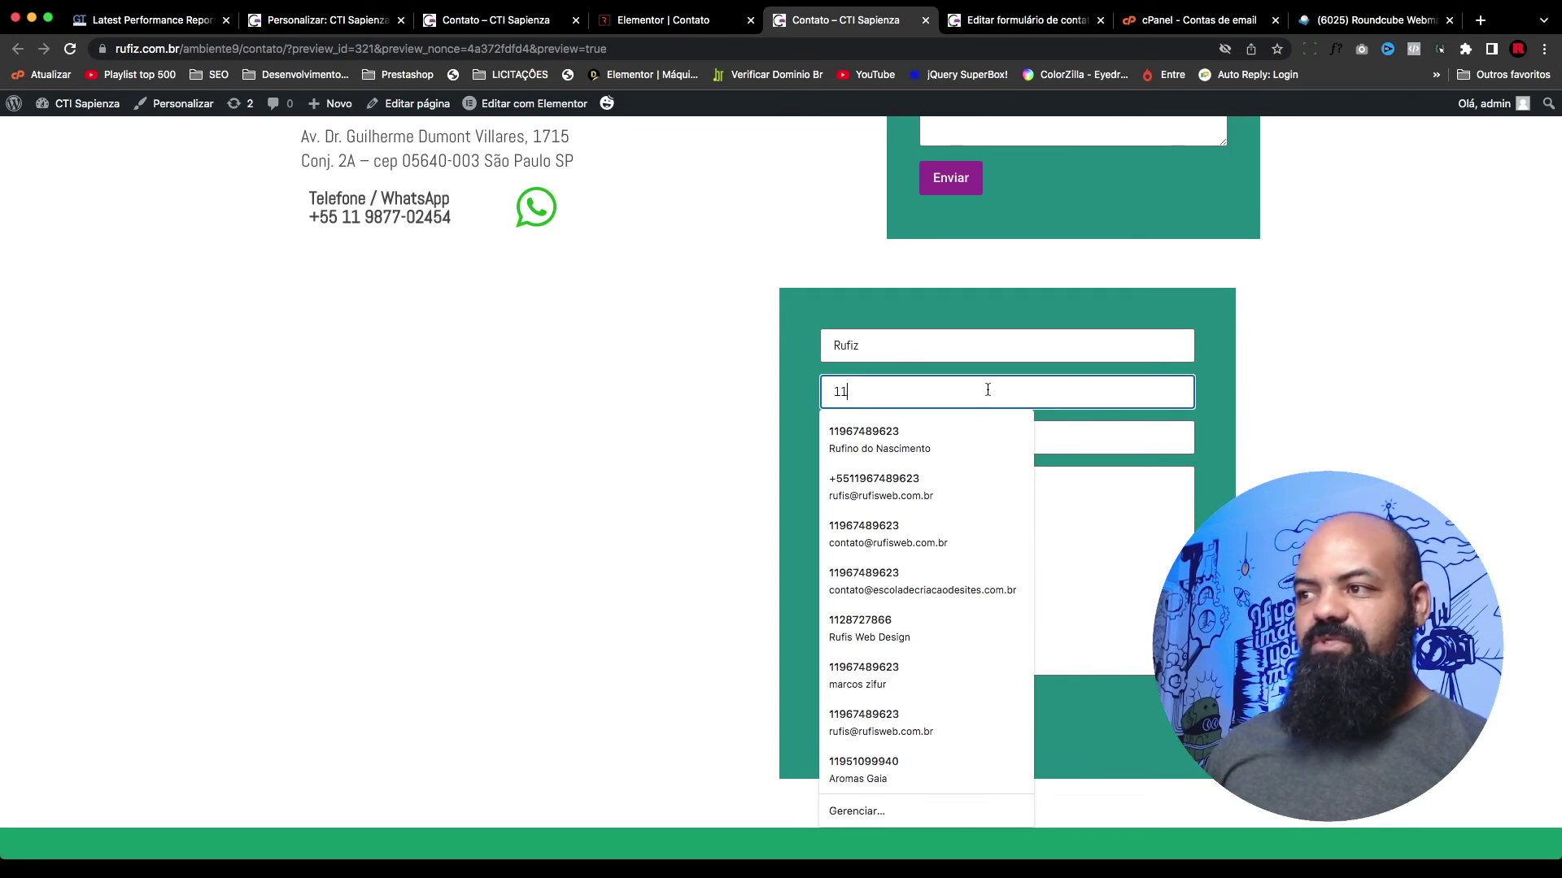
{"action": "left_click", "coordinate": [895, 439]}
{"action": "left_click", "coordinate": [937, 437]}
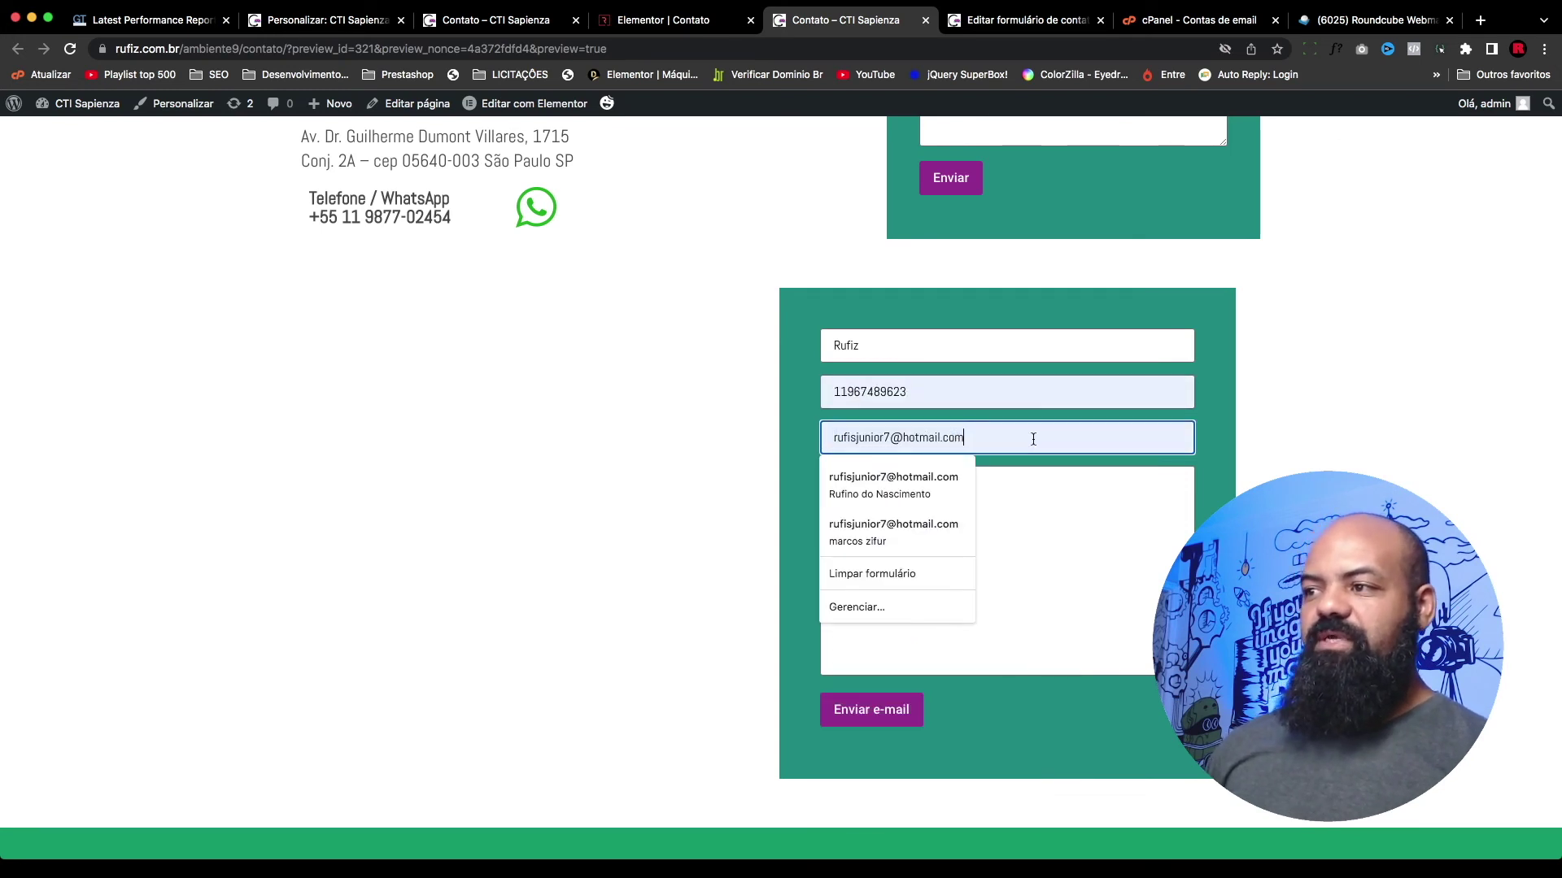
{"action": "key", "text": "Escape"}
{"action": "left_click", "coordinate": [1066, 534]}
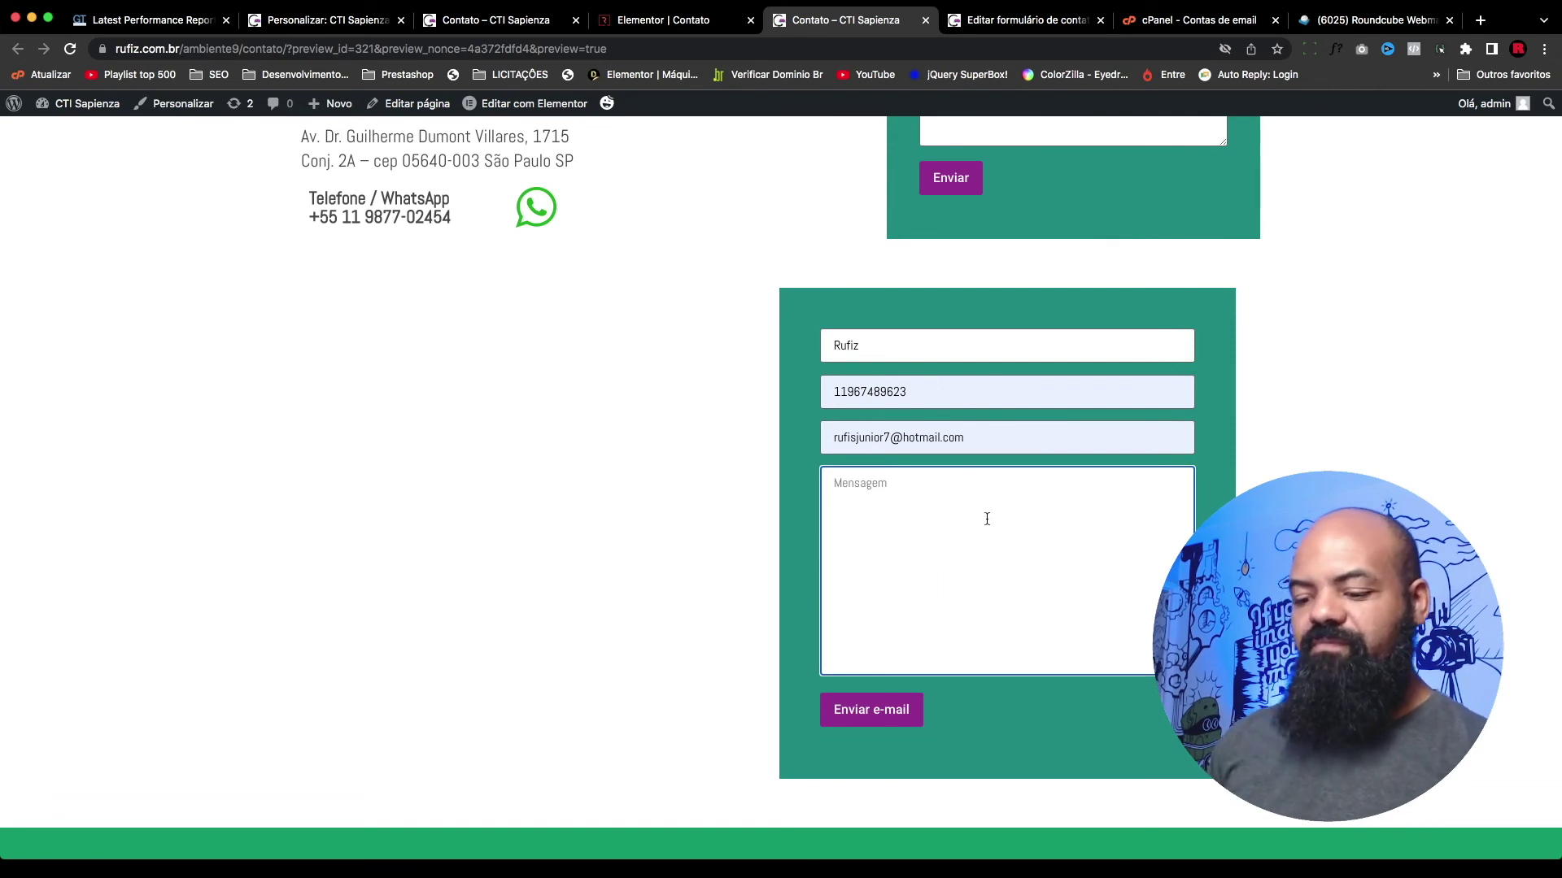
{"action": "type", "text": "teste 5"}
{"action": "left_click", "coordinate": [913, 713]}
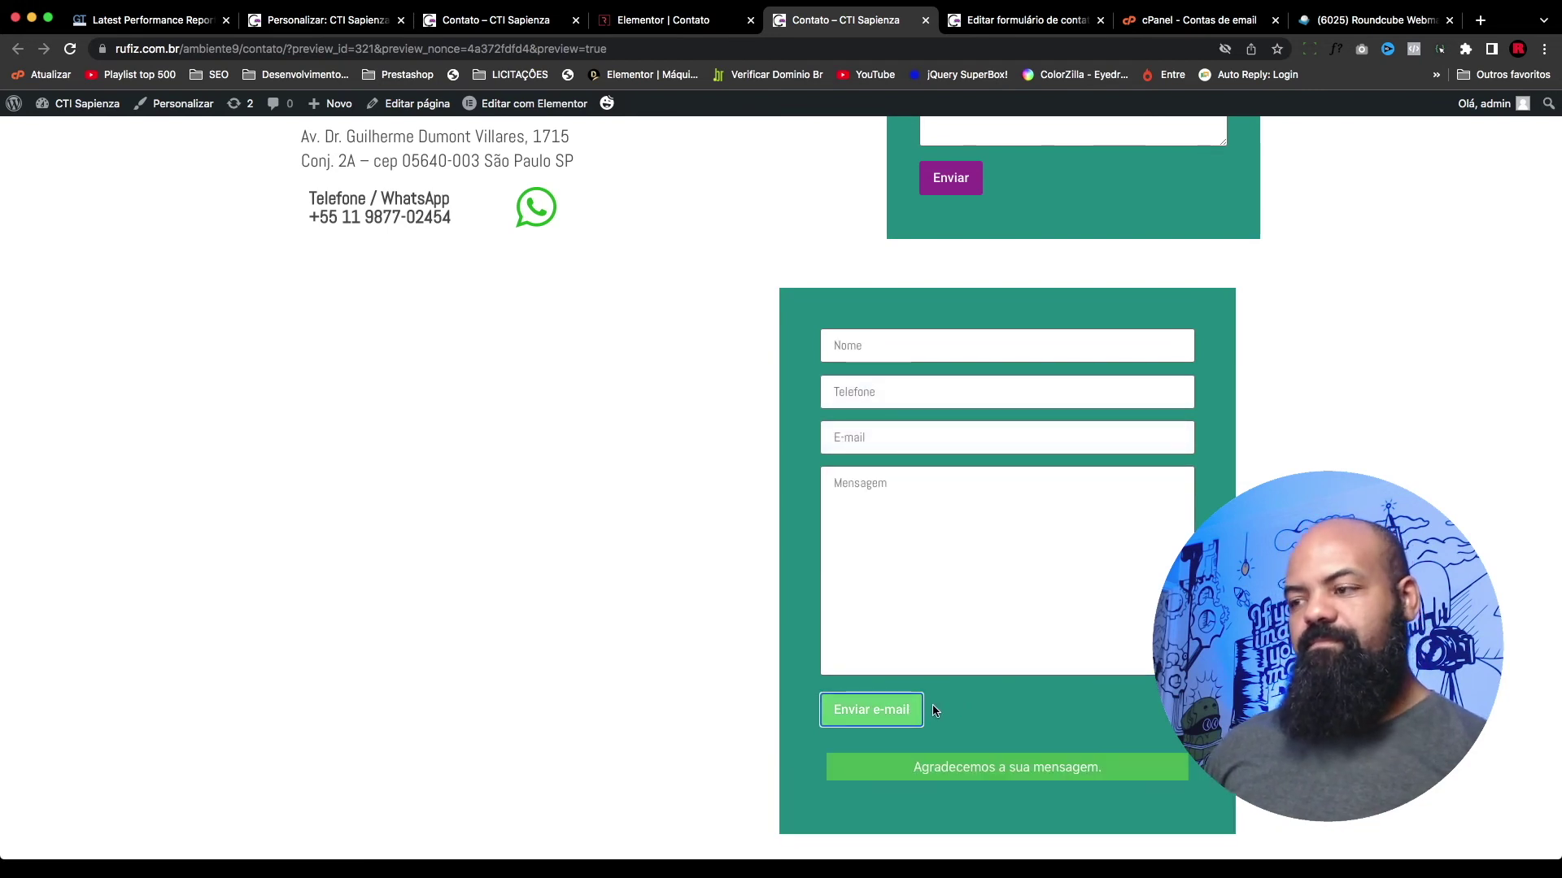
{"action": "left_click", "coordinate": [1374, 20]}
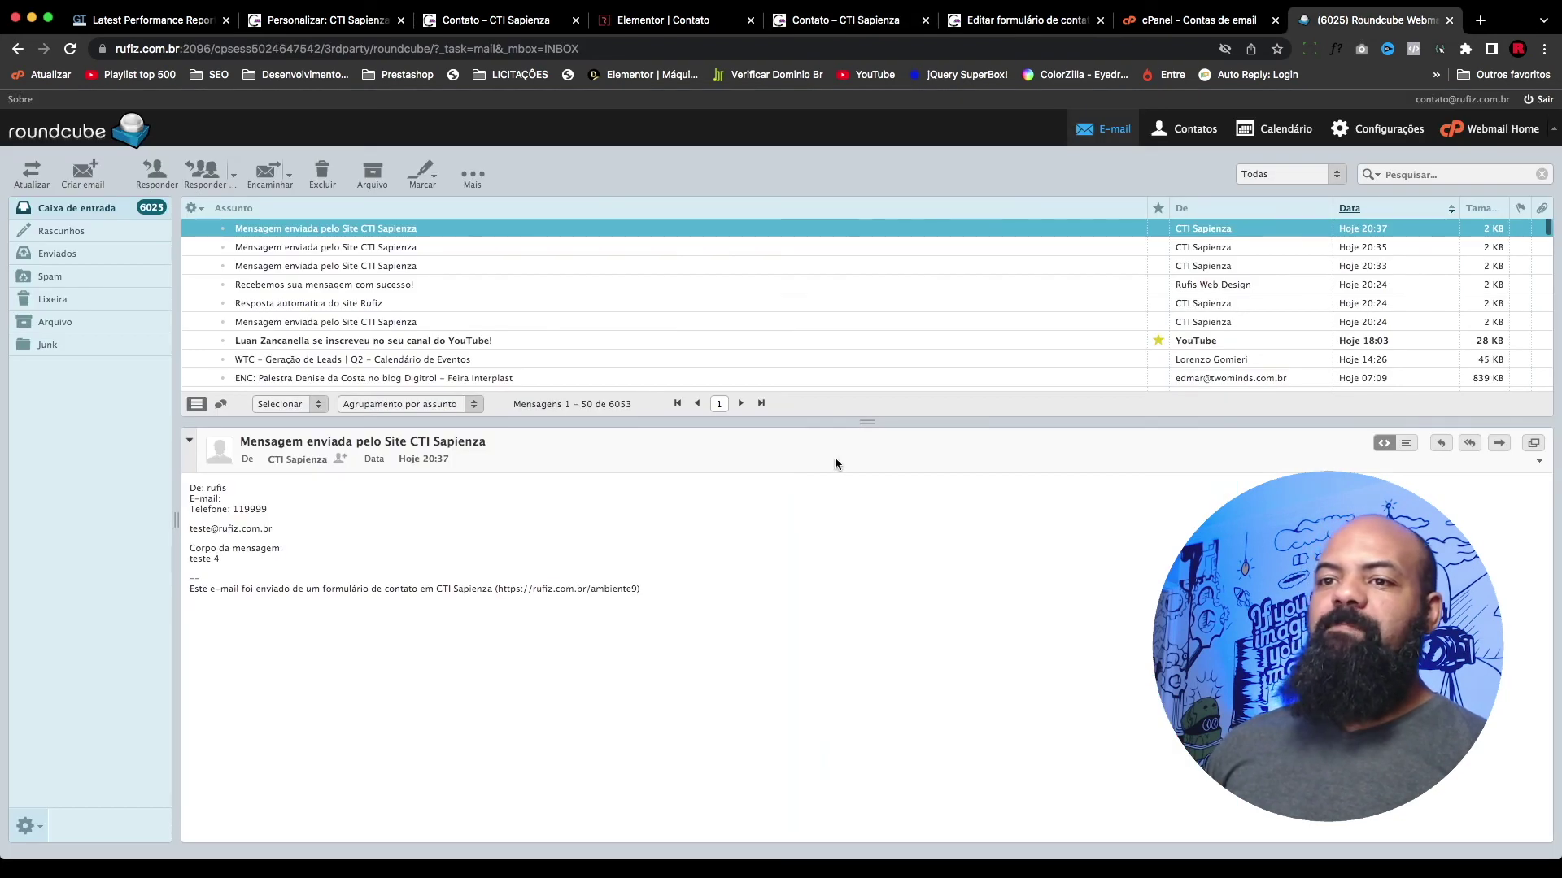
Step: Refresh the inbox and inspect the sender details of the new 20:39 form submission
{"action": "left_click", "coordinate": [31, 172]}
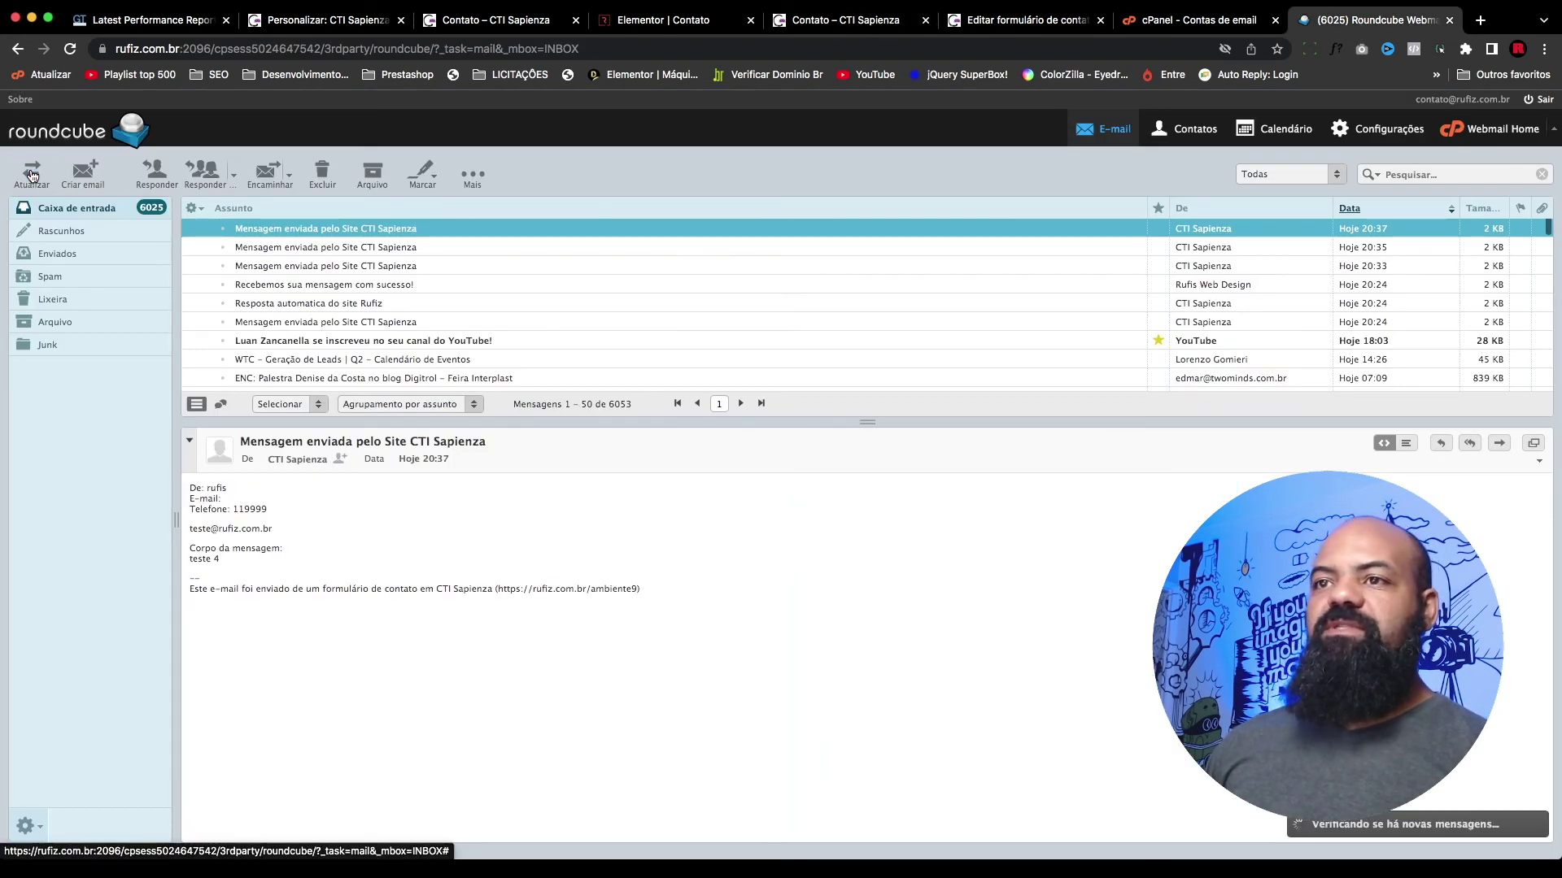
{"action": "left_click", "coordinate": [381, 231]}
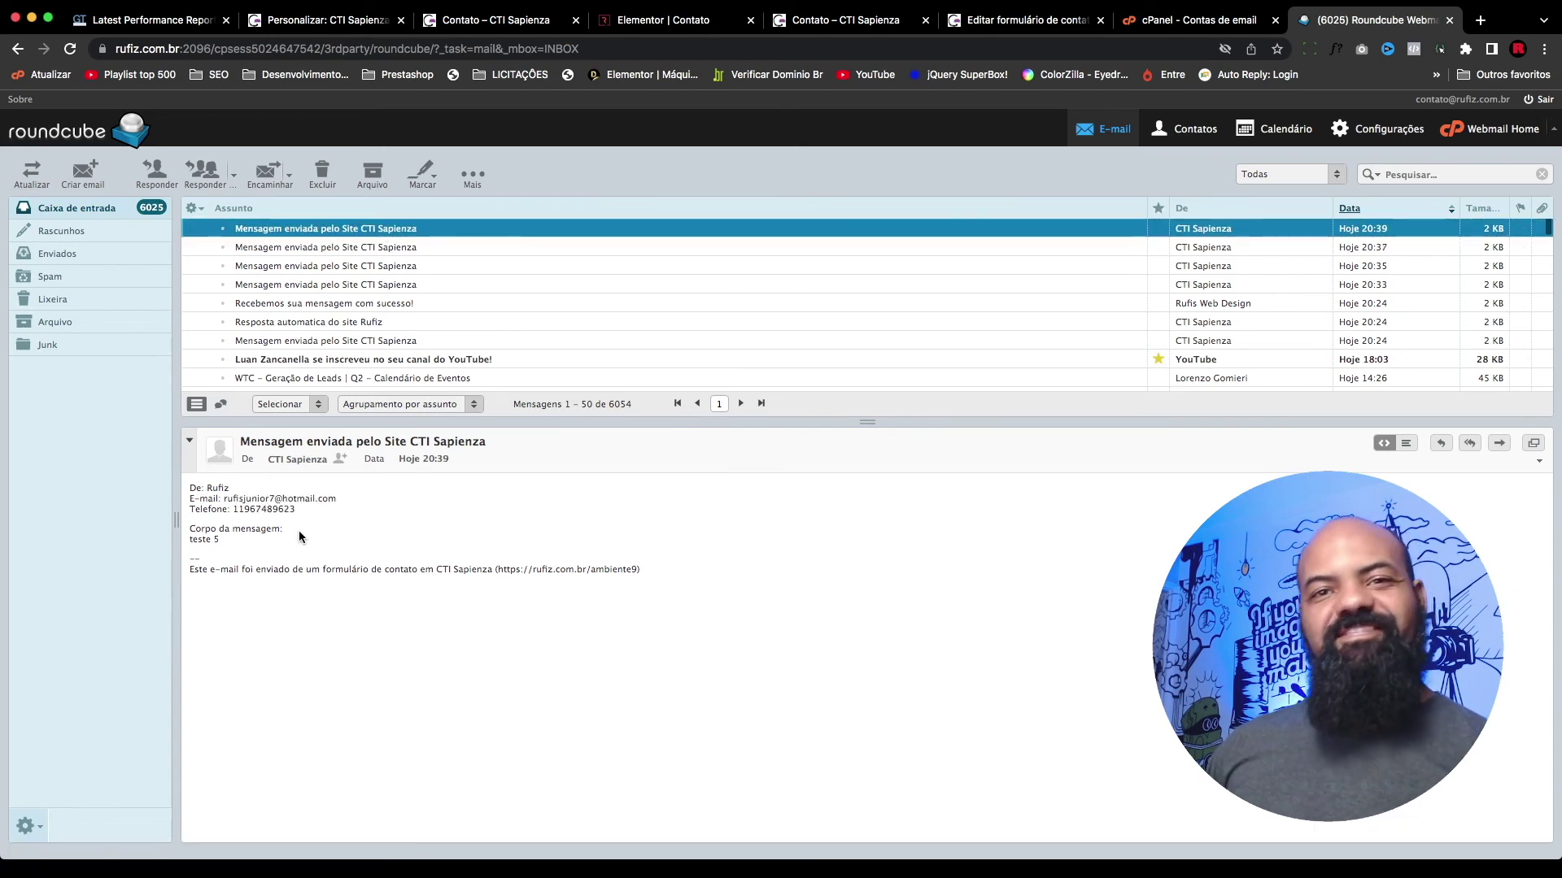
{"action": "left_click", "coordinate": [252, 492]}
{"action": "left_click_drag", "start_coordinate": [293, 510], "coordinate": [196, 490]}
{"action": "left_click", "coordinate": [200, 496]}
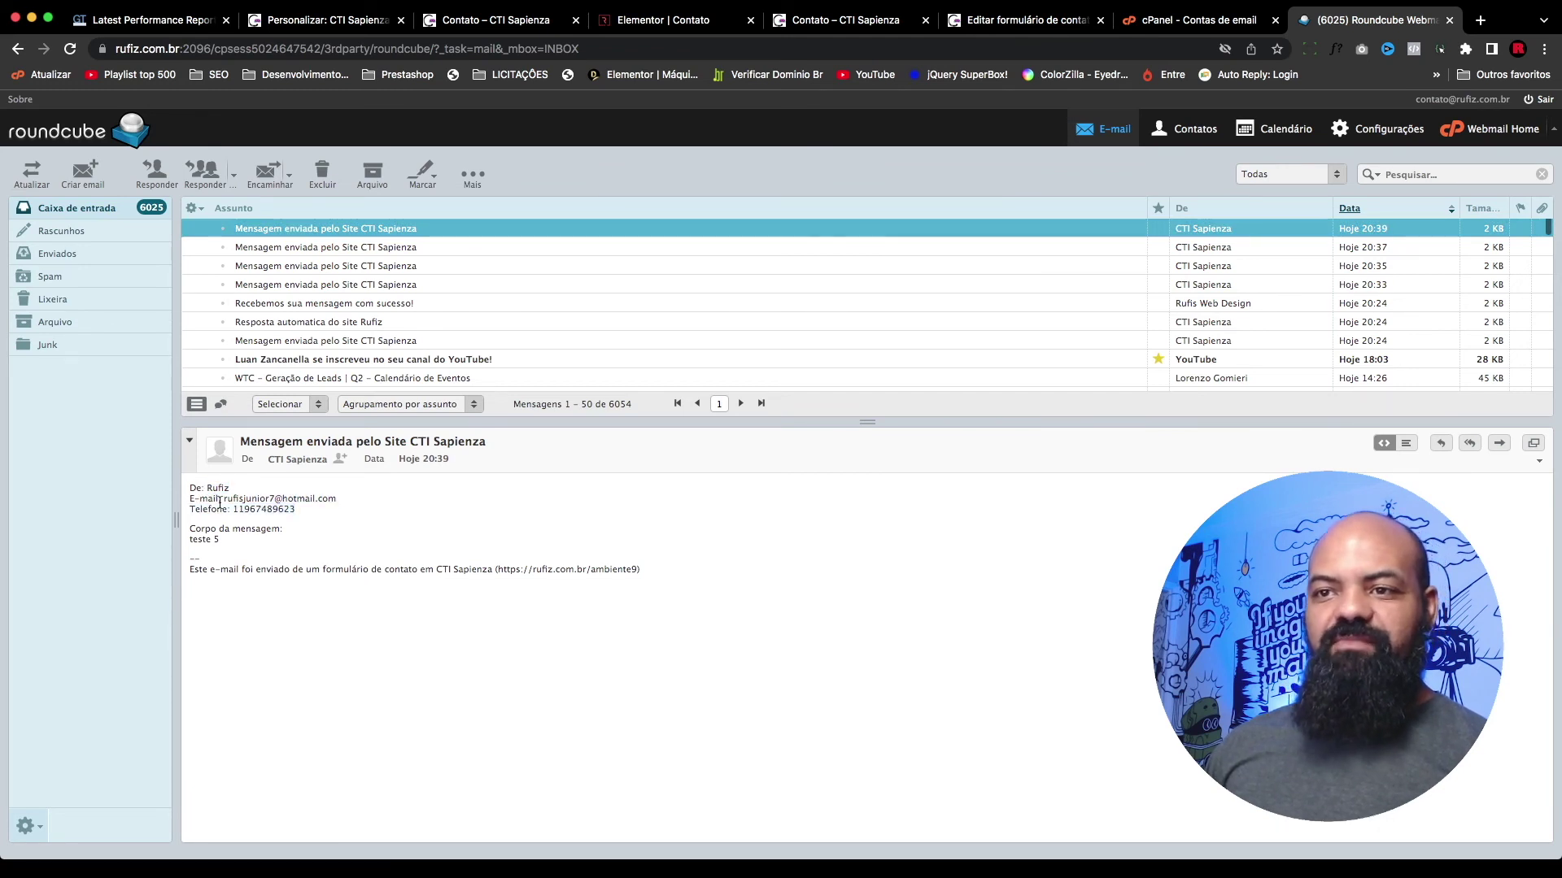
{"action": "left_click_drag", "start_coordinate": [338, 500], "coordinate": [202, 506]}
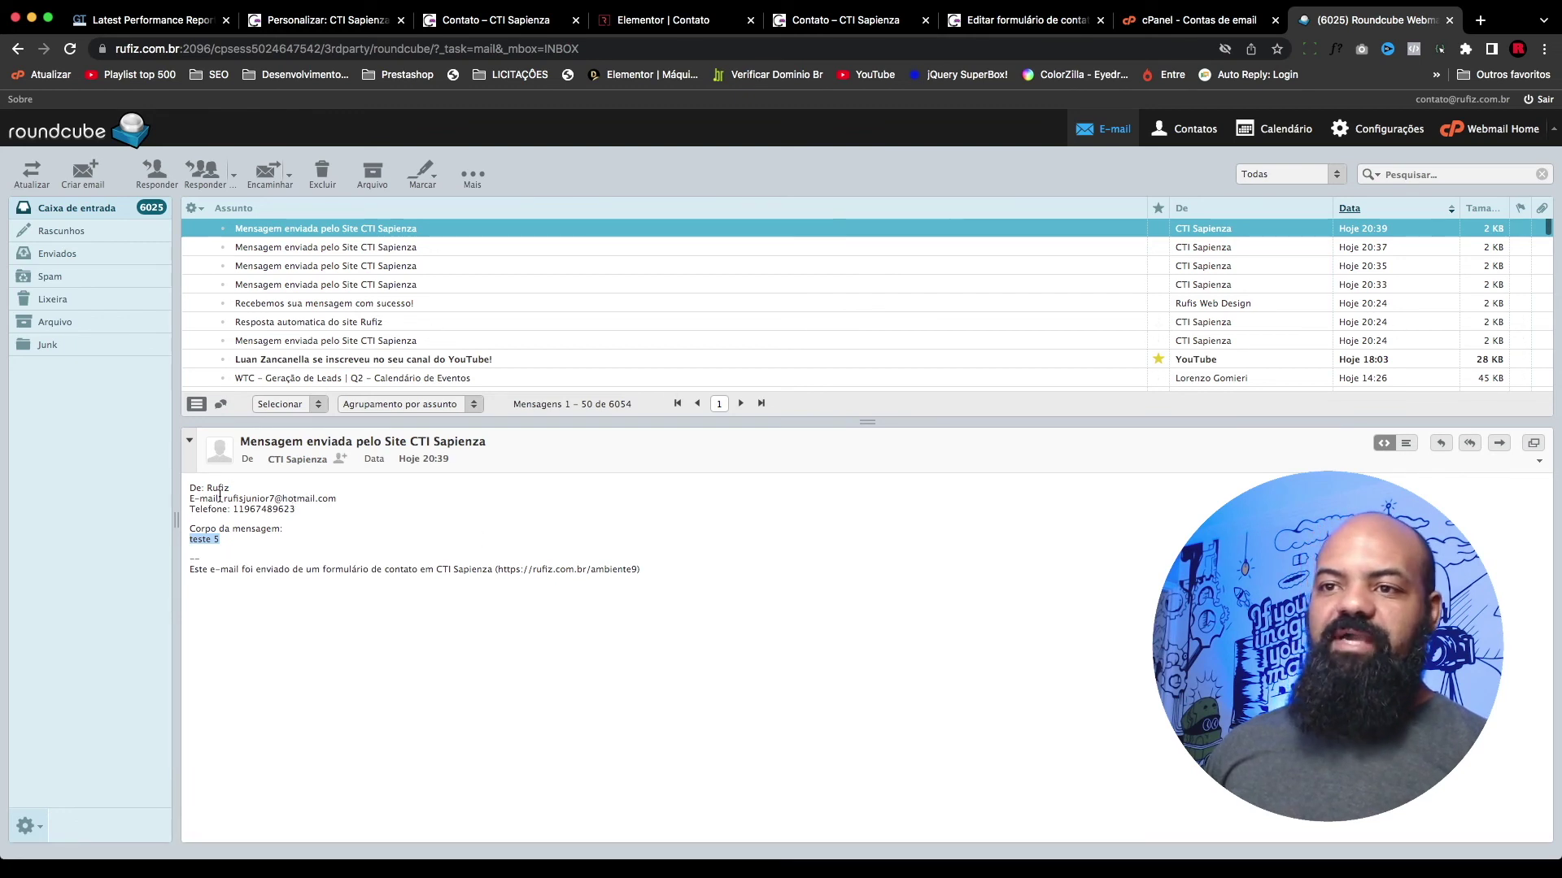
{"action": "scroll", "coordinate": [404, 258], "scroll_direction": "down", "scroll_amount": 1}
{"action": "scroll", "coordinate": [366, 259], "scroll_direction": "up", "scroll_amount": 1}
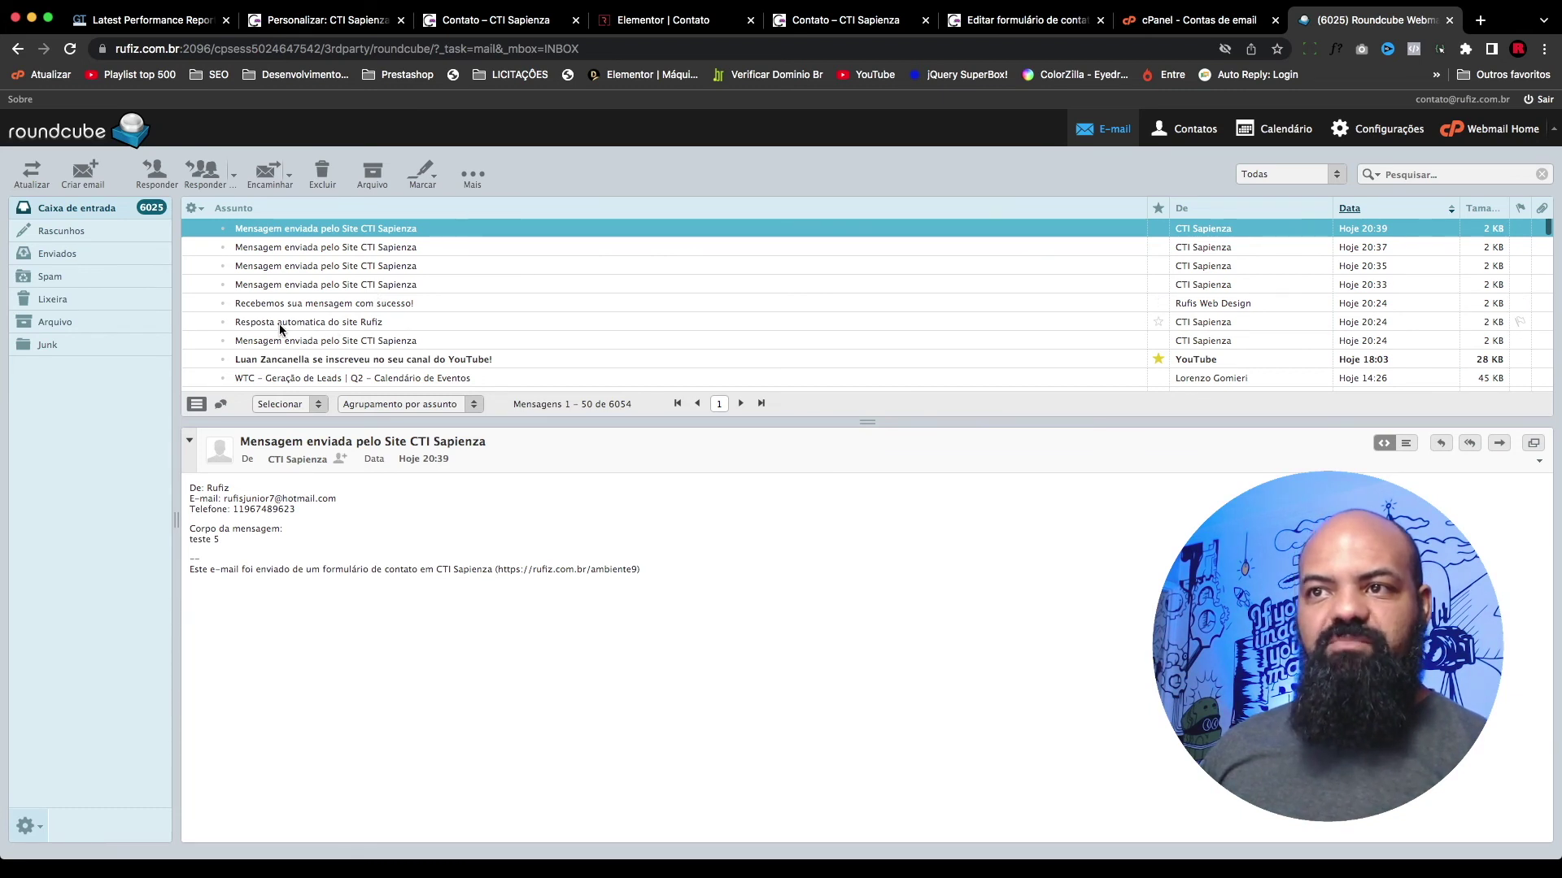
Step: Review the 'Resposta automatica do site Rufiz' auto-reply and notice its blank E-mail line
{"action": "left_click", "coordinate": [379, 324]}
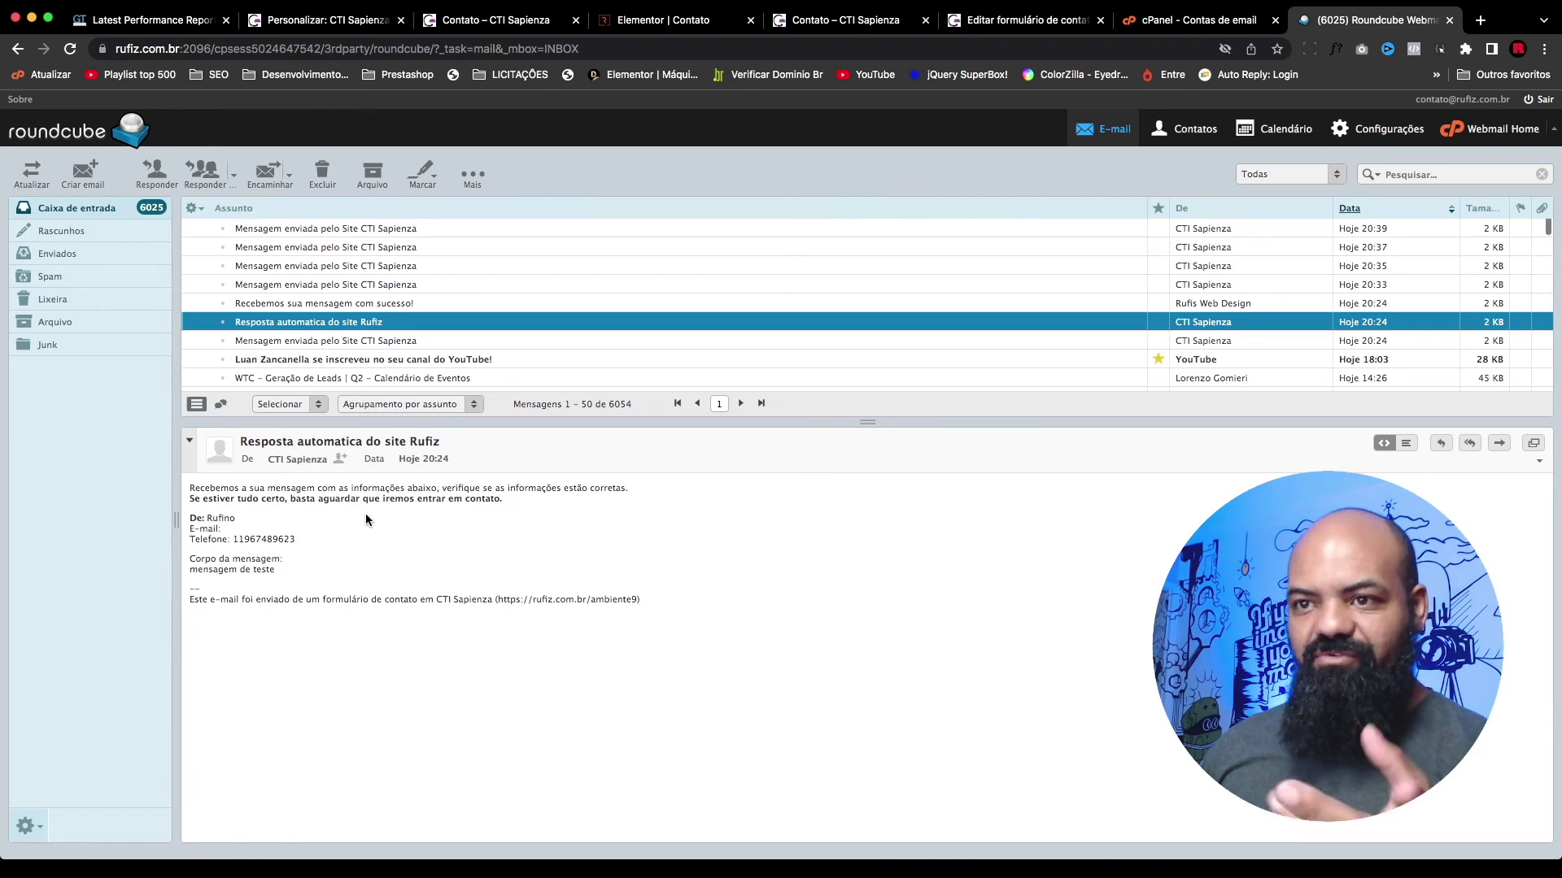
{"action": "left_click", "coordinate": [240, 524]}
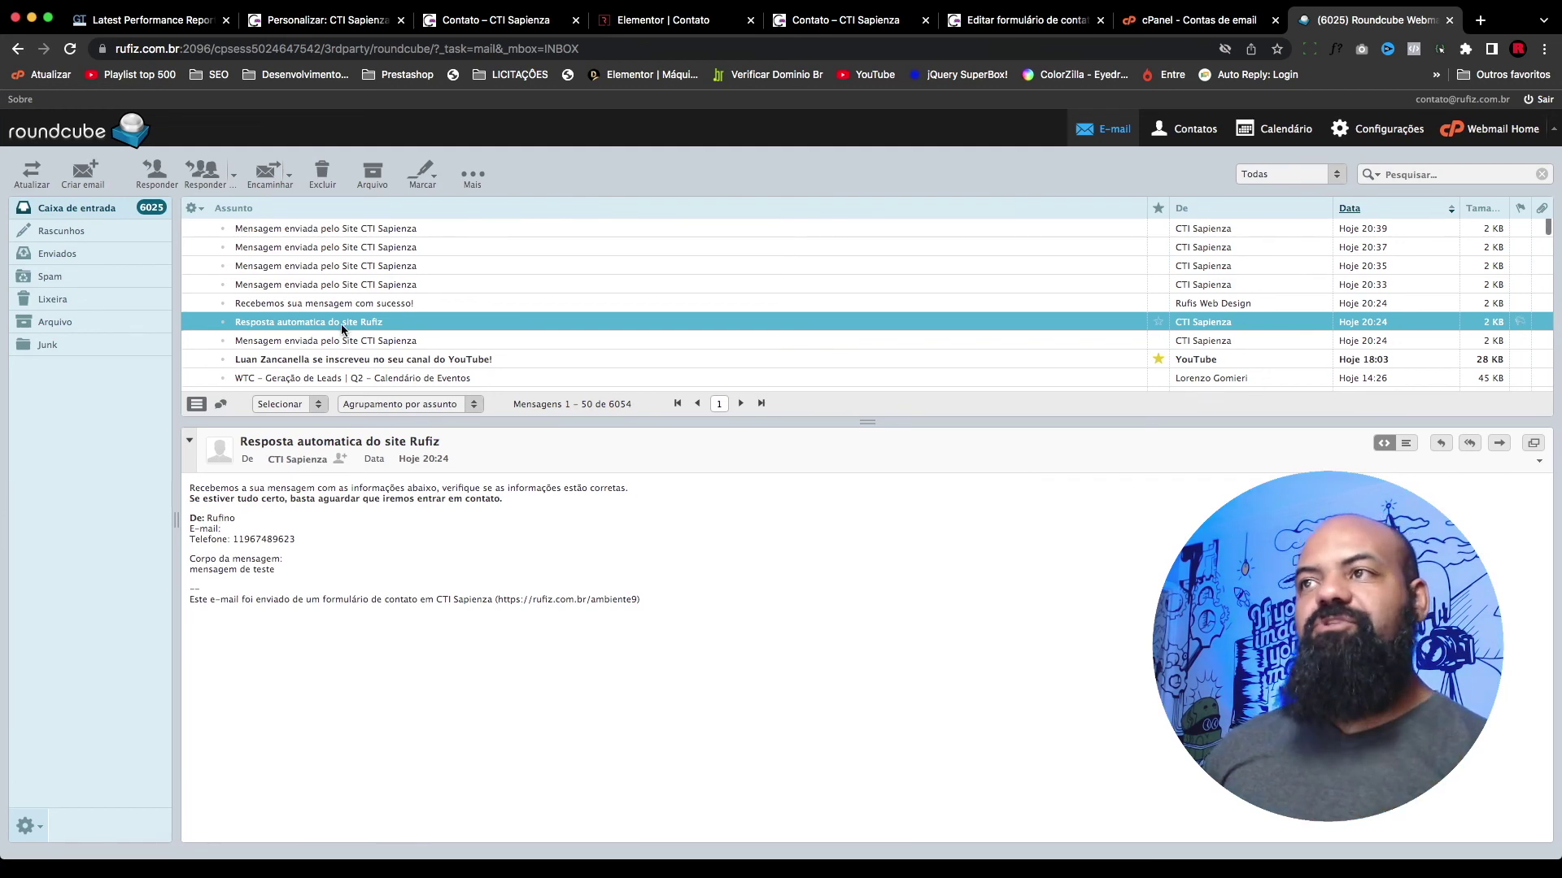
{"action": "left_click", "coordinate": [1033, 19]}
Step: Change the auto-reply subject to 'Resposta automatica do site CTI Sapienza'
{"action": "left_click", "coordinate": [820, 21]}
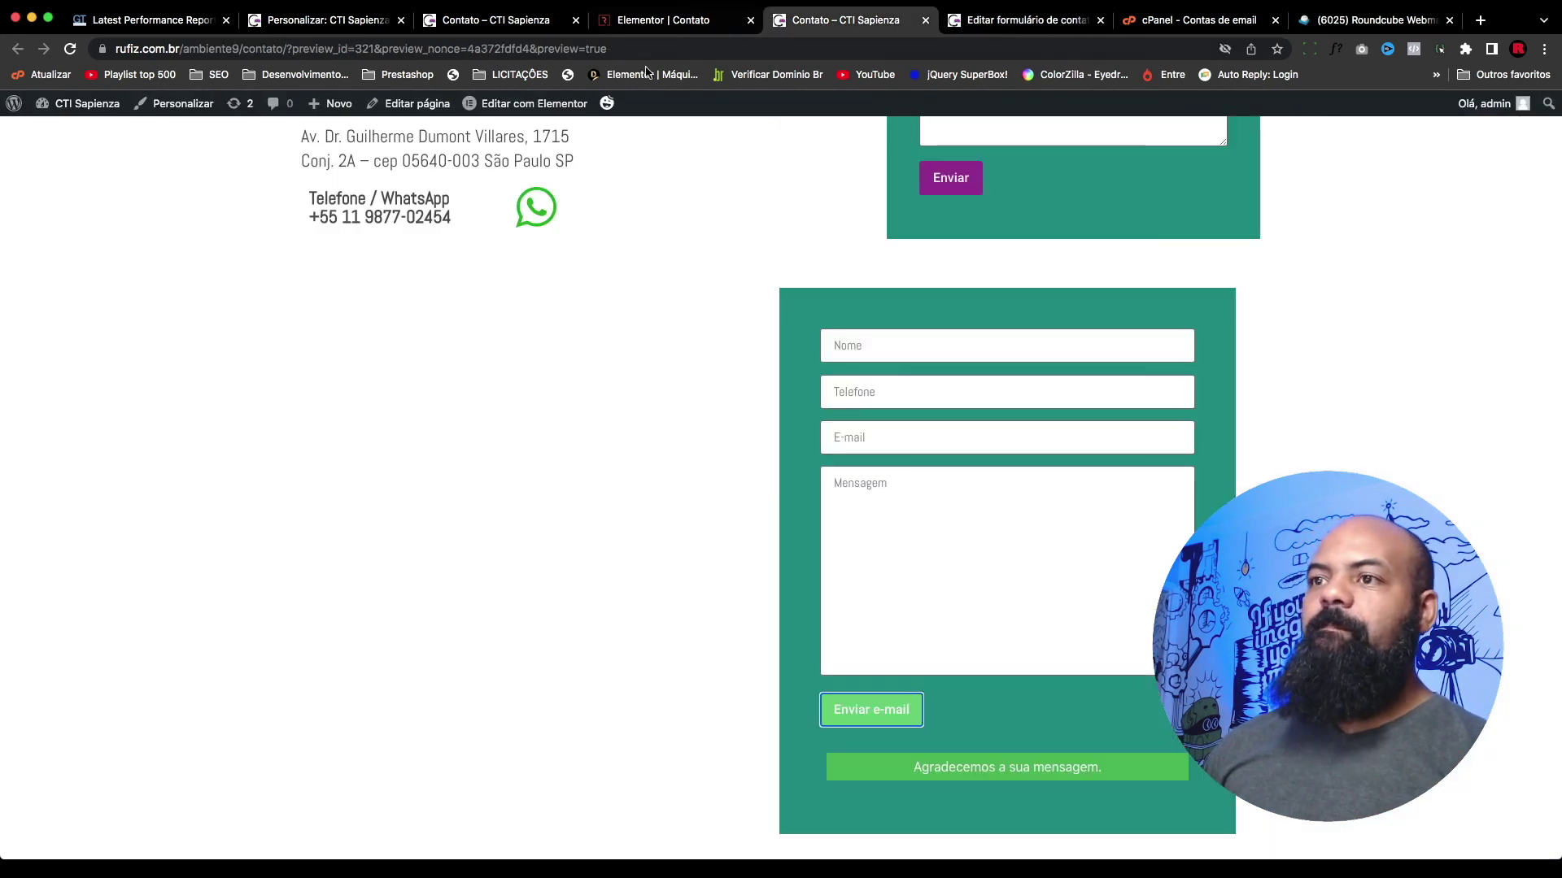
{"action": "left_click", "coordinate": [655, 20]}
{"action": "left_click", "coordinate": [513, 20]}
{"action": "left_click", "coordinate": [1002, 24]}
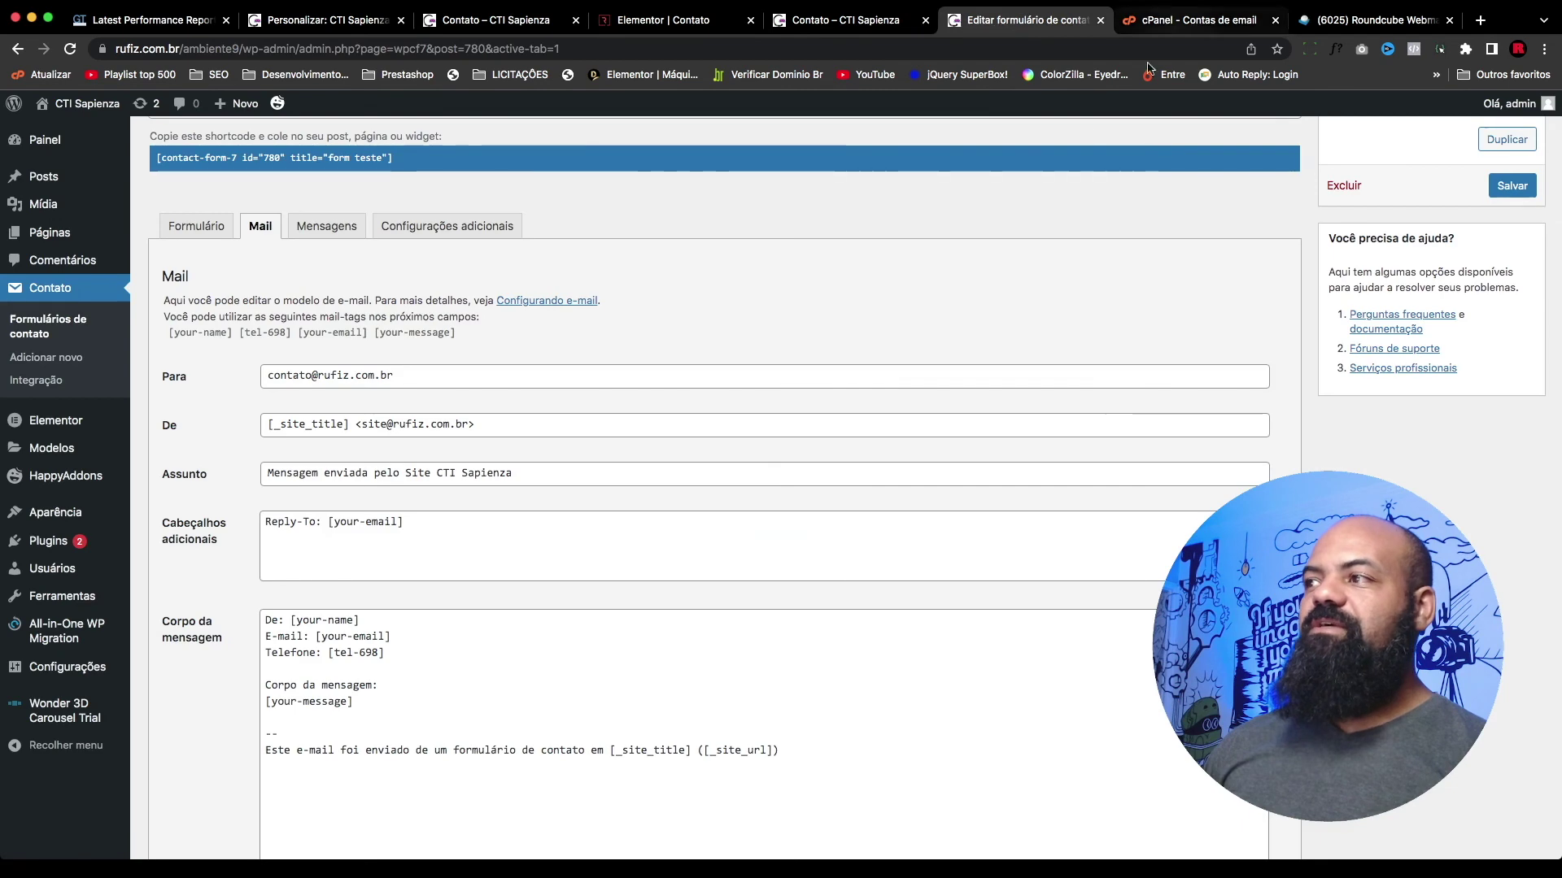
{"action": "scroll", "coordinate": [547, 565], "scroll_direction": "down", "scroll_amount": 10}
{"action": "scroll", "coordinate": [297, 325], "scroll_direction": "down", "scroll_amount": 5}
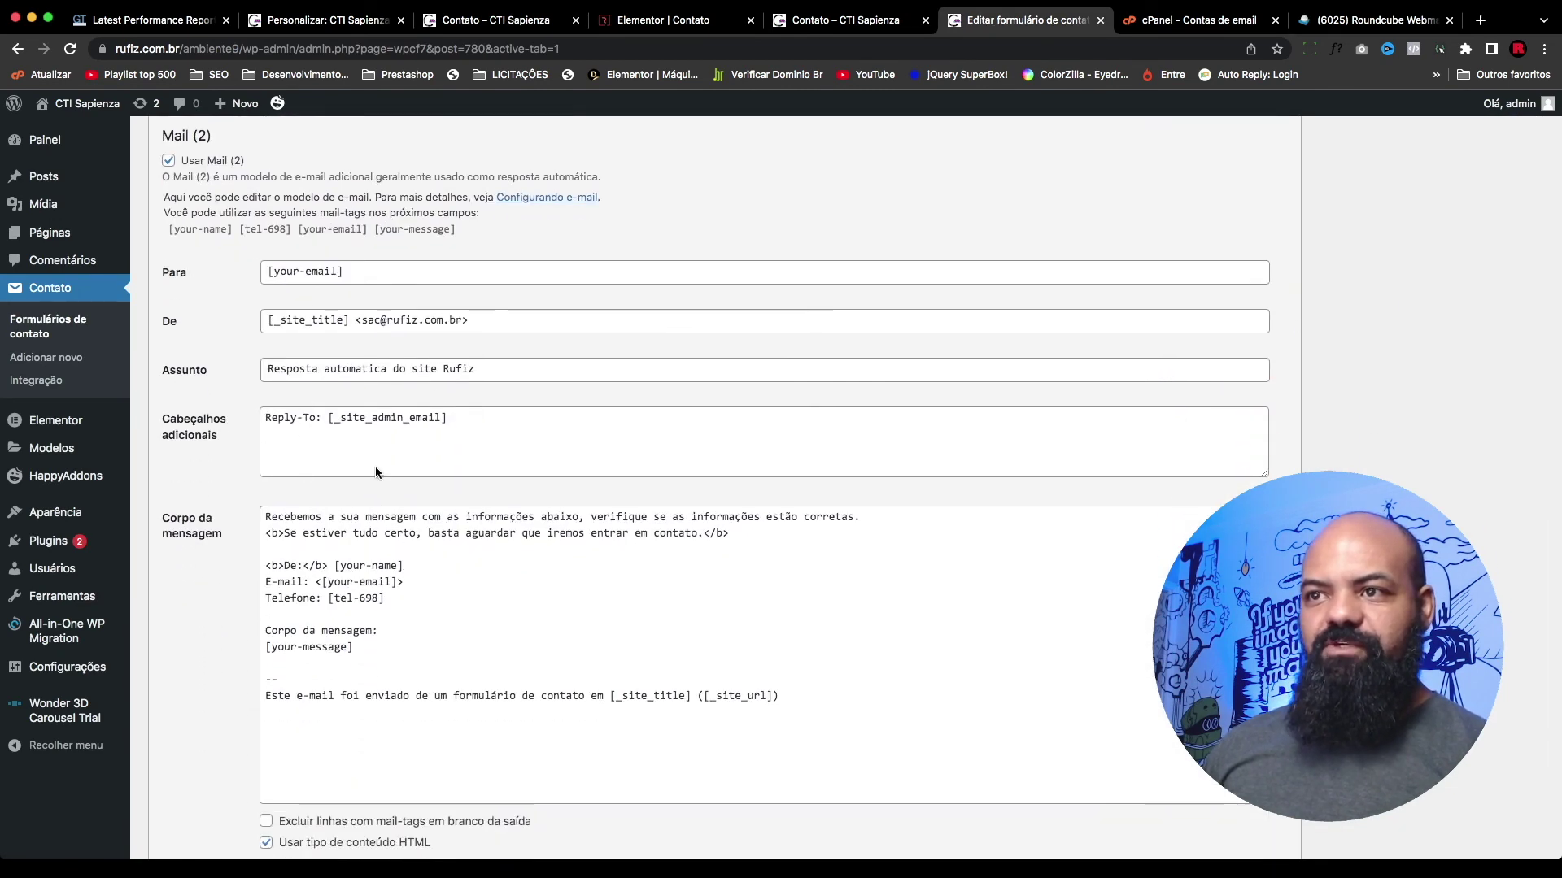
{"action": "double_click", "coordinate": [456, 371]}
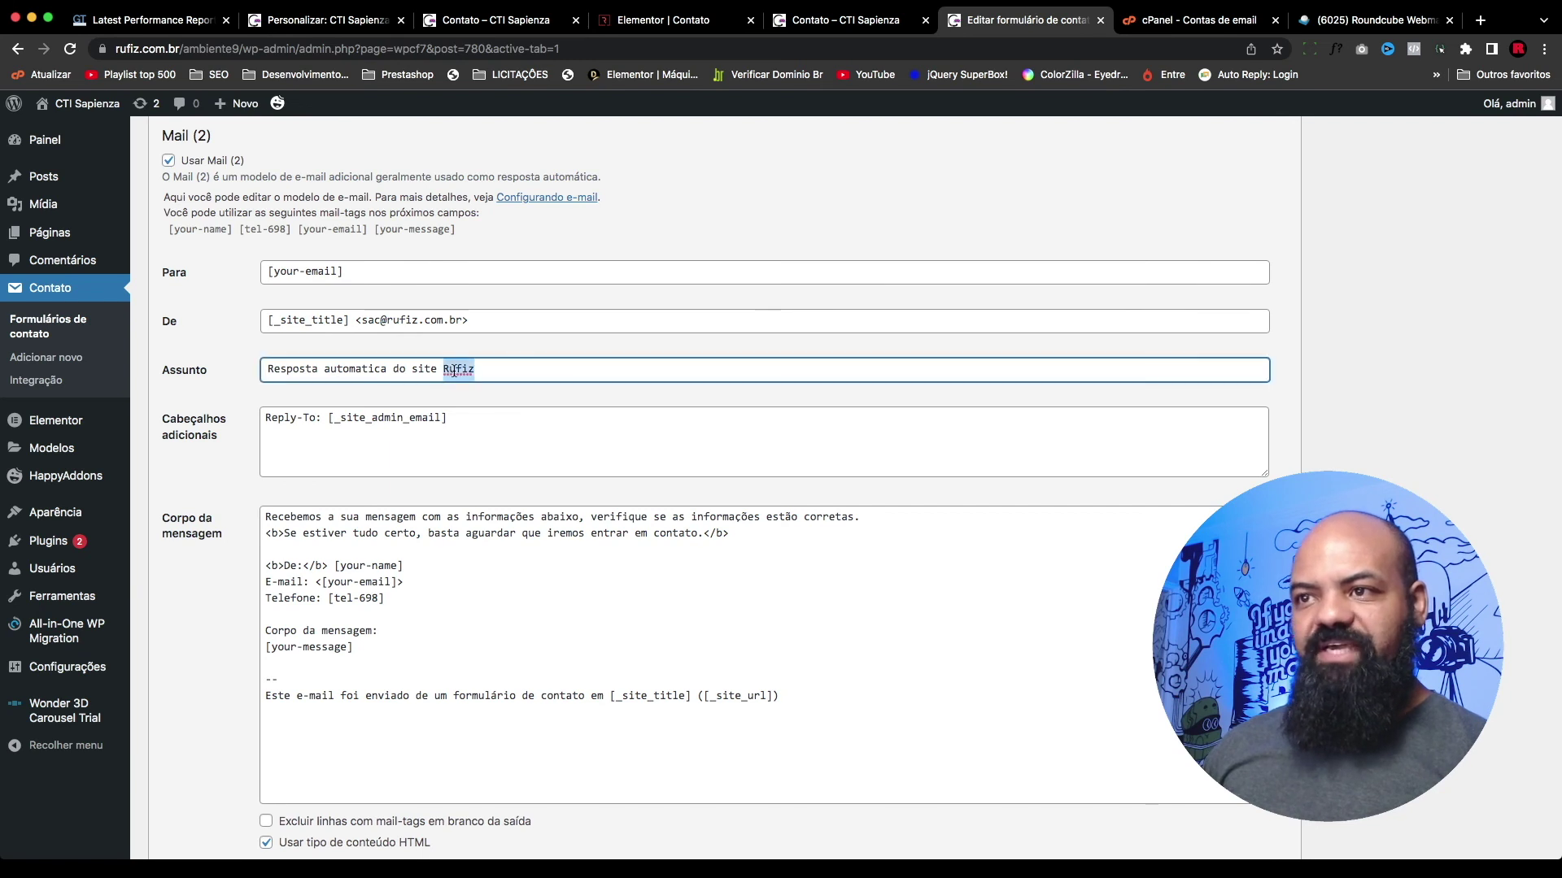
{"action": "type", "text": "CTI Sapienza"}
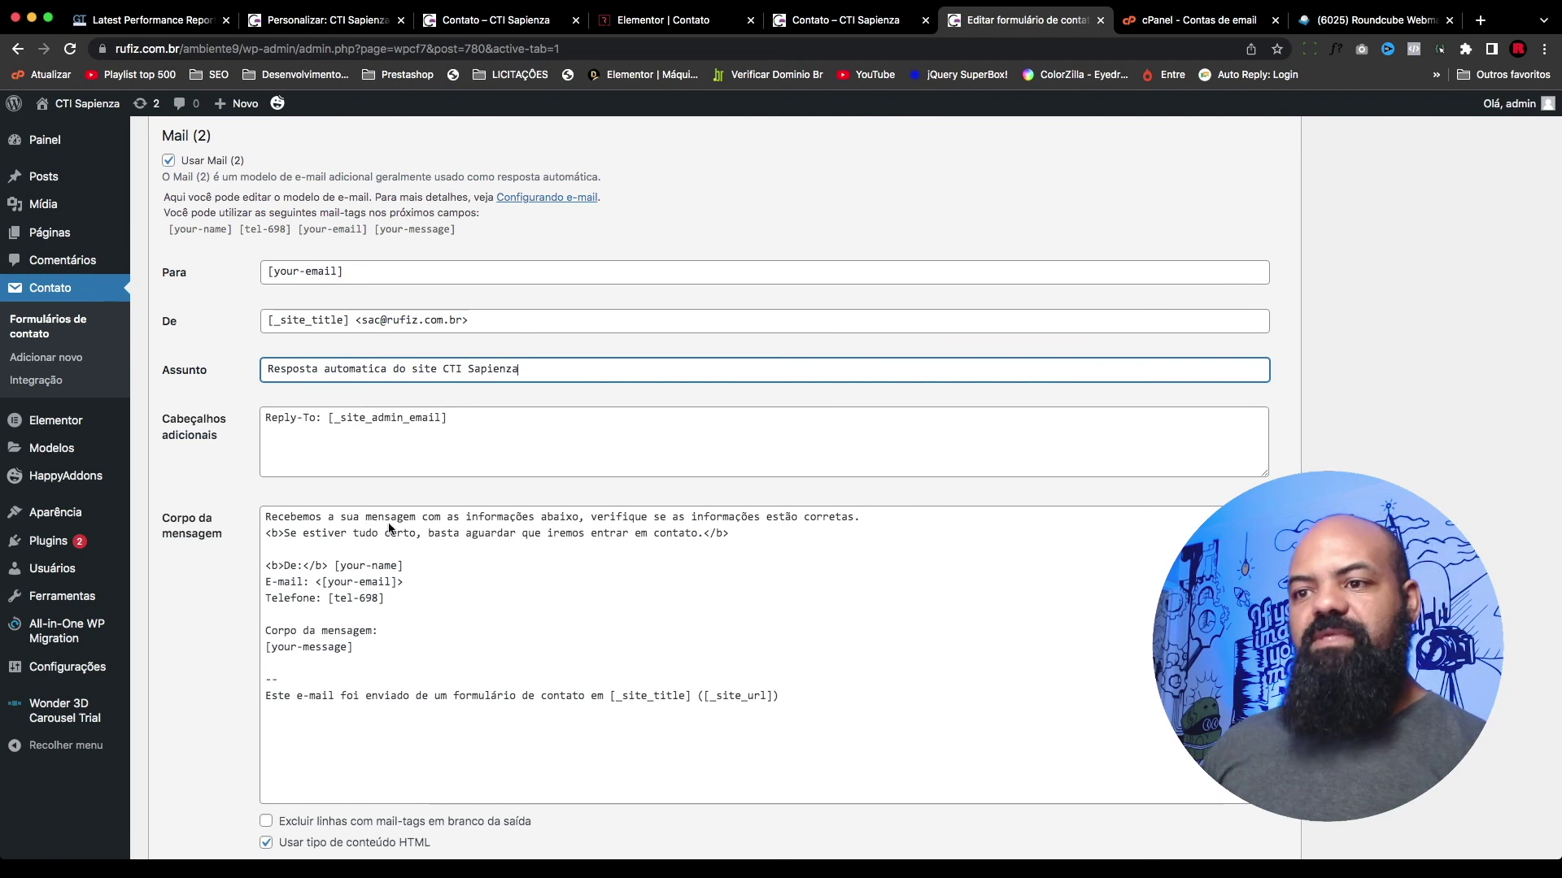
Step: Remove the angle brackets around [your-email] and the closing bold tag after De: in the auto-reply body
{"action": "left_click", "coordinate": [492, 611]}
{"action": "left_click", "coordinate": [323, 581]}
{"action": "key", "text": "BackSpace"}
{"action": "left_click", "coordinate": [406, 582]}
{"action": "key", "text": "BackSpace"}
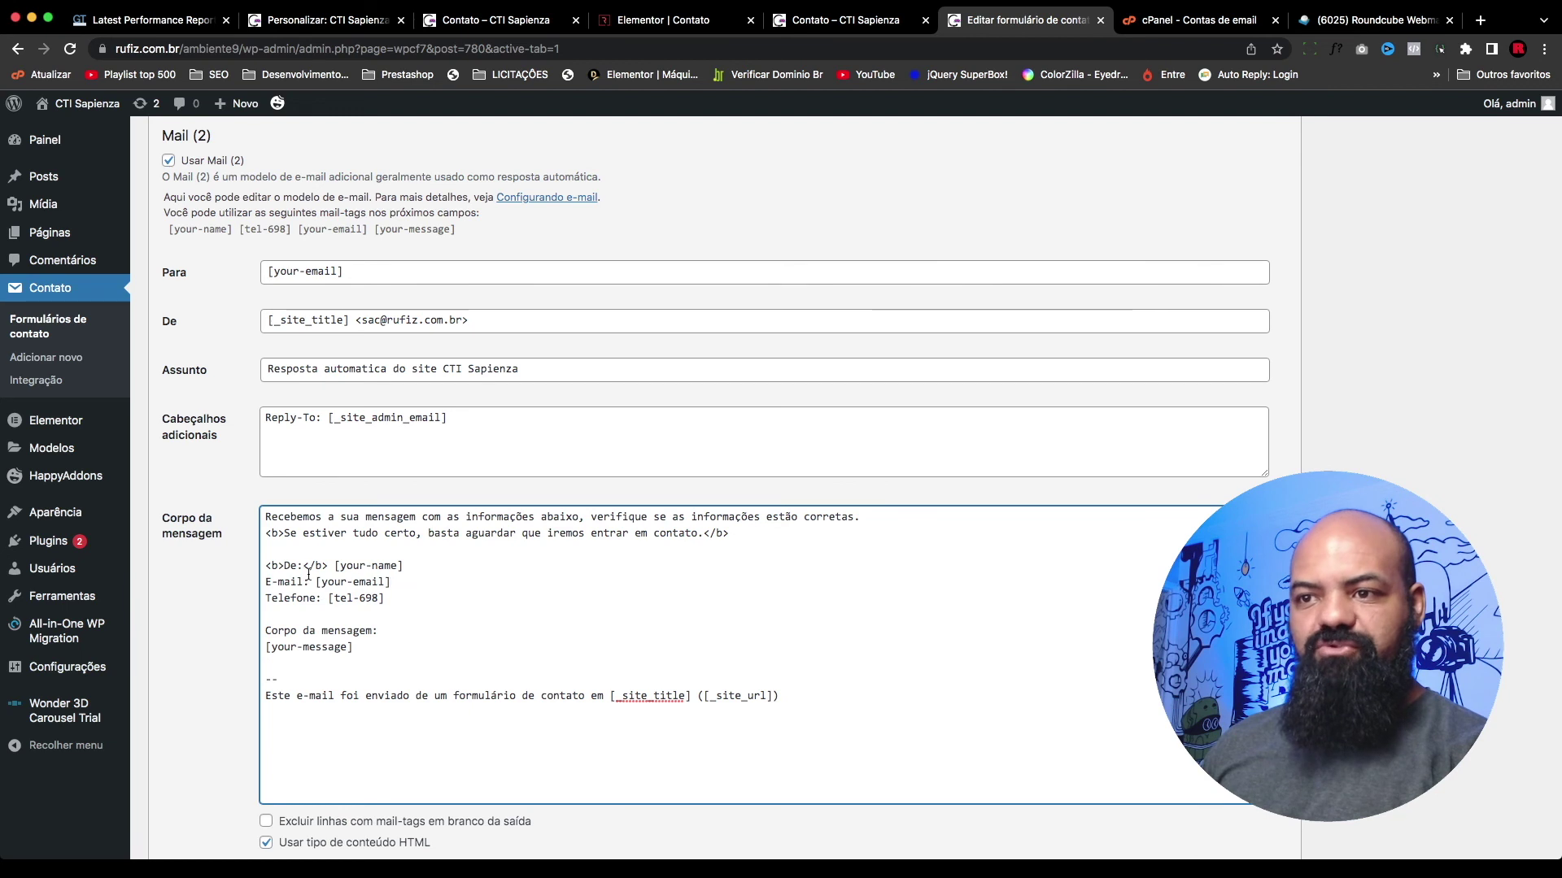
{"action": "left_click", "coordinate": [330, 567]}
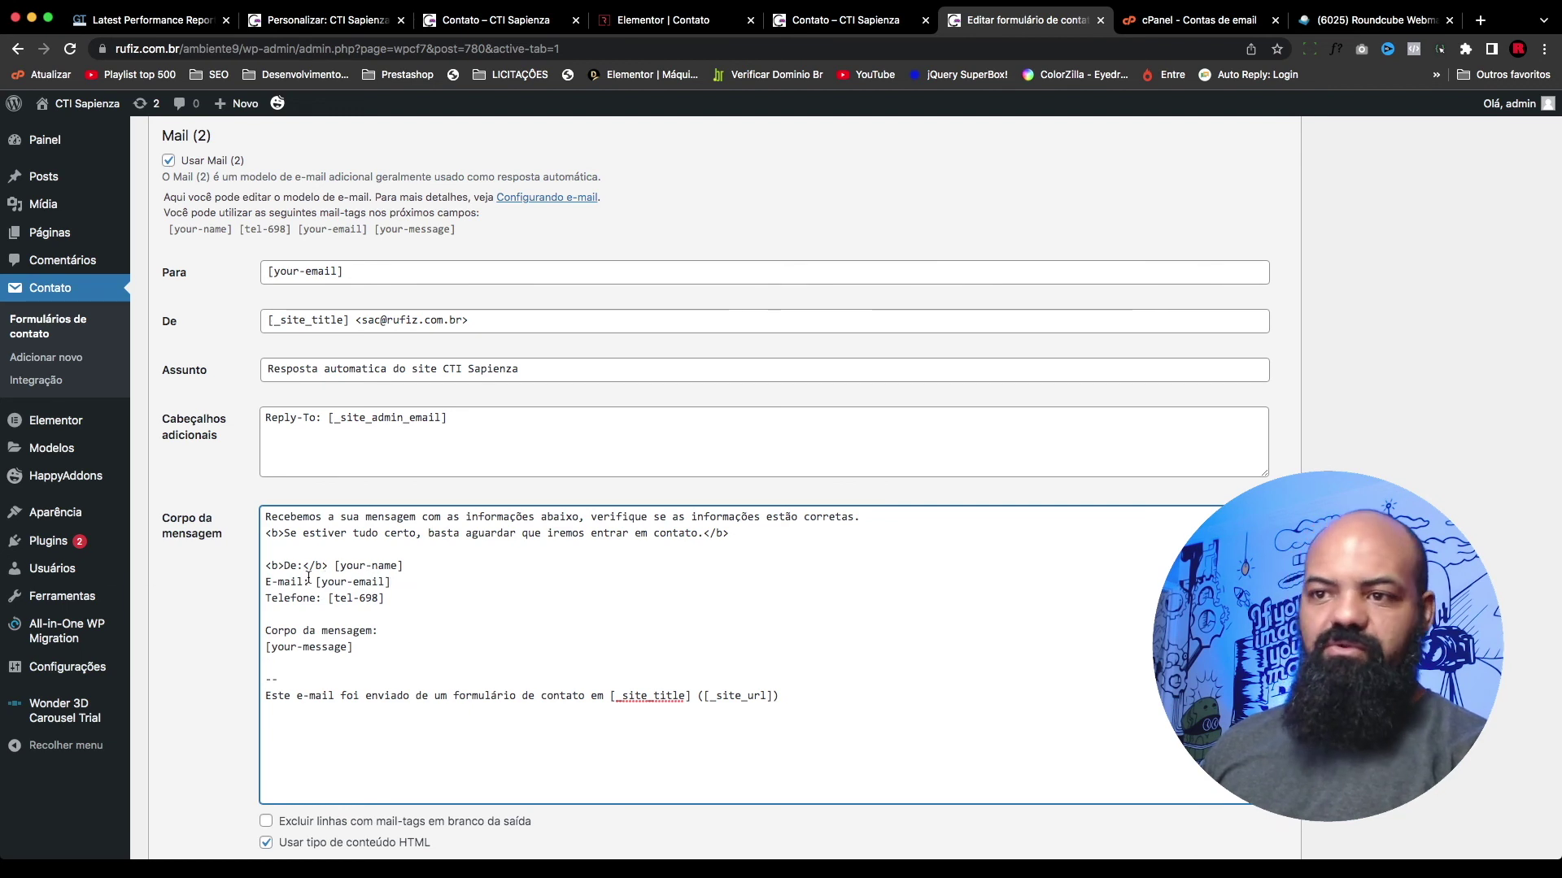
{"action": "left_click_drag", "start_coordinate": [303, 570], "coordinate": [265, 567]}
{"action": "key", "text": "BackSpace"}
{"action": "key", "text": "BackSpace"}
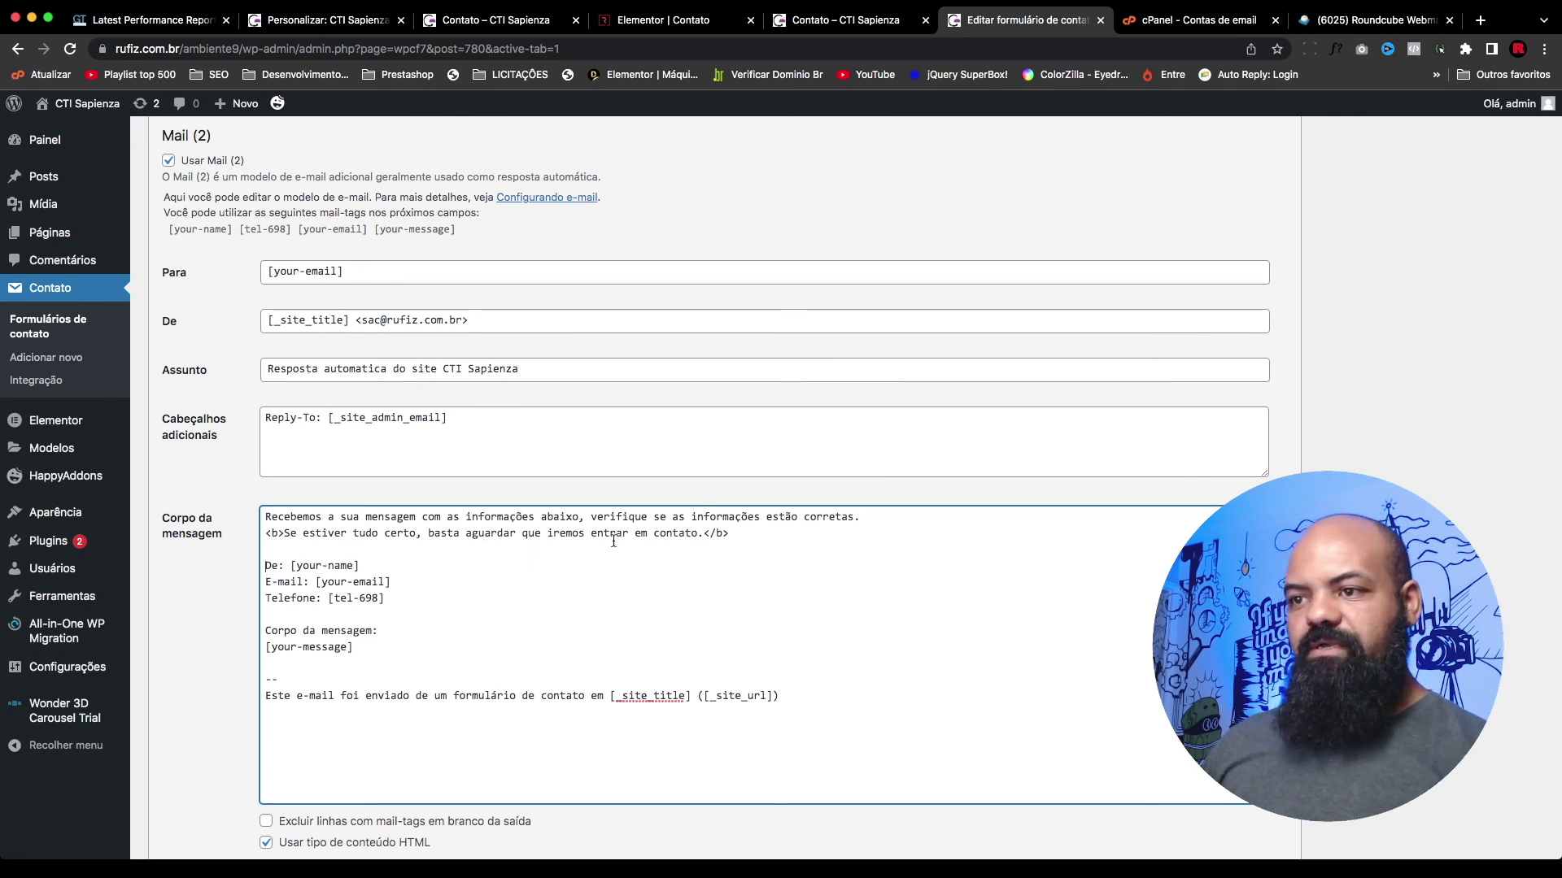
Step: Add 'o mais rápido possível' to the auto-reply's promise line and save the form
{"action": "left_click", "coordinate": [695, 534]}
{"action": "type", "text": "em bre"}
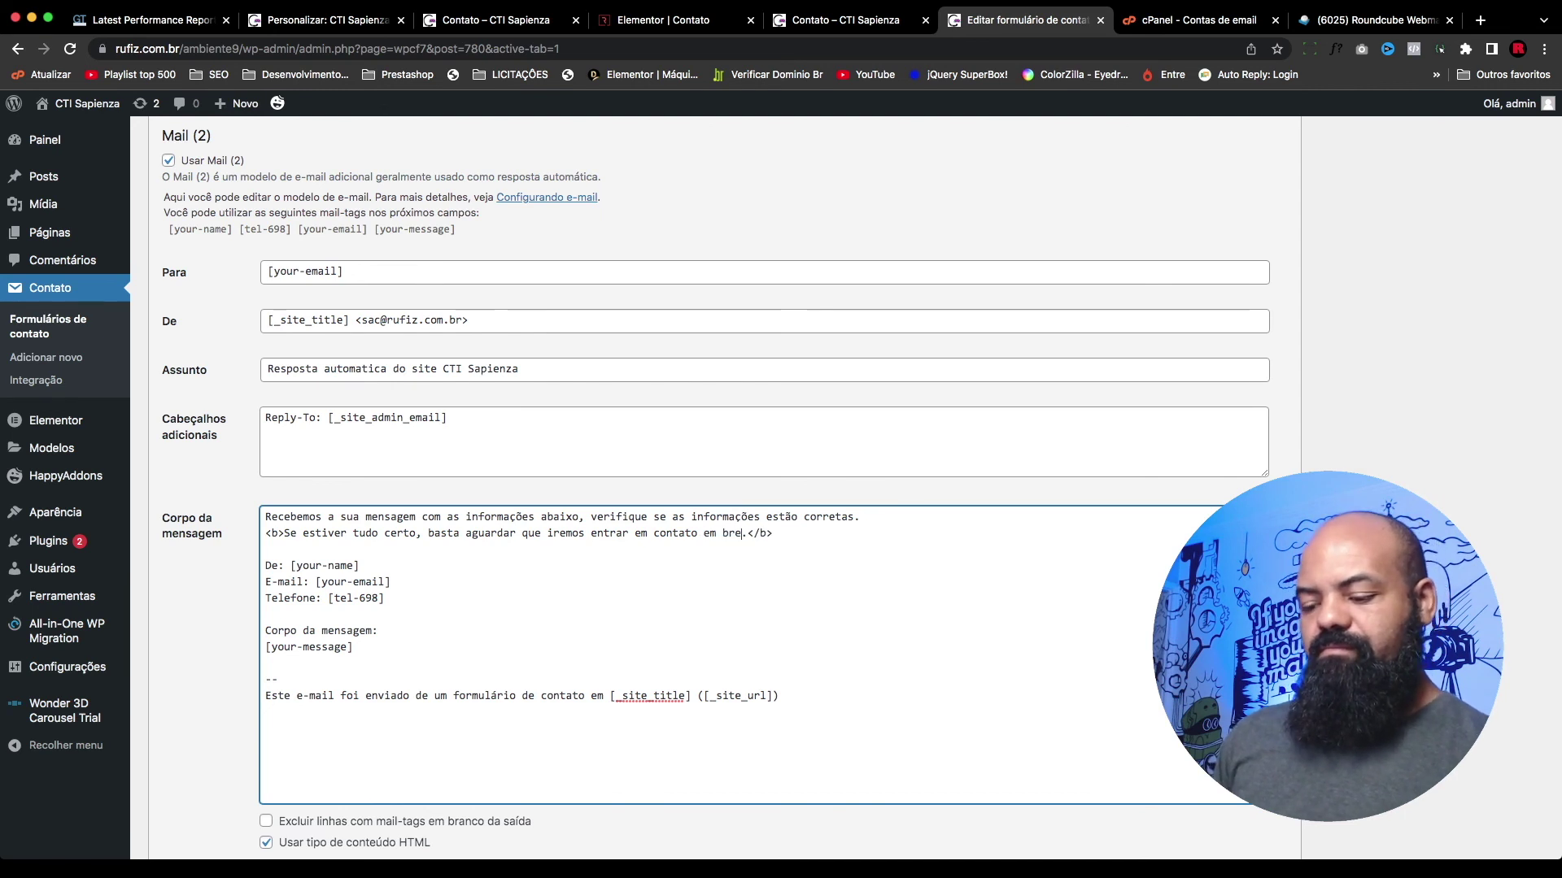
{"action": "key", "text": "BackSpace"}
{"action": "key", "text": "BackSpace"}
{"action": "key", "text": "BackSpace"}
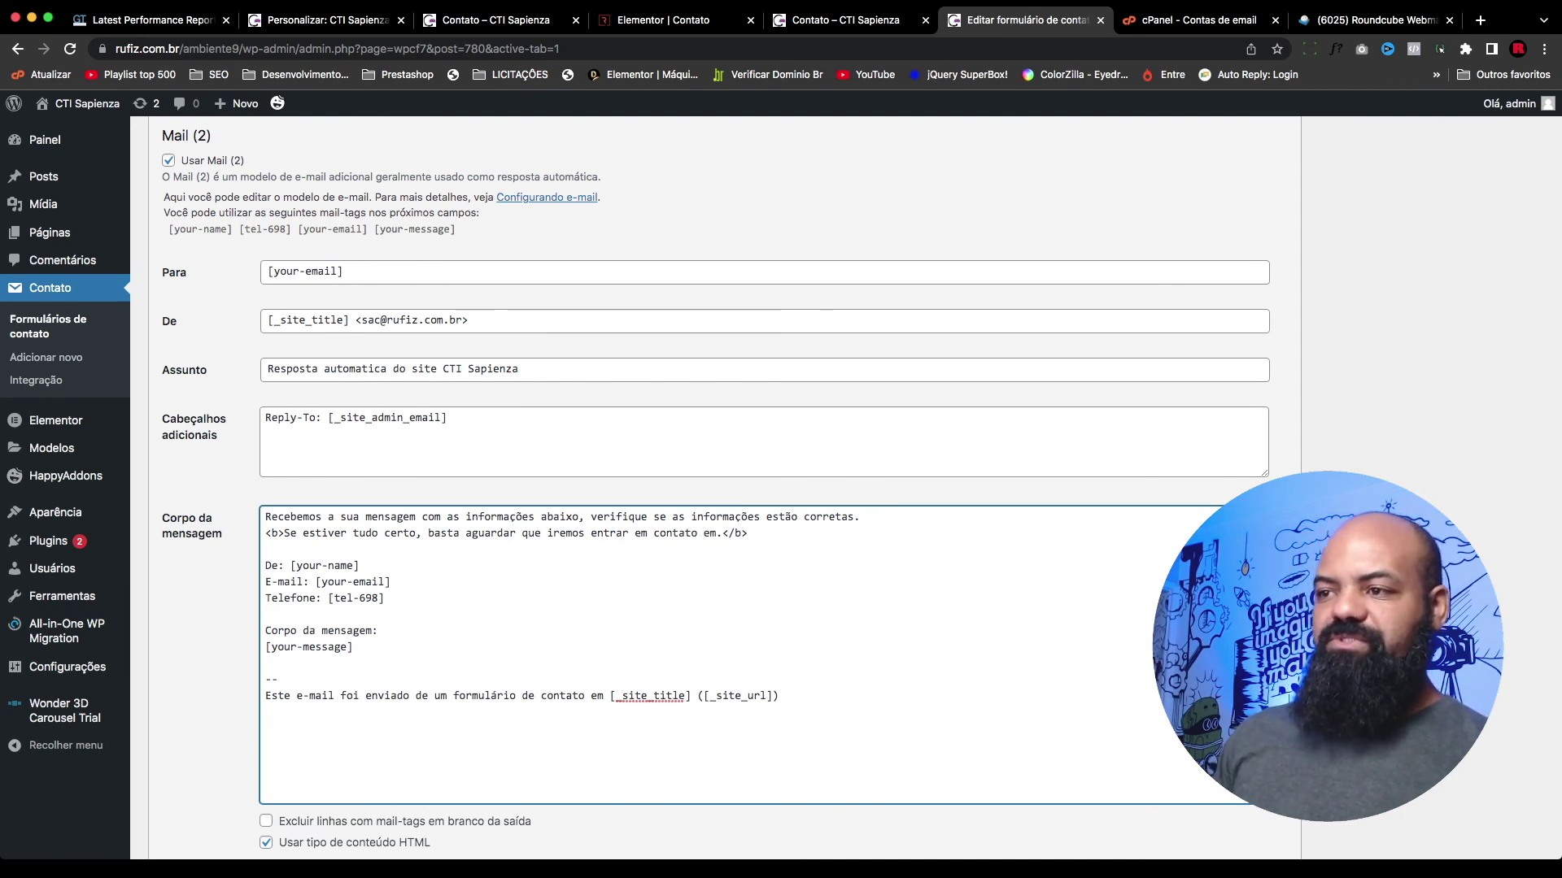
{"action": "key", "text": "BackSpace"}
{"action": "key", "text": "BackSpace"}
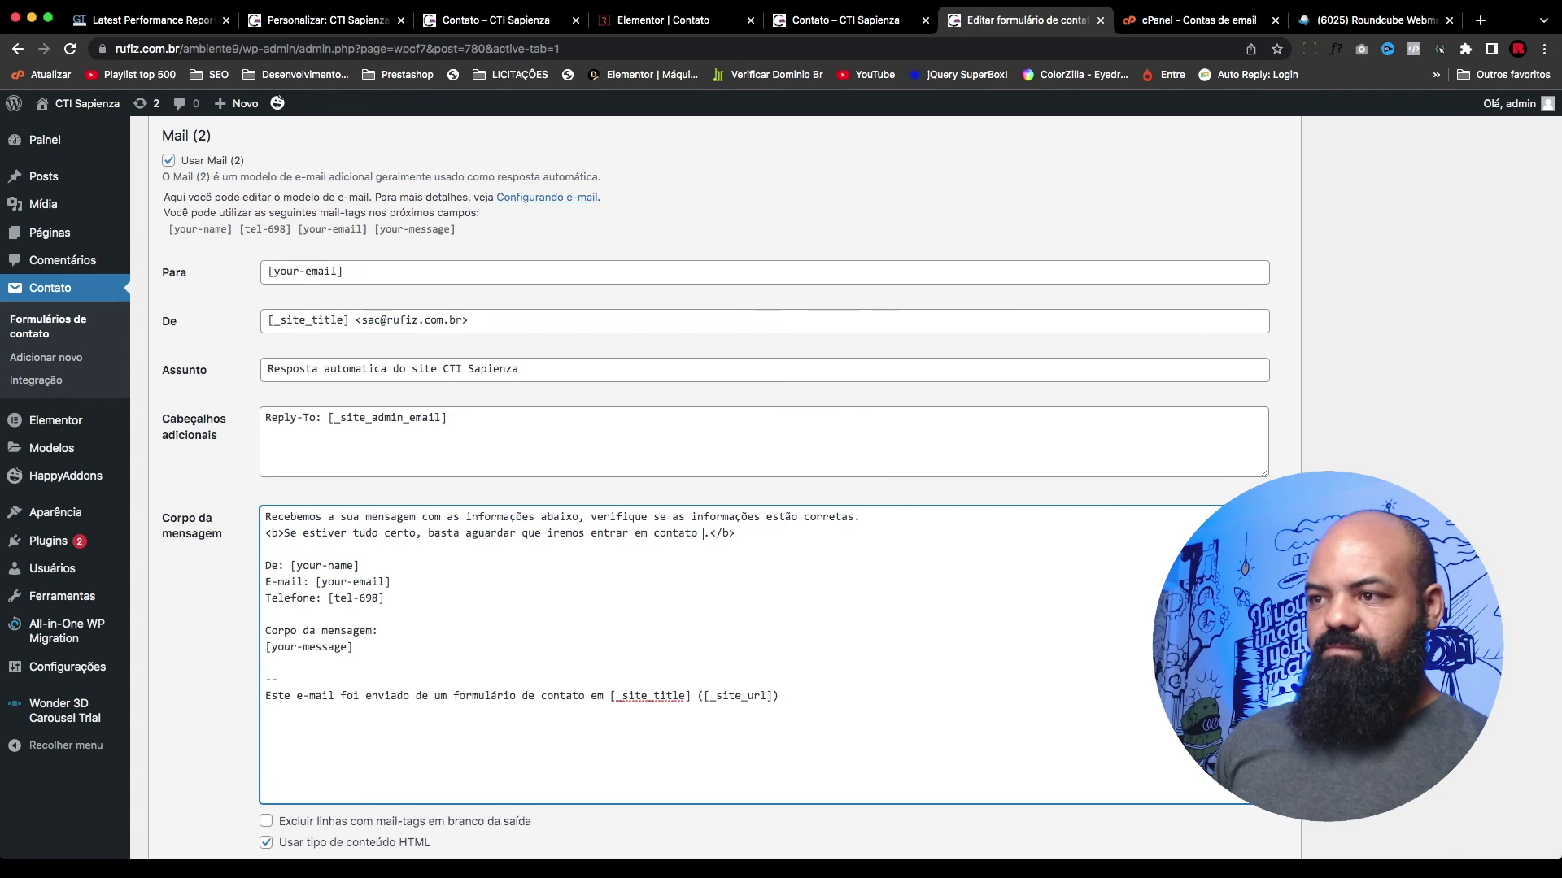
{"action": "type", "text": "o mais "}
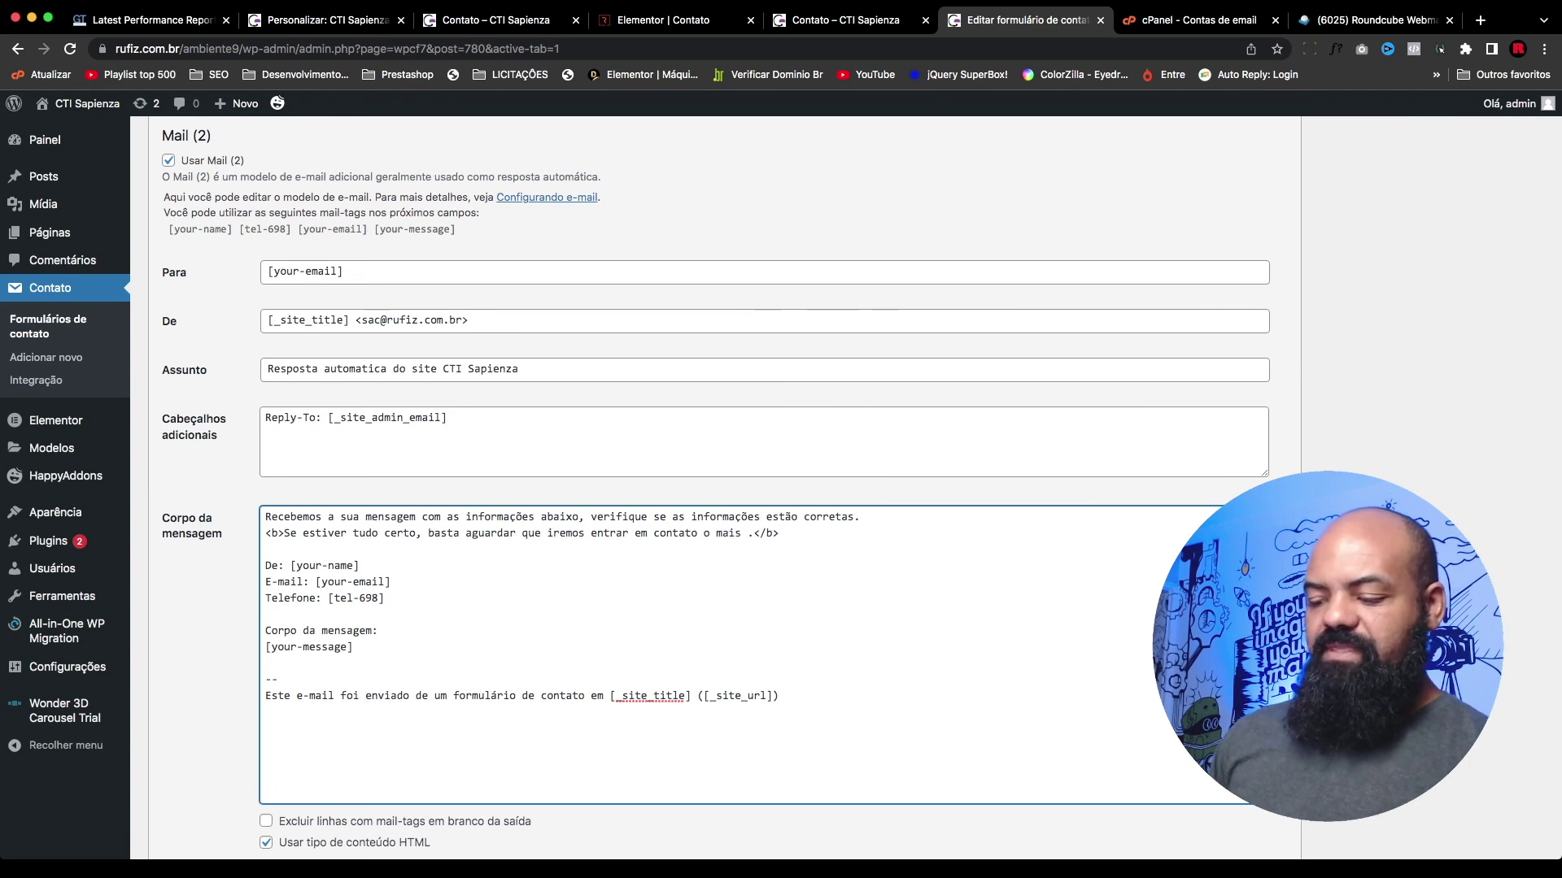
{"action": "type", "text": "rápido "}
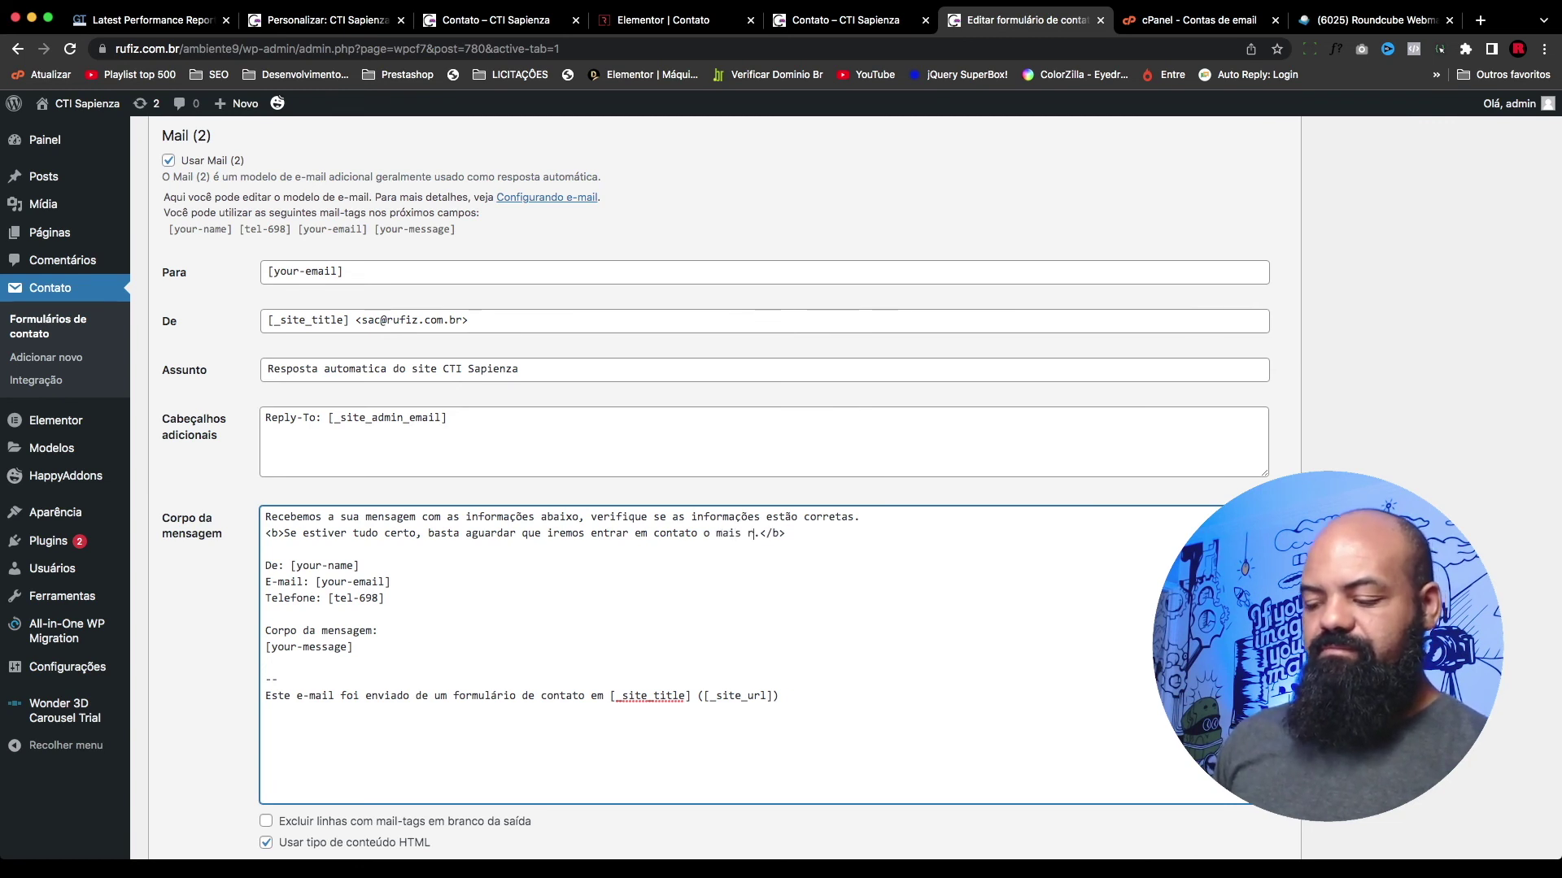
{"action": "type", "text": "possível"}
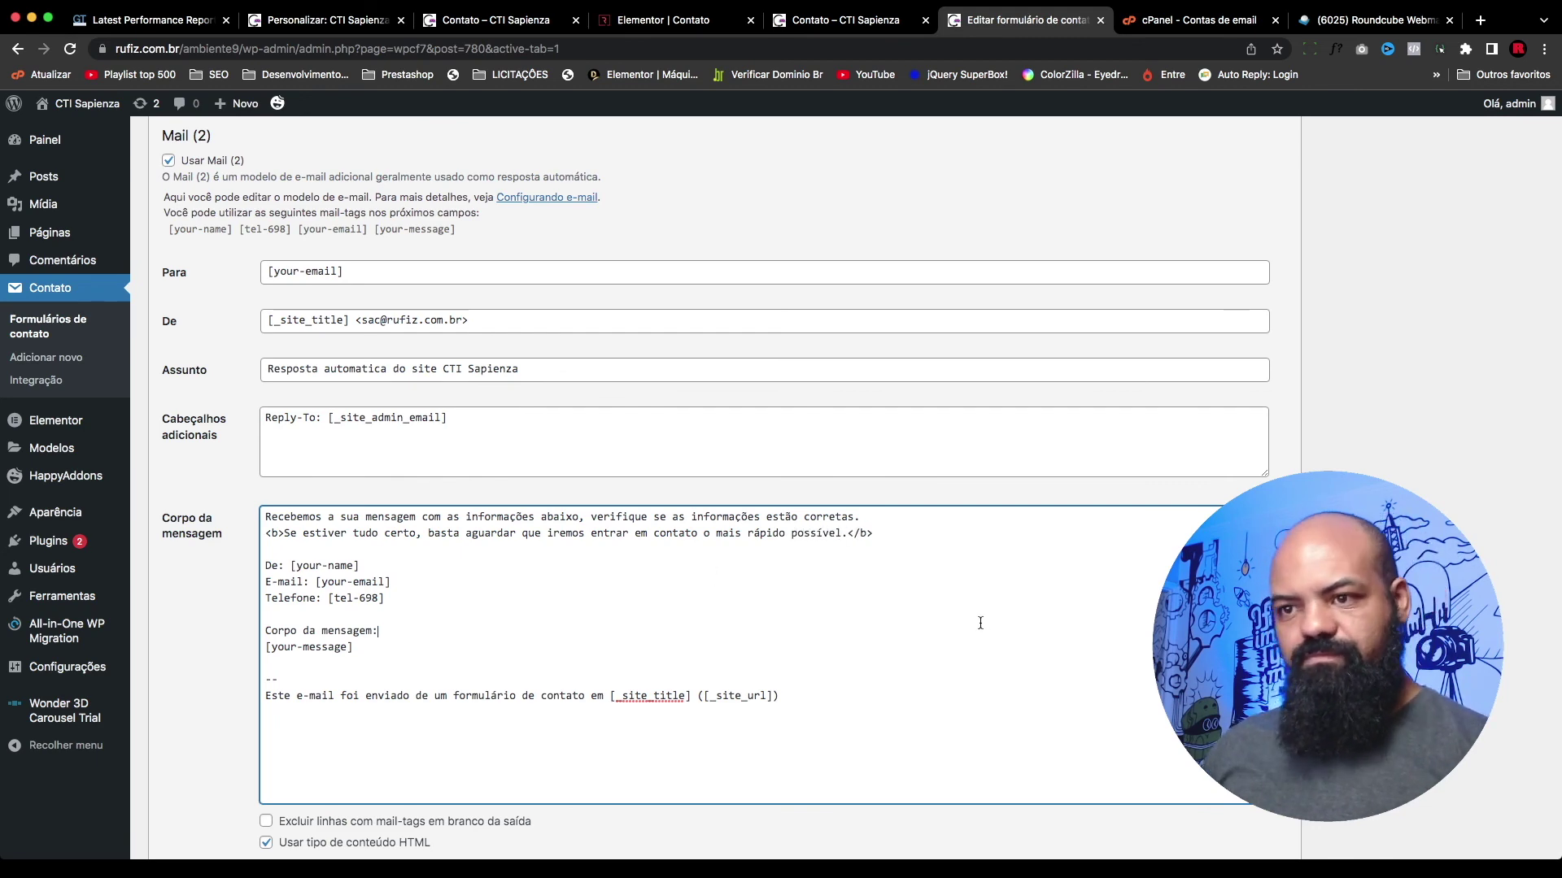
{"action": "scroll", "coordinate": [979, 627], "scroll_direction": "down", "scroll_amount": 2}
{"action": "scroll", "coordinate": [545, 639], "scroll_direction": "up", "scroll_amount": 3}
{"action": "left_click", "coordinate": [545, 639]}
{"action": "scroll", "coordinate": [545, 638], "scroll_direction": "down", "scroll_amount": 5}
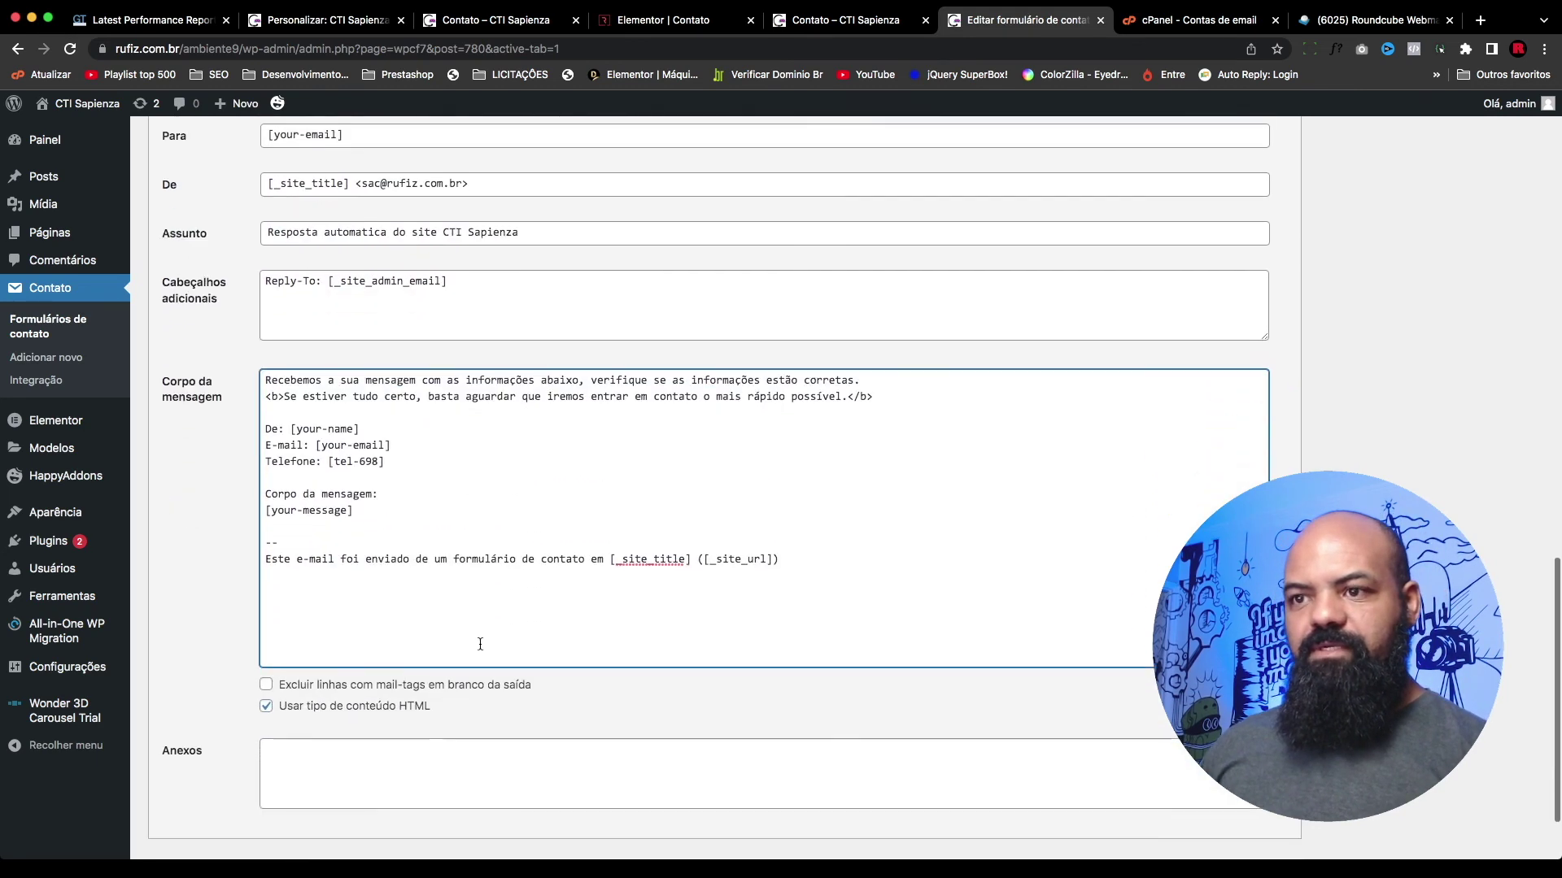
{"action": "left_click", "coordinate": [171, 775]}
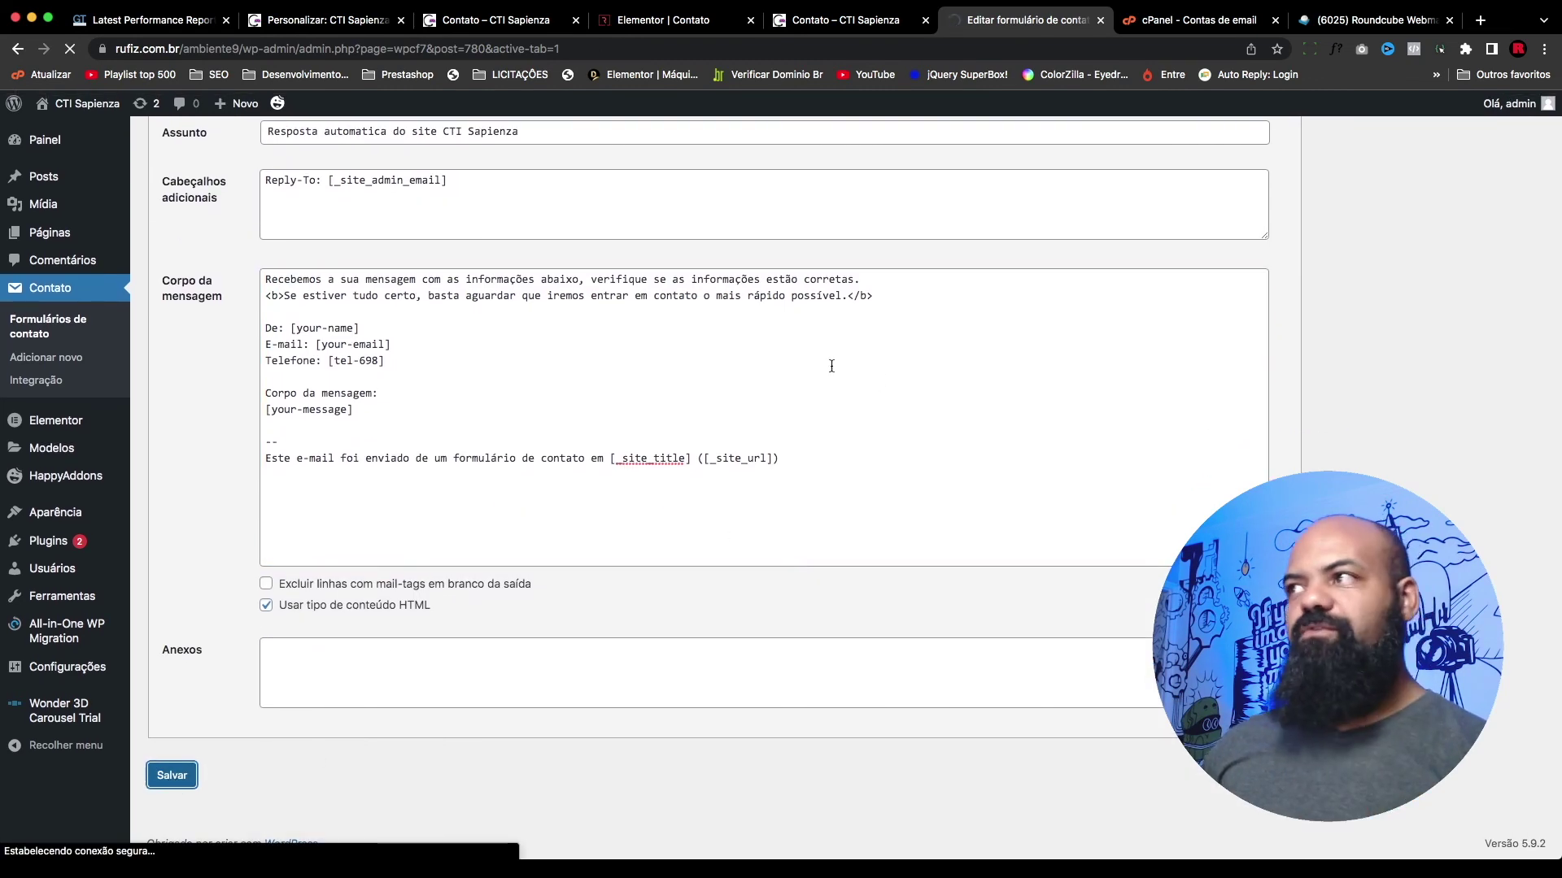
Step: Reload the contact page preview and fill in the name, phone and e-mail fields
{"action": "key", "text": "ctrl+shift+Tab"}
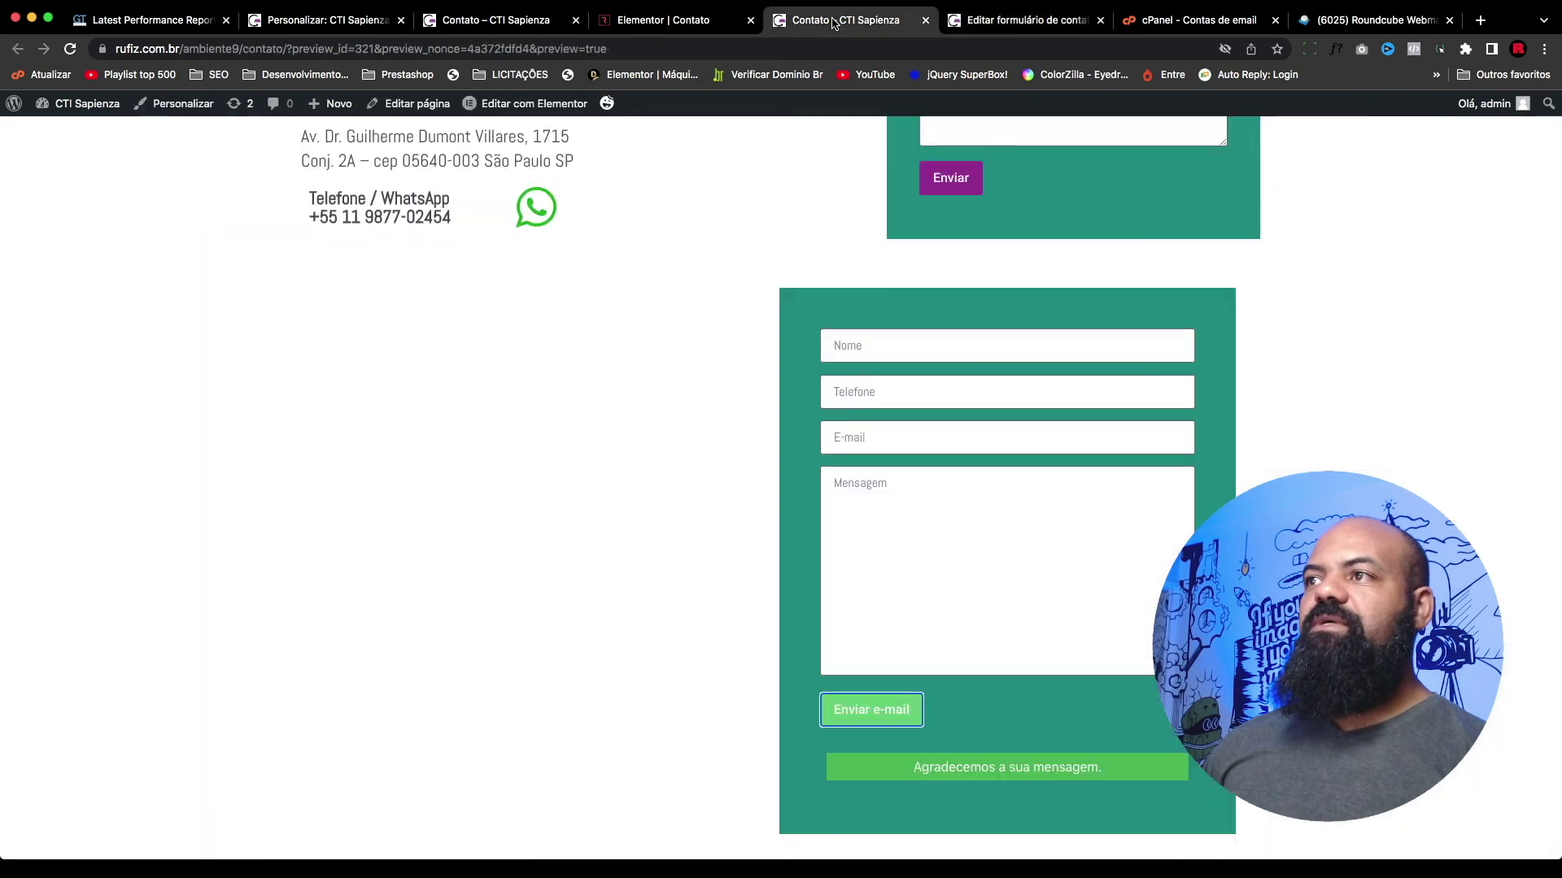
{"action": "key", "text": "super+r"}
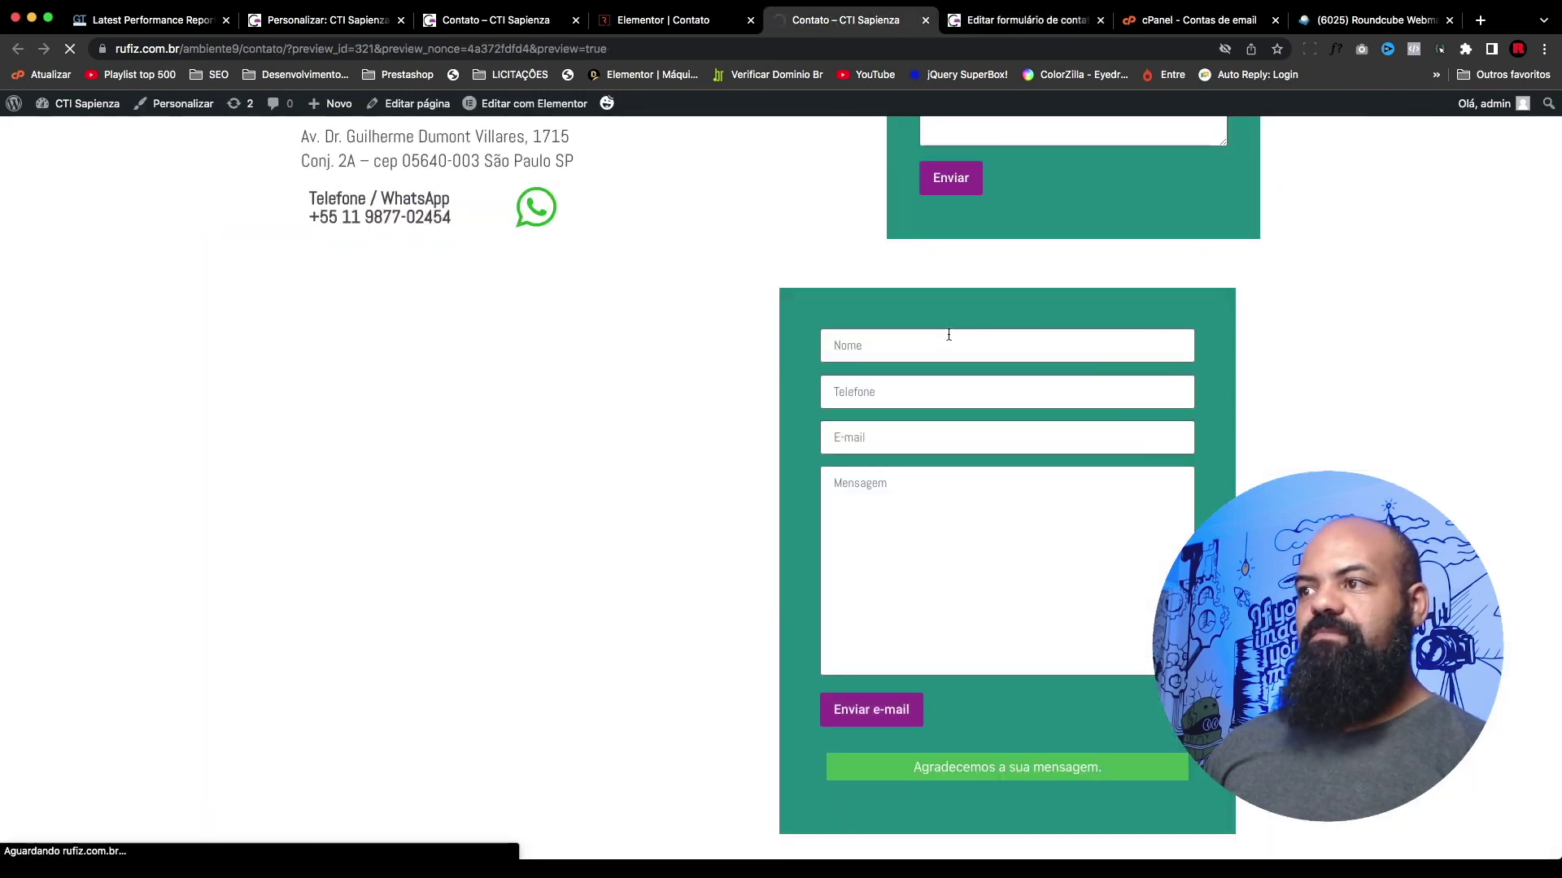
{"action": "left_click", "coordinate": [928, 348]}
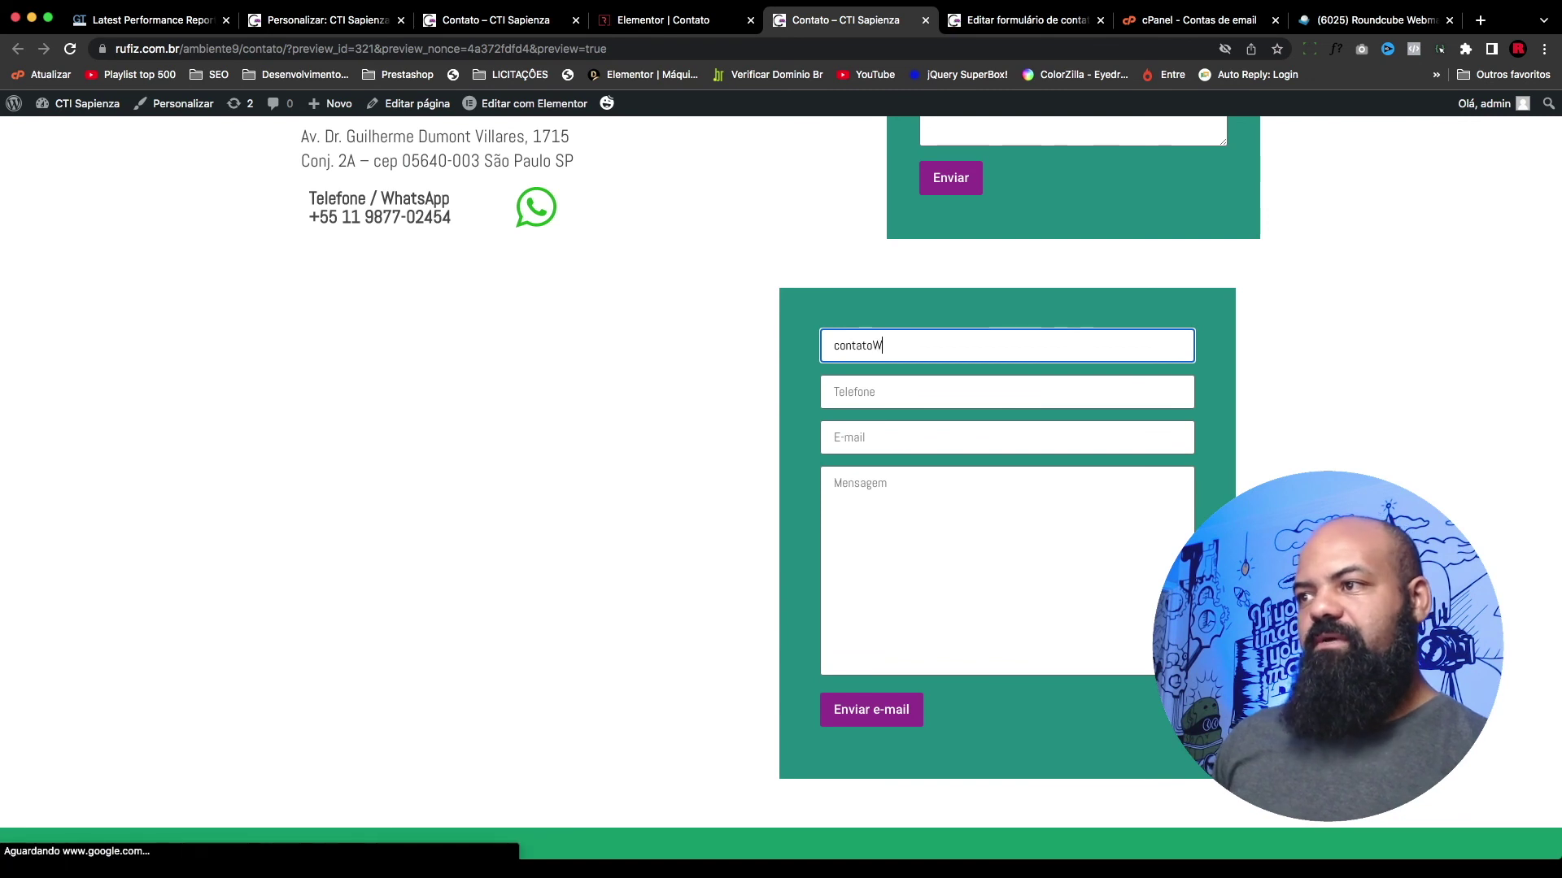
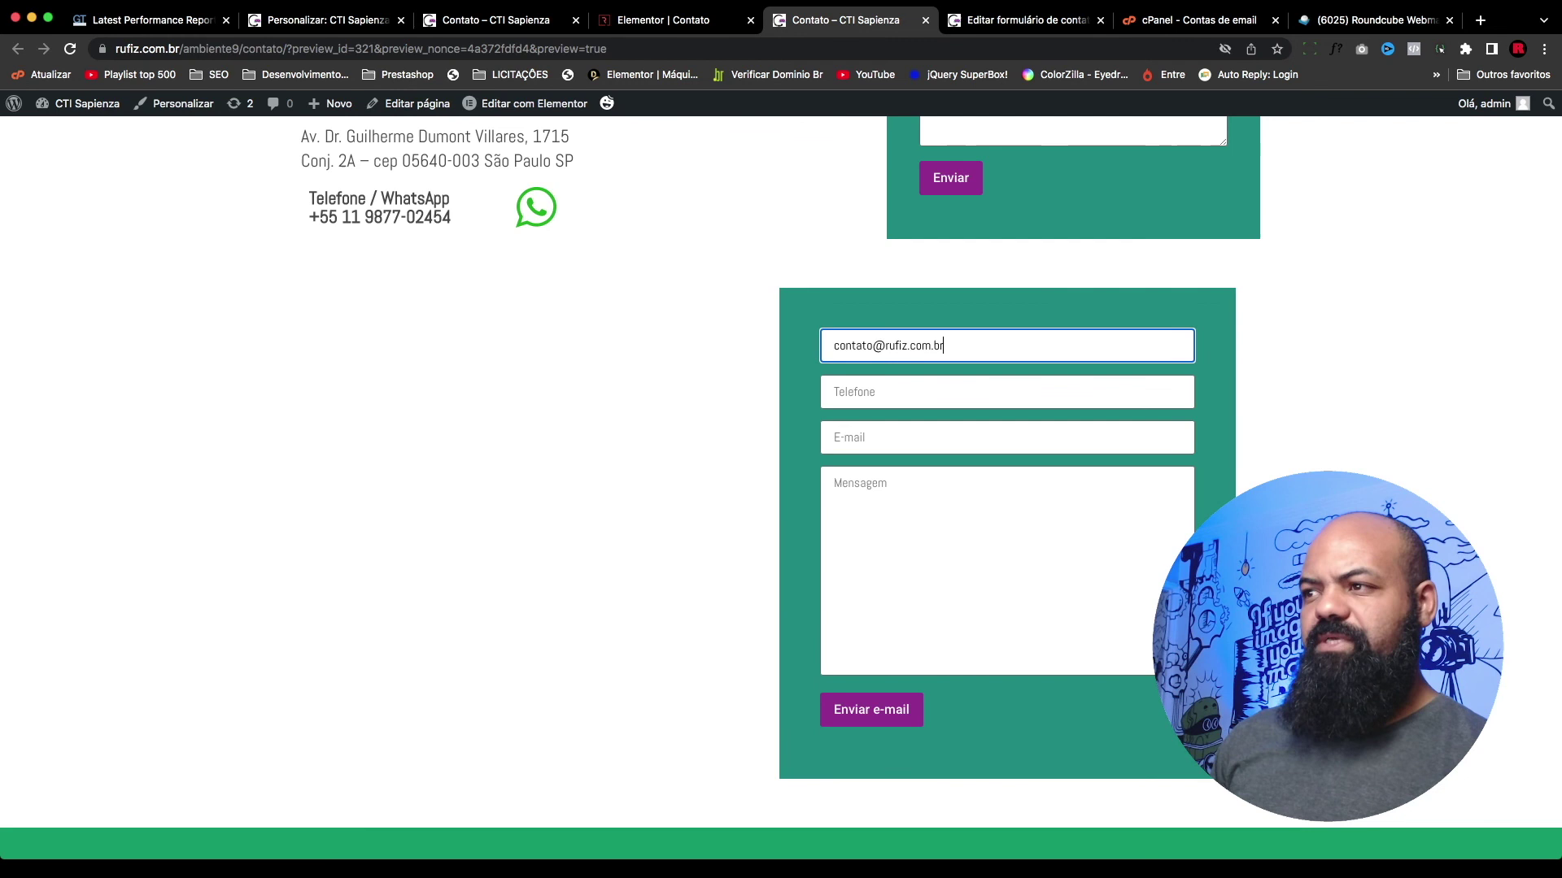
{"action": "key", "text": "Tab"}
{"action": "type", "text": "11"}
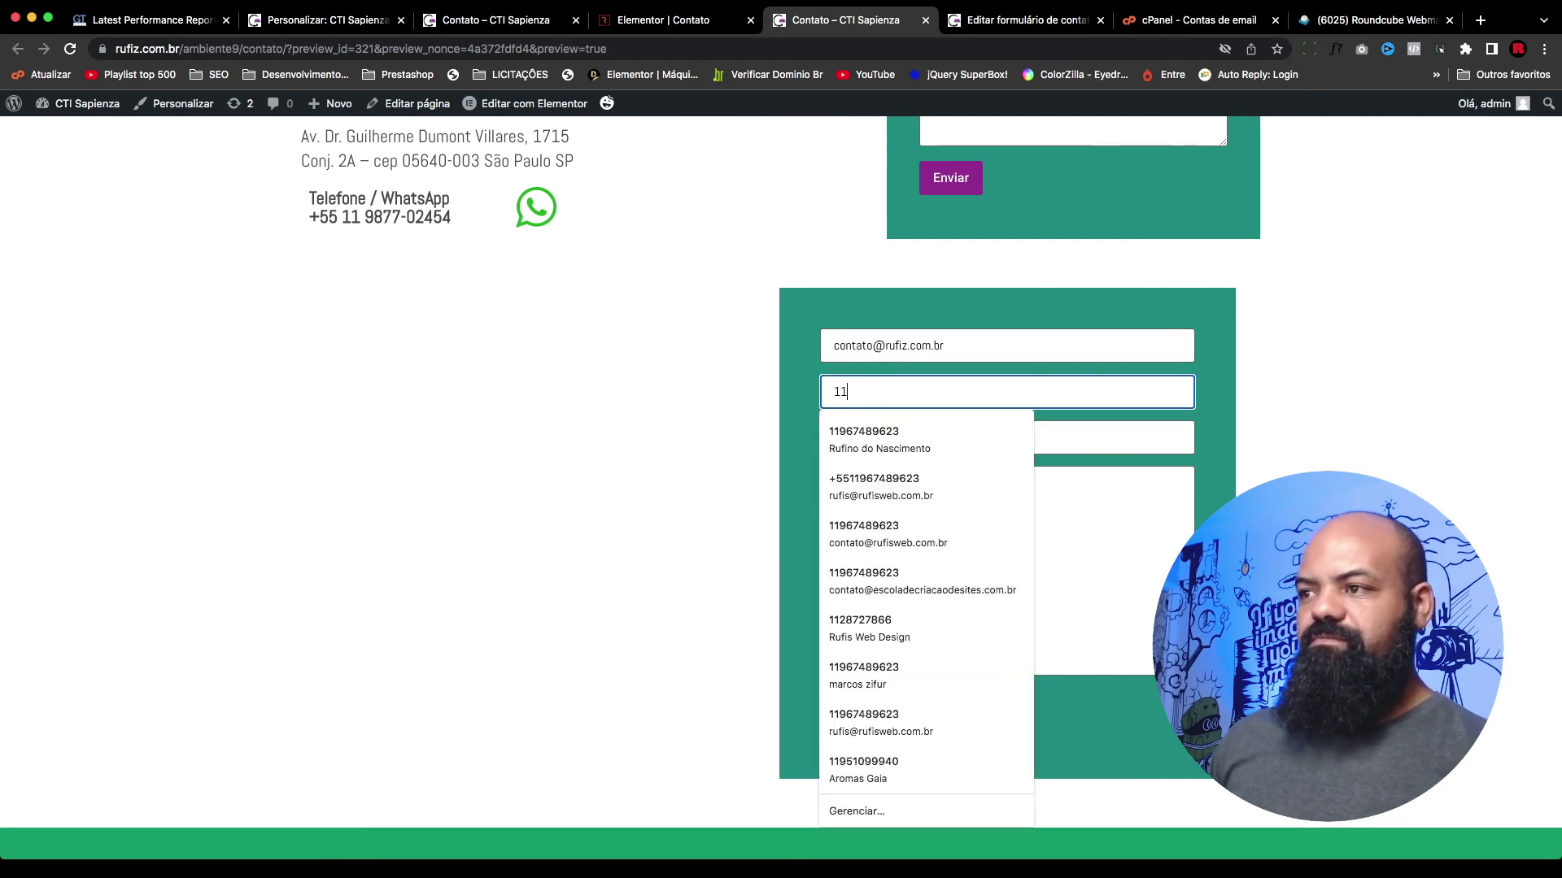
{"action": "left_click", "coordinate": [899, 437]}
{"action": "key", "text": "shift+Tab"}
{"action": "key", "text": "ctrl+c"}
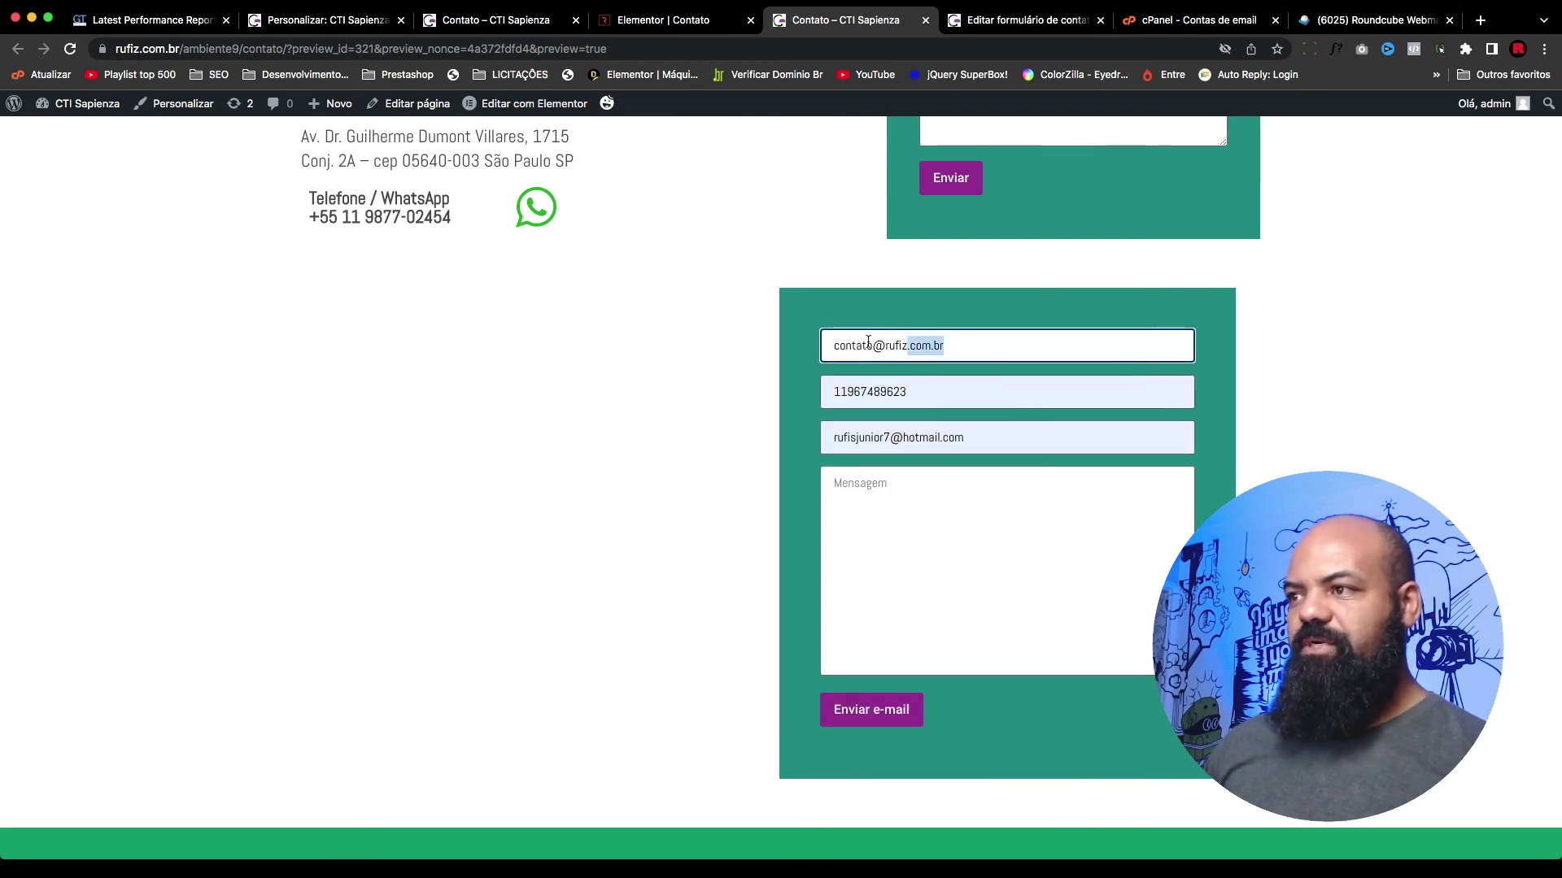
{"action": "left_click", "coordinate": [983, 431]}
{"action": "key", "text": "ctrl+a"}
{"action": "key", "text": "ctrl+v"}
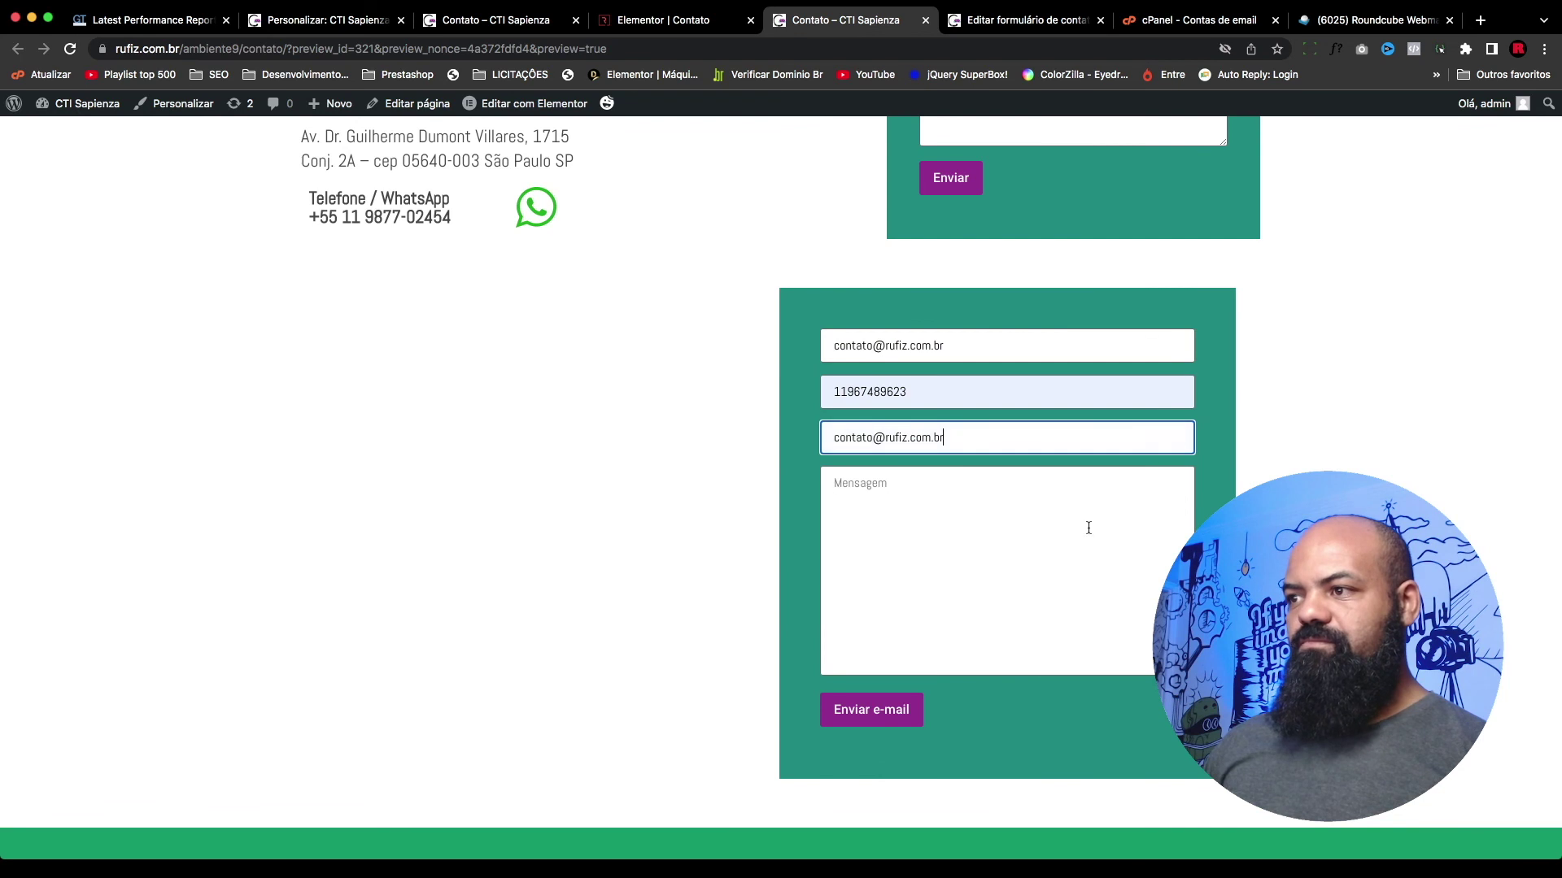
Step: Enter 'teste' as the message and revert an attempted change to the e-mail address
{"action": "left_click", "coordinate": [1087, 527]}
{"action": "left_click", "coordinate": [956, 445]}
{"action": "left_click", "coordinate": [930, 494]}
{"action": "type", "text": "teste 6"}
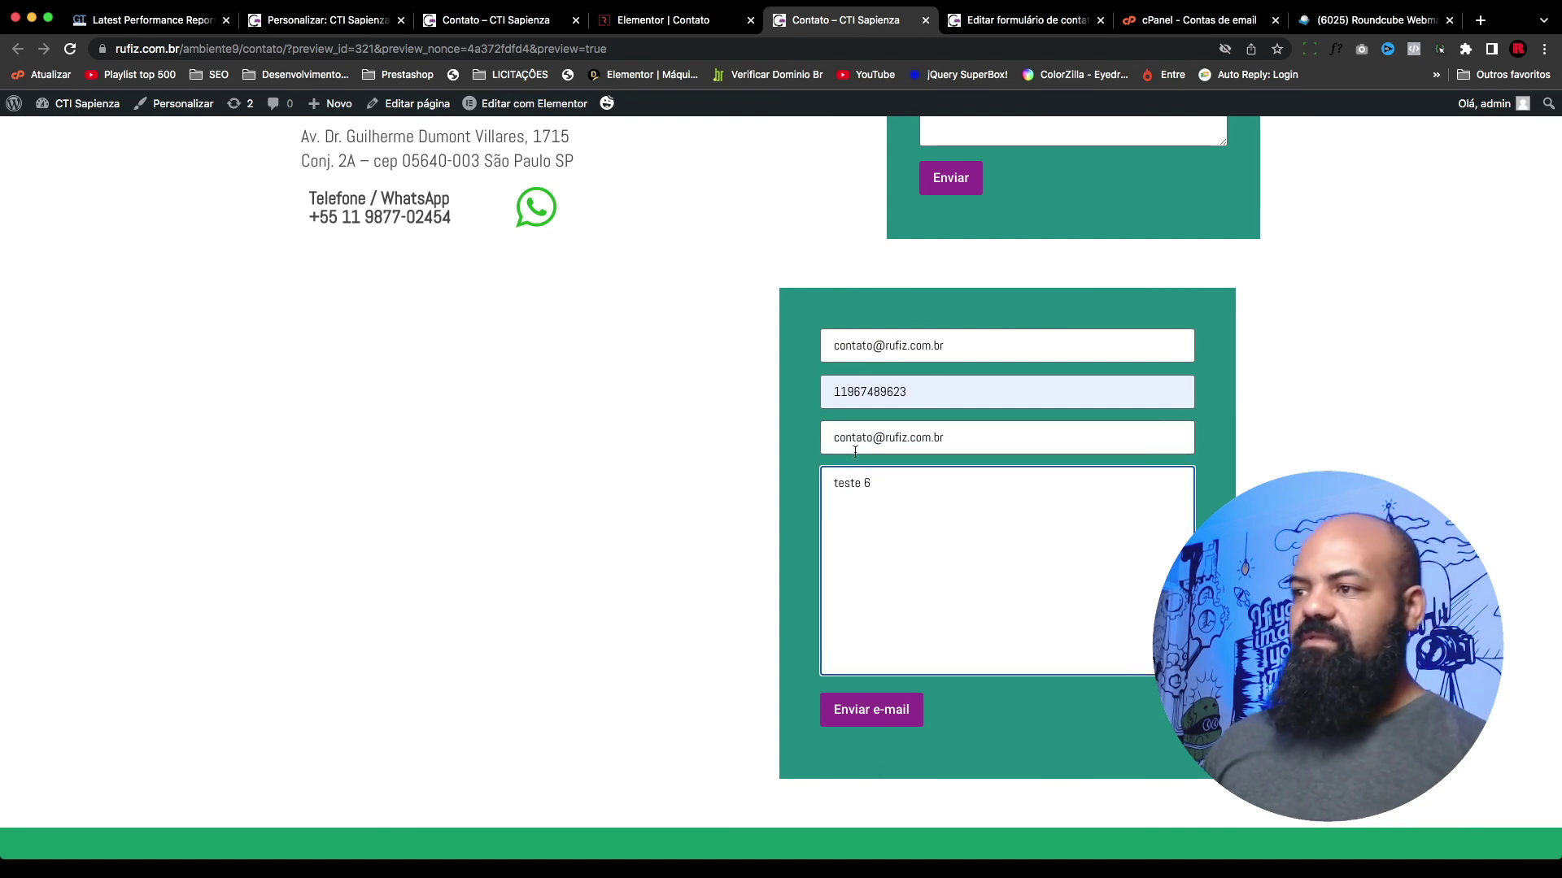
{"action": "double_click", "coordinate": [855, 446]}
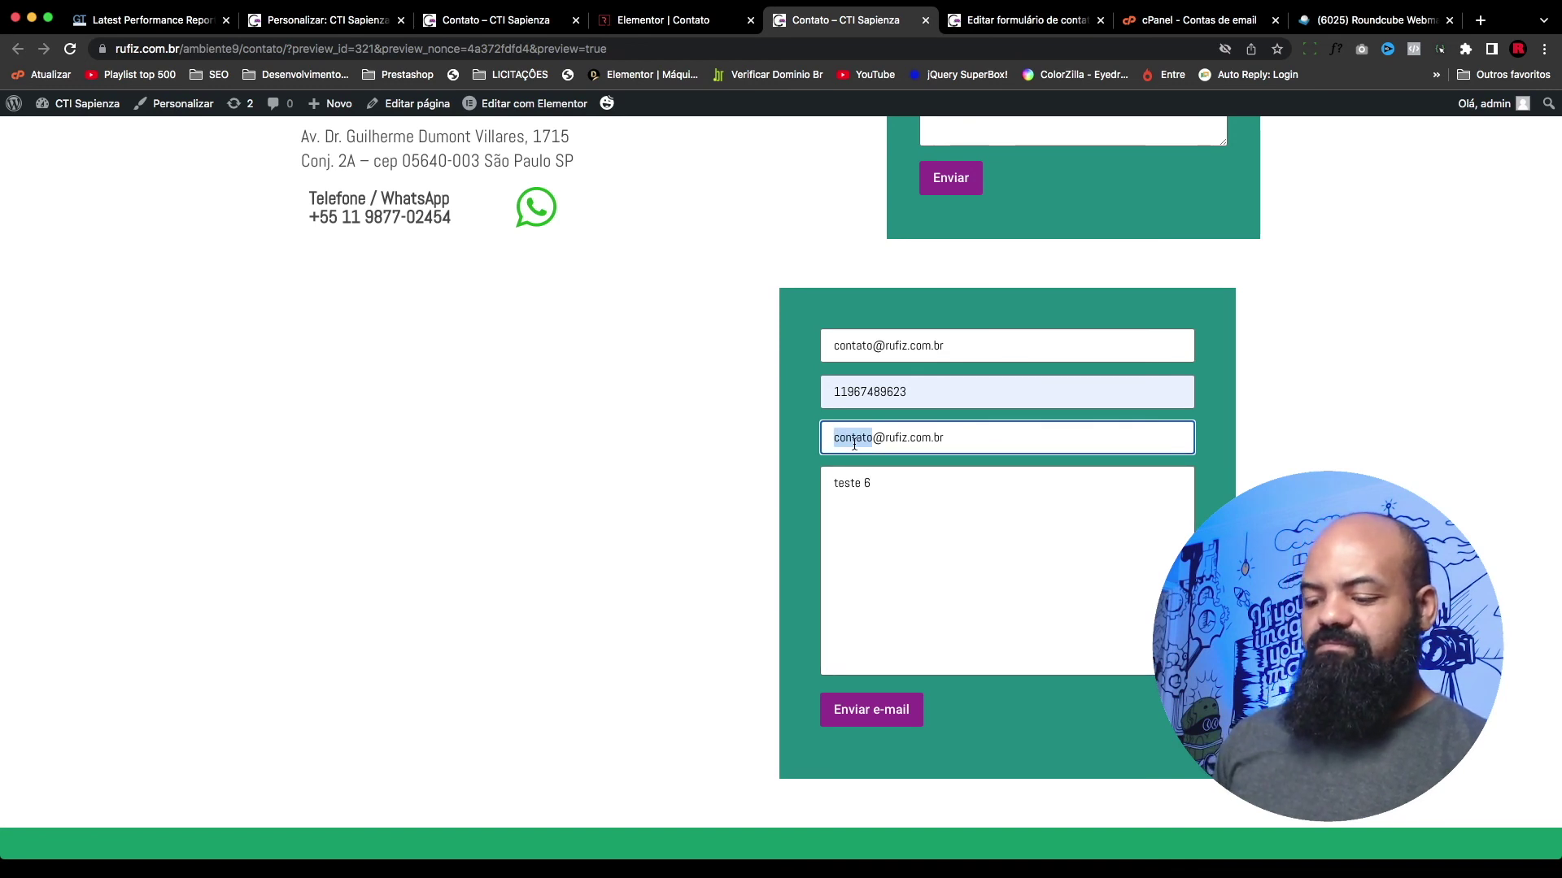
{"action": "type", "text": "iltim"}
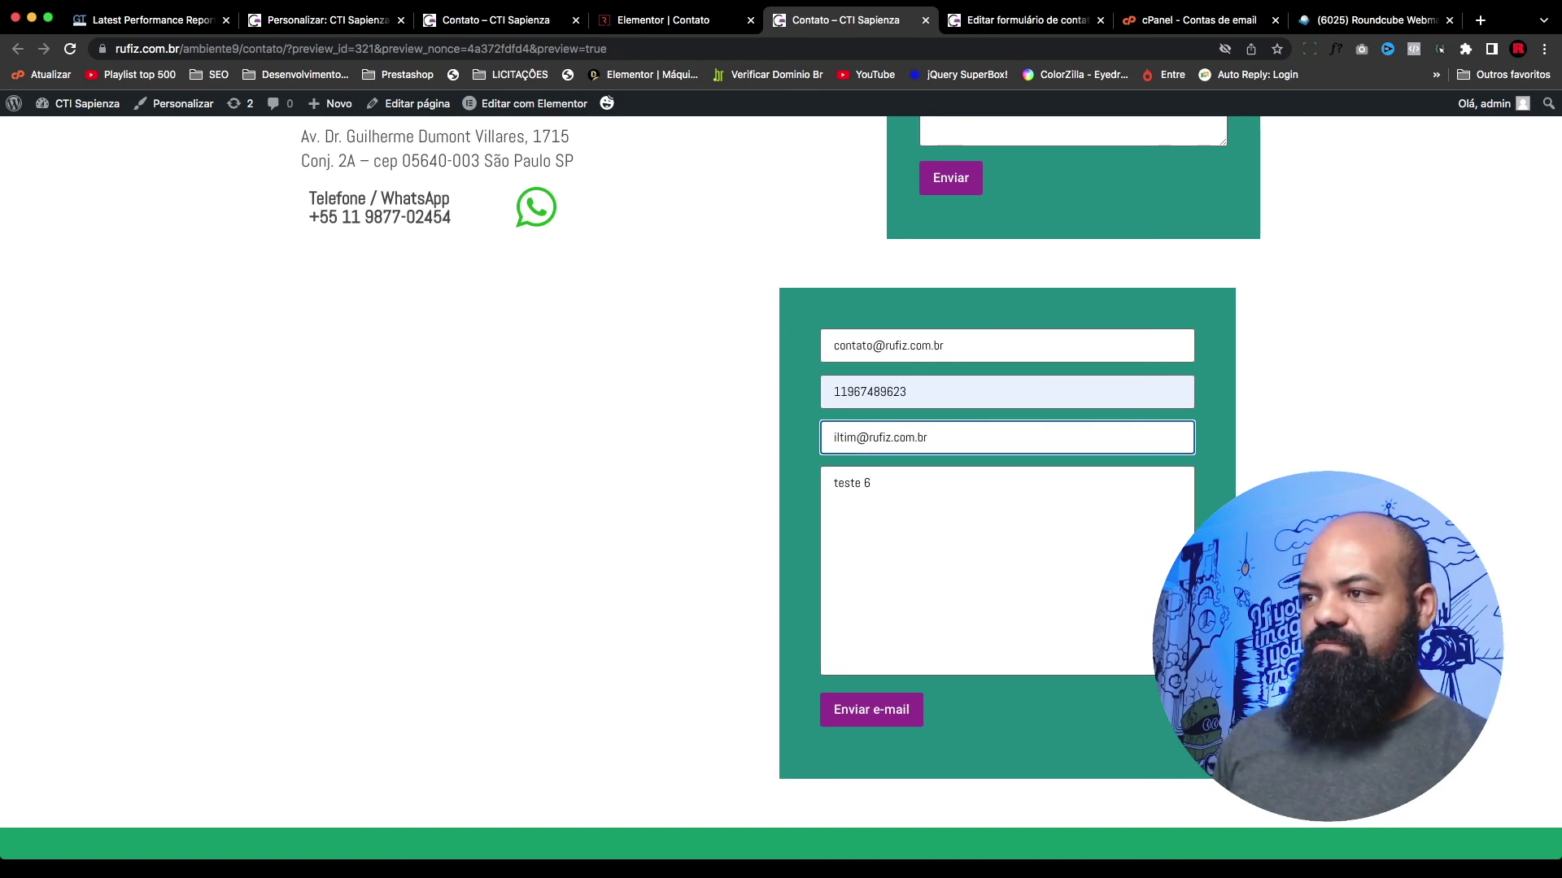
{"action": "key", "text": "super+a"}
{"action": "left_click", "coordinate": [848, 443]}
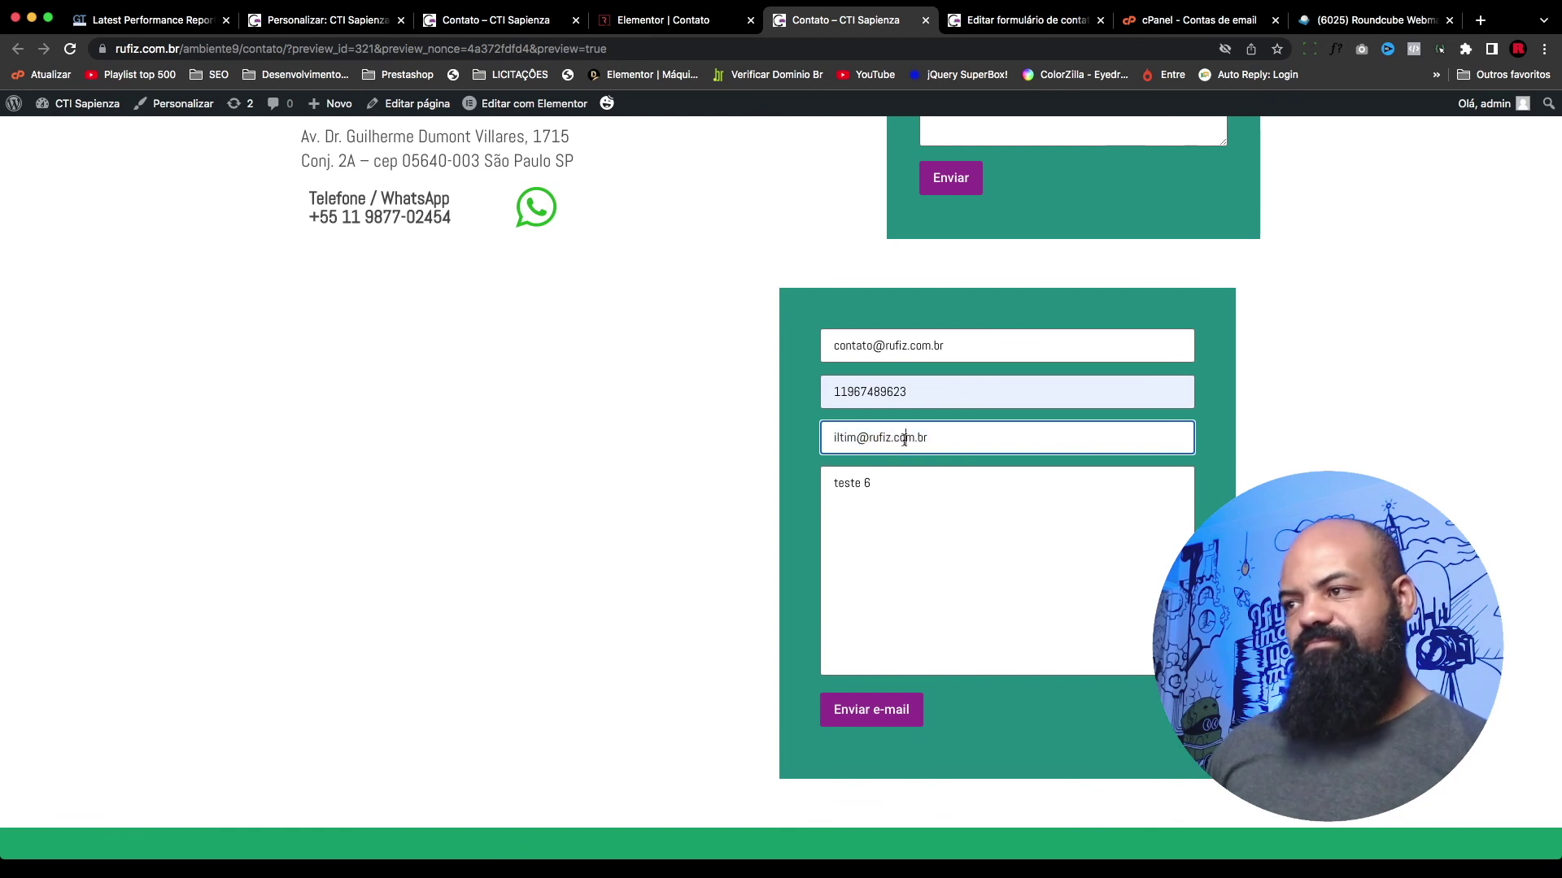
{"action": "key", "text": "super+z"}
Step: Make the message 'teste final', submit the form, and refresh the Roundcube inbox
{"action": "left_click", "coordinate": [918, 476]}
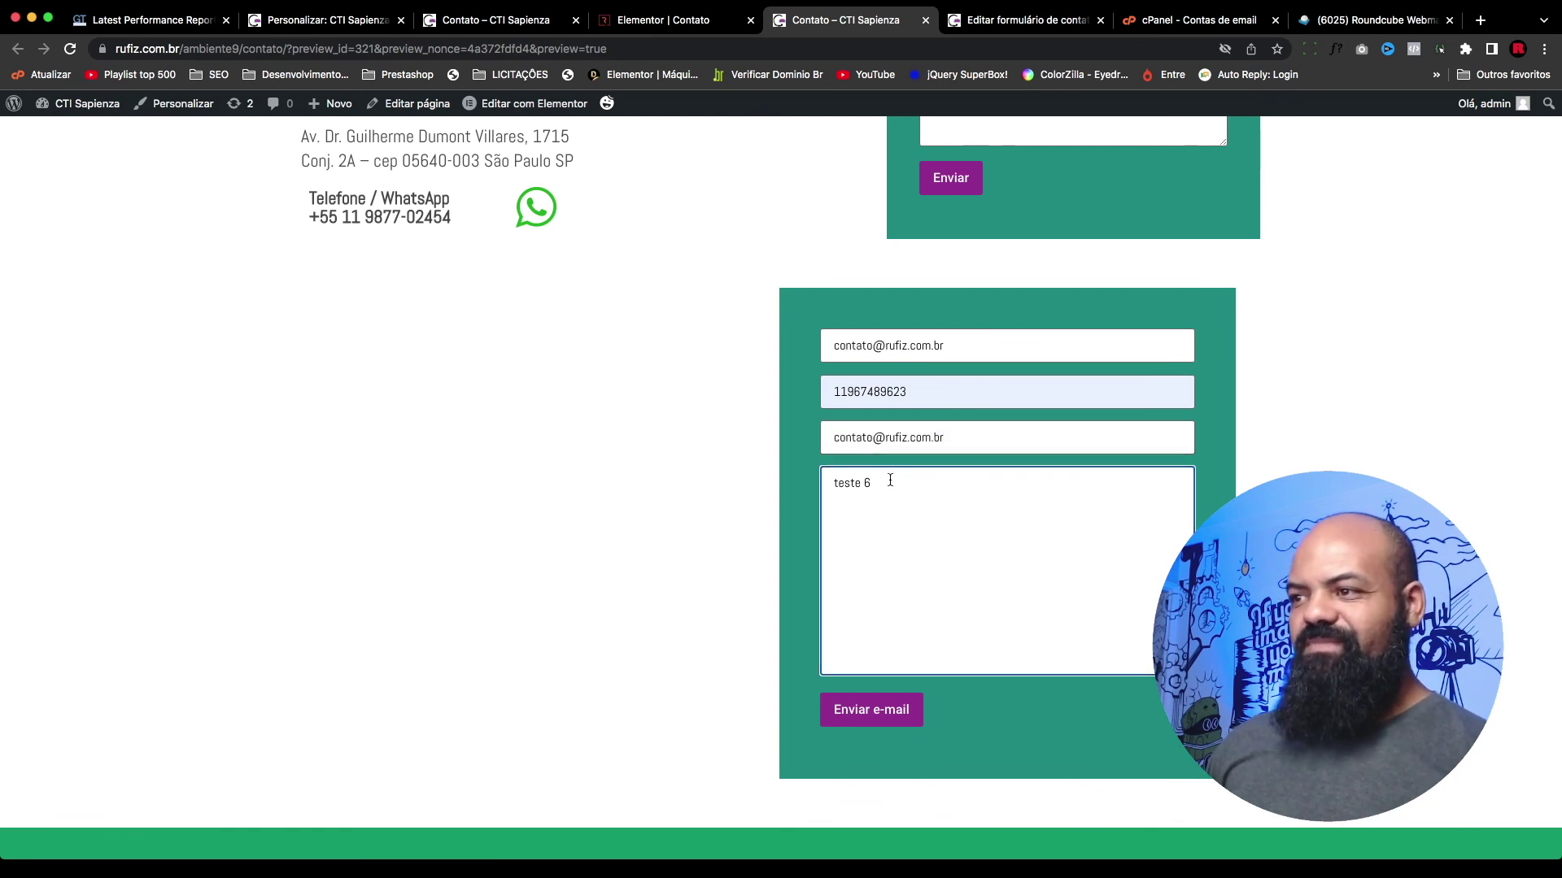
{"action": "key", "text": "BackSpace"}
{"action": "type", "text": "final"}
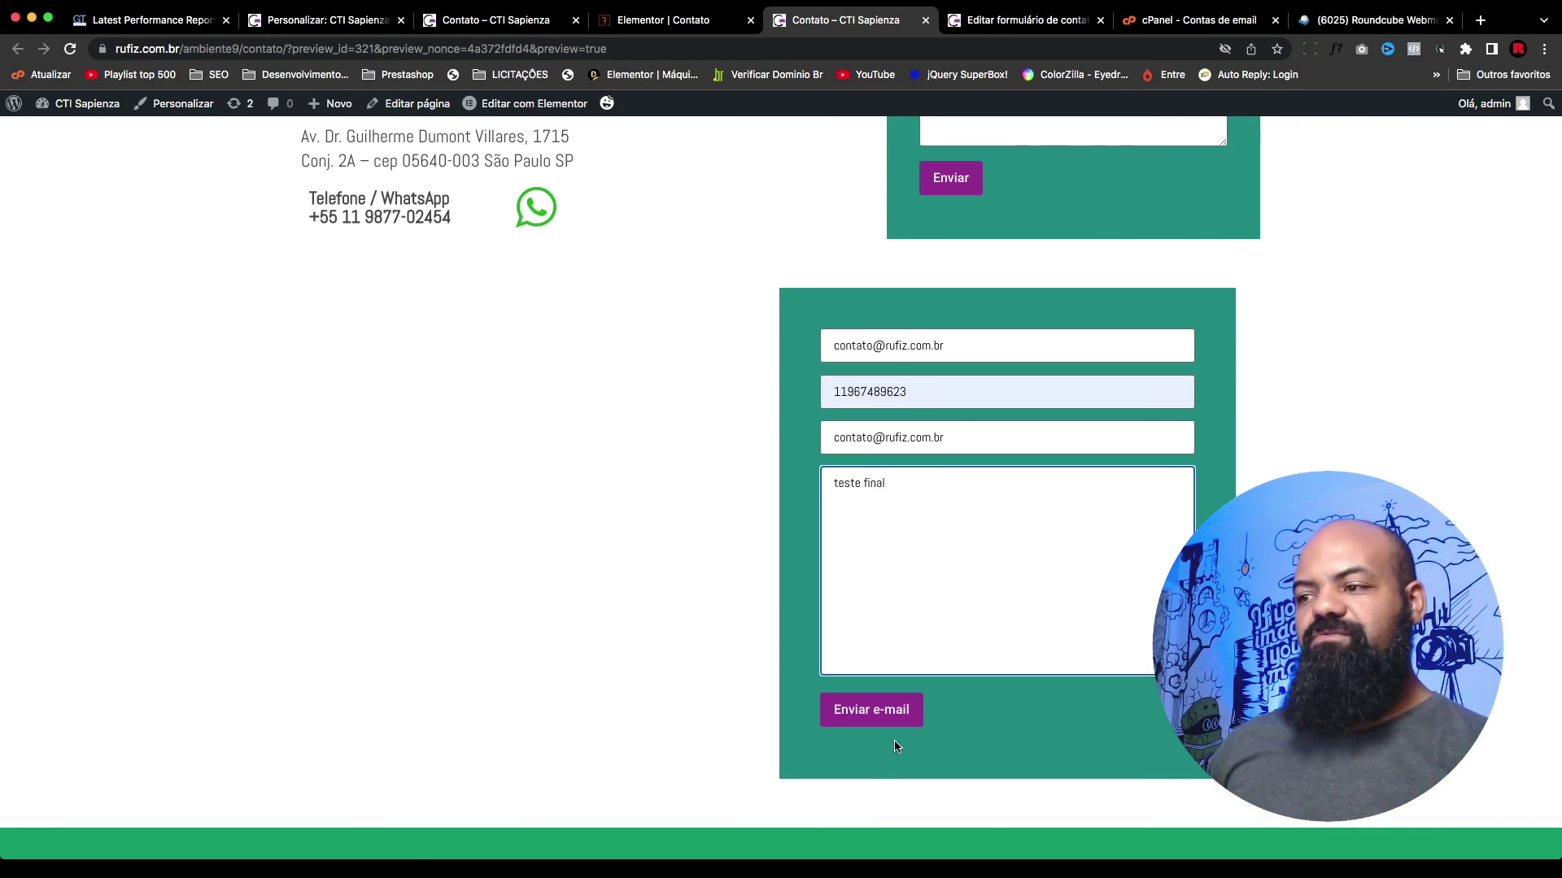
{"action": "left_click", "coordinate": [891, 711]}
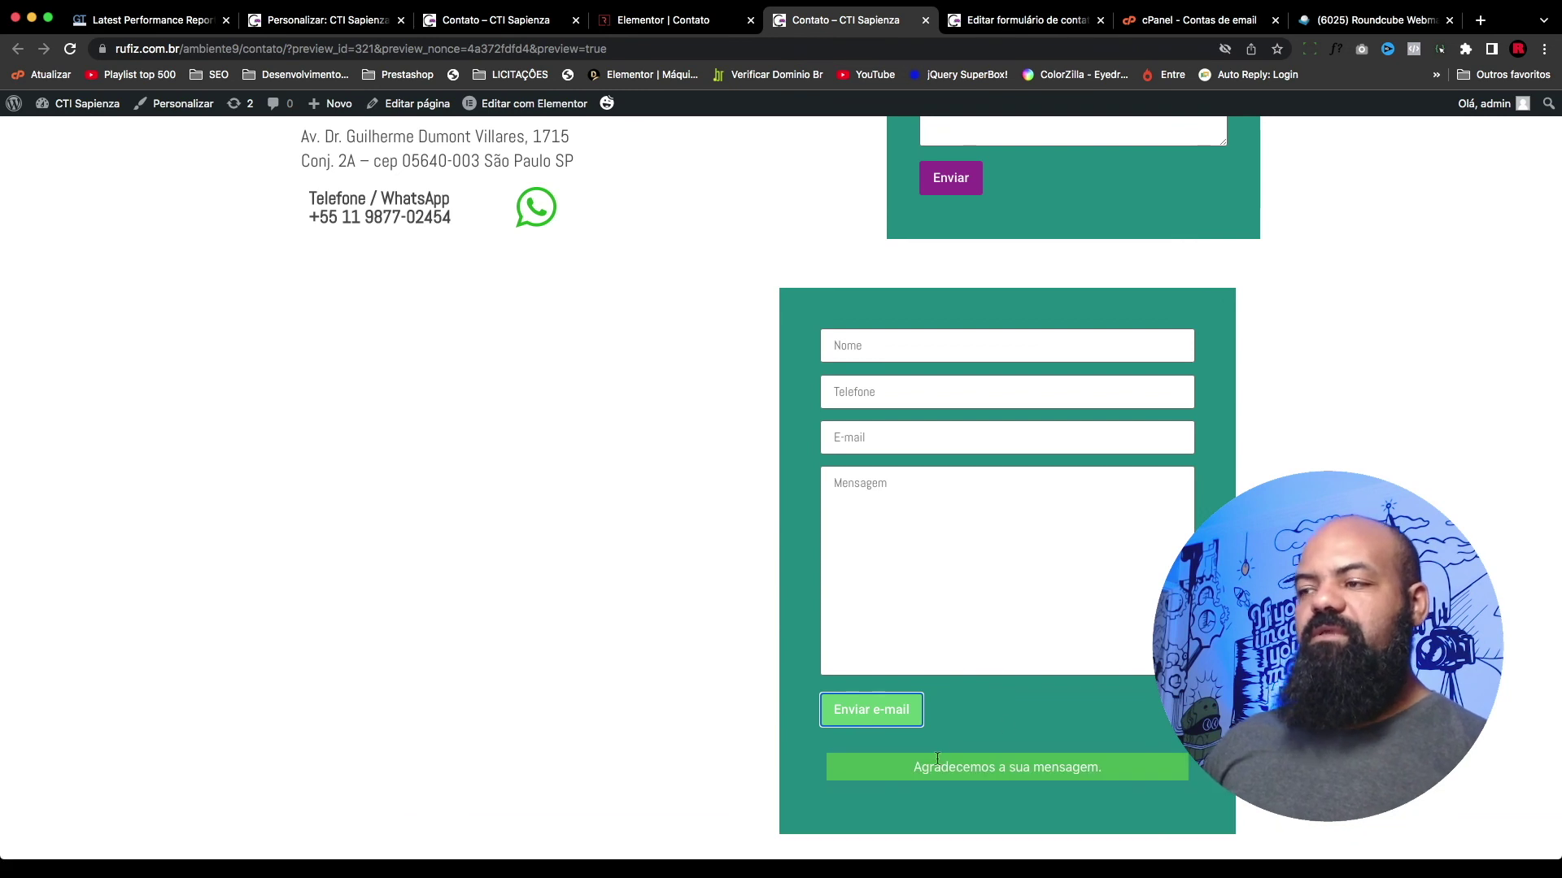
{"action": "left_click", "coordinate": [1375, 19]}
{"action": "left_click", "coordinate": [42, 187]}
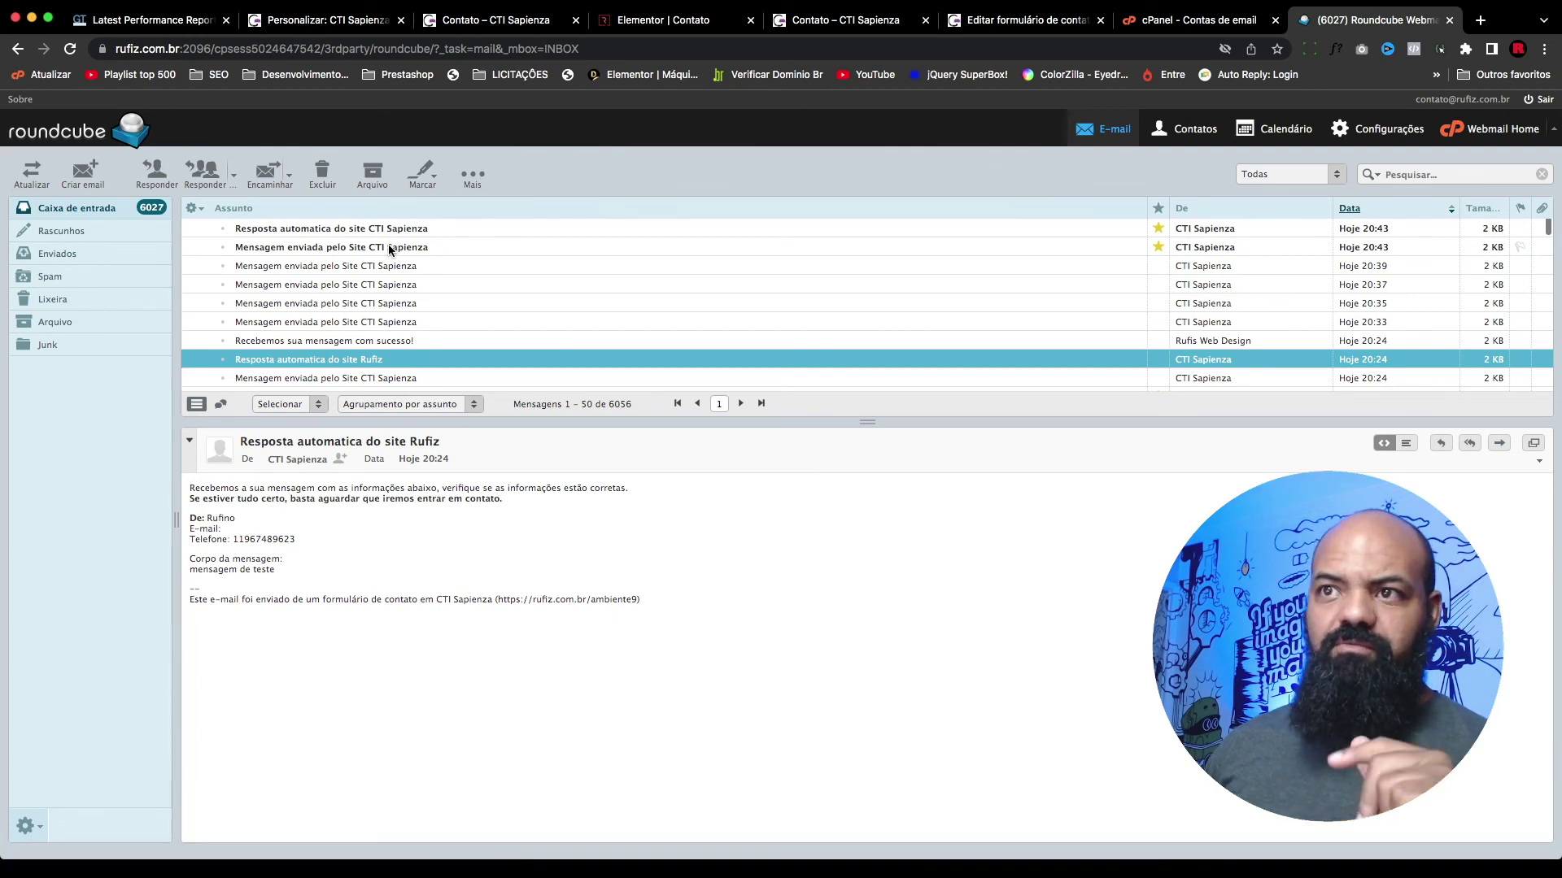
Step: Open the 20:43 site notification and check its sender, e-mail and phone lines and 'teste final' body
{"action": "left_click", "coordinate": [394, 247]}
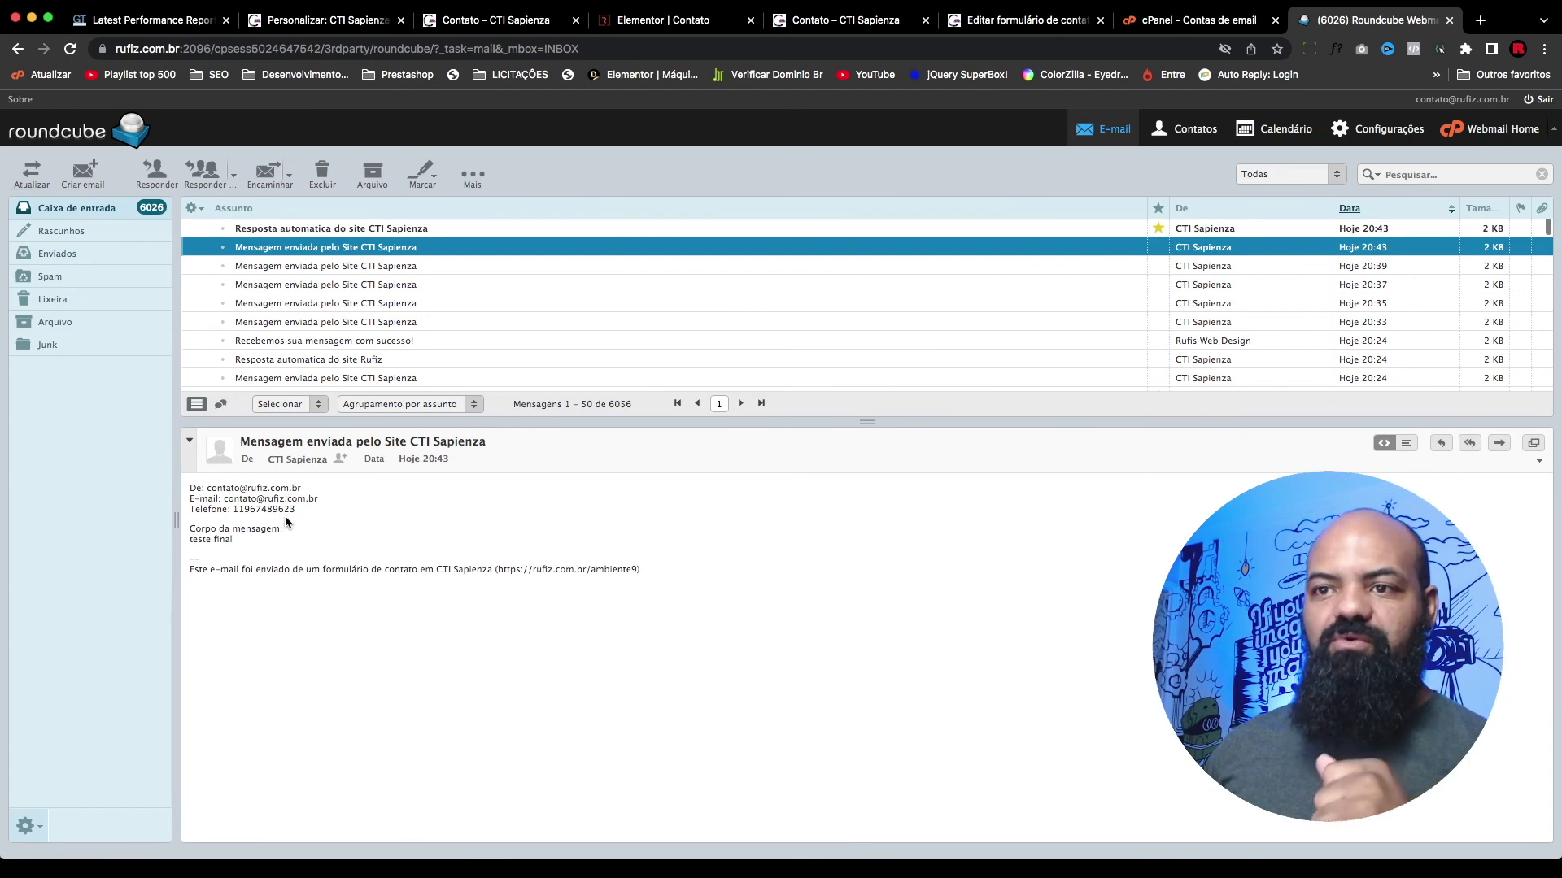
{"action": "left_click_drag", "start_coordinate": [329, 510], "coordinate": [190, 510]}
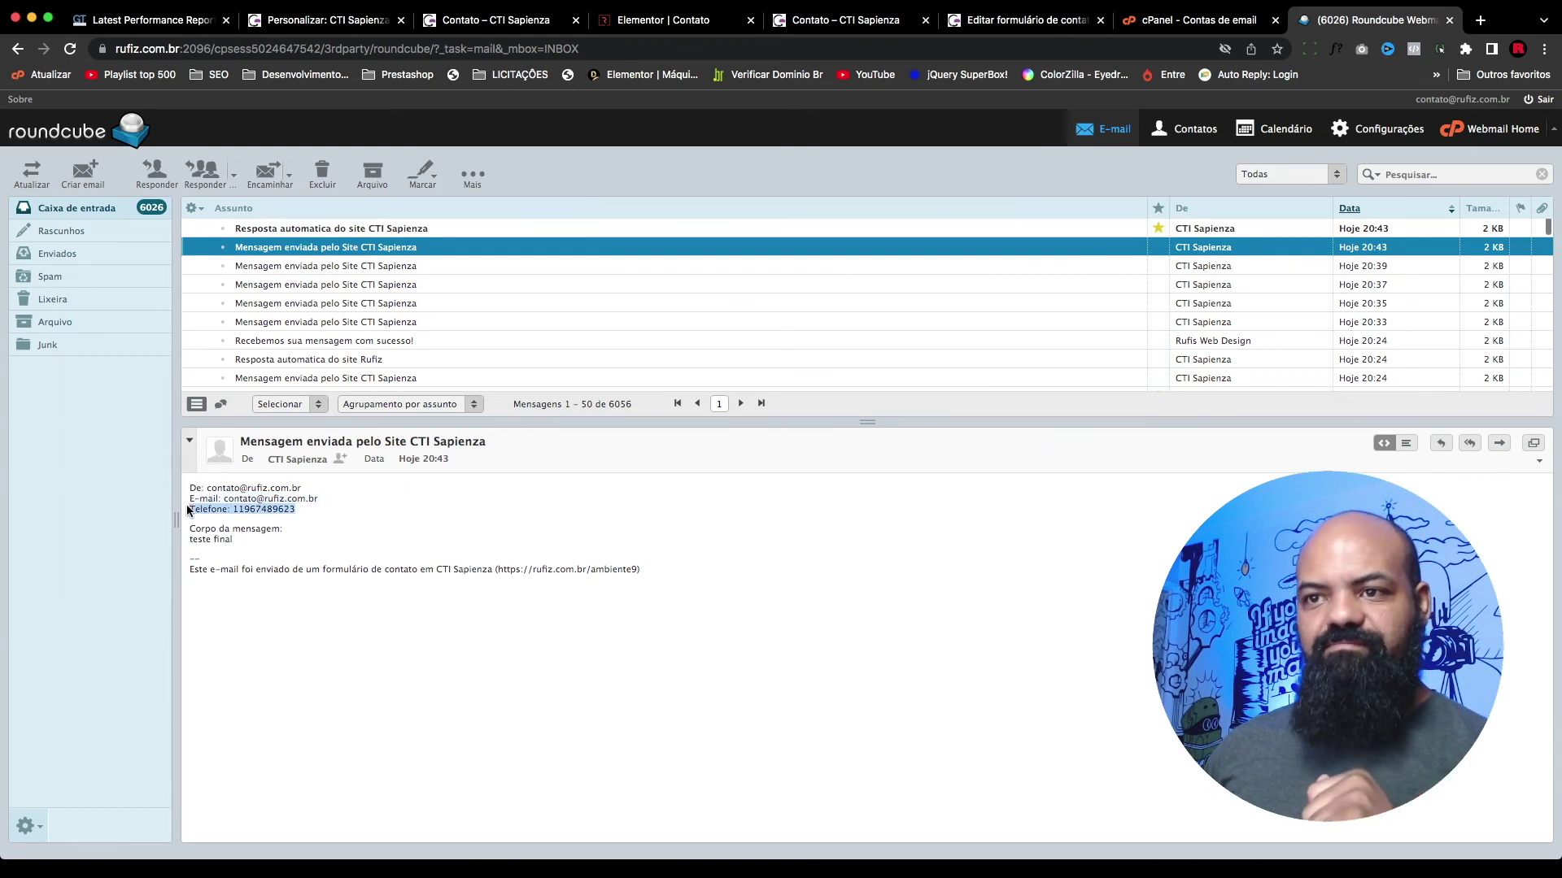
{"action": "left_click", "coordinate": [242, 491]}
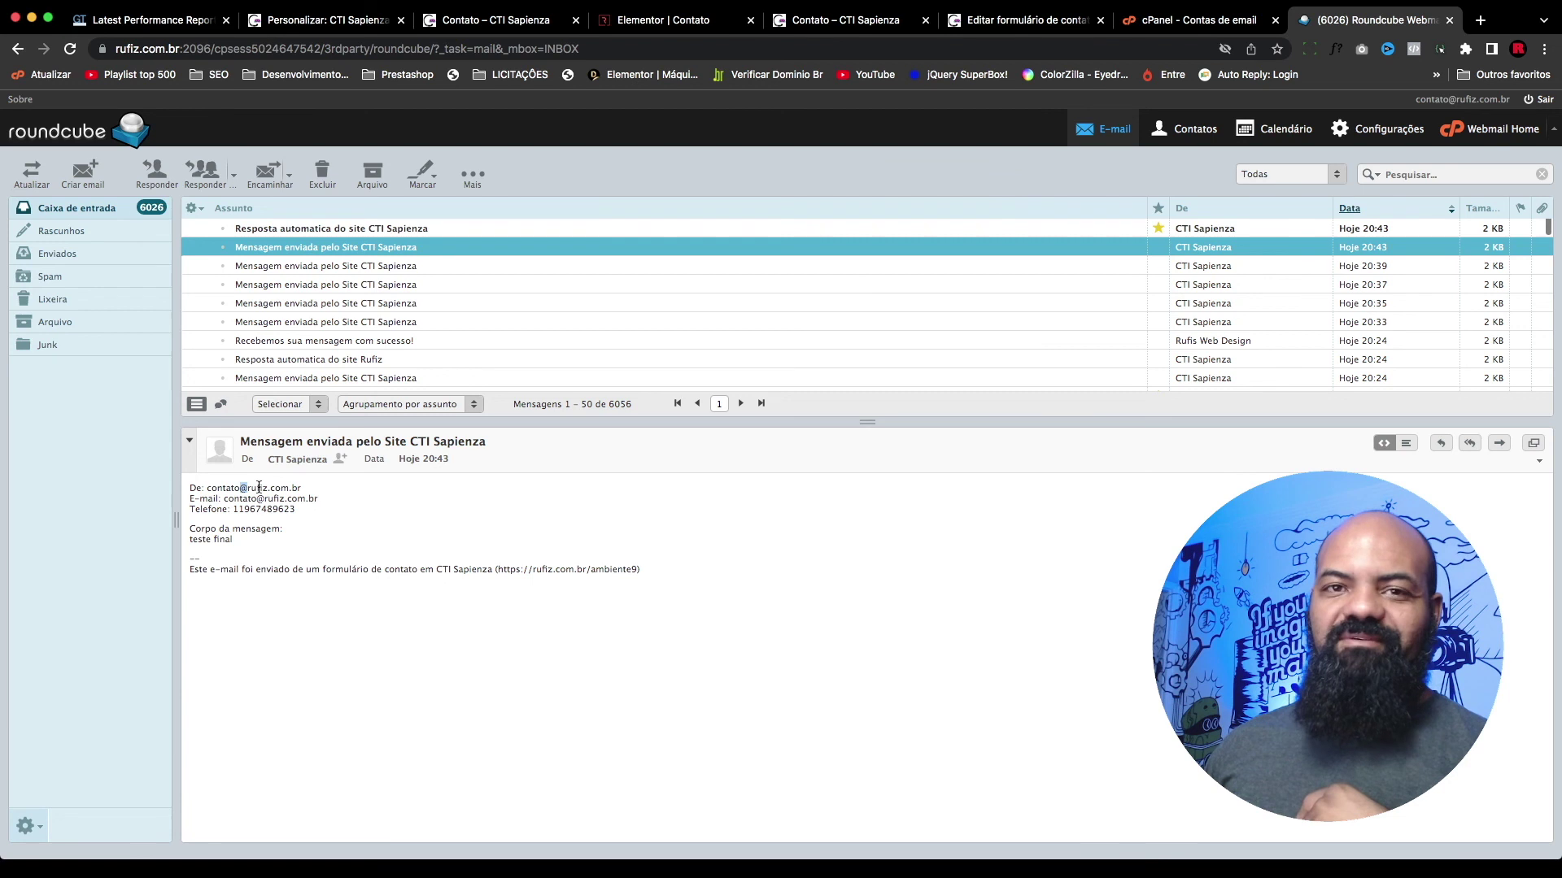
{"action": "left_click_drag", "start_coordinate": [210, 490], "coordinate": [317, 486]}
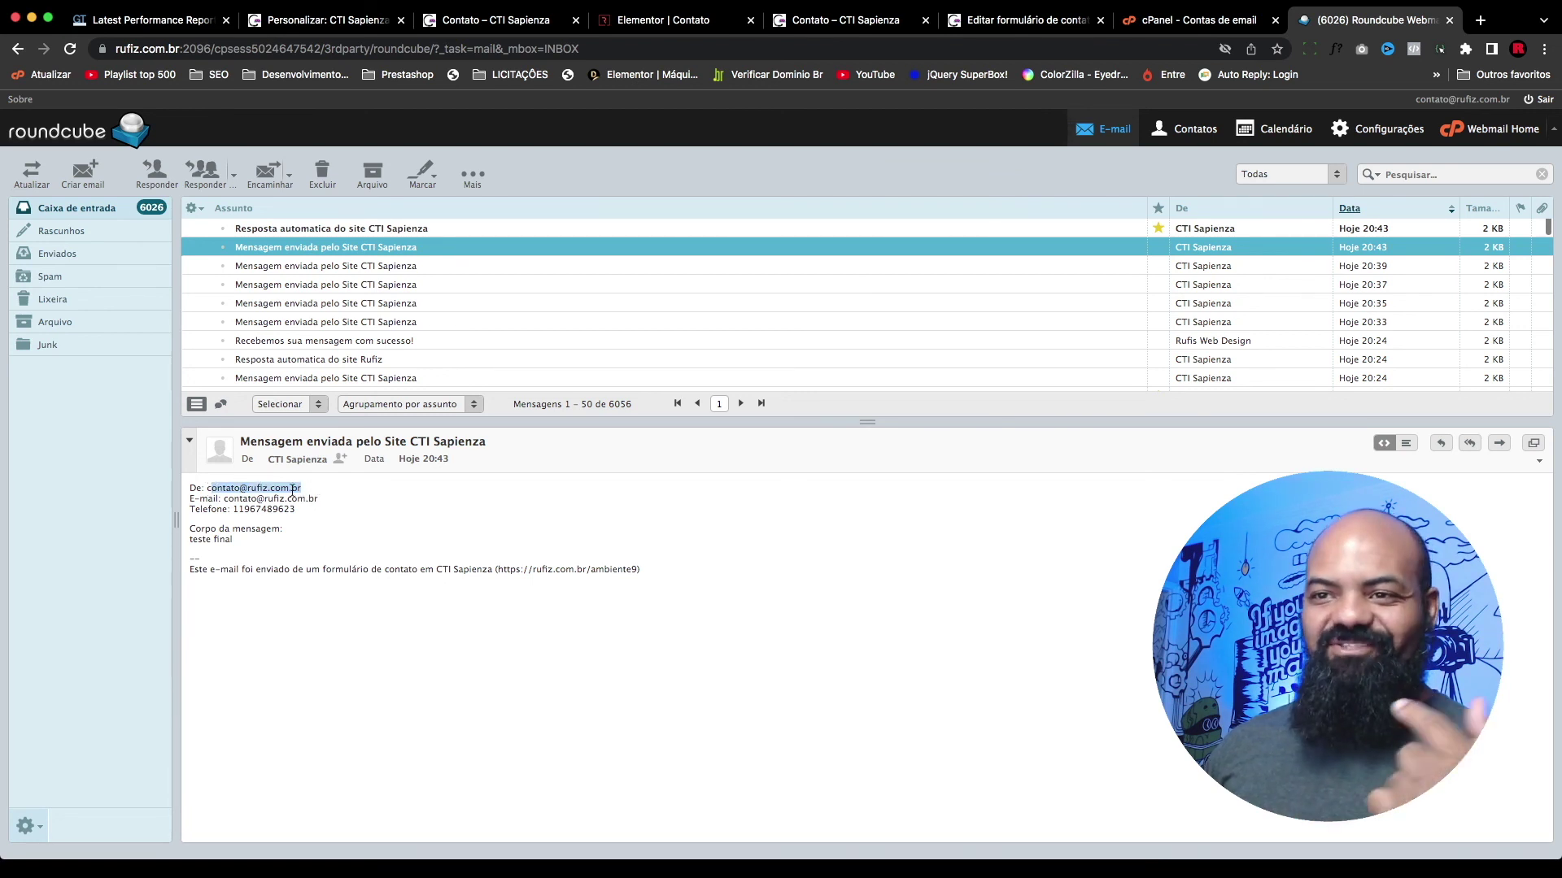
{"action": "left_click_drag", "start_coordinate": [208, 488], "coordinate": [214, 512]}
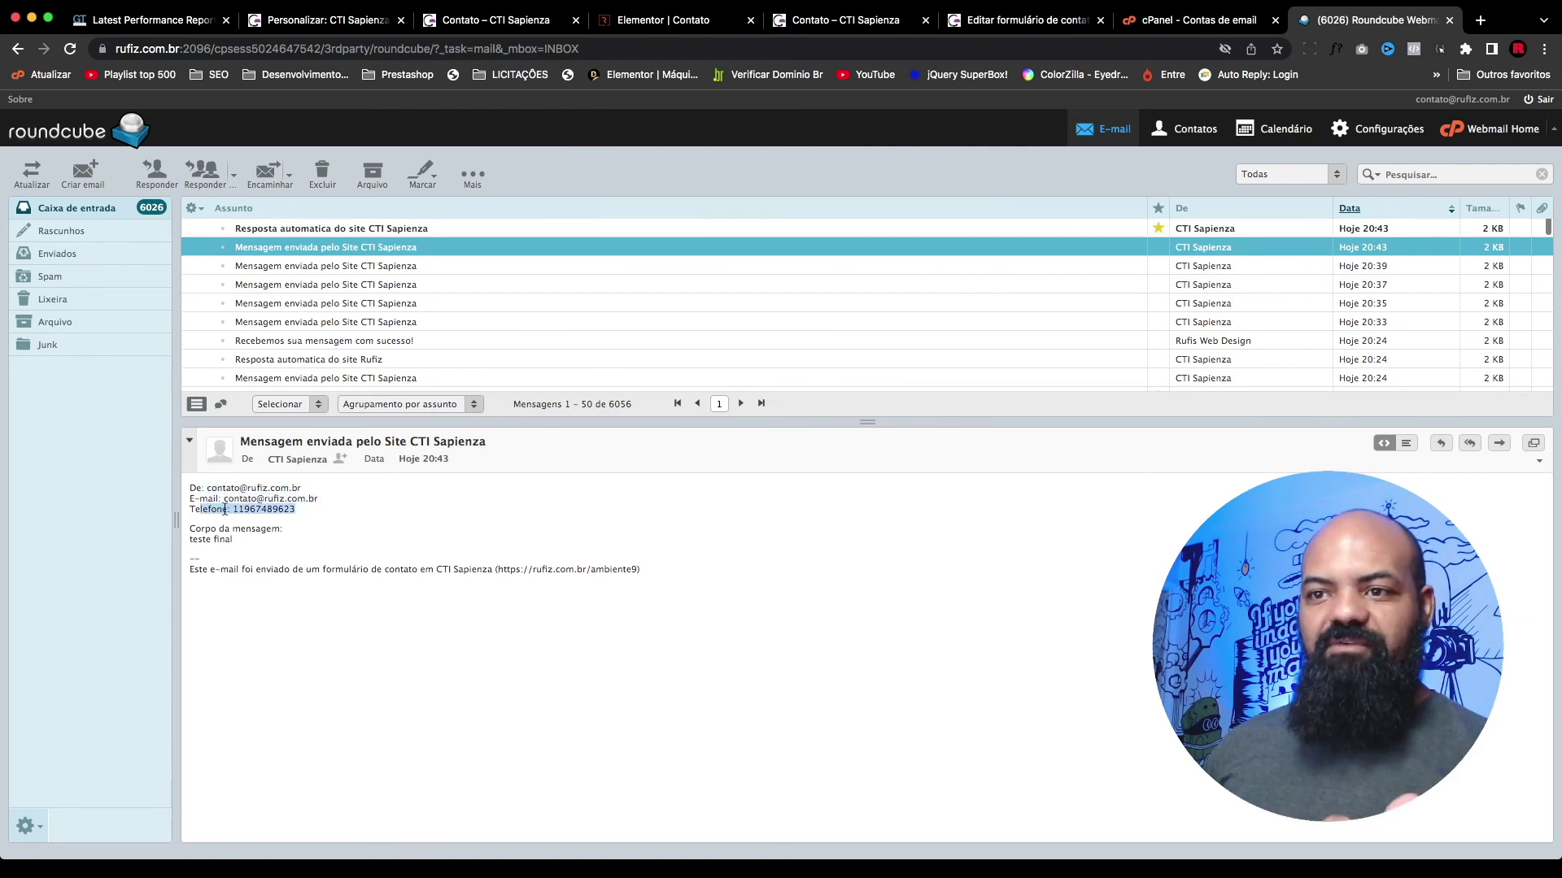
{"action": "left_click", "coordinate": [205, 542]}
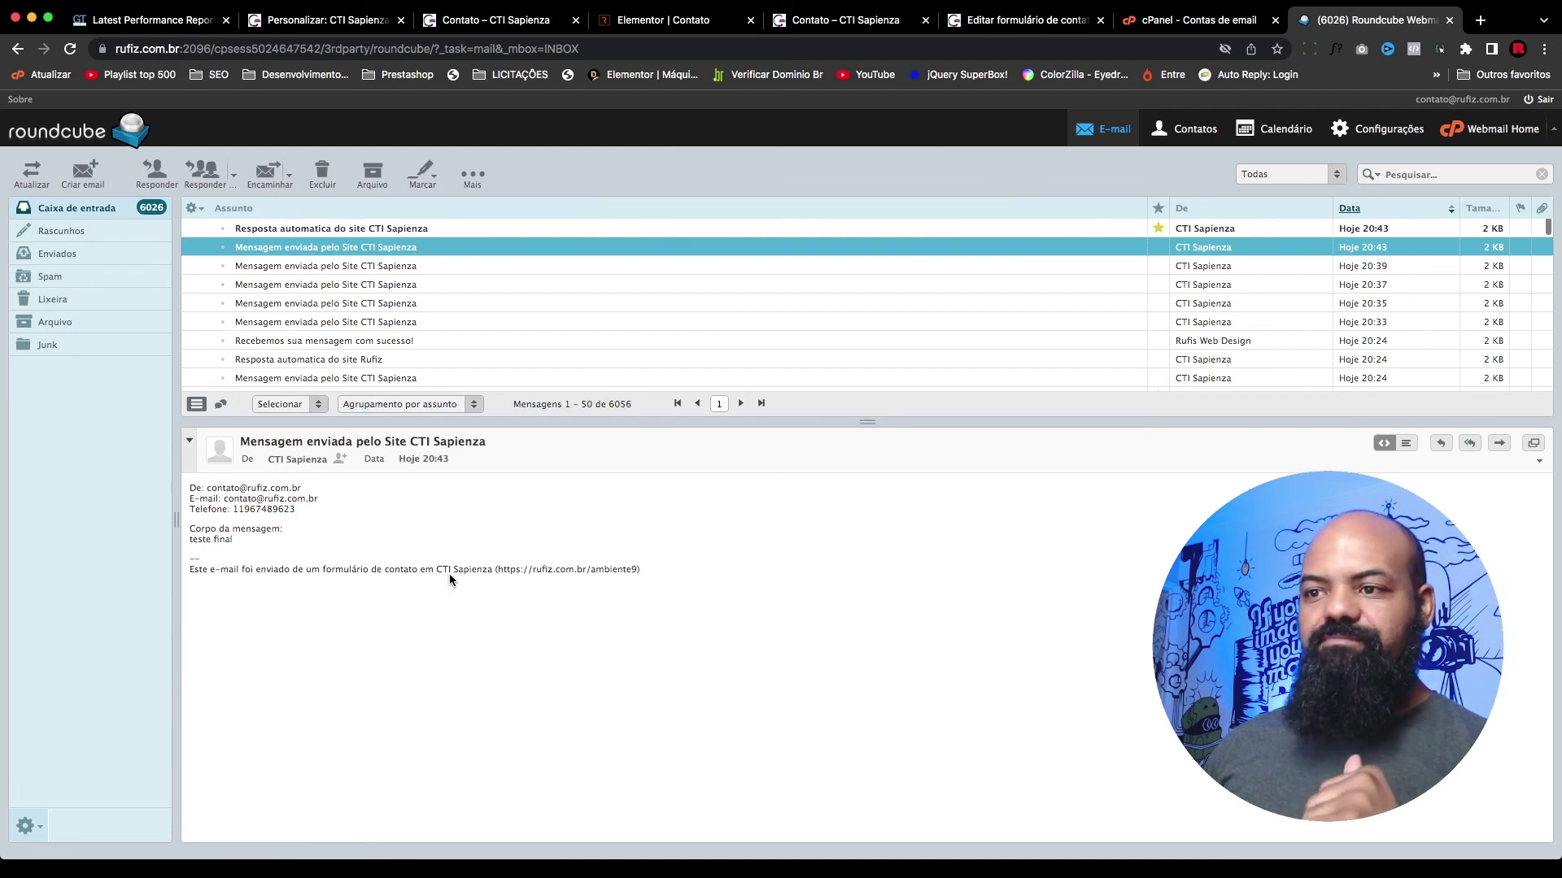
{"action": "left_click_drag", "start_coordinate": [437, 574], "coordinate": [490, 572]}
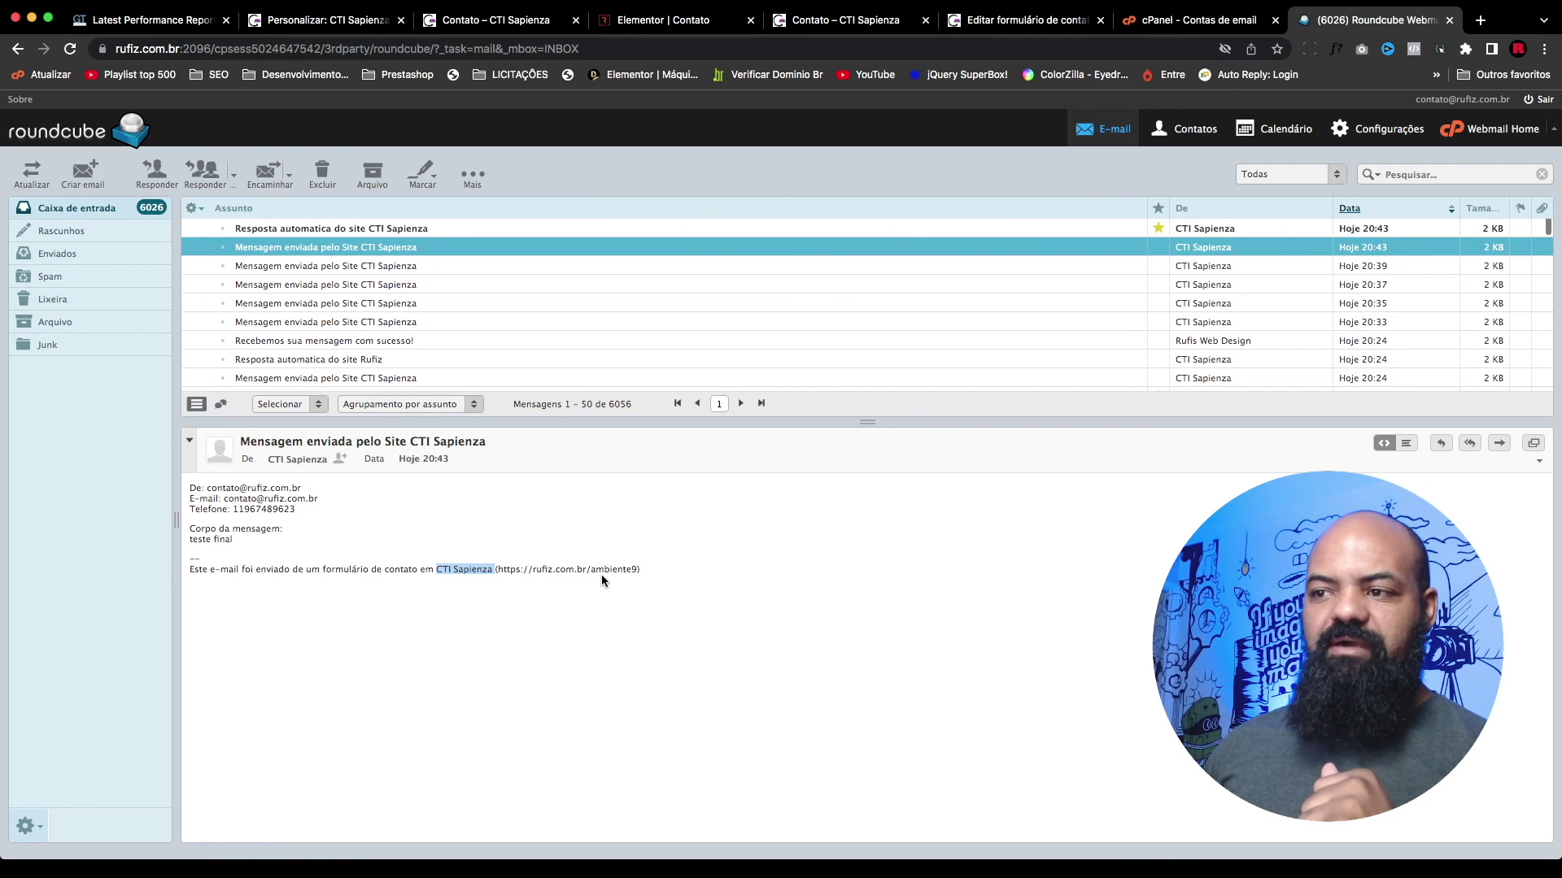
{"action": "left_click_drag", "start_coordinate": [437, 573], "coordinate": [488, 571]}
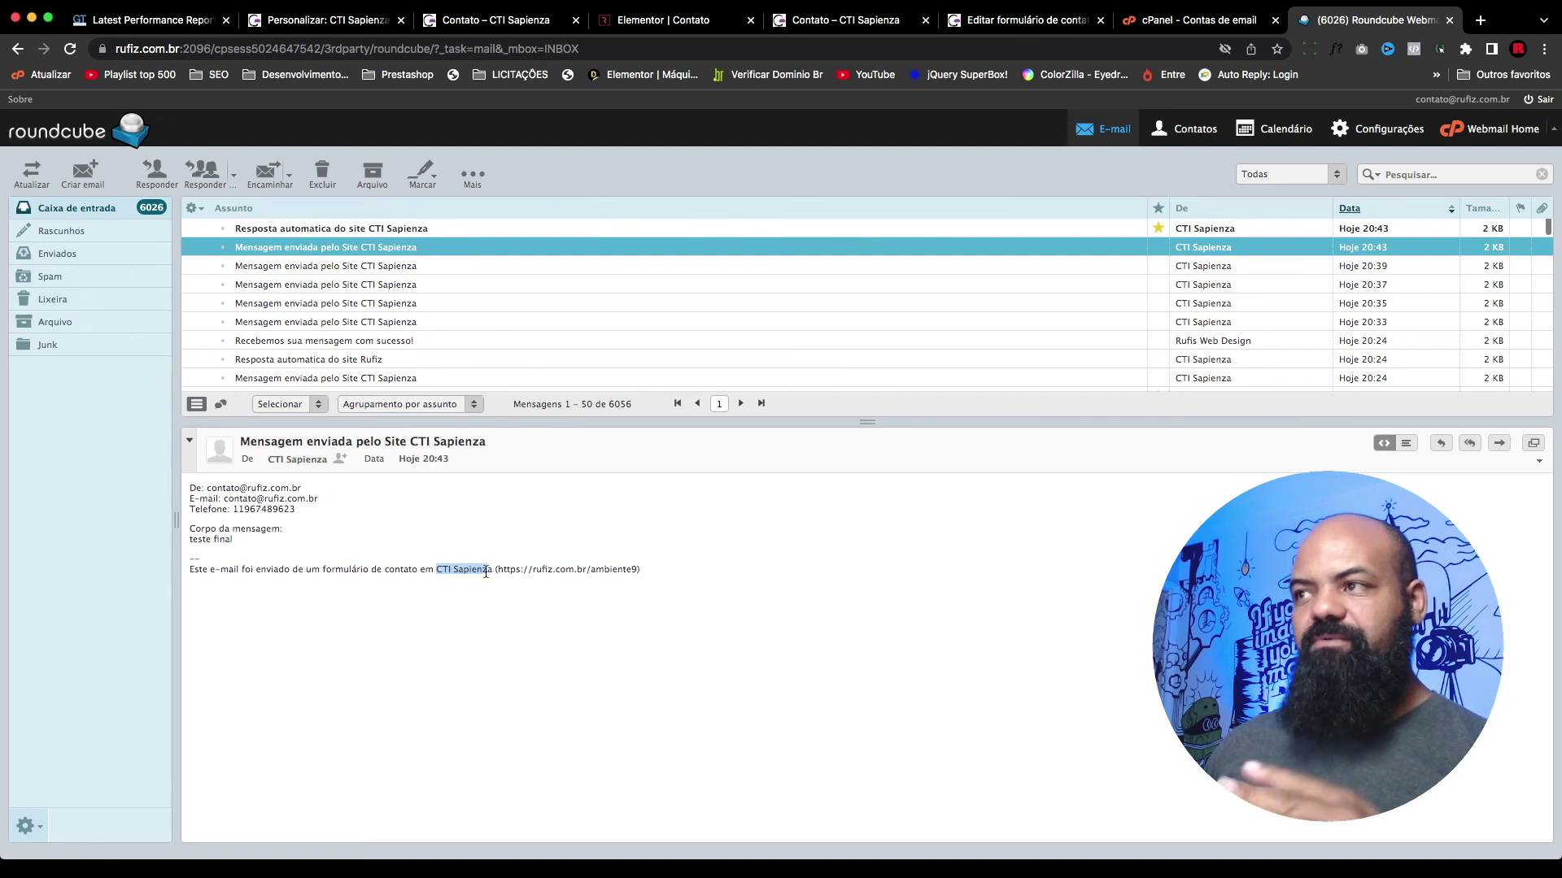
{"action": "left_click", "coordinate": [487, 564], "text": "shift"}
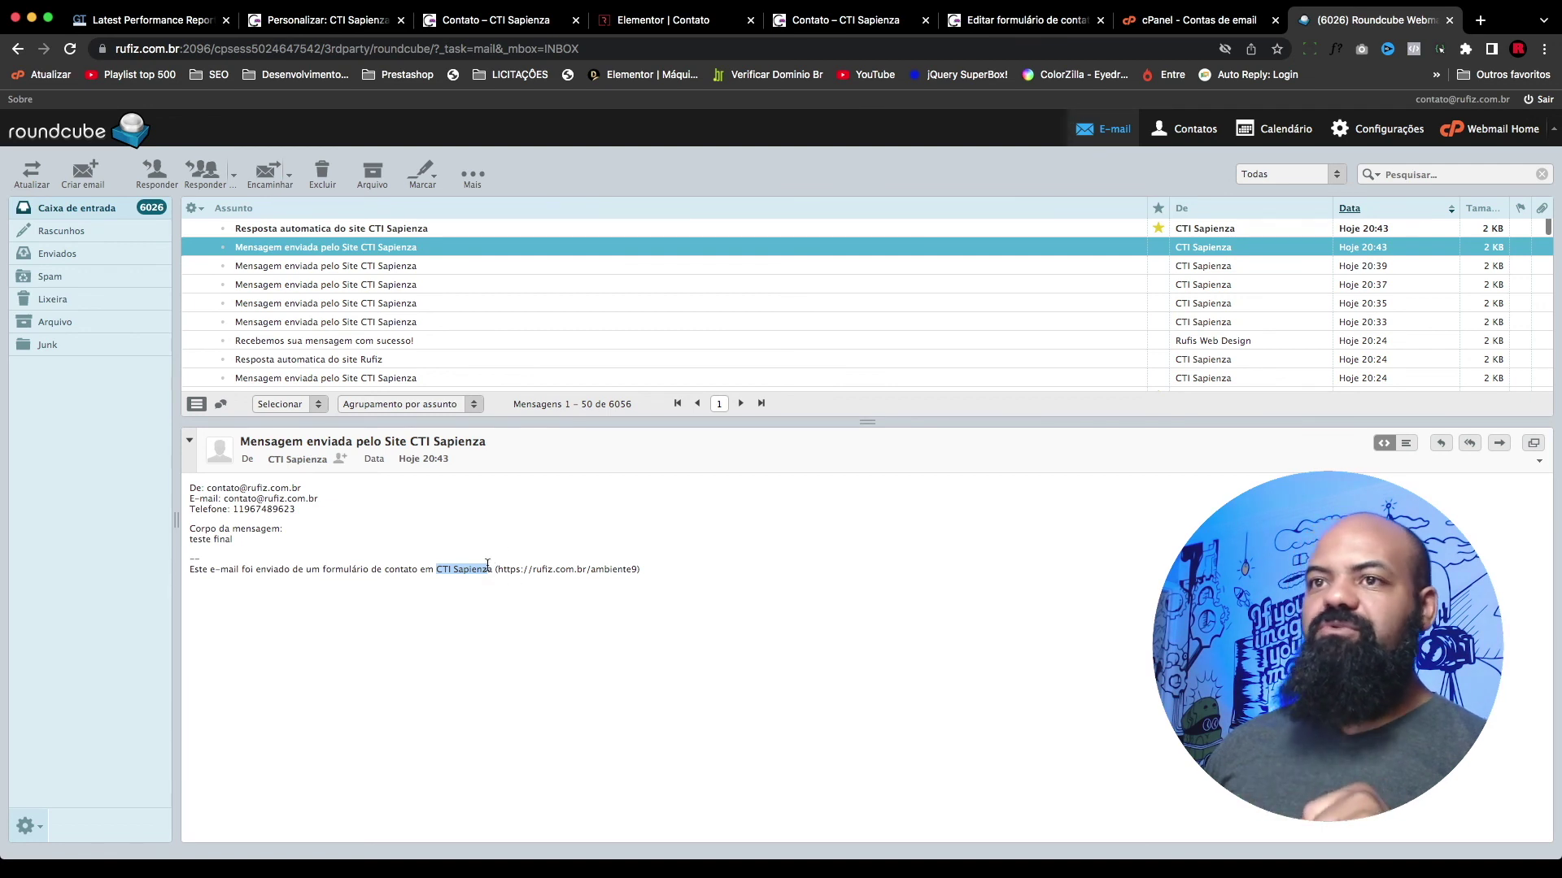
Step: Open the 20:43 auto-reply and verify 'o mais rápido possível' plus the filled De and E-mail lines
{"action": "left_click", "coordinate": [392, 228]}
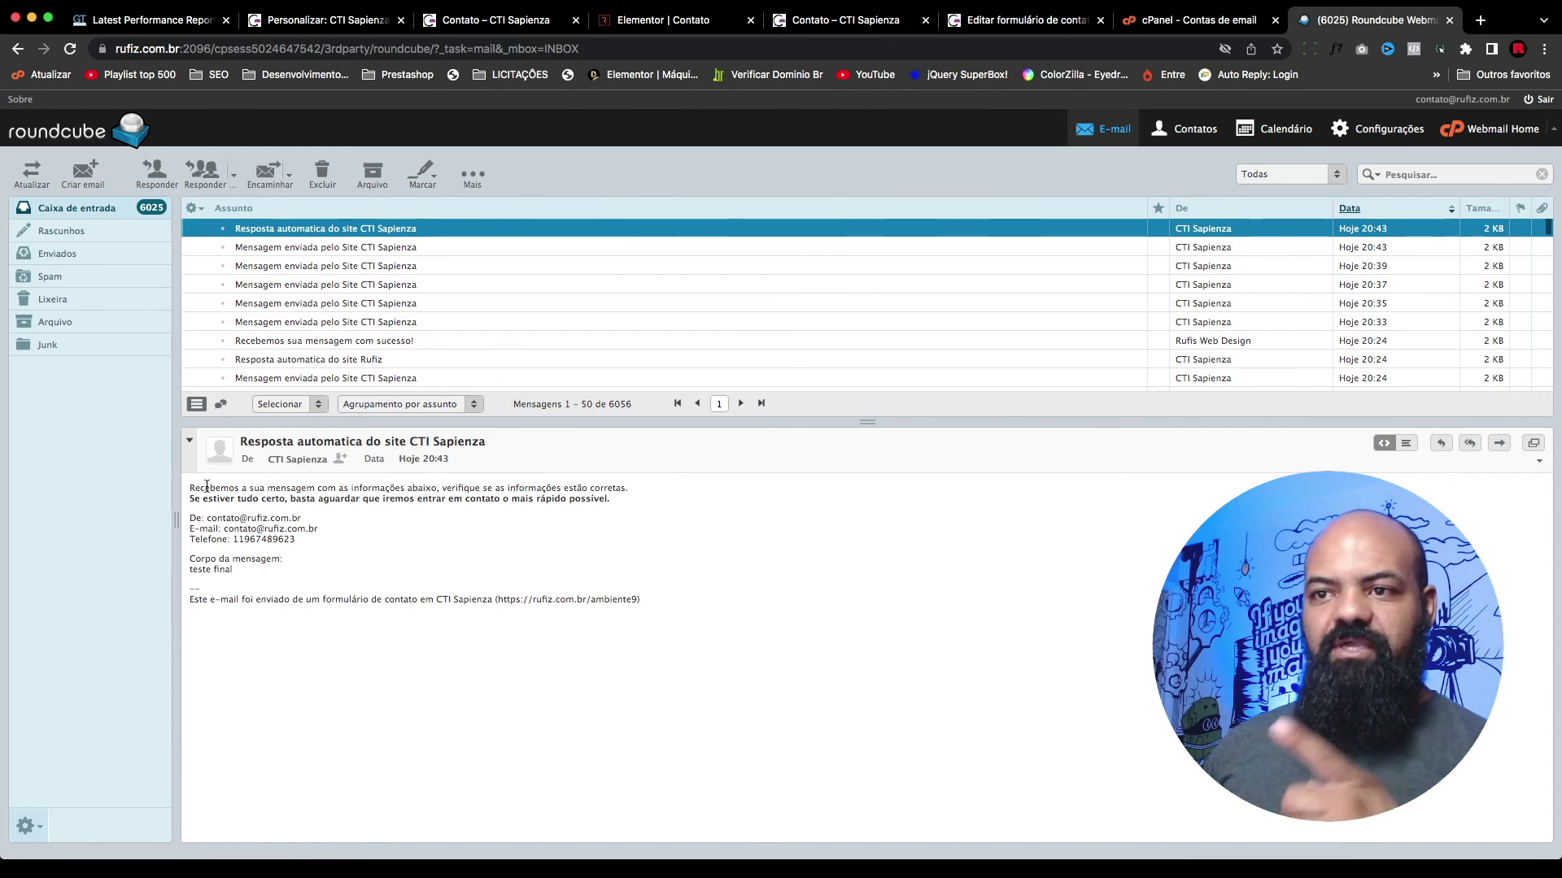
{"action": "left_click_drag", "start_coordinate": [493, 498], "coordinate": [607, 498]}
{"action": "left_click", "coordinate": [291, 518]}
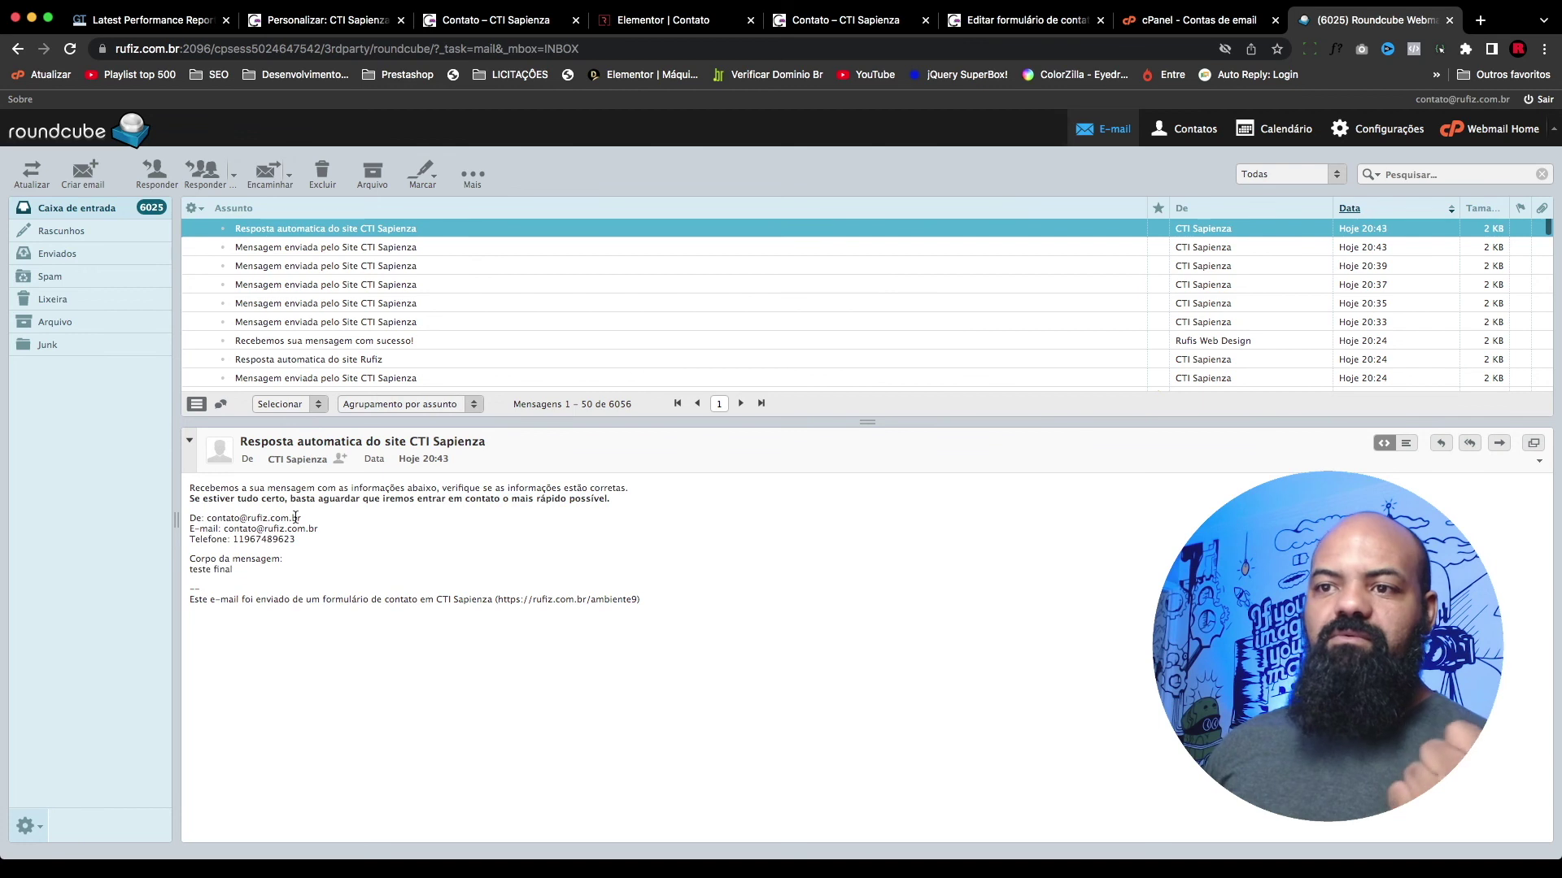
{"action": "left_click_drag", "start_coordinate": [317, 529], "coordinate": [241, 528]}
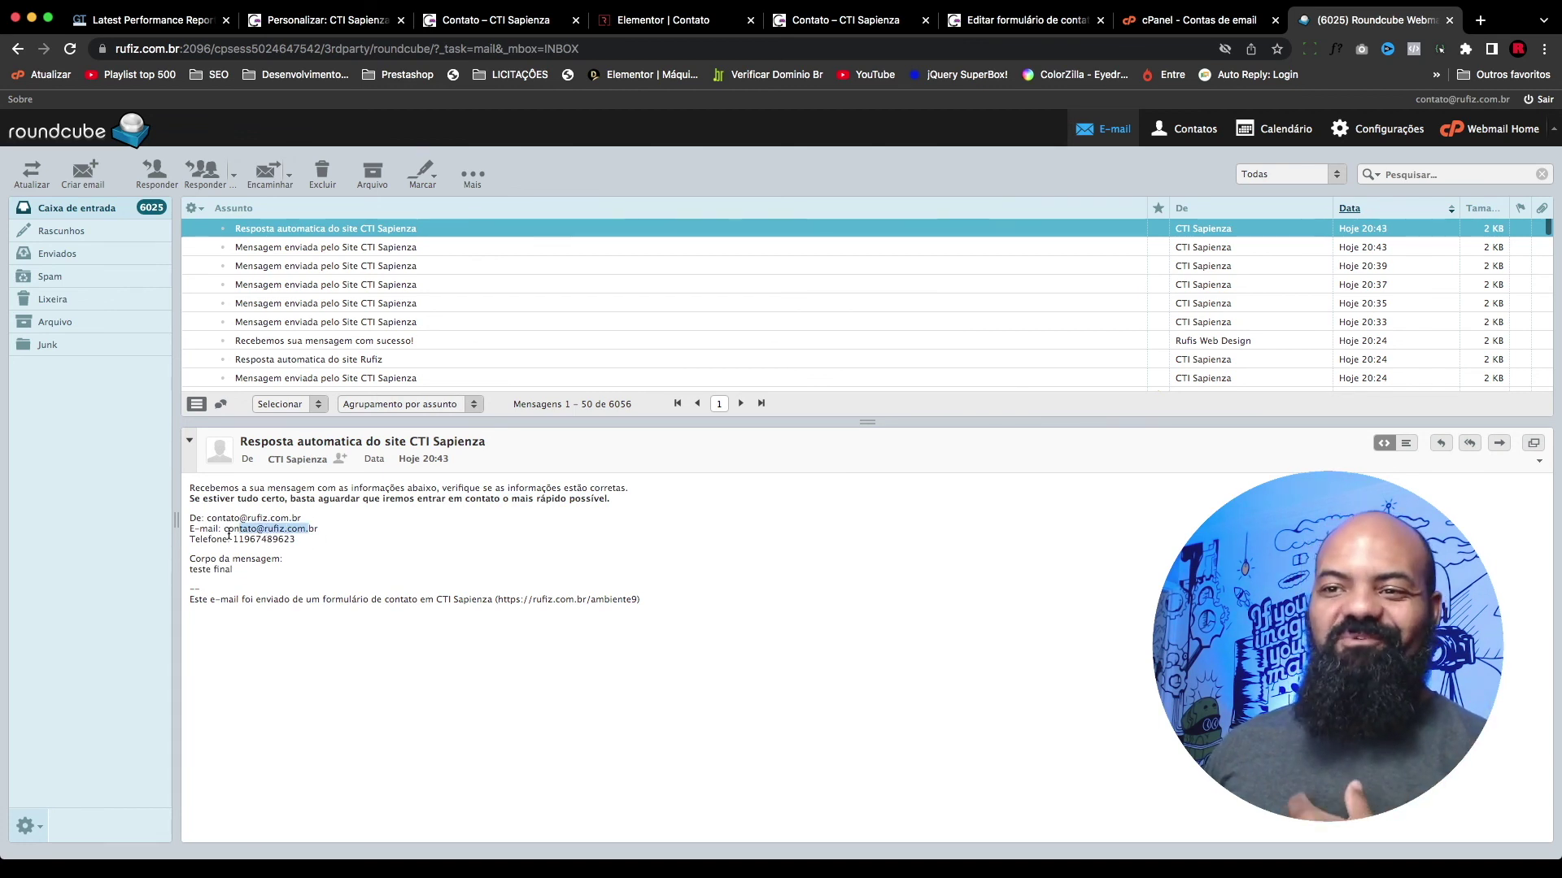
{"action": "left_click", "coordinate": [245, 520]}
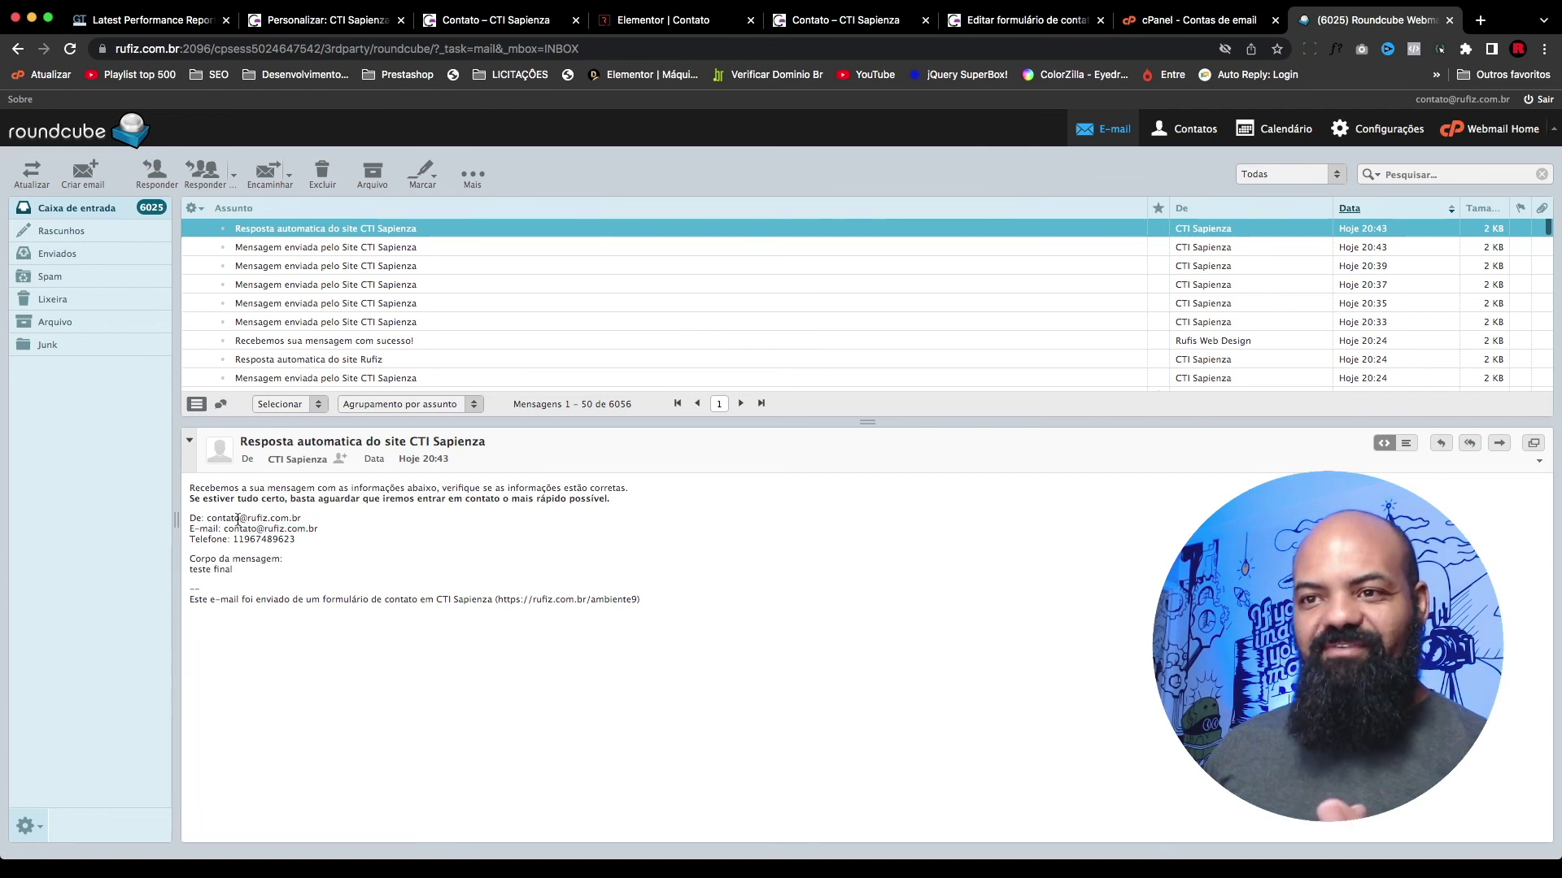
{"action": "left_click_drag", "start_coordinate": [301, 520], "coordinate": [207, 521]}
{"action": "left_click", "coordinate": [361, 517]}
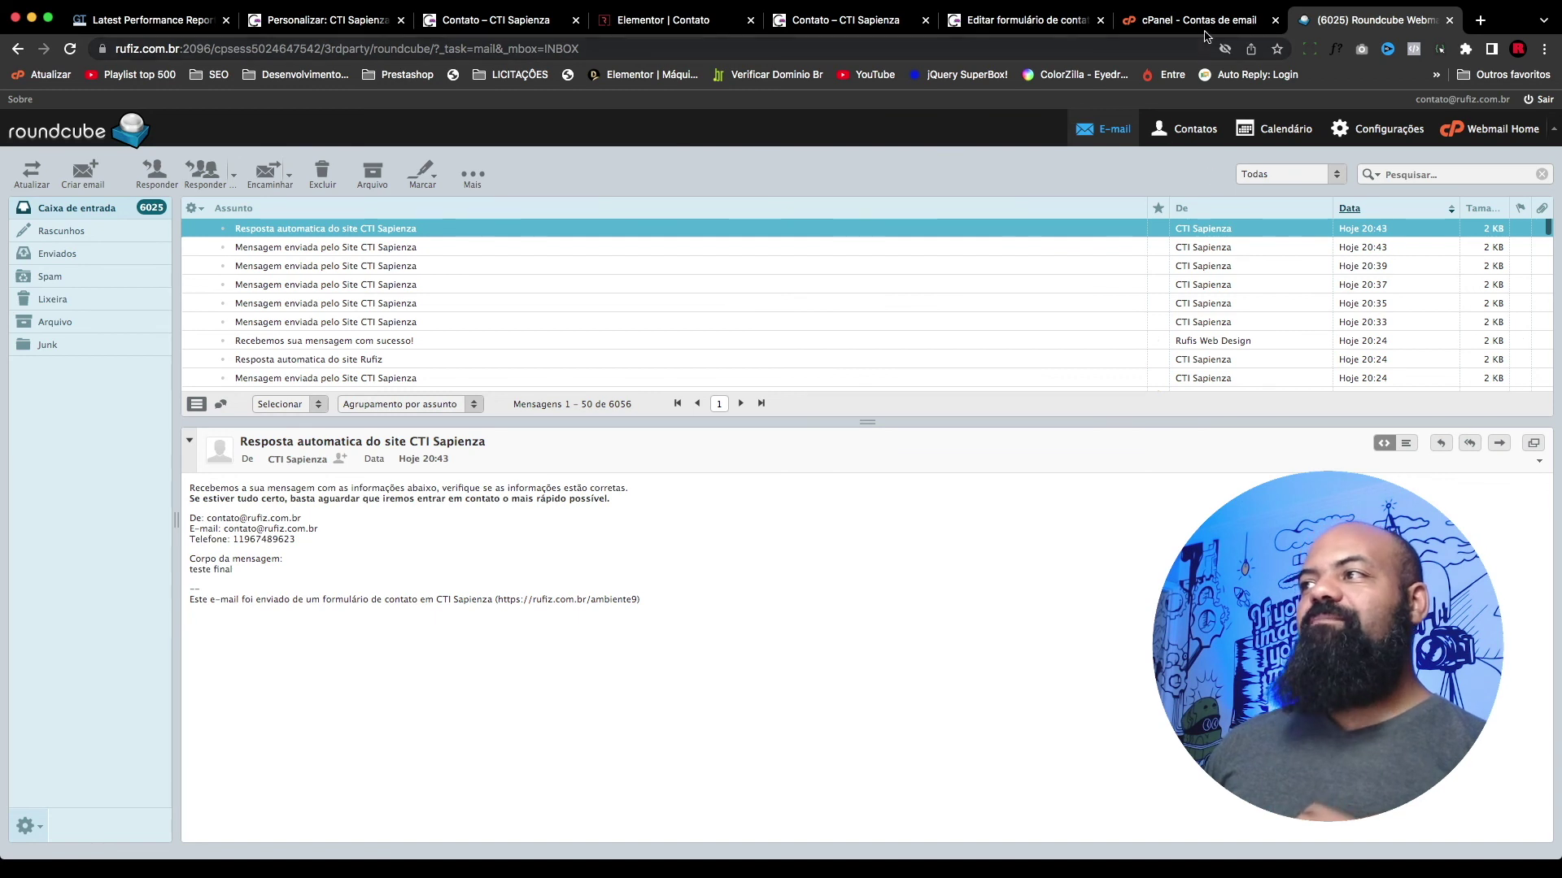
{"action": "left_click", "coordinate": [846, 20]}
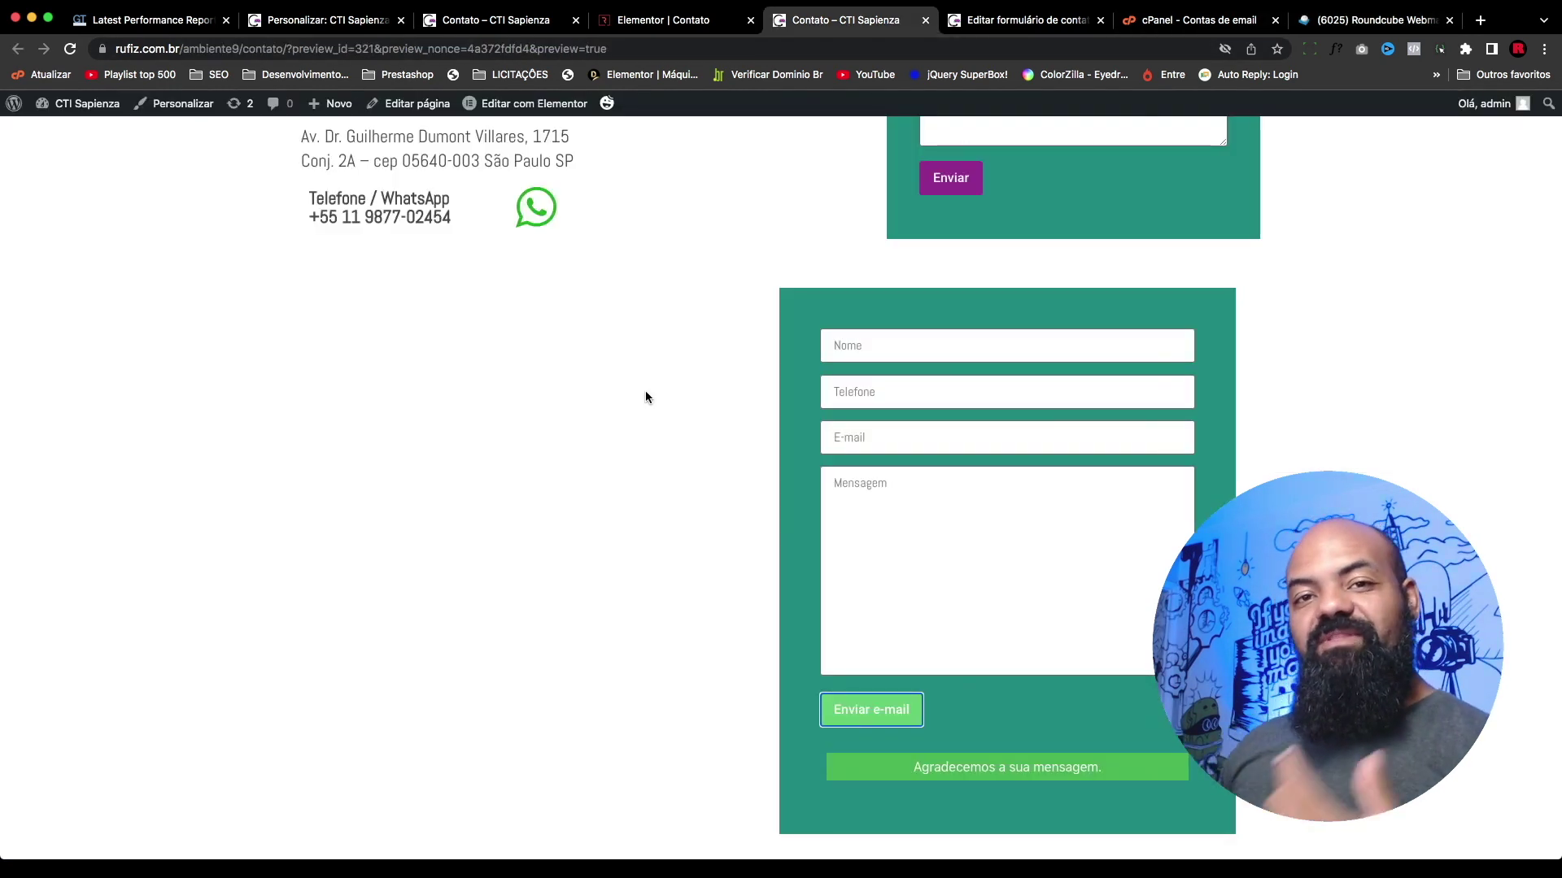